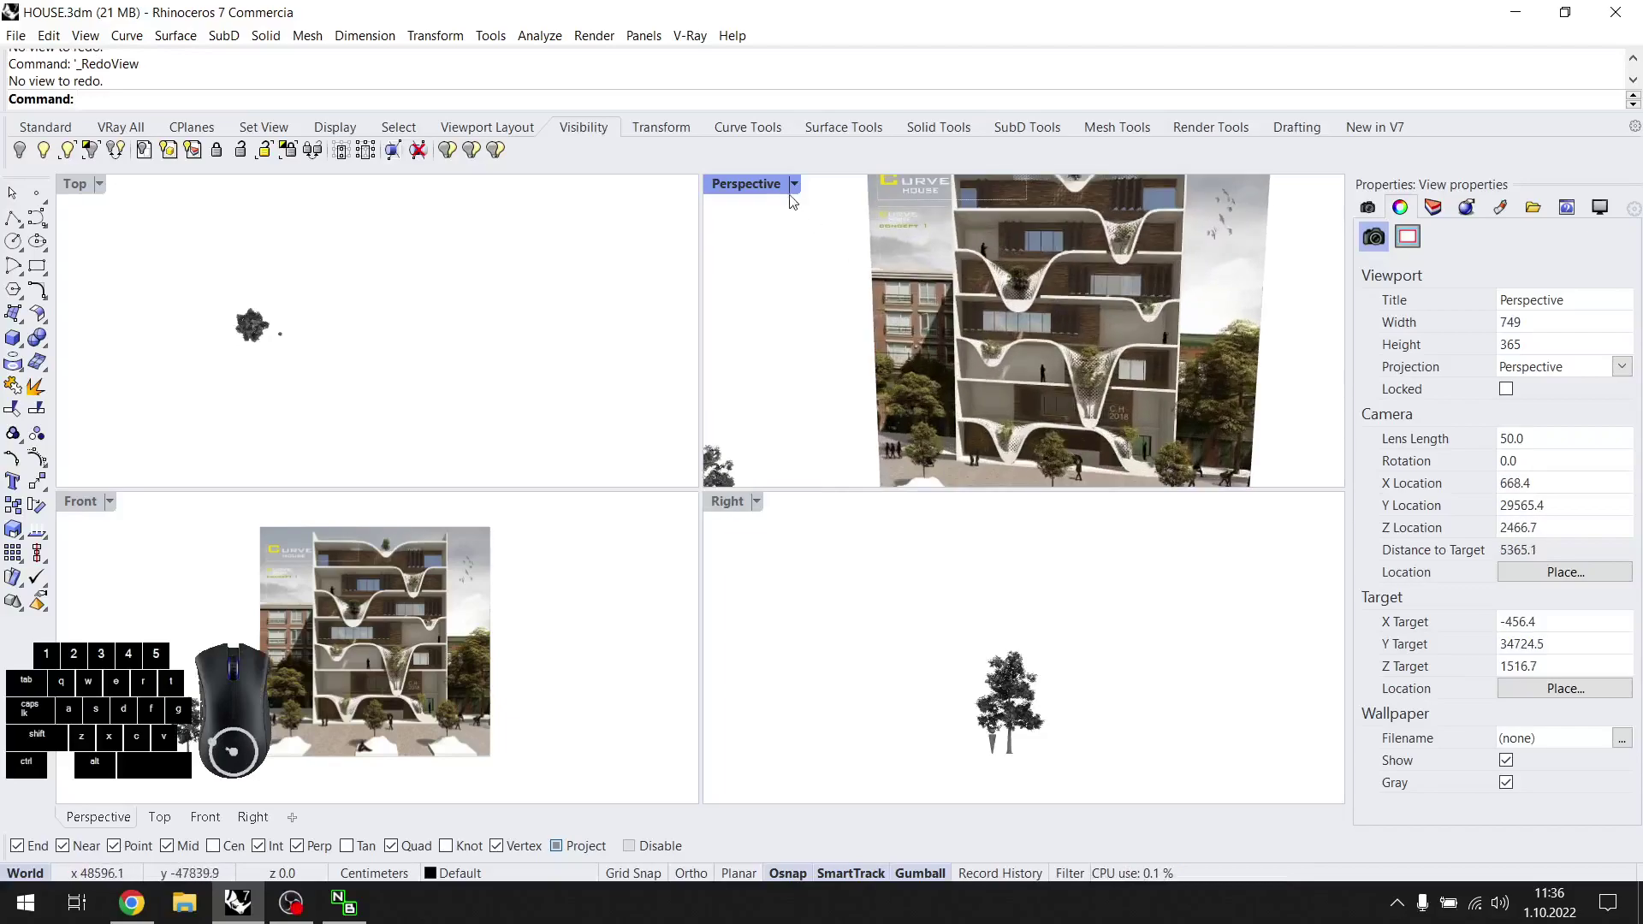
# Inspect the reference facade picture in an enlarged Perspective view and return to the four-viewport layout.
pyautogui.doubleClick(767, 192)
pyautogui.scroll(-4, 873, 341)
pyautogui.moveTo(869, 342); pyautogui.dragTo(805, 428, button='right')
pyautogui.scroll(2, 869, 347)
pyautogui.scroll(-2, 851, 347)
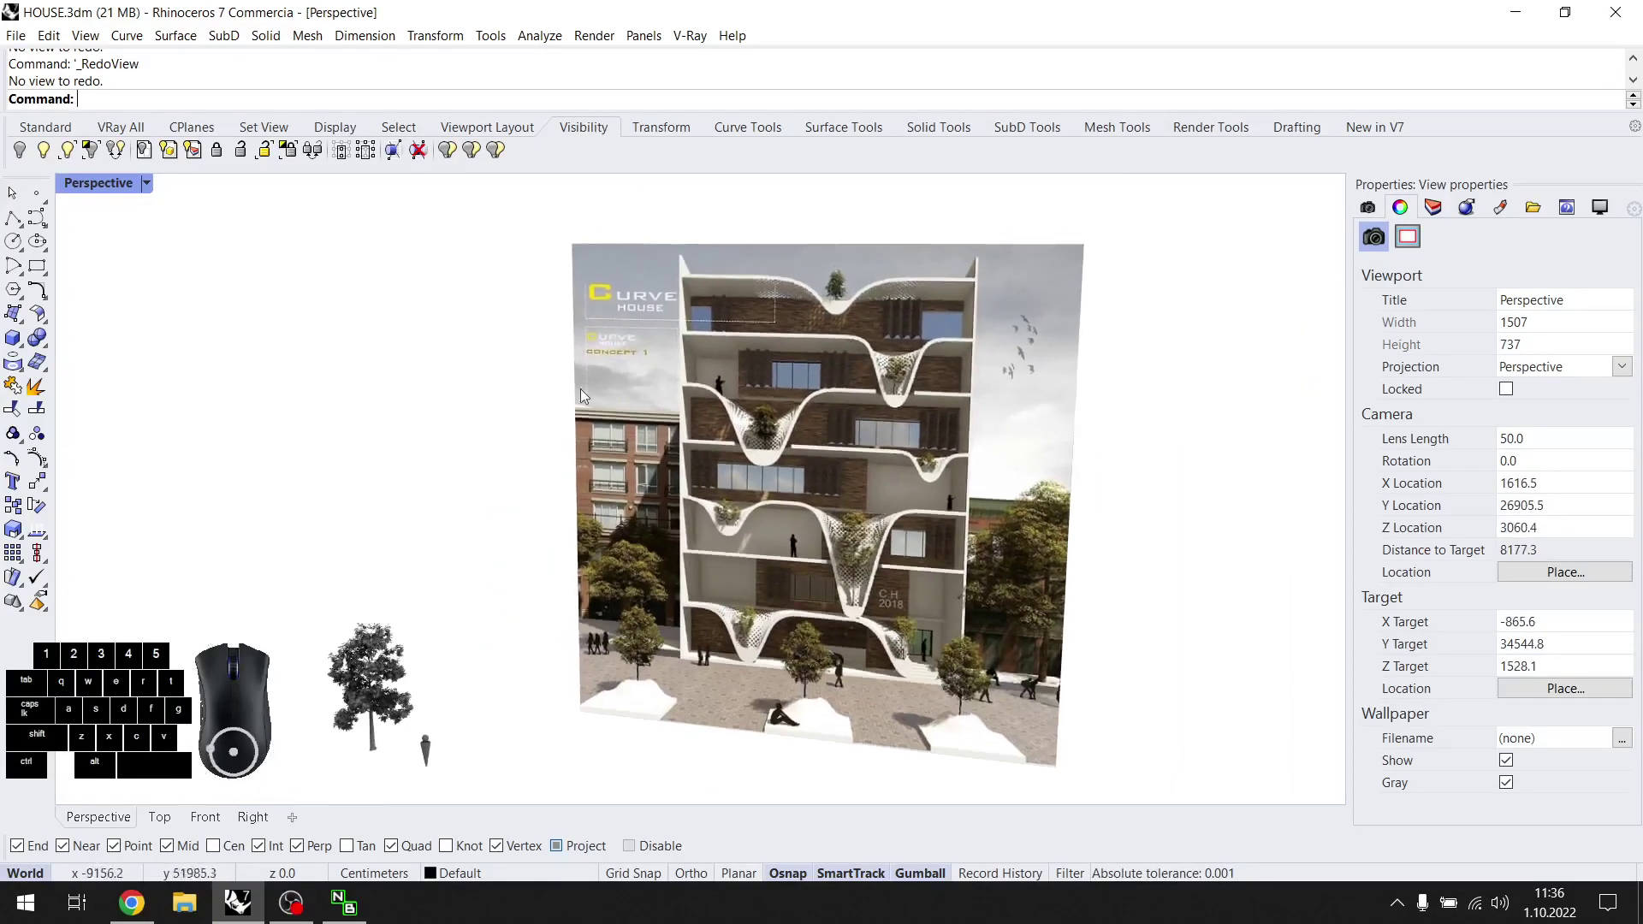
pyautogui.doubleClick(101, 184)
pyautogui.scroll(-2, 356, 590)
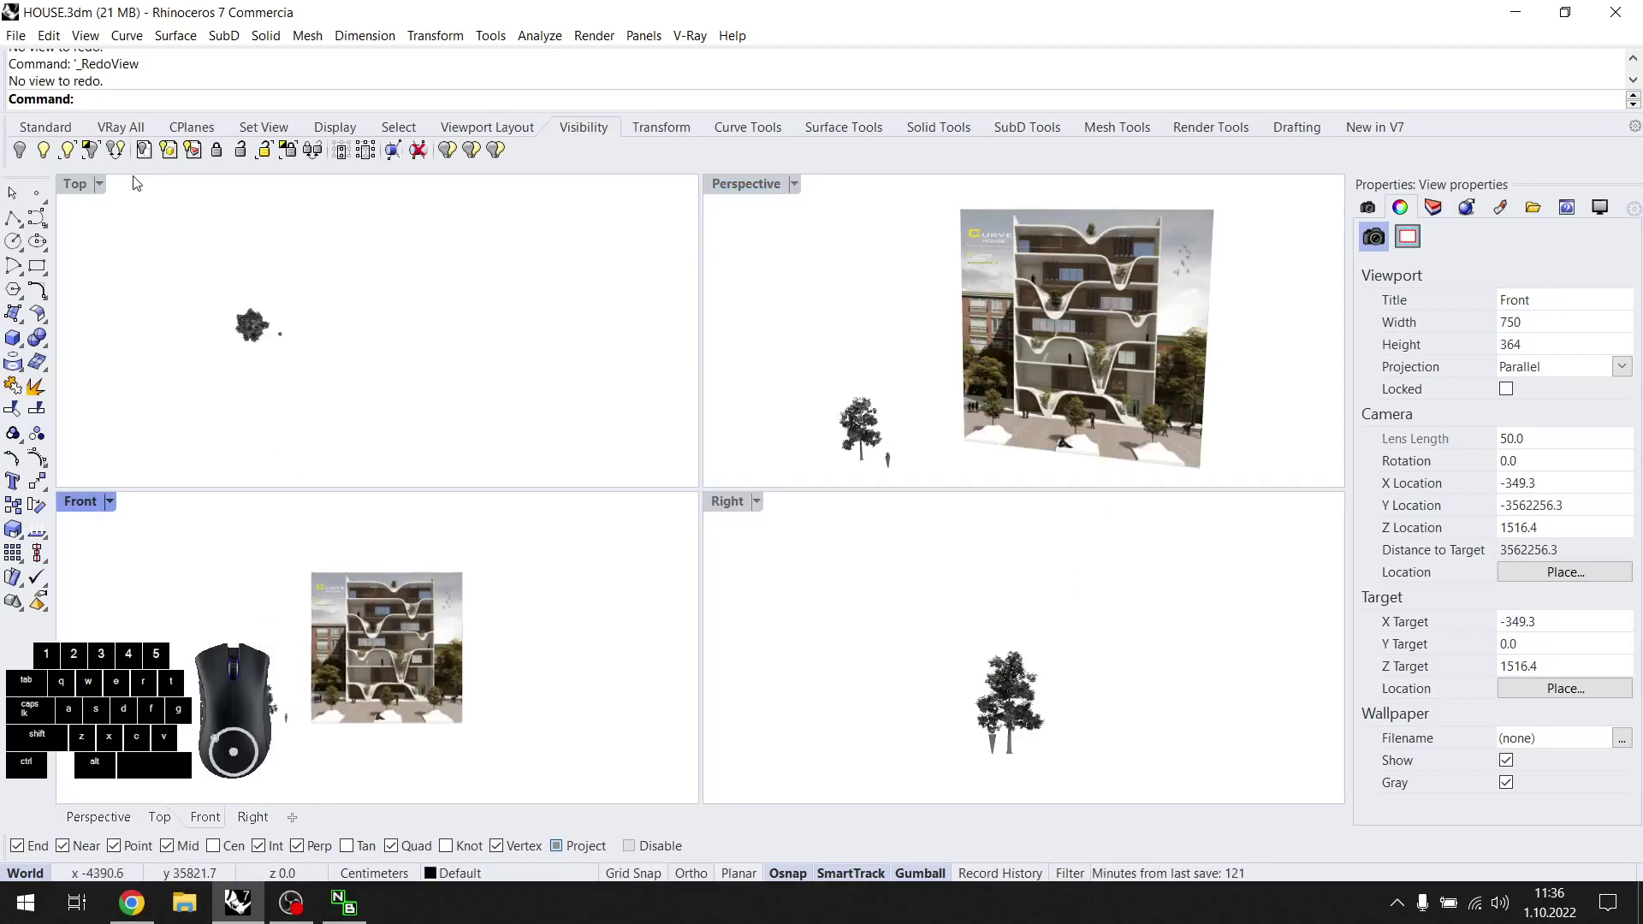
# Set the Top and Front viewports to Shaded display and enlarge the Front view on the facade picture.
pyautogui.click(99, 184)
pyautogui.click(176, 246)
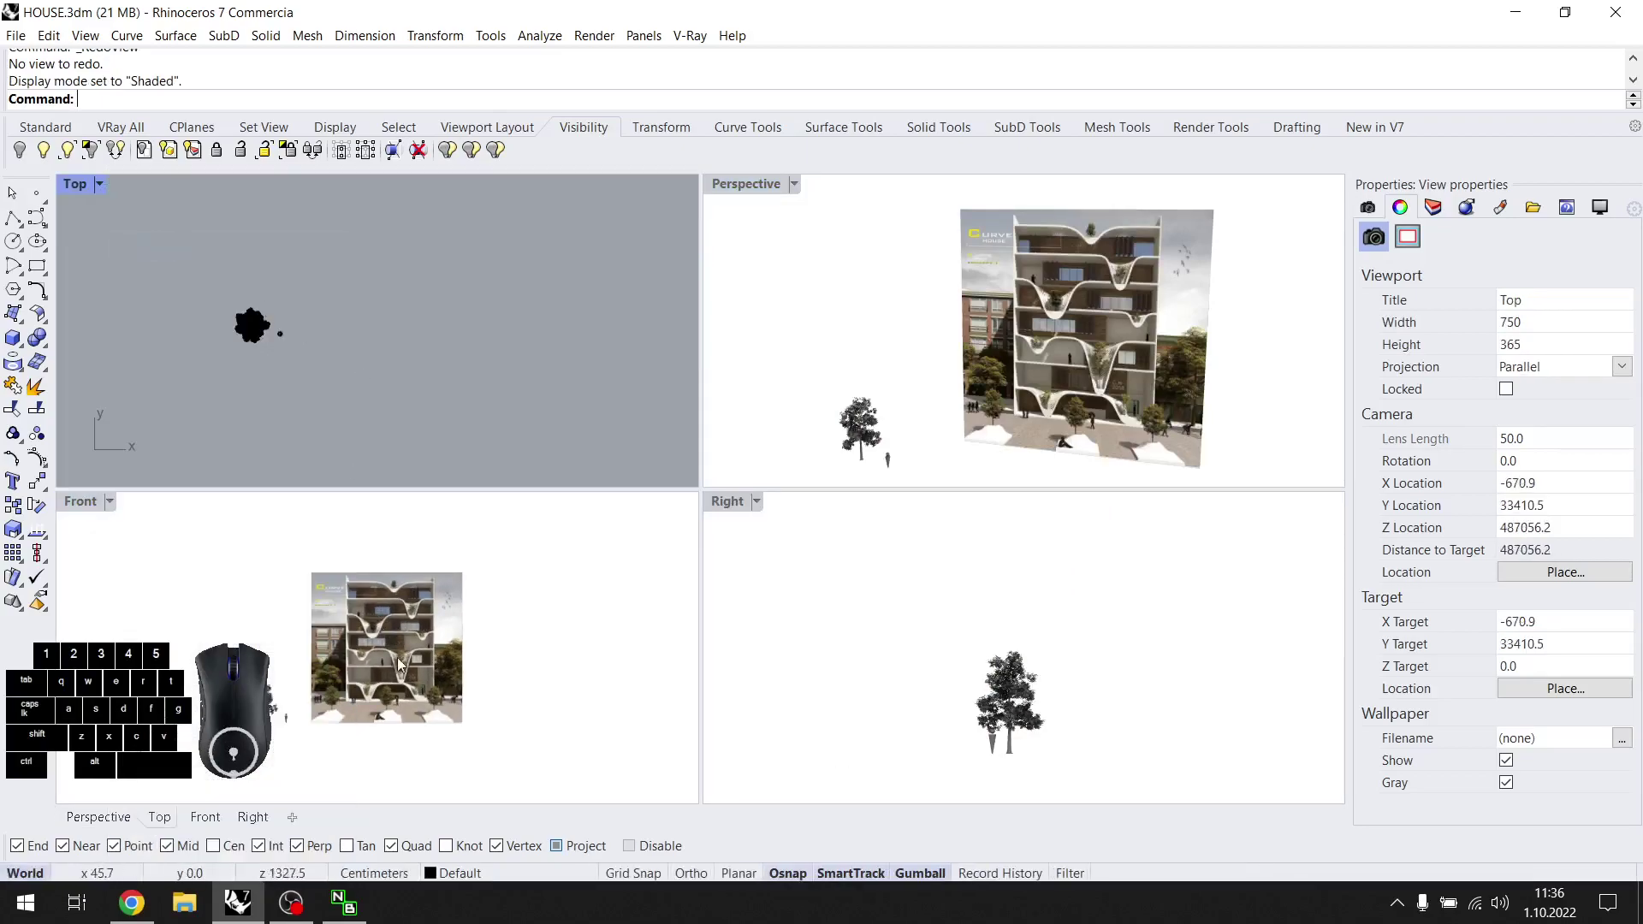
pyautogui.click(109, 502)
pyautogui.click(208, 269)
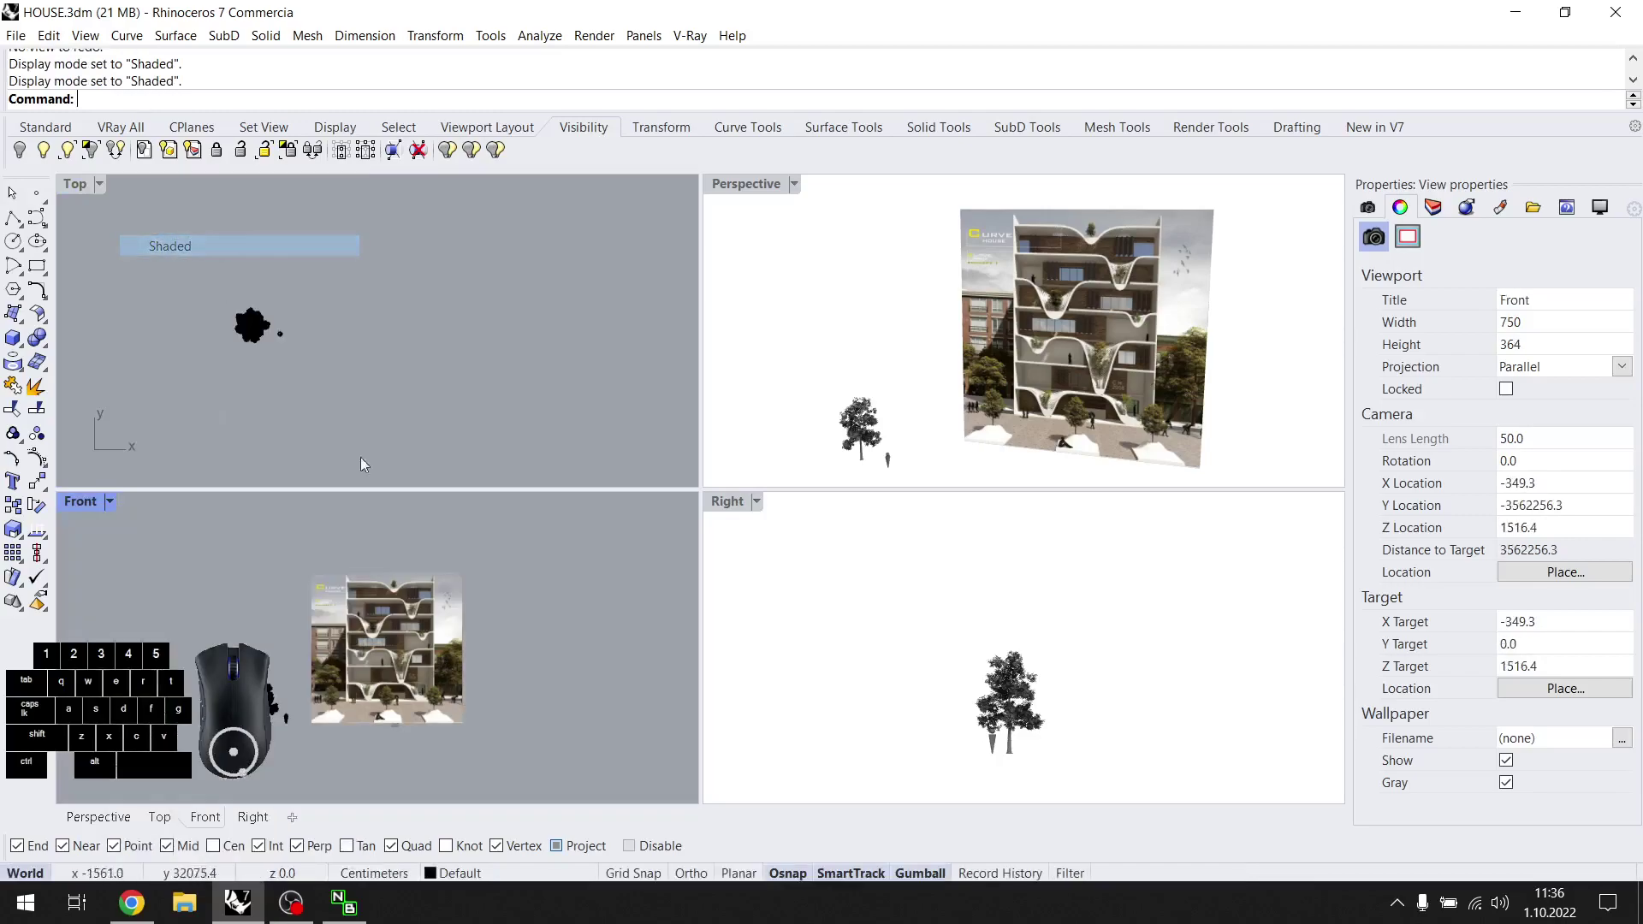
pyautogui.doubleClick(82, 502)
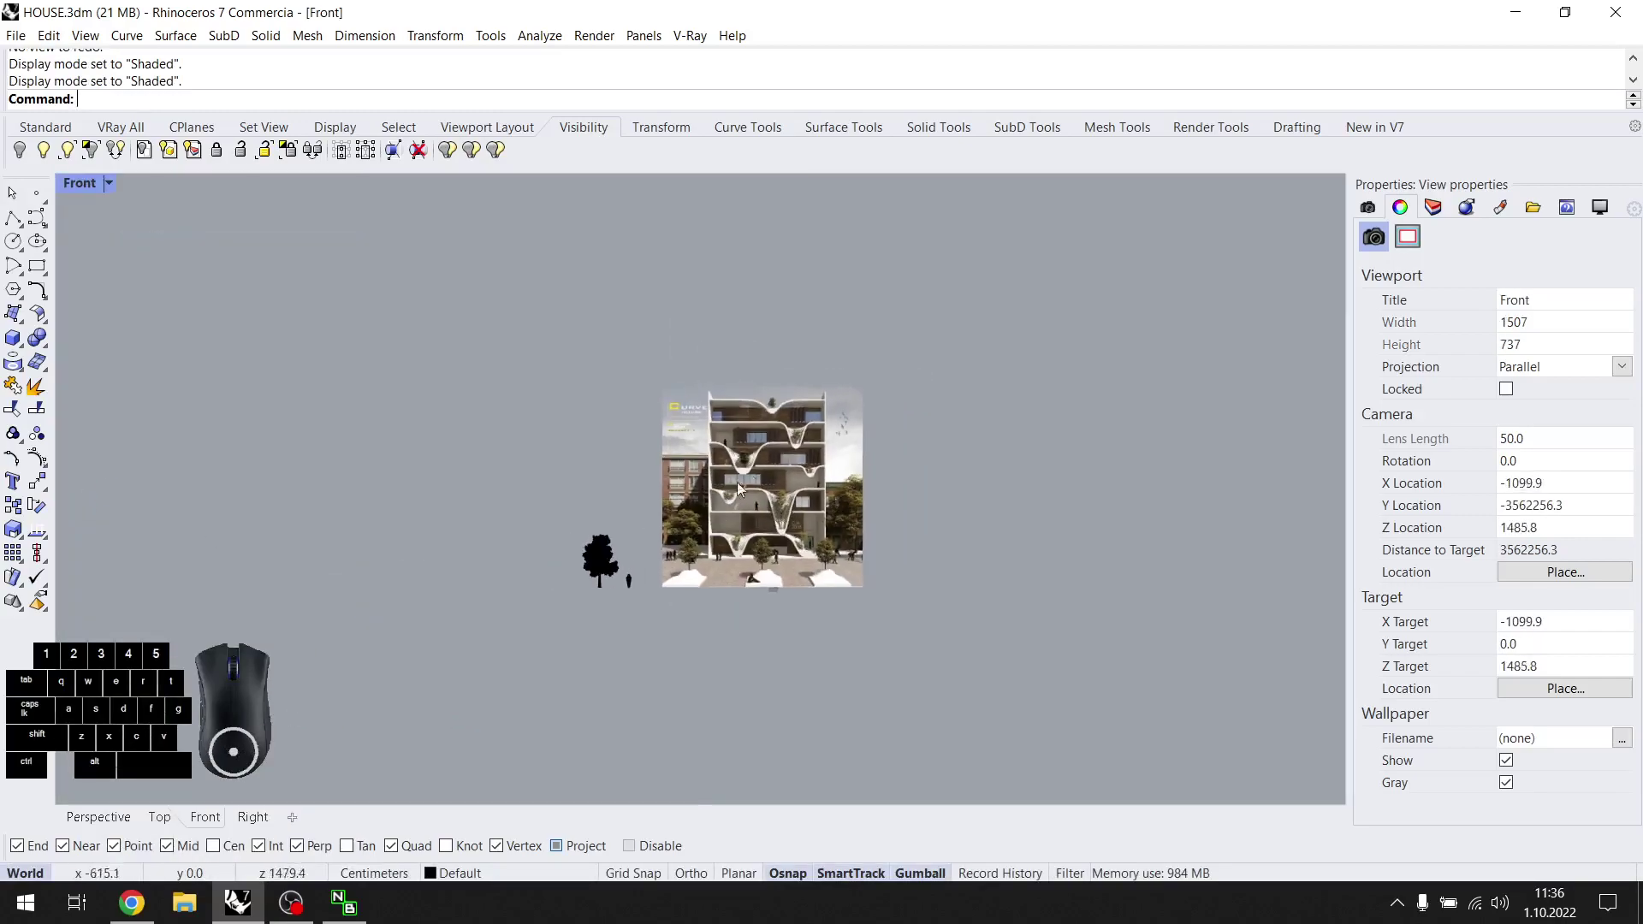
pyautogui.scroll(4, 384, 295)
pyautogui.click(12, 340)
pyautogui.scroll(8, 599, 267)
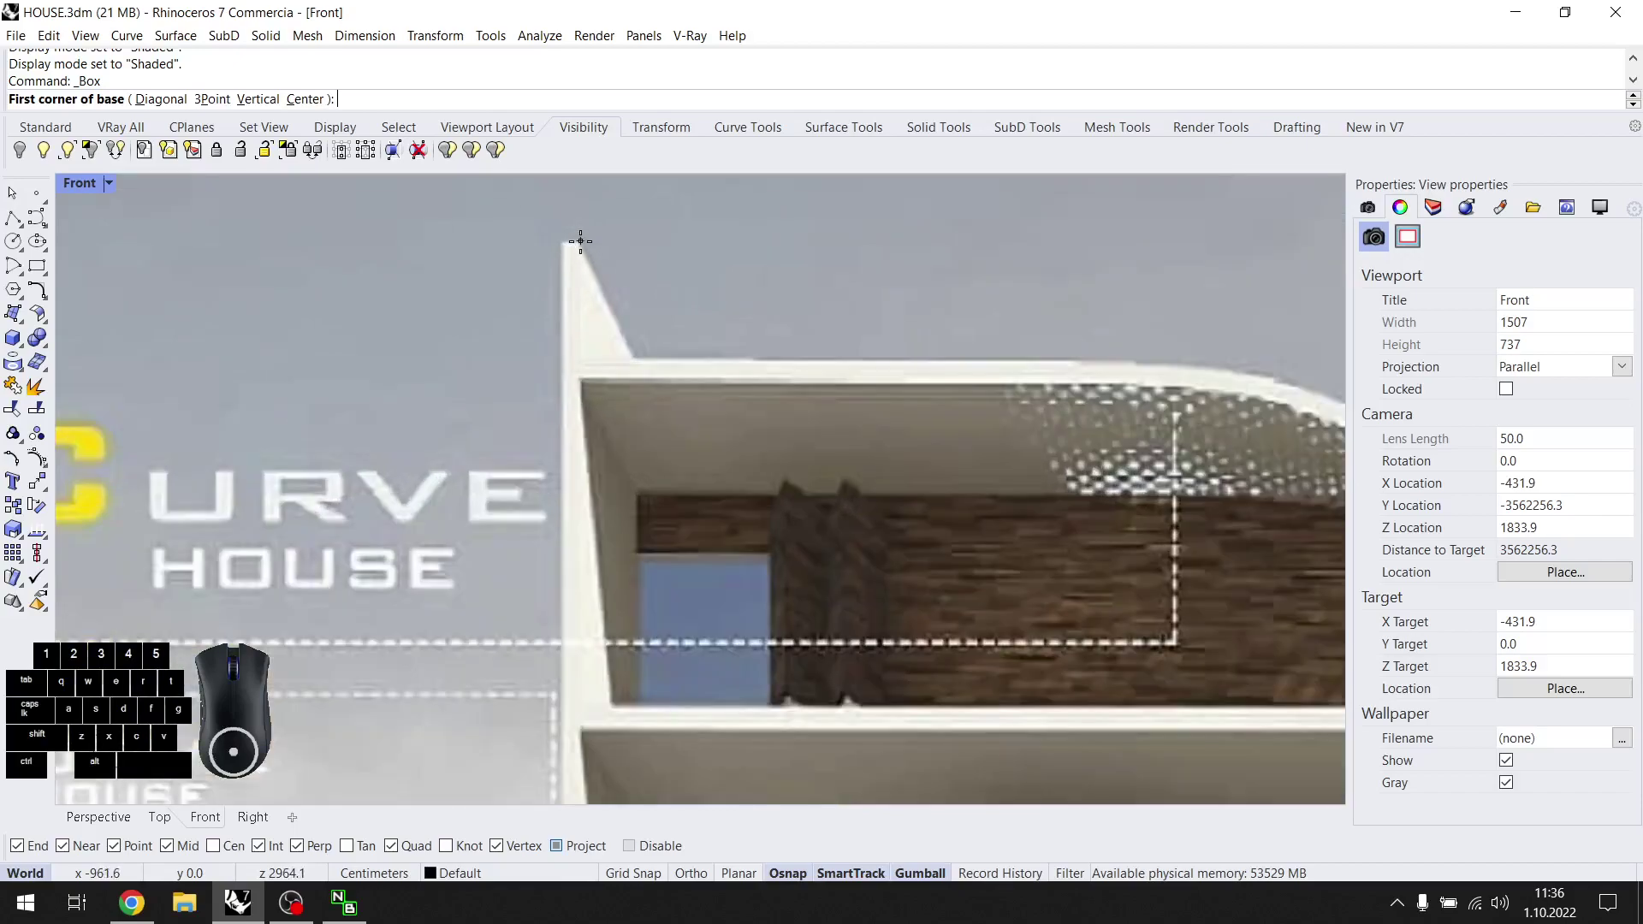
pyautogui.click(11, 191)
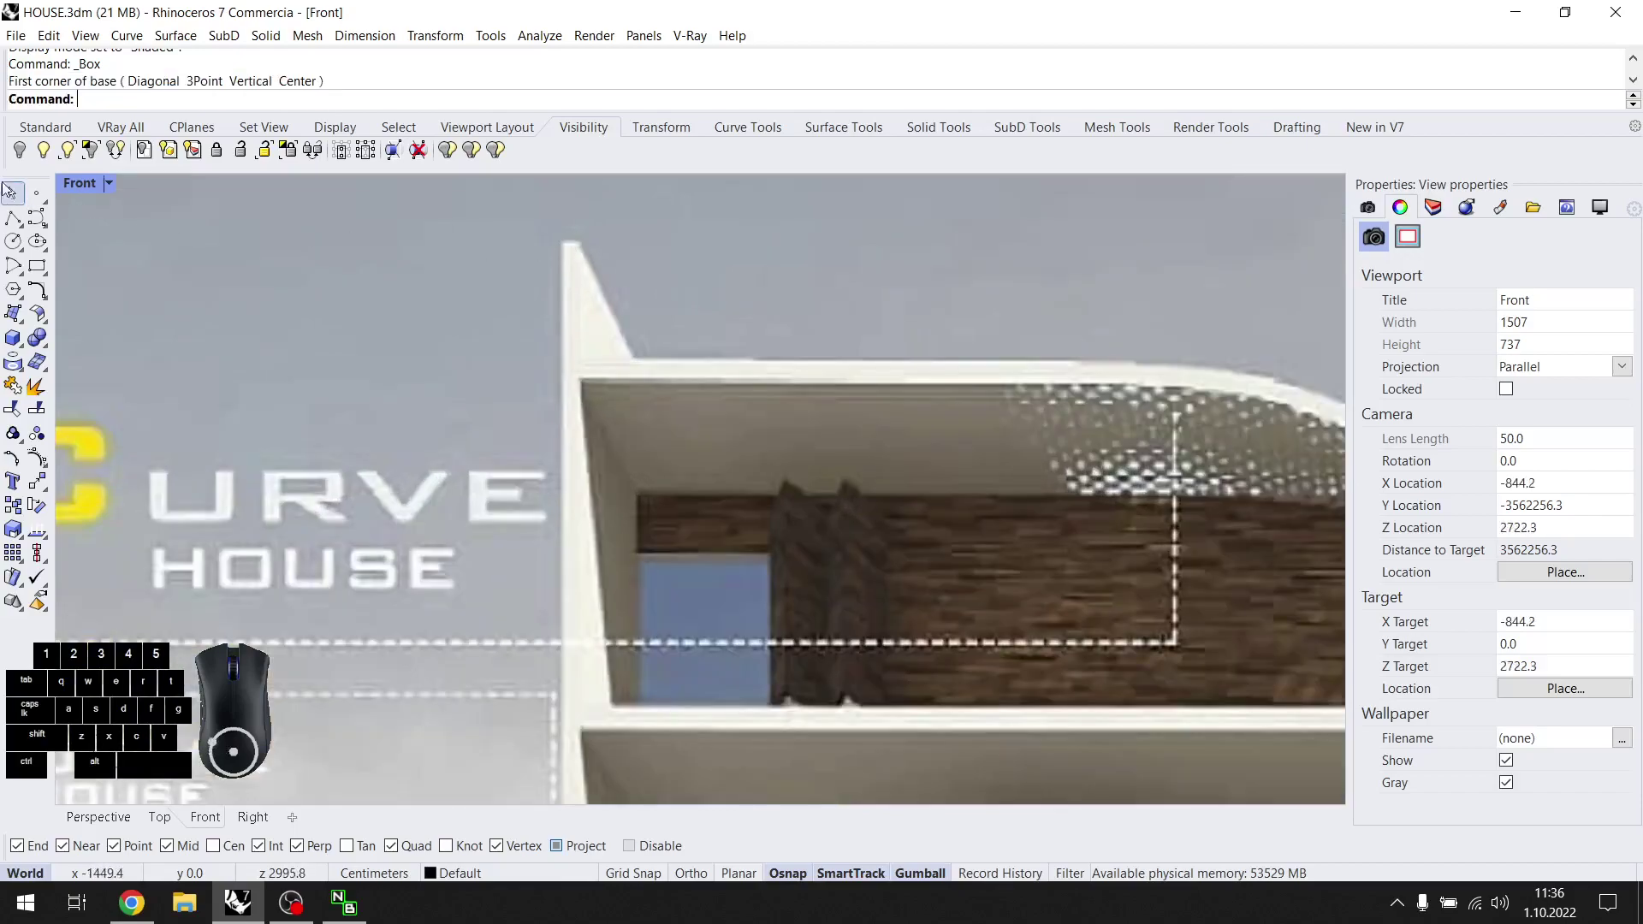
# Trace the facade's left side wall with a closed rectangular polyline 20 cm wide and 2530 cm high.
pyautogui.scroll(3, 583, 259)
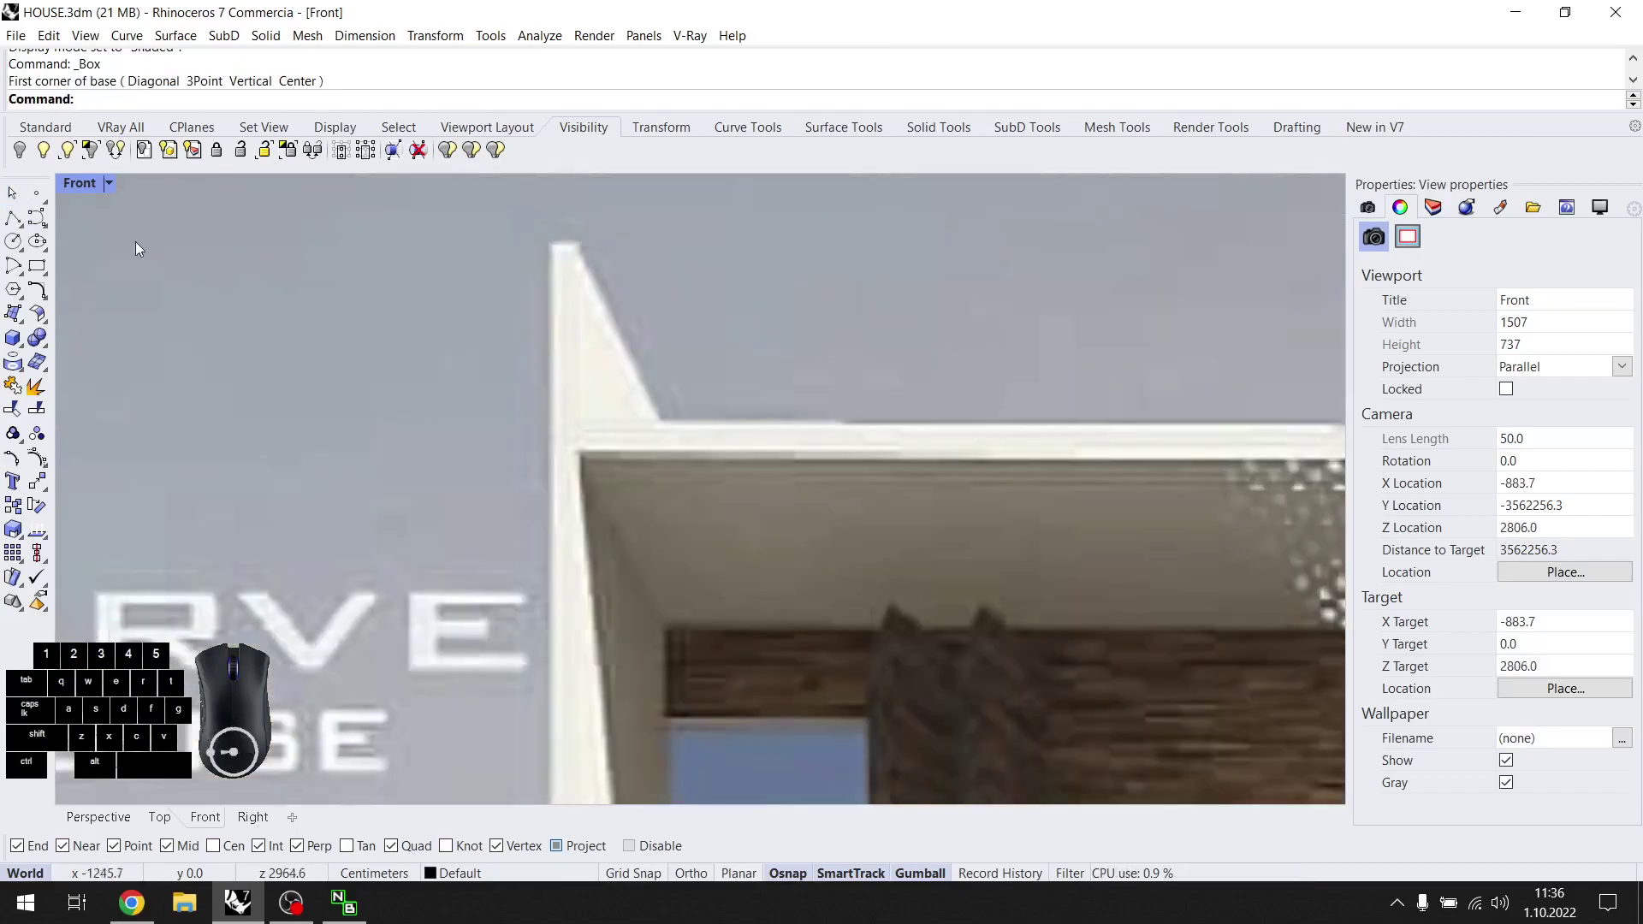
pyautogui.click(7, 219)
pyautogui.click(563, 255)
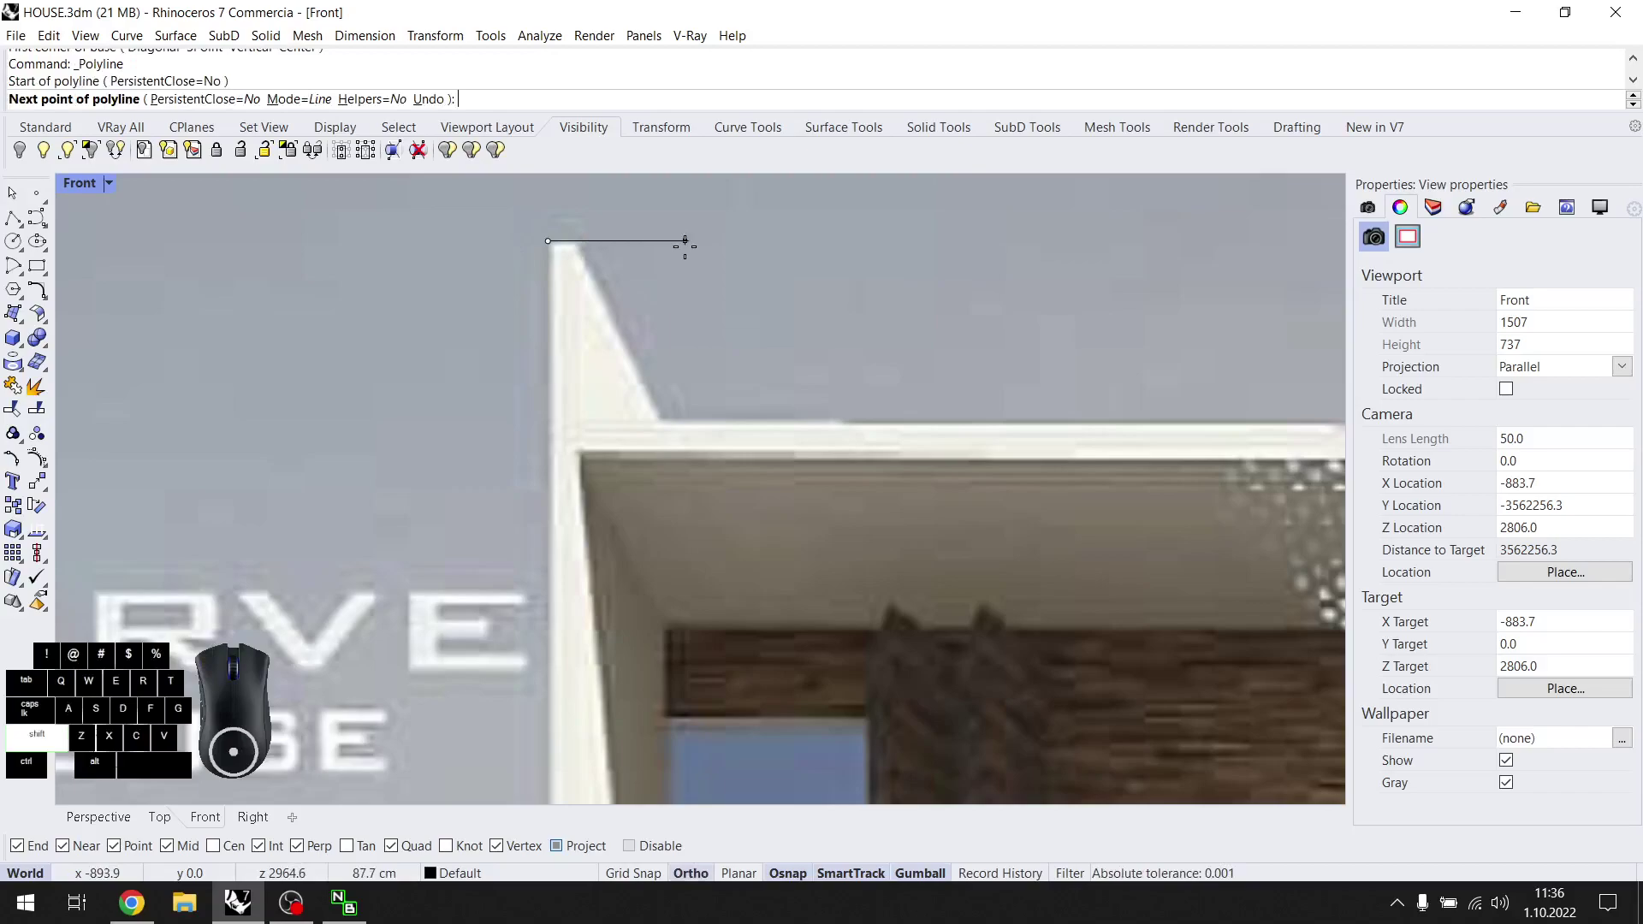
pyautogui.press('Return')
pyautogui.click(732, 242)
pyautogui.scroll(-5, 732, 242)
pyautogui.scroll(10, 685, 755)
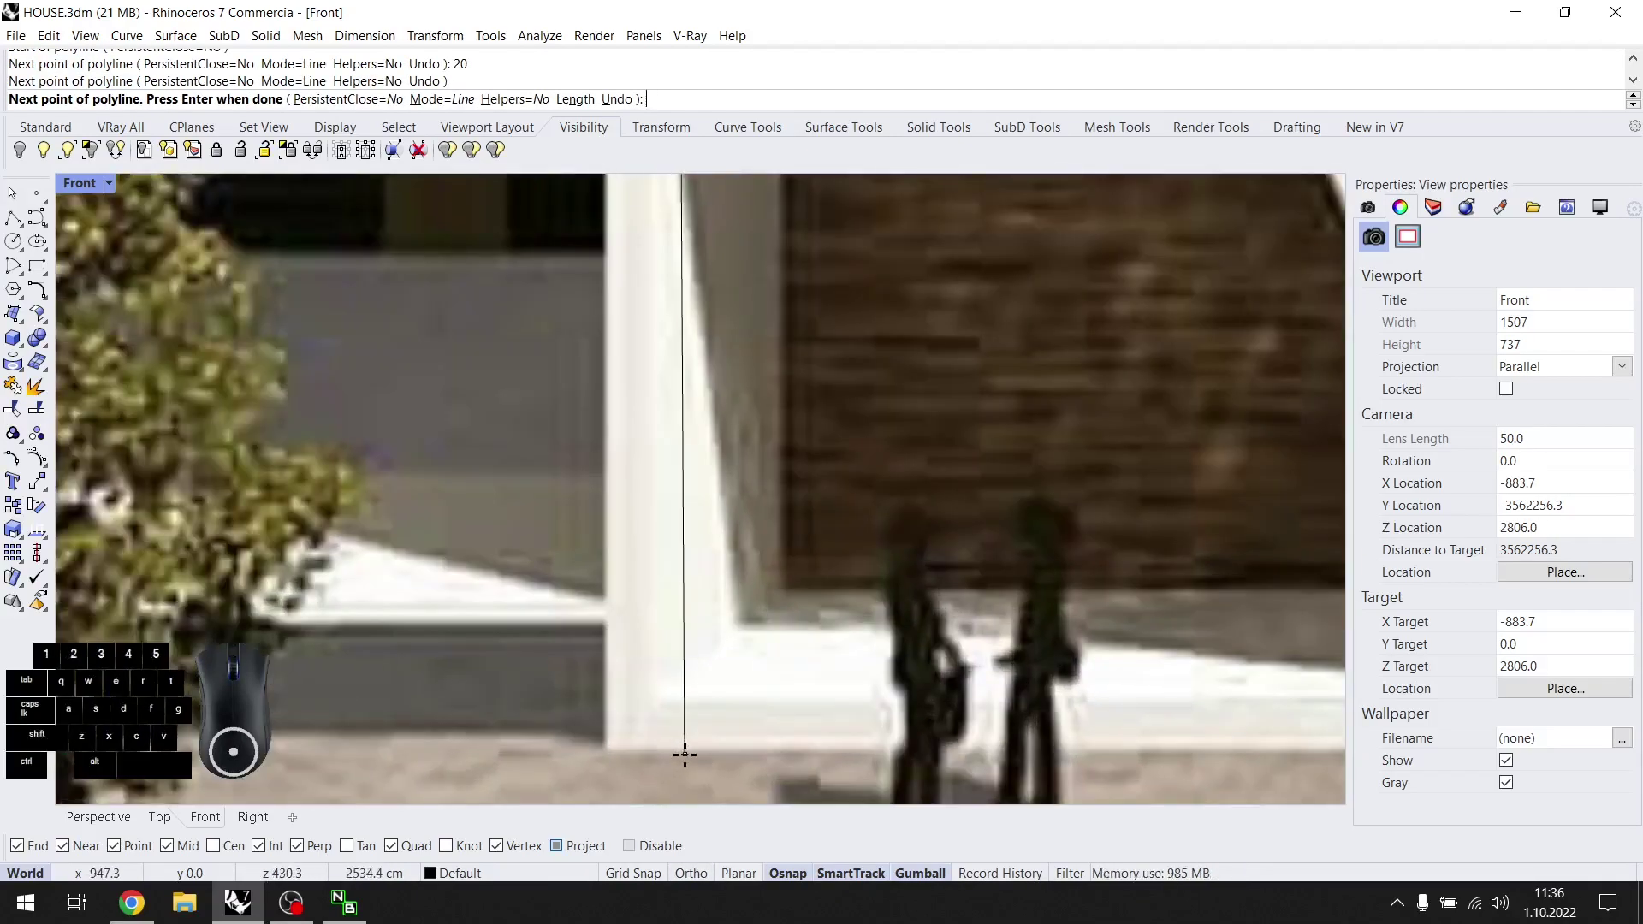
pyautogui.write('2530')
pyautogui.press('Return')
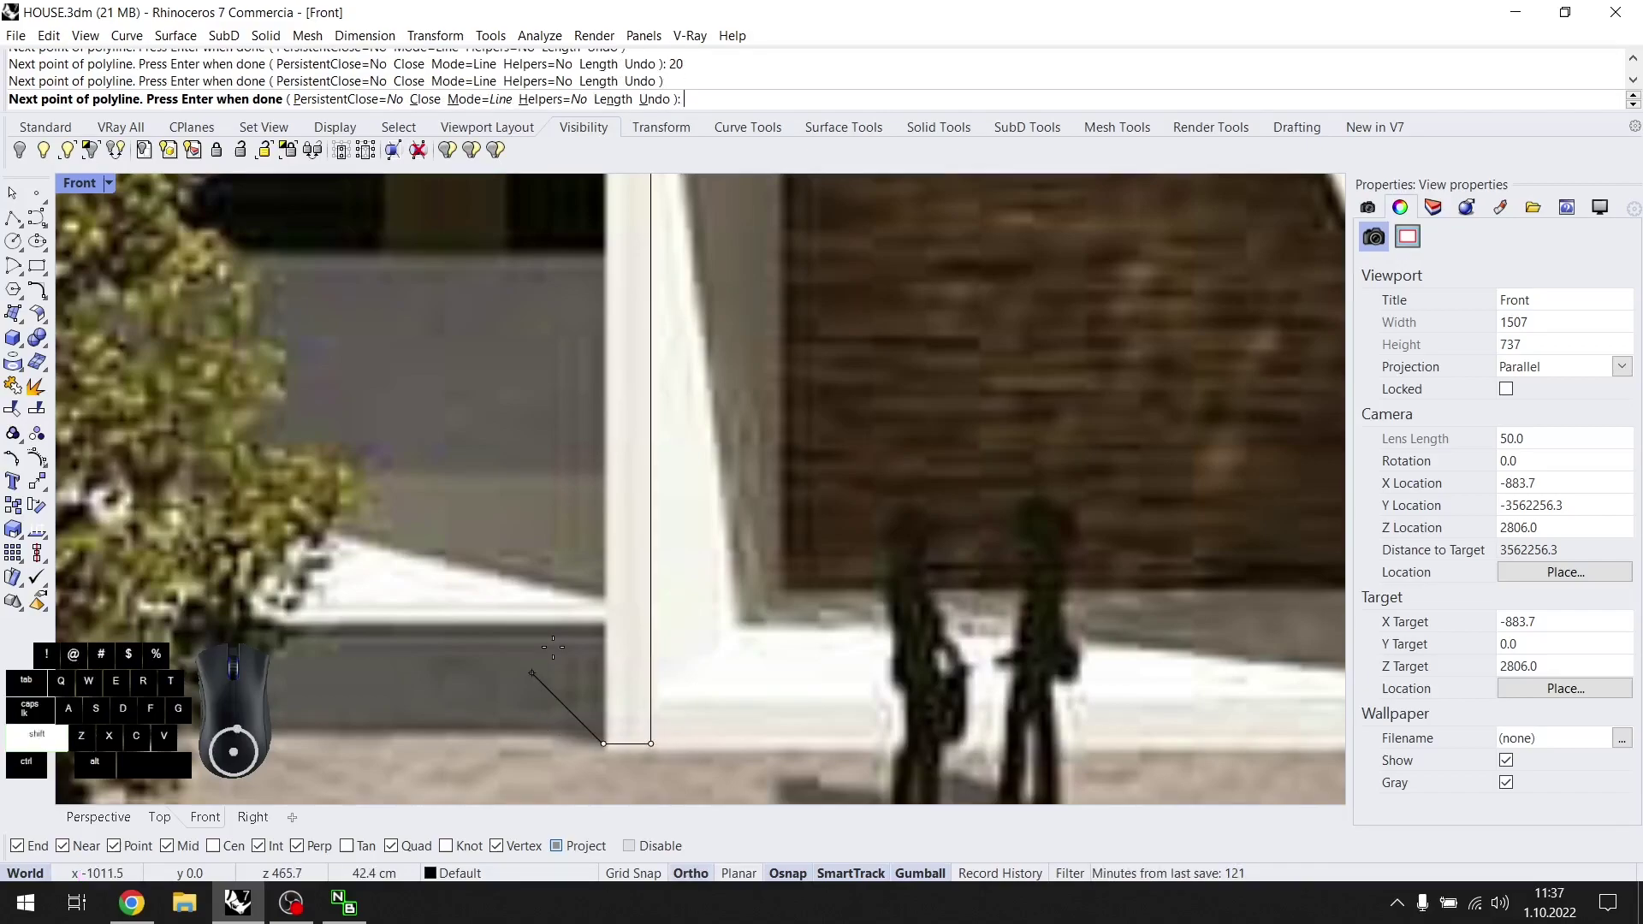
pyautogui.scroll(-5, 553, 656)
pyautogui.press('Return')
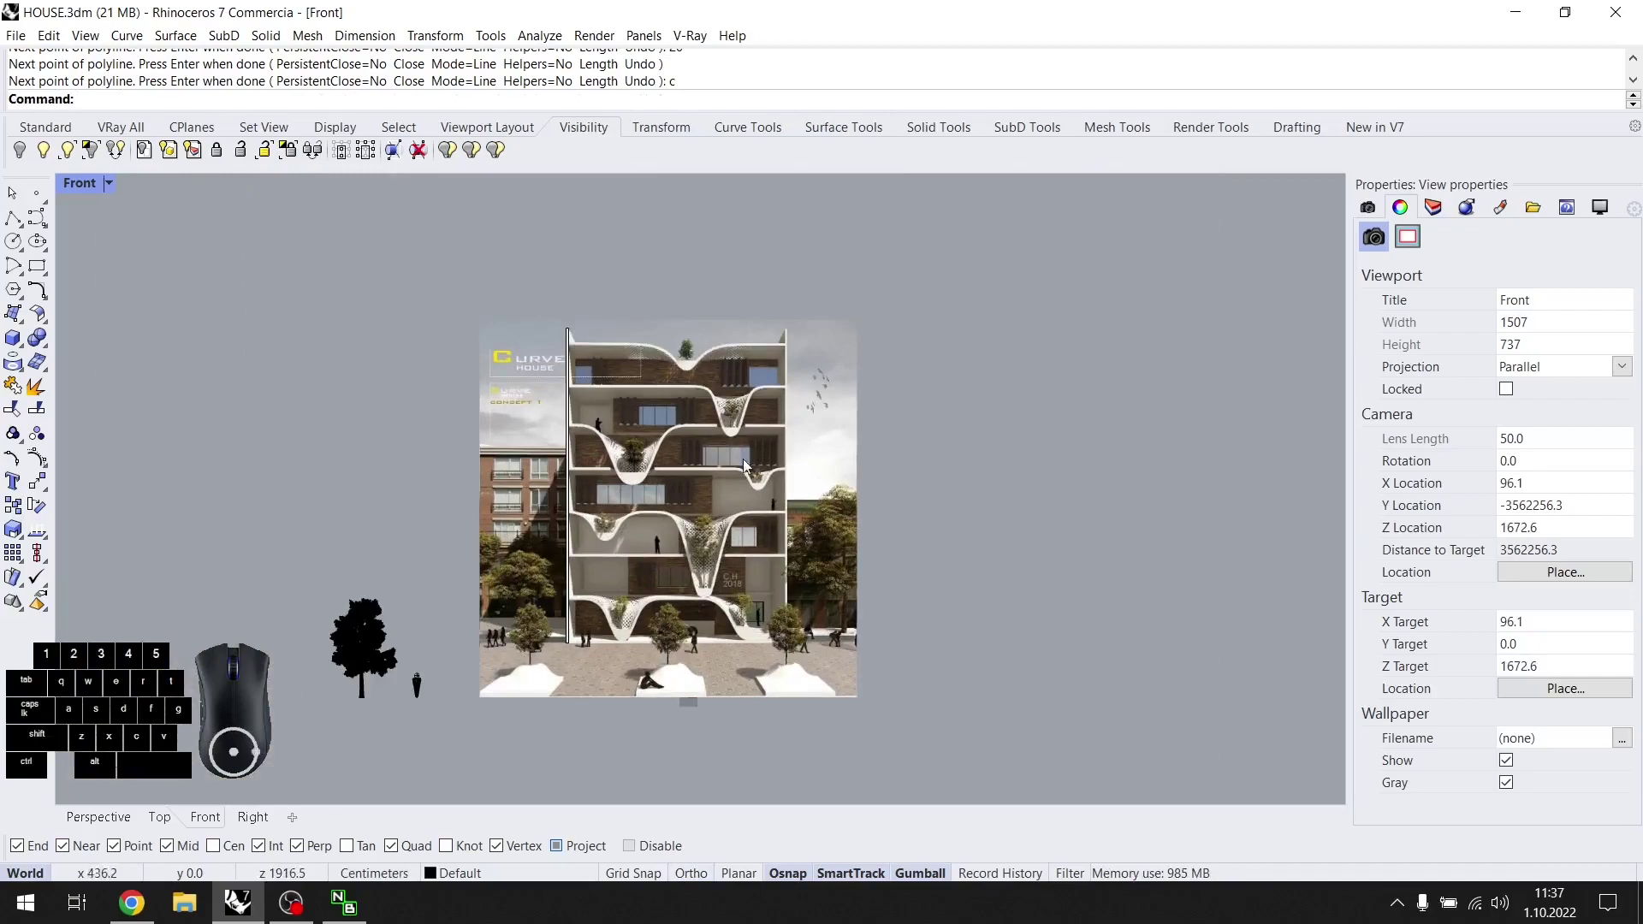
# Copy the wall profile 1760 cm horizontally onto the facade's right side wall.
pyautogui.click(570, 360)
pyautogui.scroll(4, 601, 351)
pyautogui.keyDown('alt'); pyautogui.moveTo(615, 559); pyautogui.dragTo(830, 356); pyautogui.keyUp('alt')
pyautogui.scroll(8, 829, 351)
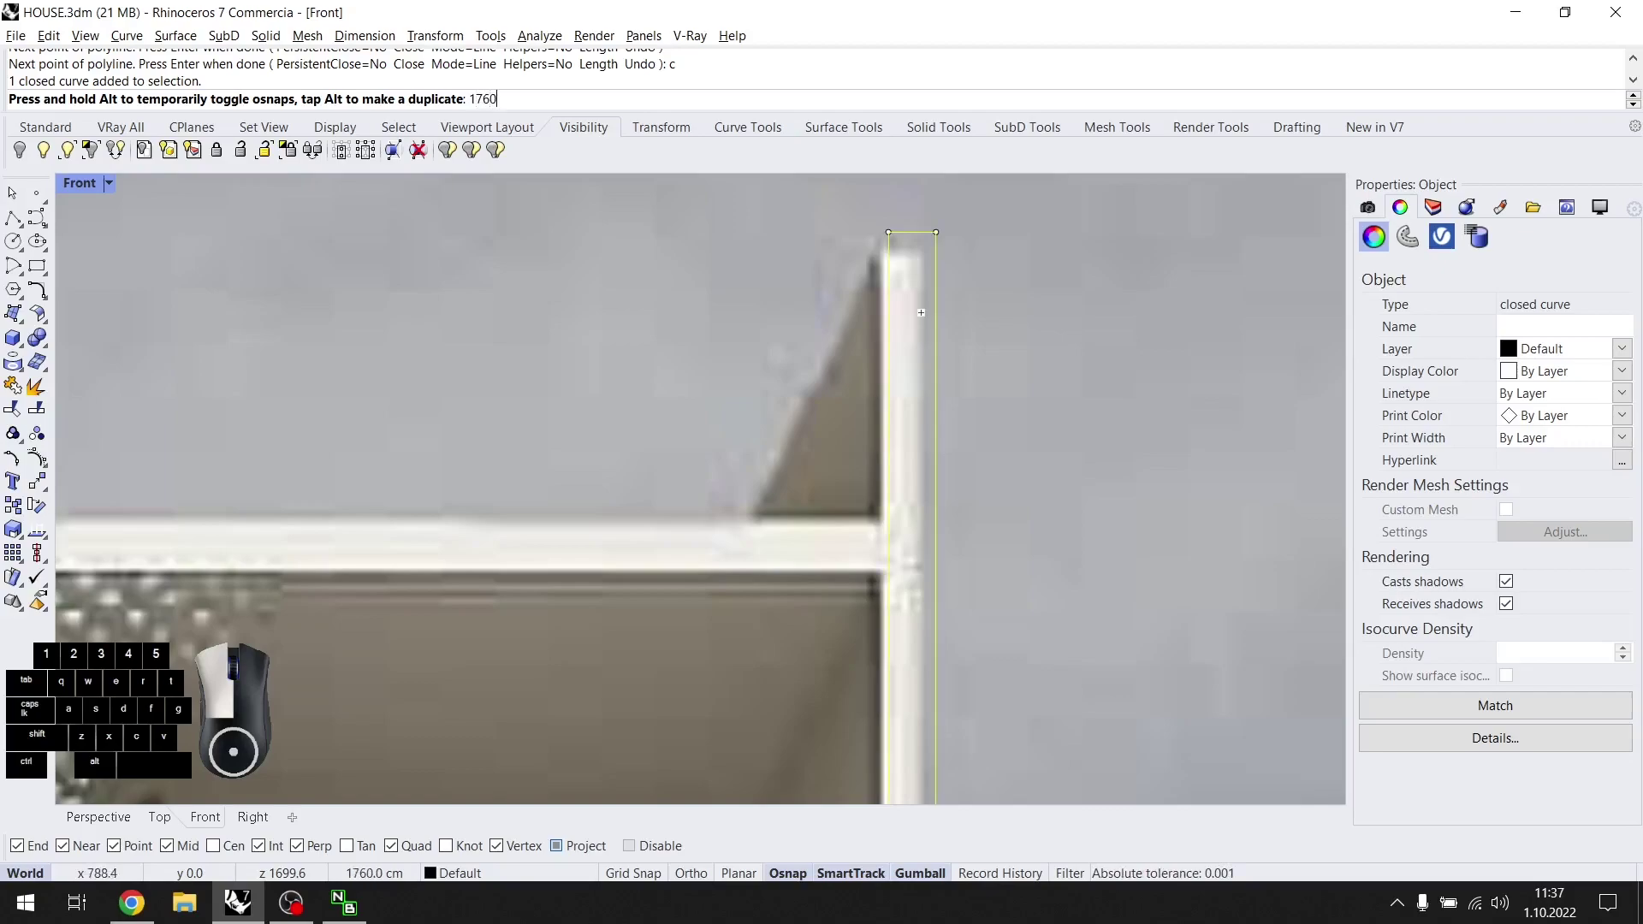
pyautogui.write('1760')
pyautogui.press('Return')
pyautogui.scroll(-8, 897, 387)
pyautogui.press('Escape')
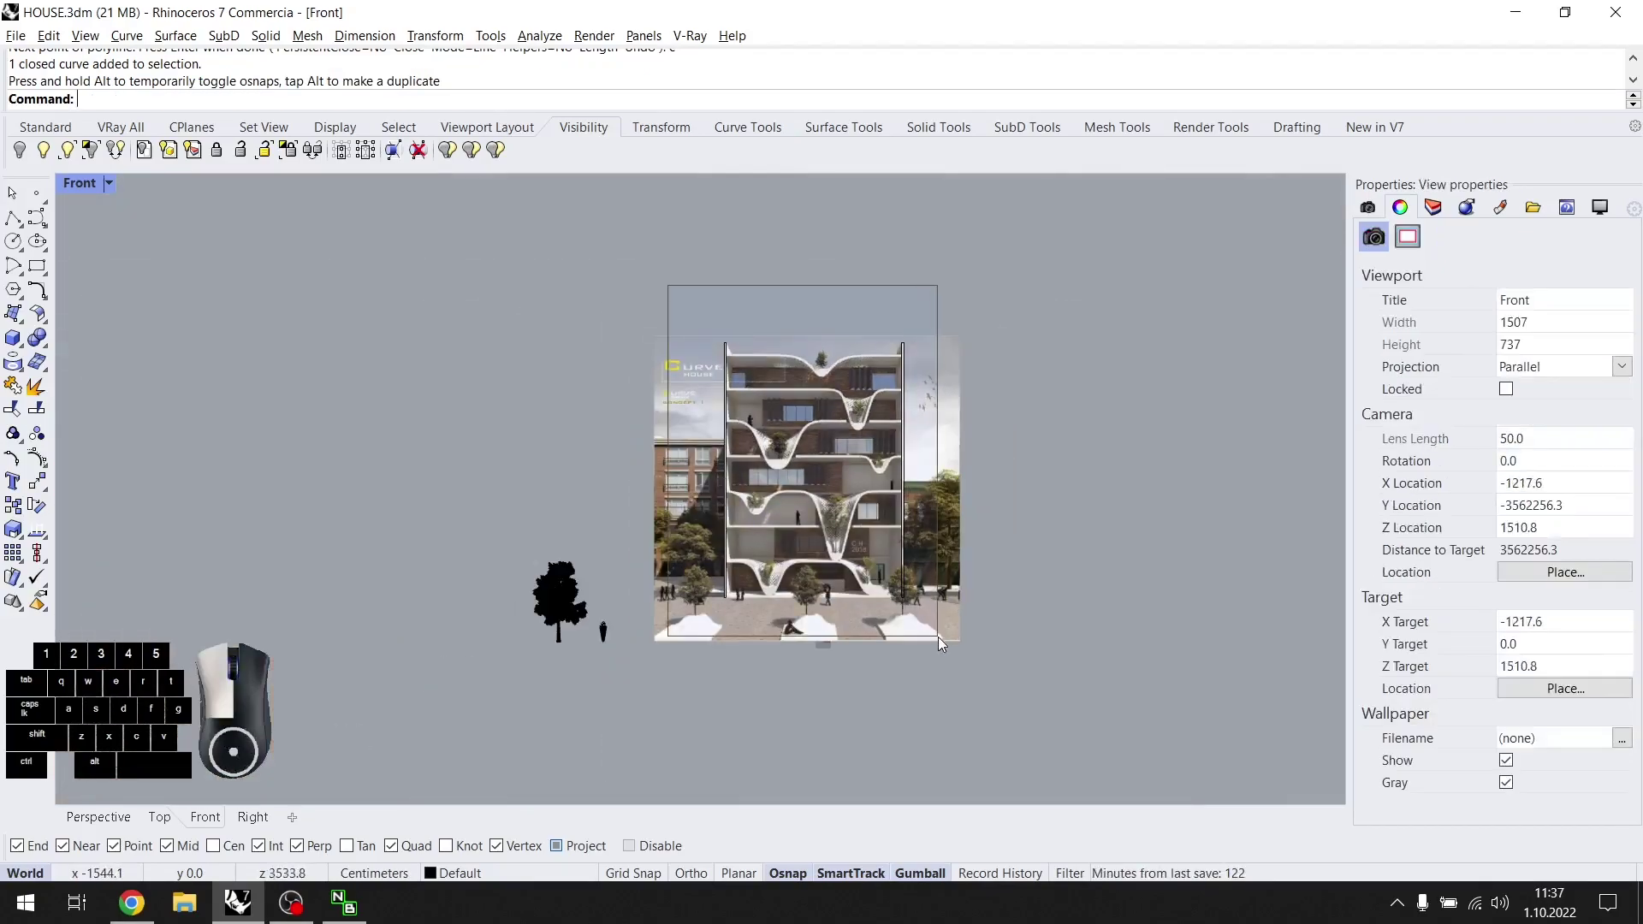
# Select both wall profiles and set the Perspective viewport to Shaded display.
pyautogui.moveTo(668, 285); pyautogui.dragTo(938, 637)
pyautogui.scroll(6, 858, 407)
pyautogui.click(99, 817)
pyautogui.scroll(-10, 941, 531)
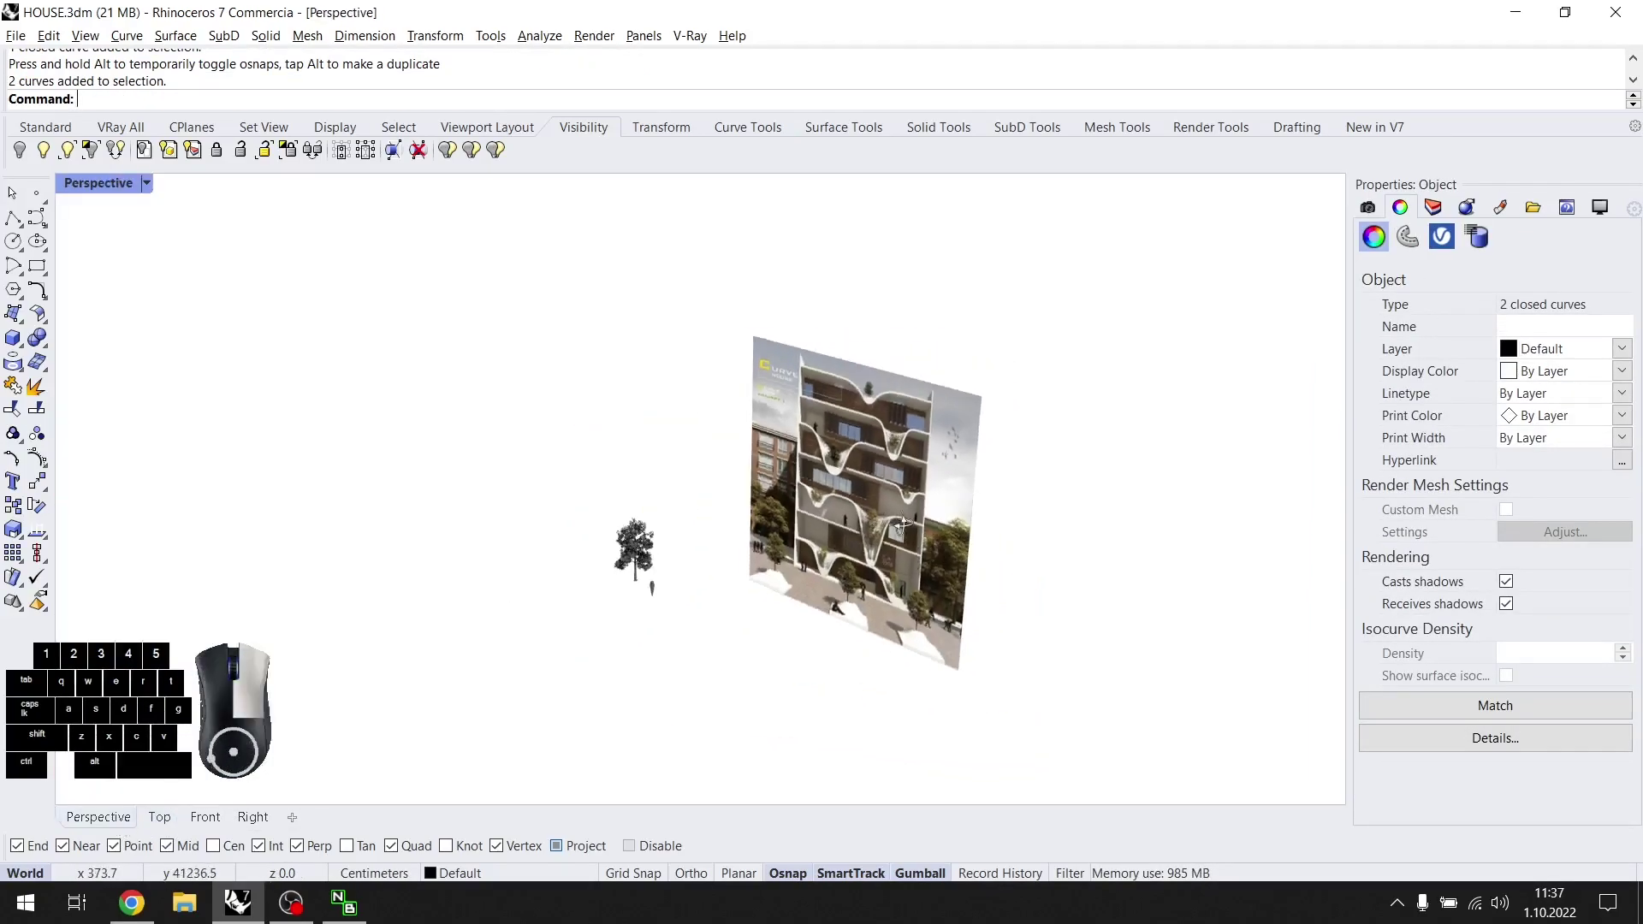
pyautogui.moveTo(761, 700); pyautogui.dragTo(690, 404)
pyautogui.scroll(12, 871, 528)
pyautogui.keyDown('shift'); pyautogui.moveTo(689, 404); pyautogui.dragTo(910, 507, button='right'); pyautogui.keyUp('shift')
pyautogui.click(150, 185)
pyautogui.click(209, 246)
pyautogui.scroll(8, 809, 426)
pyautogui.moveTo(809, 426)
pyautogui.mouseDown(button='right')
pyautogui.moveTo(835, 487)
pyautogui.moveTo(730, 513)
pyautogui.mouseUp(button='right')
pyautogui.scroll(-4, 730, 514)
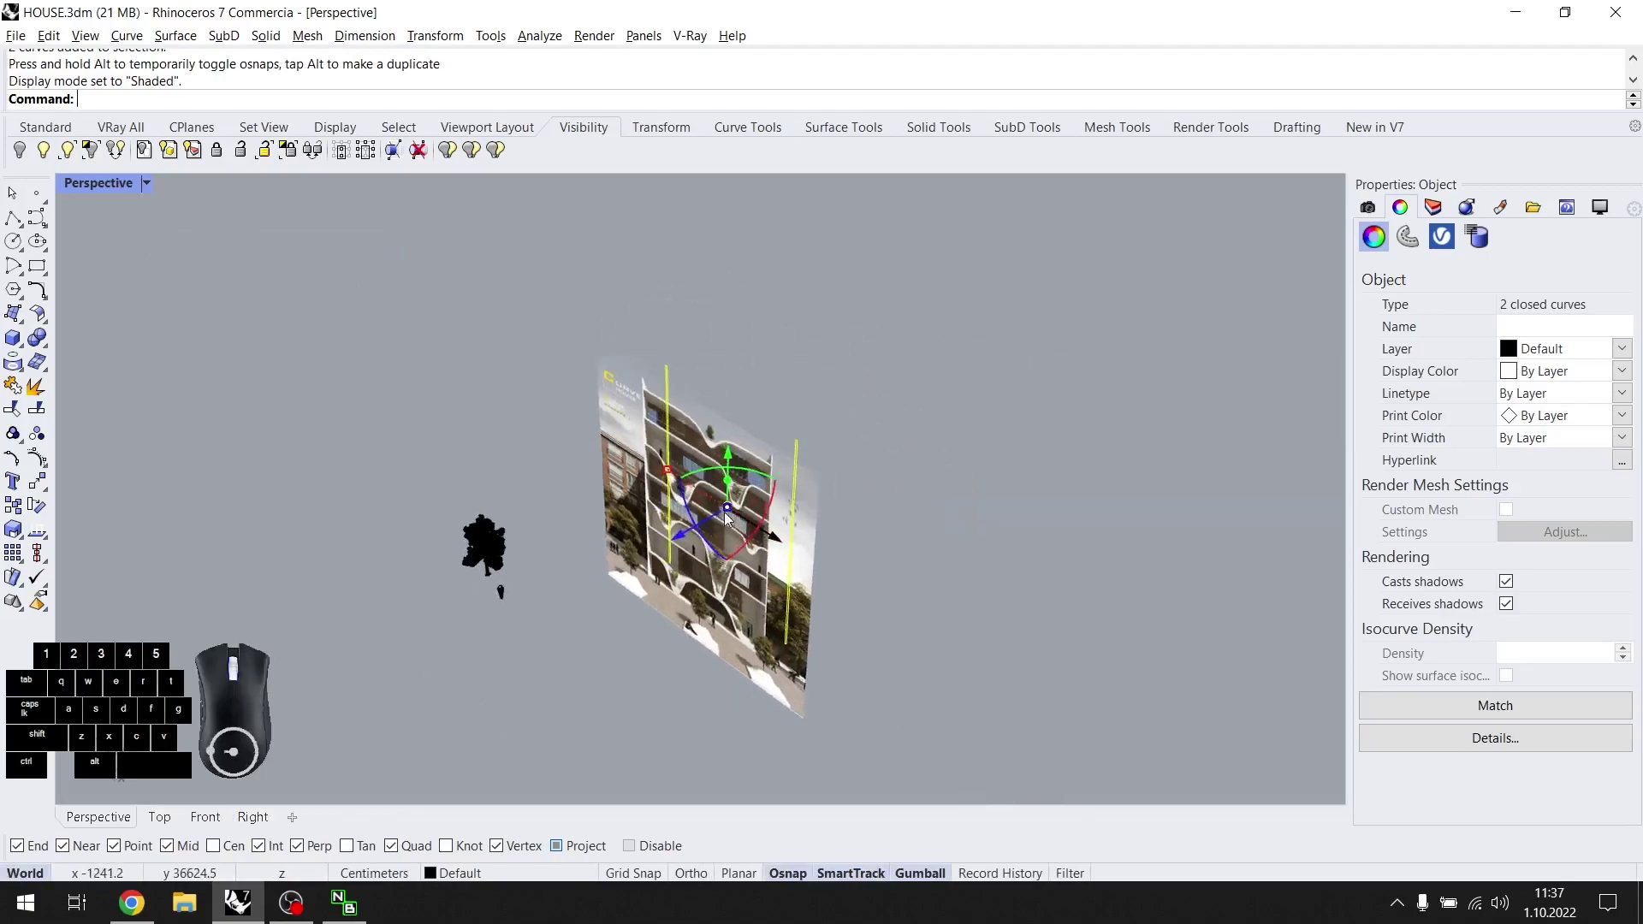
# Extrude both wall profiles backward from the facade picture to form the two side walls.
pyautogui.moveTo(676, 537); pyautogui.dragTo(803, 713)
pyautogui.scroll(6, 741, 587)
pyautogui.scroll(-4, 860, 592)
pyautogui.moveTo(741, 587); pyautogui.dragTo(738, 539, button='right')
pyautogui.scroll(6, 737, 539)
pyautogui.scroll(-7, 793, 545)
pyautogui.moveTo(695, 285); pyautogui.dragTo(936, 742)
pyautogui.scroll(3, 847, 544)
pyautogui.moveTo(811, 488); pyautogui.dragTo(1012, 539)
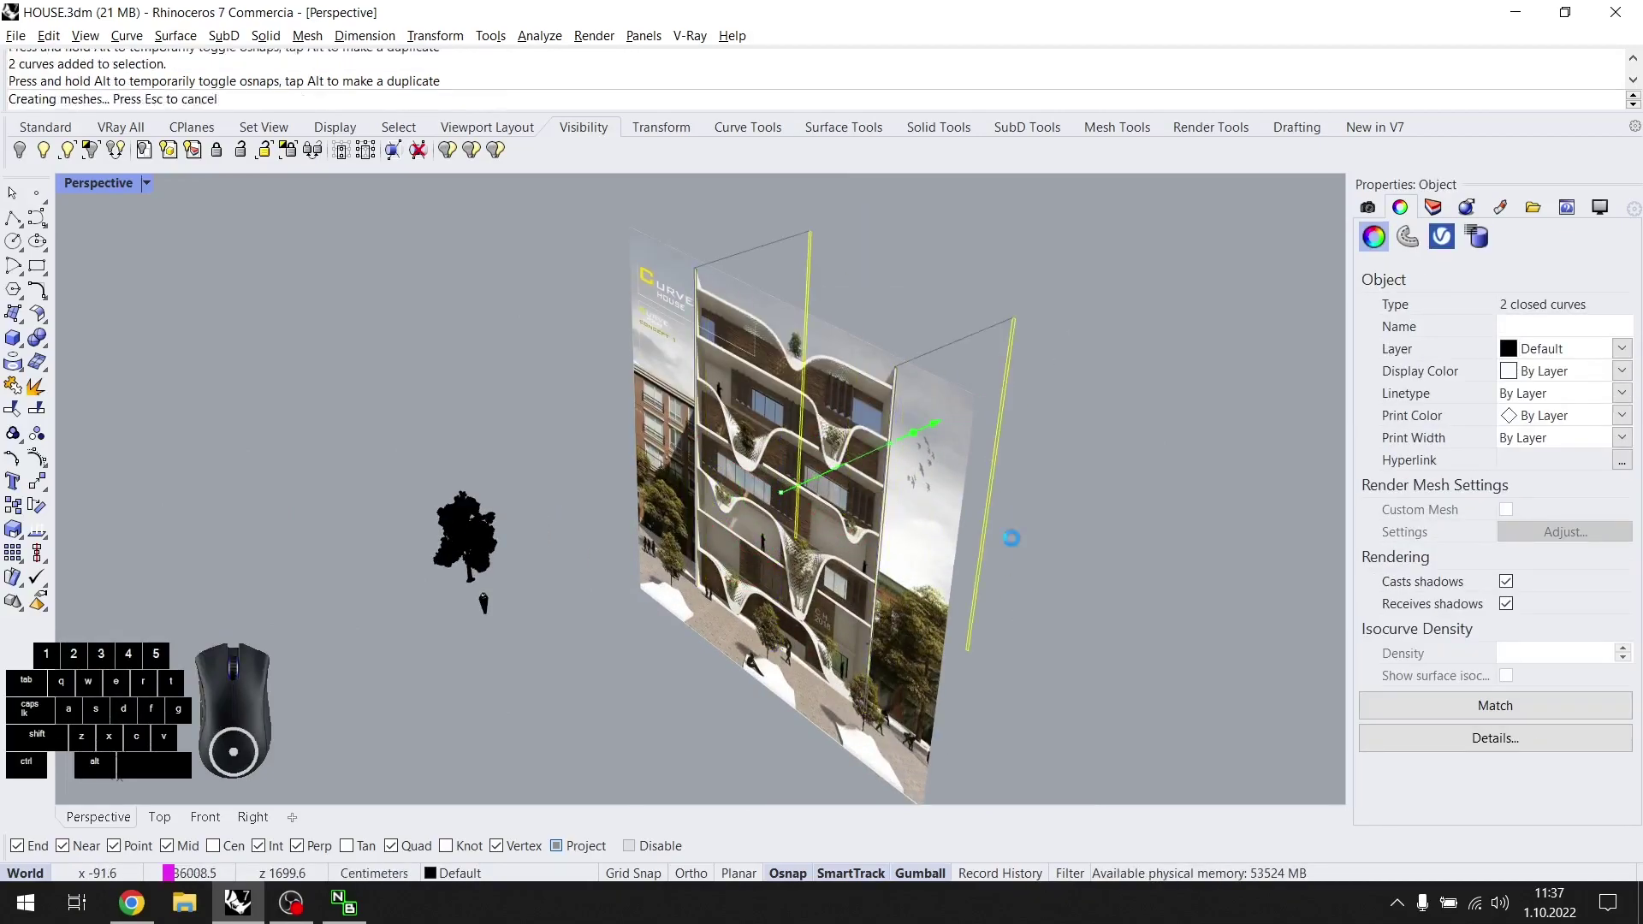
# Examine the two extruded side walls from several angles in the Perspective view.
pyautogui.moveTo(1011, 539); pyautogui.dragTo(1074, 522, button='right')
pyautogui.click(1061, 479)
pyautogui.moveTo(1057, 463); pyautogui.dragTo(1010, 513, button='right')
pyautogui.scroll(8, 969, 287)
pyautogui.click(931, 339)
pyautogui.scroll(-7, 931, 339)
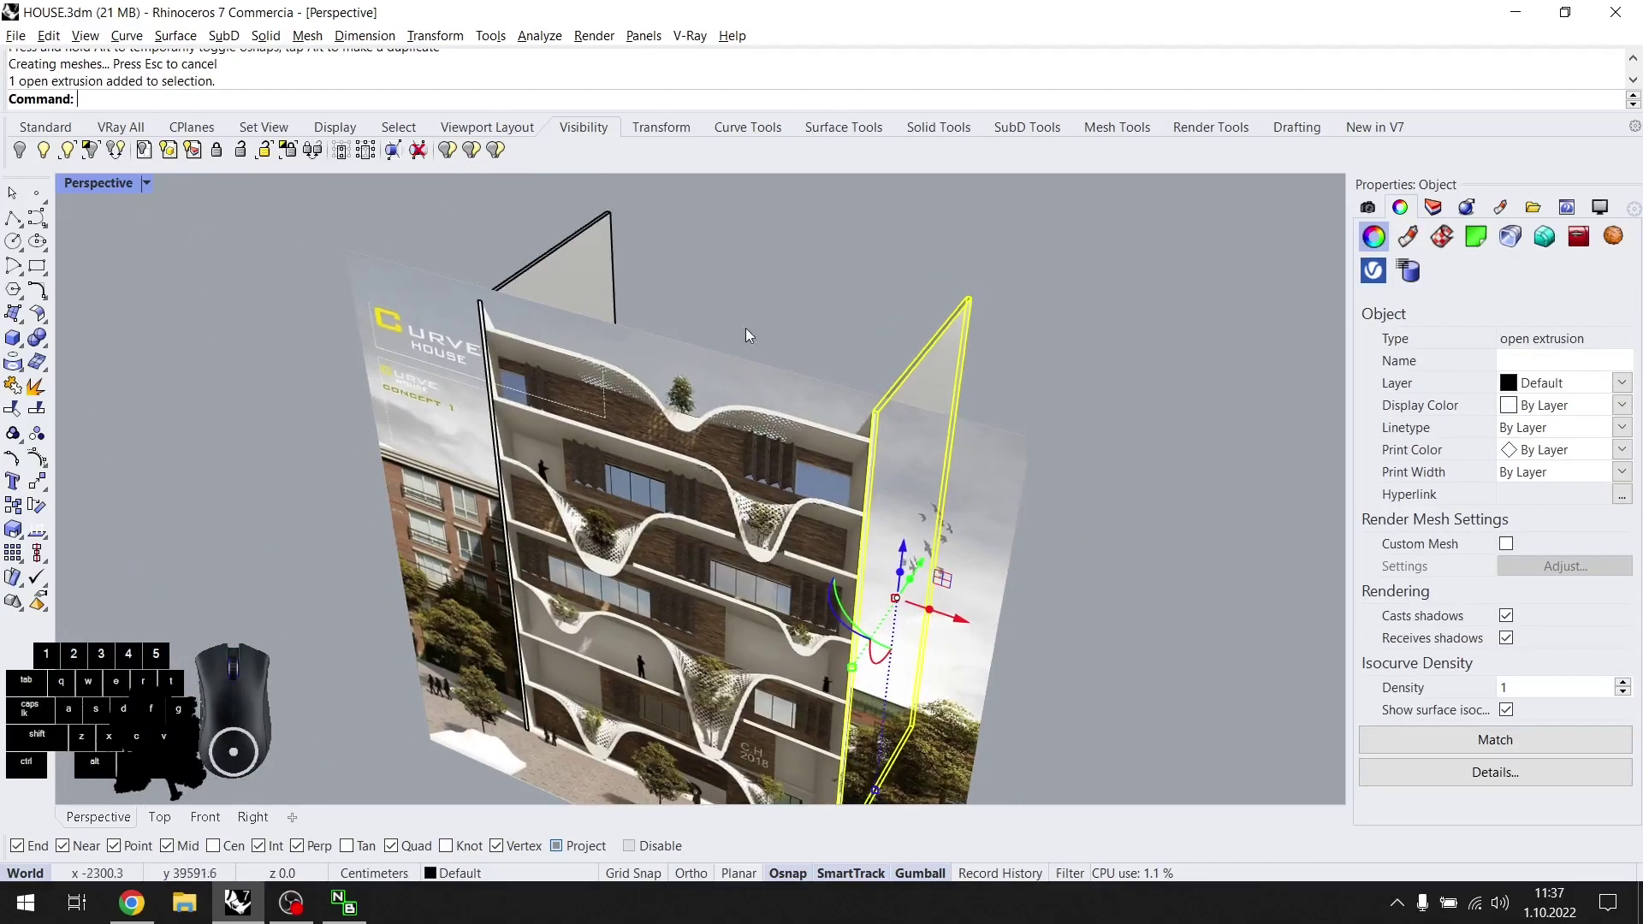
pyautogui.keyDown('shift'); pyautogui.moveTo(741, 316); pyautogui.dragTo(834, 334, button='right'); pyautogui.keyUp('shift')
pyautogui.click(834, 334)
pyautogui.moveTo(788, 394); pyautogui.dragTo(717, 432, button='right')
# Check the side walls against the facade picture in the Front view and restore the four-viewport layout.
pyautogui.click(203, 818)
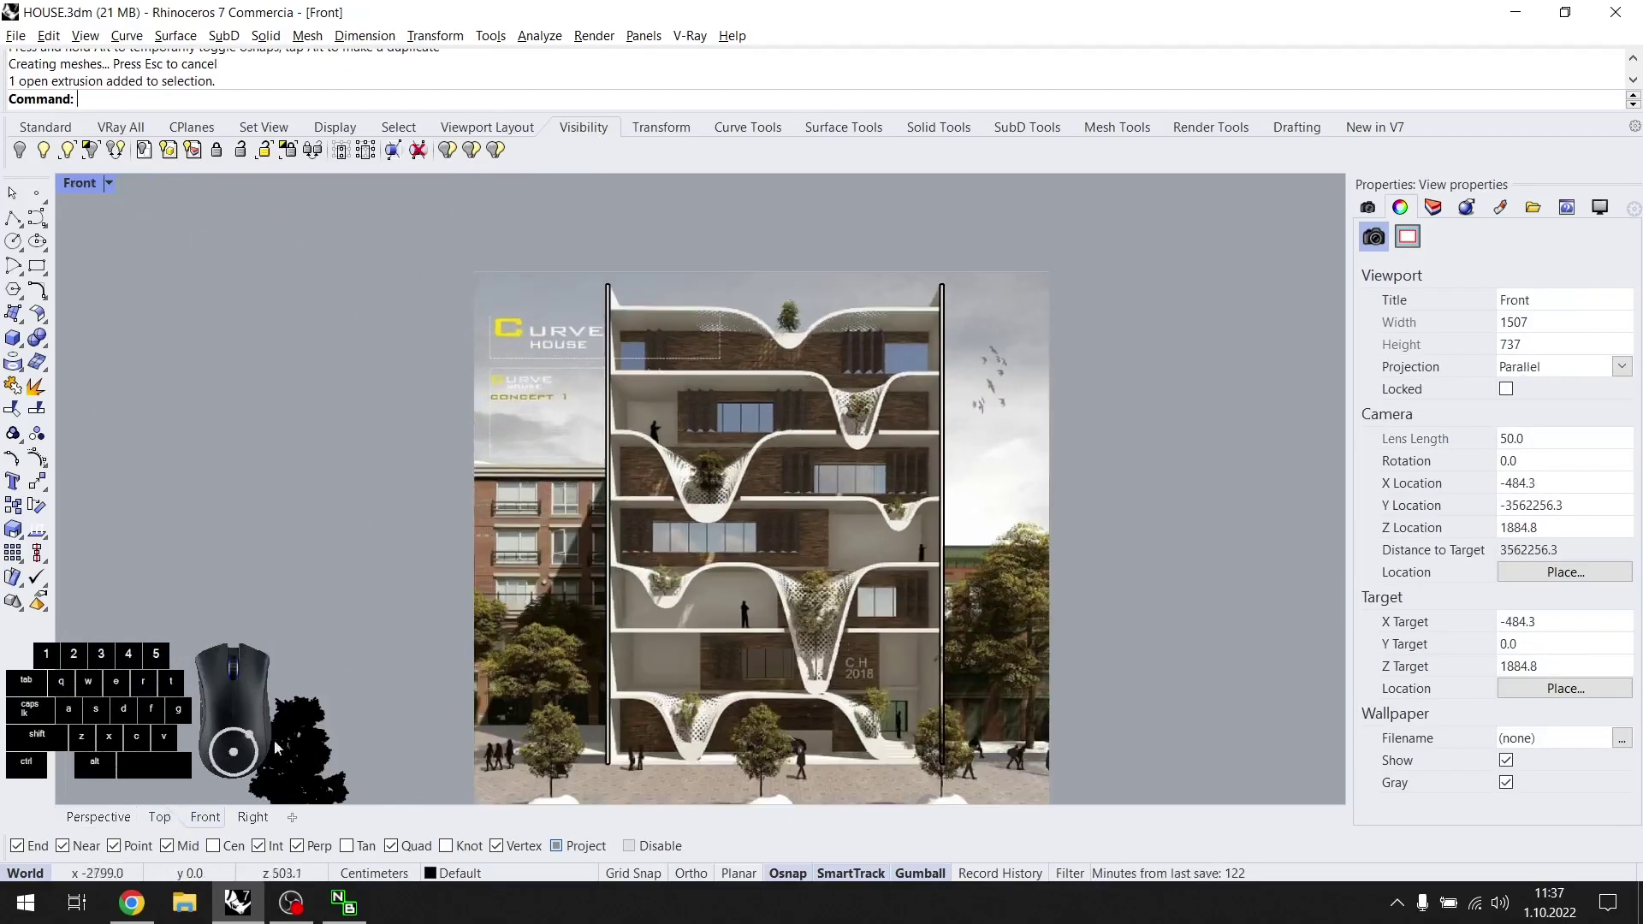
pyautogui.scroll(-4, 775, 413)
pyautogui.doubleClick(99, 184)
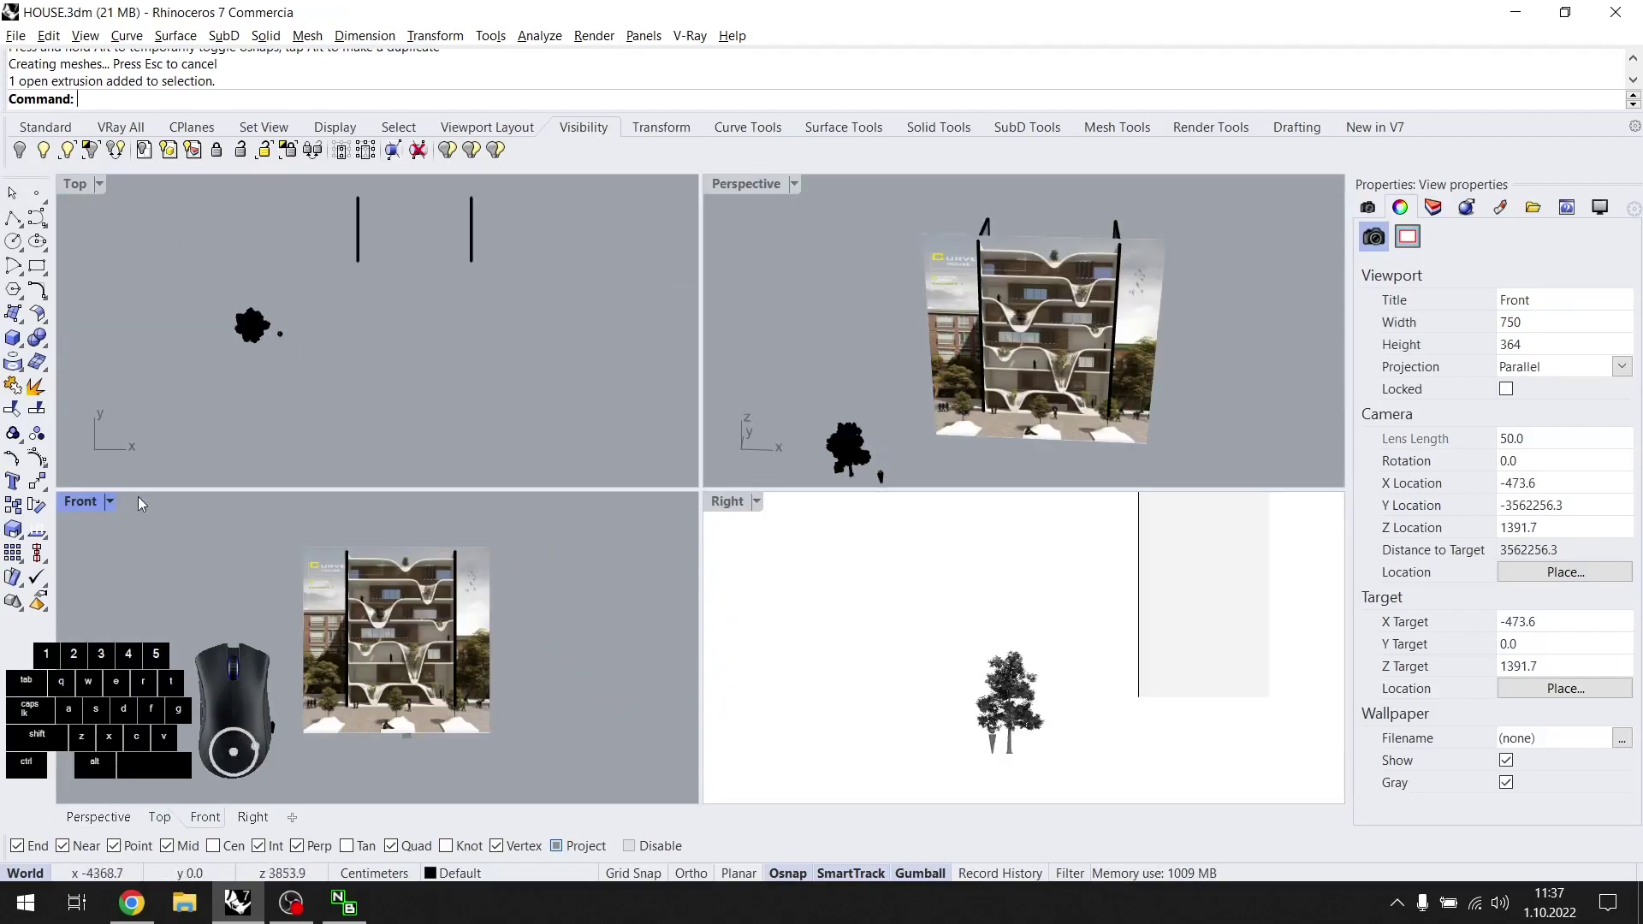
pyautogui.doubleClick(82, 501)
pyautogui.scroll(3, 716, 303)
pyautogui.doubleClick(85, 185)
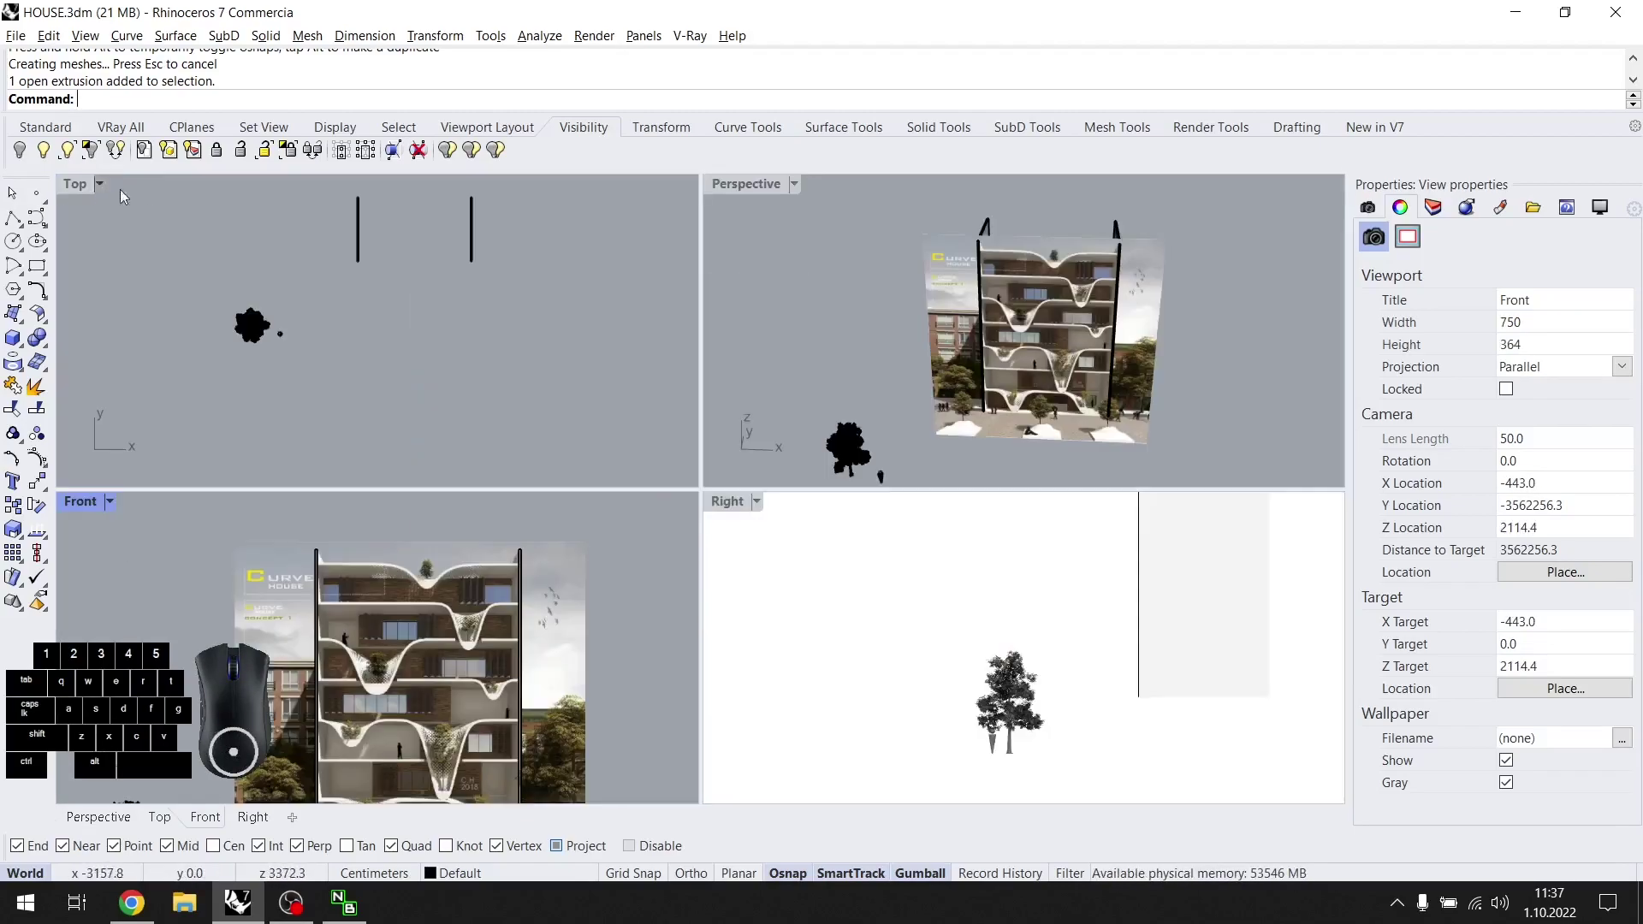
pyautogui.click(117, 292)
pyautogui.click(13, 217)
pyautogui.click(13, 338)
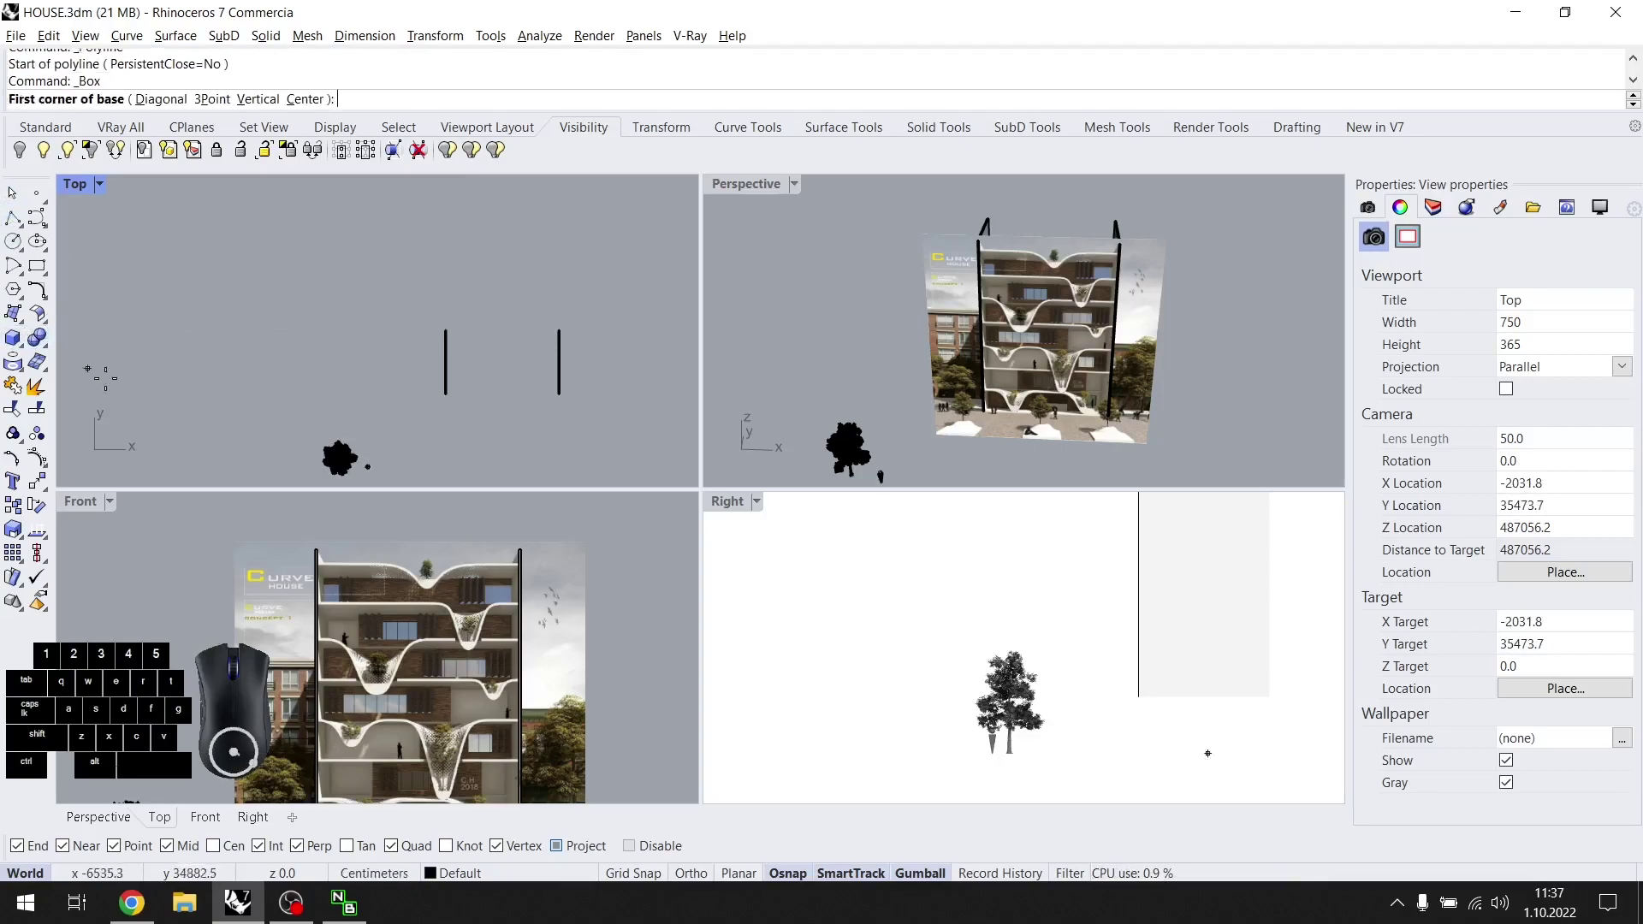
pyautogui.press('Escape')
# Draw a closed rectangular polyline in the Top view between the side walls' rear inner corners, 800 cm deep.
pyautogui.click(13, 218)
pyautogui.doubleClick(77, 185)
pyautogui.doubleClick(79, 185)
pyautogui.click(368, 295)
pyautogui.click(329, 278)
pyautogui.click(650, 278)
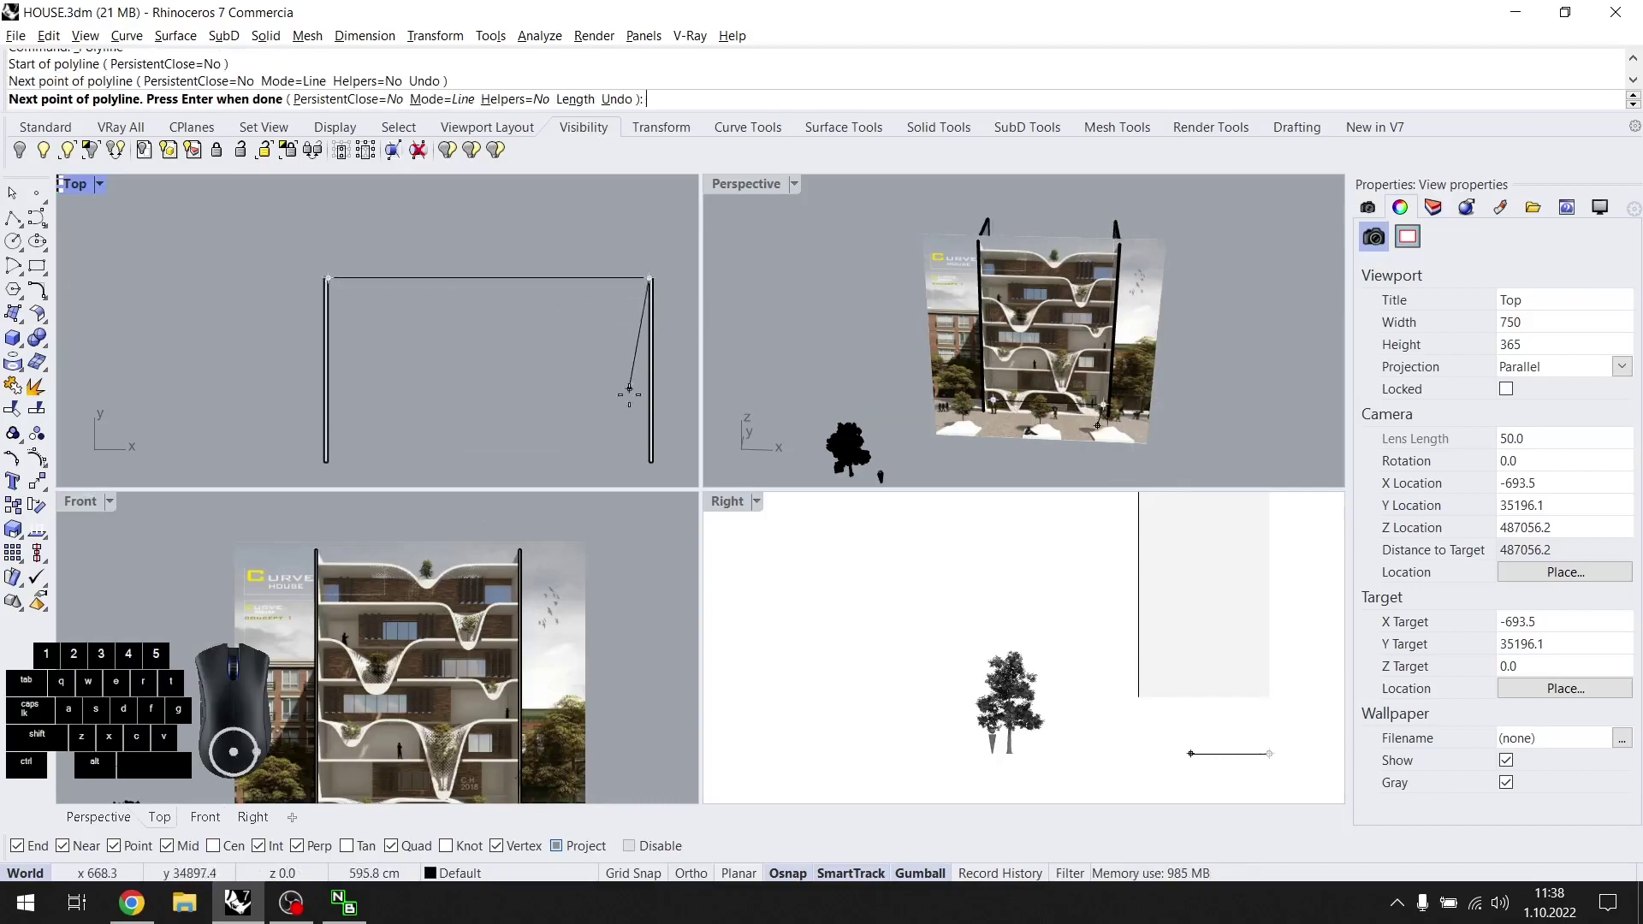
pyautogui.write('800')
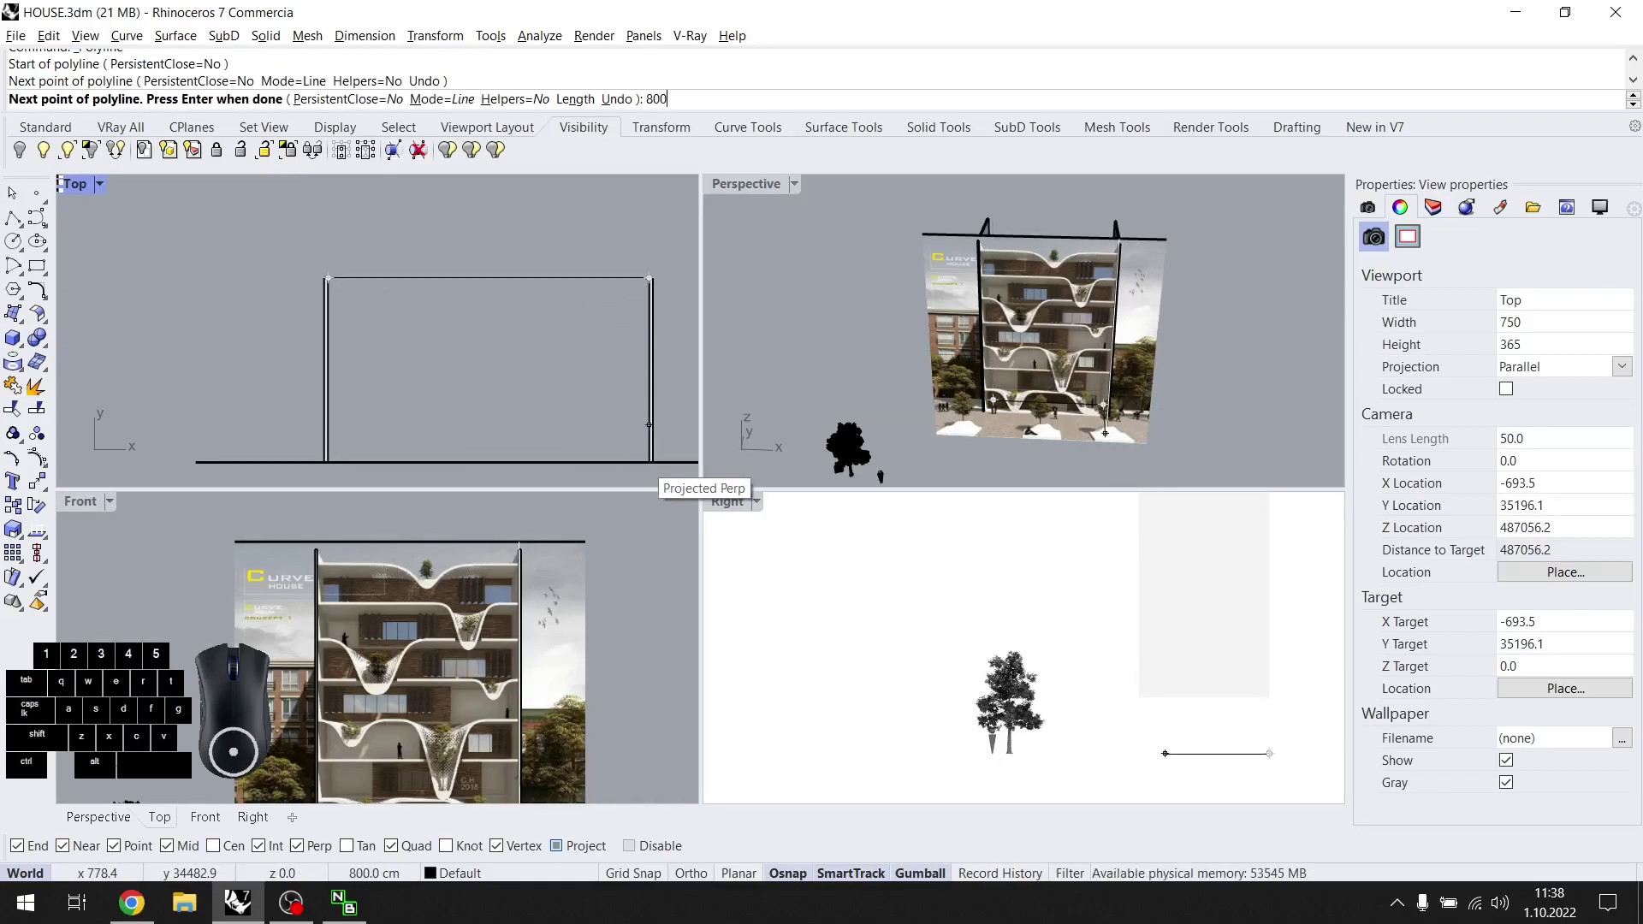
pyautogui.press('Return')
pyautogui.click(328, 425)
pyautogui.write('c')
pyautogui.press('Return')
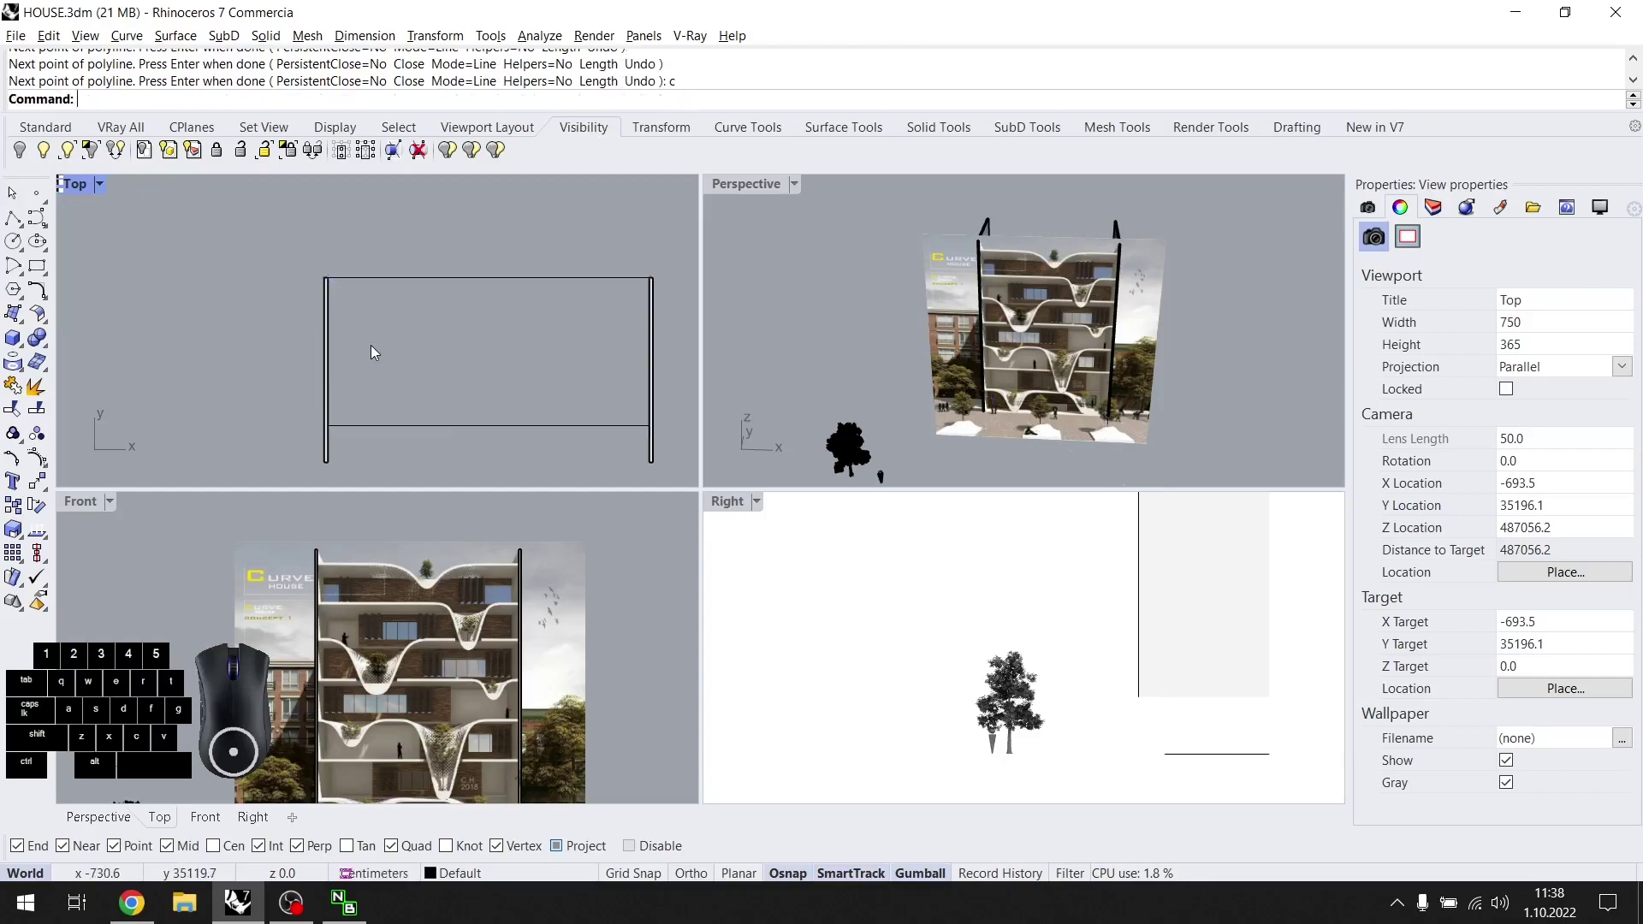
# Move the rectangle vertically so that it lies level with the tops of the side walls.
pyautogui.click(475, 277)
pyautogui.moveTo(1272, 306); pyautogui.dragTo(1128, 336, button='right')
pyautogui.moveTo(1049, 363); pyautogui.dragTo(1128, 216)
pyautogui.scroll(2, 1132, 253)
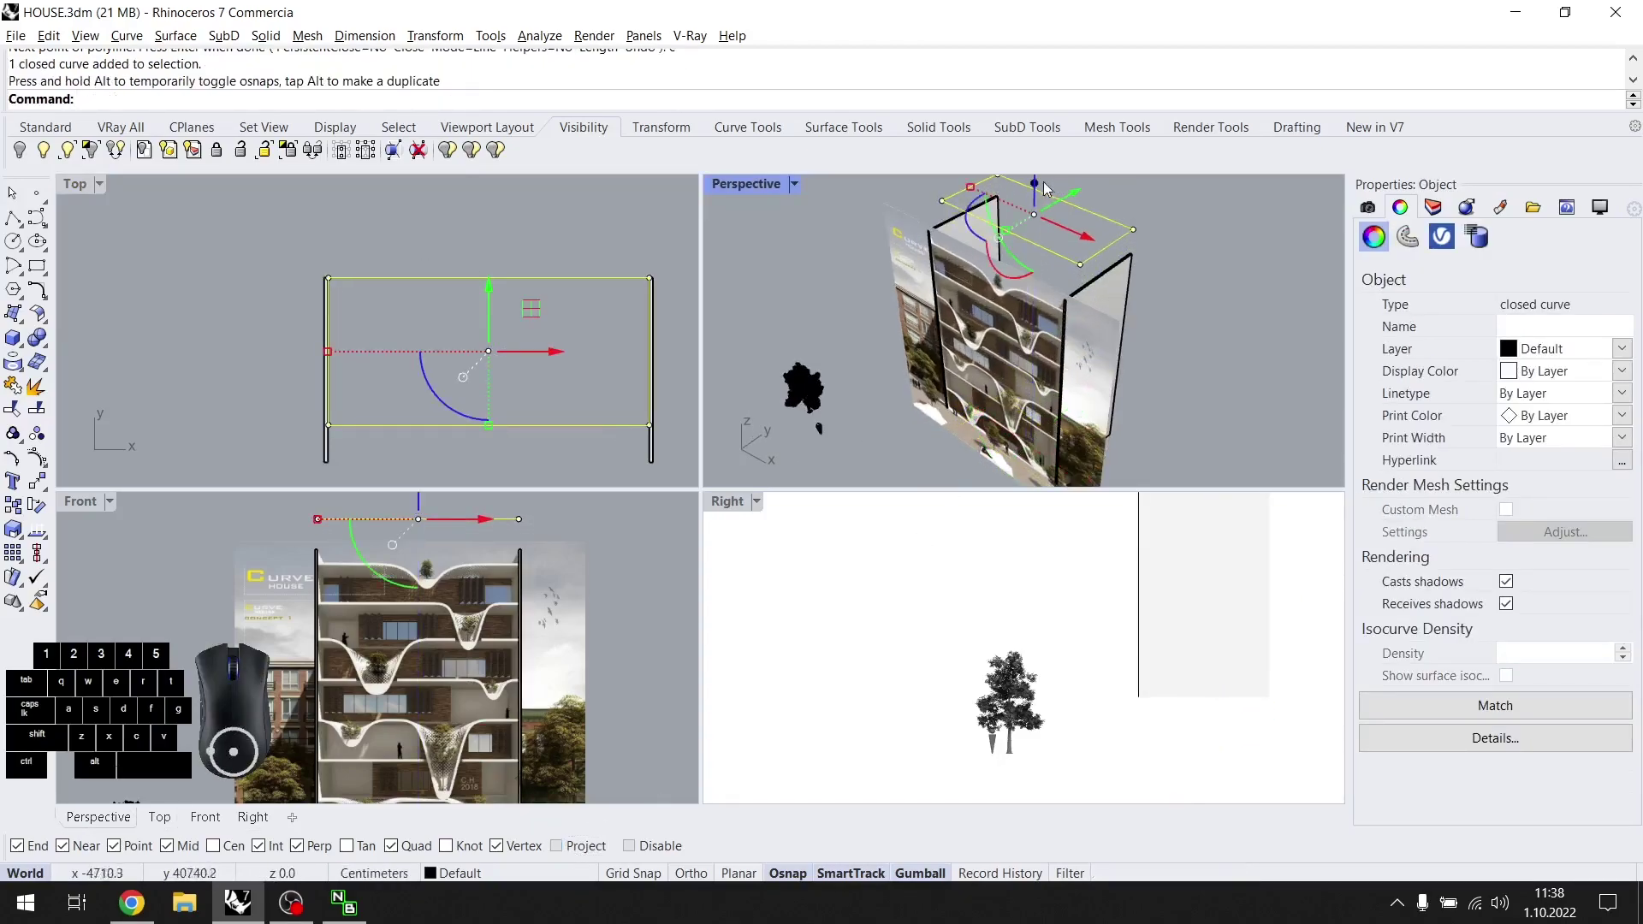
pyautogui.keyDown('shift'); pyautogui.moveTo(1045, 183); pyautogui.dragTo(1063, 243, button='right'); pyautogui.keyUp('shift')
pyautogui.scroll(4, 1156, 330)
pyautogui.moveTo(1050, 215); pyautogui.dragTo(1112, 279)
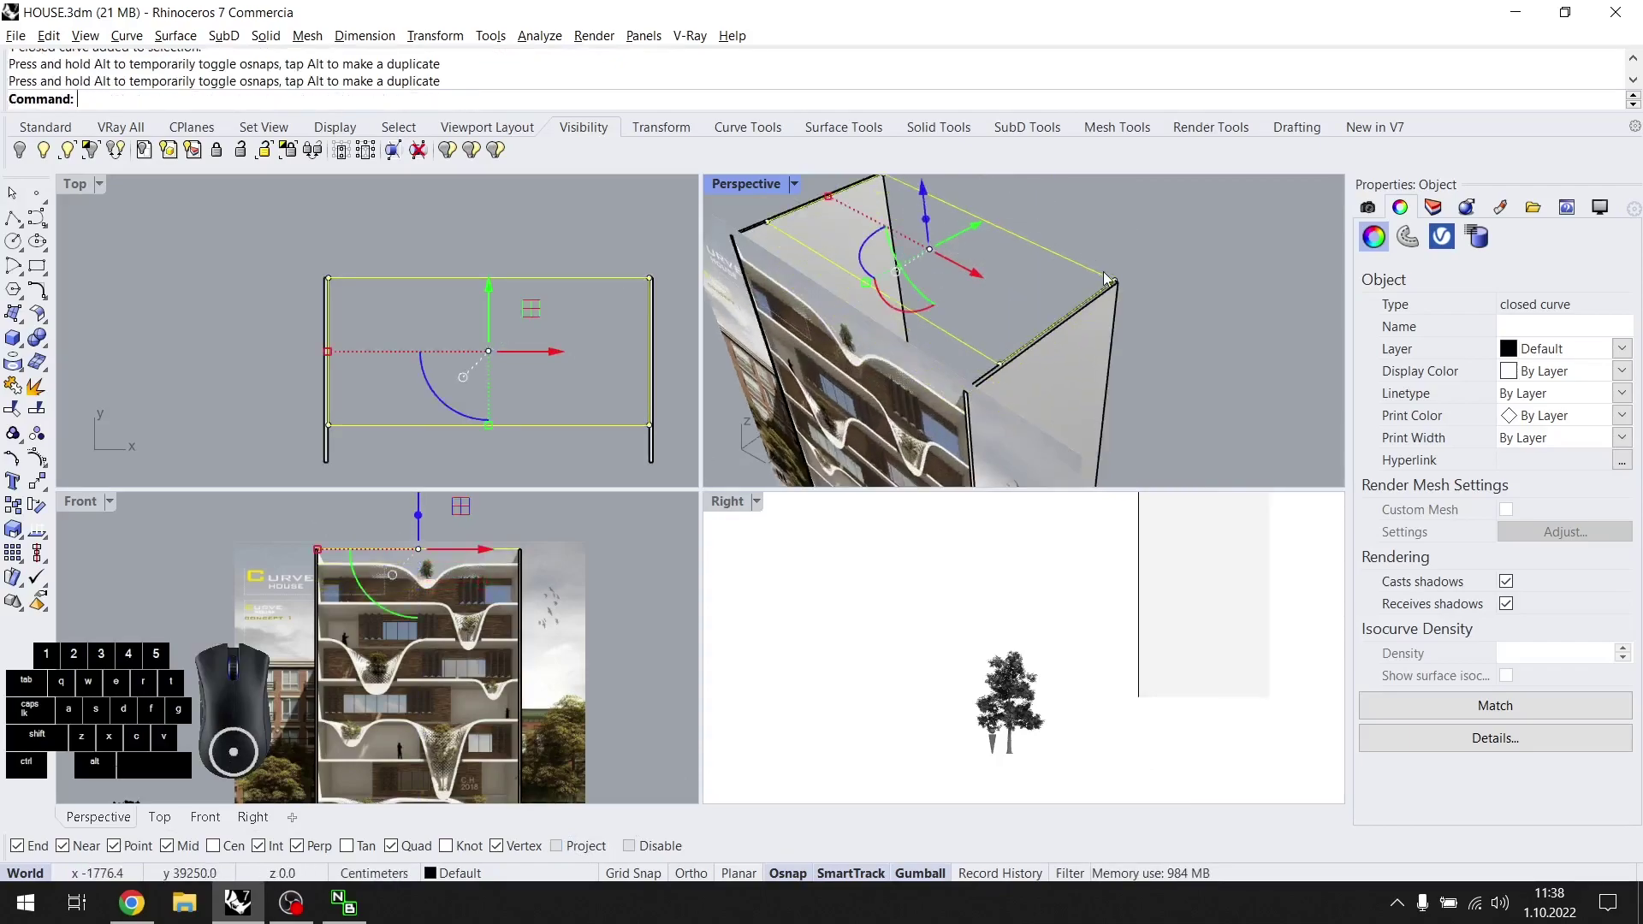
# Lower the rectangle 120 cm from the wall tops to the level of the roof slab.
pyautogui.doubleClick(724, 190)
pyautogui.moveTo(912, 369); pyautogui.dragTo(384, 692, button='right')
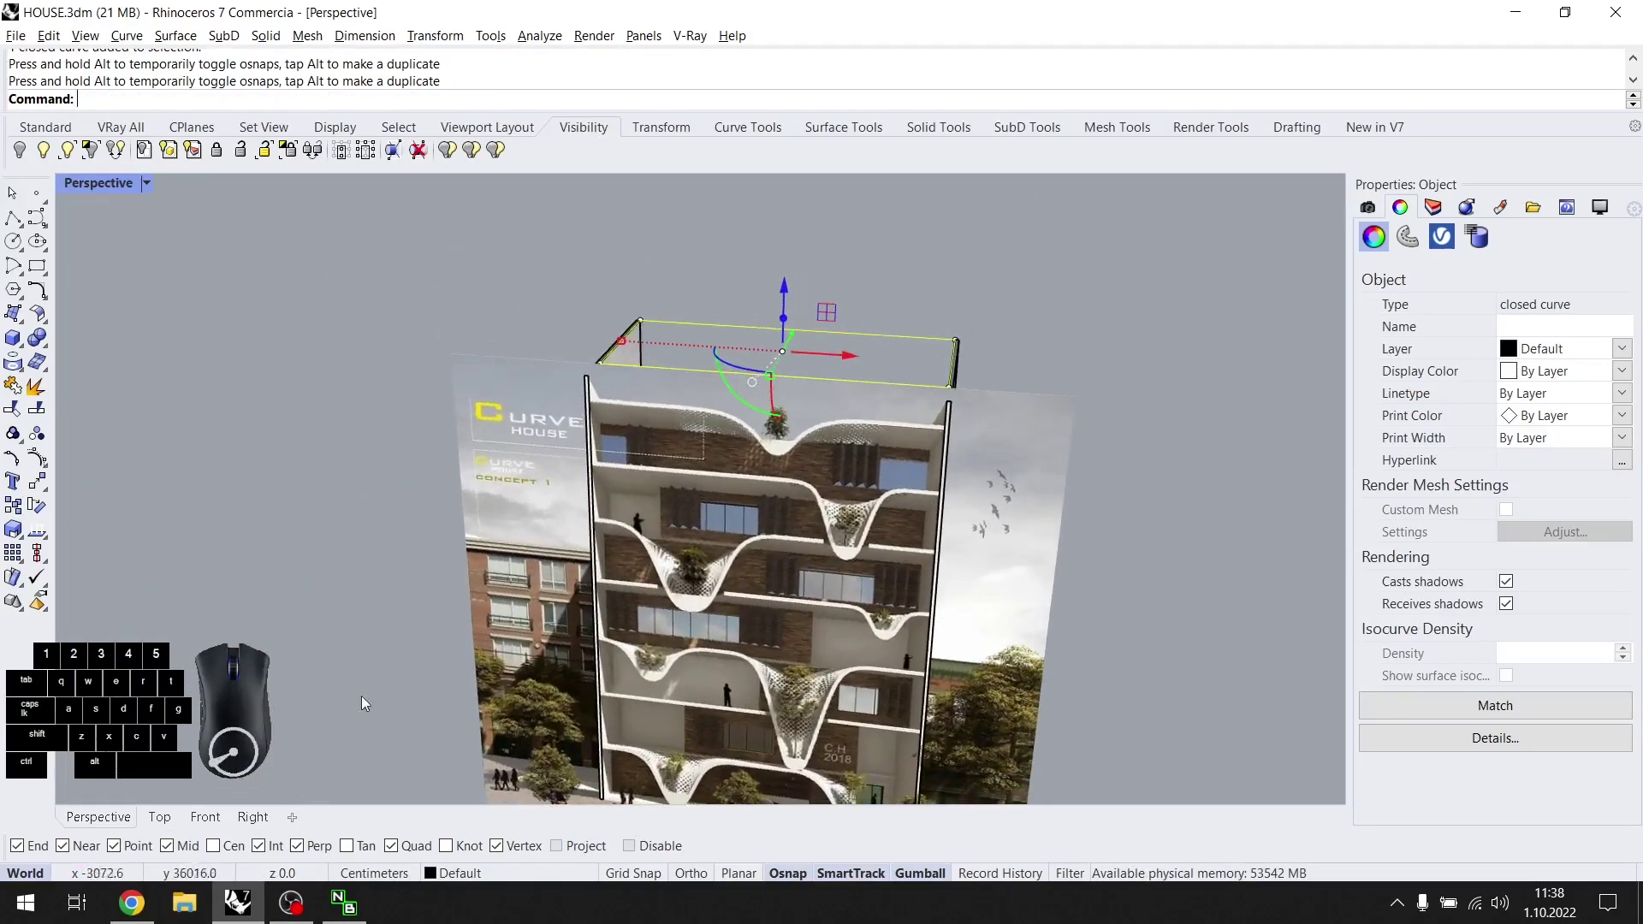
pyautogui.click(205, 818)
pyautogui.scroll(6, 822, 269)
pyautogui.moveTo(751, 250); pyautogui.dragTo(1224, 364)
pyautogui.scroll(10, 1130, 374)
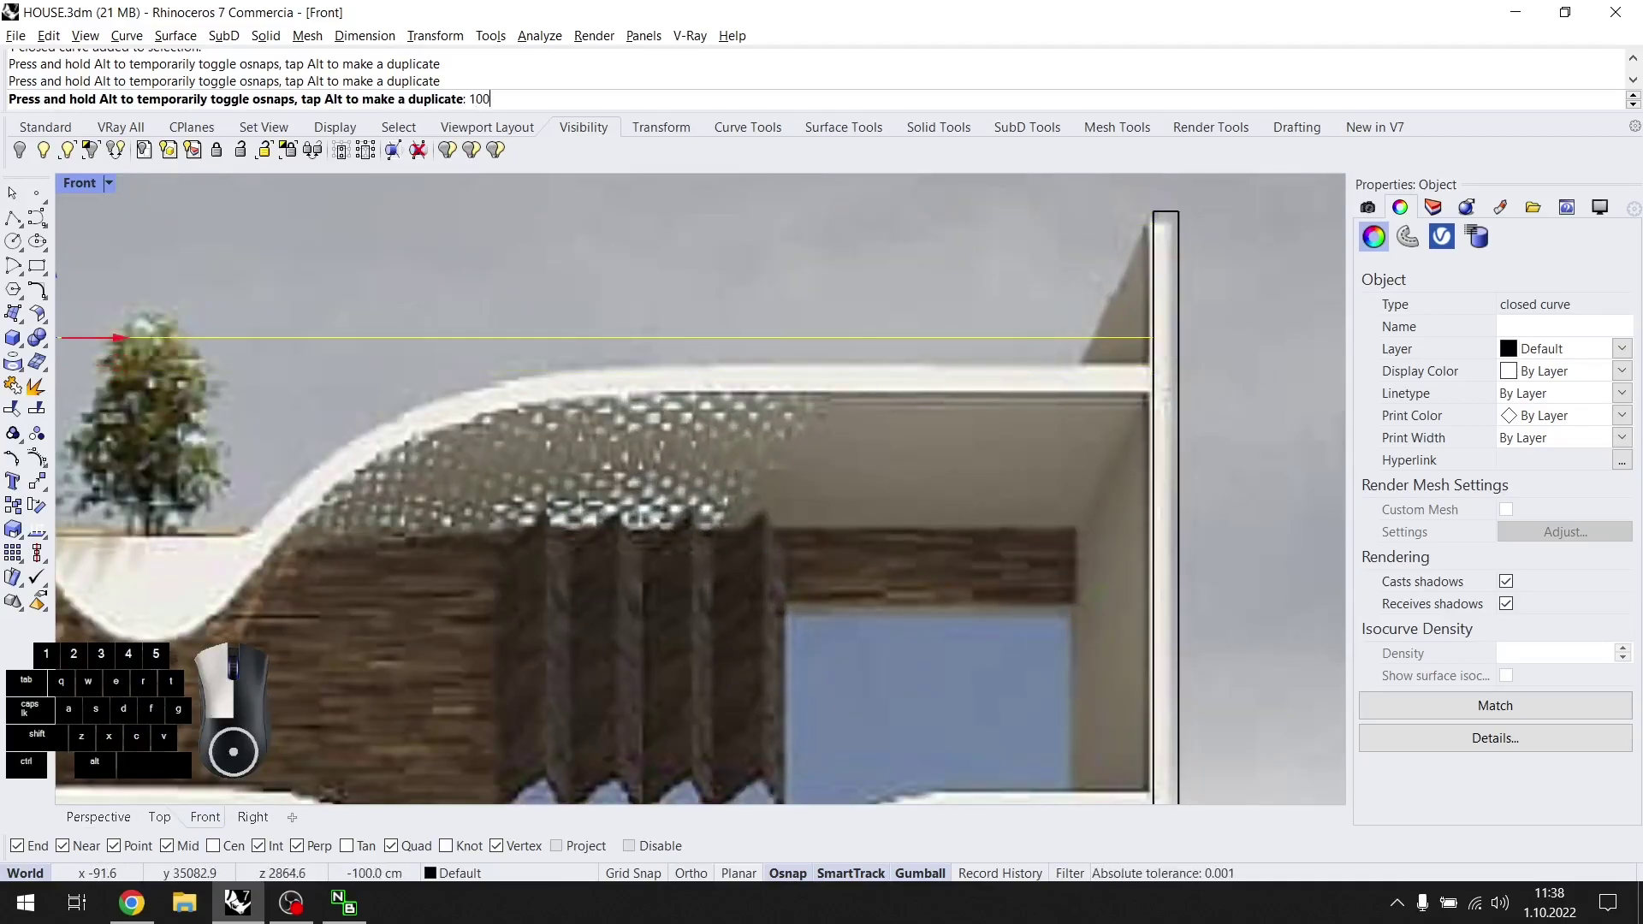
pyautogui.press('BackSpace')
pyautogui.press('BackSpace')
pyautogui.write('20')
pyautogui.moveTo(902, 365); pyautogui.dragTo(903, 368)
pyautogui.scroll(-10, 902, 368)
pyautogui.moveTo(902, 367); pyautogui.dragTo(1029, 411, button='right')
# Extrude the rectangle as a closed solid down to the base of the side walls.
pyautogui.click(99, 817)
pyautogui.write('eSrf')
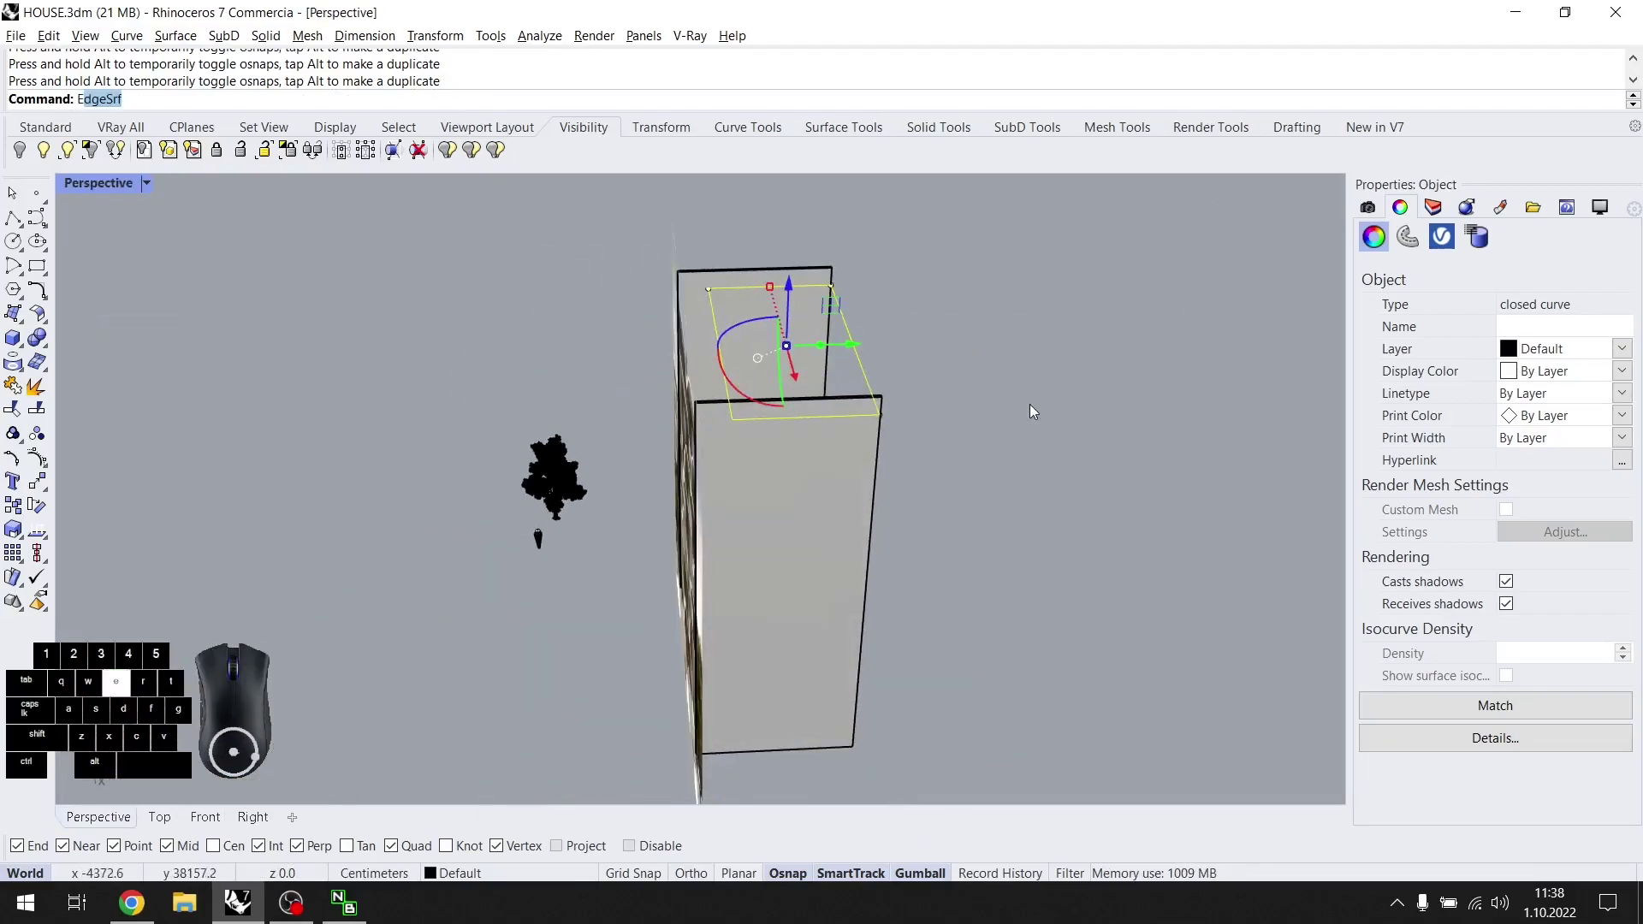
pyautogui.write('xt')
pyautogui.press('Return')
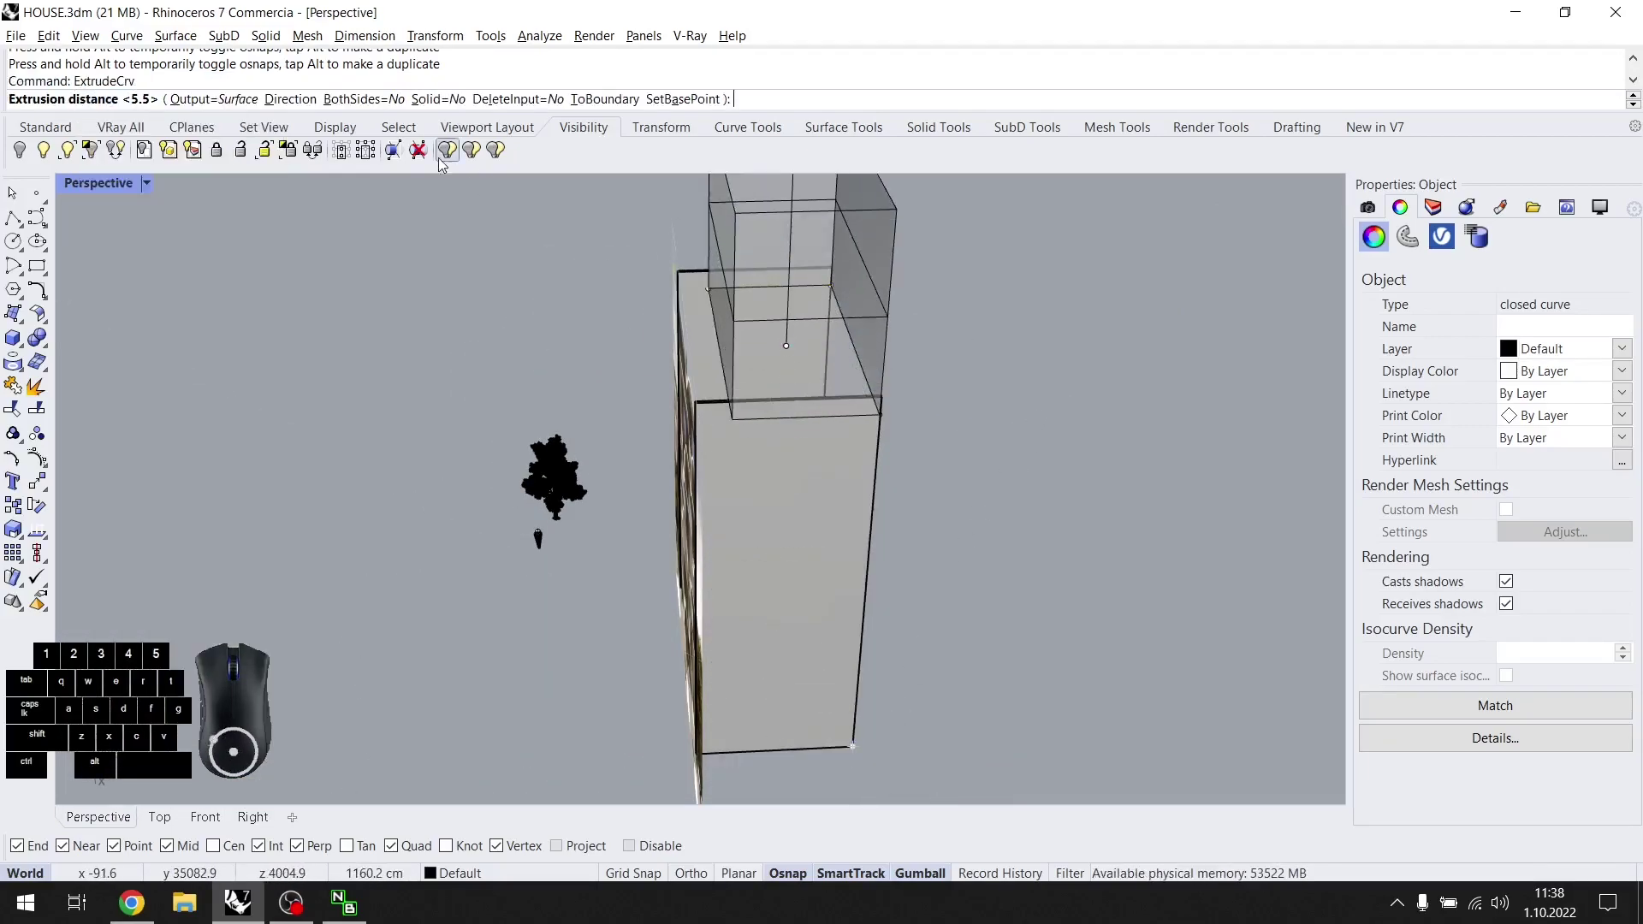
pyautogui.click(438, 98)
pyautogui.click(853, 747)
pyautogui.moveTo(762, 595); pyautogui.dragTo(871, 365, button='right')
pyautogui.press('Escape')
# Select a single face of the solid building block and move it by 100 cm.
pyautogui.moveTo(827, 418); pyautogui.dragTo(907, 530, button='right')
pyautogui.scroll(6, 620, 435)
pyautogui.keyDown('ctrl'); pyautogui.keyDown('shift'); pyautogui.click(758, 473); pyautogui.keyUp('shift'); pyautogui.keyUp('ctrl')
pyautogui.moveTo(664, 555); pyautogui.dragTo(647, 546)
pyautogui.write('100')
pyautogui.click(1027, 505)
# Delete the leftover rectangular curve on top of the building block.
pyautogui.scroll(-6, 1027, 505)
pyautogui.moveTo(1027, 505); pyautogui.dragTo(634, 466, button='right')
pyautogui.scroll(2, 716, 311)
pyautogui.click(711, 305)
pyautogui.click(704, 273)
pyautogui.moveTo(705, 275); pyautogui.dragTo(755, 262, button='right')
pyautogui.press('Delete')
pyautogui.moveTo(676, 359); pyautogui.dragTo(820, 315, button='right')
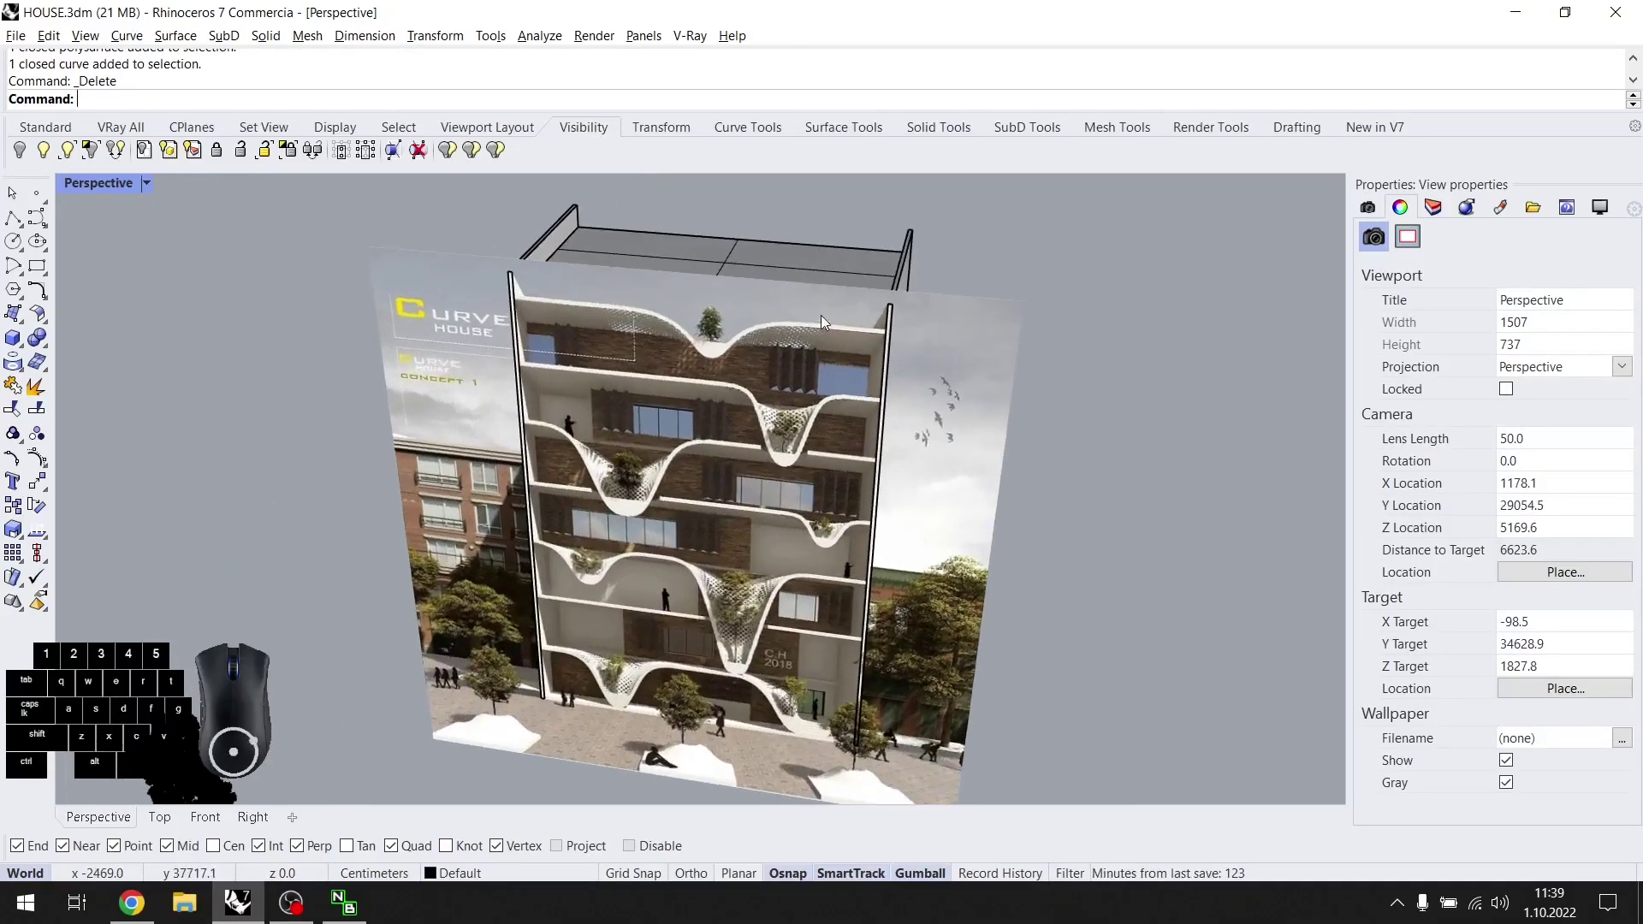
# Draw a straight polyline across the facade between the side walls' inner faces at the top edge of the roof slab.
pyautogui.doubleClick(114, 183)
pyautogui.click(387, 530)
pyautogui.doubleClick(95, 502)
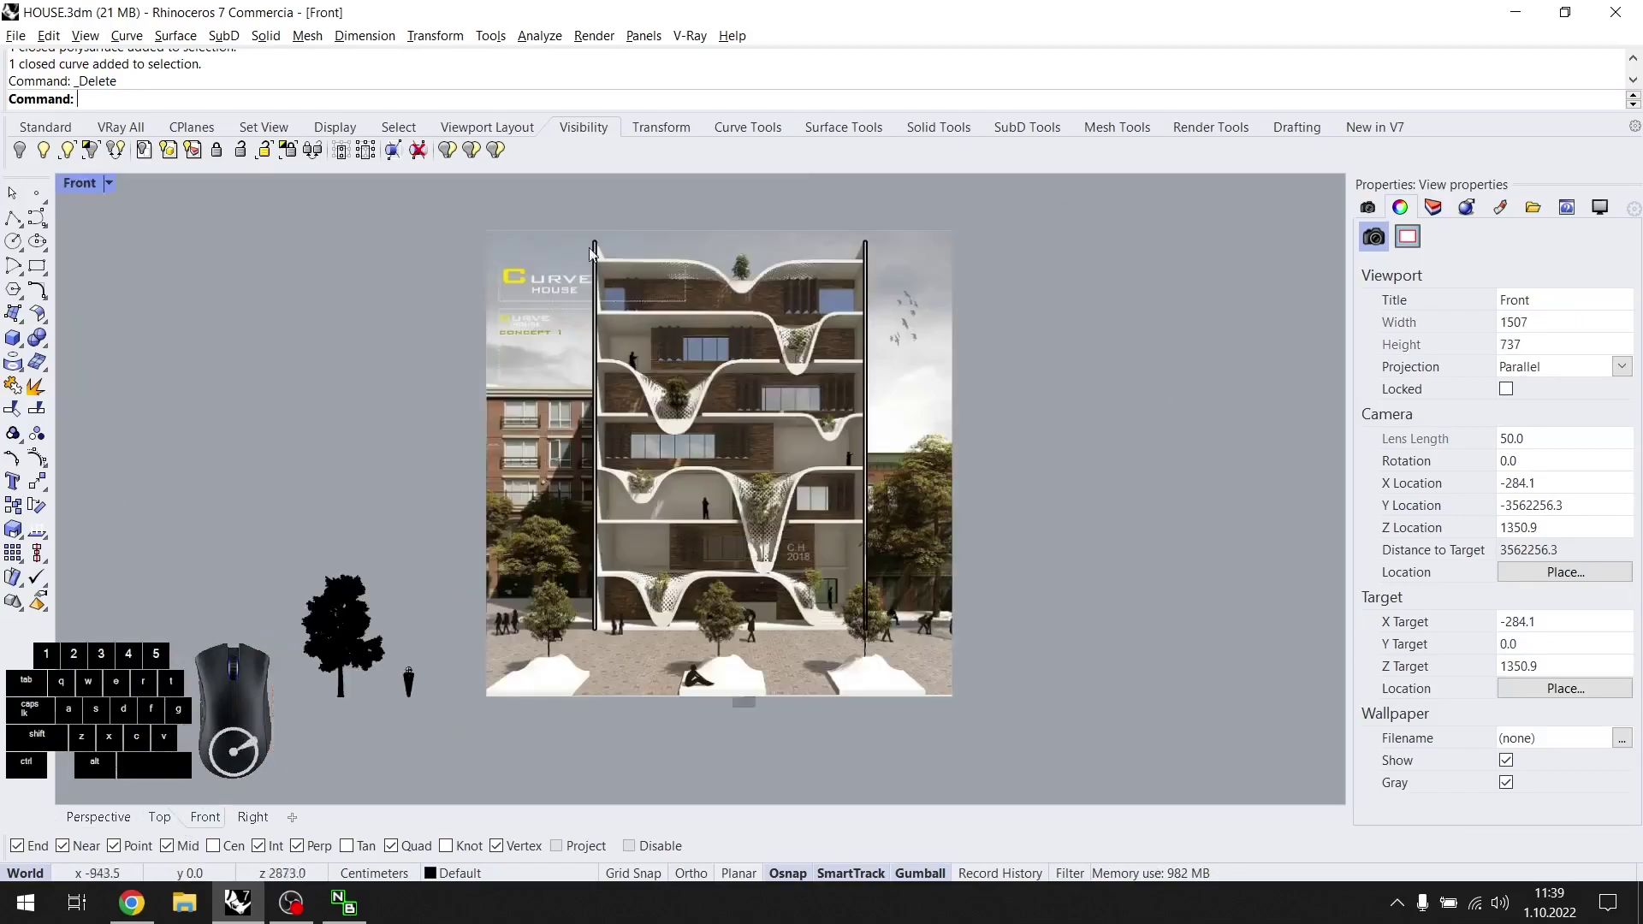
pyautogui.scroll(5, 609, 266)
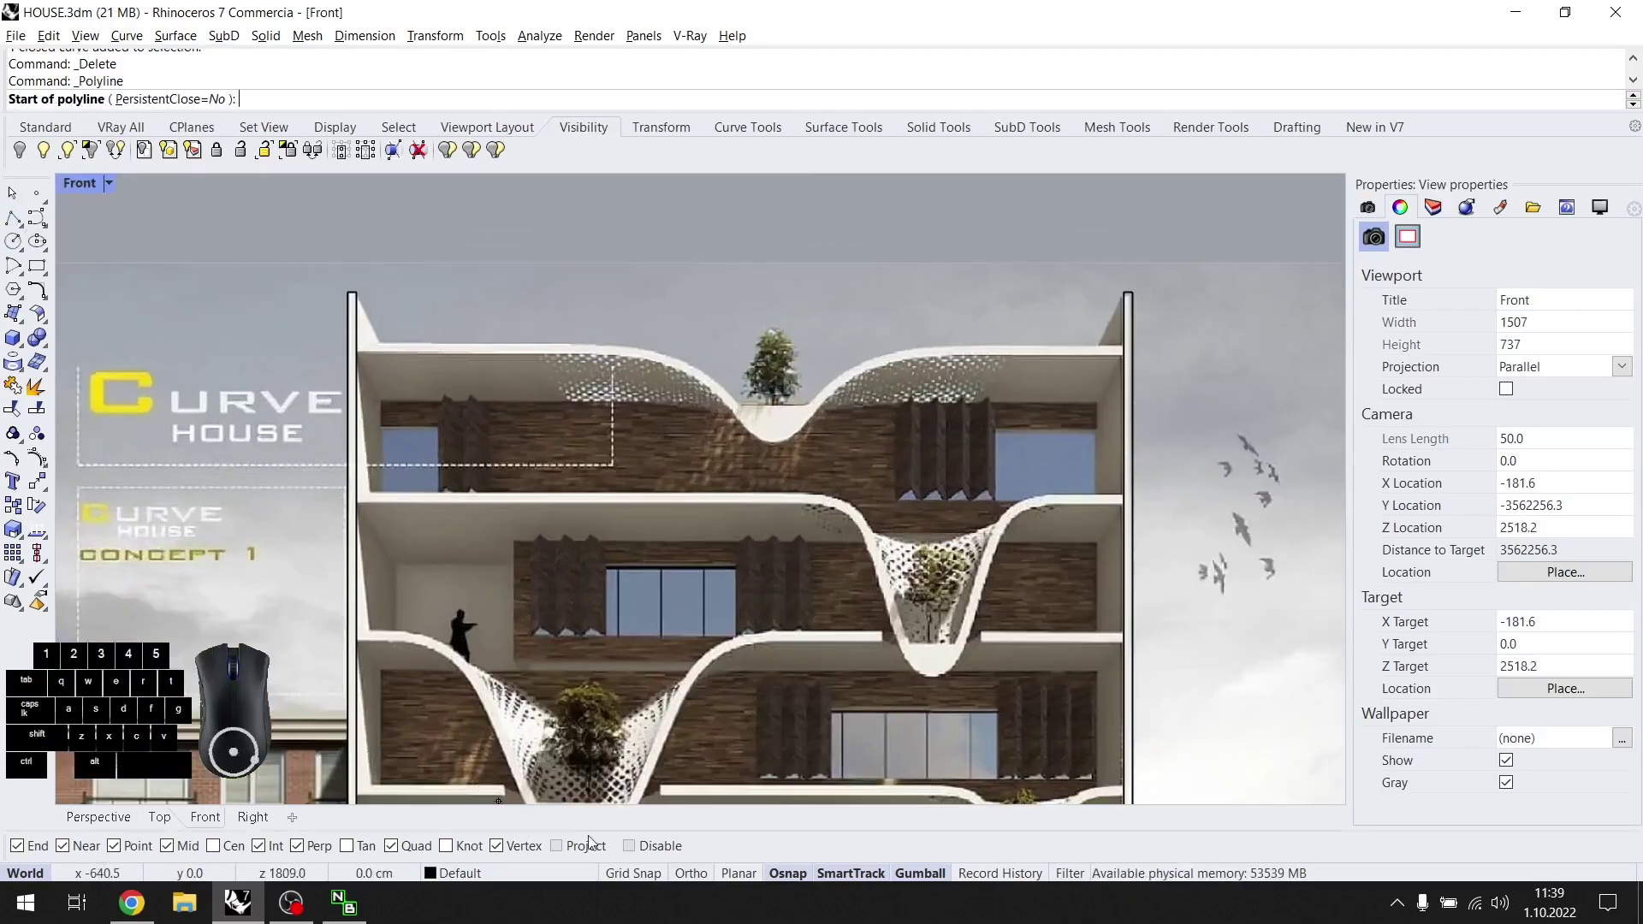
pyautogui.scroll(4, 429, 374)
pyautogui.click(261, 315)
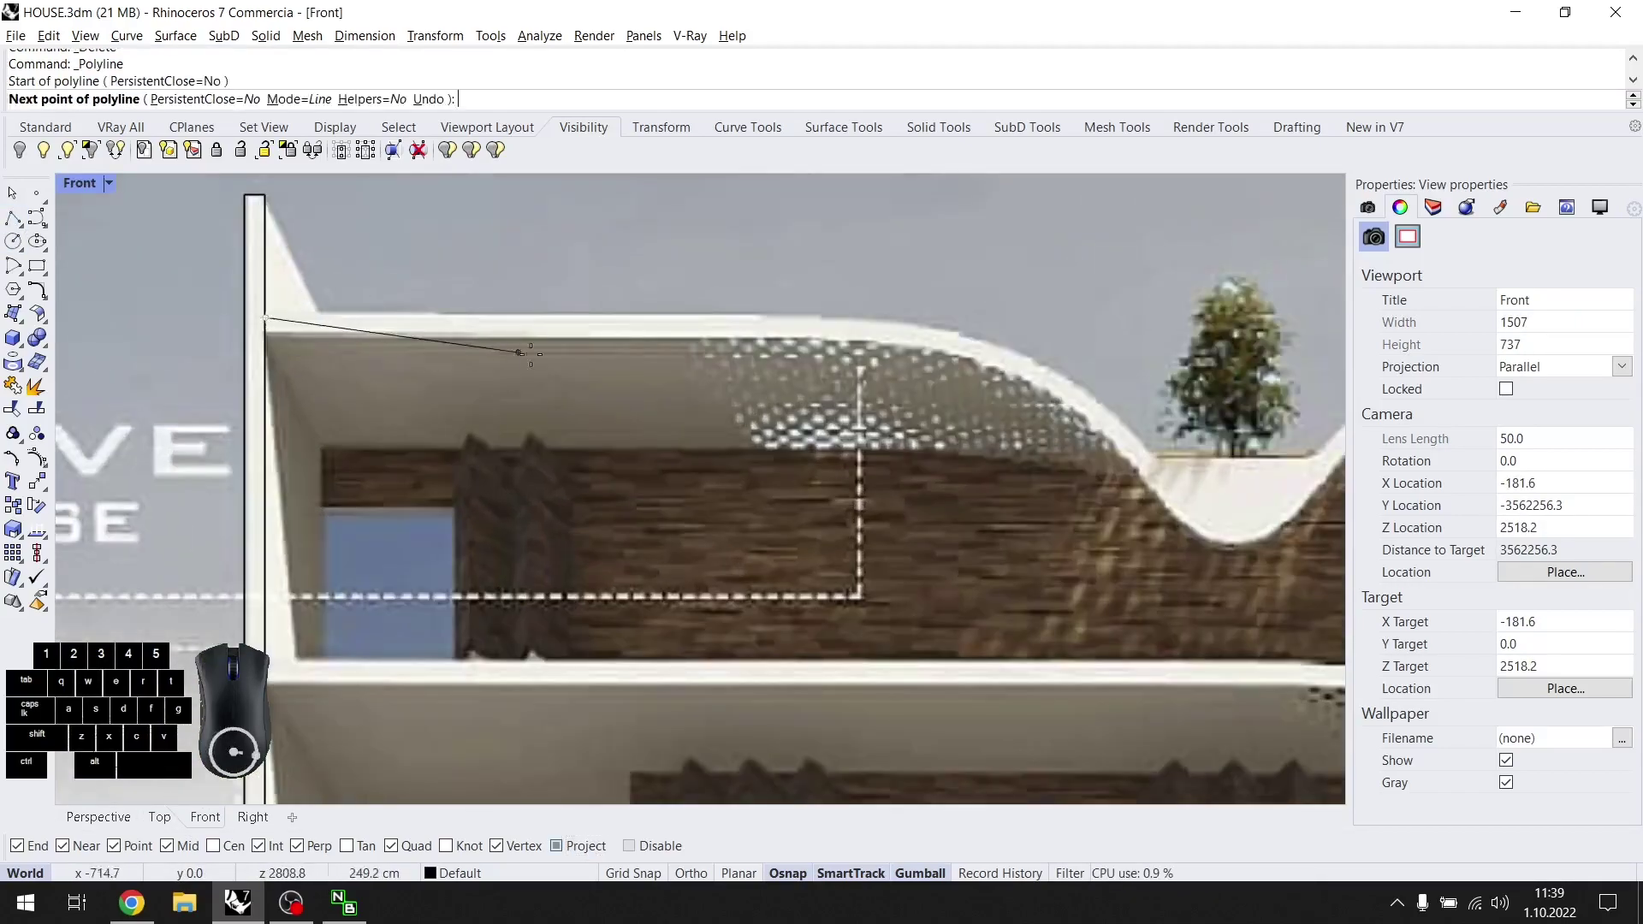
pyautogui.scroll(-4, 261, 315)
pyautogui.scroll(4, 1083, 379)
pyautogui.click(1083, 379)
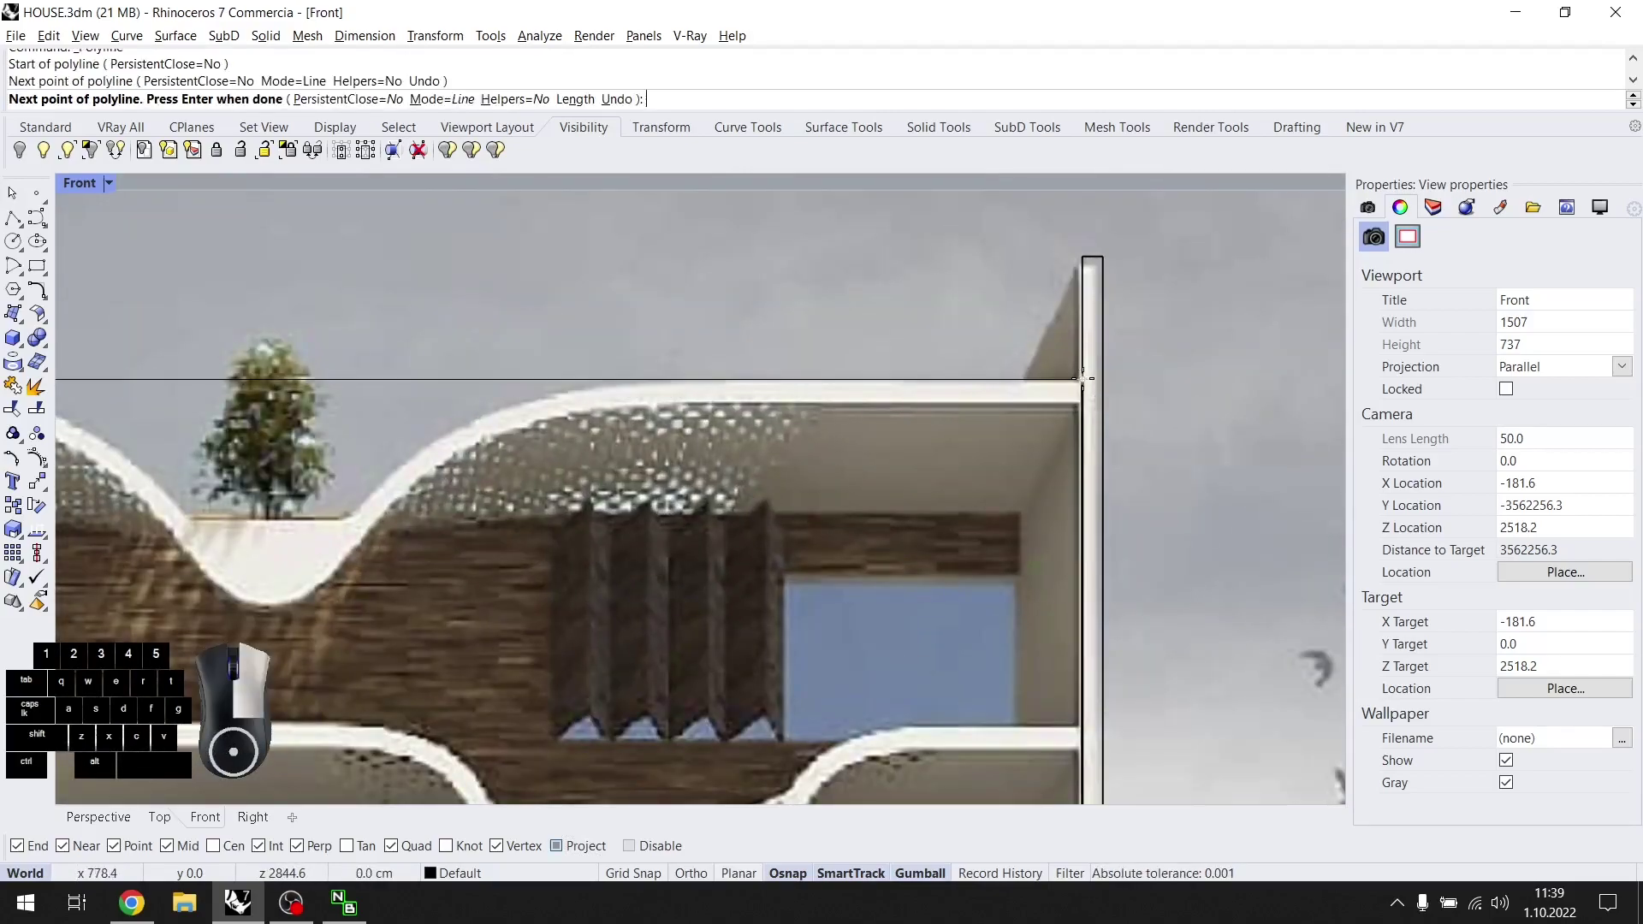
pyautogui.rightClick(453, 378)
# Move the line in plan to the front ends of the two side walls.
pyautogui.scroll(-3, 151, 249)
pyautogui.doubleClick(80, 182)
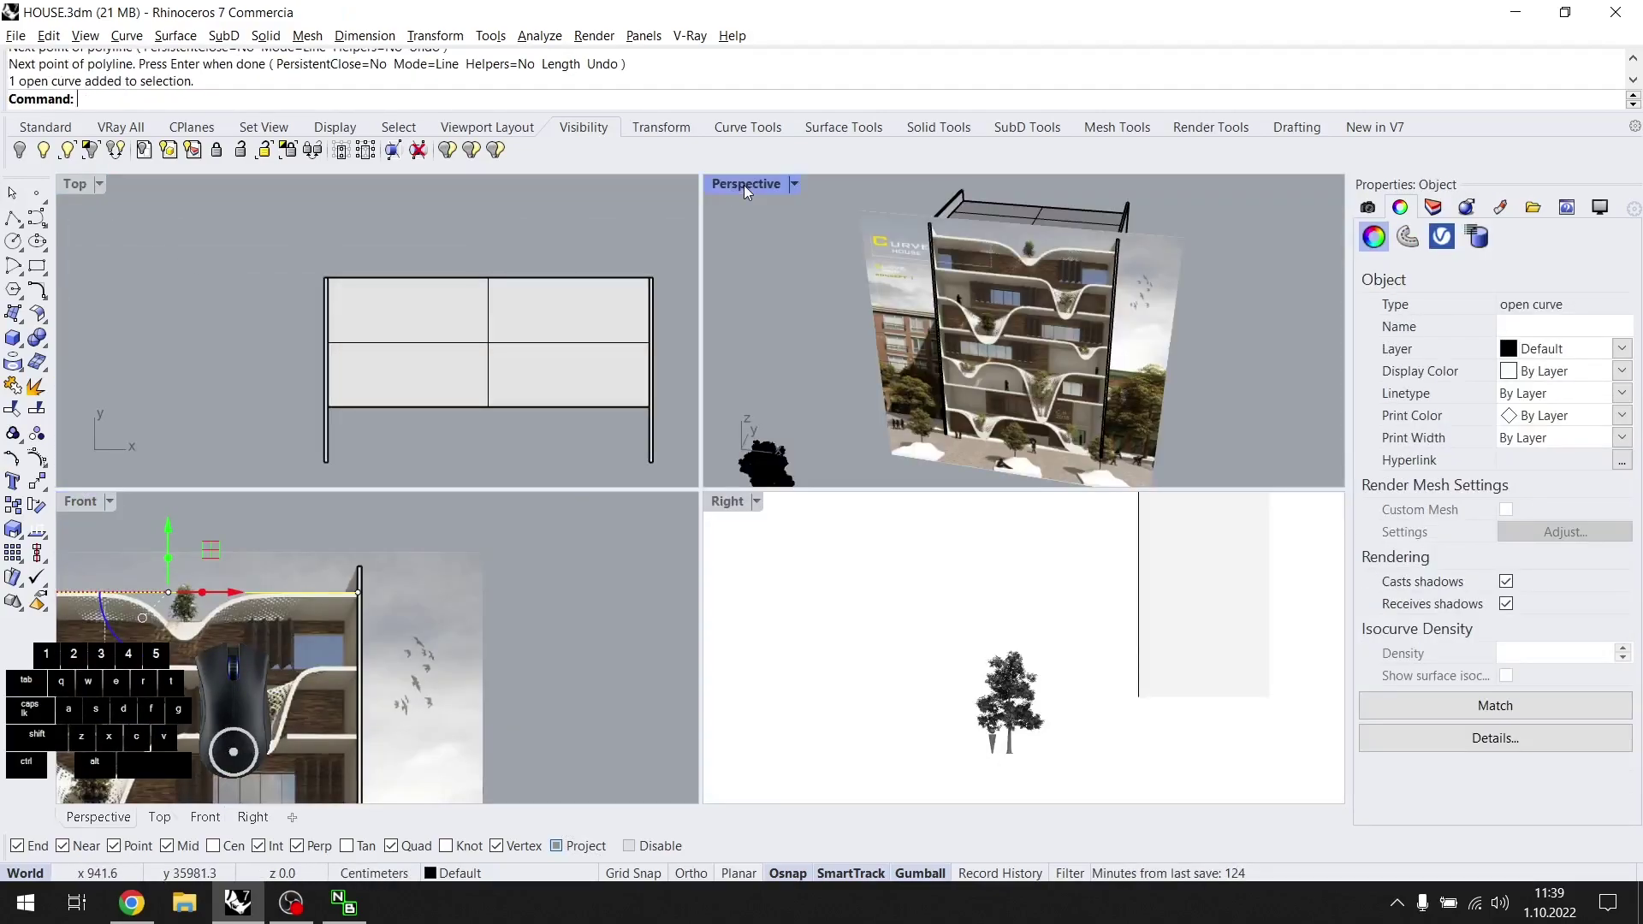
pyautogui.scroll(-5, 399, 368)
pyautogui.moveTo(432, 476); pyautogui.dragTo(510, 346)
pyautogui.scroll(15, 434, 268)
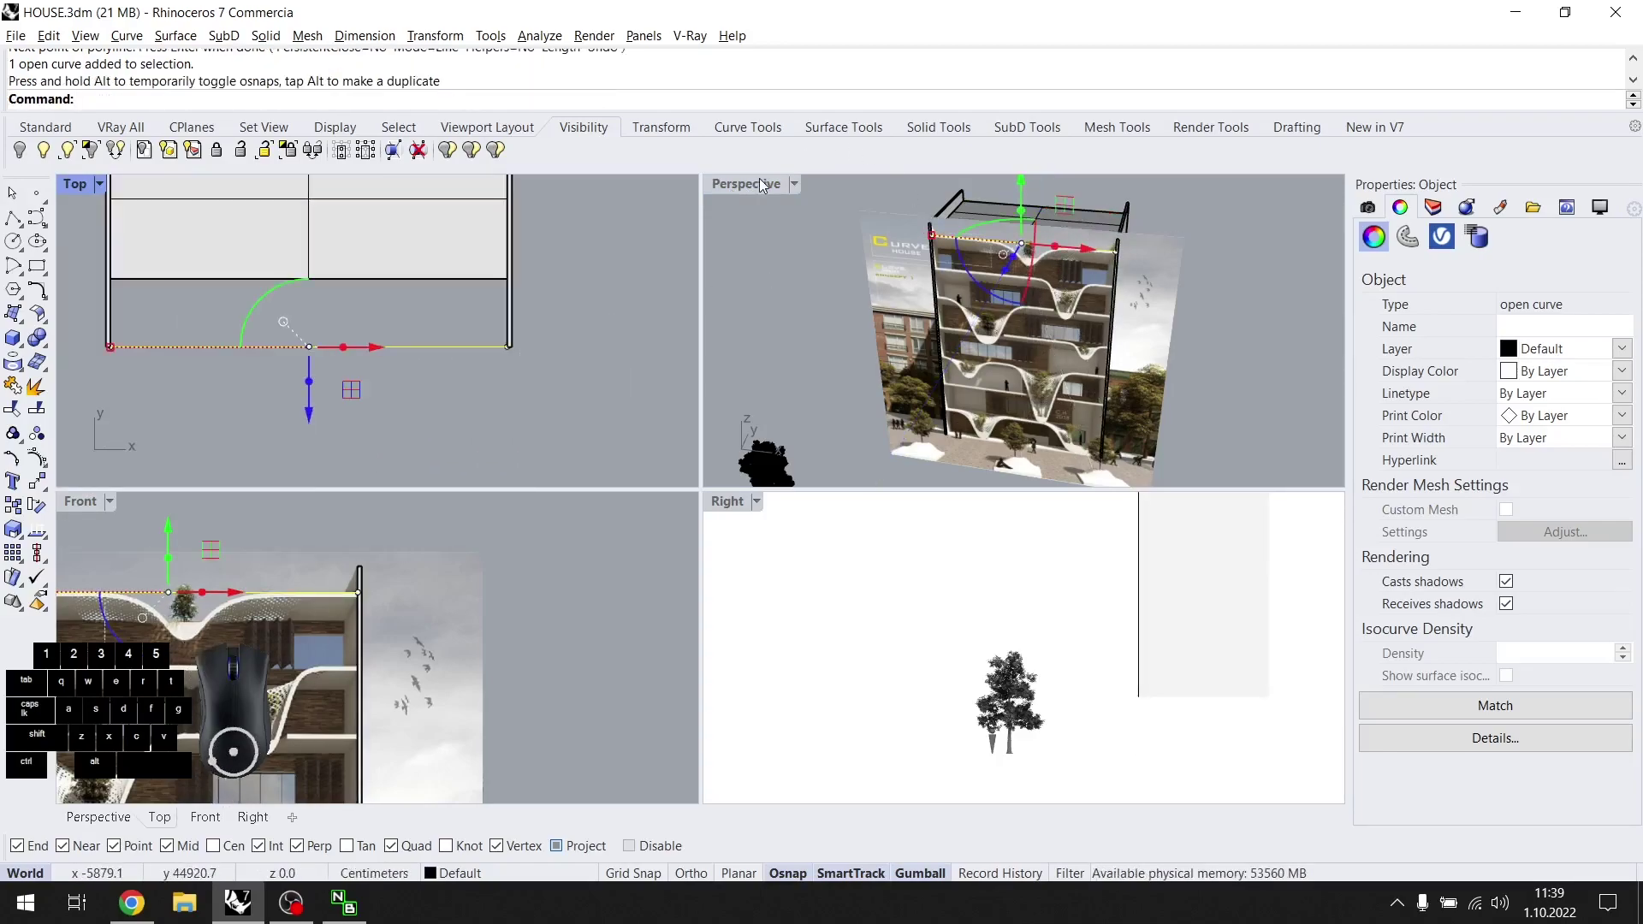
# Extrude the line into a roof surface reaching back to the rear ends of the side walls.
pyautogui.doubleClick(746, 183)
pyautogui.moveTo(746, 183); pyautogui.dragTo(783, 334, button='right')
pyautogui.moveTo(629, 330); pyautogui.dragTo(1074, 332)
pyautogui.press('Escape')
# Hide the solid building block between the side walls.
pyautogui.moveTo(825, 367); pyautogui.dragTo(882, 378, button='right')
pyautogui.click(620, 366)
pyautogui.click(666, 401)
pyautogui.press('Return')
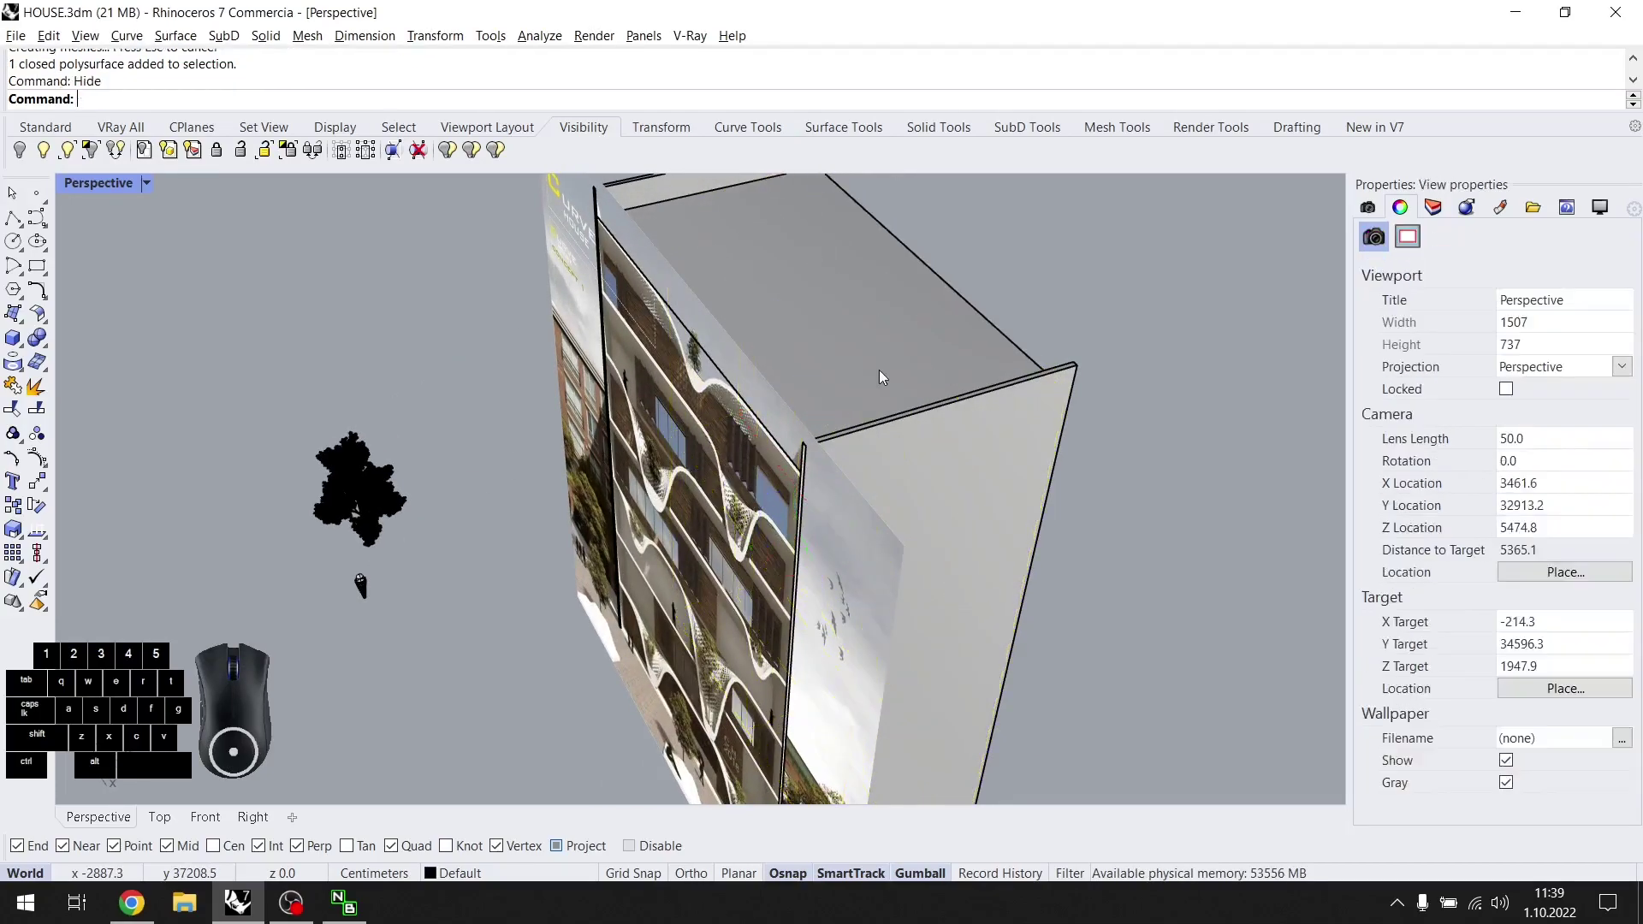
# Move the reference facade picture back so it stands behind the building.
pyautogui.moveTo(1065, 438); pyautogui.dragTo(1147, 435, button='right')
pyautogui.click(1026, 588)
pyautogui.moveTo(1025, 588); pyautogui.dragTo(793, 488, button='right')
pyautogui.moveTo(793, 487); pyautogui.dragTo(1083, 408)
pyautogui.press('Escape')
pyautogui.moveTo(1082, 408); pyautogui.dragTo(1048, 342, button='right')
# Copy the roof surface straight down to the next floor level shown in the reference picture.
pyautogui.click(737, 361)
pyautogui.click(199, 813)
pyautogui.scroll(-6, 856, 370)
pyautogui.scroll(6, 523, 370)
pyautogui.scroll(15, 917, 516)
pyautogui.keyDown('alt'); pyautogui.moveTo(630, 307); pyautogui.dragTo(1239, 523); pyautogui.keyUp('alt')
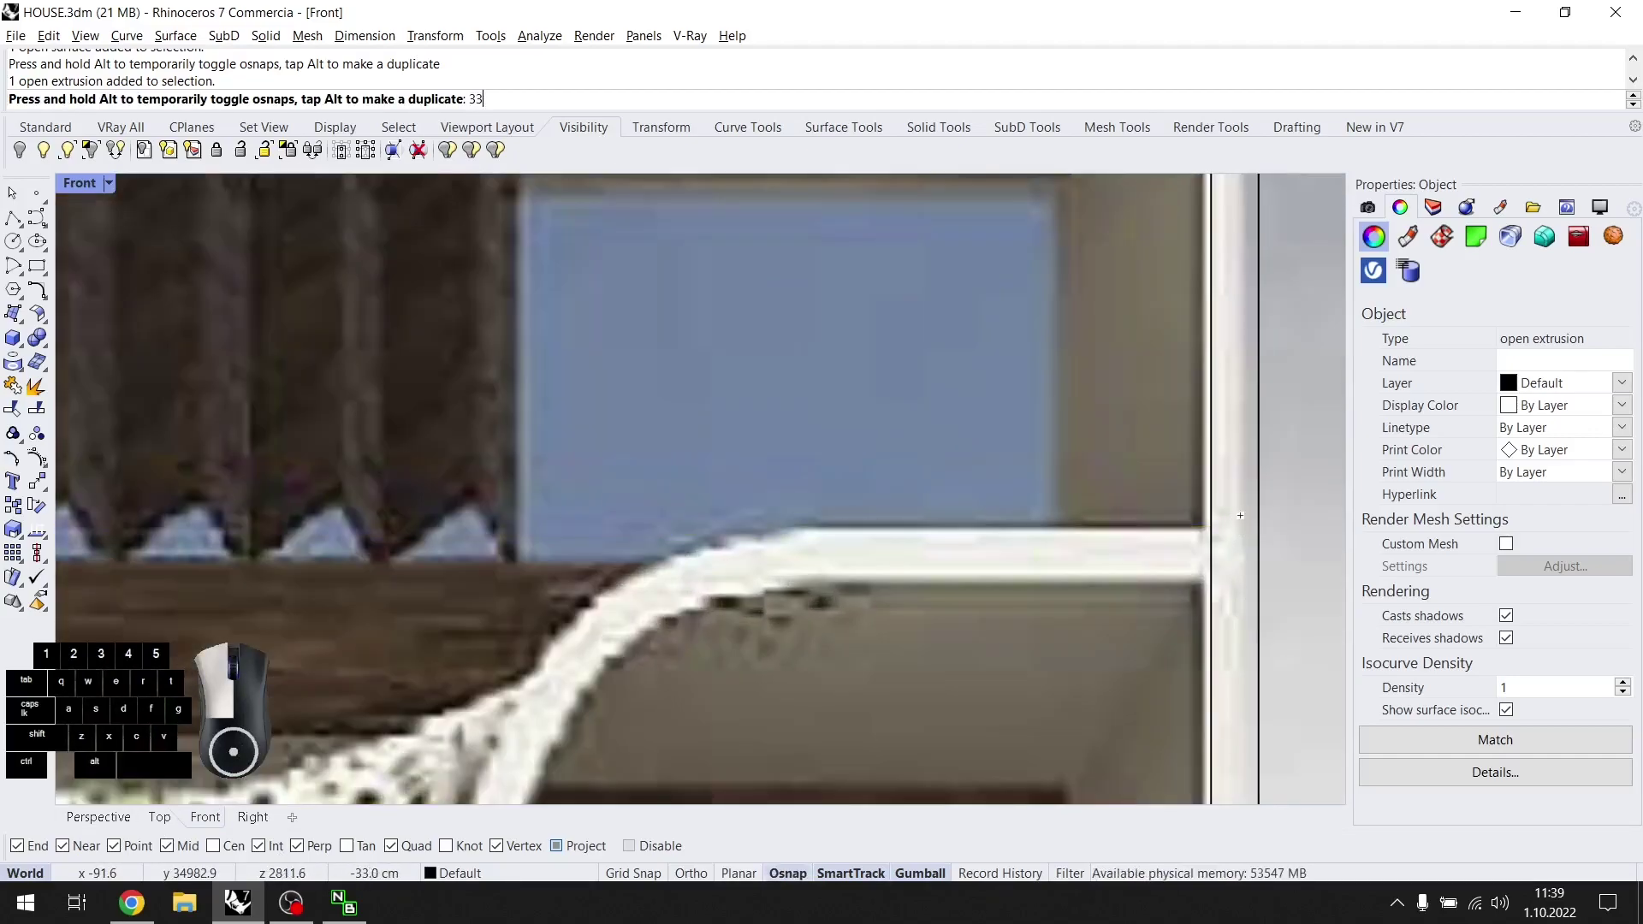
pyautogui.moveTo(1241, 516); pyautogui.dragTo(1238, 516)
# Copy the new floor surface 320 cm straight down to the following floor level.
pyautogui.scroll(-15, 967, 471)
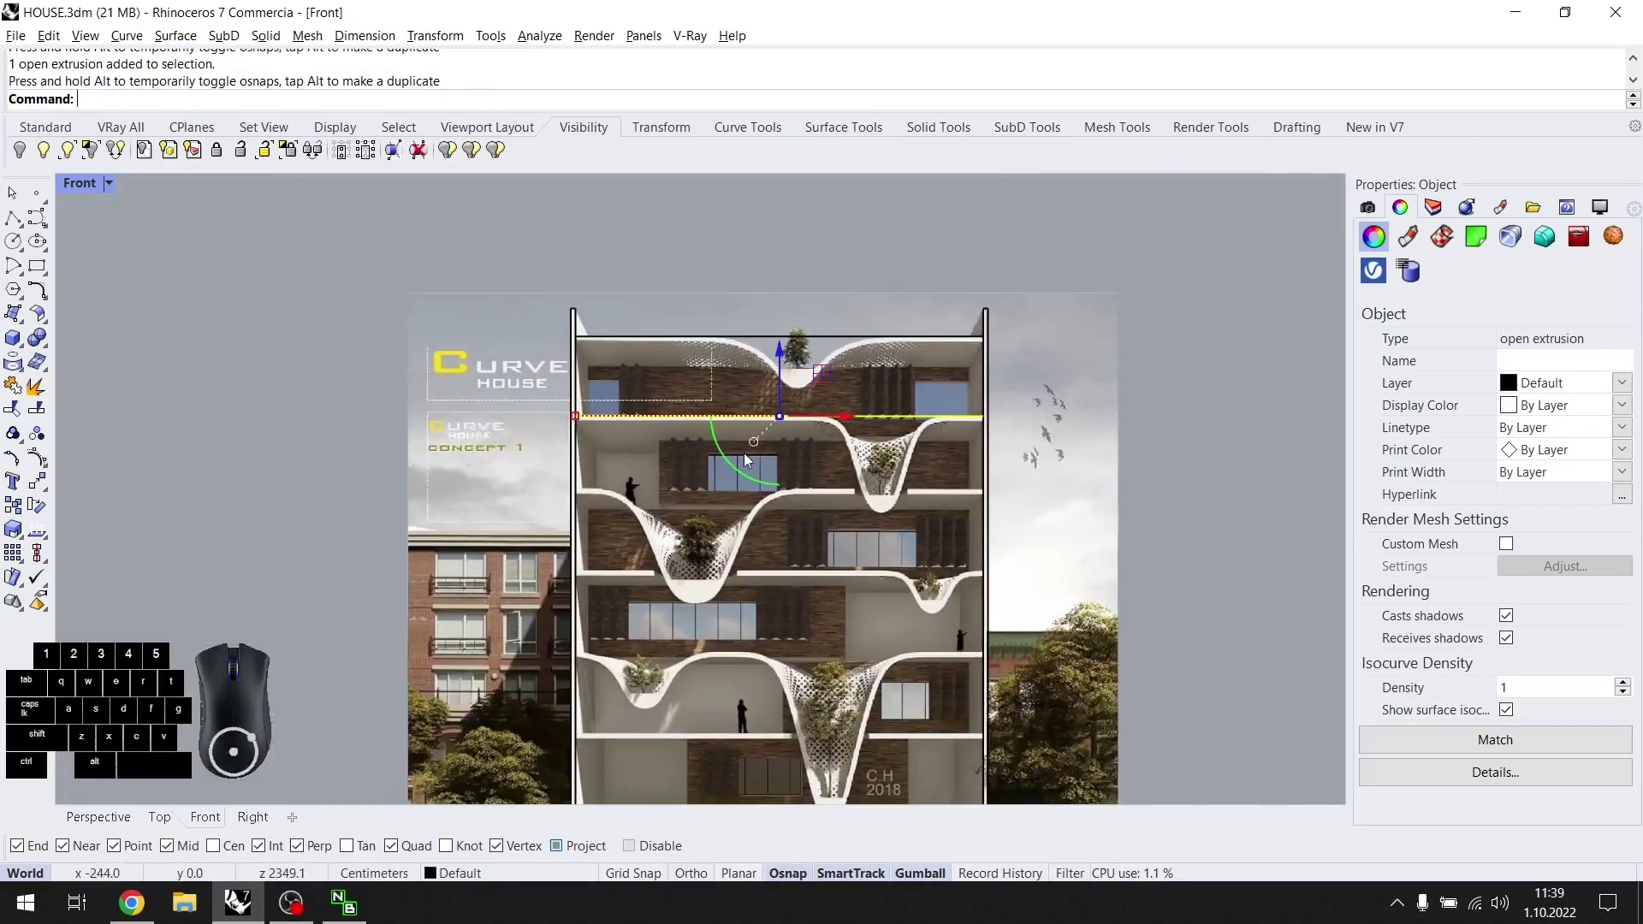
pyautogui.scroll(4, 796, 471)
pyautogui.keyDown('alt'); pyautogui.moveTo(780, 332); pyautogui.dragTo(804, 484); pyautogui.keyUp('alt')
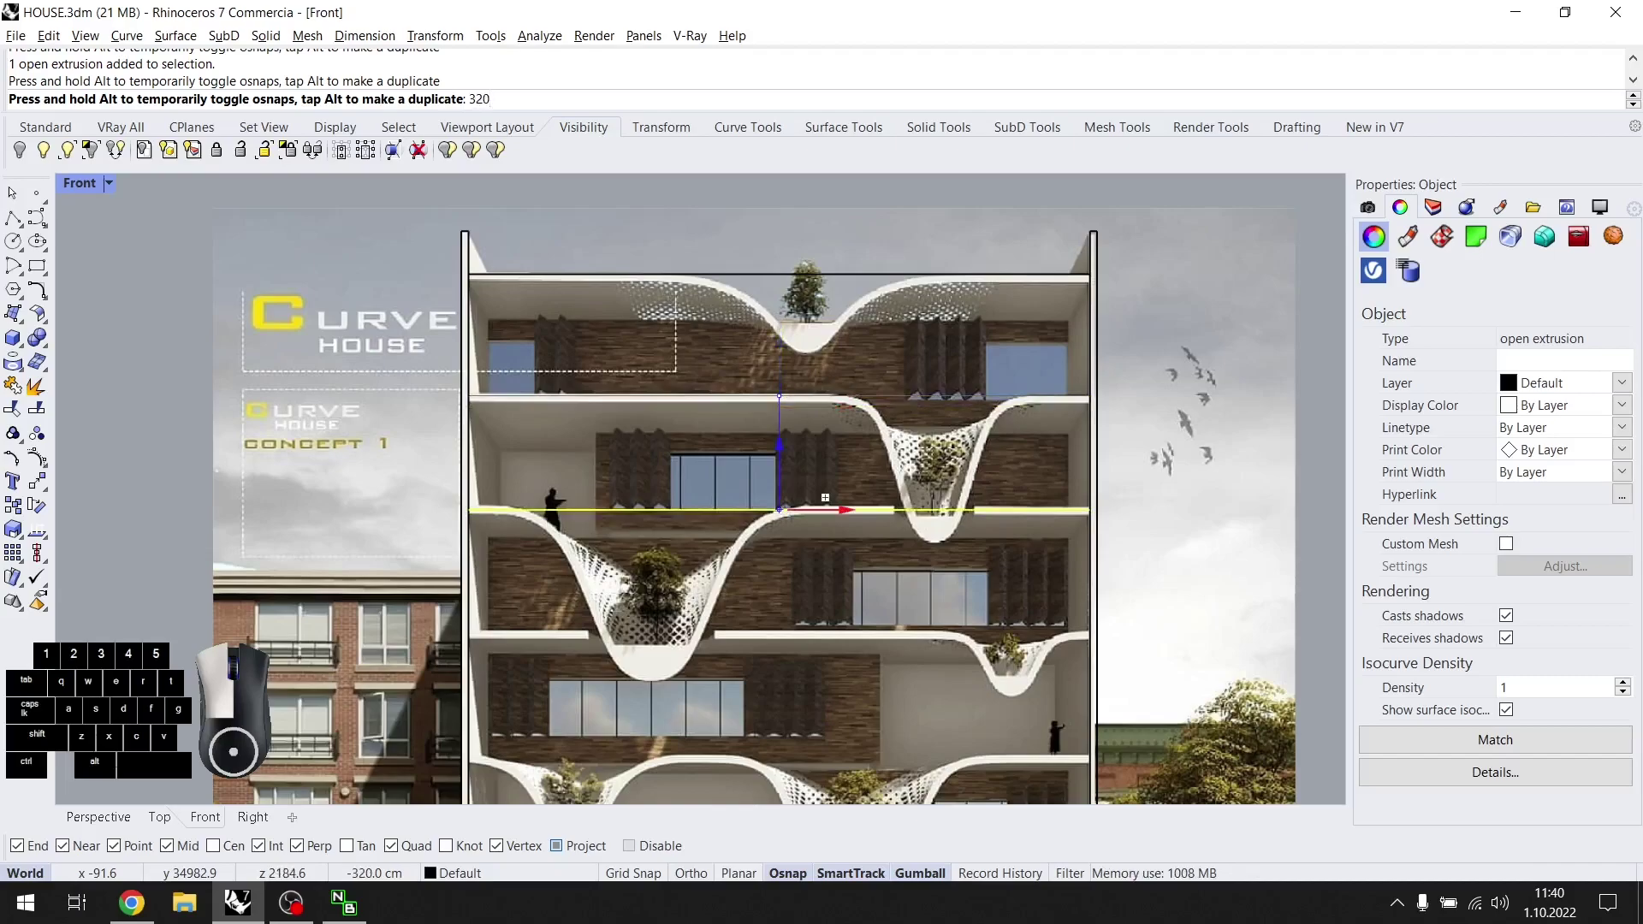
pyautogui.press('Return')
pyautogui.scroll(-4, 742, 368)
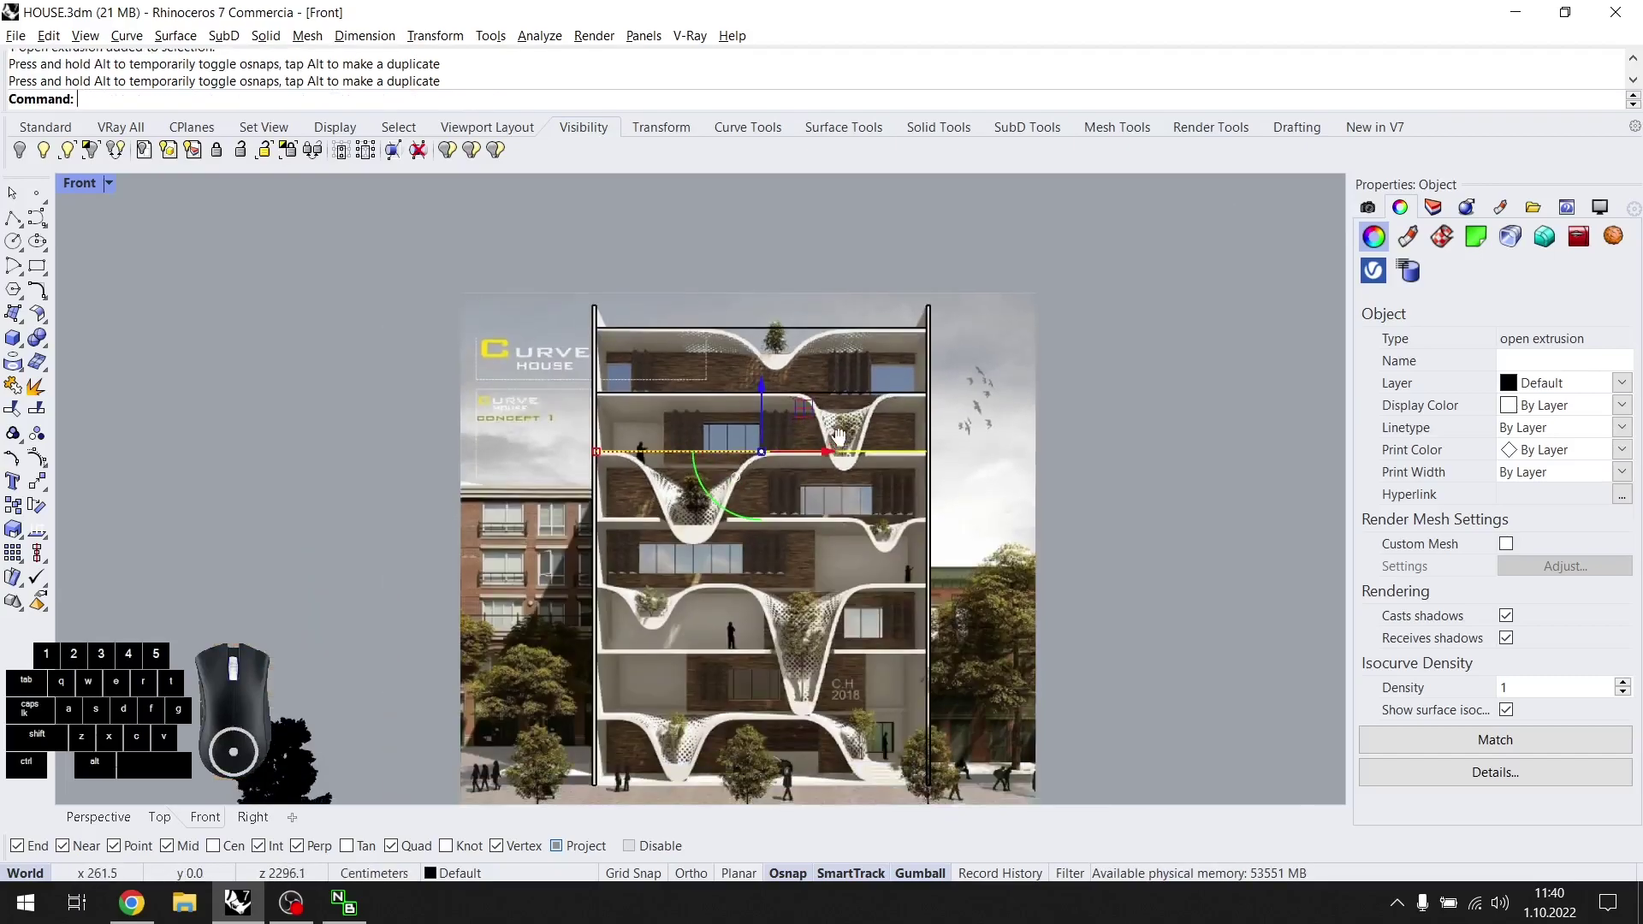
pyautogui.press('Escape')
pyautogui.click(113, 819)
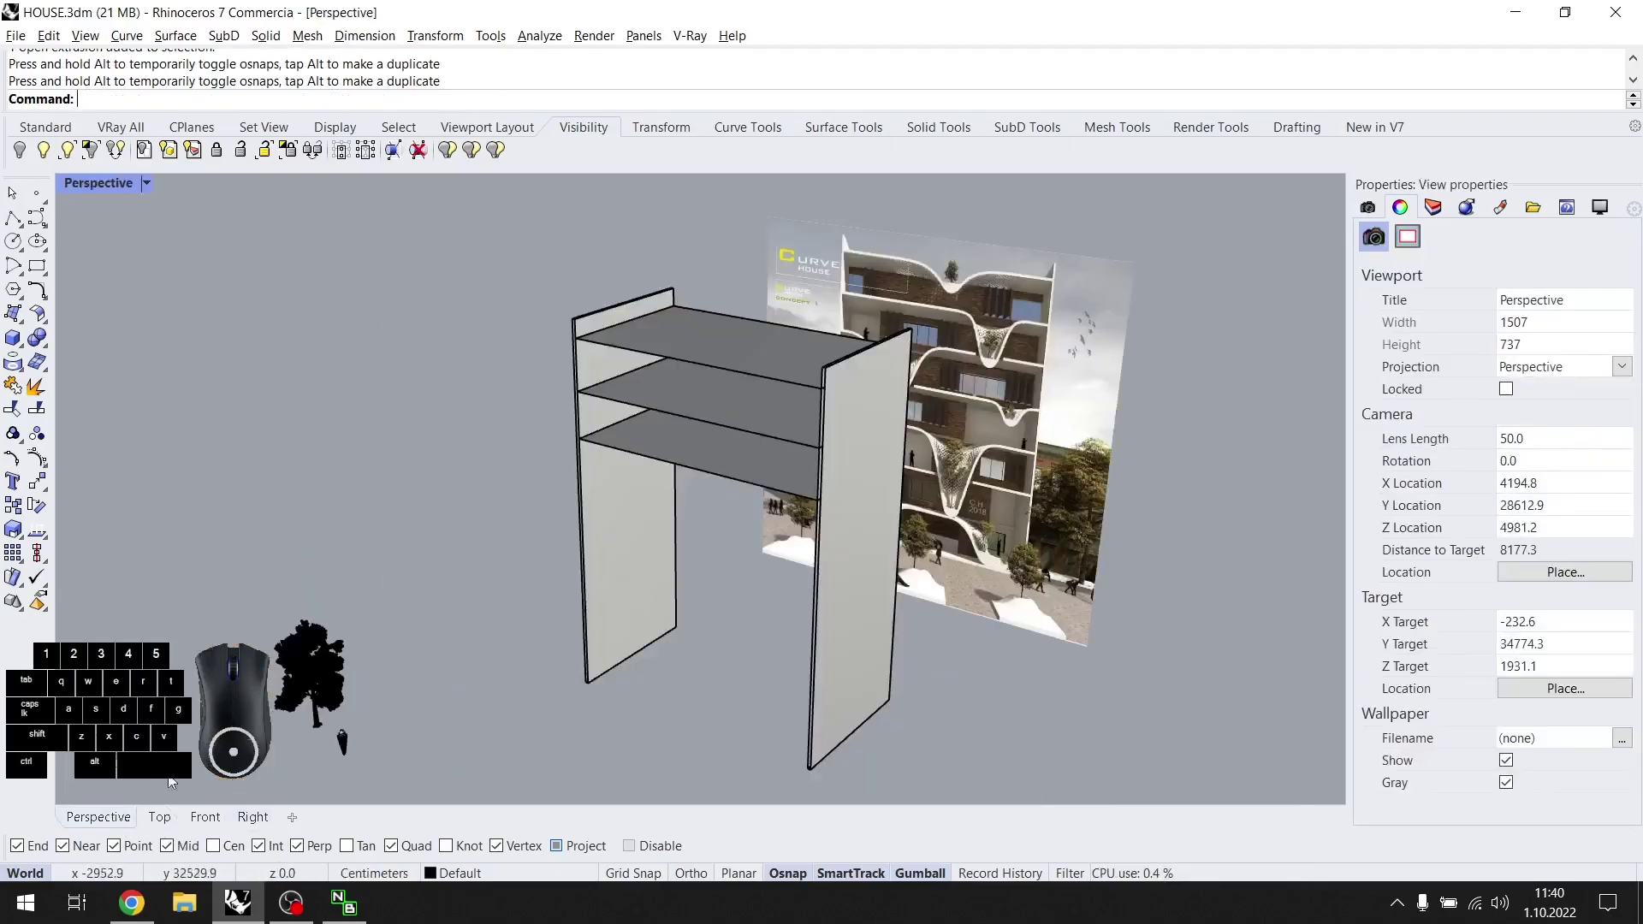
# Copy the lowest floor surface 350 cm straight down to the next floor level.
pyautogui.doubleClick(111, 182)
pyautogui.scroll(5, 457, 584)
pyautogui.click(332, 546)
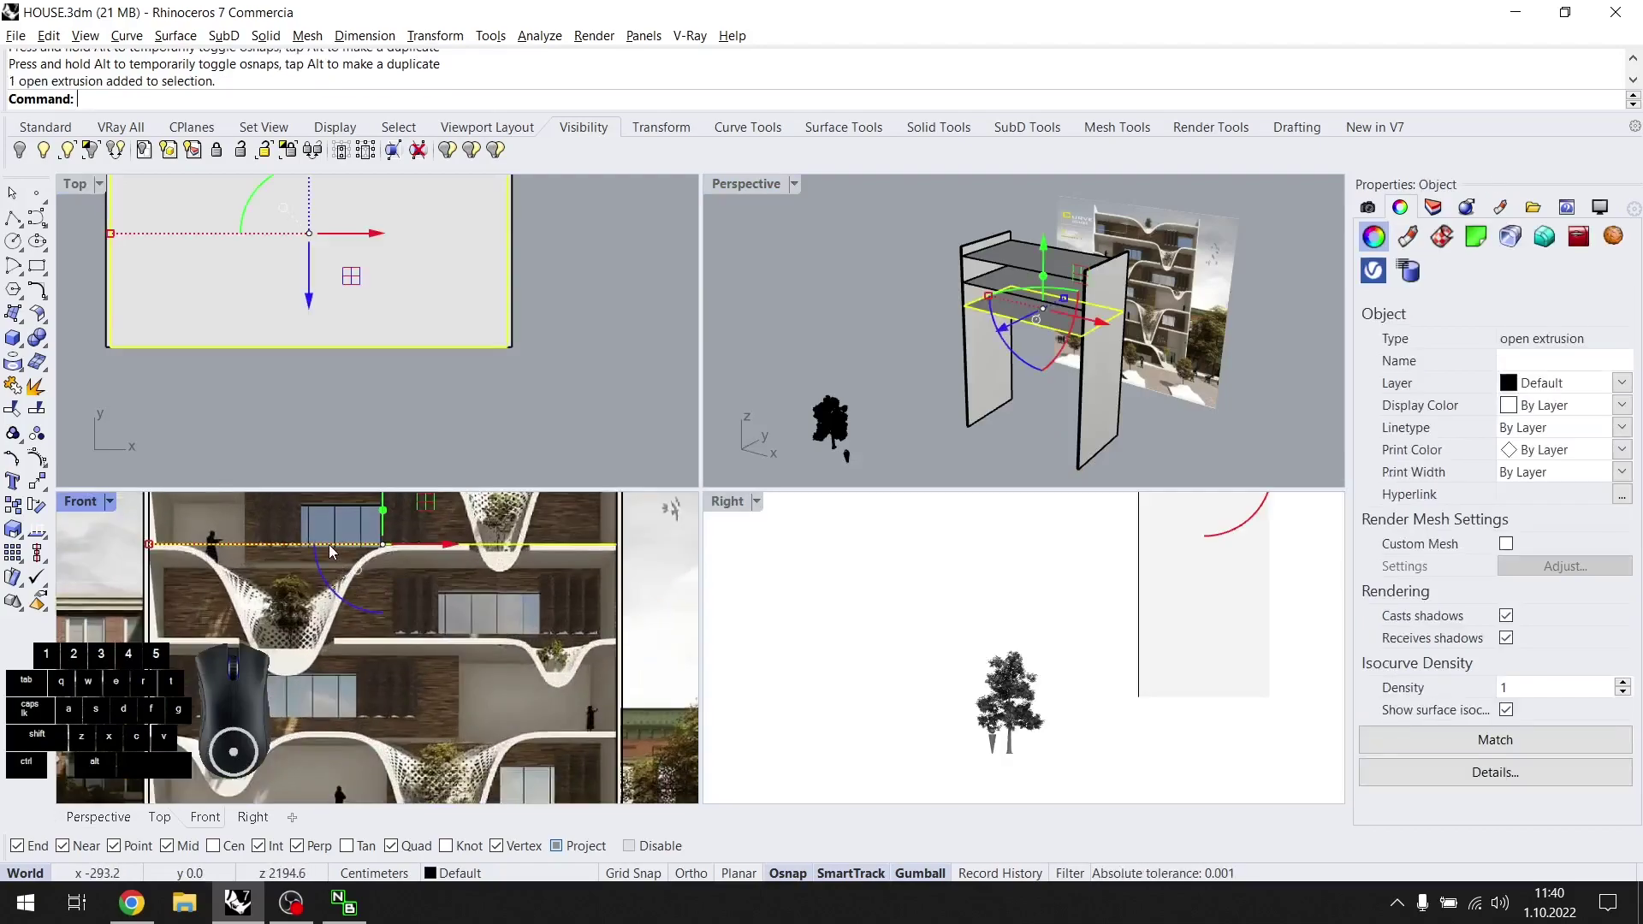
pyautogui.scroll(-3, 439, 650)
pyautogui.keyDown('alt'); pyautogui.moveTo(396, 521); pyautogui.dragTo(462, 650); pyautogui.keyUp('alt')
pyautogui.scroll(10, 473, 660)
pyautogui.write('350')
pyautogui.press('Return')
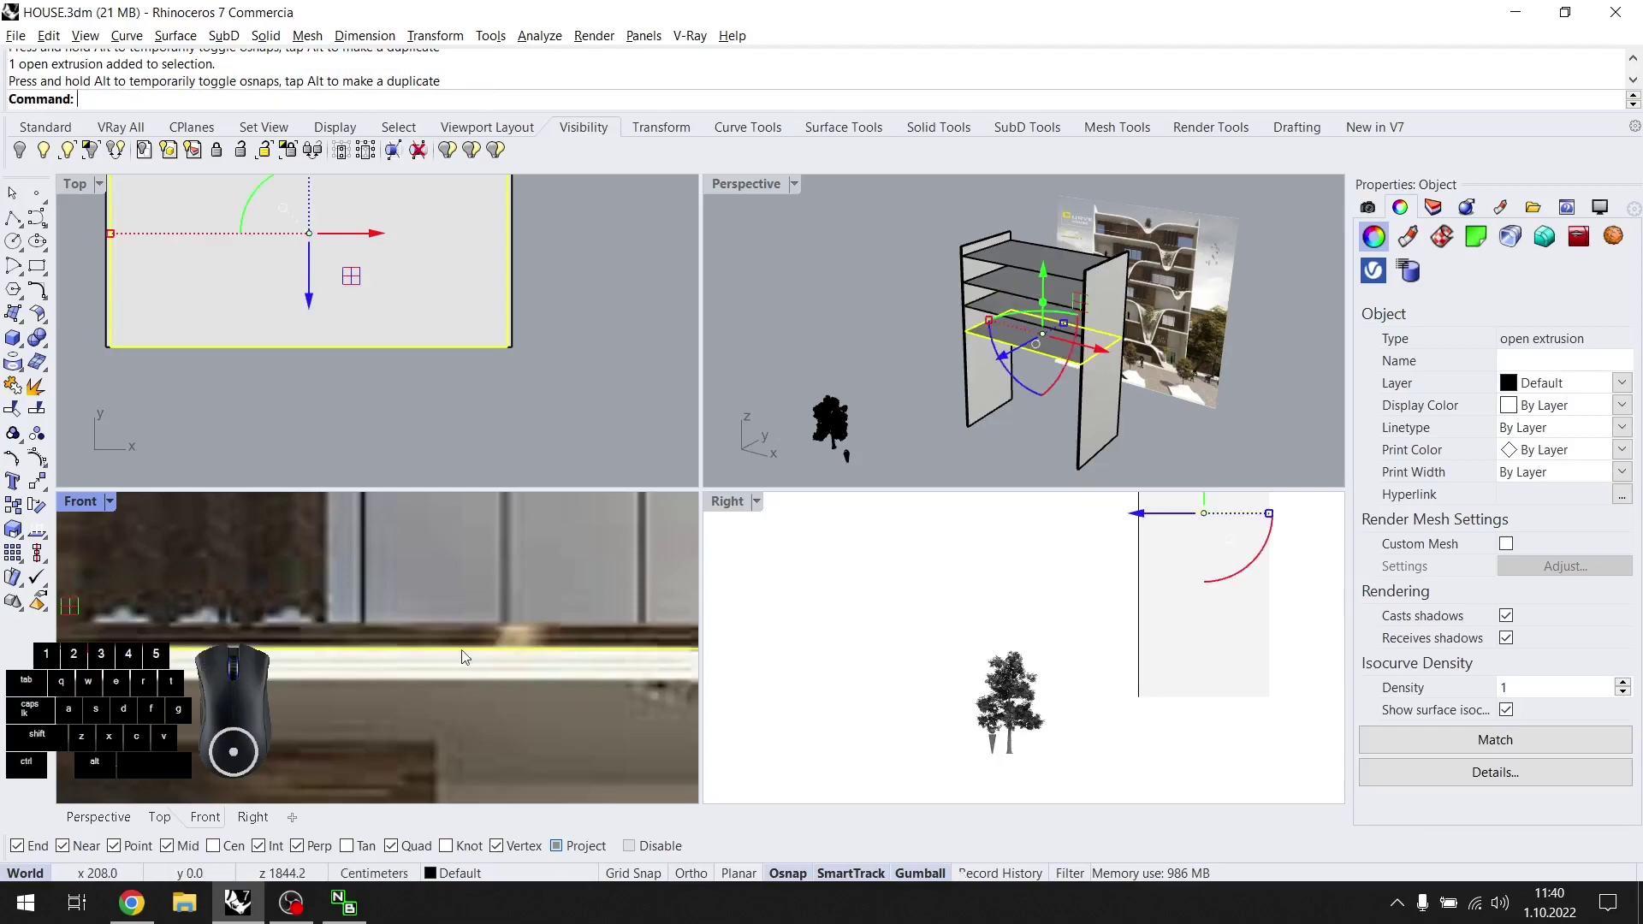
# Make three more downward copies of the floor surface, one at each successive slab level in the reference picture.
pyautogui.scroll(-12, 463, 654)
pyautogui.moveTo(462, 648); pyautogui.dragTo(429, 685, button='right')
pyautogui.keyDown('alt'); pyautogui.moveTo(403, 582); pyautogui.dragTo(507, 671); pyautogui.keyUp('alt')
pyautogui.scroll(12, 557, 722)
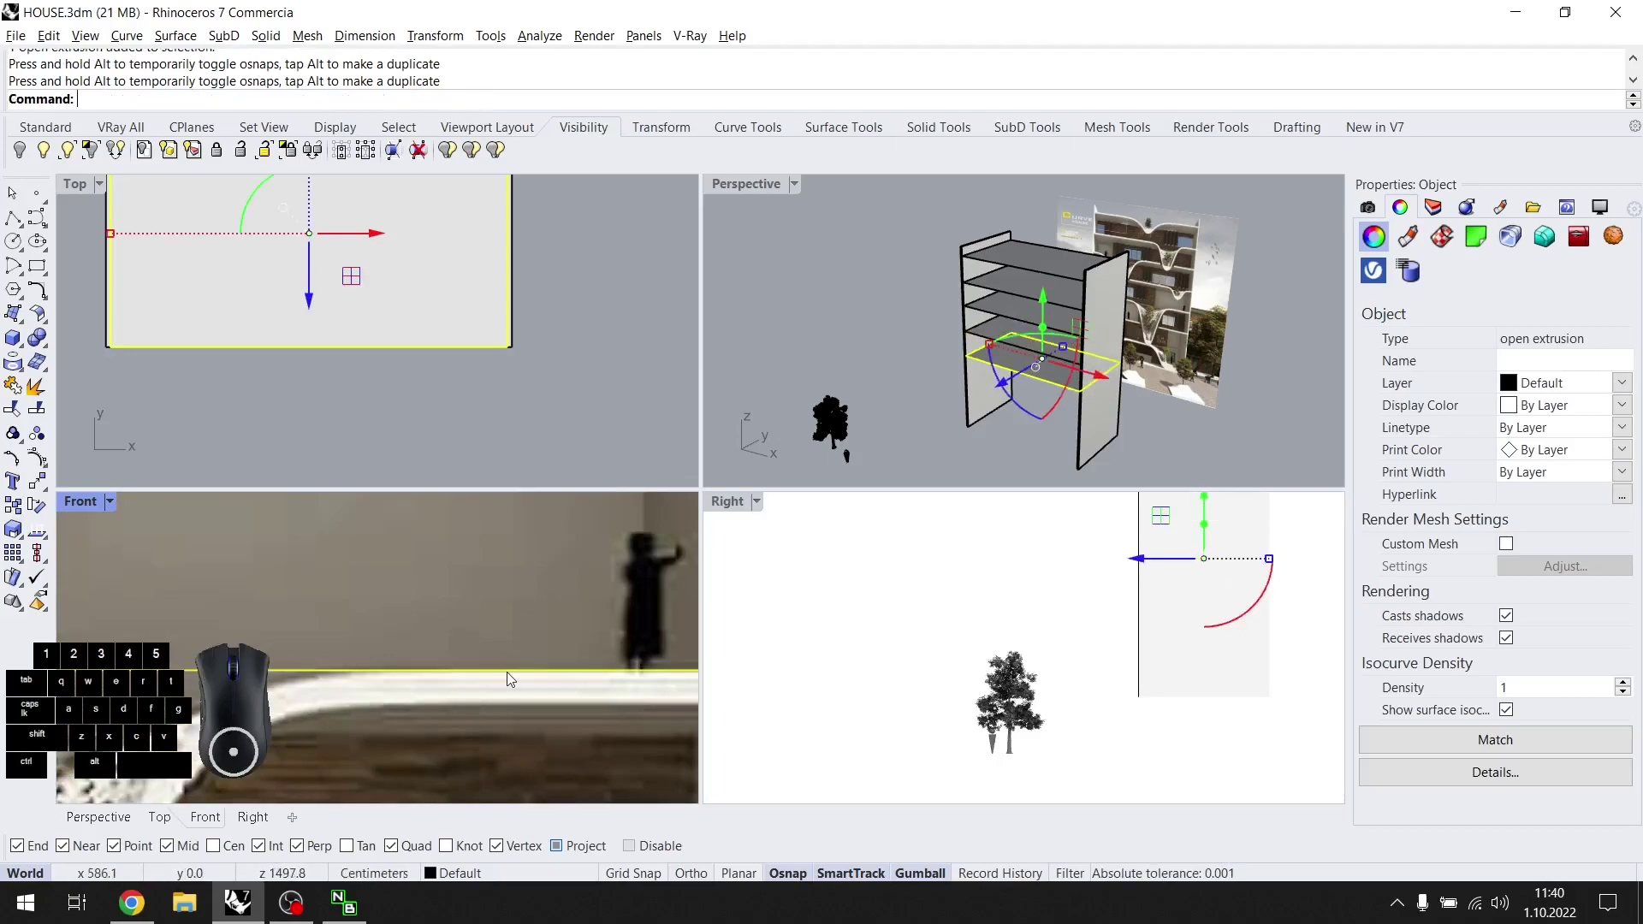
pyautogui.scroll(-6, 507, 600)
pyautogui.moveTo(508, 567); pyautogui.dragTo(470, 654)
pyautogui.scroll(10, 480, 616)
pyautogui.scroll(-8, 454, 616)
pyautogui.moveTo(394, 548); pyautogui.dragTo(467, 657)
pyautogui.scroll(10, 394, 575)
pyautogui.scroll(-8, 462, 654)
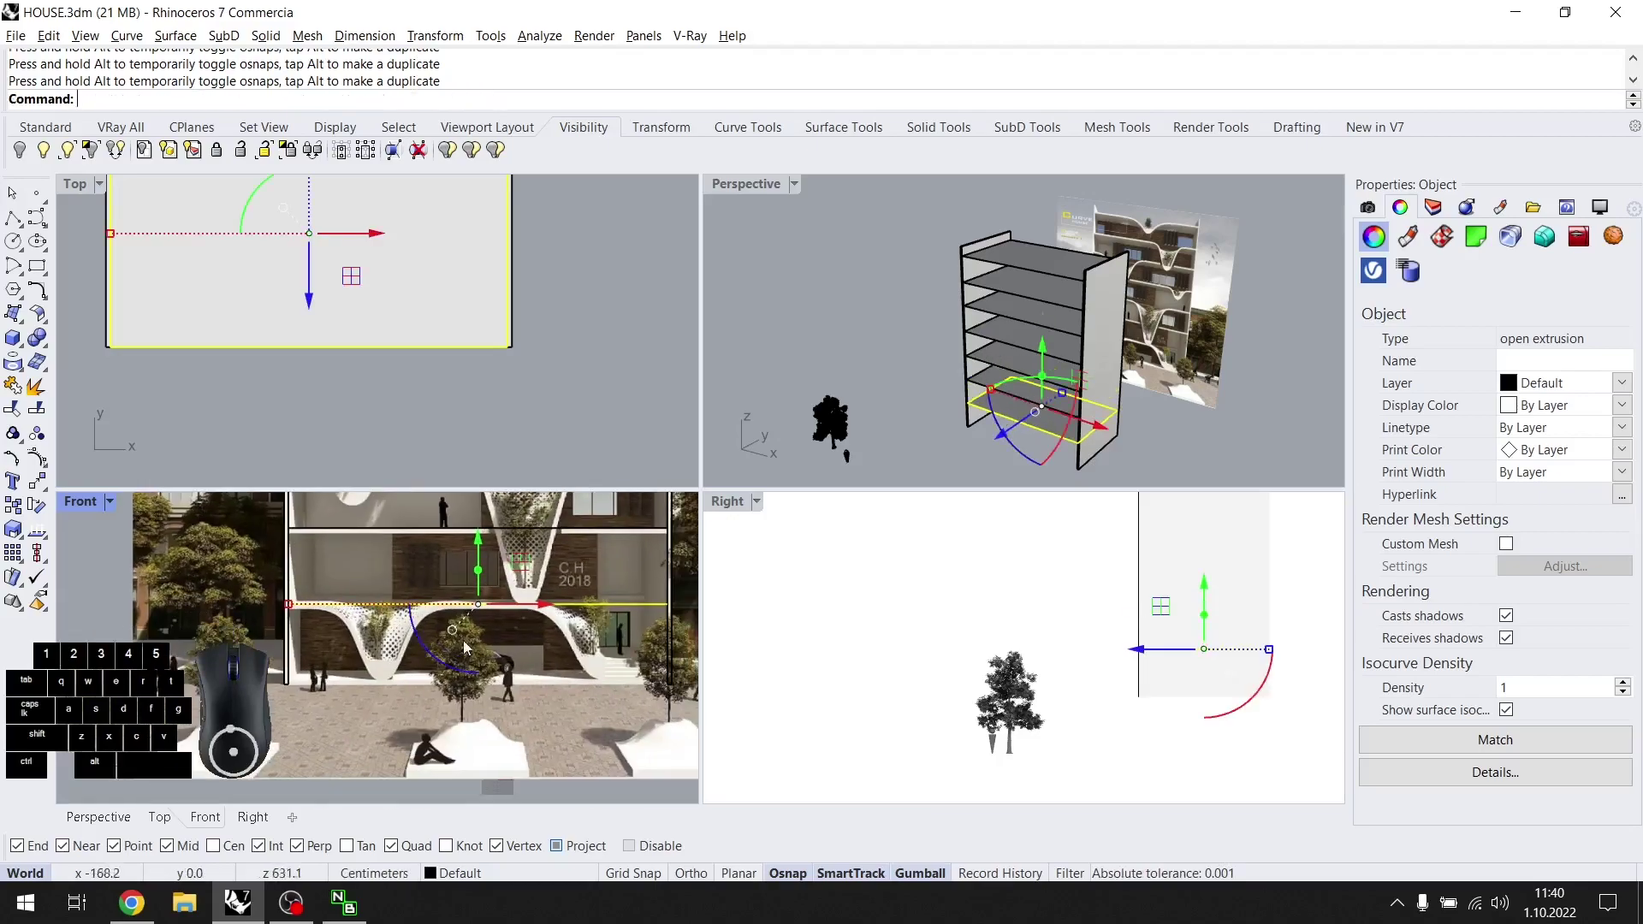
# Copy the lowest floor surface down to the base of the side walls.
pyautogui.scroll(10, 462, 565)
pyautogui.moveTo(477, 541); pyautogui.dragTo(254, 635)
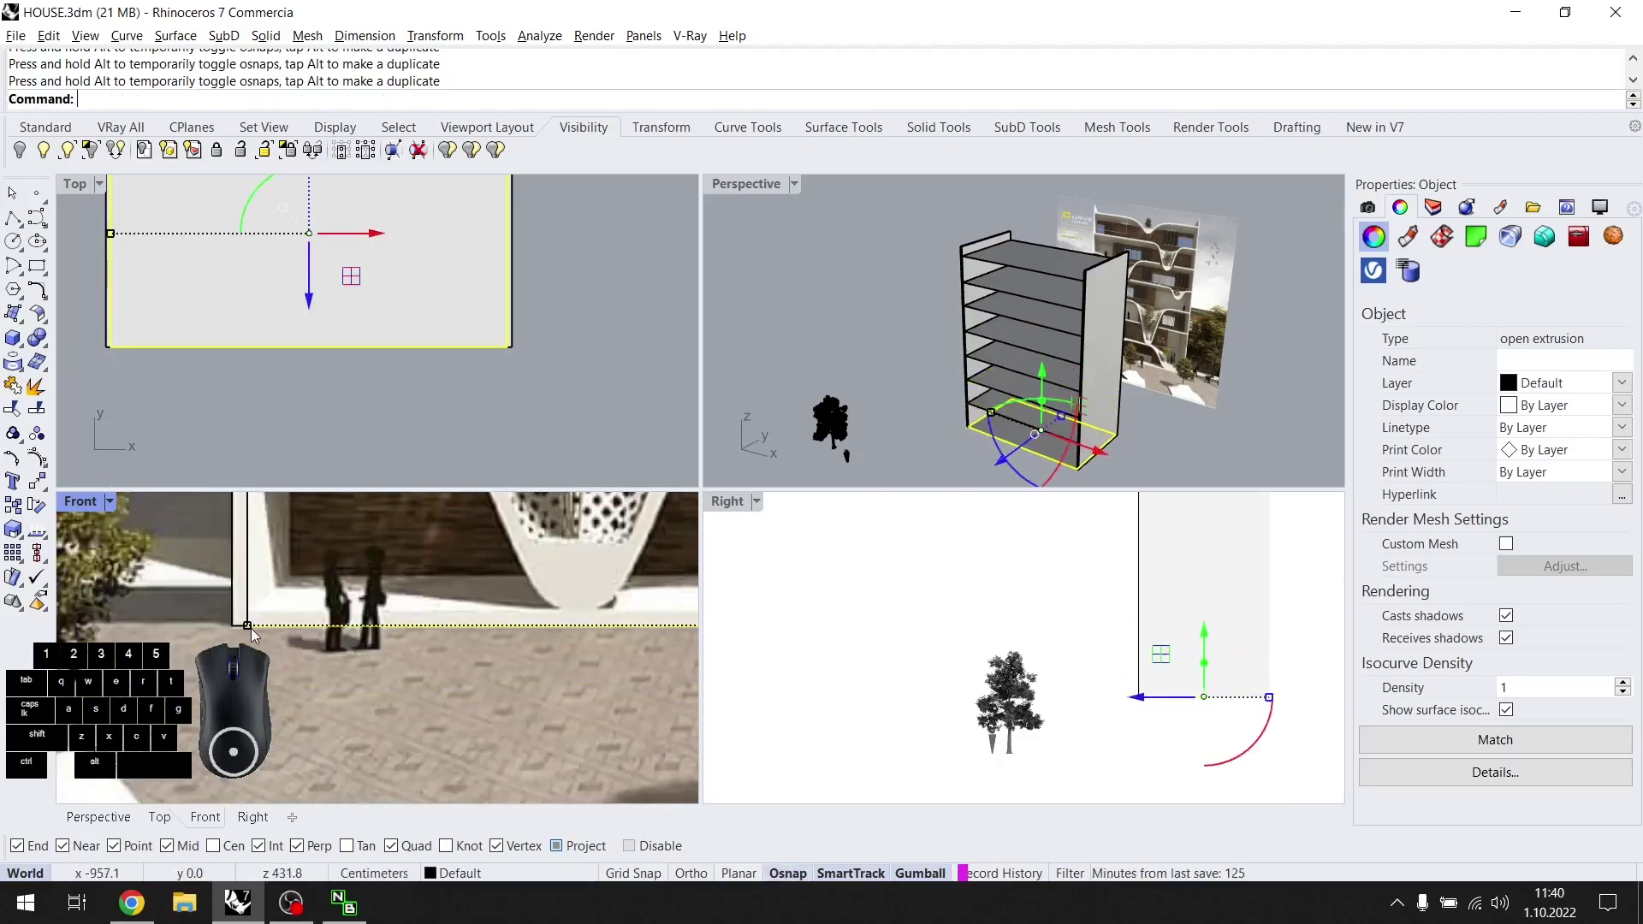
pyautogui.scroll(-8, 1040, 437)
# Extrude the bottom surface upward into a thin solid ground slab.
pyautogui.scroll(10, 1034, 416)
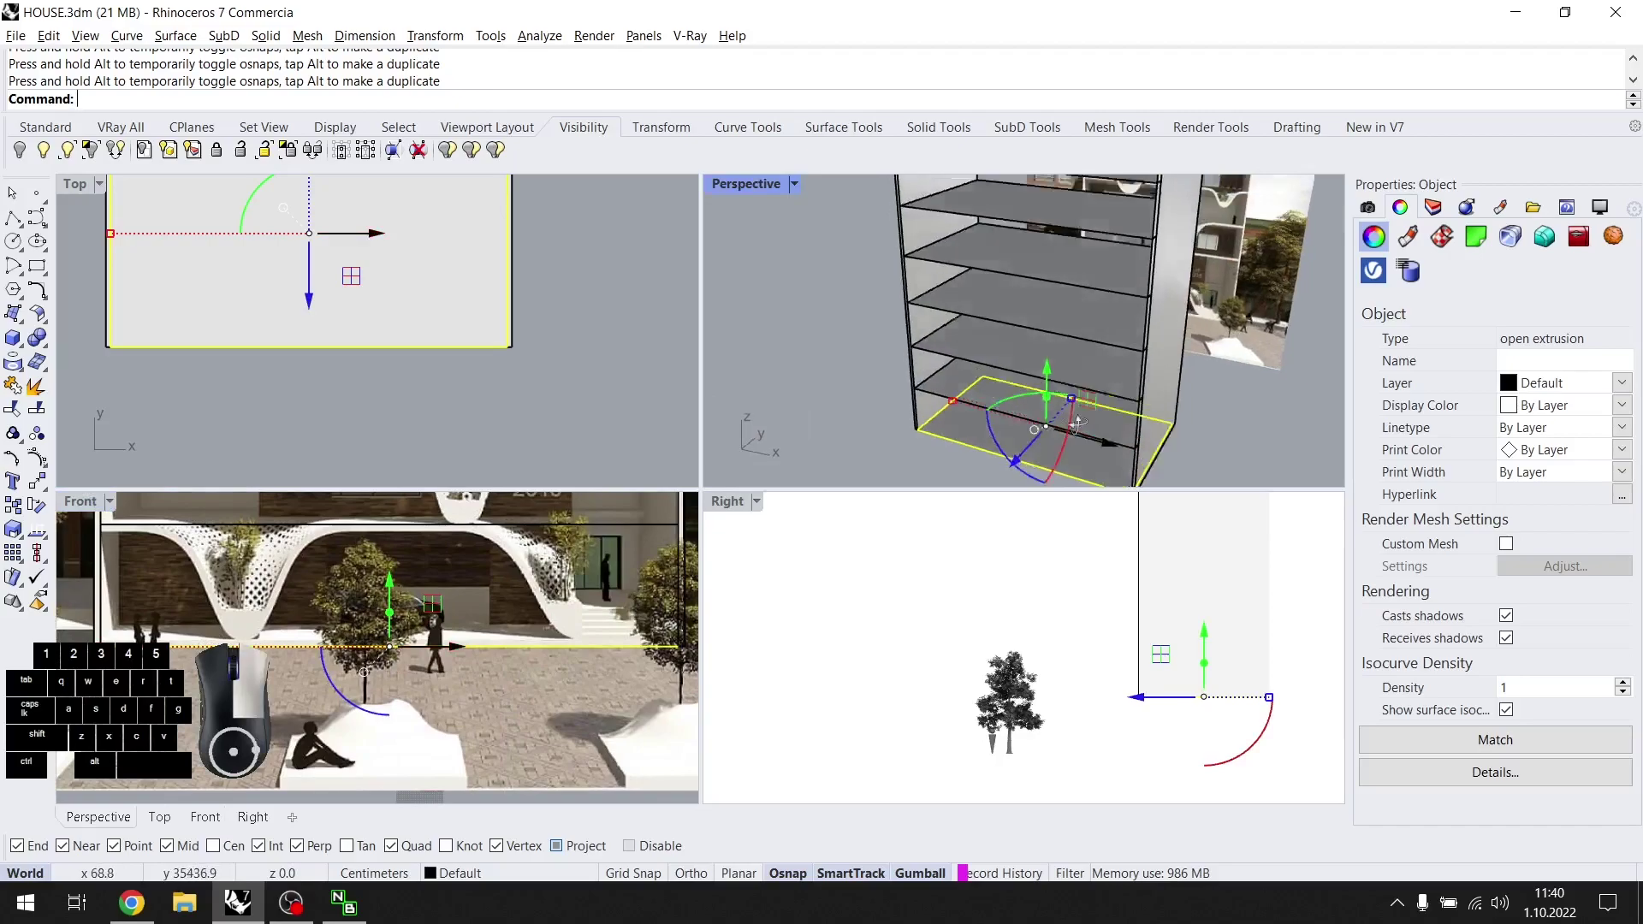
pyautogui.click(1031, 412)
pyautogui.press('Escape')
pyautogui.press('Escape')
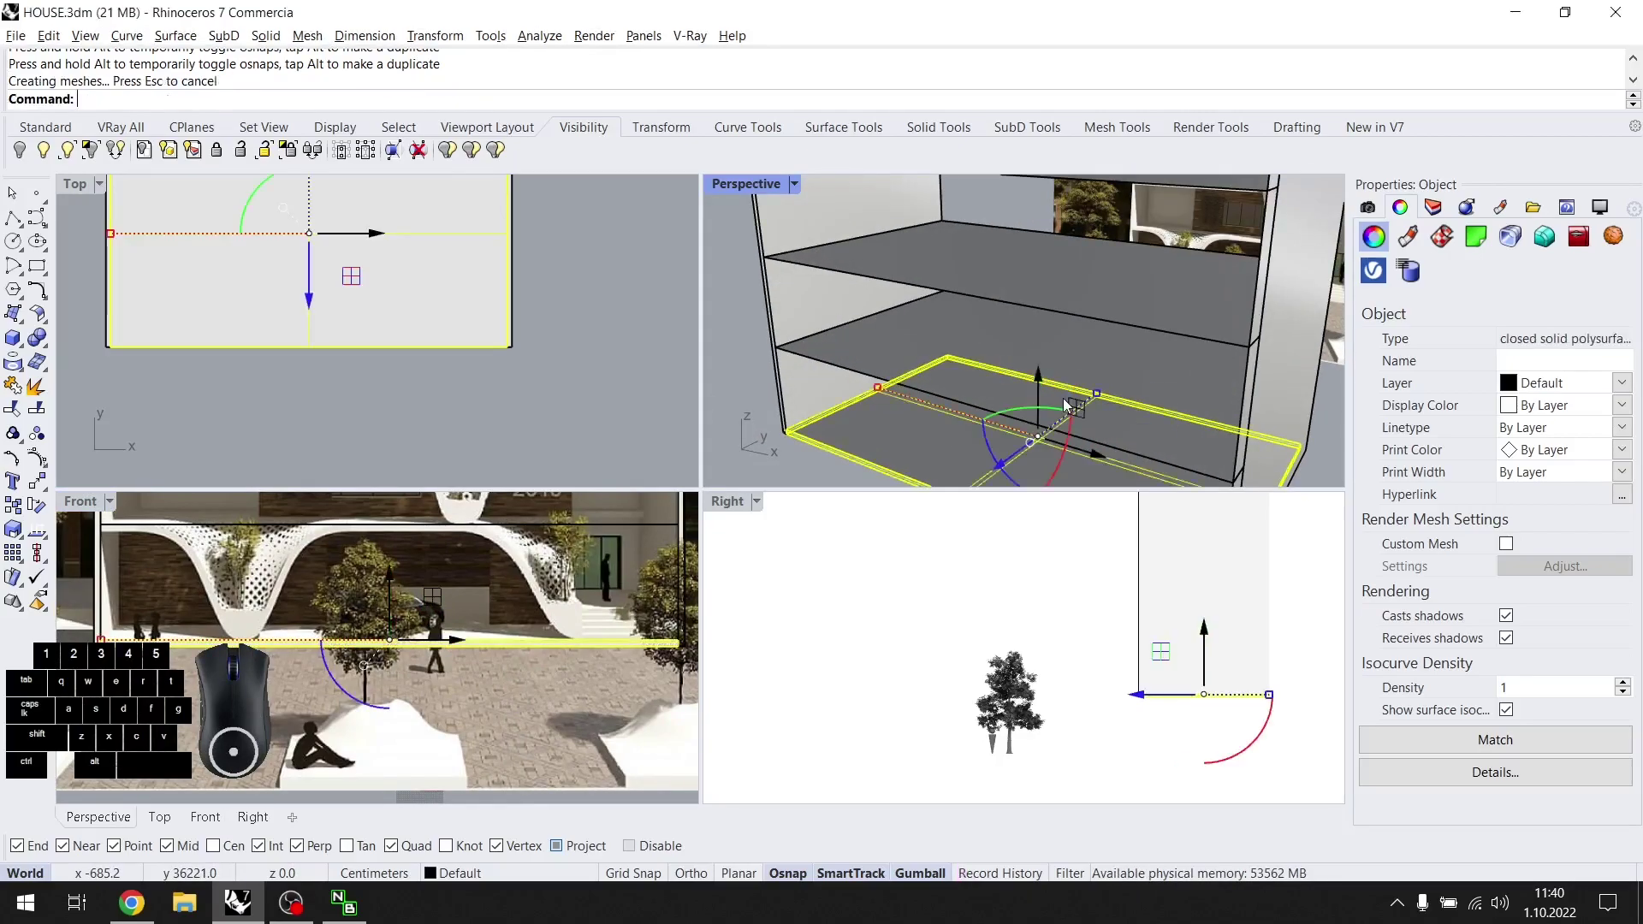
pyautogui.scroll(-8, 942, 445)
pyautogui.moveTo(1147, 319); pyautogui.dragTo(1010, 251, button='right')
pyautogui.scroll(-3, 1010, 251)
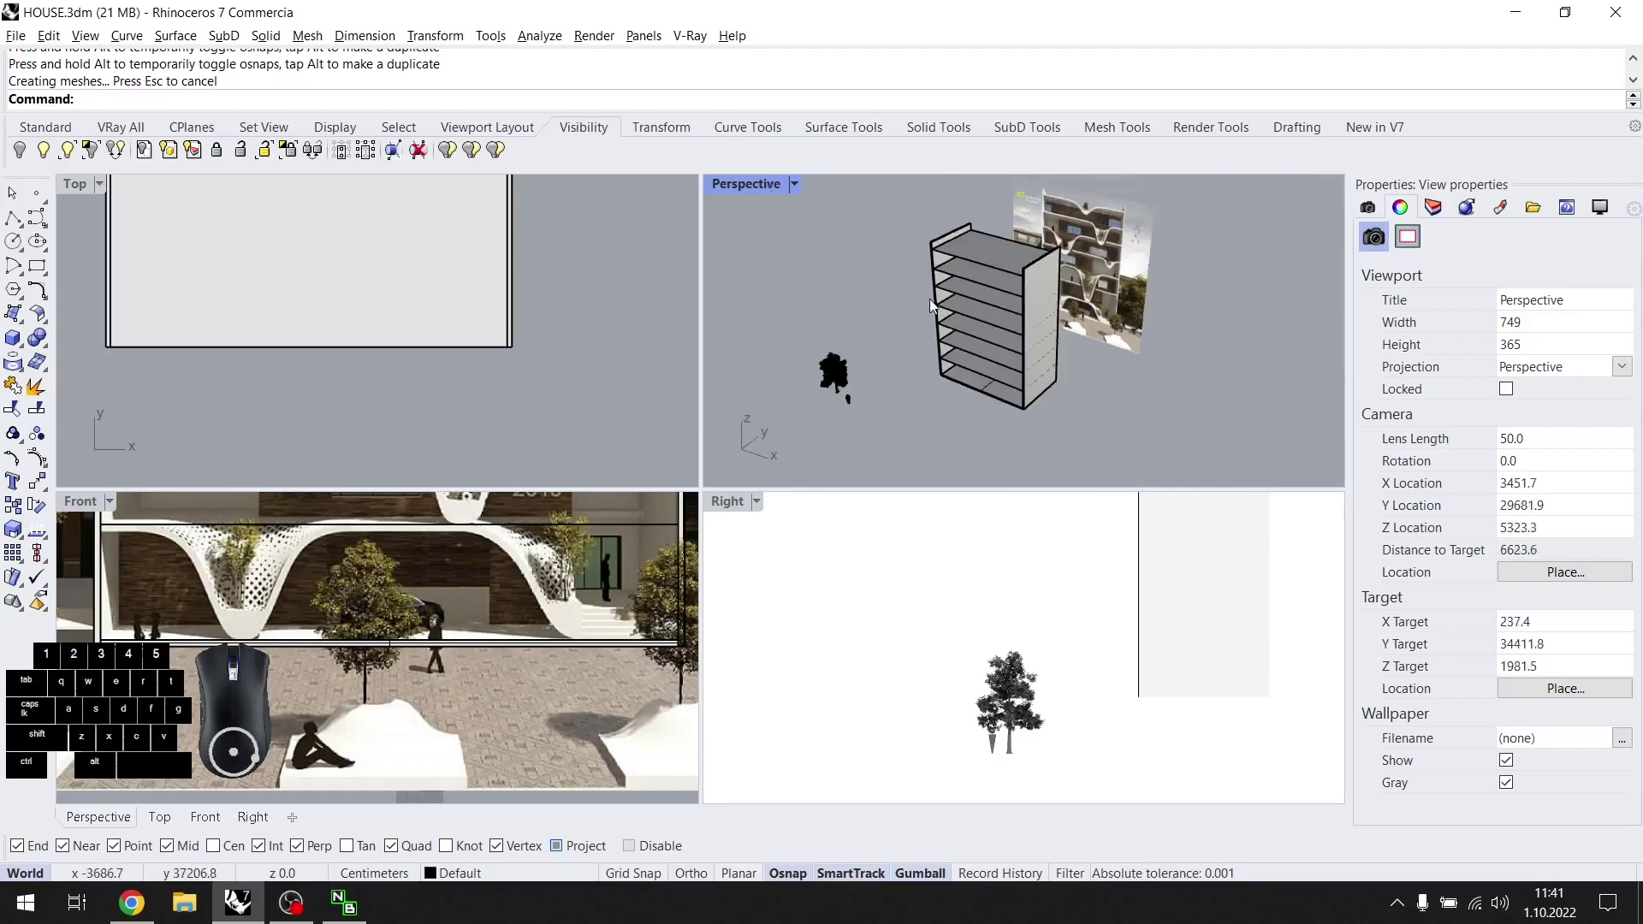
# Rebuild the roof surface with 7 points and degree 2 in both U and V, deleting the input.
pyautogui.scroll(-5, 397, 623)
pyautogui.scroll(4, 397, 623)
pyautogui.scroll(3, 976, 244)
pyautogui.click(977, 244)
pyautogui.write('rebuild')
pyautogui.press('Return')
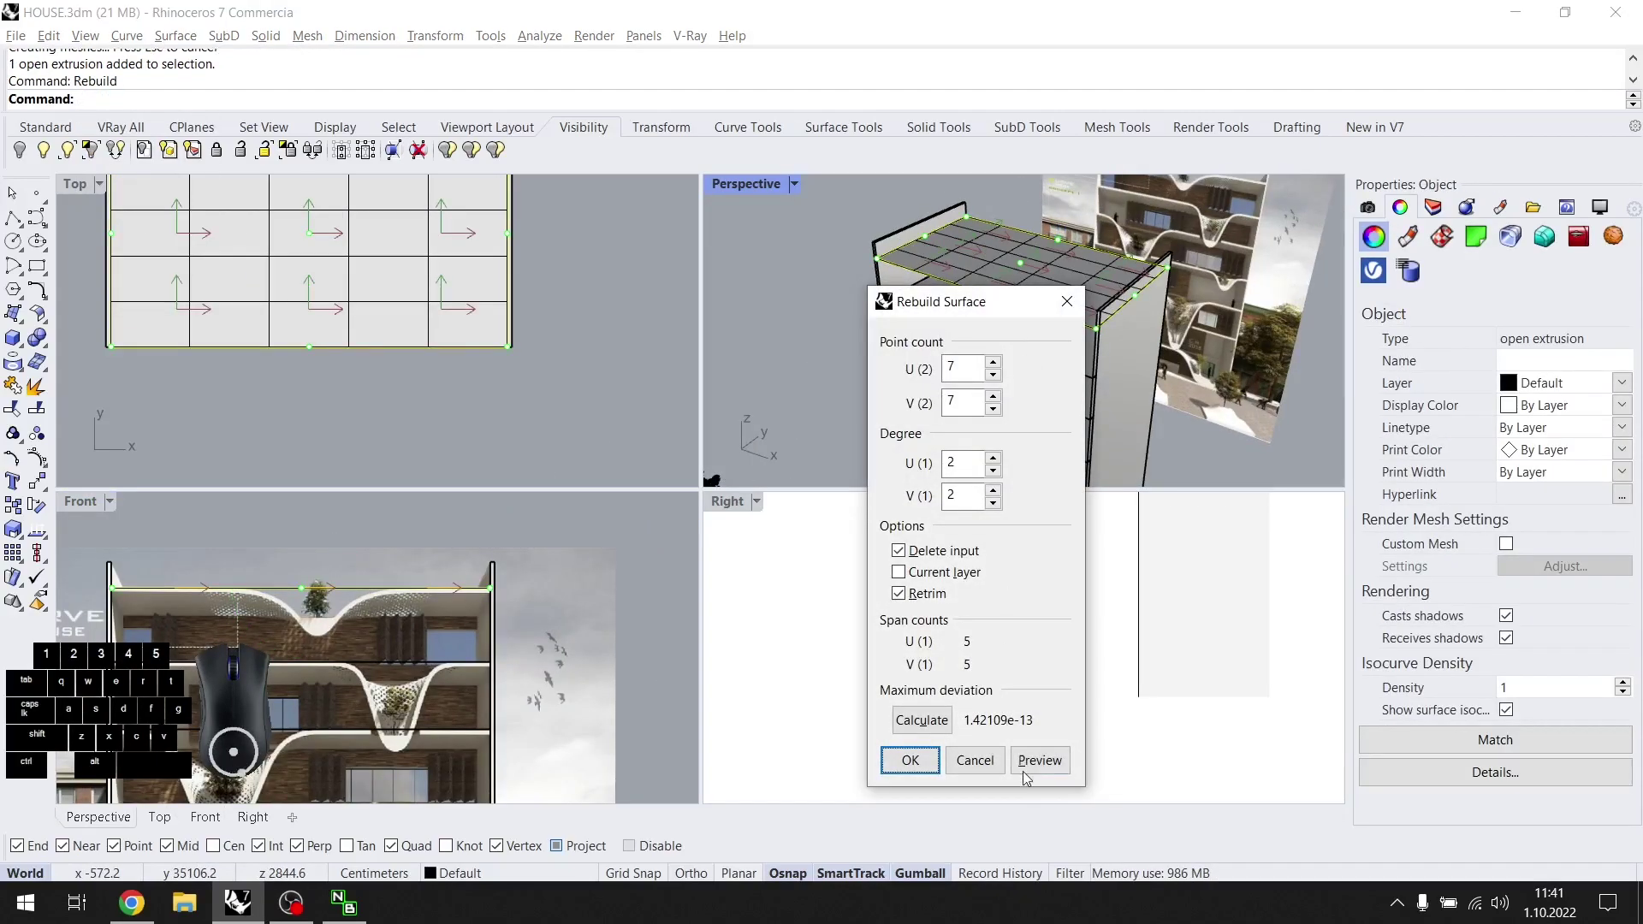
pyautogui.moveTo(993, 304); pyautogui.dragTo(854, 248)
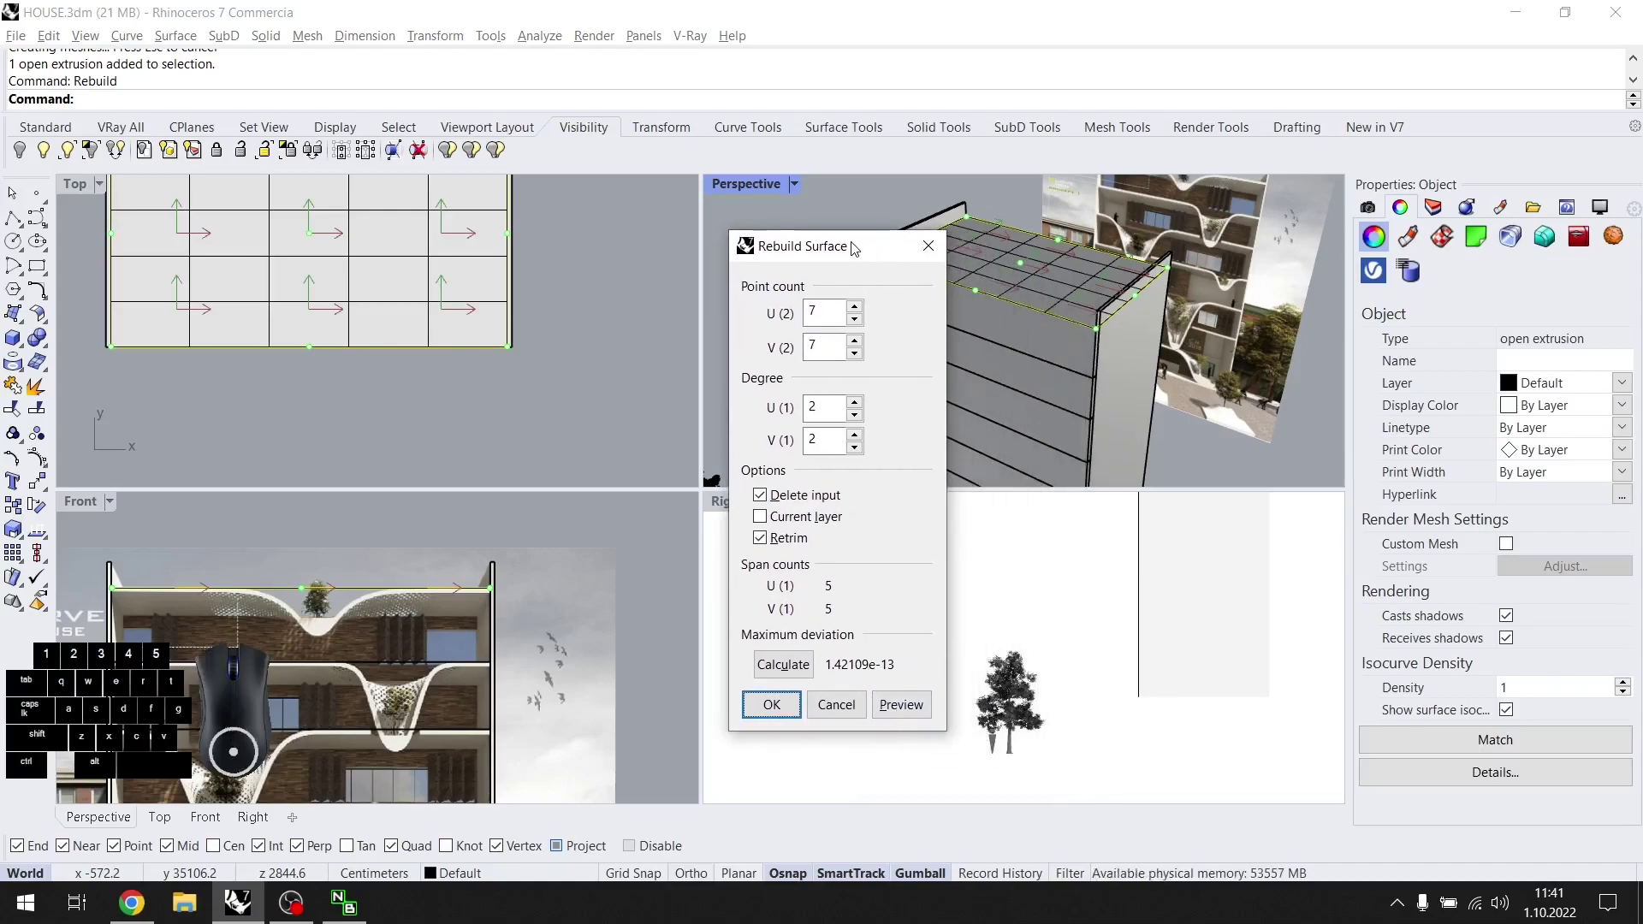
pyautogui.click(771, 706)
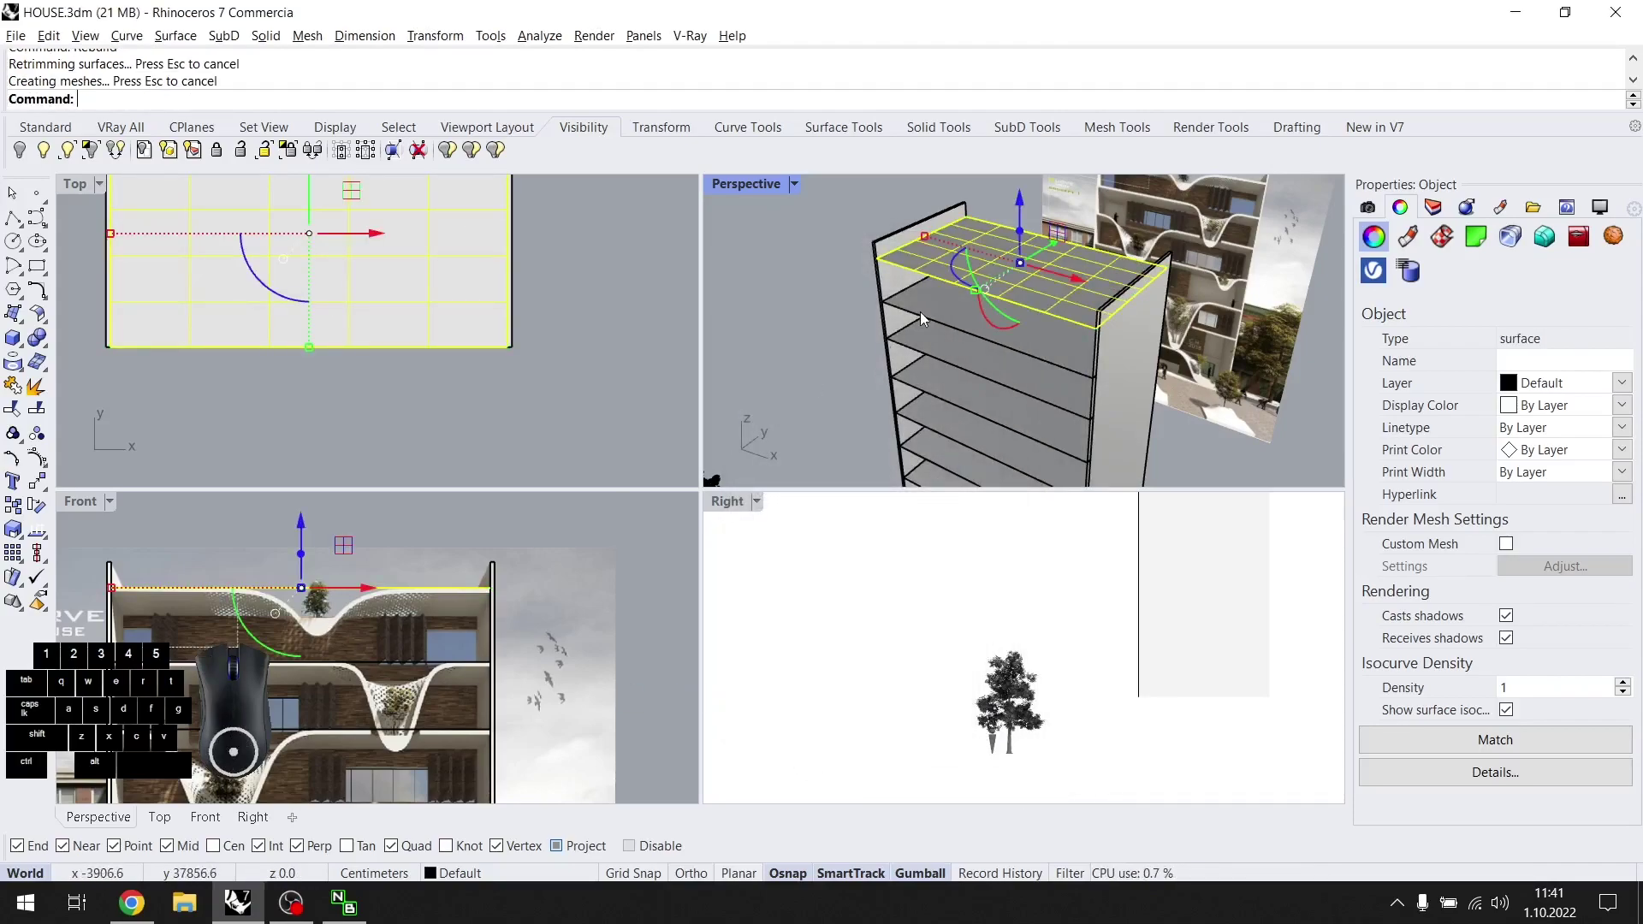
# Show the roof surface's control points and pull the two middle points at the front edge down into a dip.
pyautogui.press('F10')
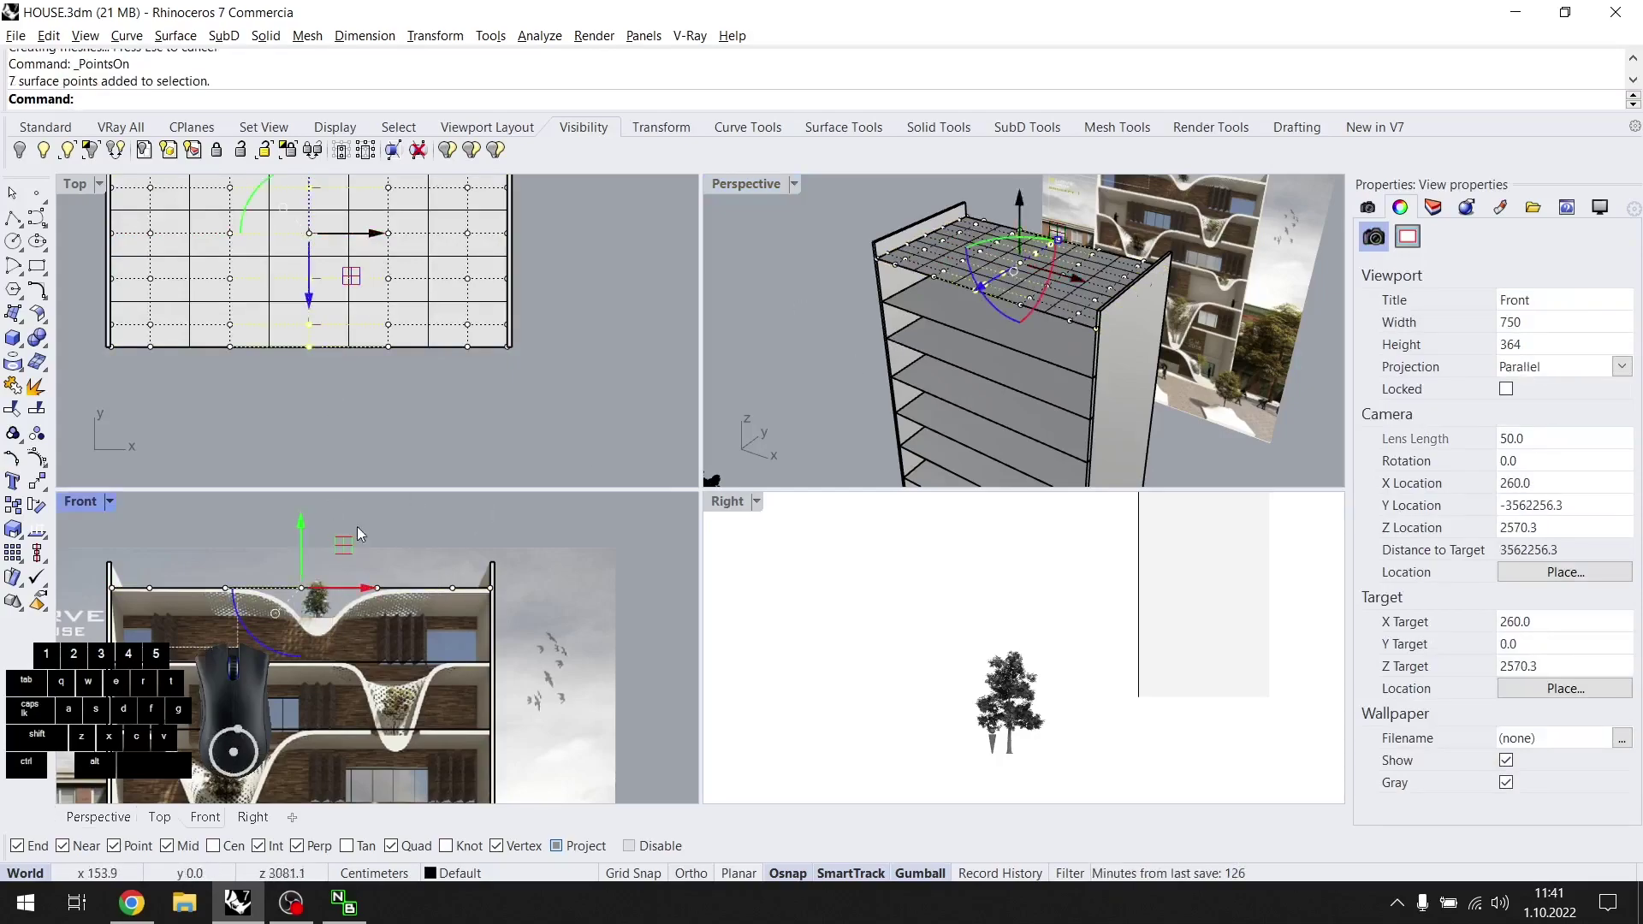
pyautogui.scroll(-1, 388, 409)
pyautogui.keyDown('ctrl'); pyautogui.moveTo(285, 359); pyautogui.dragTo(287, 364); pyautogui.keyUp('ctrl')
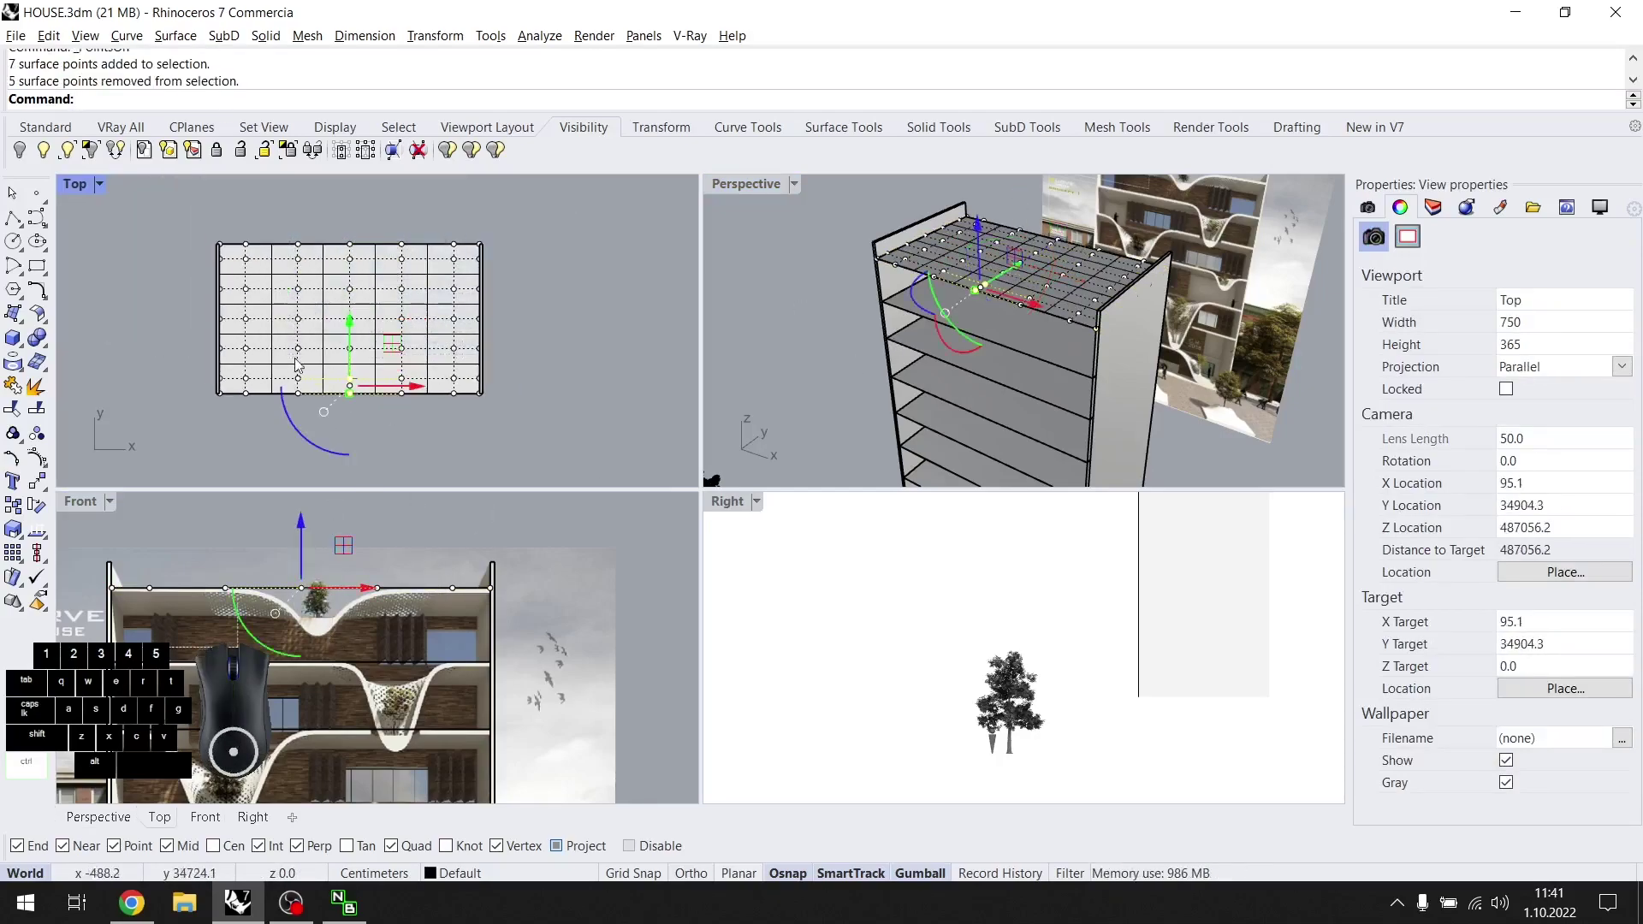
pyautogui.scroll(3, 374, 623)
pyautogui.moveTo(406, 627); pyautogui.dragTo(386, 743)
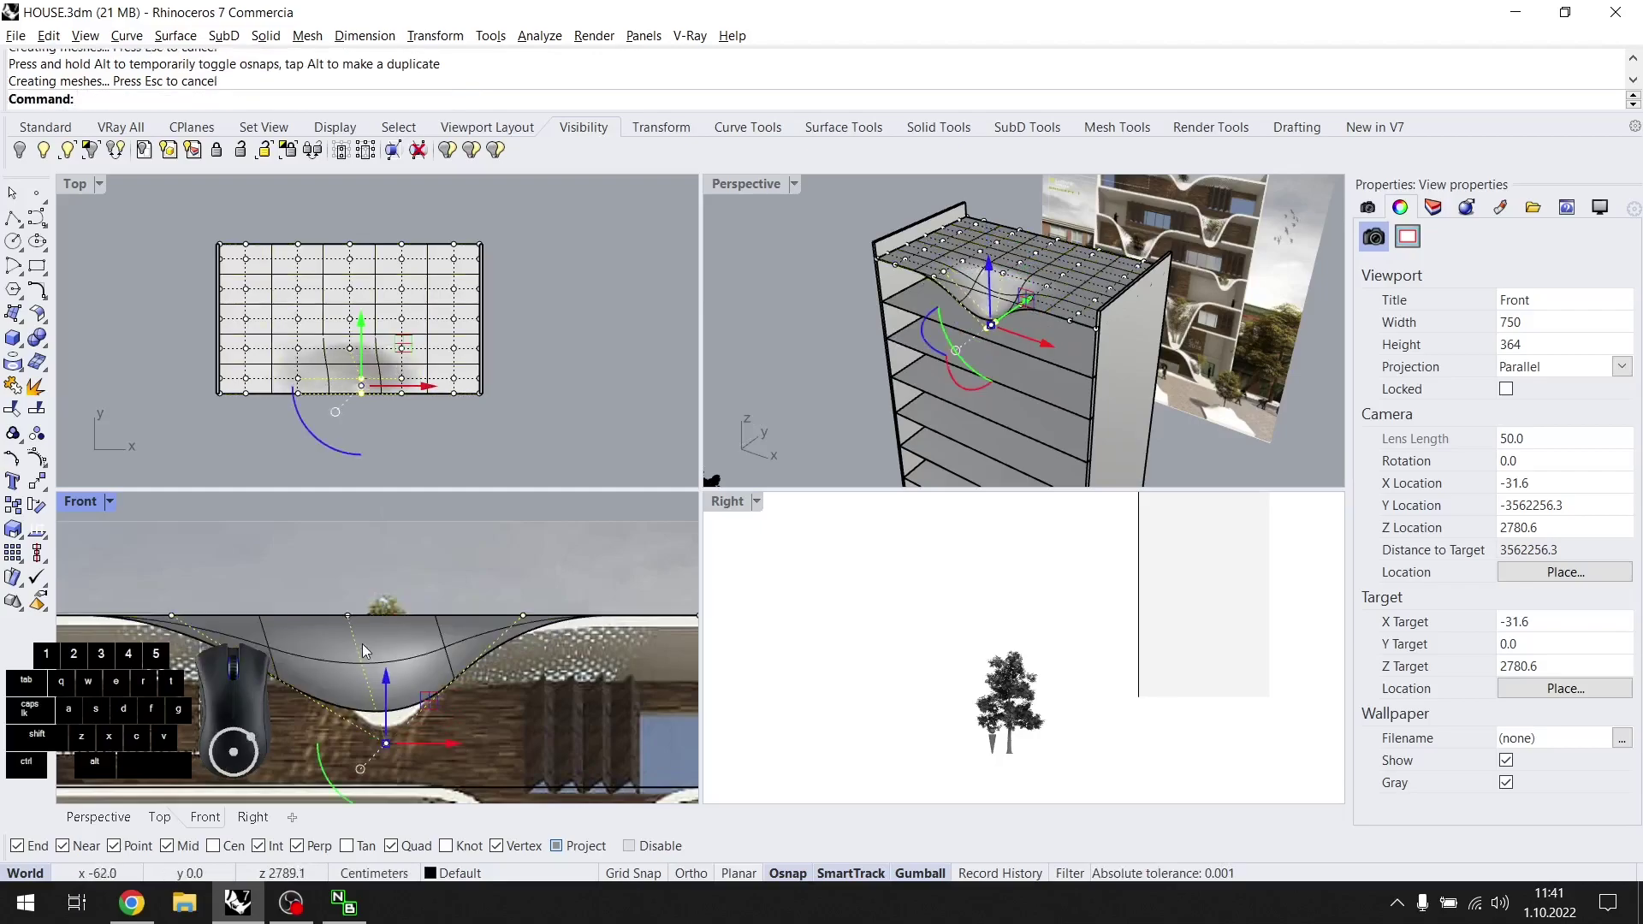
# Reopen the roof surface's control points and lower the frontmost point of the dip slightly to follow the picture.
pyautogui.scroll(-4, 390, 652)
pyautogui.moveTo(933, 377); pyautogui.dragTo(1070, 346, button='right')
pyautogui.scroll(6, 1069, 347)
pyautogui.moveTo(1112, 342); pyautogui.dragTo(1039, 332, button='right')
pyautogui.press('Escape')
pyautogui.click(1038, 342)
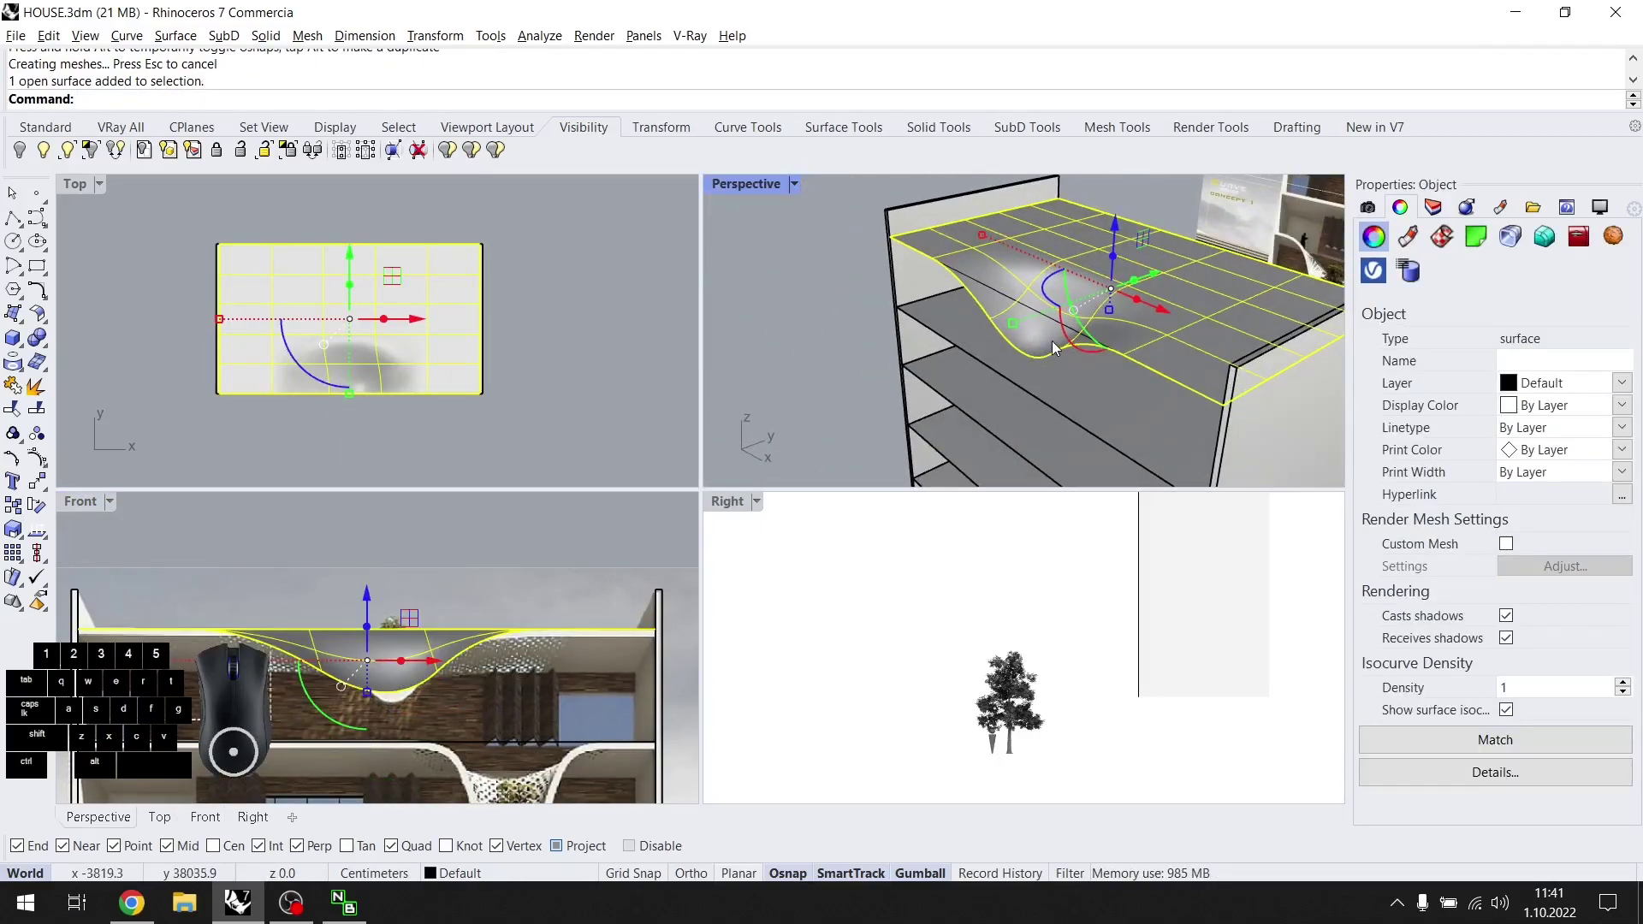
pyautogui.press('F10')
pyautogui.scroll(-3, 1051, 341)
pyautogui.moveTo(1020, 337); pyautogui.dragTo(1050, 332, button='right')
pyautogui.scroll(6, 1051, 332)
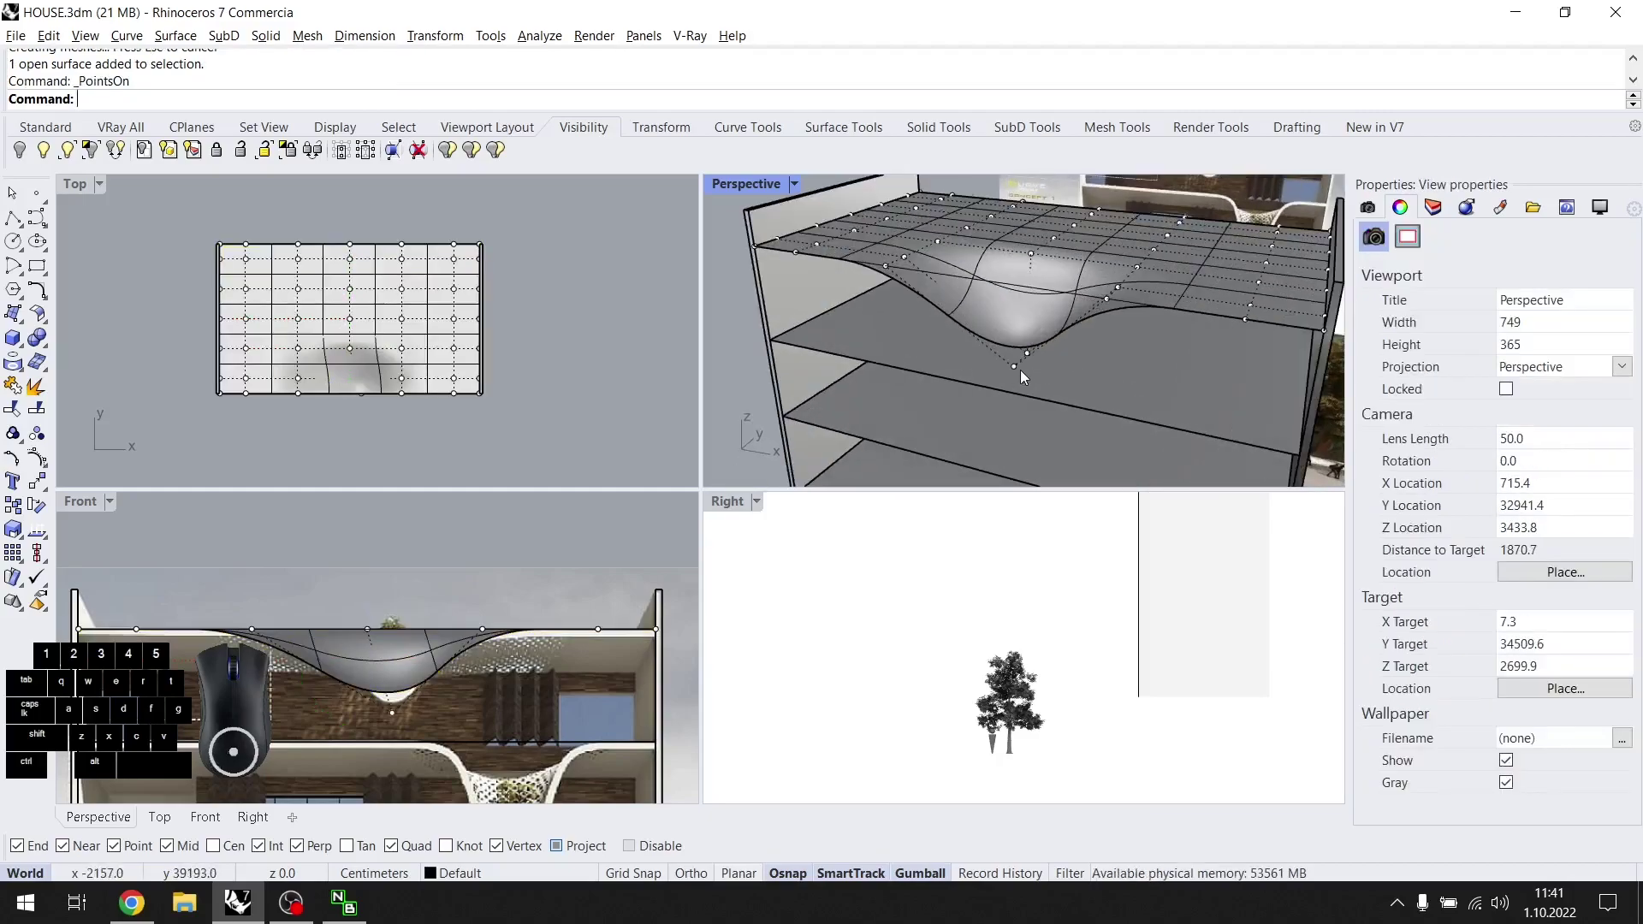
pyautogui.moveTo(1014, 306); pyautogui.dragTo(498, 768)
pyautogui.scroll(8, 436, 697)
pyautogui.scroll(-4, 466, 717)
pyautogui.moveTo(466, 717); pyautogui.dragTo(516, 667, button='right')
# Undo the accidental move of the HOUSE.jpg reference picture and lock it in place.
pyautogui.moveTo(306, 611); pyautogui.dragTo(405, 643, button='right')
pyautogui.moveTo(268, 527); pyautogui.dragTo(305, 613)
pyautogui.hotkey('ctrl', 'z')
pyautogui.scroll(-3, 305, 613)
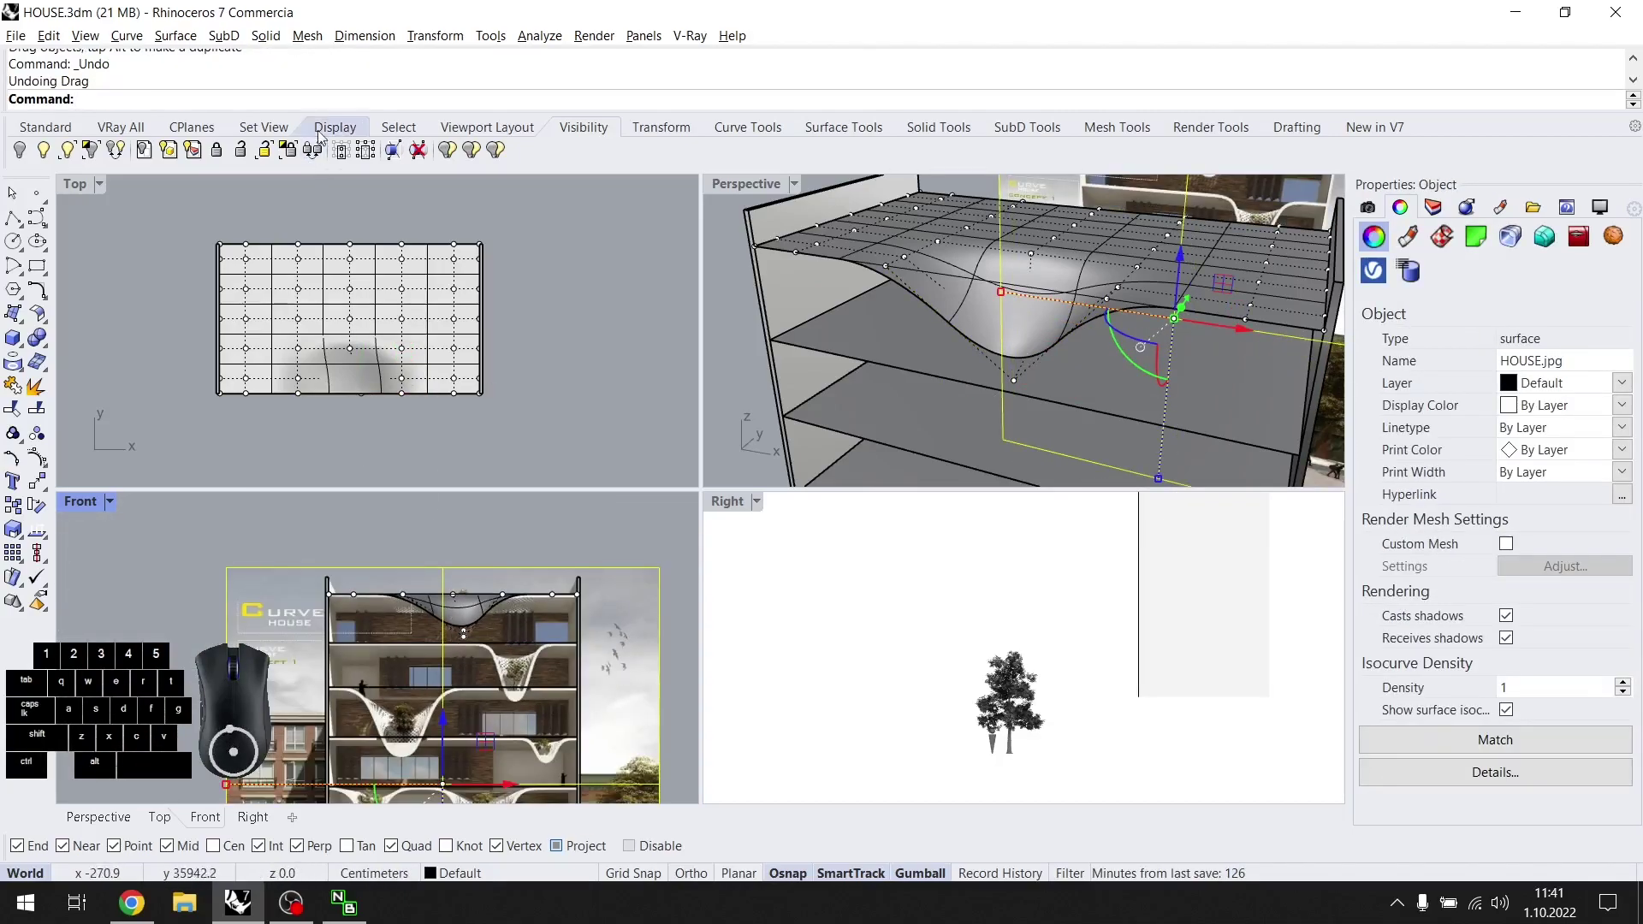
pyautogui.click(220, 151)
# Adjust the roof's control points around the dip, drawing the neighbouring ones inward to narrow it to the picture's curve.
pyautogui.scroll(5, 455, 618)
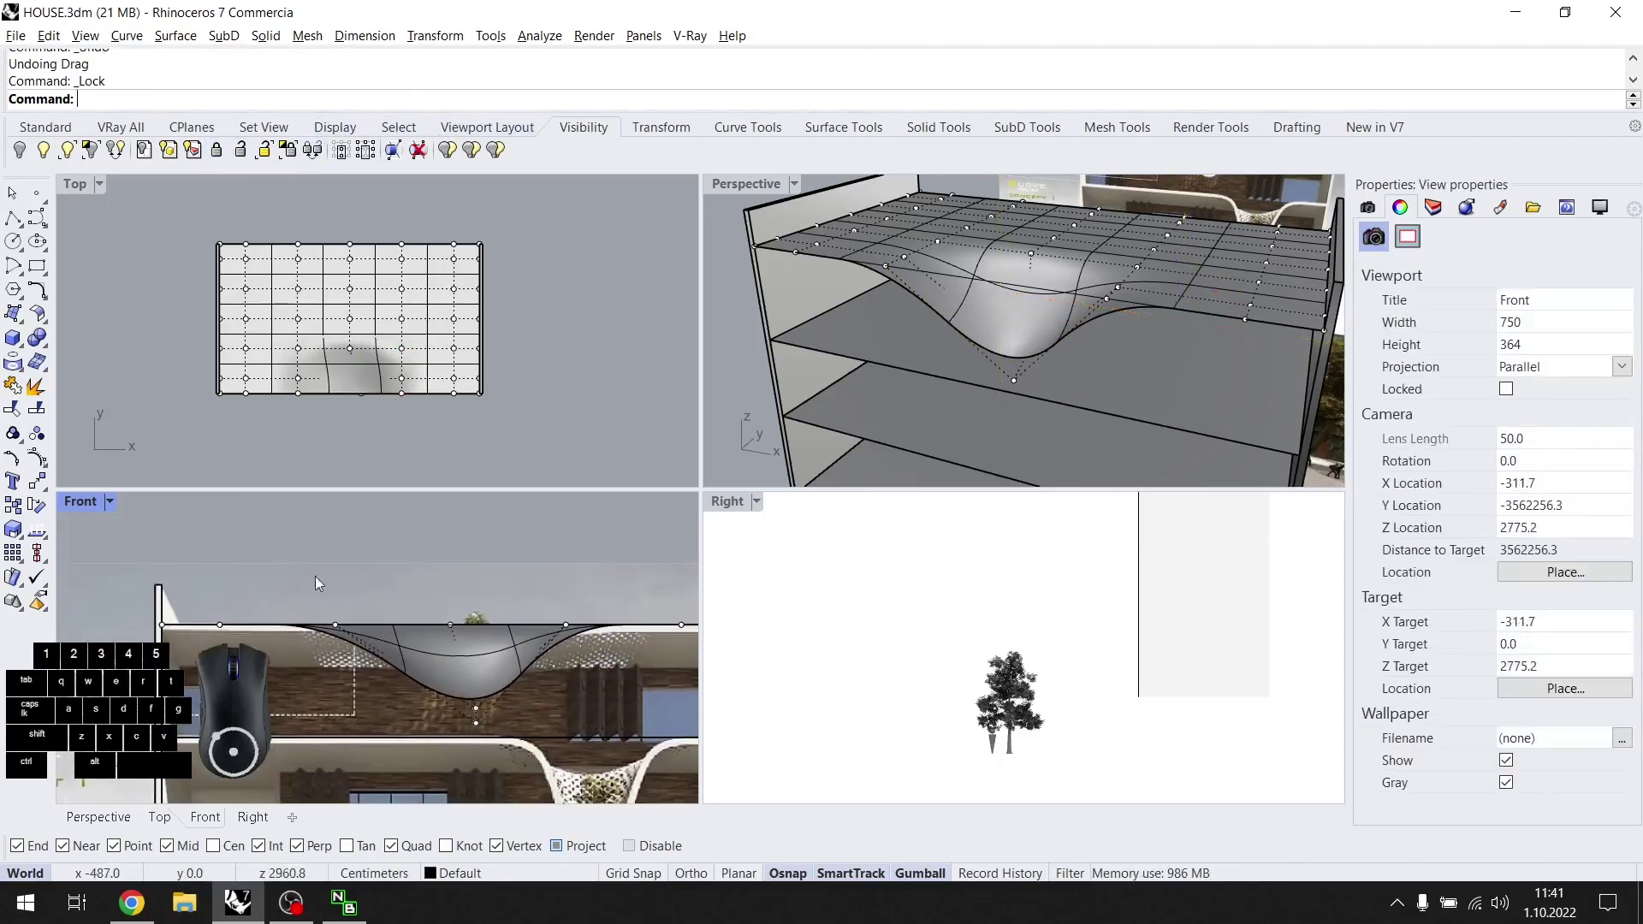
pyautogui.moveTo(357, 696); pyautogui.dragTo(359, 687)
pyautogui.moveTo(387, 625); pyautogui.dragTo(381, 695)
pyautogui.scroll(7, 397, 636)
pyautogui.moveTo(417, 610)
pyautogui.mouseDown()
pyautogui.moveTo(467, 635)
pyautogui.moveTo(420, 635)
pyautogui.mouseUp()
pyautogui.scroll(-6, 470, 636)
pyautogui.moveTo(469, 635); pyautogui.dragTo(296, 614, button='right')
pyautogui.scroll(4, 362, 687)
pyautogui.moveTo(392, 679); pyautogui.dragTo(340, 629)
pyautogui.scroll(-2, 504, 669)
pyautogui.moveTo(503, 669); pyautogui.dragTo(460, 698, button='right')
pyautogui.moveTo(447, 540); pyautogui.dragTo(432, 688)
pyautogui.click(1069, 257)
# Delete the leftover straight line along the roof's front edge.
pyautogui.scroll(-6, 1069, 257)
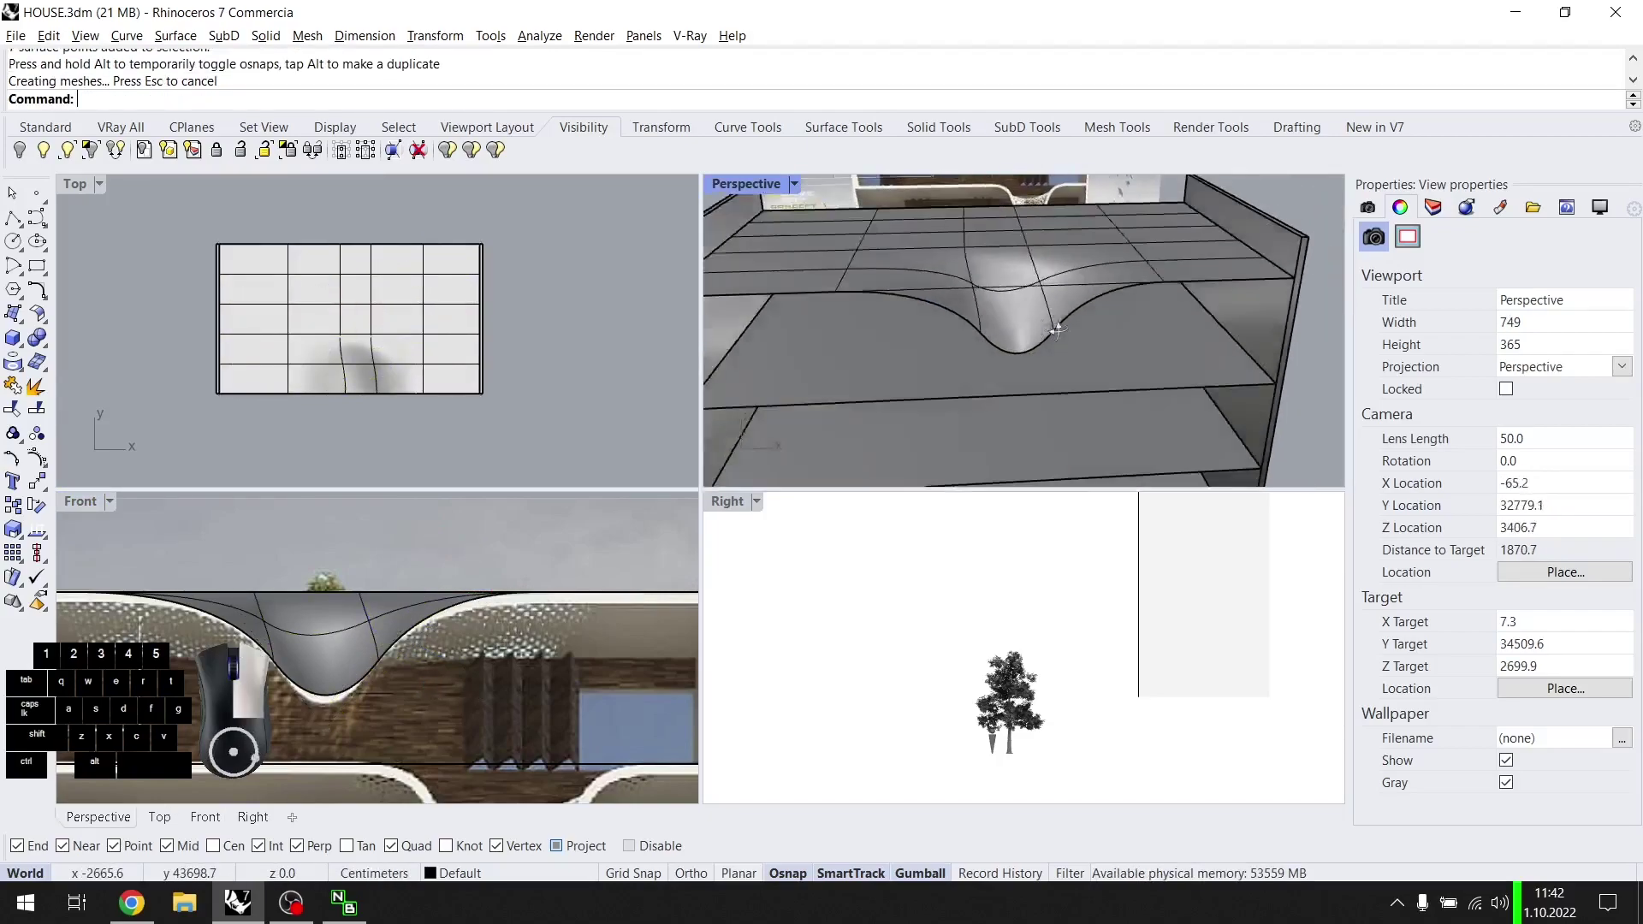
pyautogui.scroll(5, 1071, 330)
pyautogui.click(1022, 259)
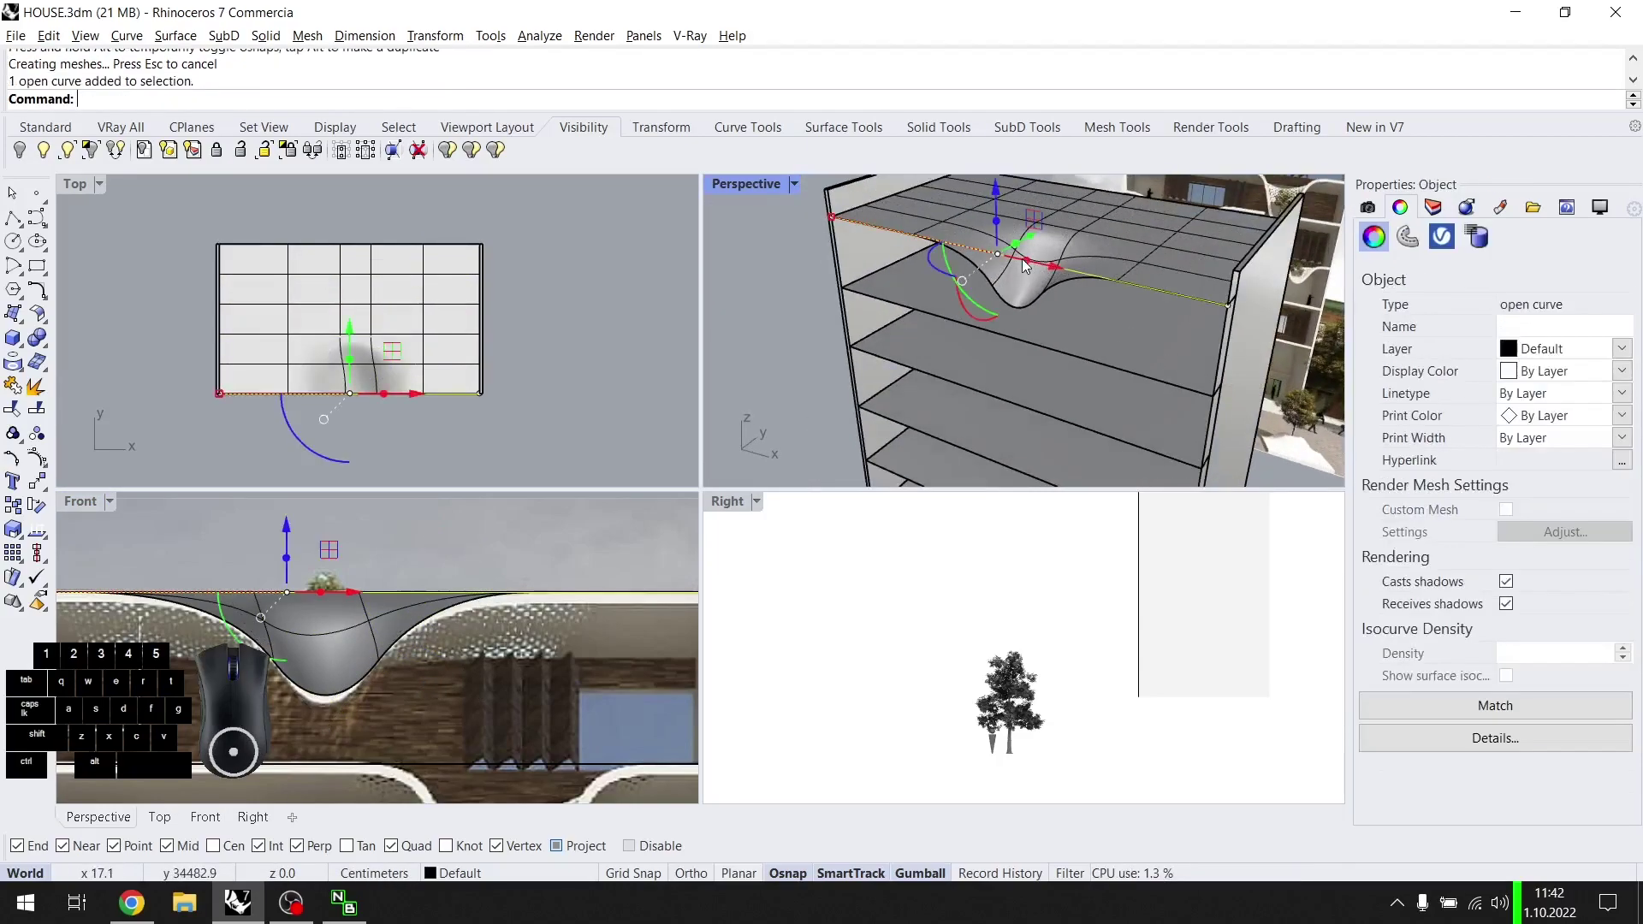
pyautogui.press('Delete')
pyautogui.moveTo(1166, 345); pyautogui.dragTo(1197, 313, button='right')
# Rebuild the floor surface directly below the roof with 7 points and degree 2 in both U and V.
pyautogui.scroll(-8, 1266, 299)
pyautogui.scroll(-7, 469, 565)
pyautogui.scroll(4, 462, 643)
pyautogui.click(463, 642)
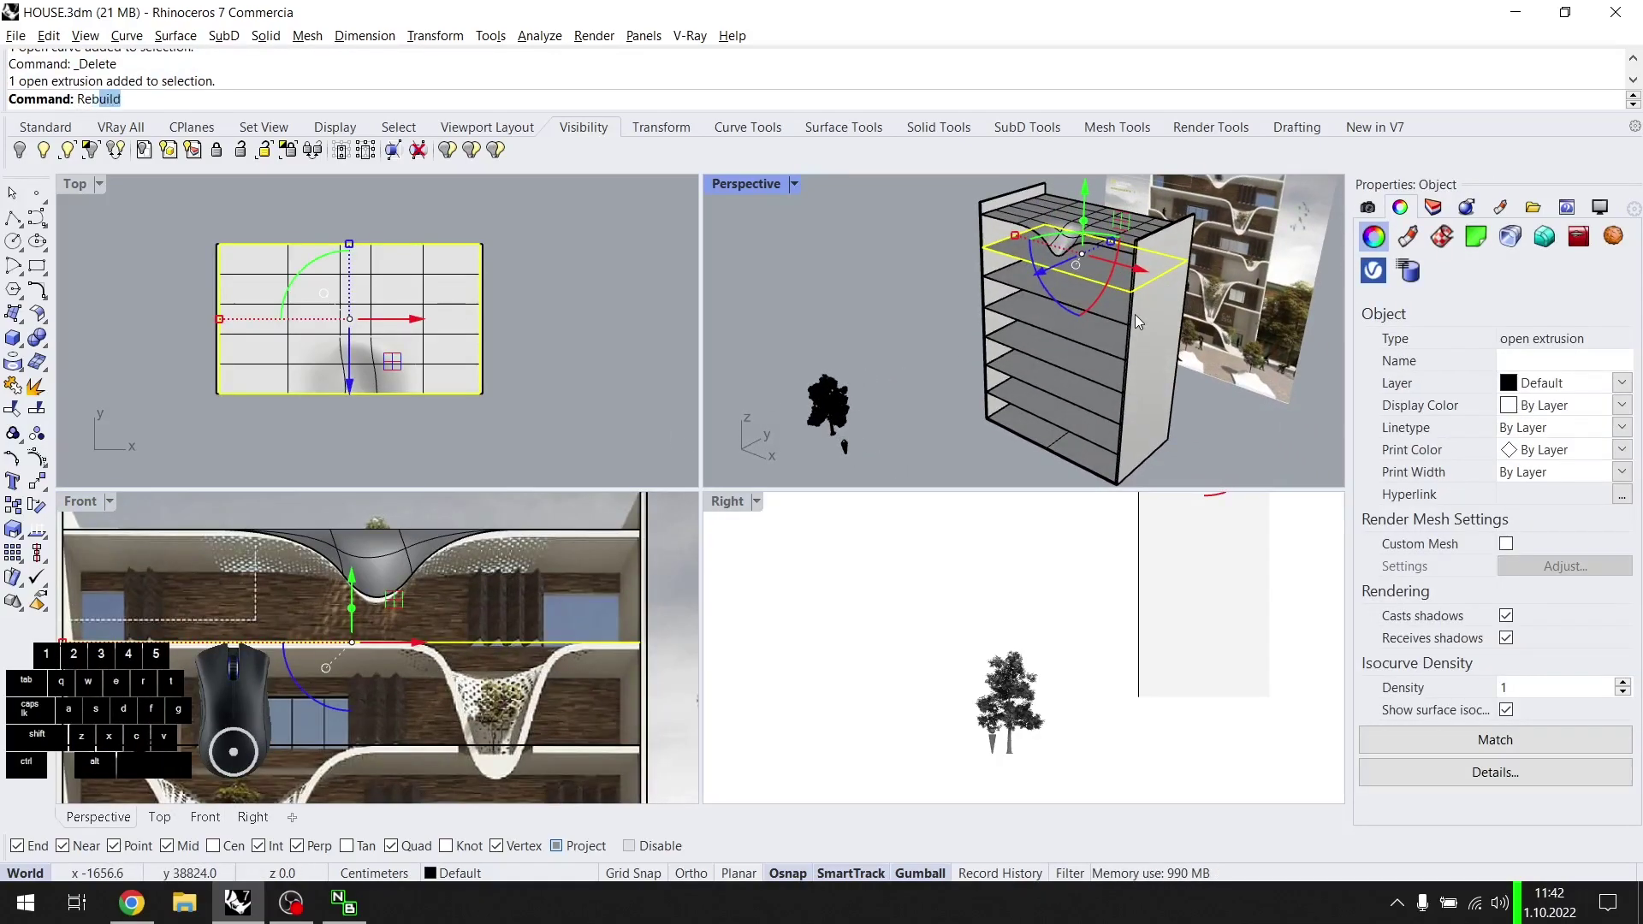
pyautogui.press('Return')
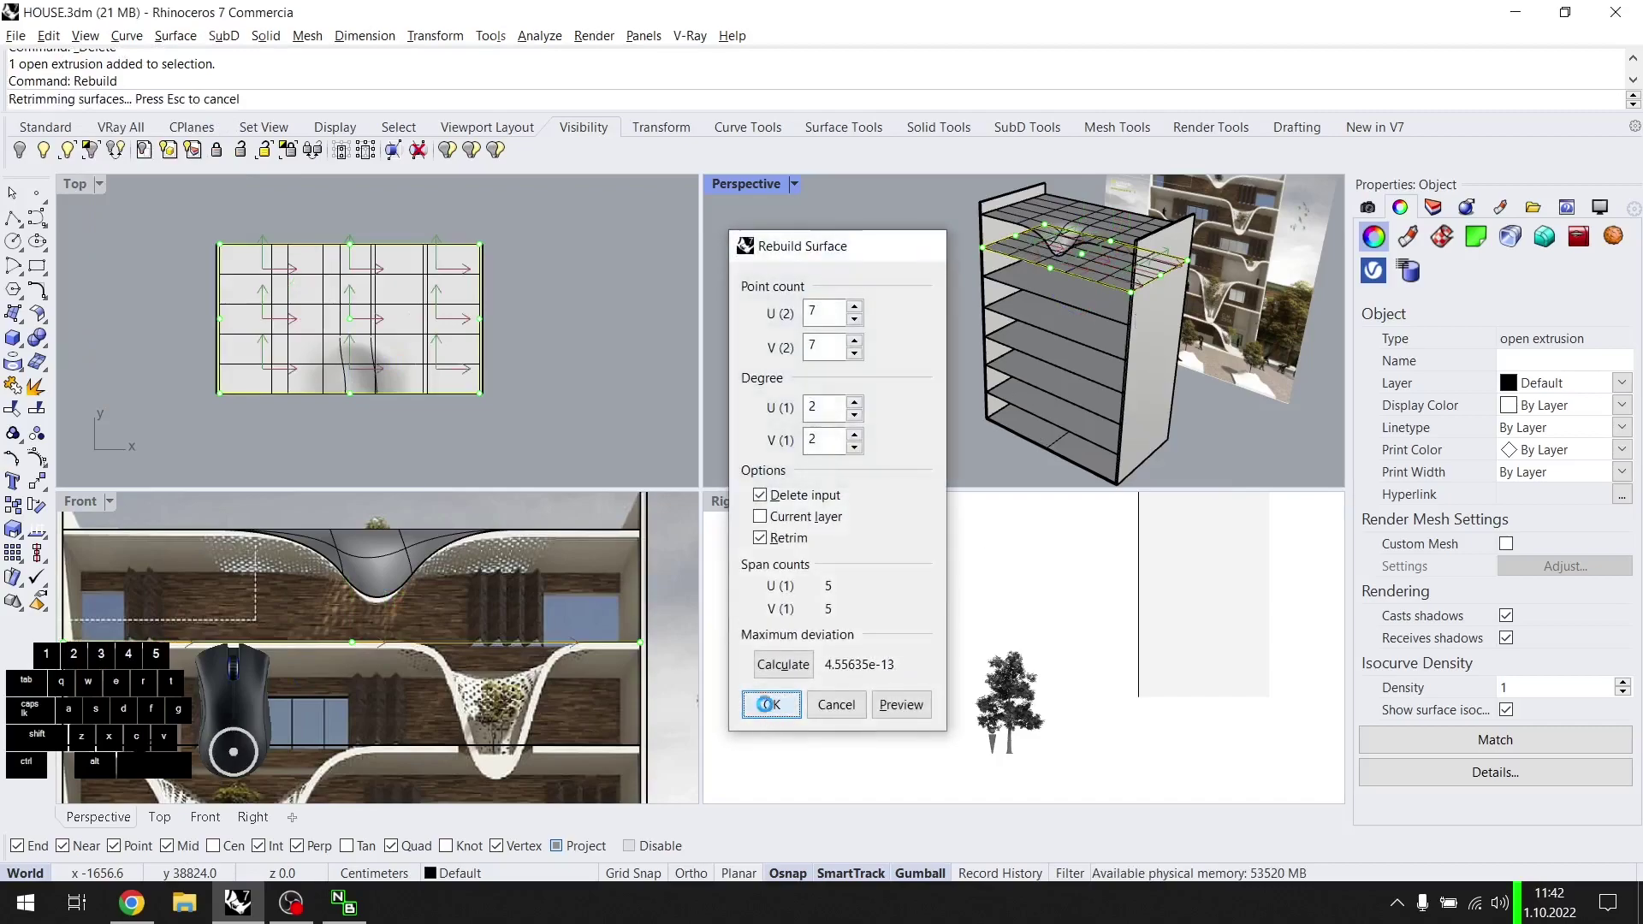
pyautogui.click(769, 707)
pyautogui.moveTo(1024, 367); pyautogui.dragTo(1056, 310, button='right')
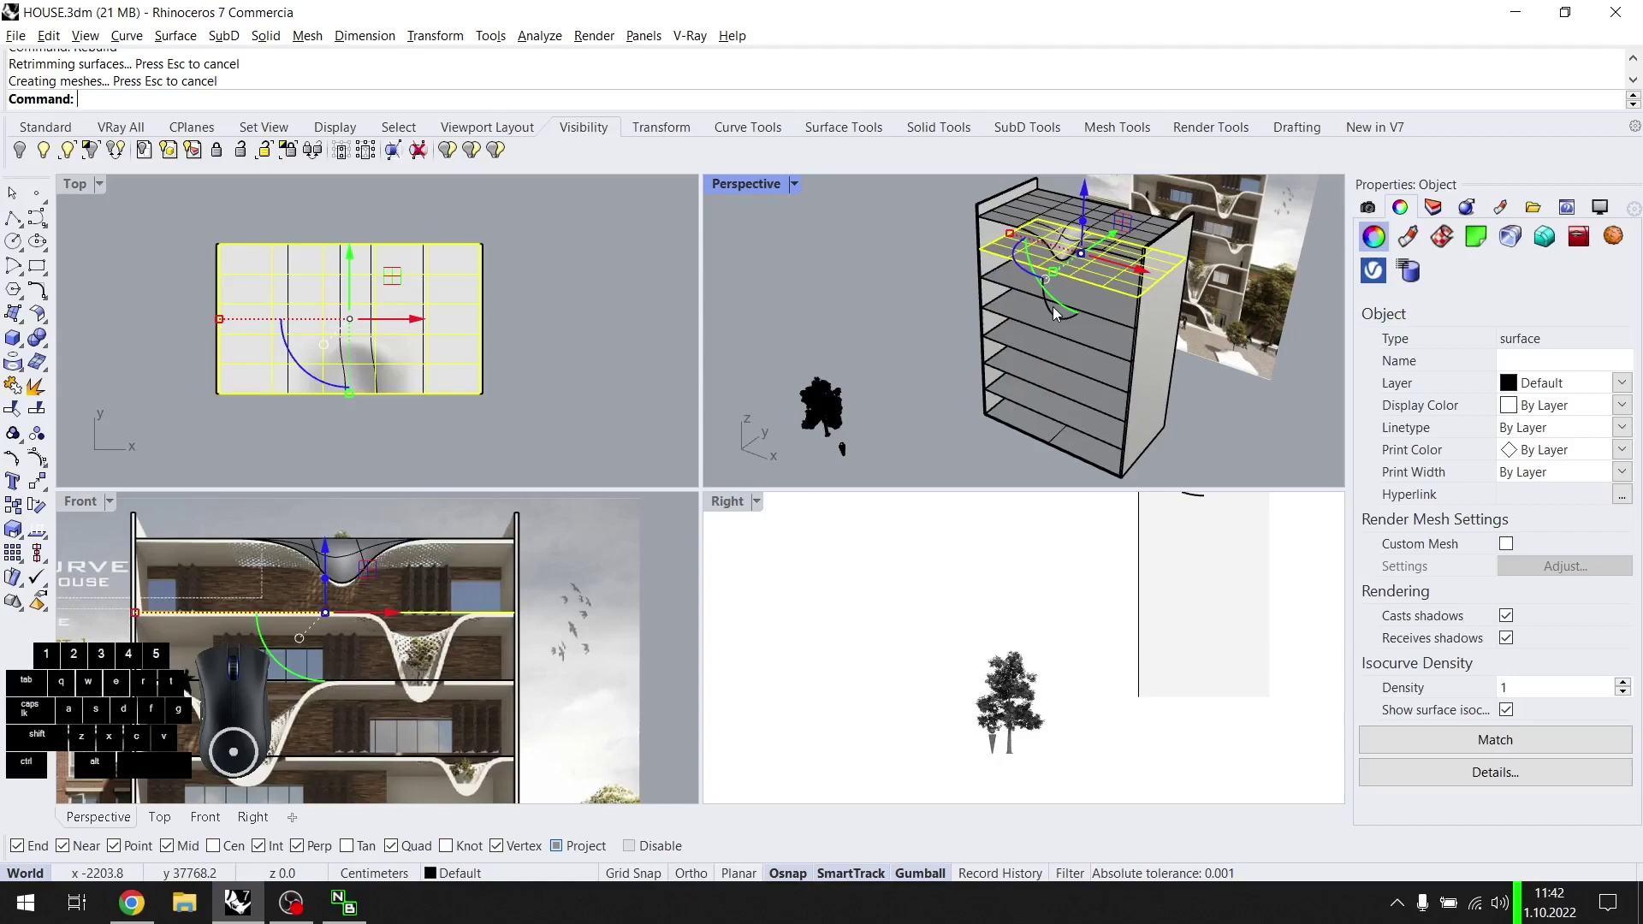
# Show the control points of the floor below the roof and shift one column sideways over the centre of the picture's right-hand dip.
pyautogui.press('F10')
pyautogui.scroll(5, 1112, 271)
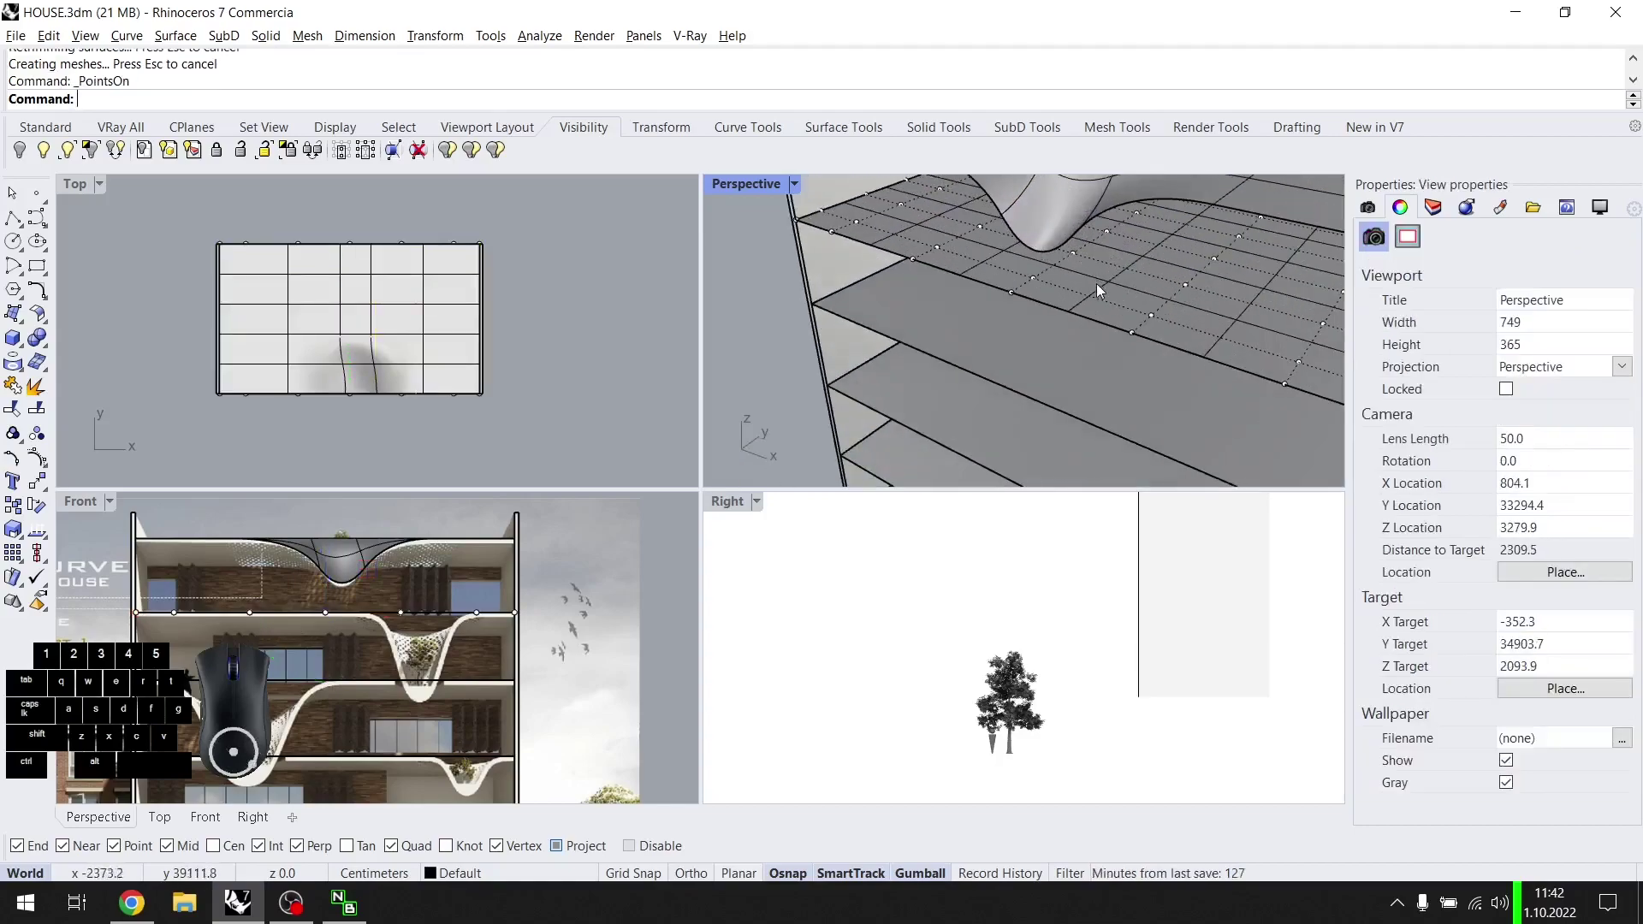
pyautogui.scroll(8, 391, 601)
pyautogui.moveTo(388, 594); pyautogui.dragTo(467, 676)
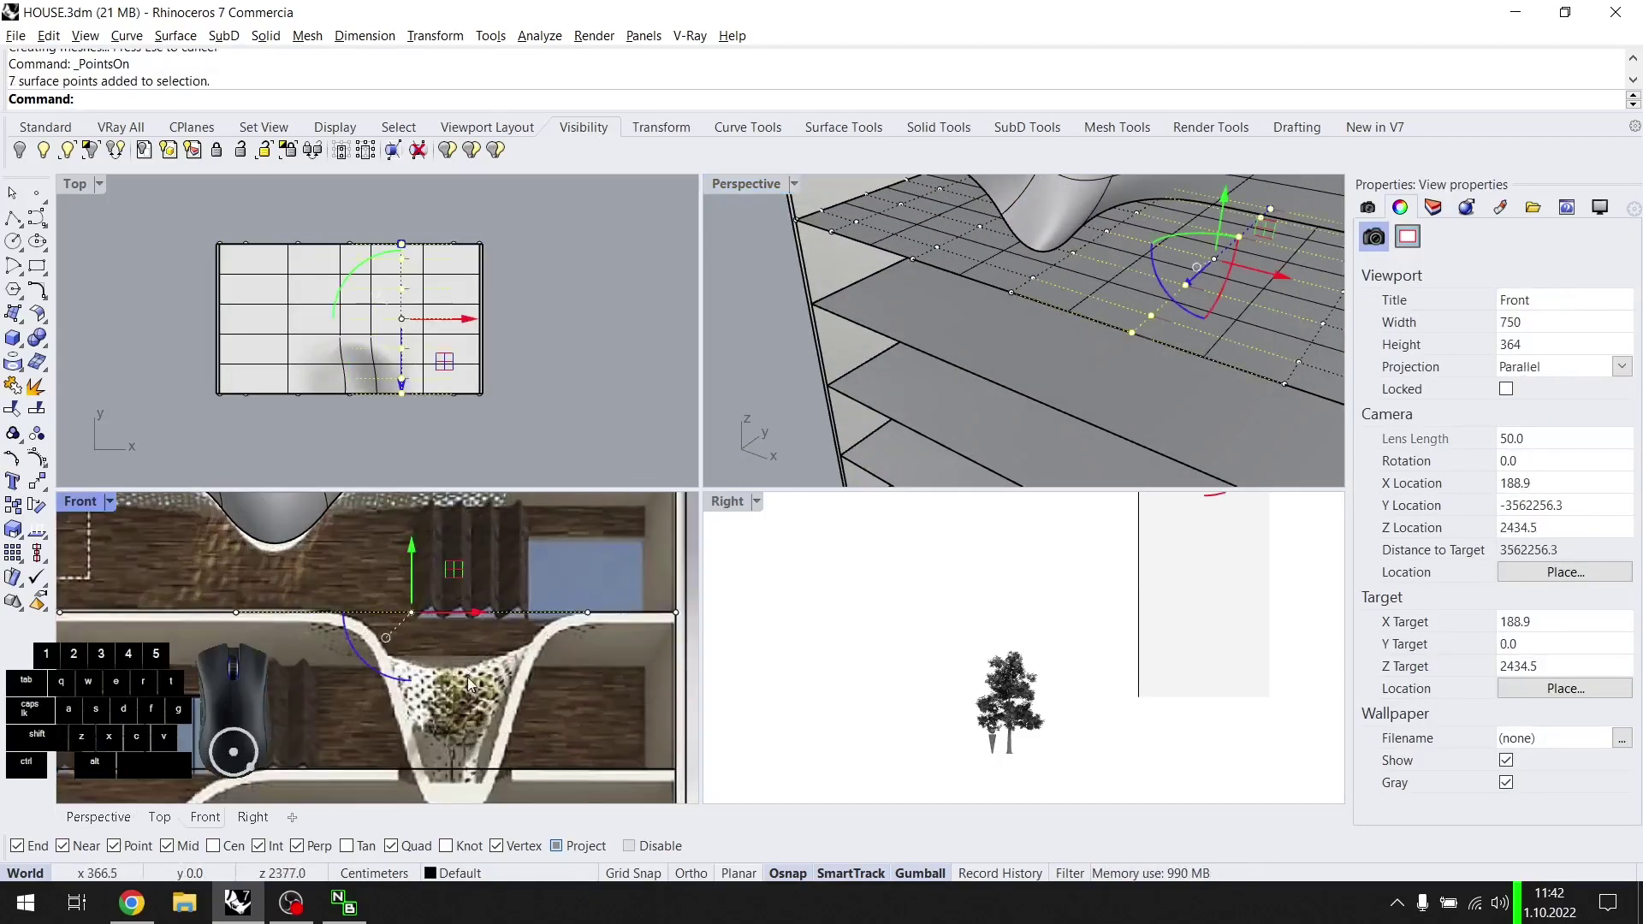
pyautogui.scroll(-4, 543, 530)
pyautogui.moveTo(522, 587); pyautogui.dragTo(492, 754)
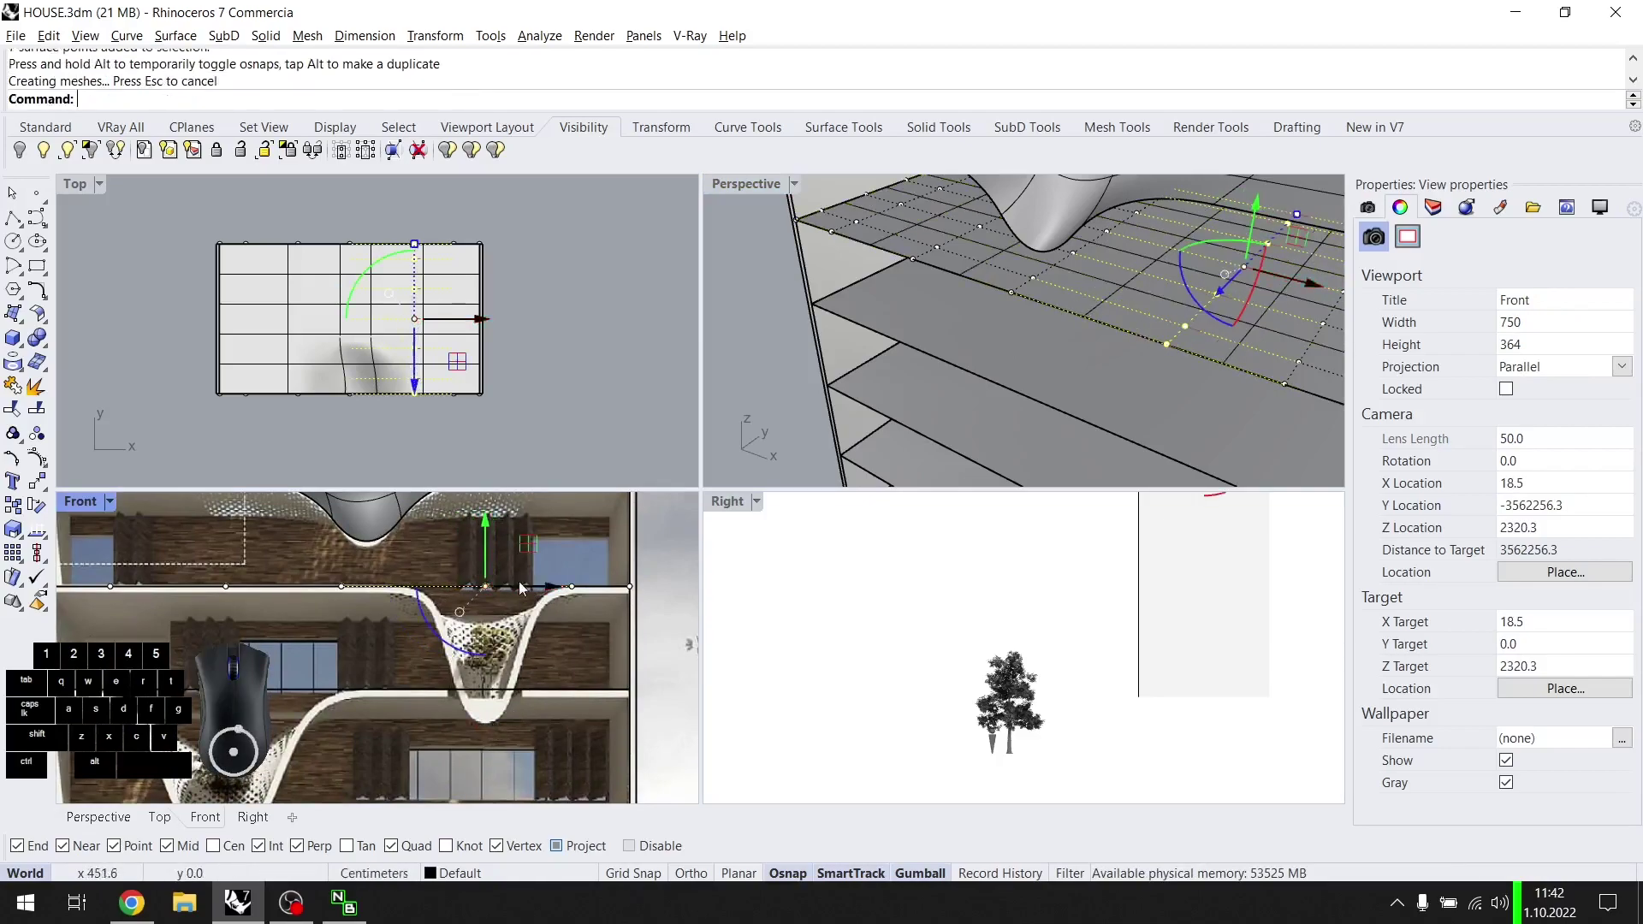
pyautogui.scroll(2, 439, 269)
# Limit the selection to the column's front control points and pull them down to form the floor's right-hand dip.
pyautogui.keyDown('ctrl'); pyautogui.moveTo(436, 329); pyautogui.dragTo(444, 420); pyautogui.keyUp('ctrl')
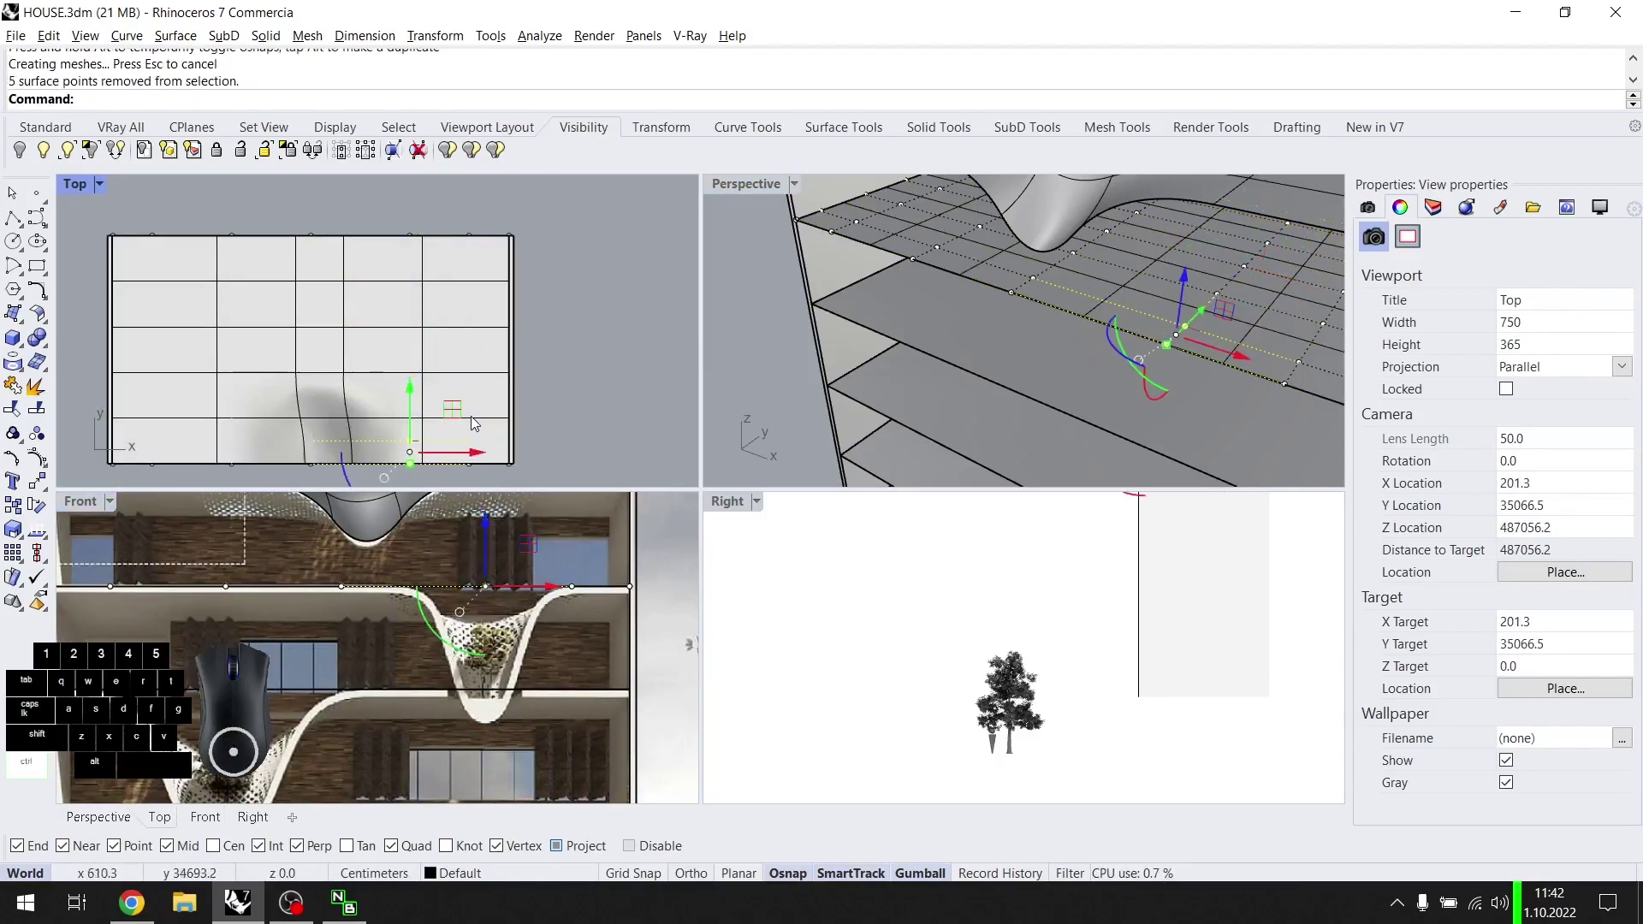
pyautogui.scroll(-5, 495, 665)
pyautogui.scroll(-6, 1015, 347)
pyautogui.moveTo(1018, 349)
pyautogui.mouseDown(button='right')
pyautogui.moveTo(1073, 317)
pyautogui.moveTo(1046, 349)
pyautogui.mouseUp(button='right')
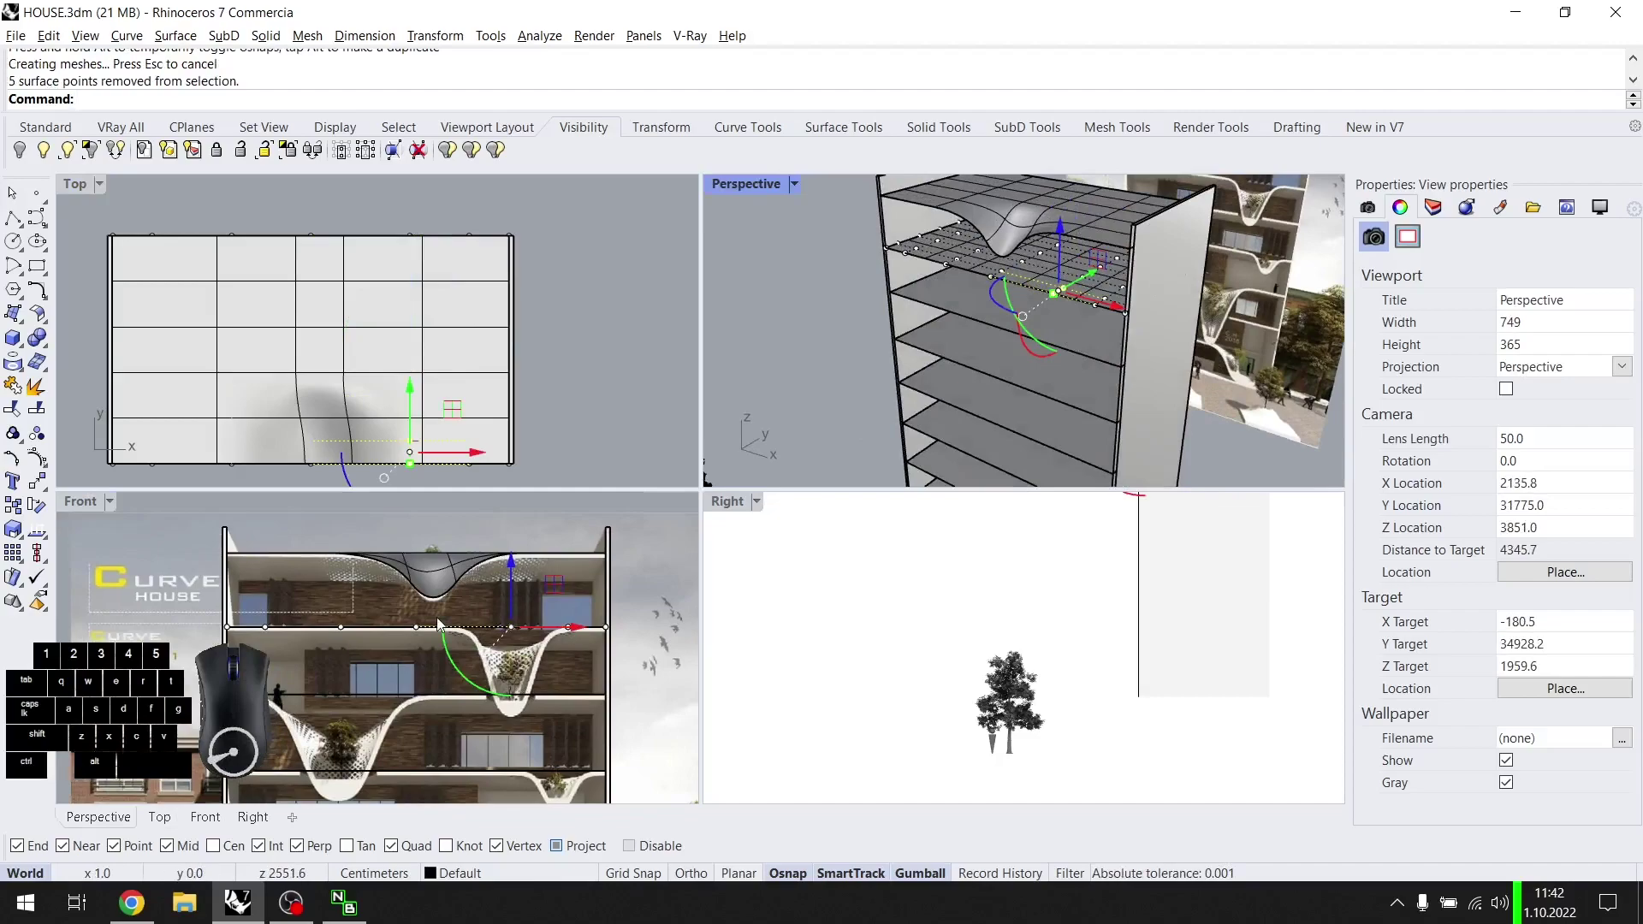
pyautogui.scroll(5, 469, 589)
pyautogui.moveTo(505, 589); pyautogui.dragTo(506, 674)
# Adjust the control-point column beside the right-hand dip and pull the front tip point further down toward the picture's curve.
pyautogui.moveTo(344, 615); pyautogui.dragTo(441, 710)
pyautogui.scroll(4, 511, 717)
pyautogui.moveTo(511, 718); pyautogui.dragTo(528, 655, button='right')
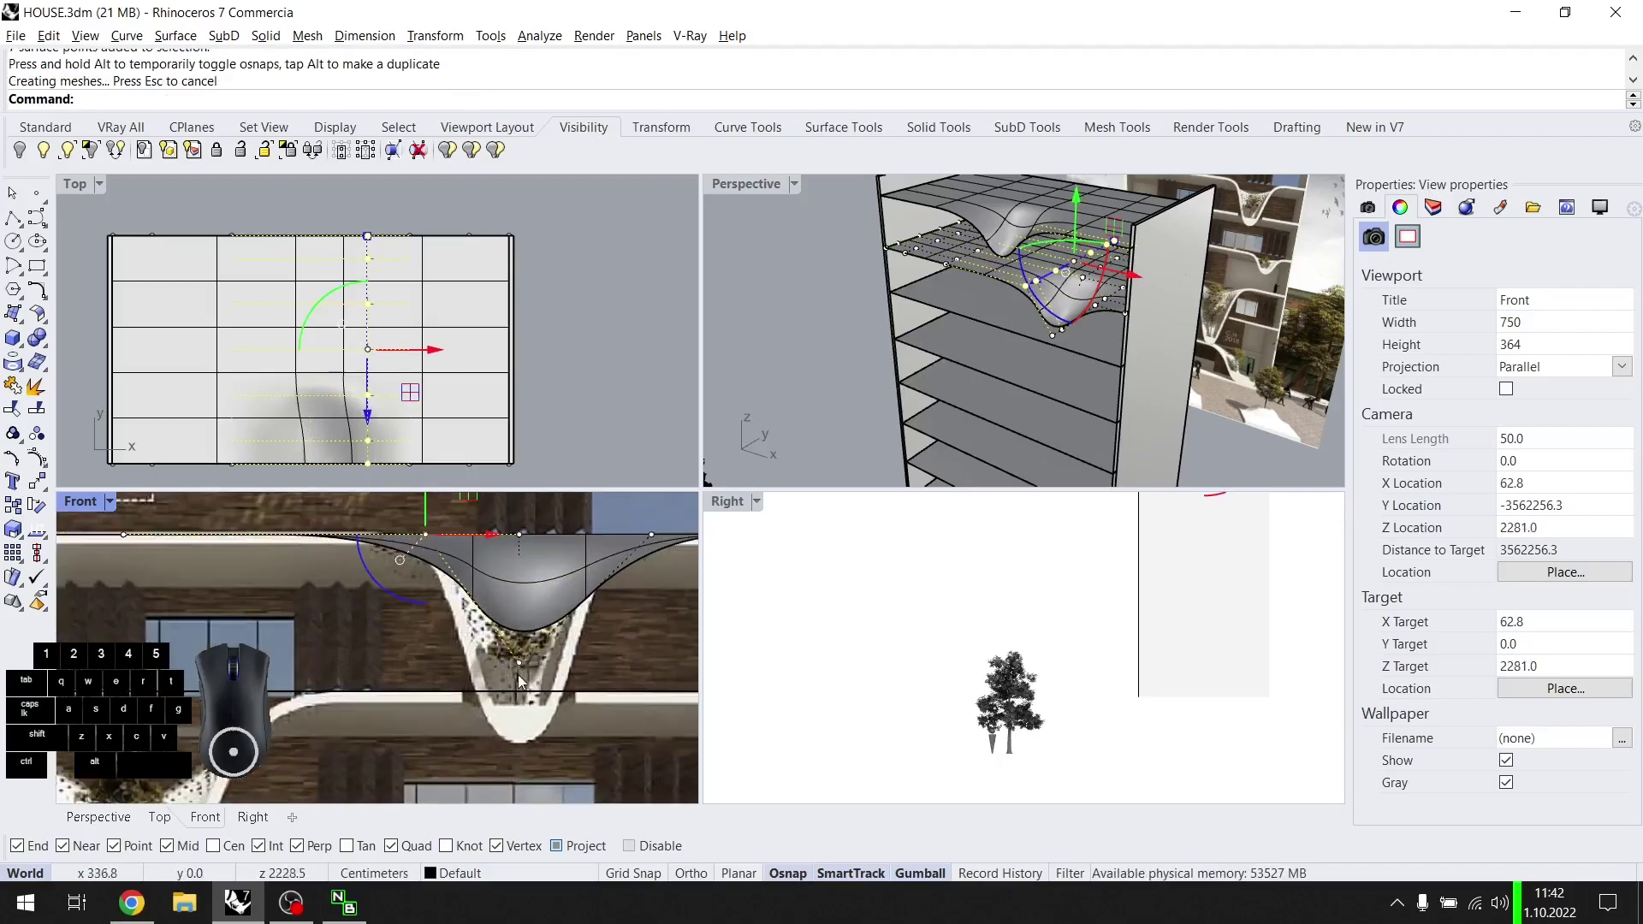
pyautogui.scroll(3, 1065, 342)
pyautogui.click(1050, 333)
pyautogui.moveTo(520, 599); pyautogui.dragTo(520, 716)
pyautogui.scroll(2, 543, 722)
pyautogui.moveTo(541, 722); pyautogui.dragTo(517, 661, button='right')
pyautogui.scroll(-2, 465, 651)
# Fine-tune the right-hand dip's tip and neighbouring control points to the picture's outline, and end the point editing.
pyautogui.moveTo(501, 569); pyautogui.dragTo(495, 629)
pyautogui.moveTo(1046, 344); pyautogui.dragTo(1026, 314, button='right')
pyautogui.scroll(2, 491, 620)
pyautogui.moveTo(394, 728); pyautogui.dragTo(465, 594, button='right')
pyautogui.moveTo(455, 681); pyautogui.dragTo(532, 621)
pyautogui.moveTo(495, 584); pyautogui.dragTo(500, 657, button='right')
pyautogui.moveTo(582, 734); pyautogui.dragTo(583, 736)
pyautogui.scroll(-8, 623, 575)
pyautogui.moveTo(623, 575); pyautogui.dragTo(541, 653, button='right')
pyautogui.moveTo(955, 350); pyautogui.dragTo(1098, 302, button='right')
pyautogui.press('Escape')
pyautogui.press('Escape')
pyautogui.scroll(-8, 1194, 323)
pyautogui.scroll(4, 1023, 327)
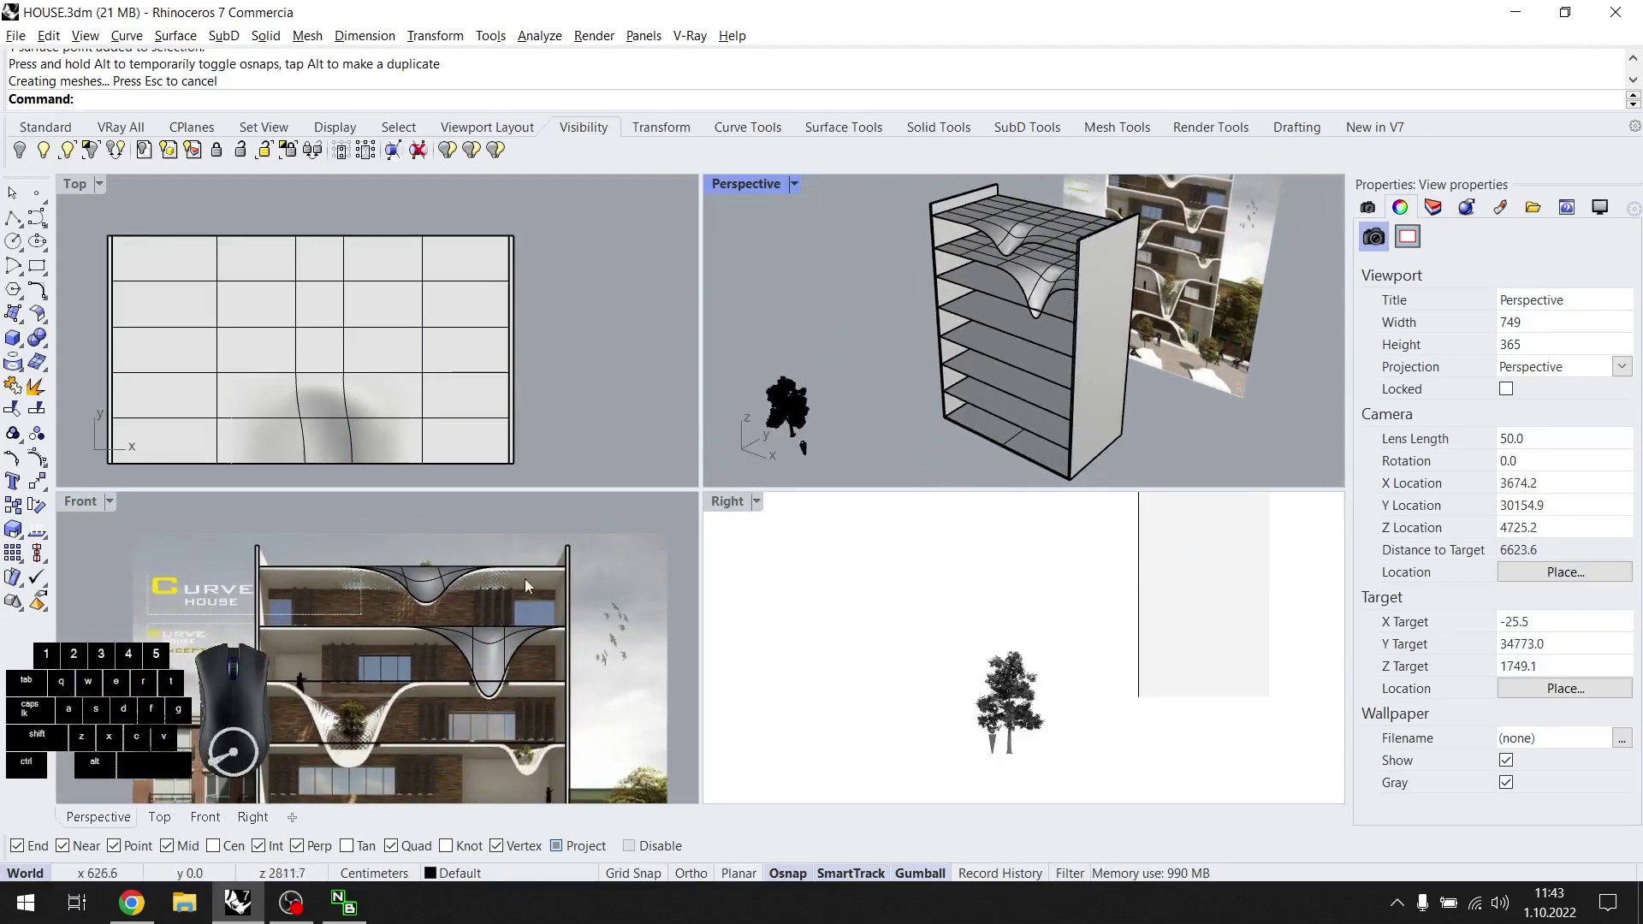
# Hide the roof surface to expose the floor with the right-hand dip.
pyautogui.scroll(2, 376, 683)
pyautogui.click(366, 683)
pyautogui.scroll(-2, 393, 390)
pyautogui.moveTo(393, 390); pyautogui.dragTo(455, 307, button='right')
pyautogui.keyDown('shift'); pyautogui.click(1017, 223); pyautogui.keyUp('shift')
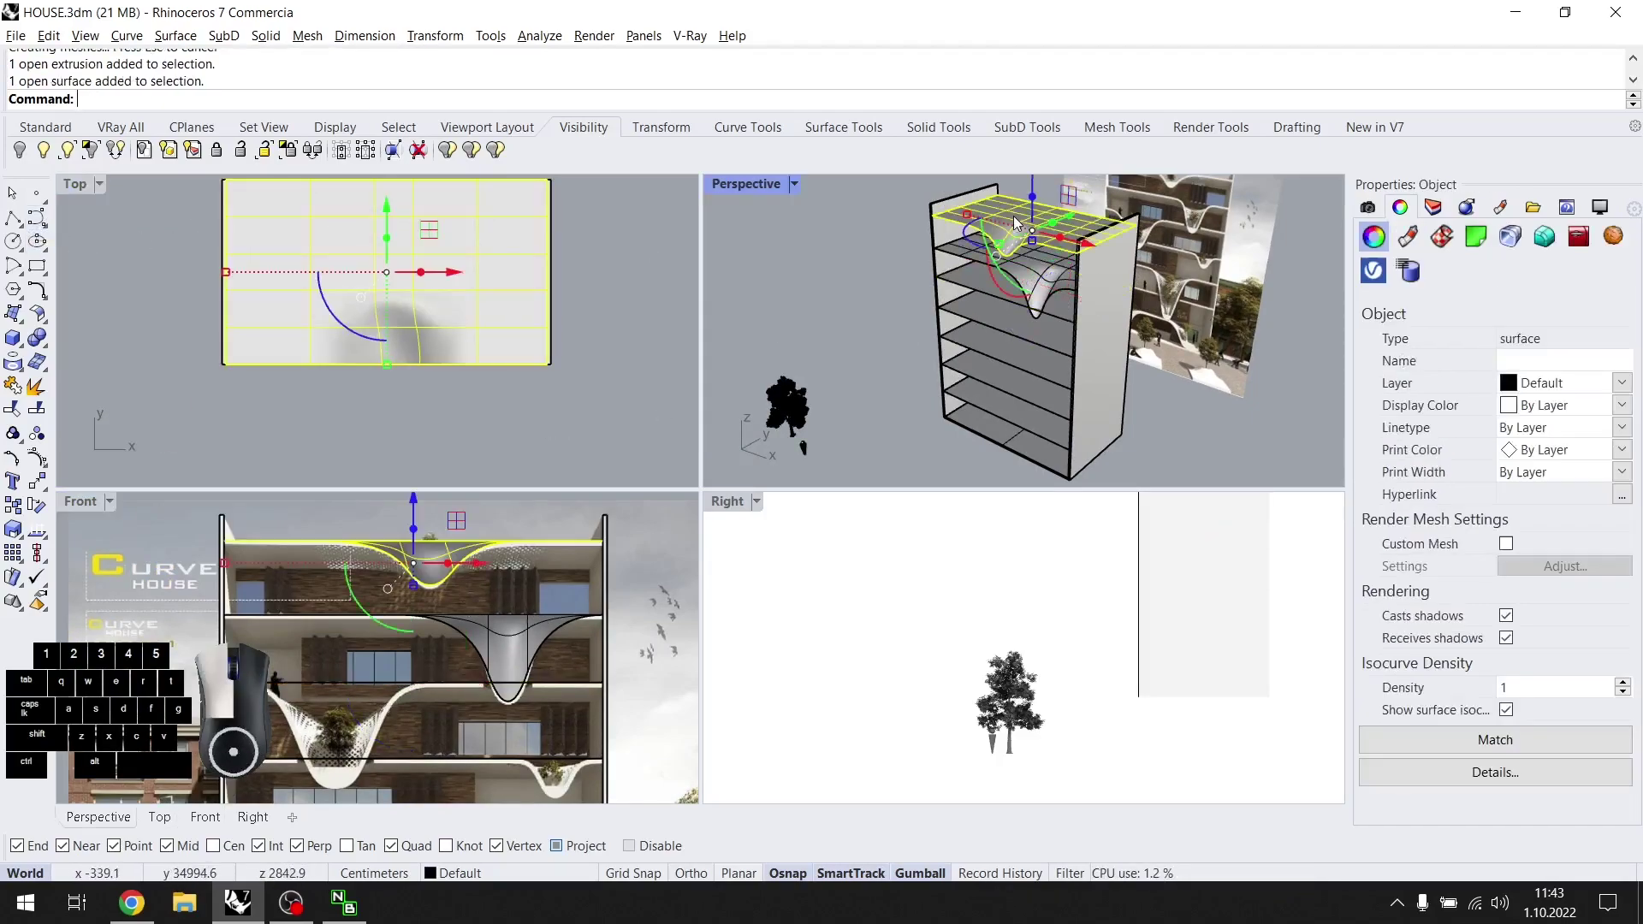
pyautogui.press('Return')
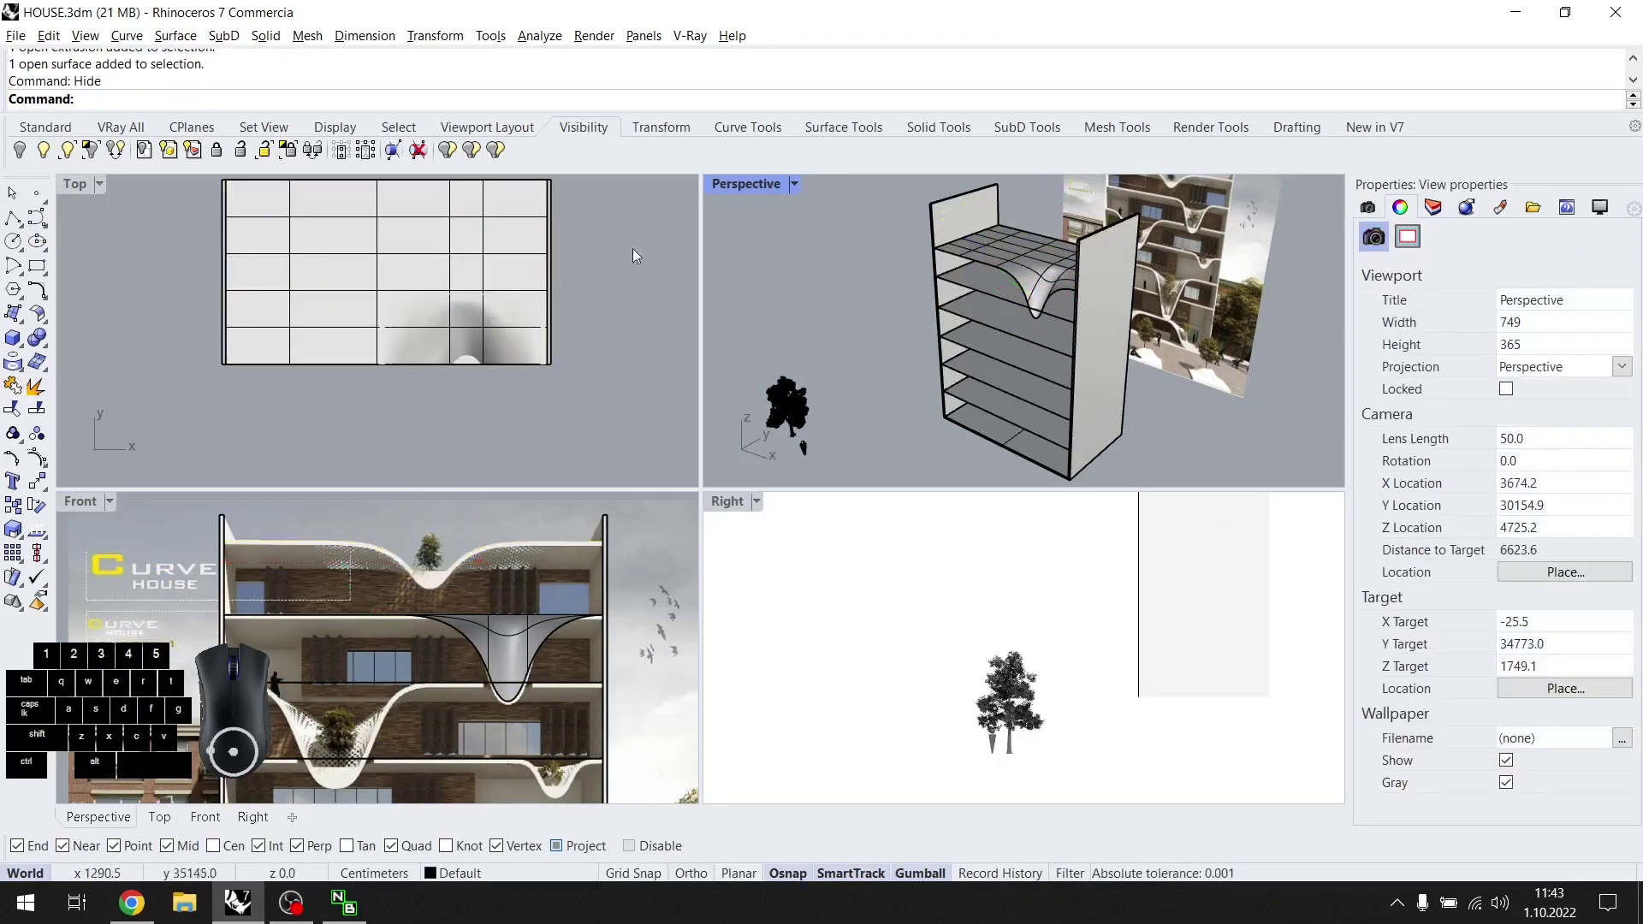
# Draw a circle of about 134 cm radius in plan, centred where the dip crosses the front edge of the floor below.
pyautogui.click(13, 241)
pyautogui.scroll(2, 488, 359)
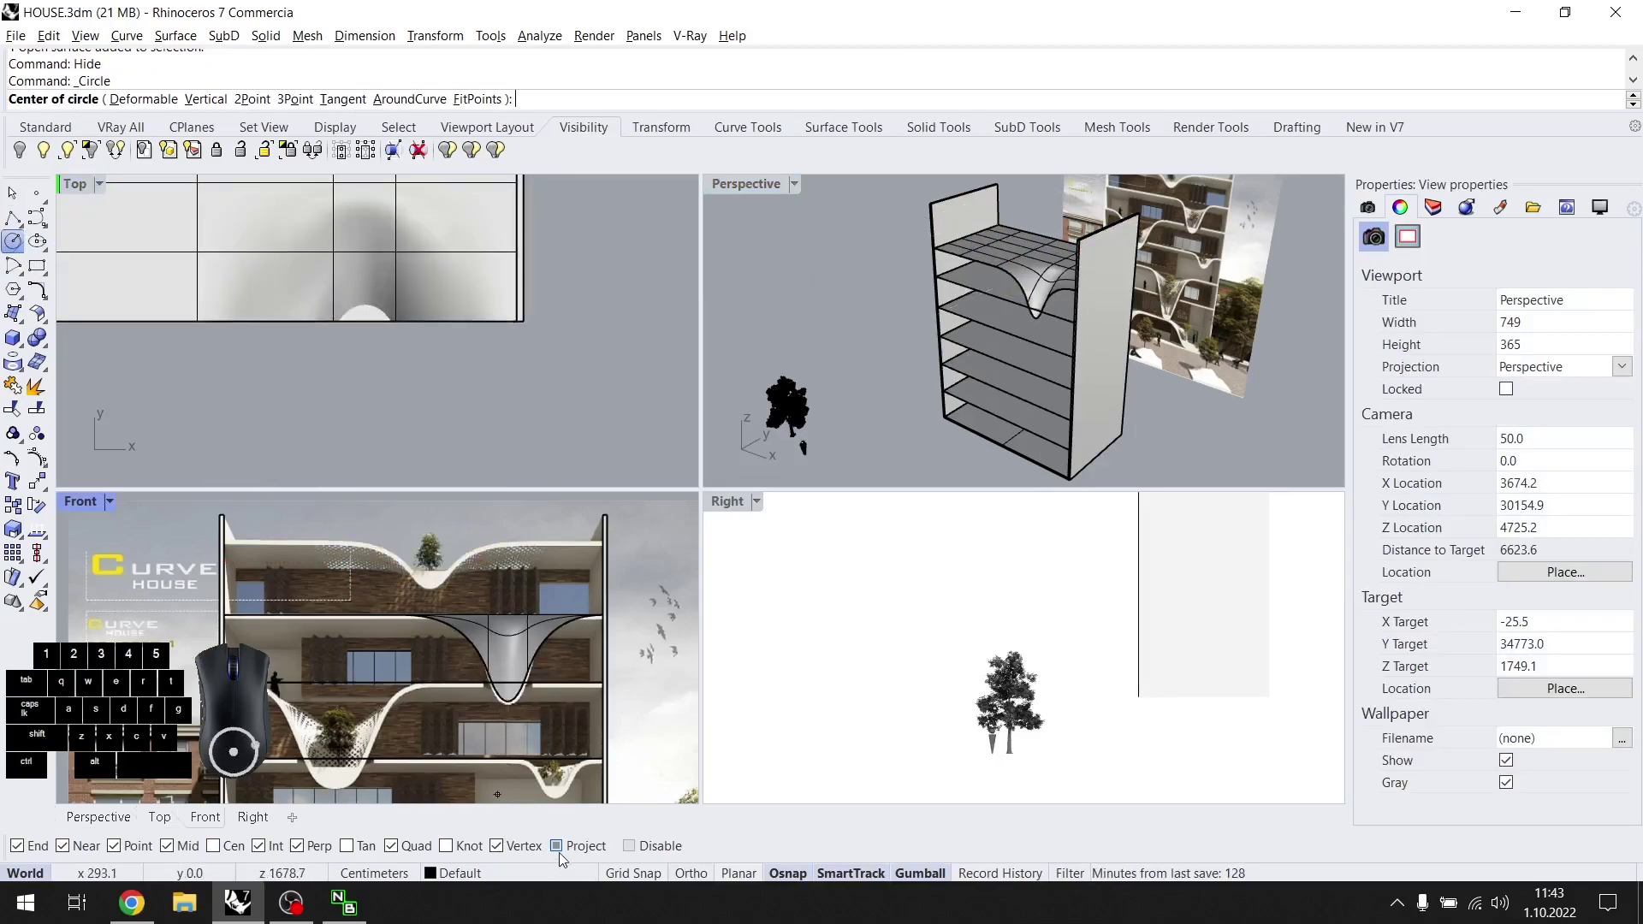
pyautogui.click(363, 322)
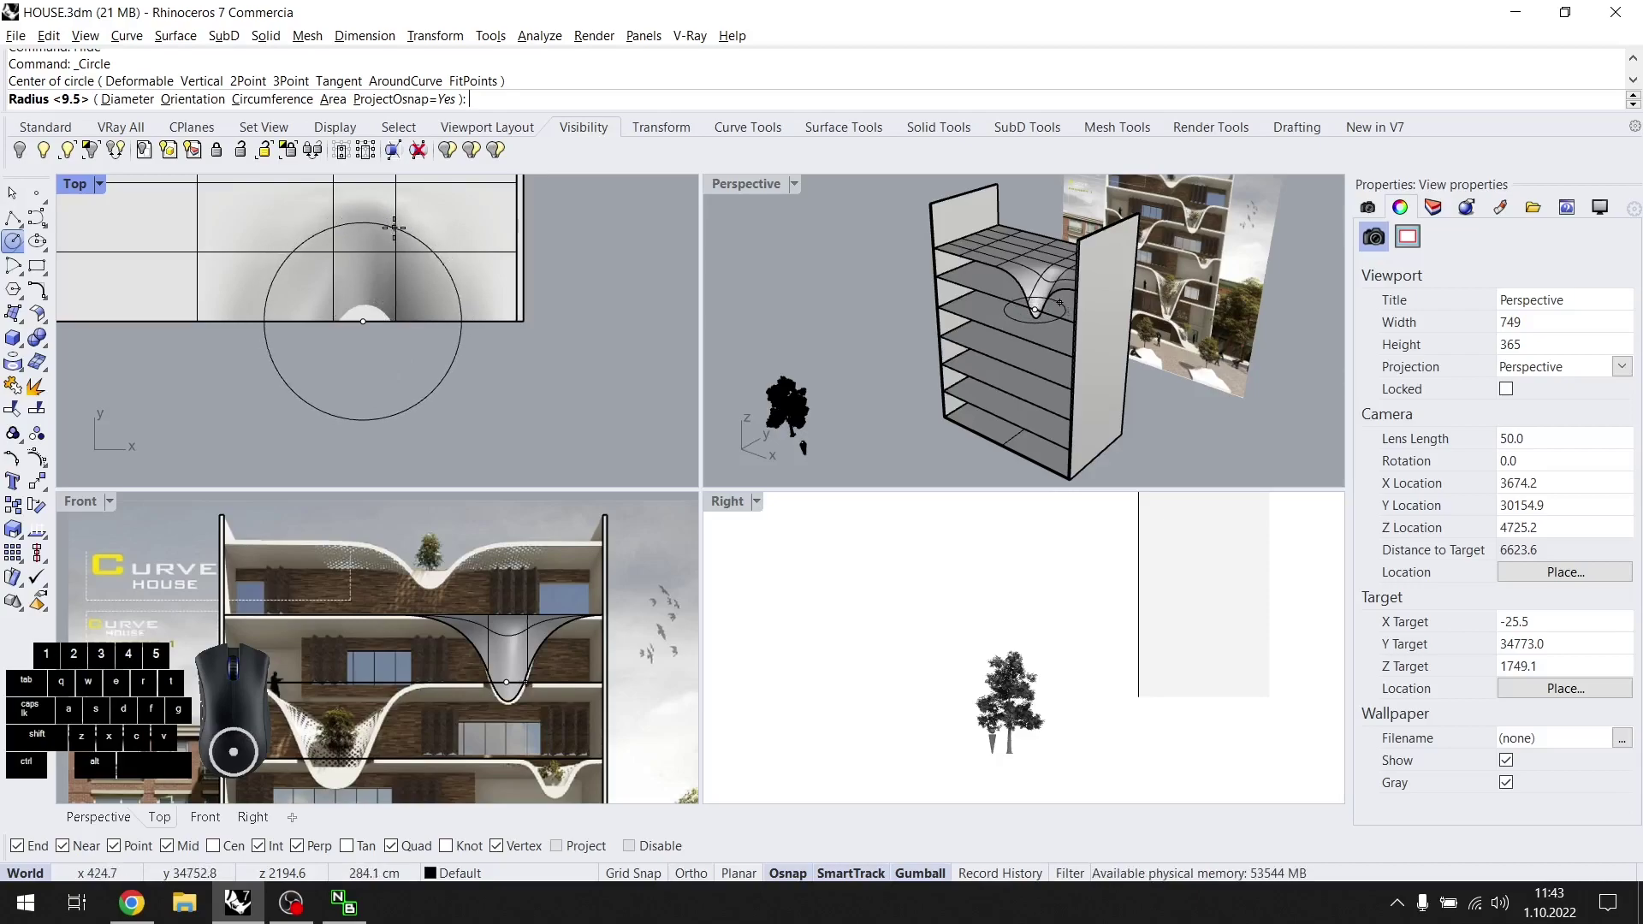
pyautogui.scroll(8, 490, 641)
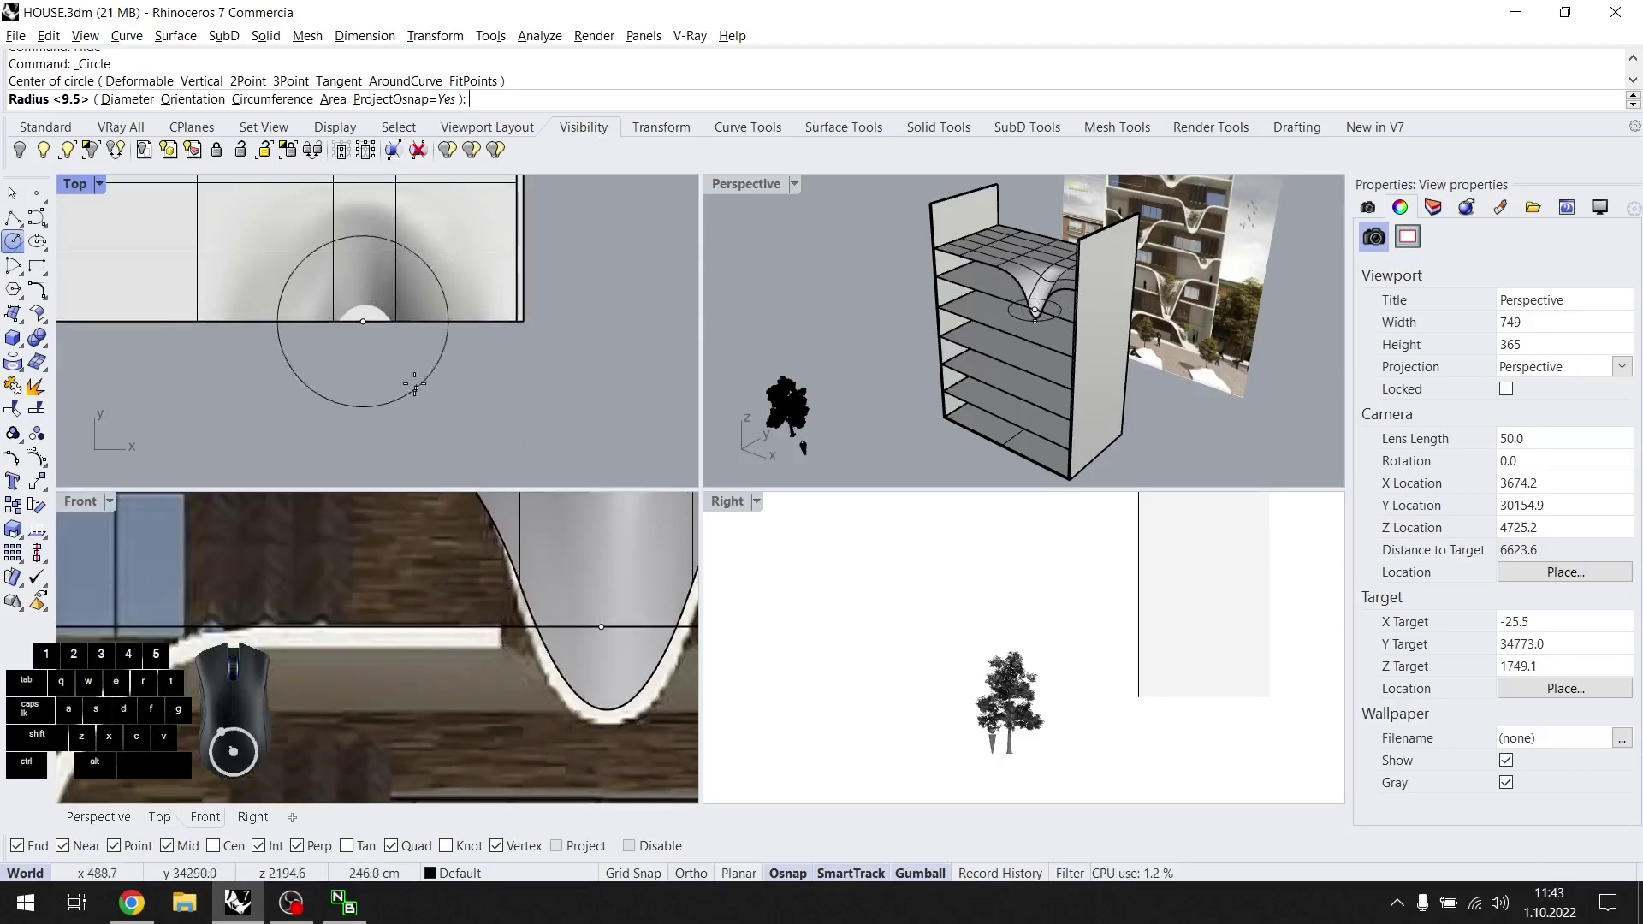
pyautogui.scroll(-3, 328, 370)
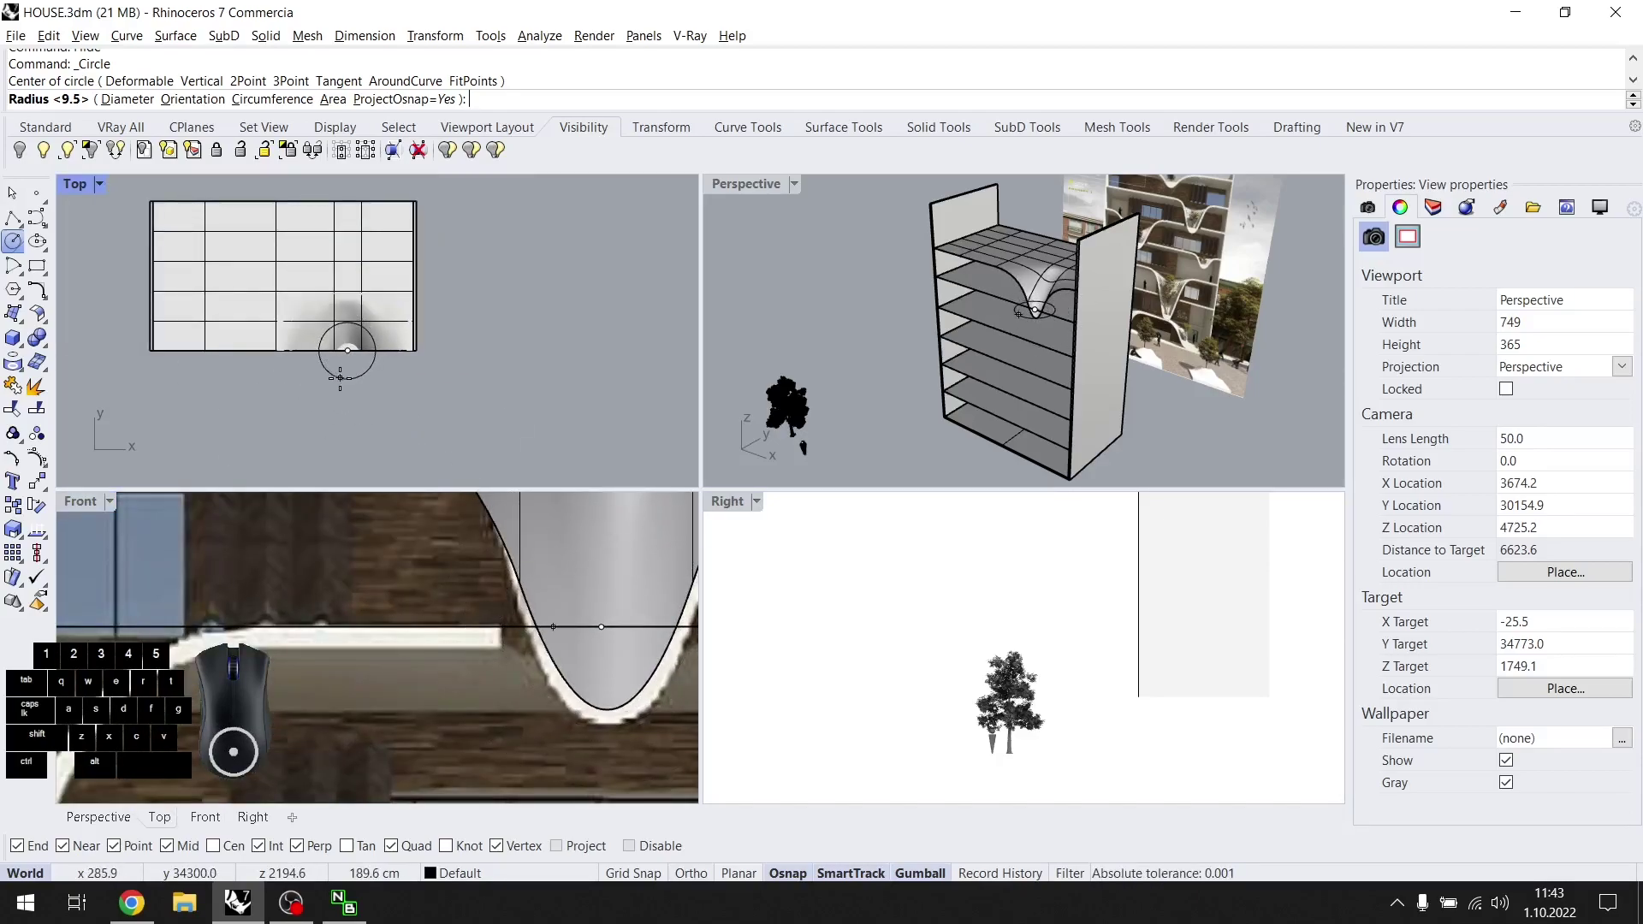
pyautogui.scroll(3, 335, 375)
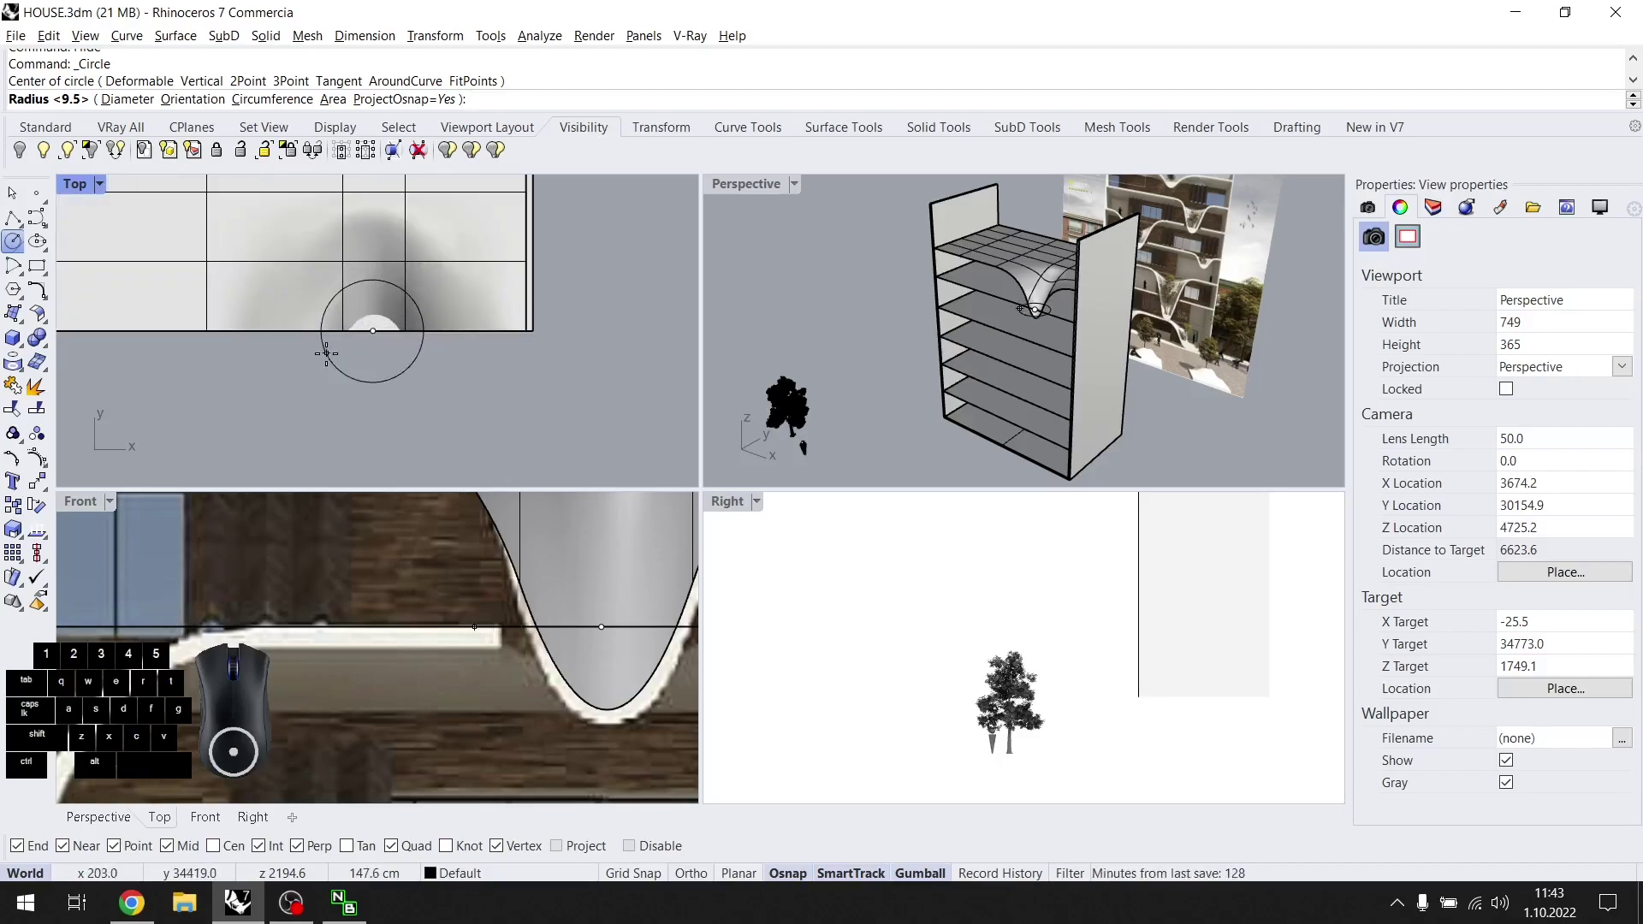
pyautogui.click(334, 359)
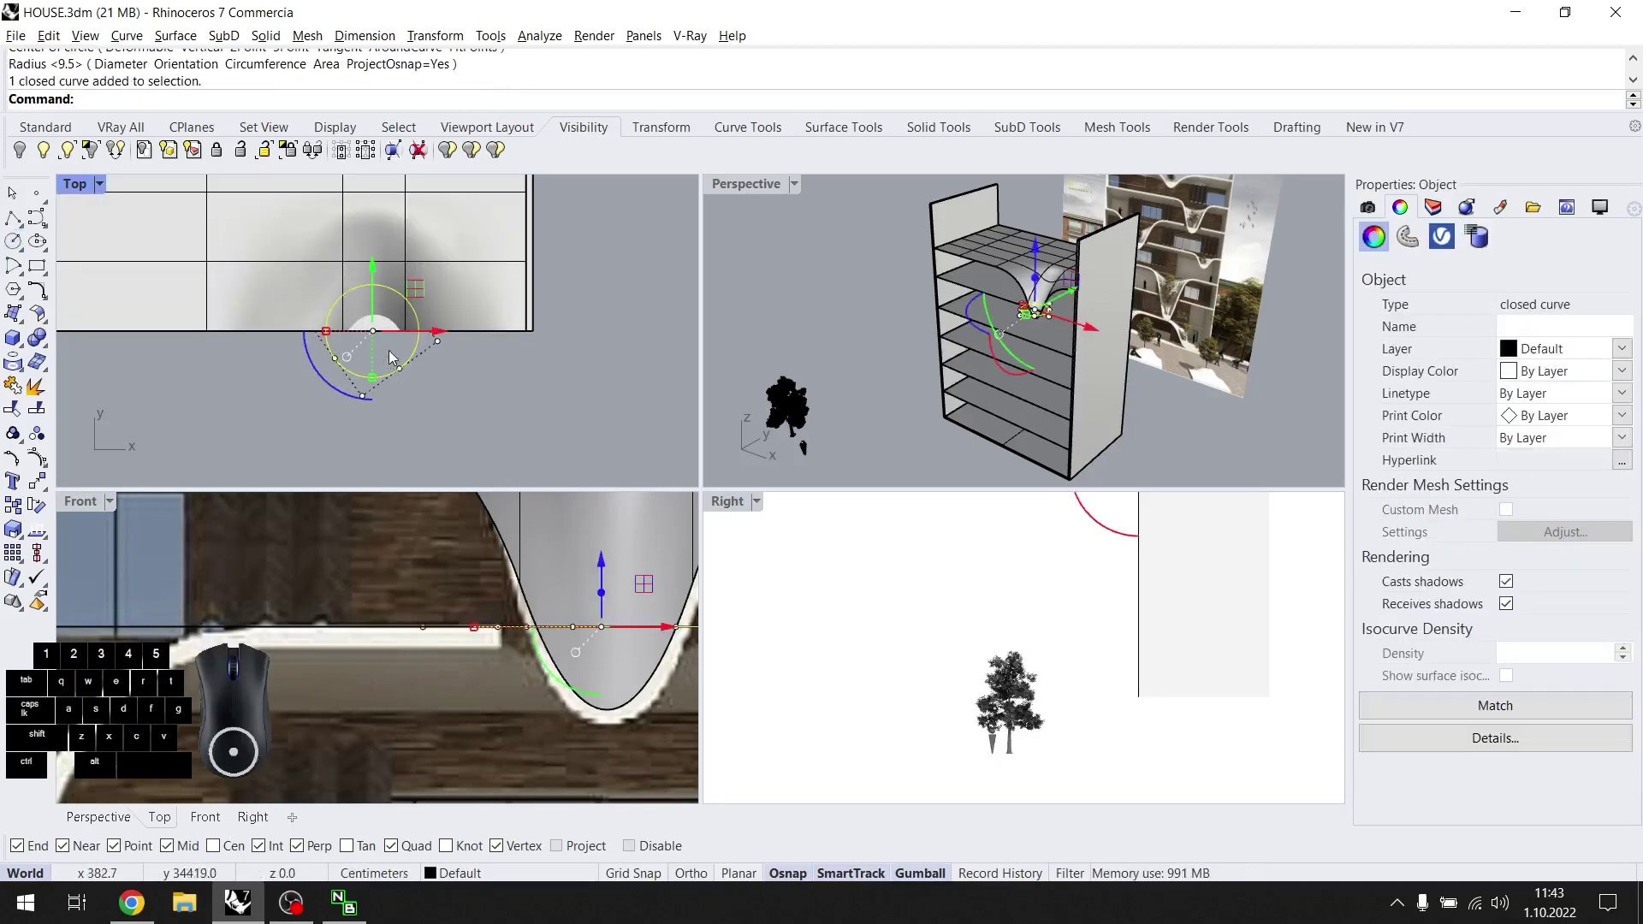
# Trim away the part of the lower floor inside the circle, and delete the circle.
pyautogui.press('Return')
pyautogui.scroll(5, 959, 342)
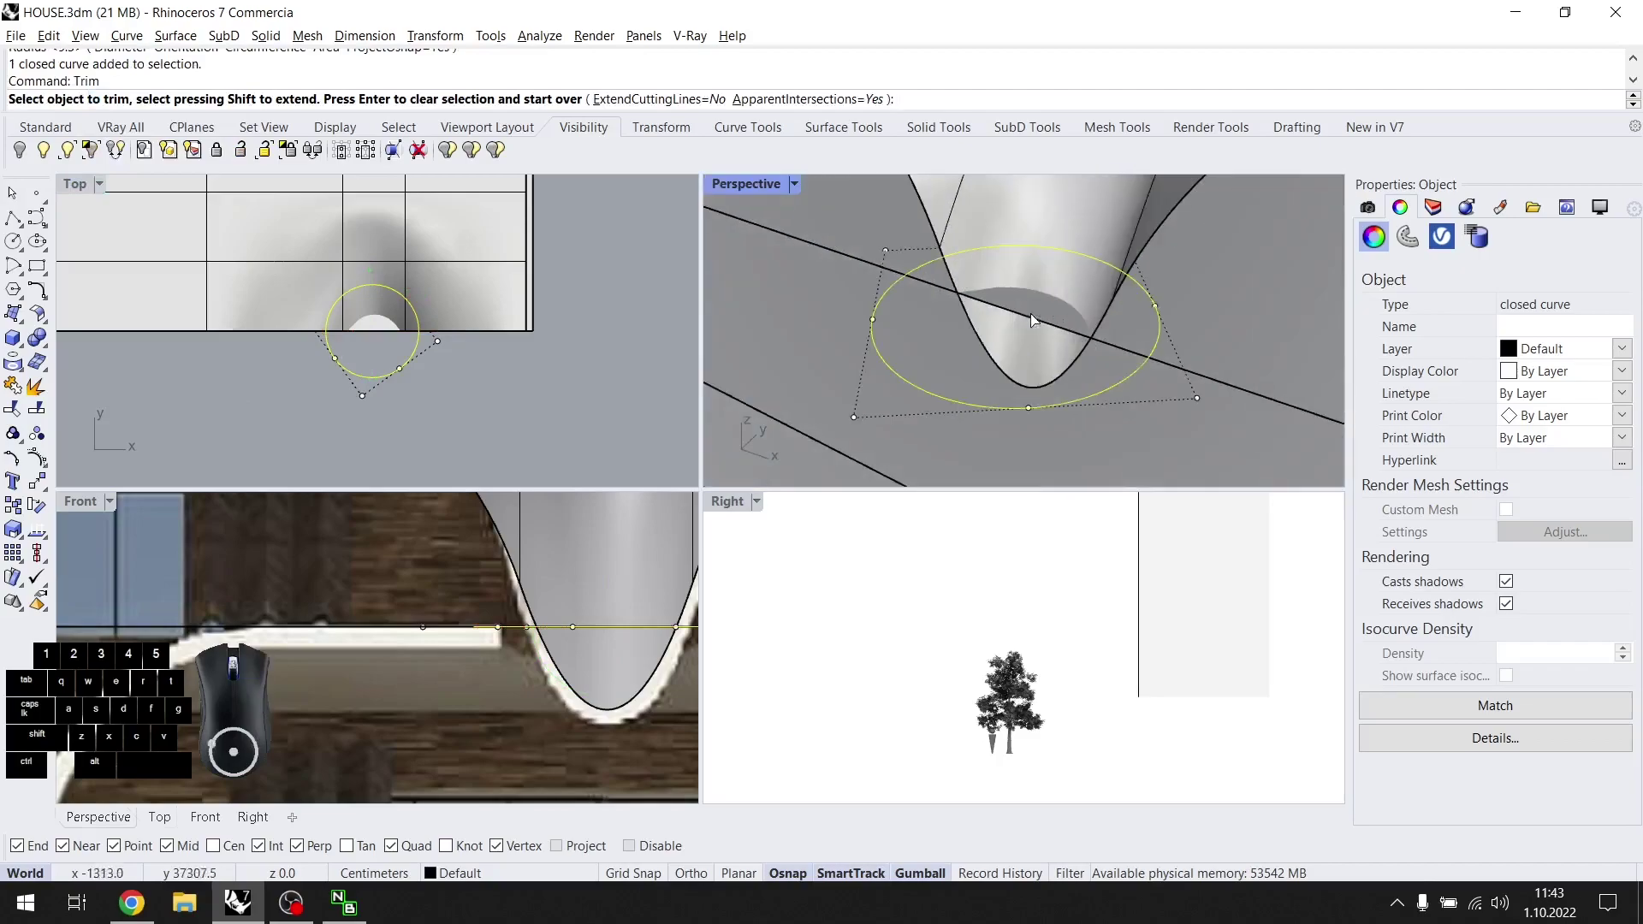
pyautogui.scroll(-5, 934, 291)
pyautogui.press('Escape')
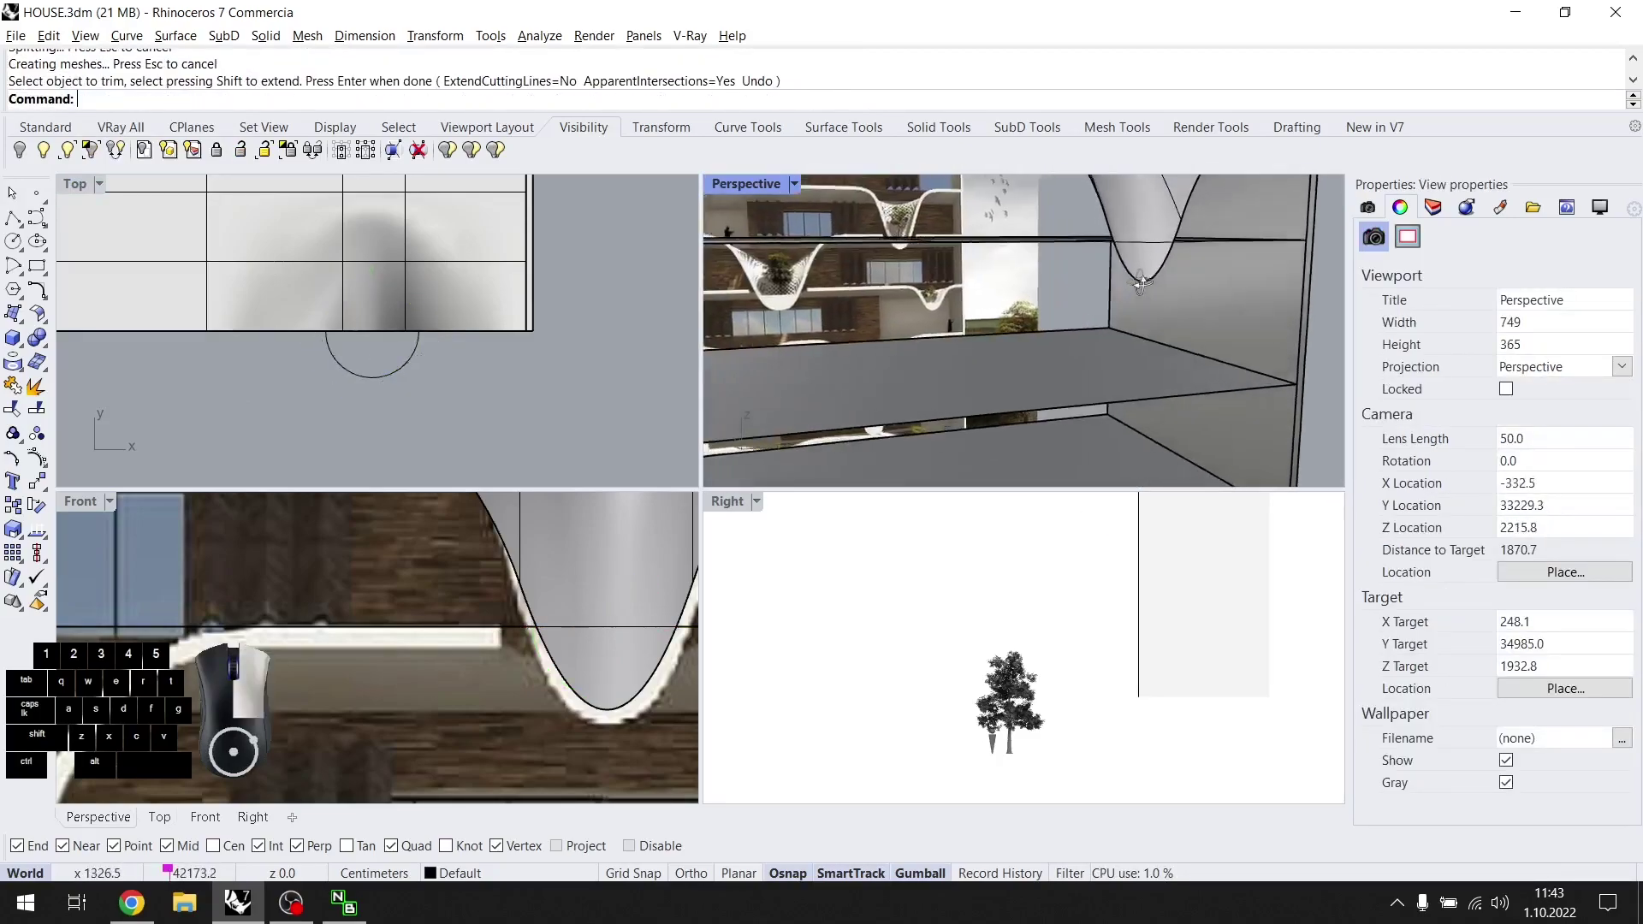
pyautogui.click(1140, 342)
pyautogui.scroll(-3, 1122, 346)
pyautogui.press('Delete')
# Set the Perspective viewport's display mode to Rendered.
pyautogui.scroll(2, 1071, 356)
pyautogui.scroll(1, 1071, 298)
pyautogui.click(1072, 306)
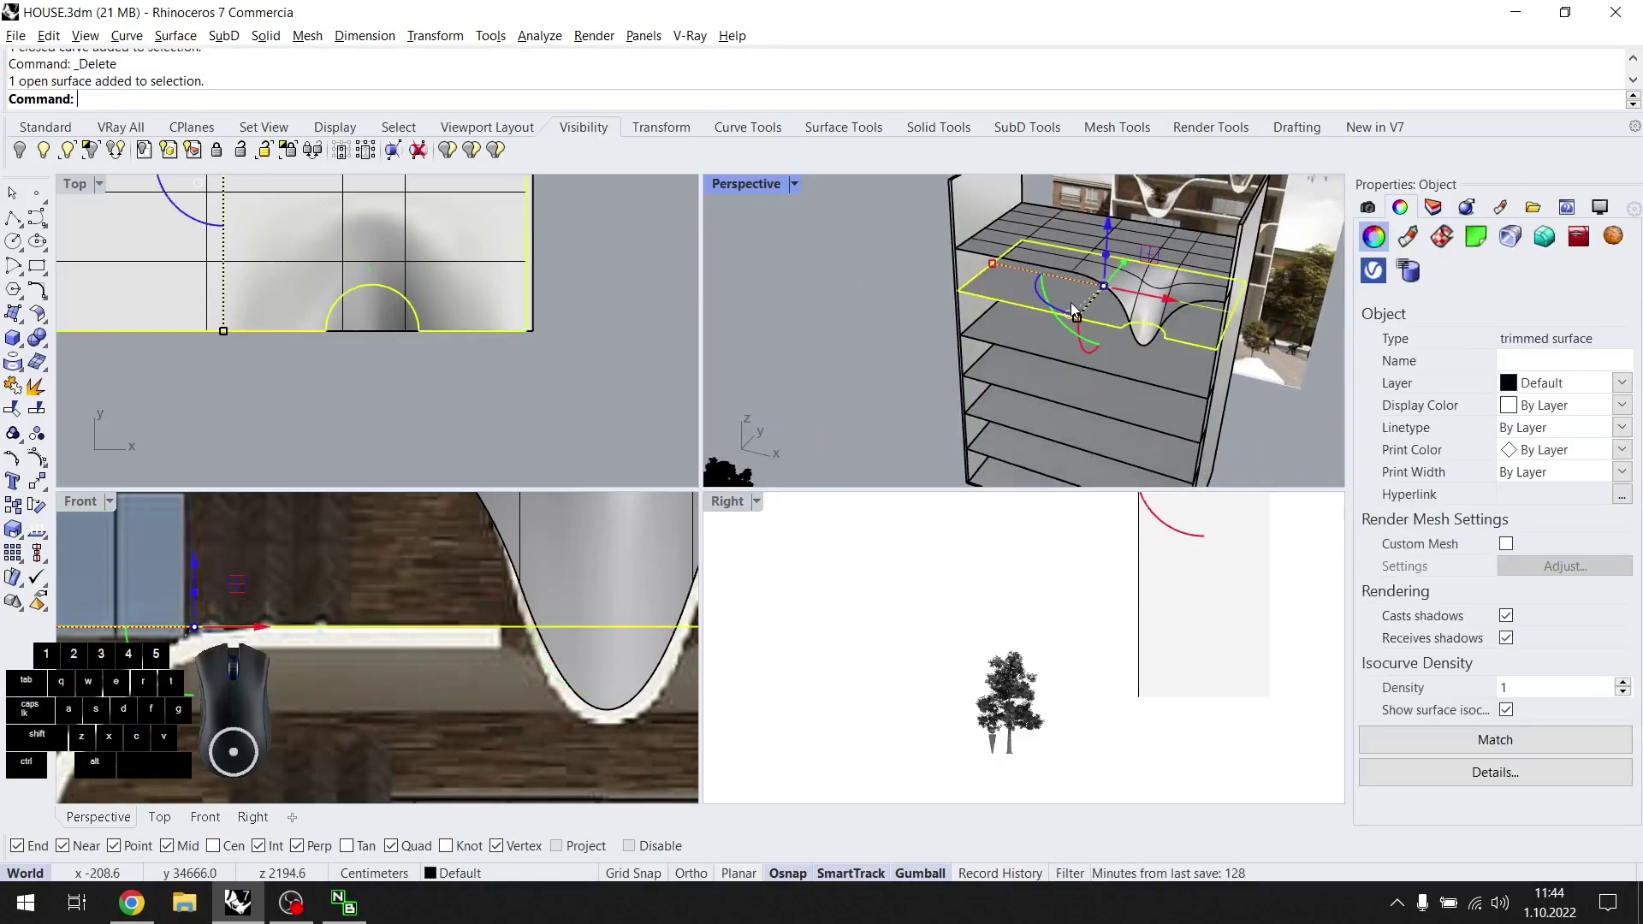
pyautogui.scroll(-5, 1134, 341)
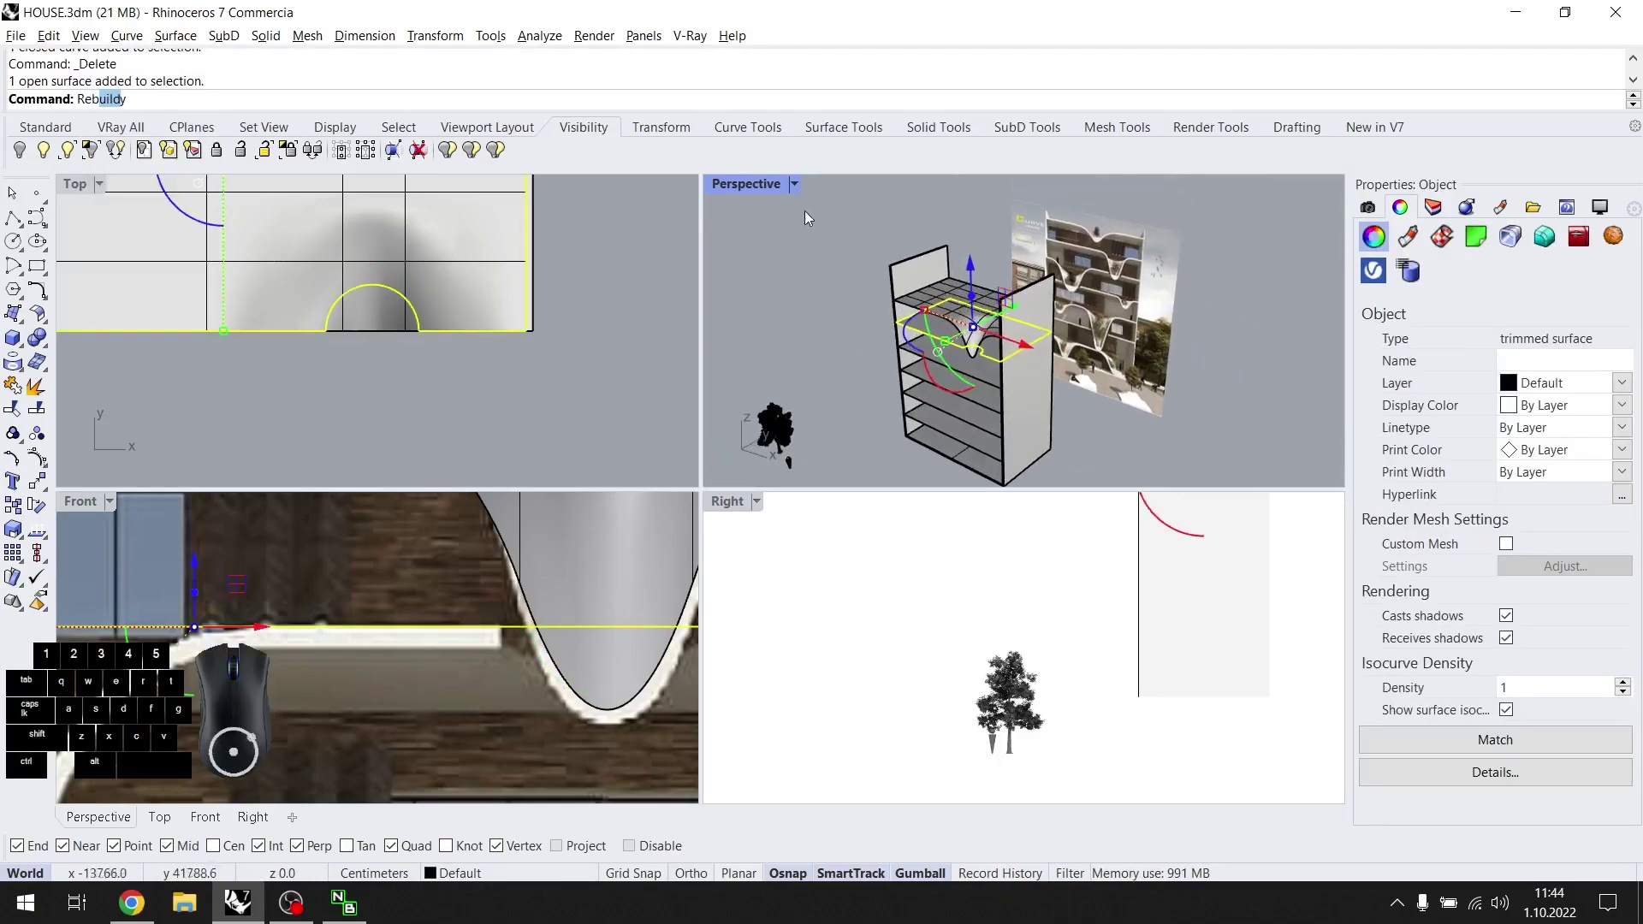
pyautogui.click(795, 184)
pyautogui.click(867, 268)
pyautogui.scroll(4, 1019, 347)
pyautogui.moveTo(1020, 349); pyautogui.dragTo(1061, 352, button='right')
pyautogui.scroll(-4, 1061, 353)
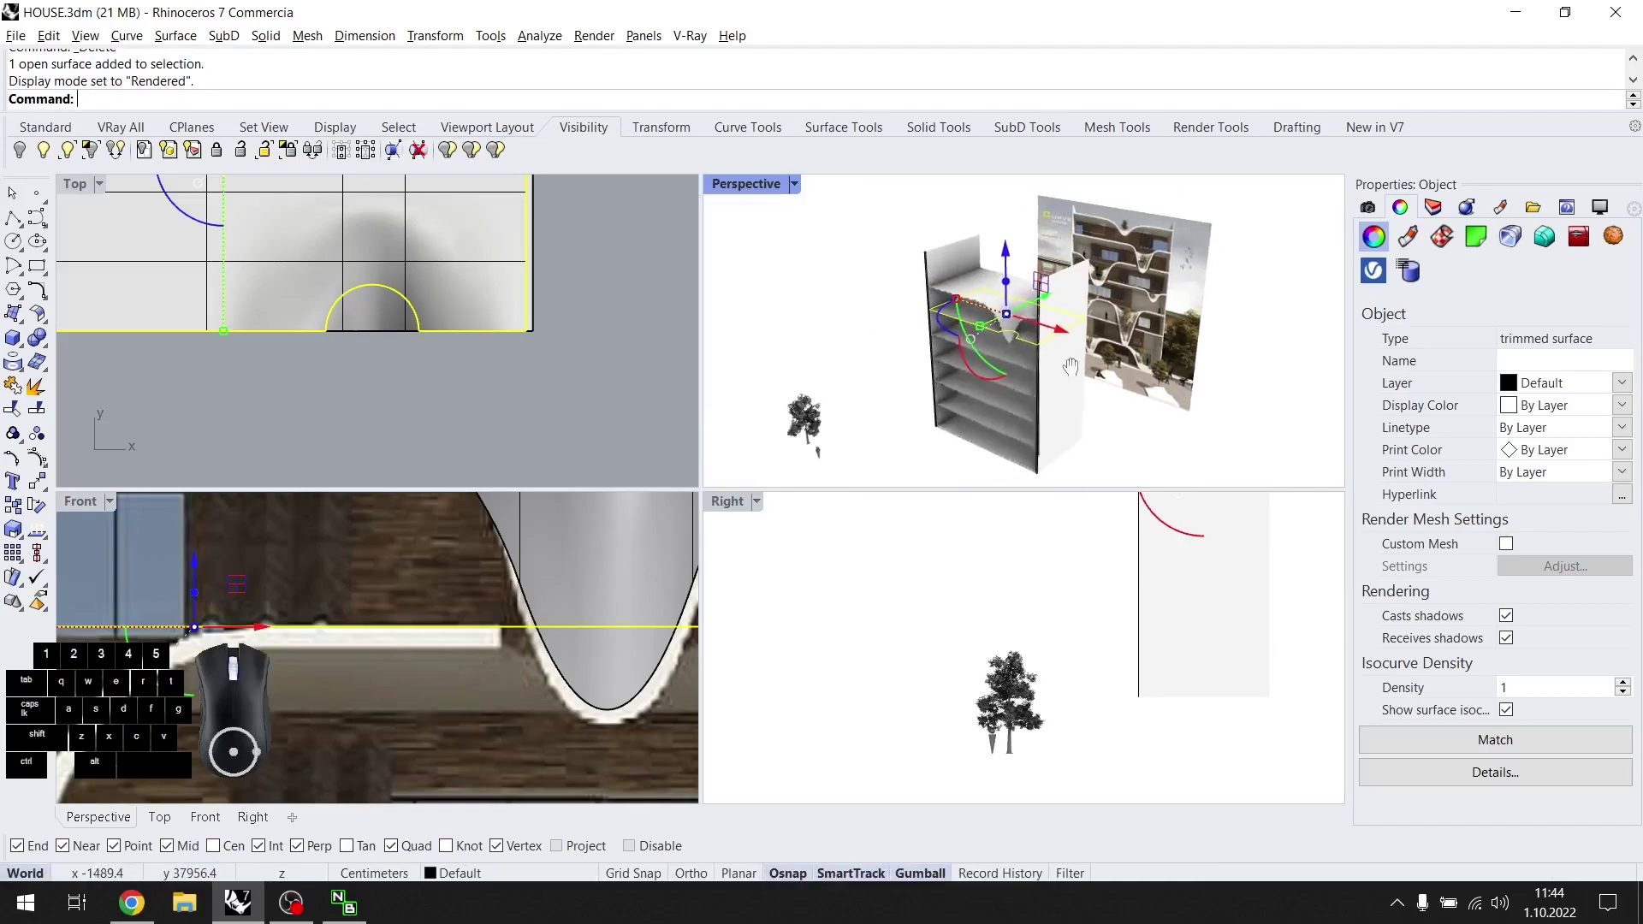
pyautogui.click(848, 349)
# Bring back only the hidden roof surface.
pyautogui.click(67, 150)
pyautogui.click(998, 290)
pyautogui.rightClick(1003, 291)
pyautogui.moveTo(1029, 310); pyautogui.dragTo(1026, 353, button='right')
pyautogui.scroll(2, 1044, 343)
pyautogui.scroll(-2, 1044, 344)
pyautogui.scroll(-8, 489, 652)
# Rebuild the trimmed floor with 7 points and degree 2 in both U and V, and show its control points.
pyautogui.click(260, 638)
pyautogui.write('rebuild')
pyautogui.press('Return')
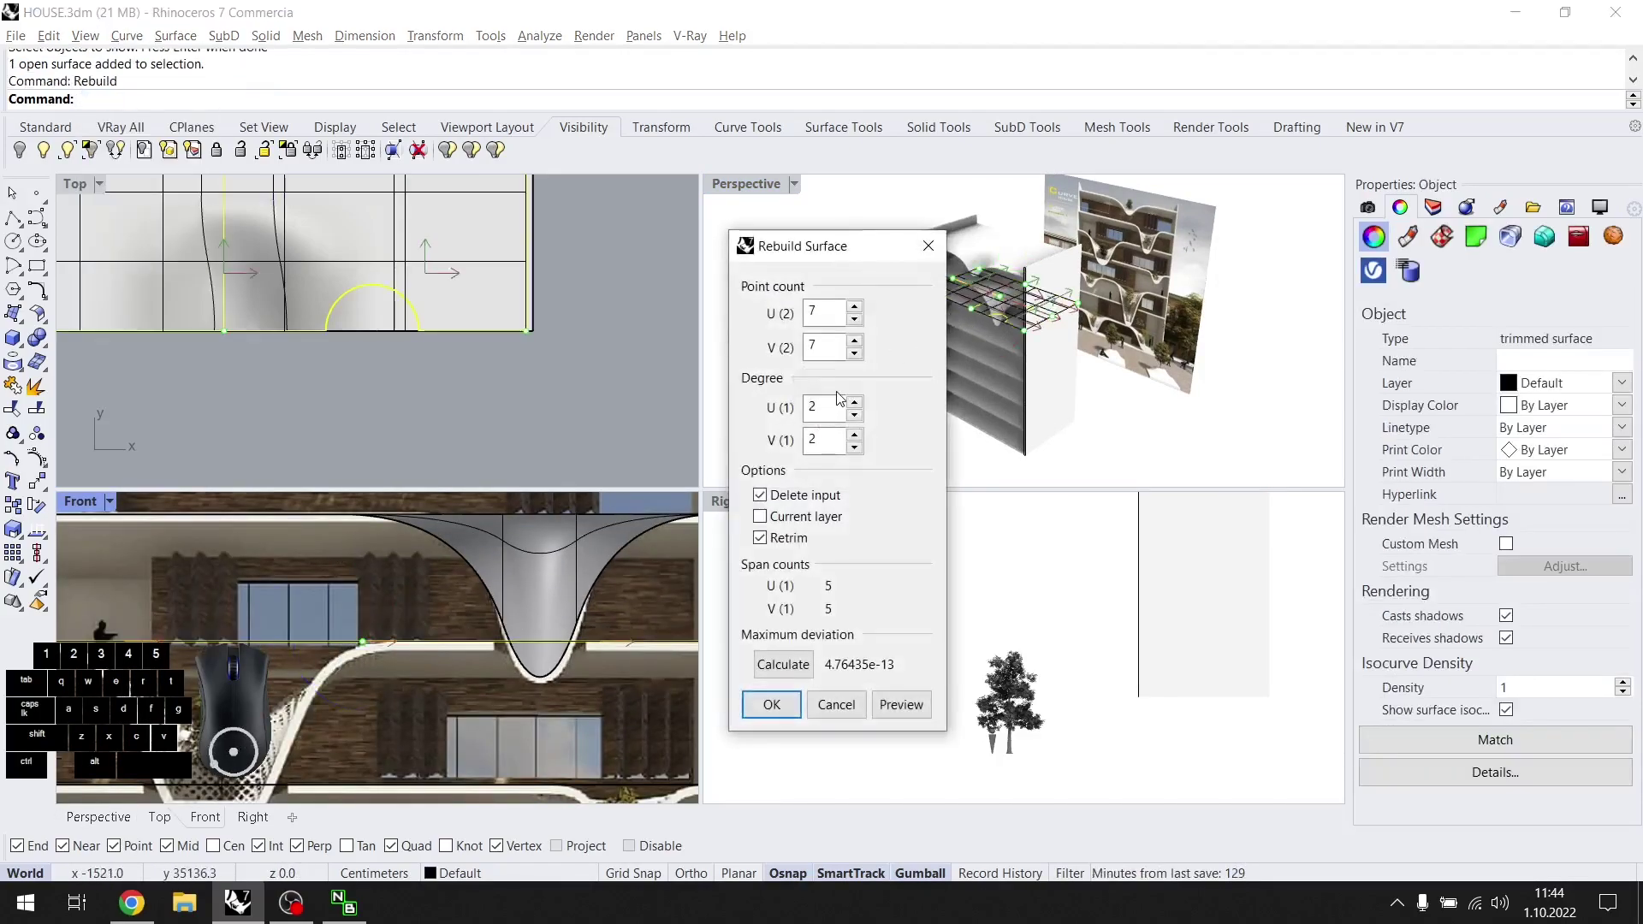
pyautogui.click(771, 704)
pyautogui.scroll(3, 385, 677)
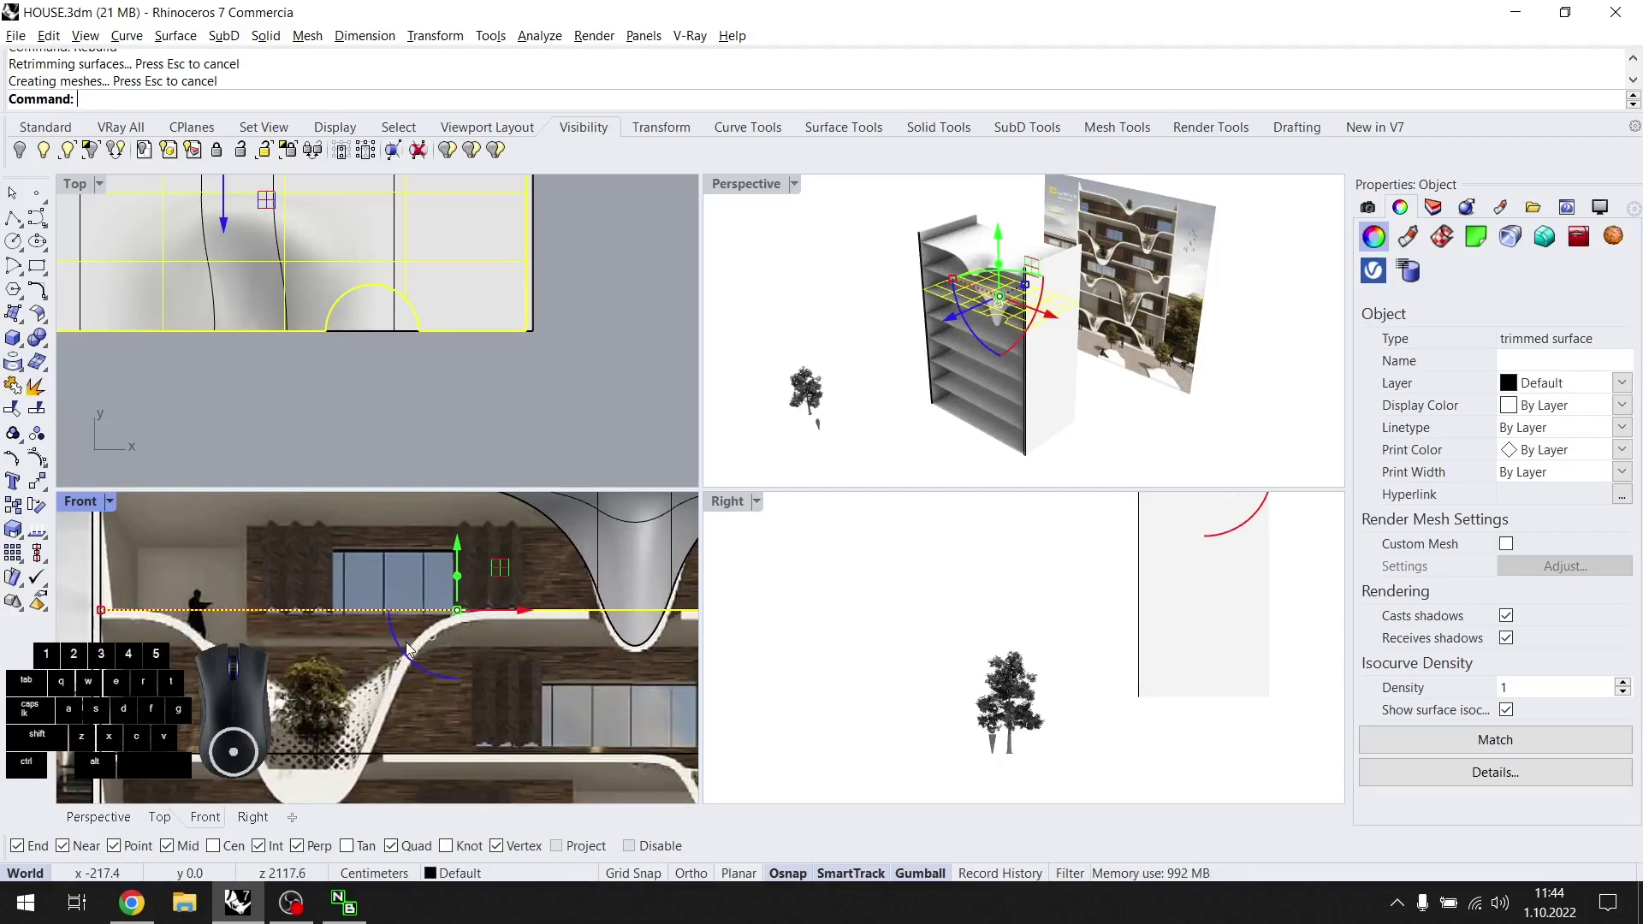
pyautogui.press('F10')
# Try lowering the entire control-point column over the picture's left-hand dip, and undo that move.
pyautogui.scroll(-2, 378, 634)
pyautogui.scroll(4, 379, 630)
pyautogui.moveTo(369, 592); pyautogui.dragTo(389, 789)
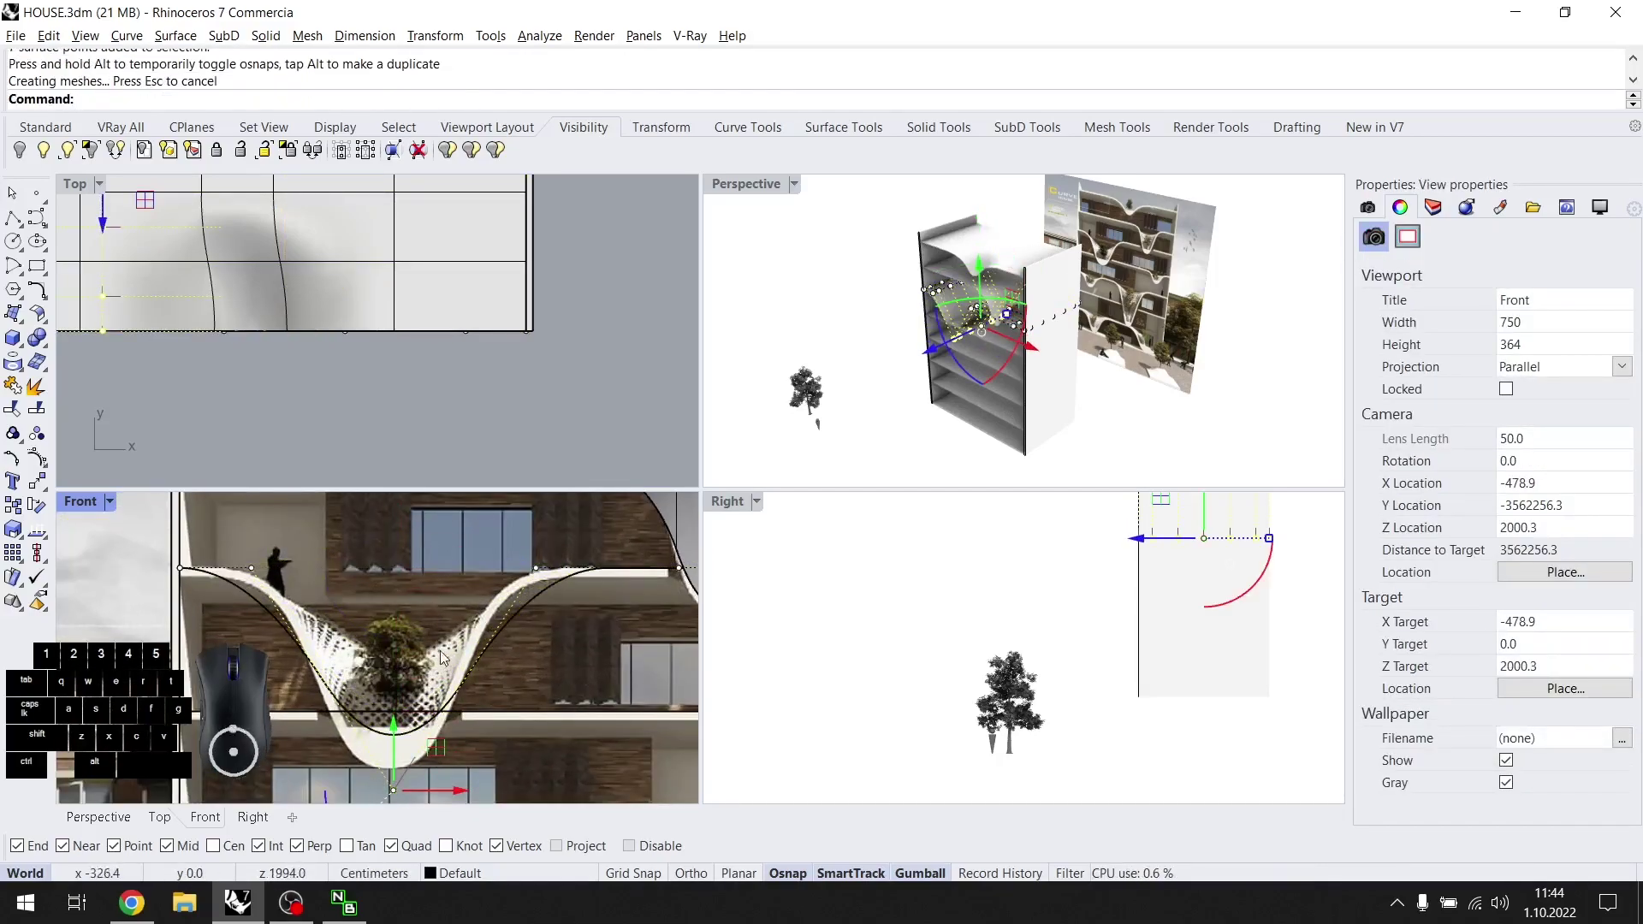
pyautogui.click(112, 501)
pyautogui.click(213, 246)
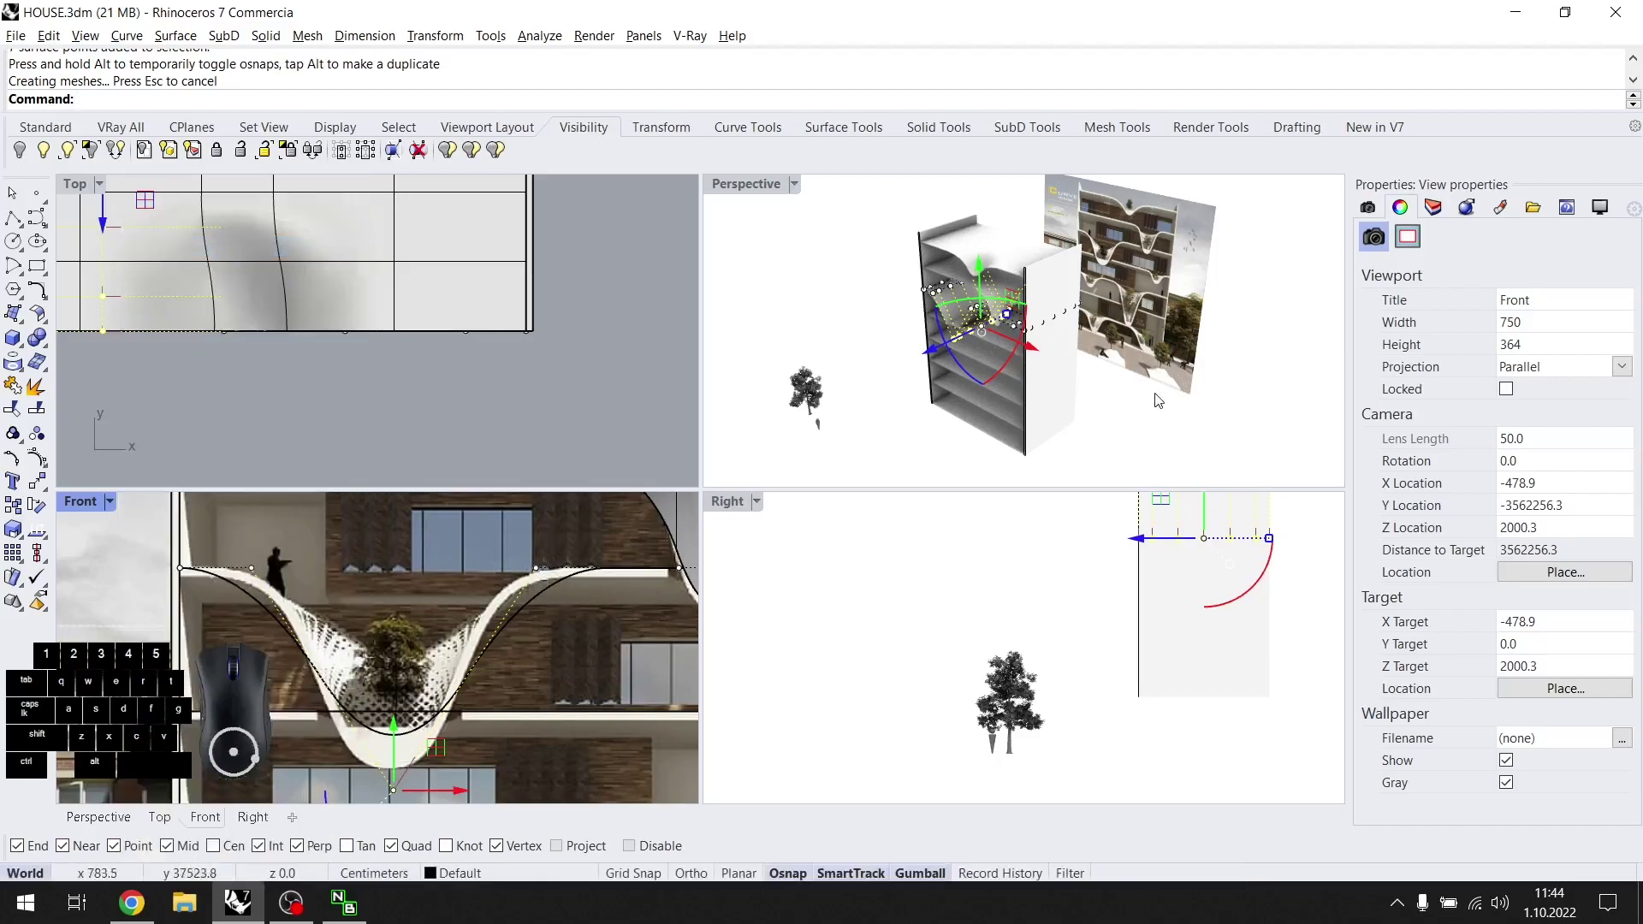
pyautogui.moveTo(1155, 387); pyautogui.dragTo(1225, 382, button='right')
pyautogui.hotkey('ctrl', 'z')
pyautogui.scroll(-8, 282, 397)
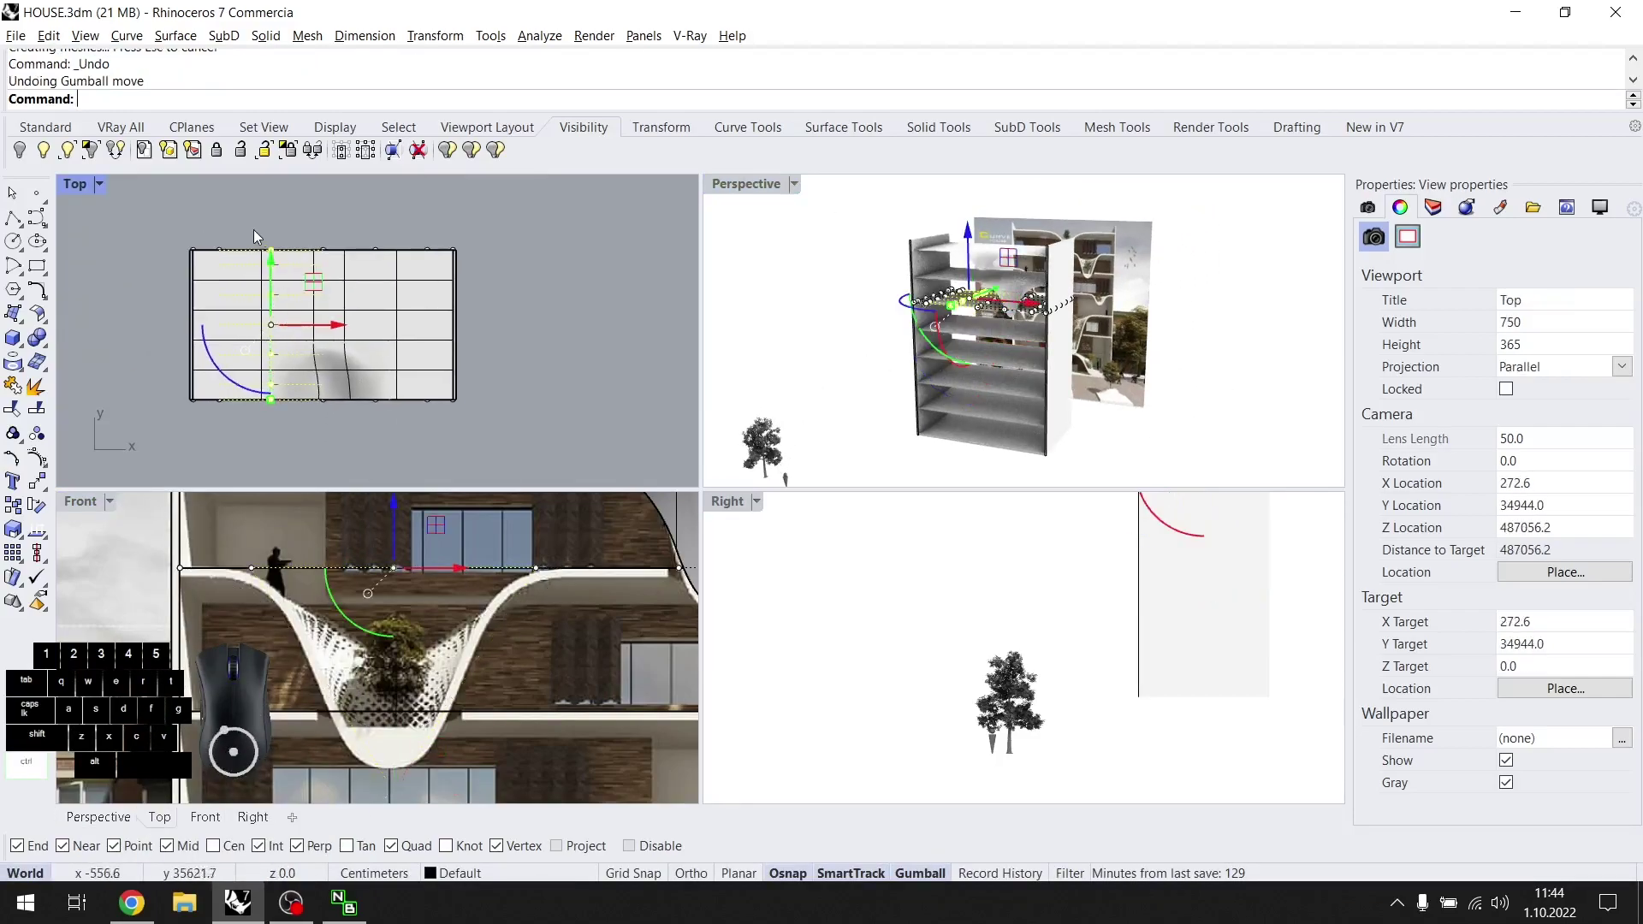
# Limit the selection to that column's front control points and pull them down to form the left-hand dip.
pyautogui.keyDown('ctrl'); pyautogui.moveTo(318, 373); pyautogui.dragTo(320, 375); pyautogui.keyUp('ctrl')
pyautogui.moveTo(390, 511); pyautogui.dragTo(394, 708)
pyautogui.moveTo(436, 758); pyautogui.dragTo(452, 732, button='right')
pyautogui.scroll(10, 946, 338)
pyautogui.scroll(6, 944, 340)
# Select the left-hand dip's front tip control points and shift them sideways toward the centre of the picture's curve.
pyautogui.click(941, 359)
pyautogui.click(922, 345)
pyautogui.scroll(-7, 433, 617)
pyautogui.scroll(9, 434, 645)
pyautogui.moveTo(434, 644); pyautogui.dragTo(490, 574)
pyautogui.moveTo(501, 727); pyautogui.dragTo(416, 771)
pyautogui.scroll(2, 445, 710)
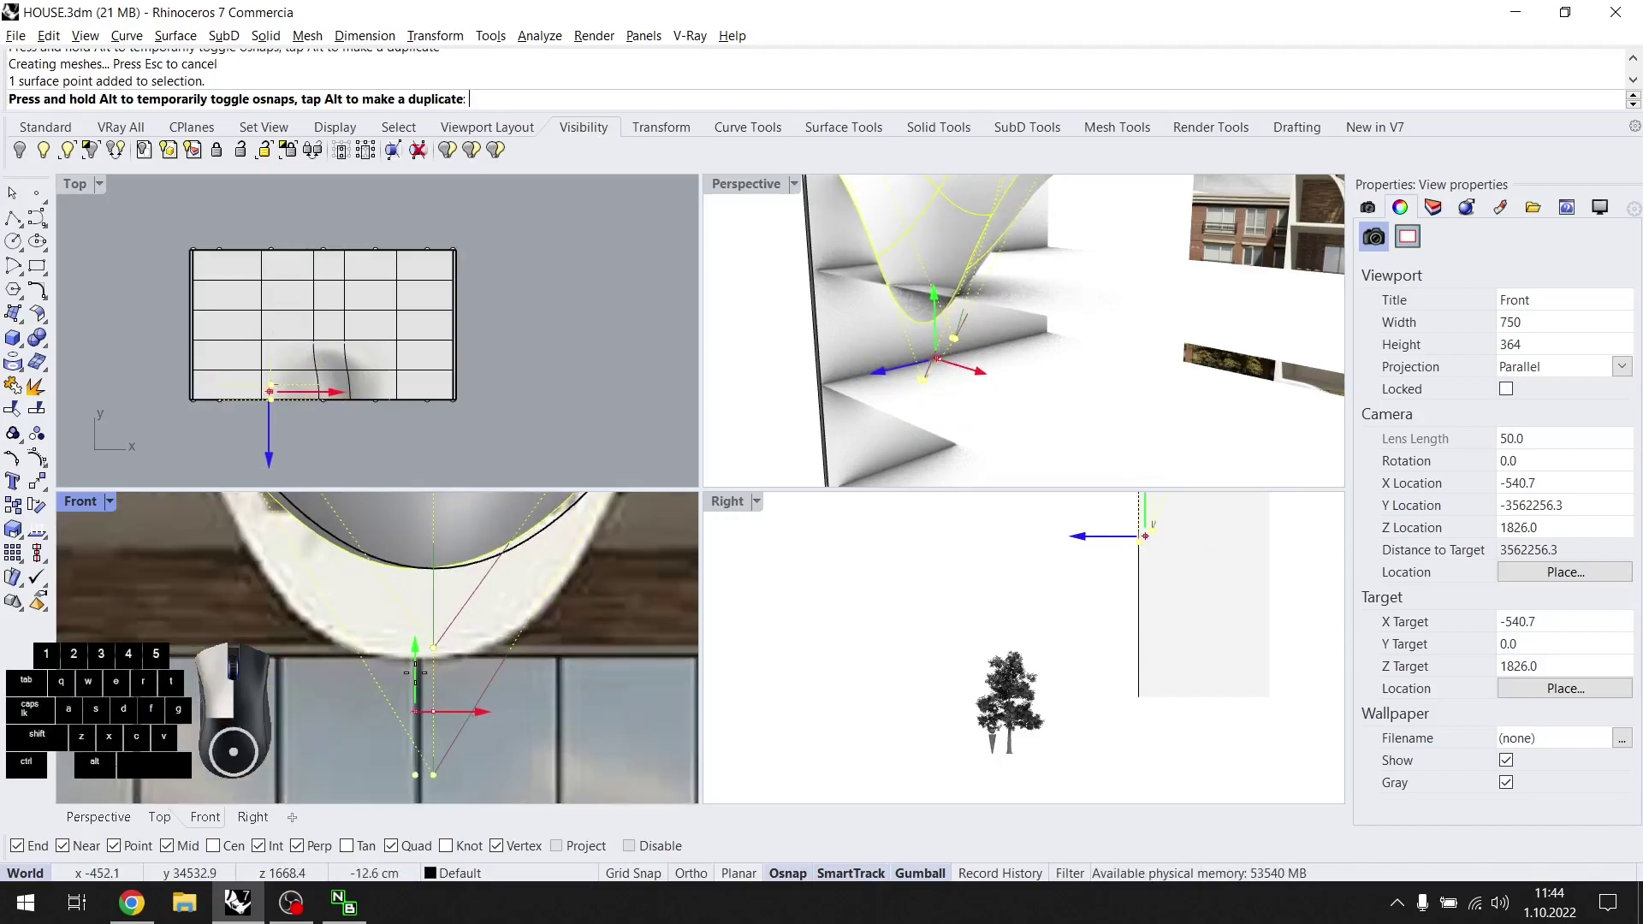
pyautogui.scroll(-5, 475, 687)
pyautogui.scroll(2, 330, 618)
# Move the control-point columns on either side of the left-hand dip to follow the picture's slopes.
pyautogui.moveTo(376, 552); pyautogui.dragTo(415, 549)
pyautogui.scroll(6, 386, 613)
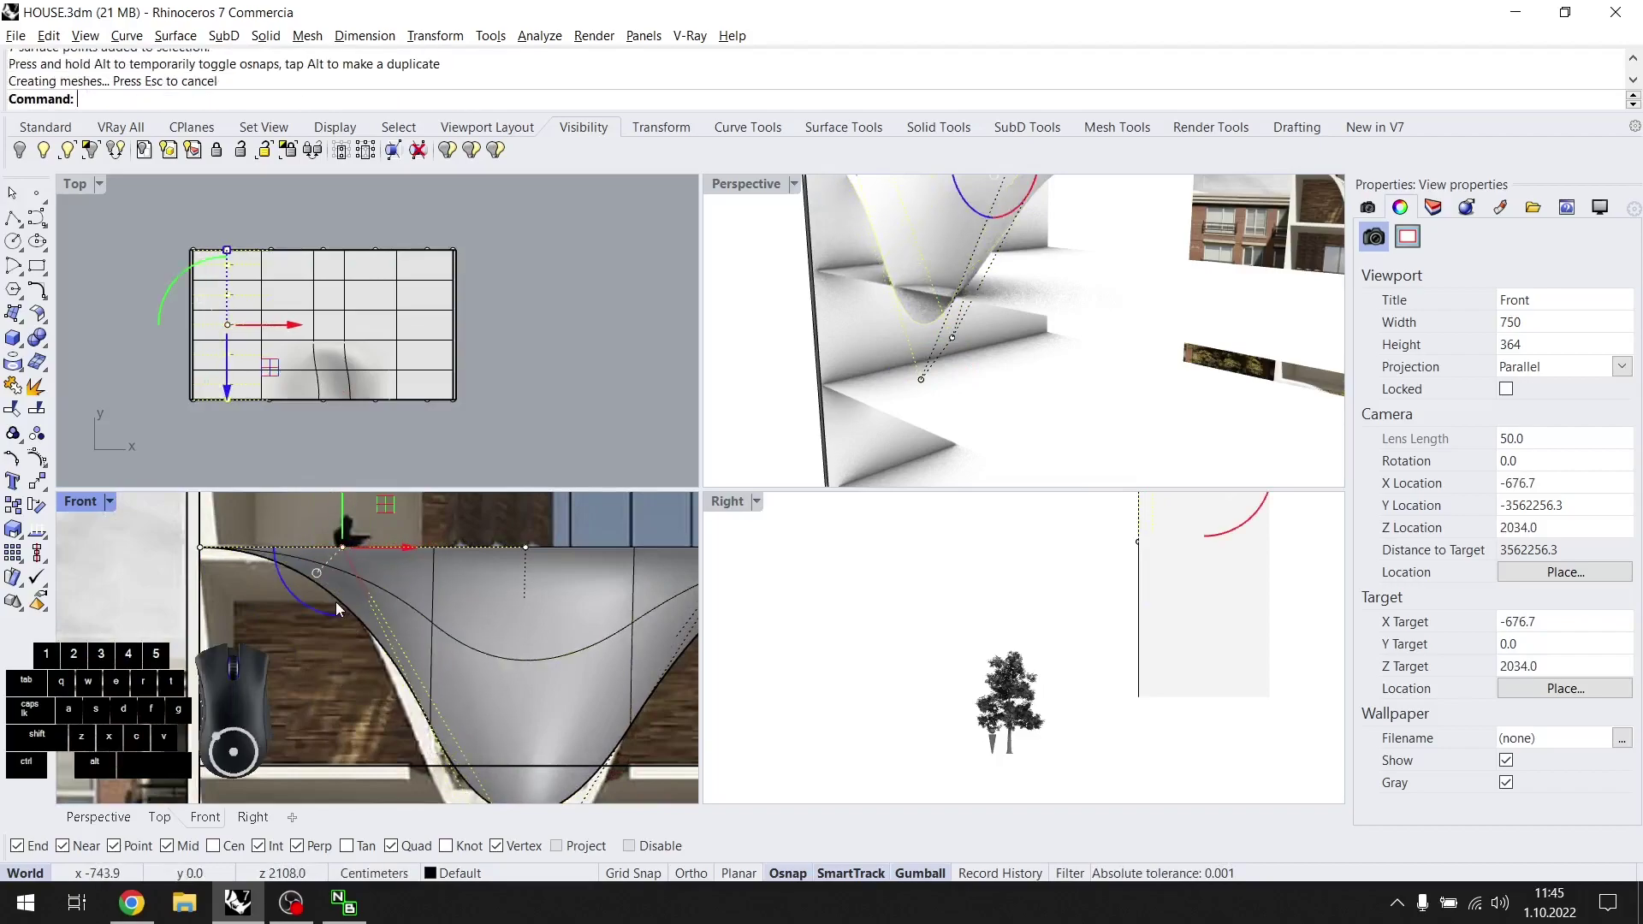
pyautogui.scroll(-2, 320, 624)
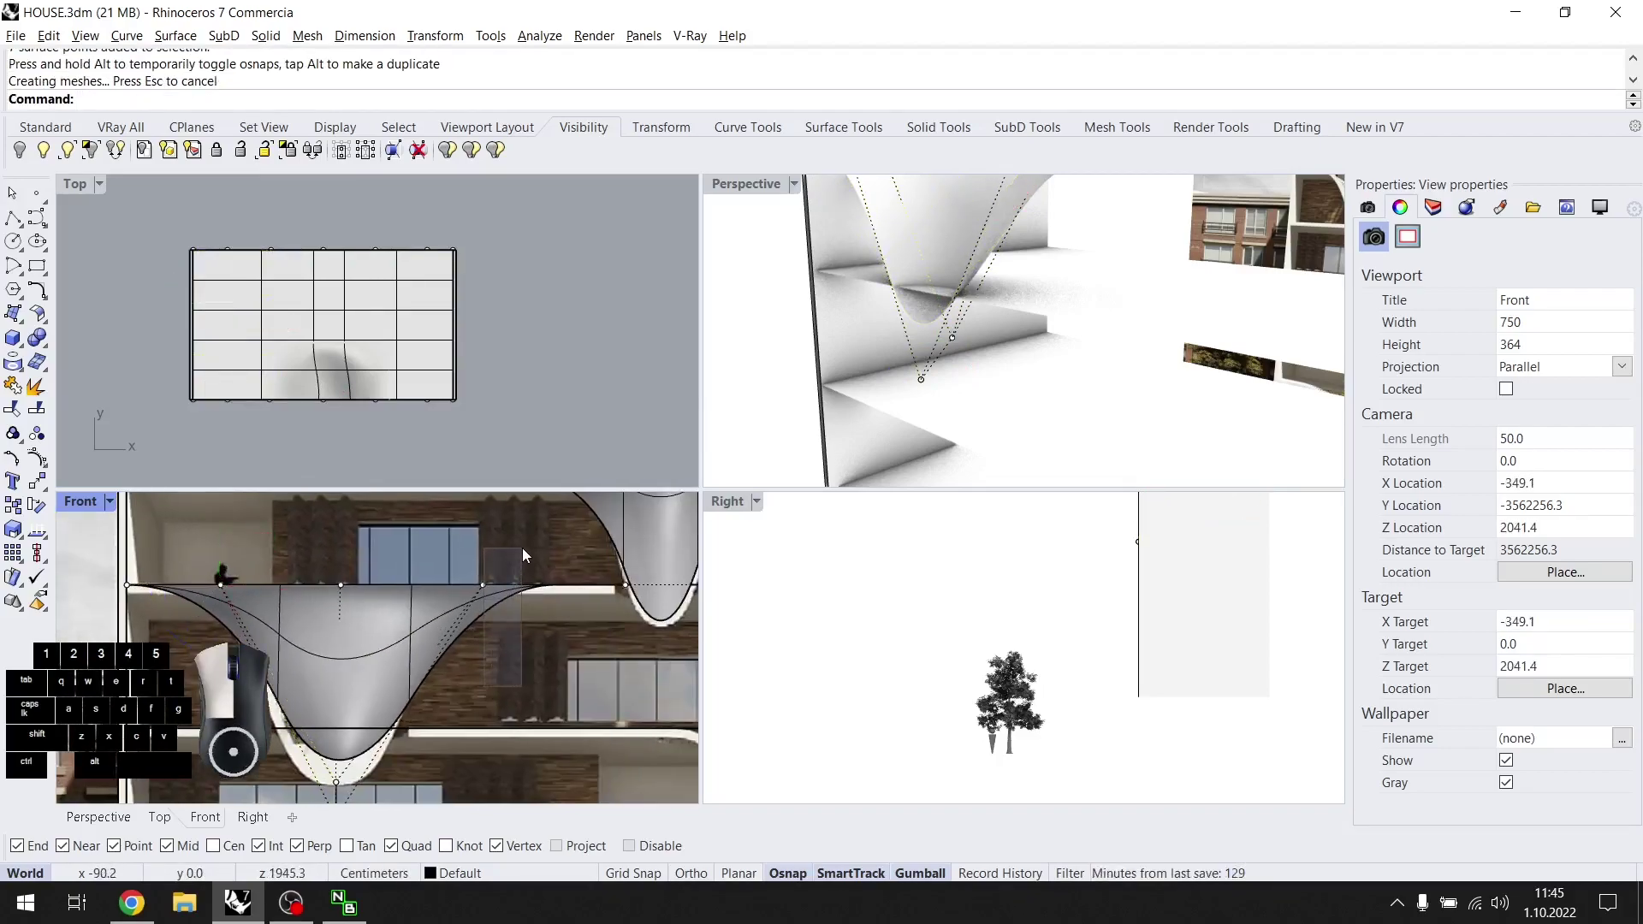
pyautogui.moveTo(520, 558); pyautogui.dragTo(445, 712)
pyautogui.moveTo(363, 774); pyautogui.dragTo(423, 669, button='right')
# Adjust the left-hand dip's front tip control points down to the bottom of the picture's curve.
pyautogui.scroll(2, 402, 685)
pyautogui.moveTo(413, 703); pyautogui.dragTo(511, 749)
pyautogui.click(505, 646)
pyautogui.scroll(-8, 503, 641)
pyautogui.scroll(6, 385, 548)
# Refine the left-hand dip's side control points against the picture's outline, and end the point editing.
pyautogui.moveTo(398, 646); pyautogui.dragTo(450, 546)
pyautogui.moveTo(531, 613); pyautogui.dragTo(449, 645, button='right')
pyautogui.moveTo(548, 610); pyautogui.dragTo(616, 579)
pyautogui.scroll(-4, 603, 590)
pyautogui.moveTo(594, 601); pyautogui.dragTo(593, 565, button='middle')
pyautogui.scroll(2, 565, 638)
pyautogui.scroll(-10, 1016, 345)
pyautogui.press('Escape')
pyautogui.press('Escape')
pyautogui.moveTo(1027, 343); pyautogui.dragTo(1097, 325, button='right')
pyautogui.scroll(-6, 1172, 321)
pyautogui.scroll(6, 1097, 325)
pyautogui.scroll(-2, 1123, 355)
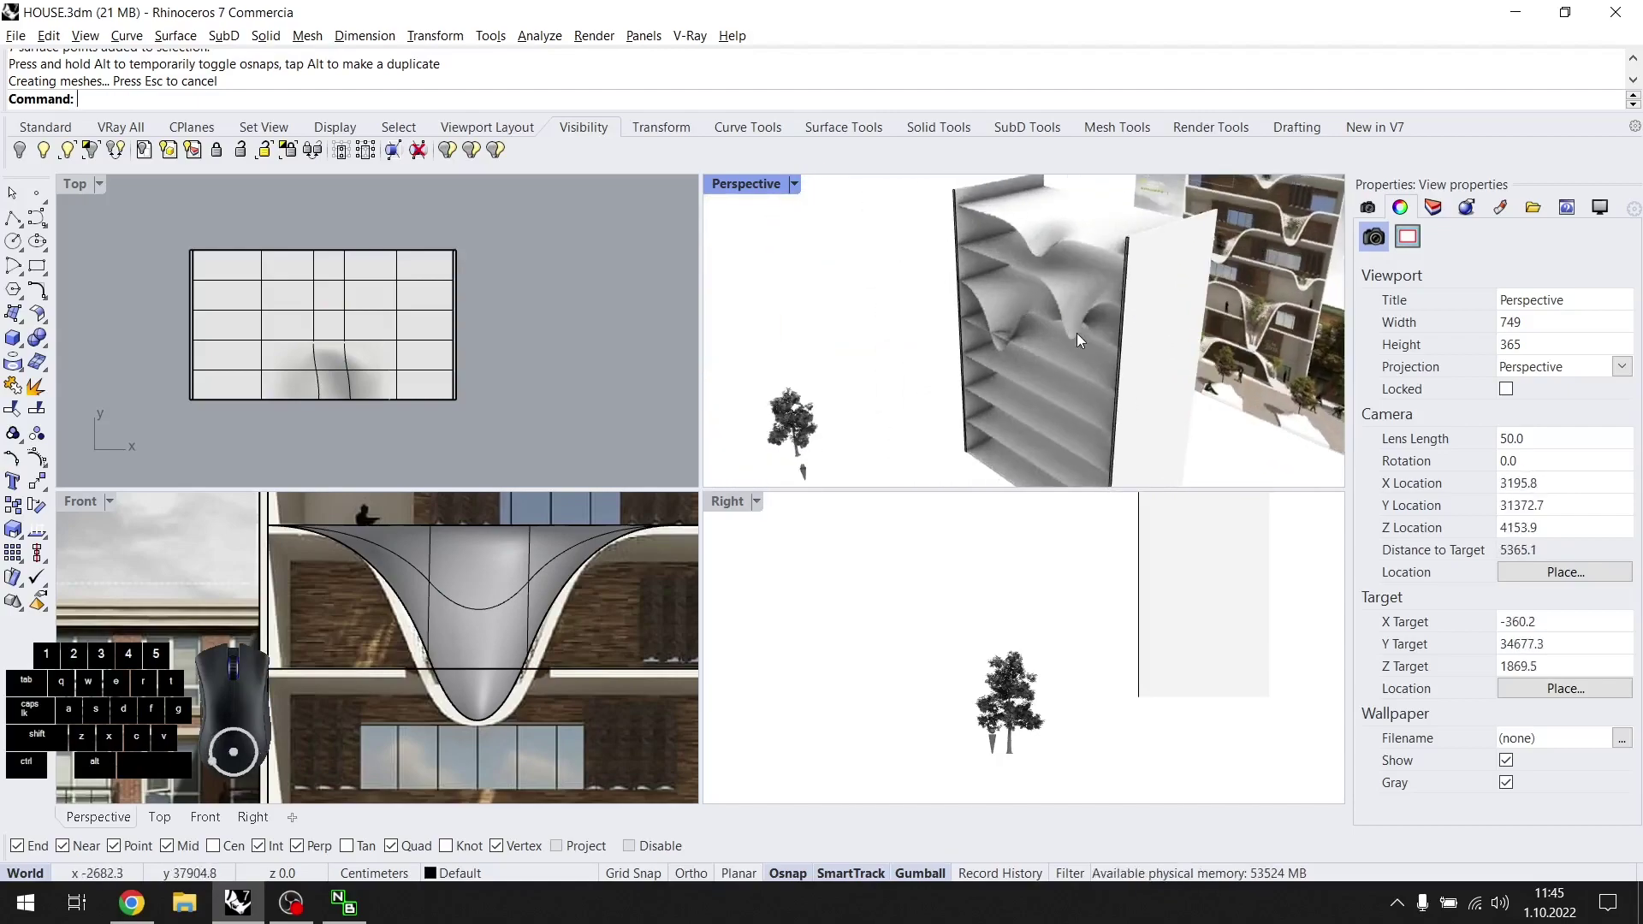
# Hide the roof and the floor with the right-hand dip.
pyautogui.click(389, 389)
pyautogui.keyDown('shift'); pyautogui.click(1070, 272); pyautogui.keyUp('shift')
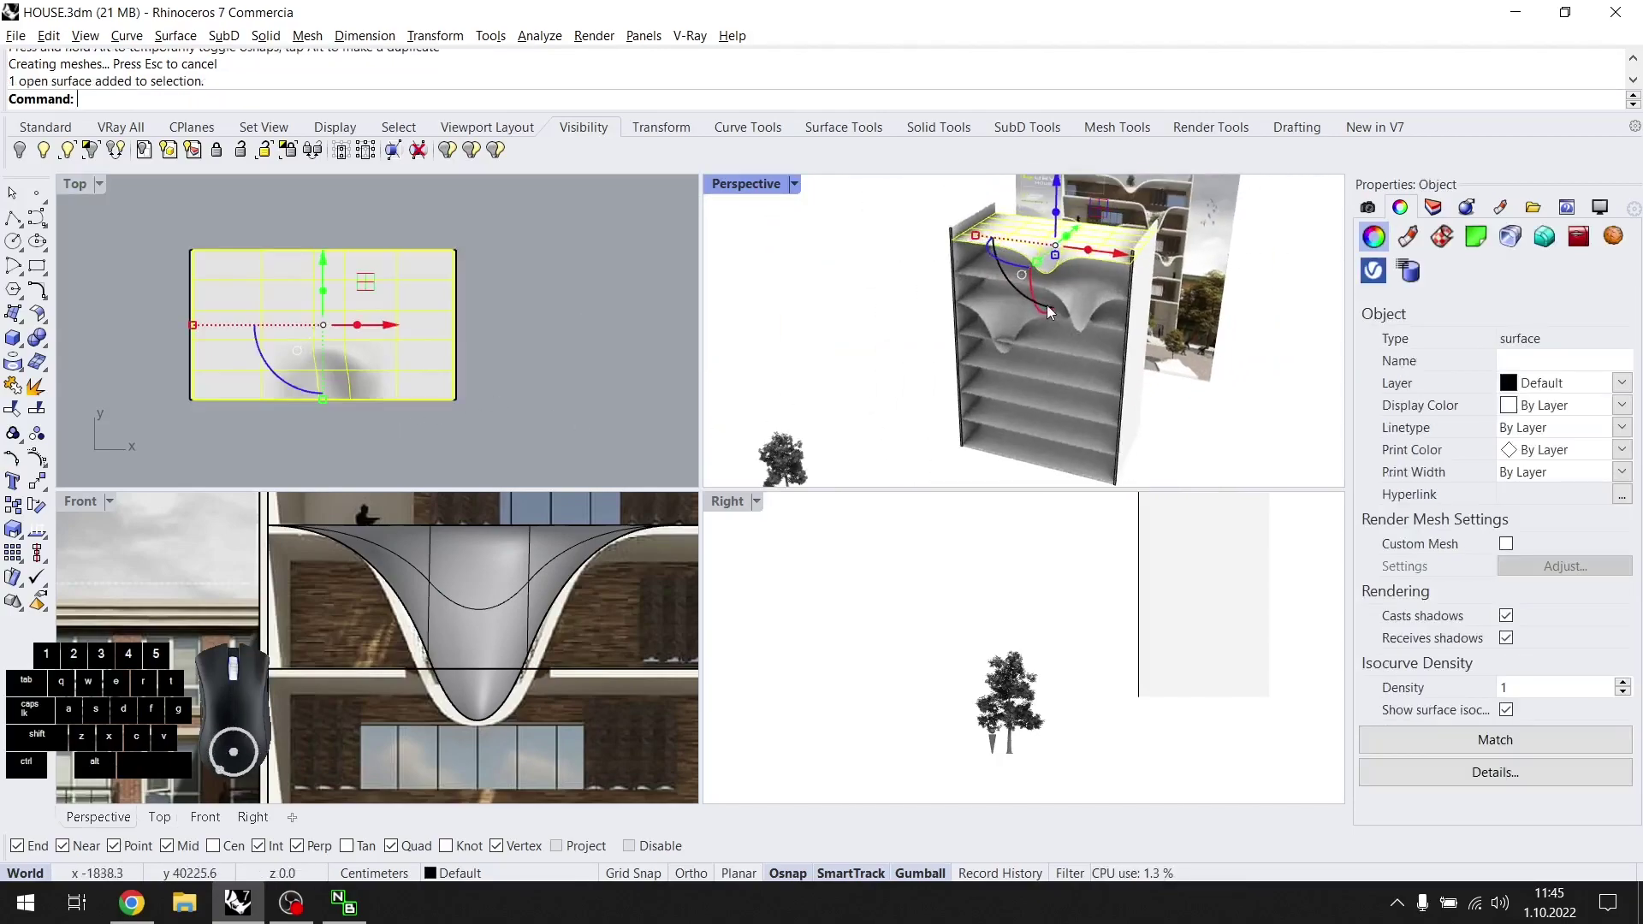
pyautogui.hotkey('ctrl', 'h')
pyautogui.moveTo(1070, 272); pyautogui.dragTo(1022, 351, button='right')
# Draw a circle in plan around the left-hand dip, centred on the front edge of the floor below.
pyautogui.click(13, 244)
pyautogui.scroll(5, 274, 382)
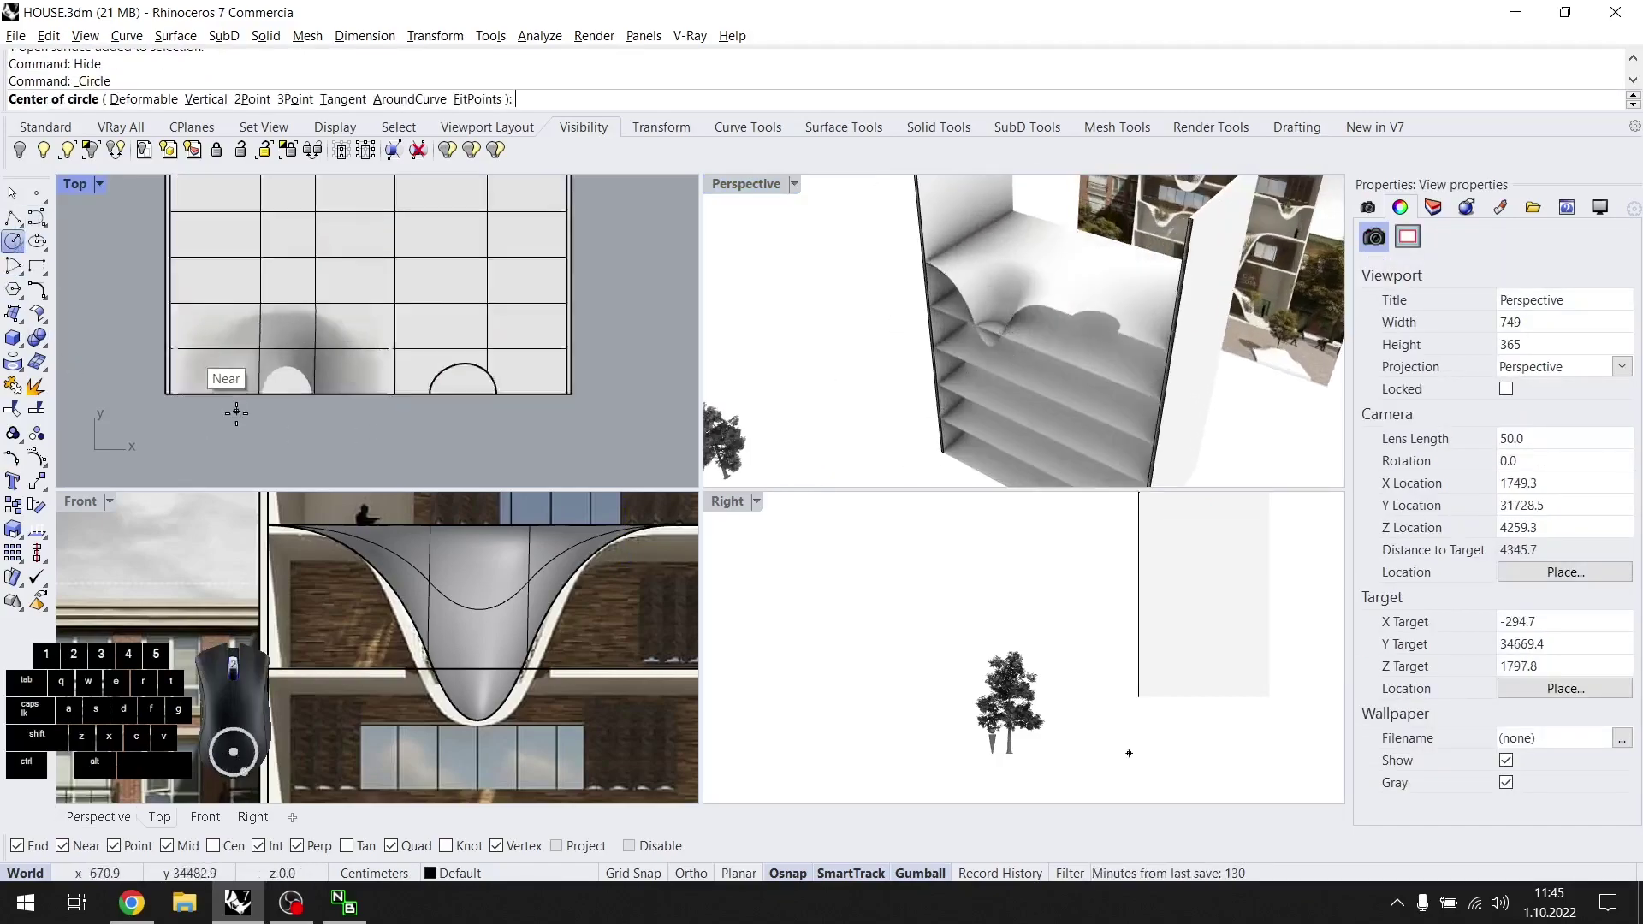
pyautogui.click(309, 366)
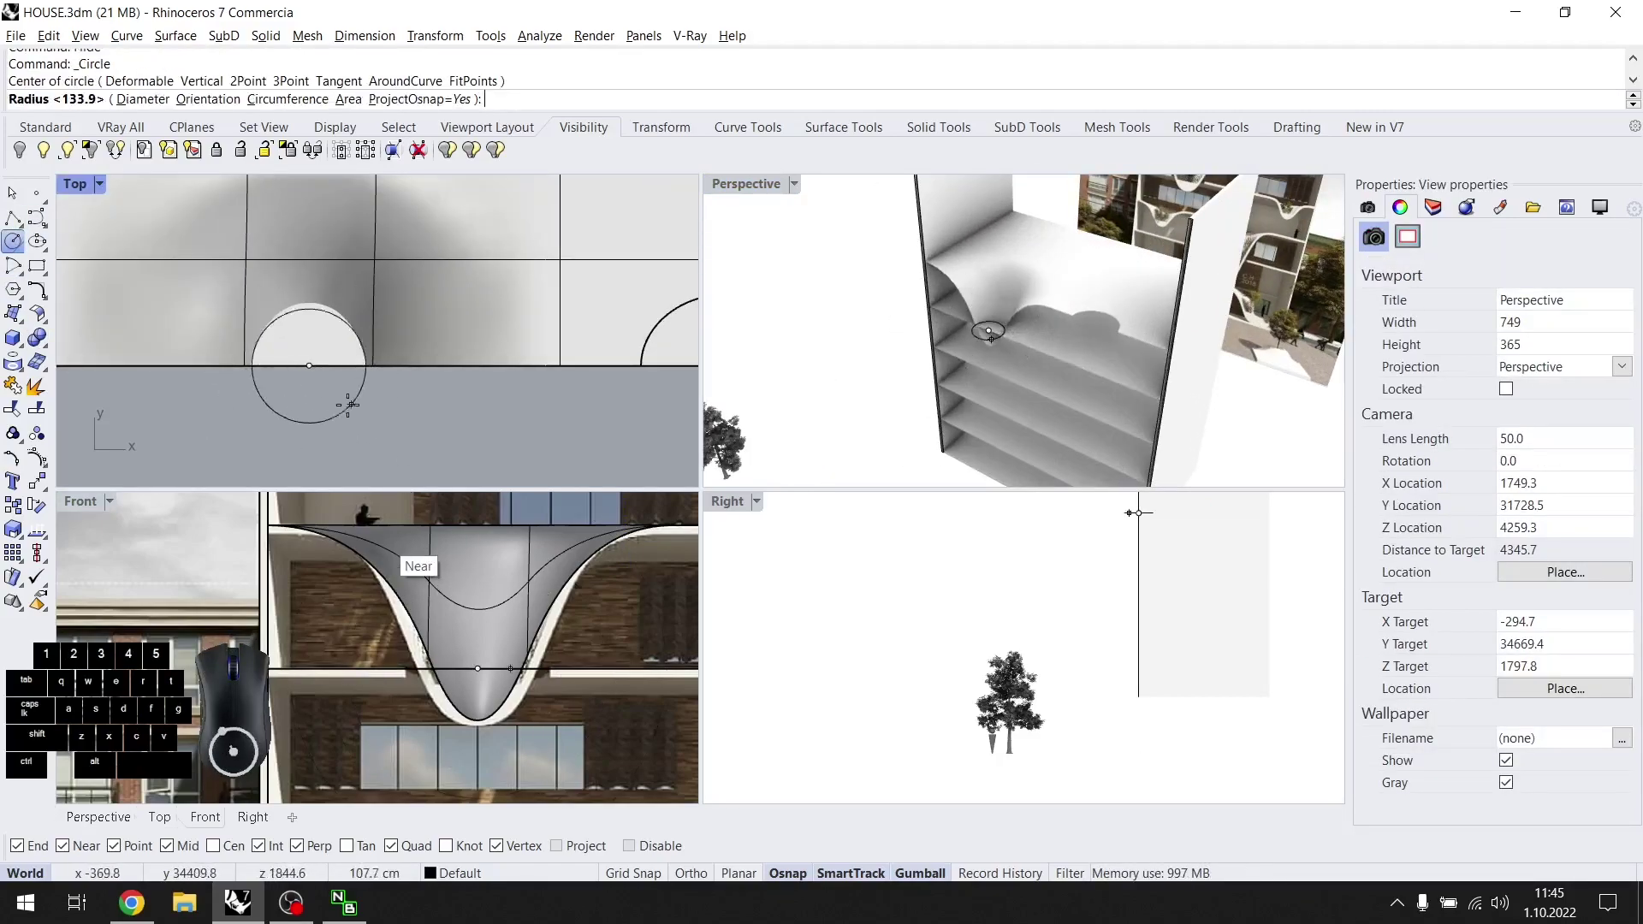
pyautogui.click(217, 397)
pyautogui.click(374, 446)
# Trim the floor below the left-hand dip with the circle, and delete the circle.
pyautogui.write('trim')
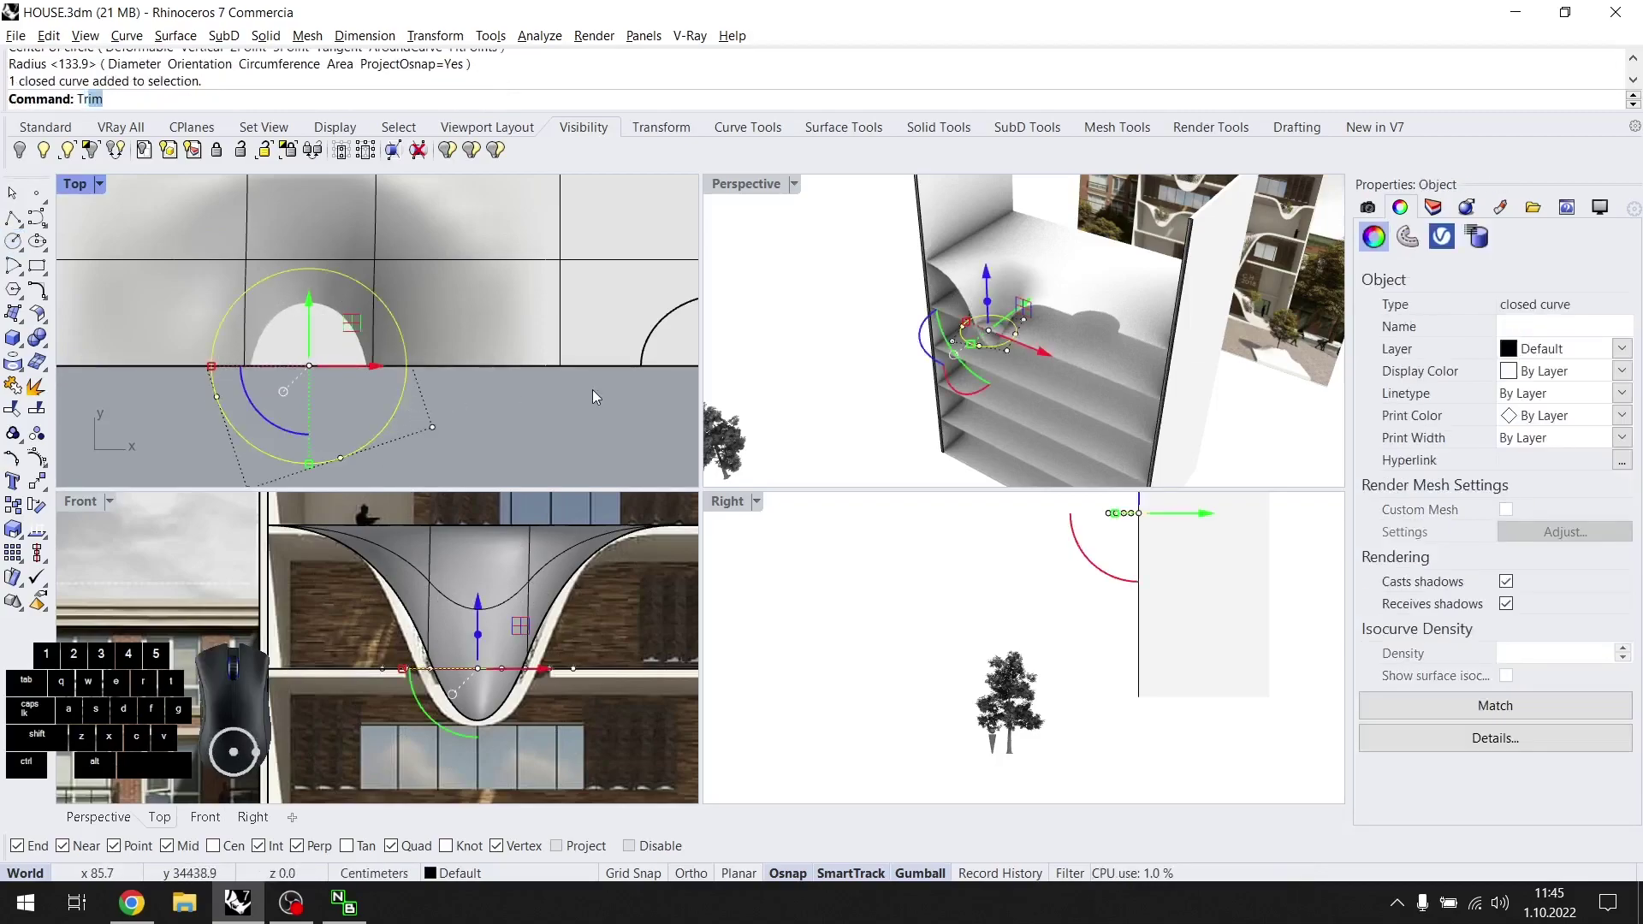
pyautogui.press('Return')
pyautogui.scroll(8, 1031, 338)
pyautogui.click(1033, 323)
pyautogui.scroll(-6, 1033, 324)
pyautogui.rightClick(1032, 332)
pyautogui.moveTo(1032, 336); pyautogui.dragTo(1070, 325, button='right')
pyautogui.click(941, 343)
pyautogui.moveTo(942, 343); pyautogui.dragTo(1100, 334, button='right')
pyautogui.press('Delete')
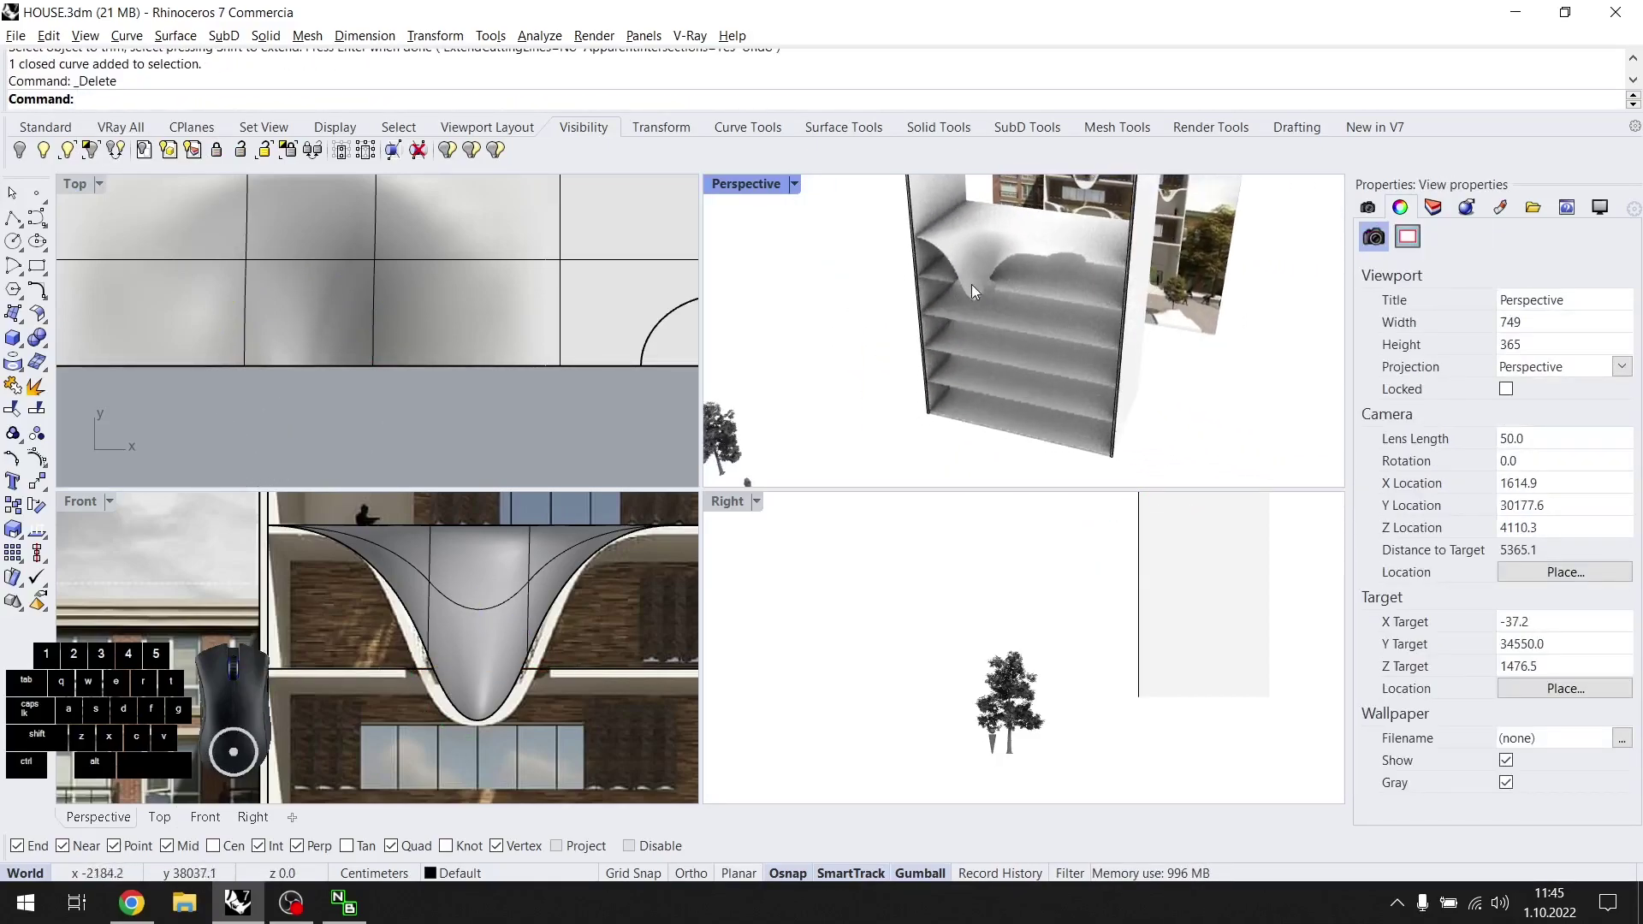
# Rebuild the trimmed floor surface with 7 by 7 points and degree 2, retrimming it.
pyautogui.scroll(-1, 593, 663)
pyautogui.scroll(2, 592, 658)
pyautogui.click(534, 634)
pyautogui.scroll(-2, 534, 634)
pyautogui.scroll(2, 578, 640)
pyautogui.moveTo(579, 640); pyautogui.dragTo(468, 650, button='right')
pyautogui.scroll(1, 468, 651)
pyautogui.write('e')
pyautogui.press('Return')
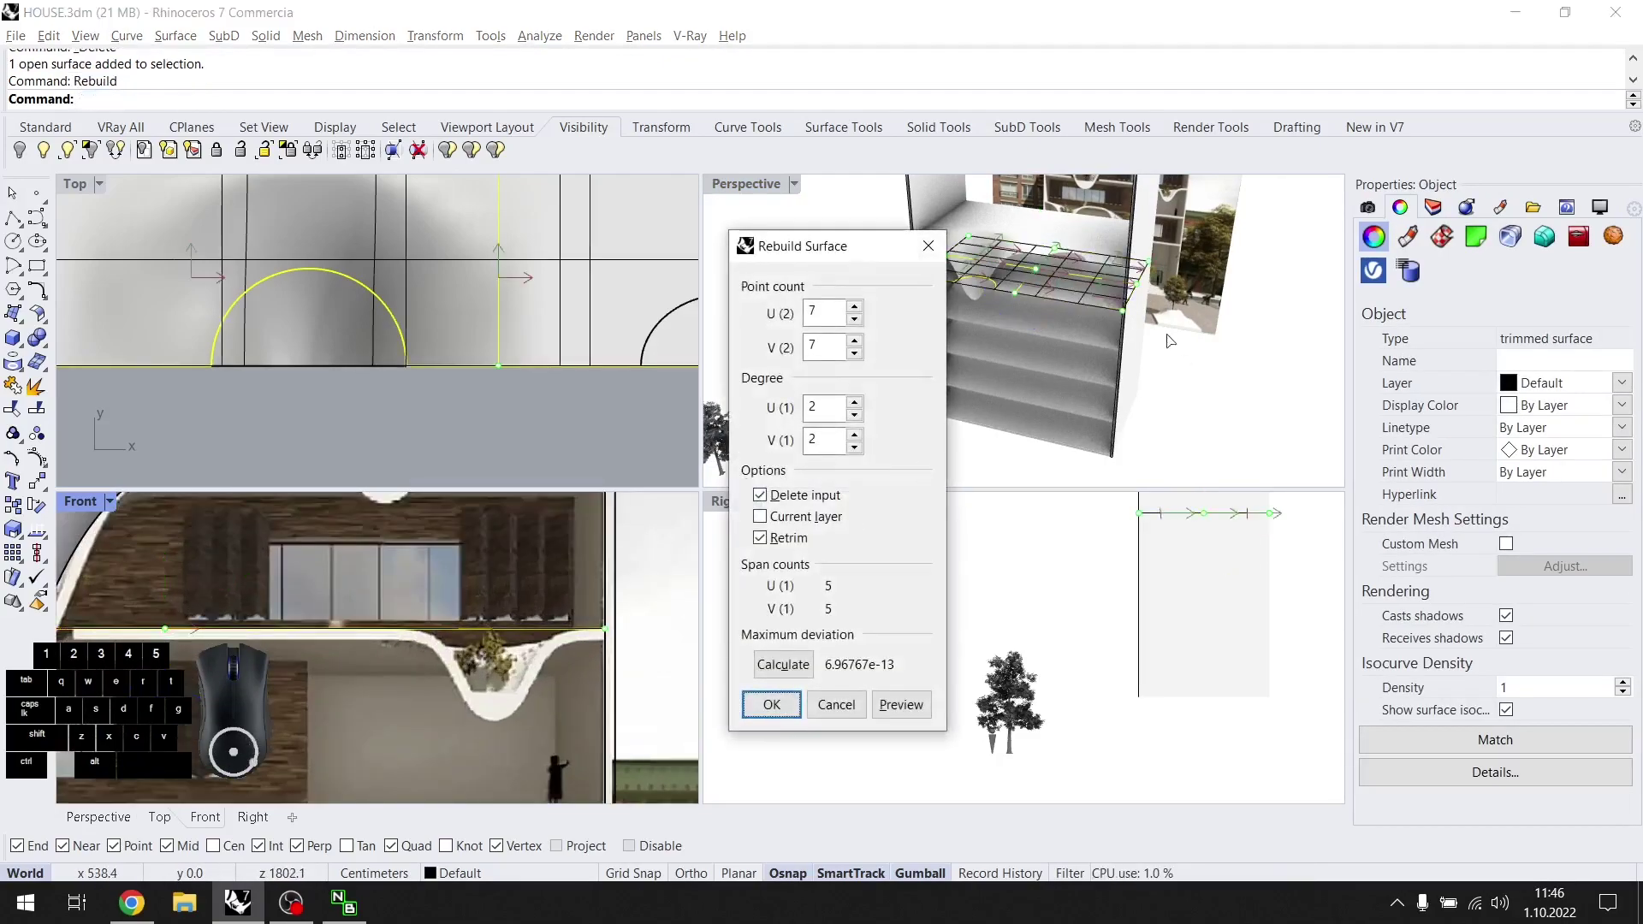
pyautogui.press('Return')
pyautogui.scroll(-1, 490, 662)
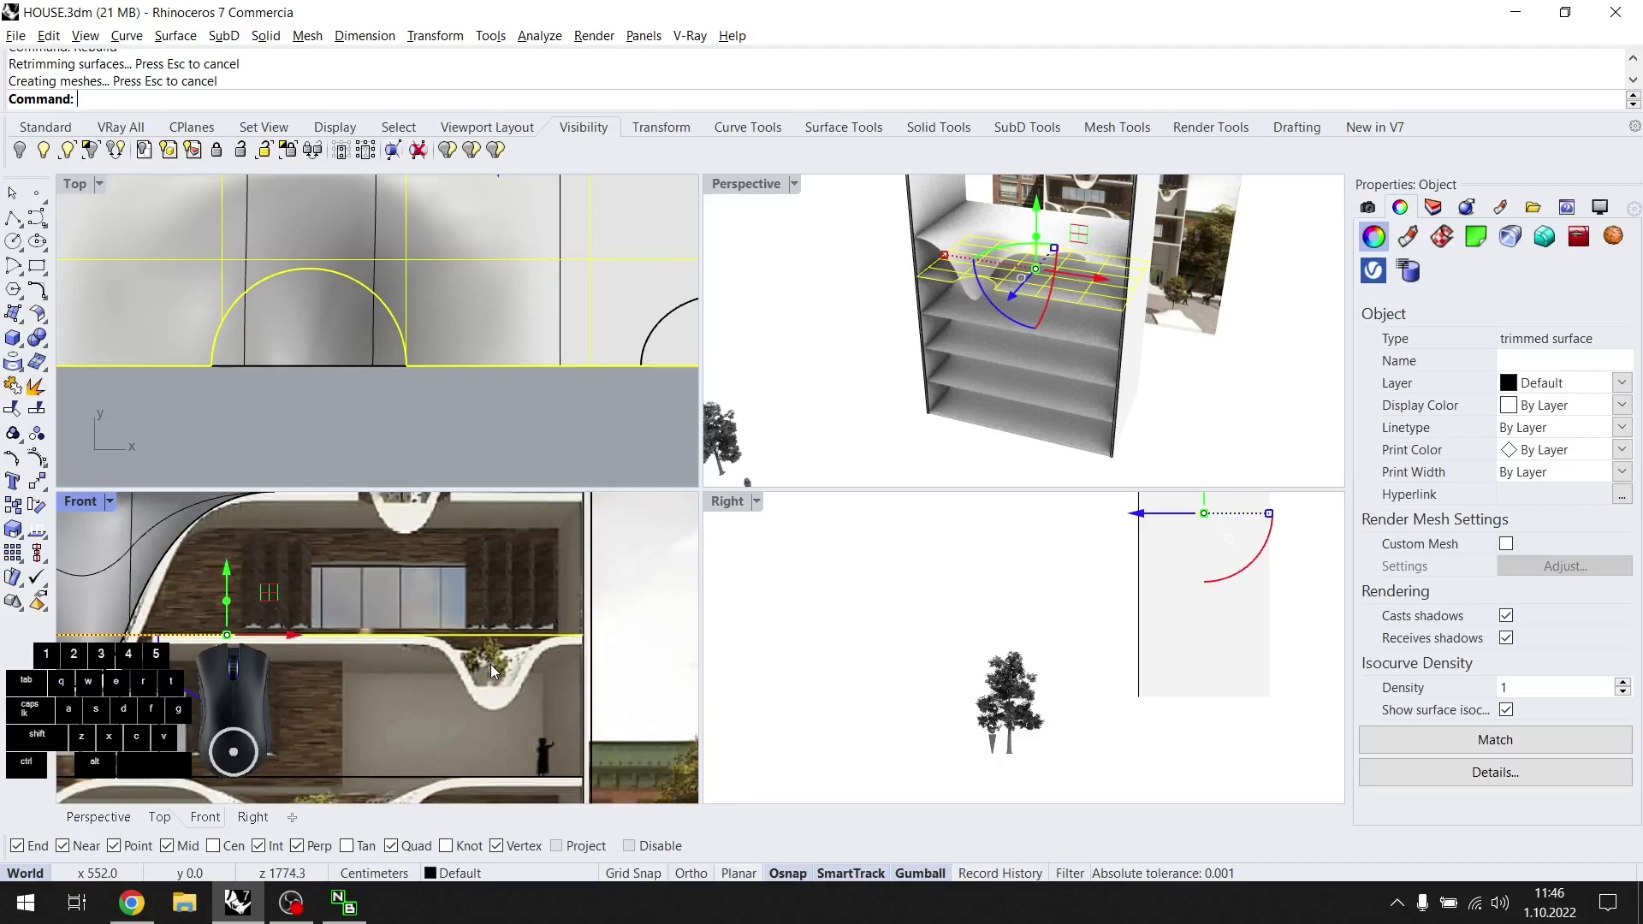
# Turn on the trimmed floor's control points and align a column of them with the small right-hand dip in the picture.
pyautogui.press('F10')
pyautogui.scroll(1, 552, 637)
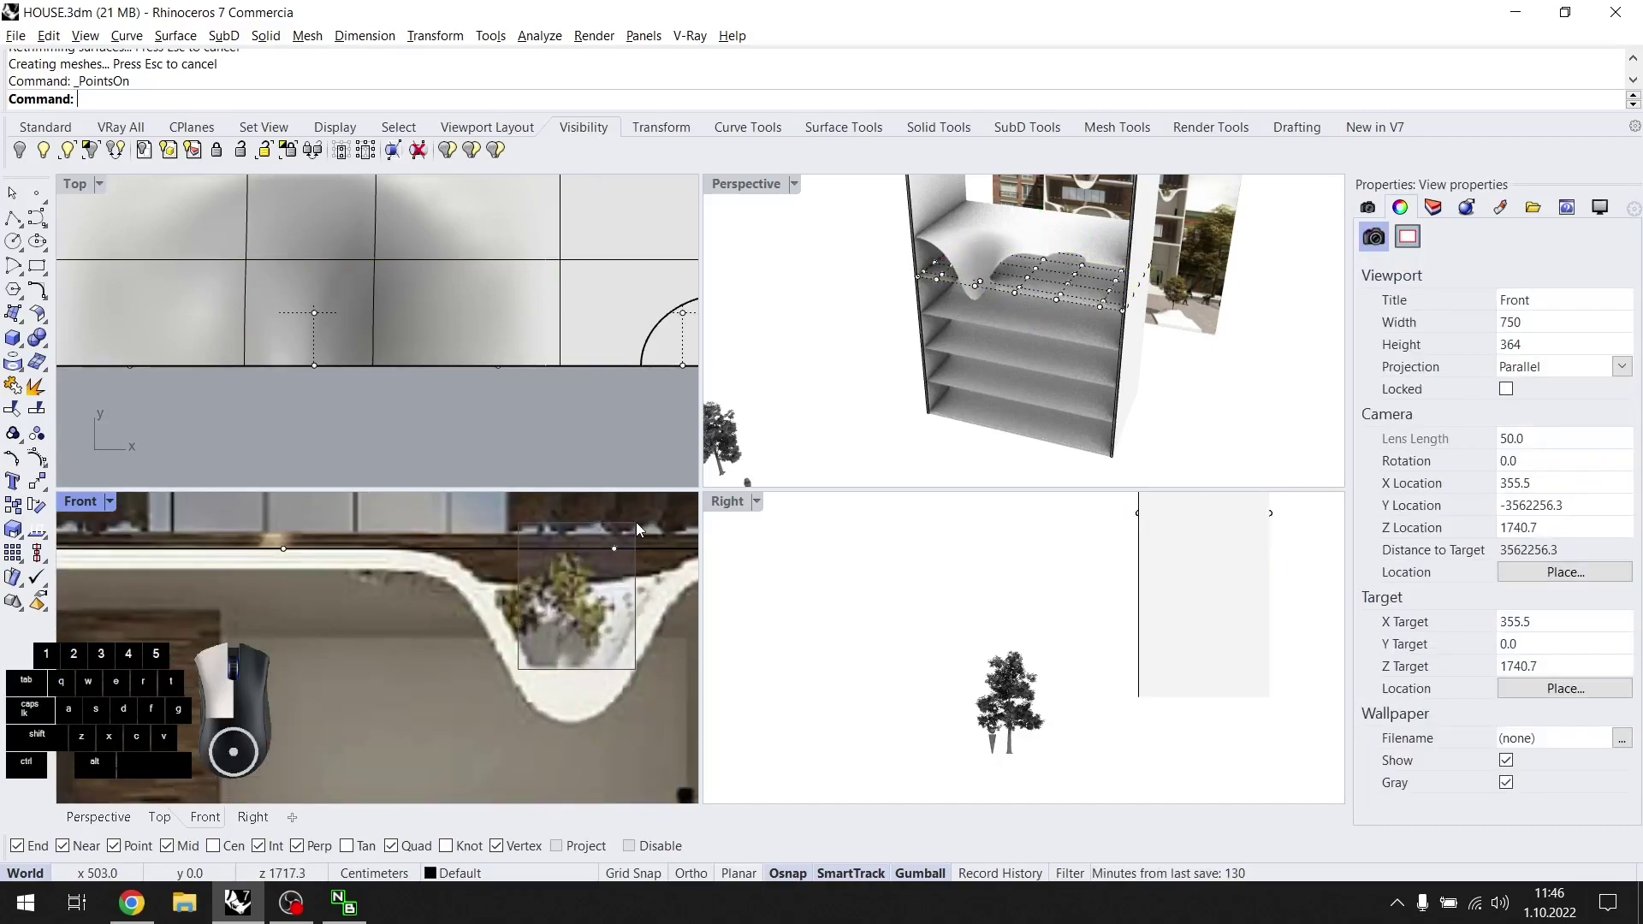
pyautogui.moveTo(635, 522); pyautogui.dragTo(485, 696)
pyautogui.moveTo(456, 625); pyautogui.dragTo(468, 735)
pyautogui.click(234, 433)
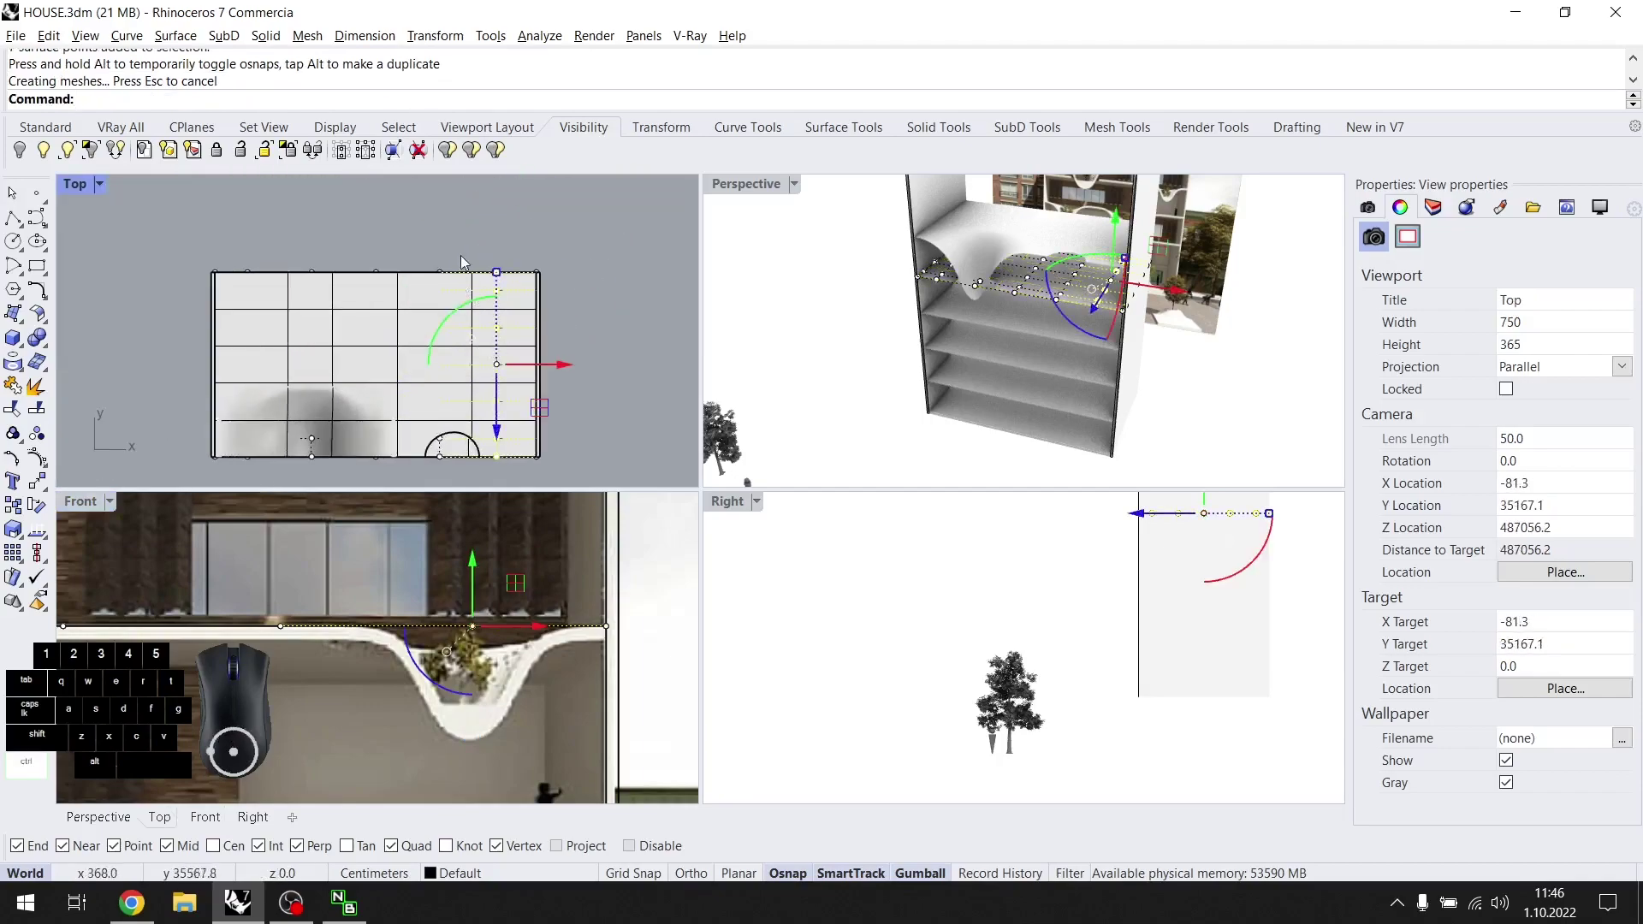
# Keep only that column's front-edge points selected and lower them to the bottom of the pictured right-hand dip.
pyautogui.keyDown('ctrl'); pyautogui.moveTo(575, 399); pyautogui.dragTo(578, 419); pyautogui.keyUp('ctrl')
pyautogui.scroll(-2, 479, 642)
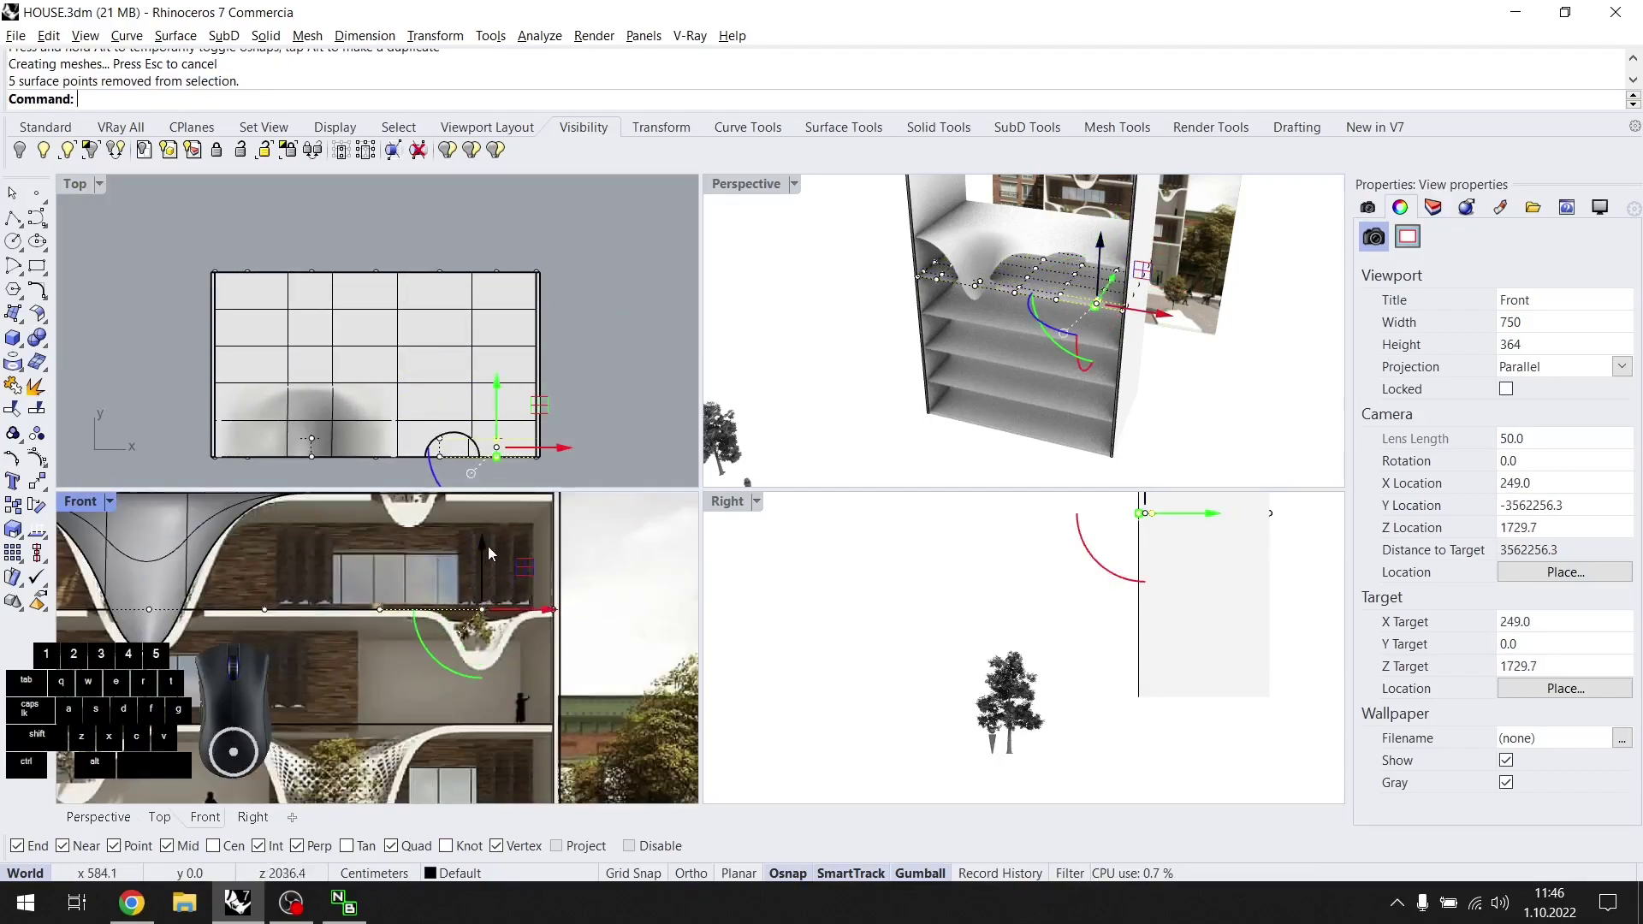
pyautogui.scroll(2, 404, 656)
pyautogui.moveTo(431, 564); pyautogui.dragTo(563, 584)
pyautogui.scroll(2, 504, 656)
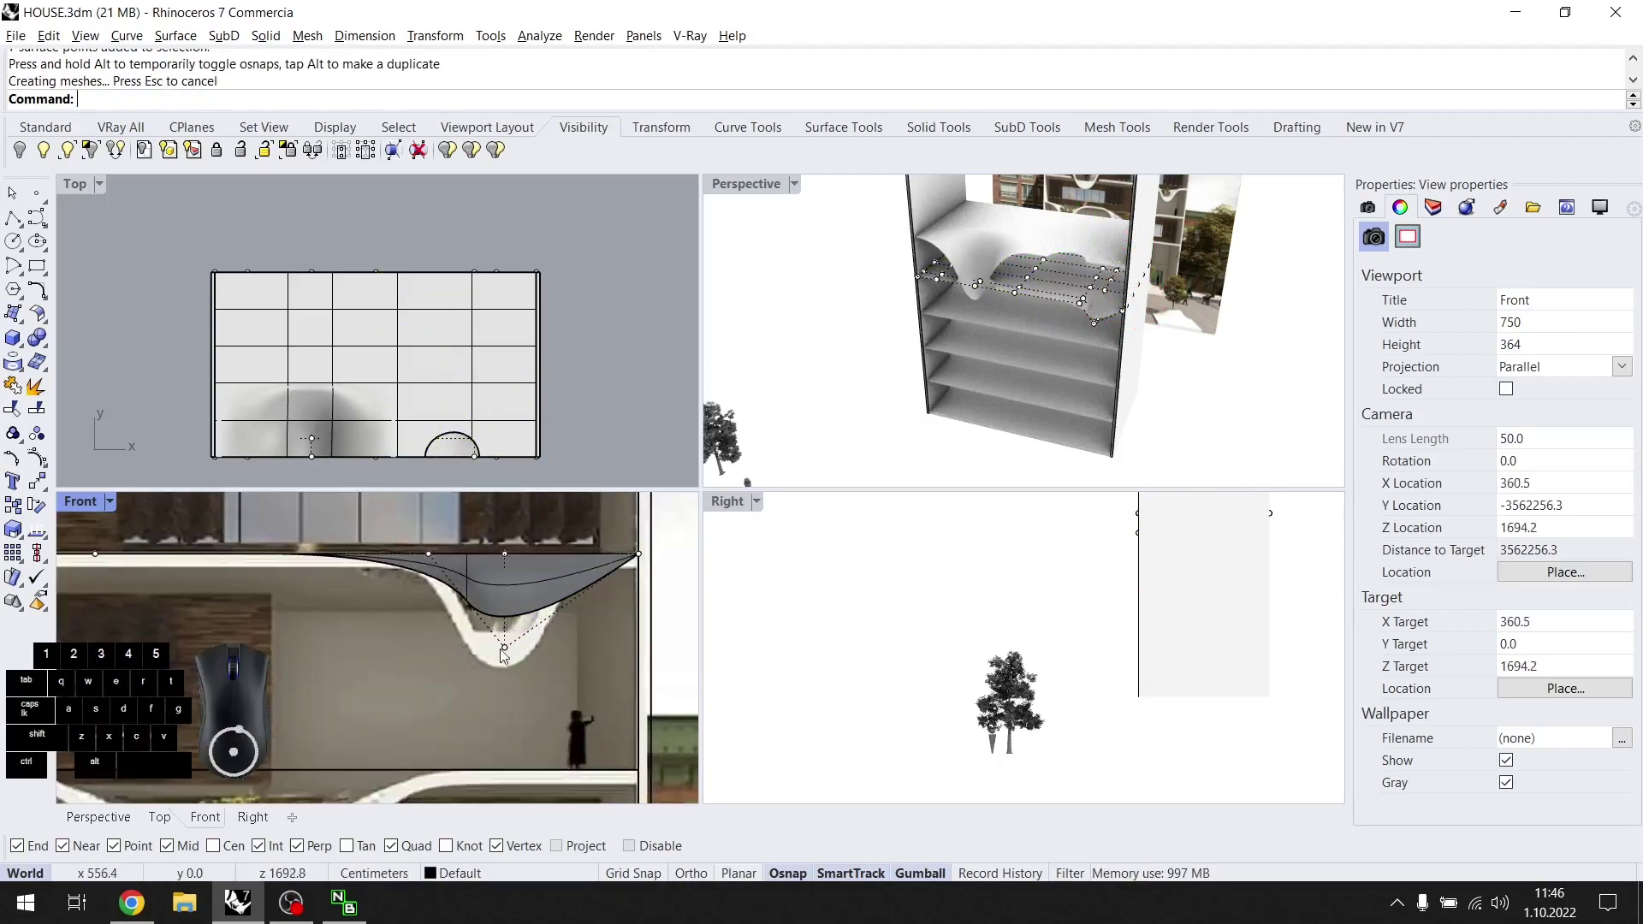
# Try to shift the neighbouring control points toward the small dip, and undo the floor's reshaping.
pyautogui.moveTo(479, 684); pyautogui.dragTo(518, 648)
pyautogui.scroll(4, 483, 635)
pyautogui.scroll(-8, 544, 644)
pyautogui.hotkey('ctrl', 'z')
pyautogui.hotkey('ctrl', 'z')
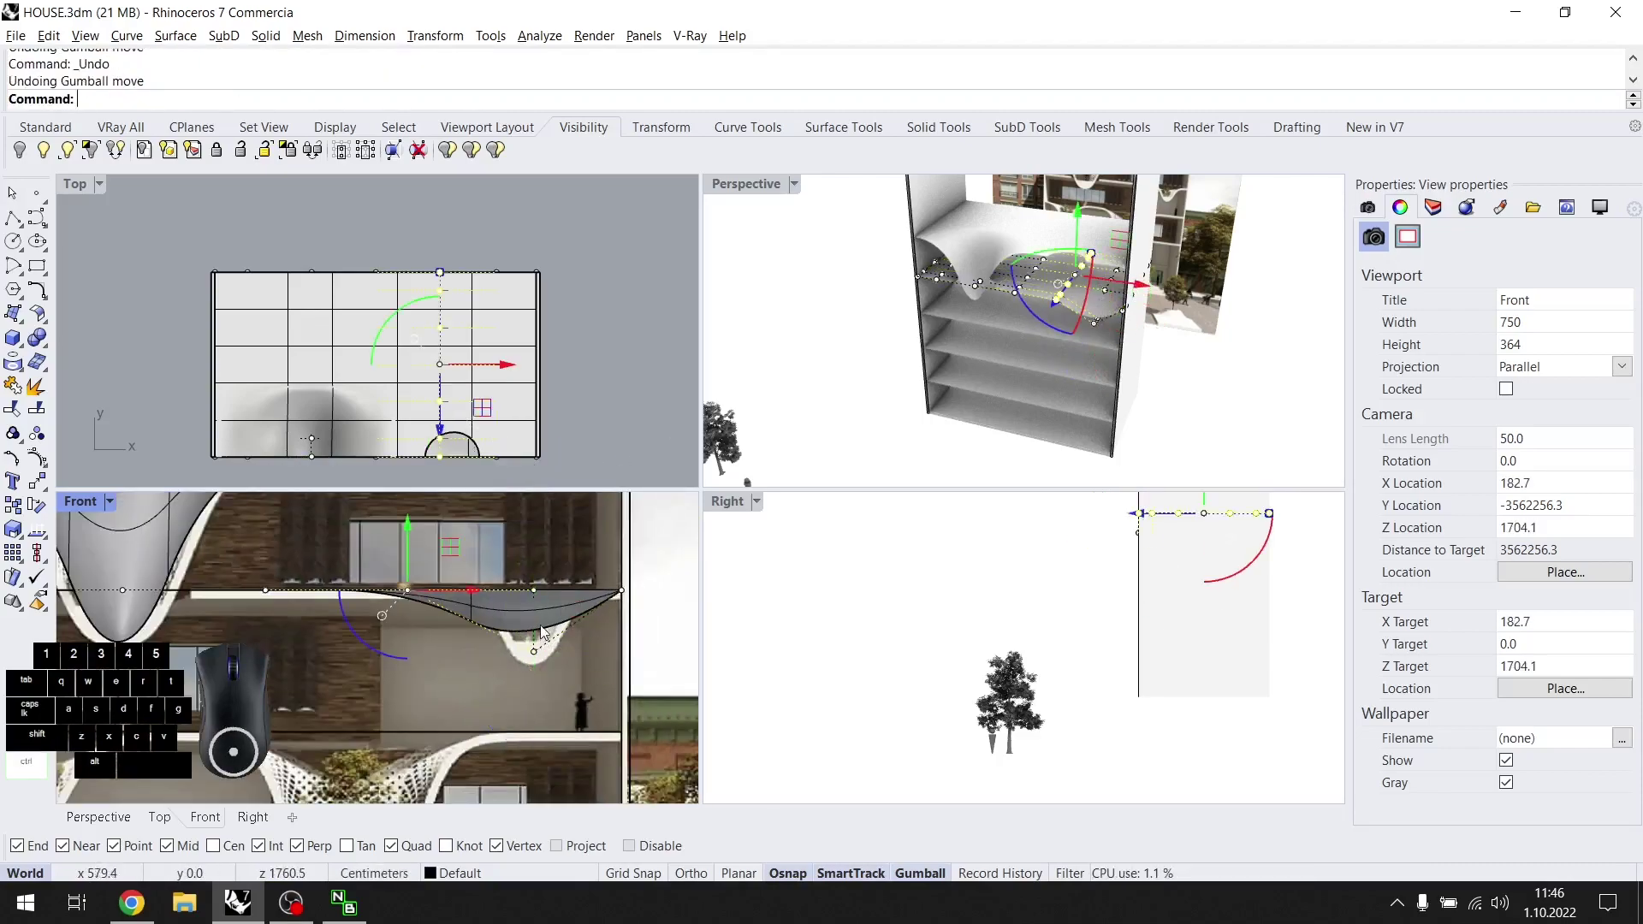
# Rebuild the trimmed floor with 11 U and 7 V points at degree 2, deleting the input and retrimming.
pyautogui.click(1067, 296)
pyautogui.write('Reb')
pyautogui.press('Return')
pyautogui.scroll(2, 1044, 307)
pyautogui.moveTo(1145, 262); pyautogui.dragTo(1243, 311, button='right')
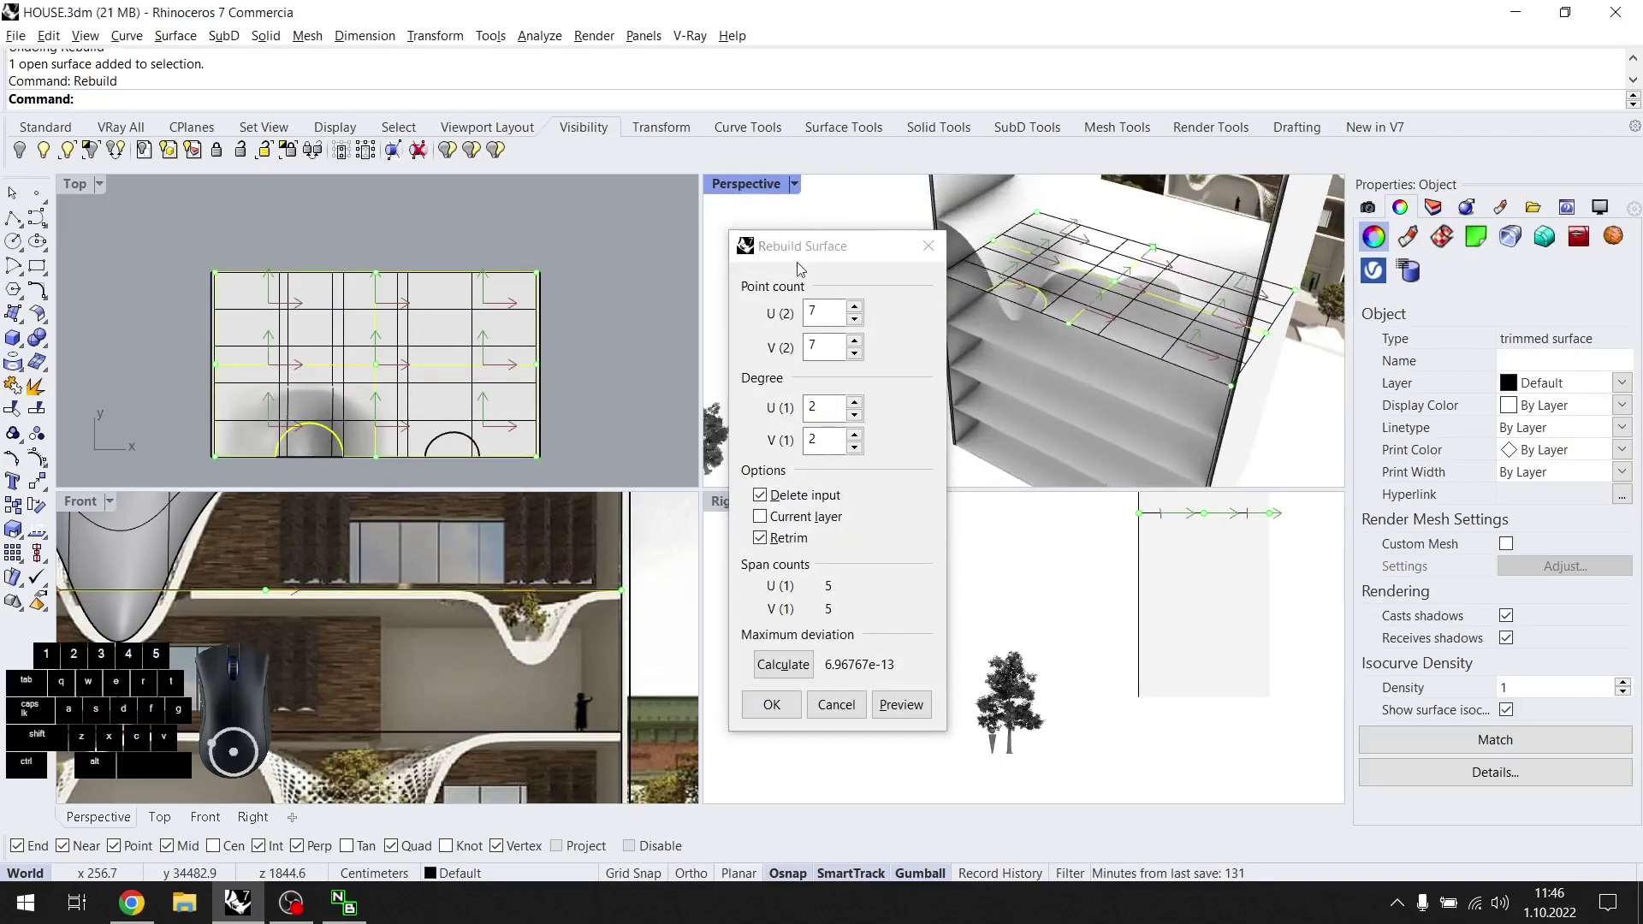
pyautogui.moveTo(814, 248); pyautogui.dragTo(780, 235)
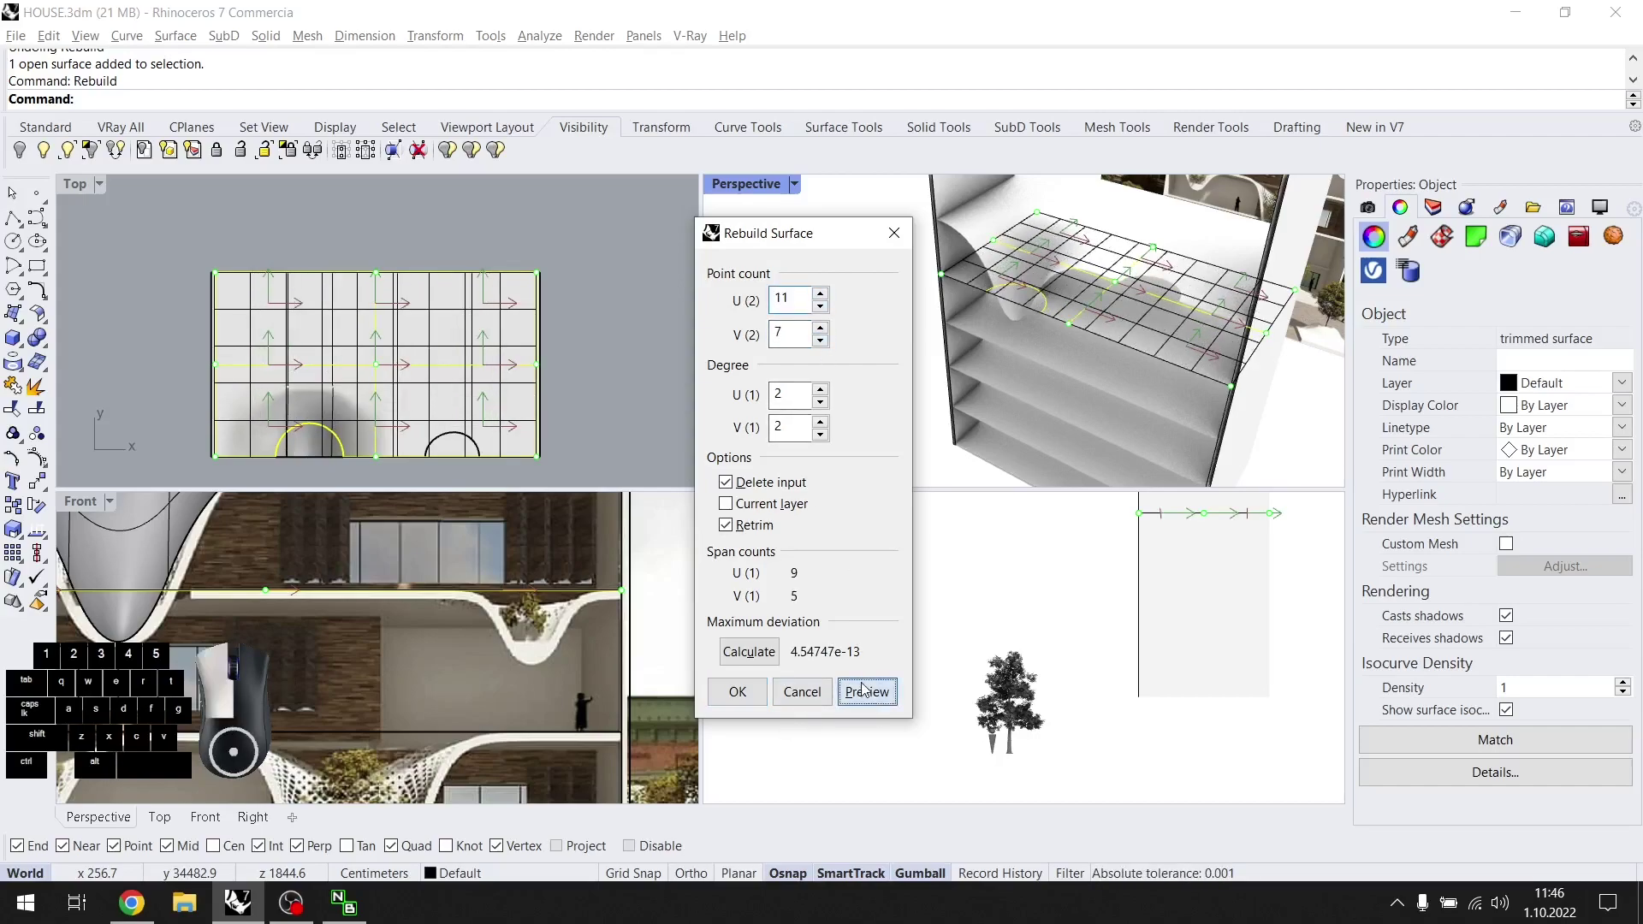
pyautogui.click(737, 693)
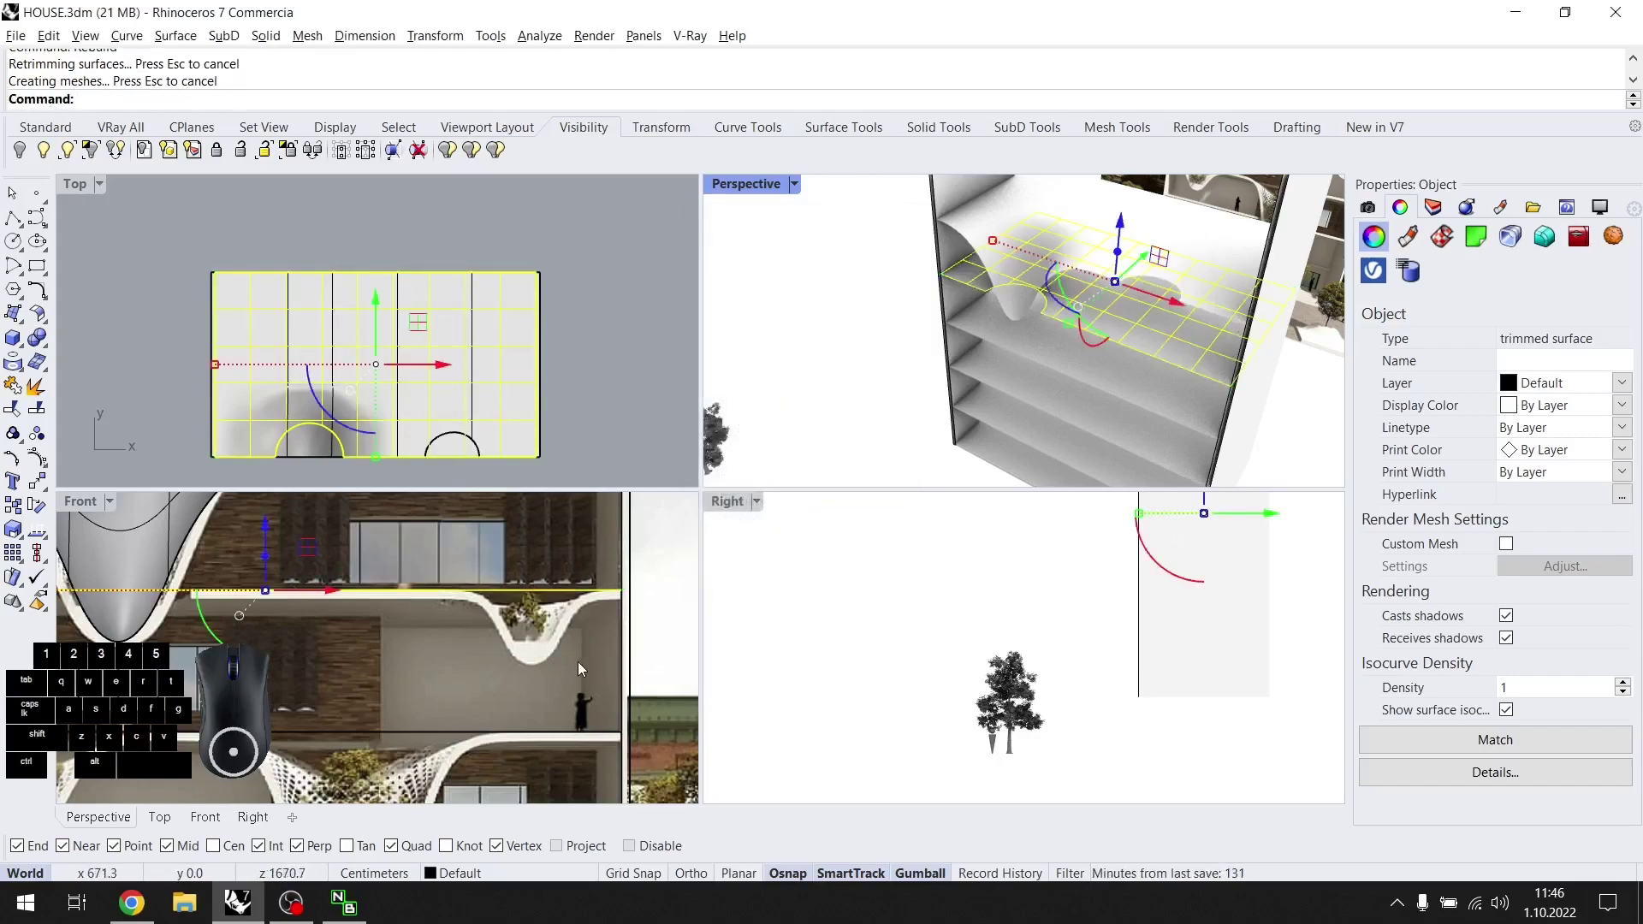
# Centre a control-point column on the small right-hand dip and lower its front points to the dip's pictured bottom.
pyautogui.press('F10')
pyautogui.scroll(4, 512, 603)
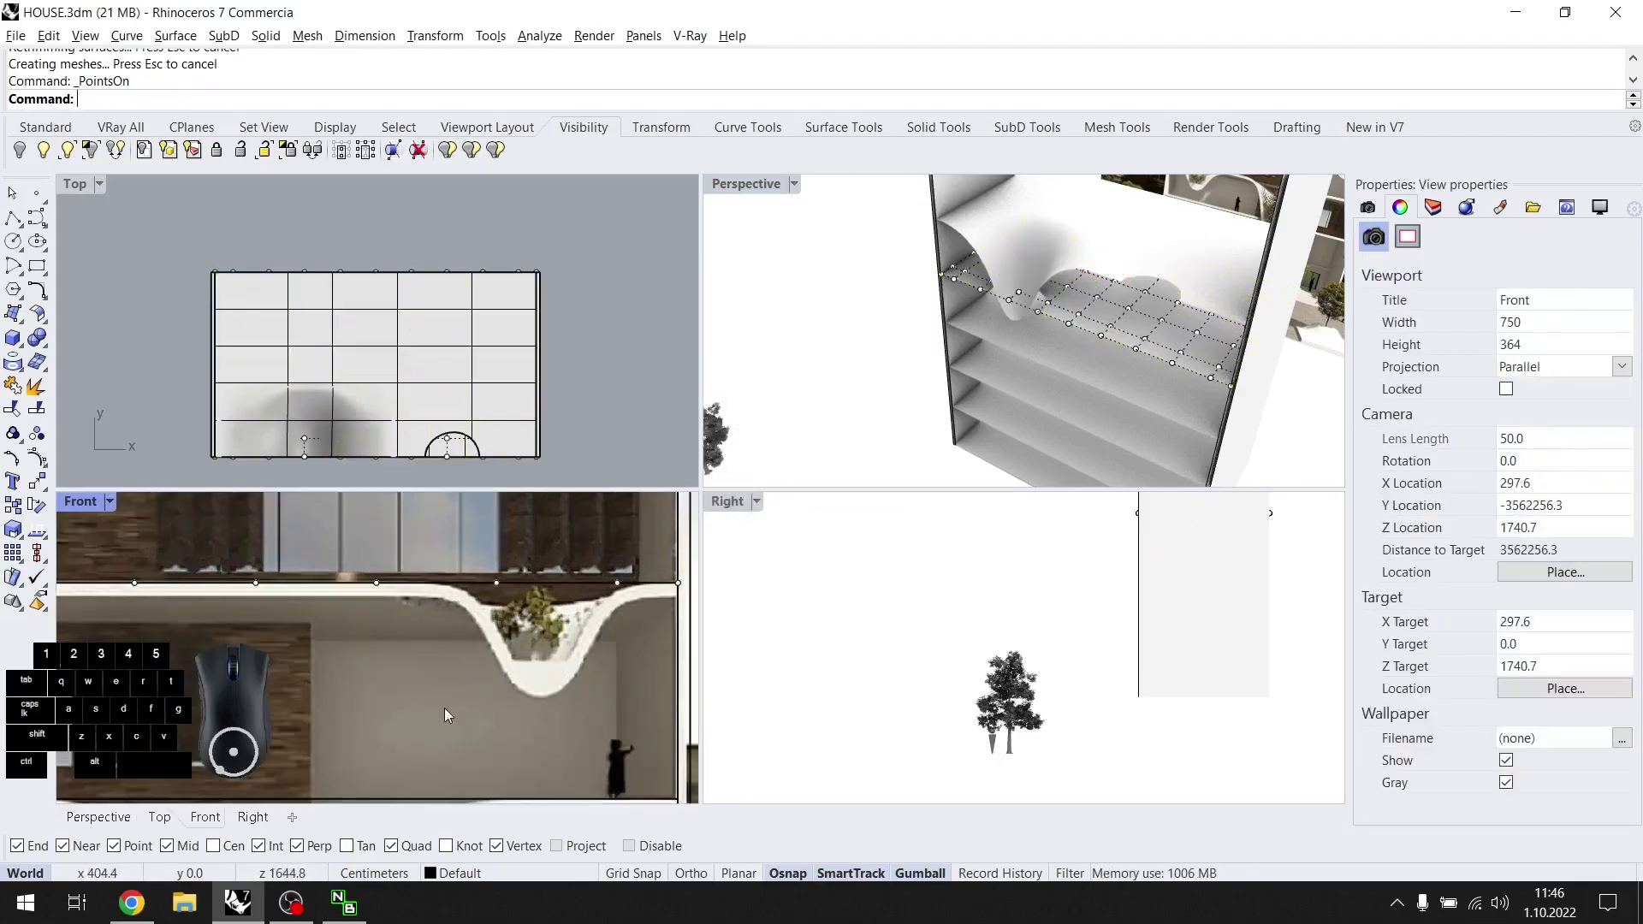
pyautogui.moveTo(486, 707); pyautogui.dragTo(549, 580)
pyautogui.moveTo(447, 720); pyautogui.dragTo(644, 584)
pyautogui.moveTo(447, 743); pyautogui.dragTo(605, 583)
pyautogui.keyDown('ctrl'); pyautogui.moveTo(469, 221); pyautogui.dragTo(601, 414); pyautogui.keyUp('ctrl')
pyautogui.moveTo(541, 541); pyautogui.dragTo(544, 696)
# Shift the control-point columns on both sides of the small right-hand dip to match the picture's outline.
pyautogui.moveTo(393, 695); pyautogui.dragTo(479, 620)
pyautogui.moveTo(447, 696); pyautogui.dragTo(447, 697)
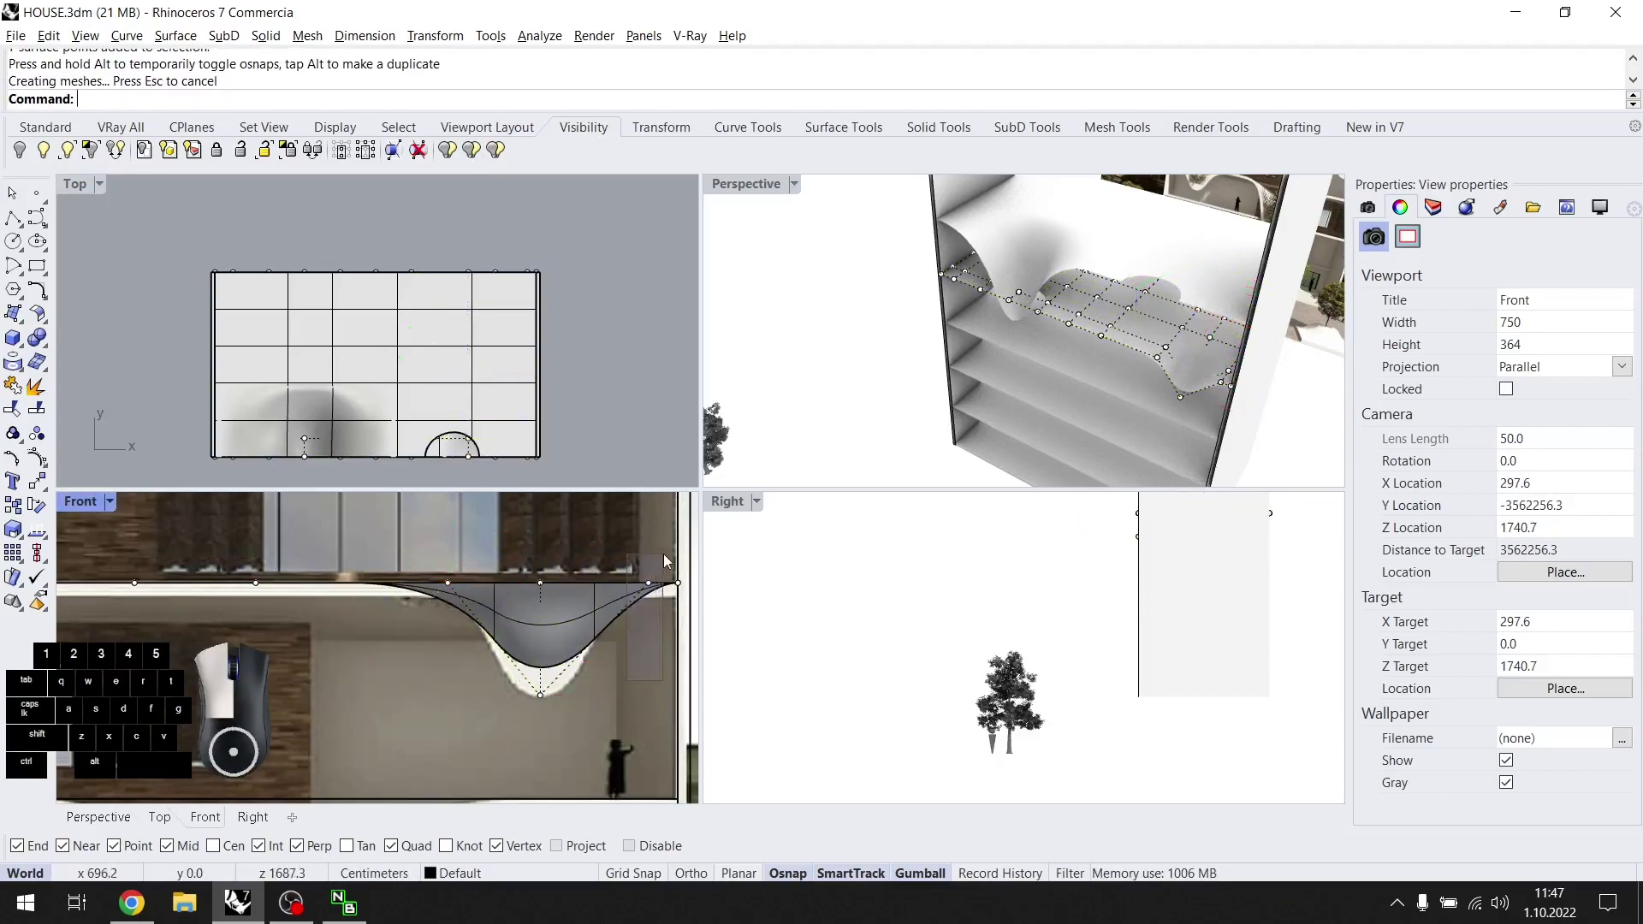
pyautogui.moveTo(664, 554); pyautogui.dragTo(664, 554)
pyautogui.moveTo(690, 586); pyautogui.dragTo(589, 597, button='right')
pyautogui.scroll(-2, 592, 596)
pyautogui.moveTo(601, 597); pyautogui.dragTo(515, 657)
pyautogui.moveTo(419, 728); pyautogui.dragTo(531, 723)
# Reduce the selection to the control points near the dip's front edge and adjust them to the picture.
pyautogui.scroll(6, 448, 678)
pyautogui.moveTo(1195, 402); pyautogui.dragTo(1051, 302, button='right')
pyautogui.scroll(13, 1149, 426)
pyautogui.keyDown('ctrl'); pyautogui.click(1115, 407); pyautogui.keyUp('ctrl')
pyautogui.scroll(-5, 1122, 415)
pyautogui.scroll(-8, 1123, 417)
pyautogui.keyDown('ctrl'); pyautogui.moveTo(1231, 435); pyautogui.dragTo(1026, 260); pyautogui.keyUp('ctrl')
pyautogui.moveTo(452, 660); pyautogui.dragTo(407, 686)
# Refine the control points beside and at the bottom of the small right-hand dip, and end the point editing.
pyautogui.moveTo(273, 502); pyautogui.dragTo(417, 567)
pyautogui.scroll(-2, 361, 567)
pyautogui.moveTo(553, 686); pyautogui.dragTo(537, 695, button='right')
pyautogui.moveTo(504, 532); pyautogui.dragTo(533, 686)
pyautogui.moveTo(1099, 289)
pyautogui.mouseDown(button='right')
pyautogui.moveTo(1130, 294)
pyautogui.moveTo(1117, 308)
pyautogui.moveTo(1167, 256)
pyautogui.moveTo(1080, 281)
pyautogui.mouseUp(button='right')
pyautogui.press('Escape')
pyautogui.press('Escape')
# Turn on the floor's control points again and set the top view's display to Ghosted.
pyautogui.scroll(-6, 1126, 296)
pyautogui.scroll(9, 1105, 283)
pyautogui.click(400, 655)
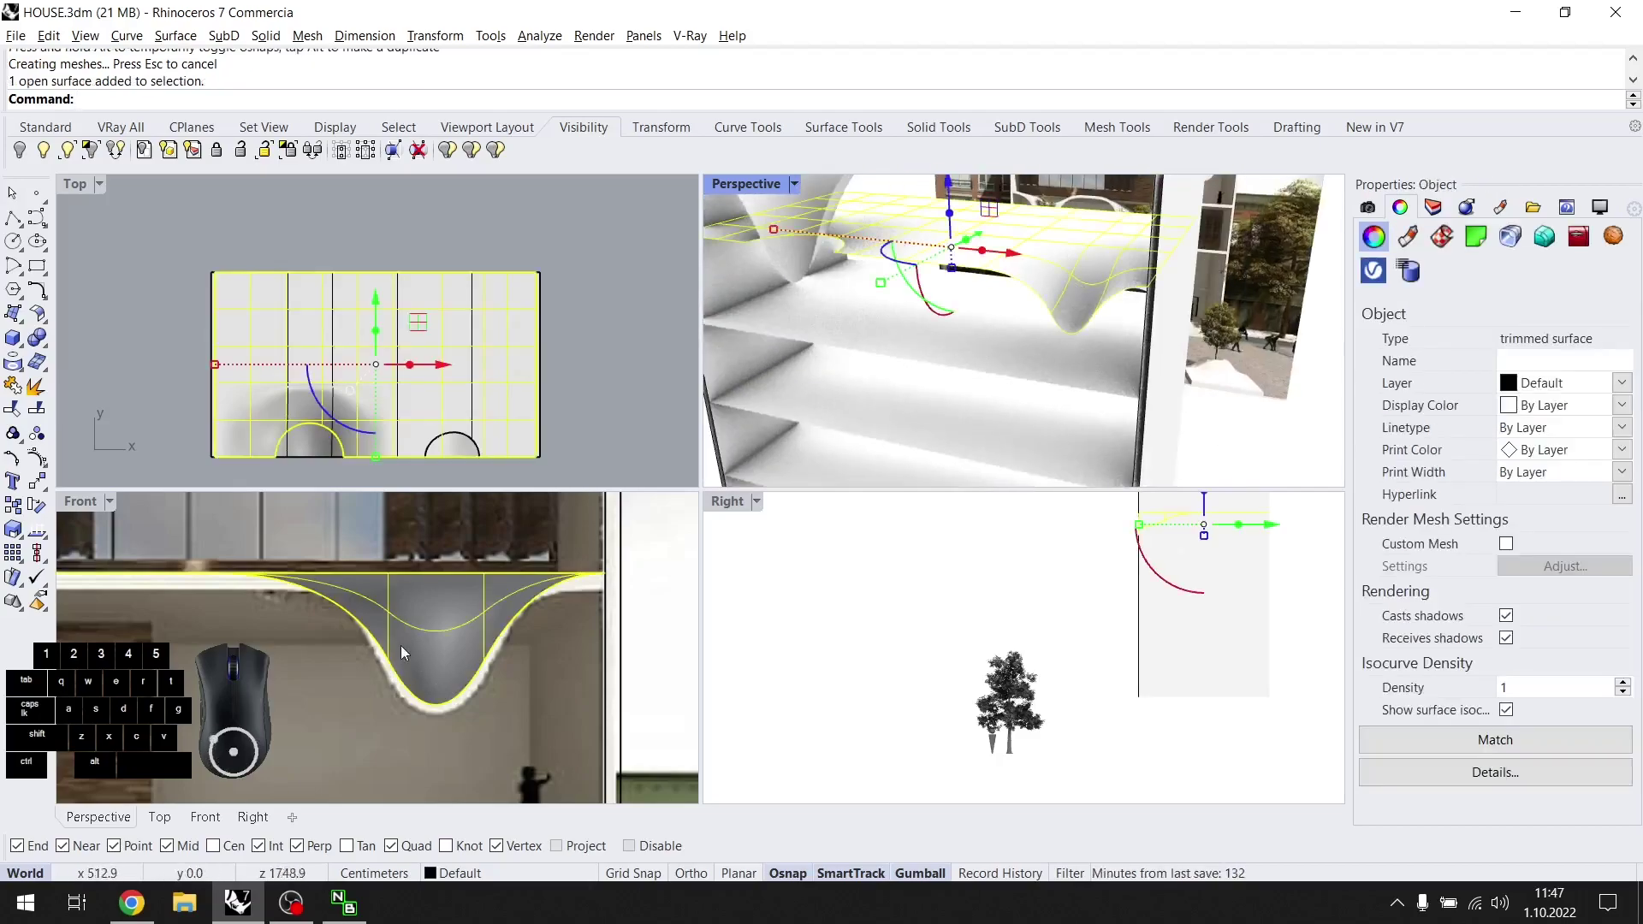
pyautogui.press('F10')
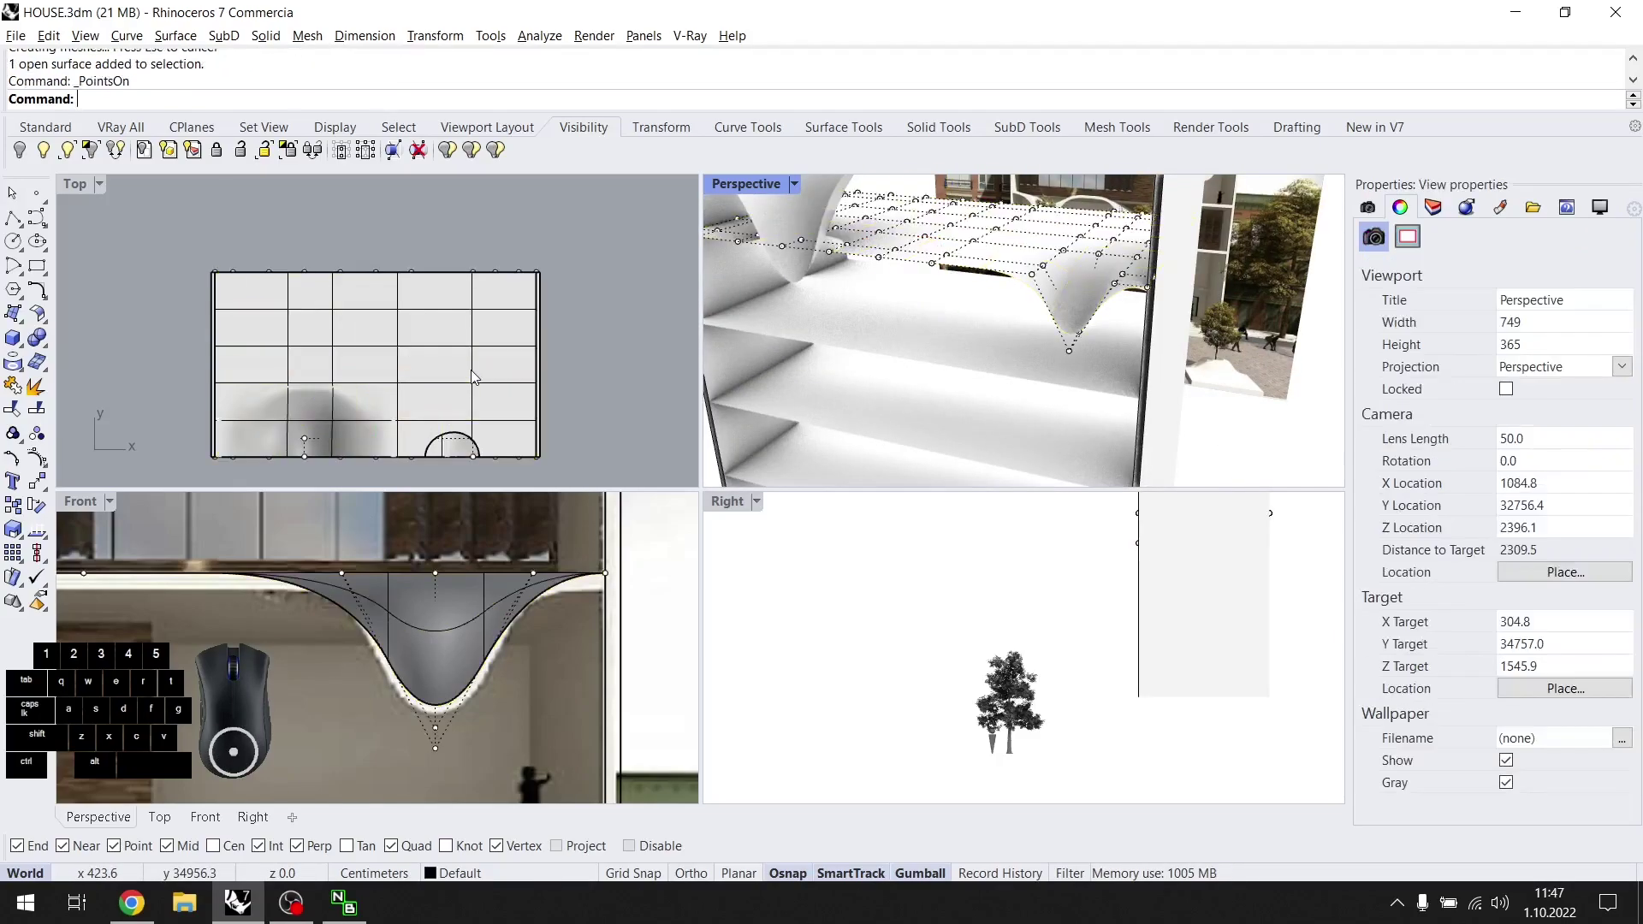
pyautogui.moveTo(496, 393); pyautogui.dragTo(501, 351, button='right')
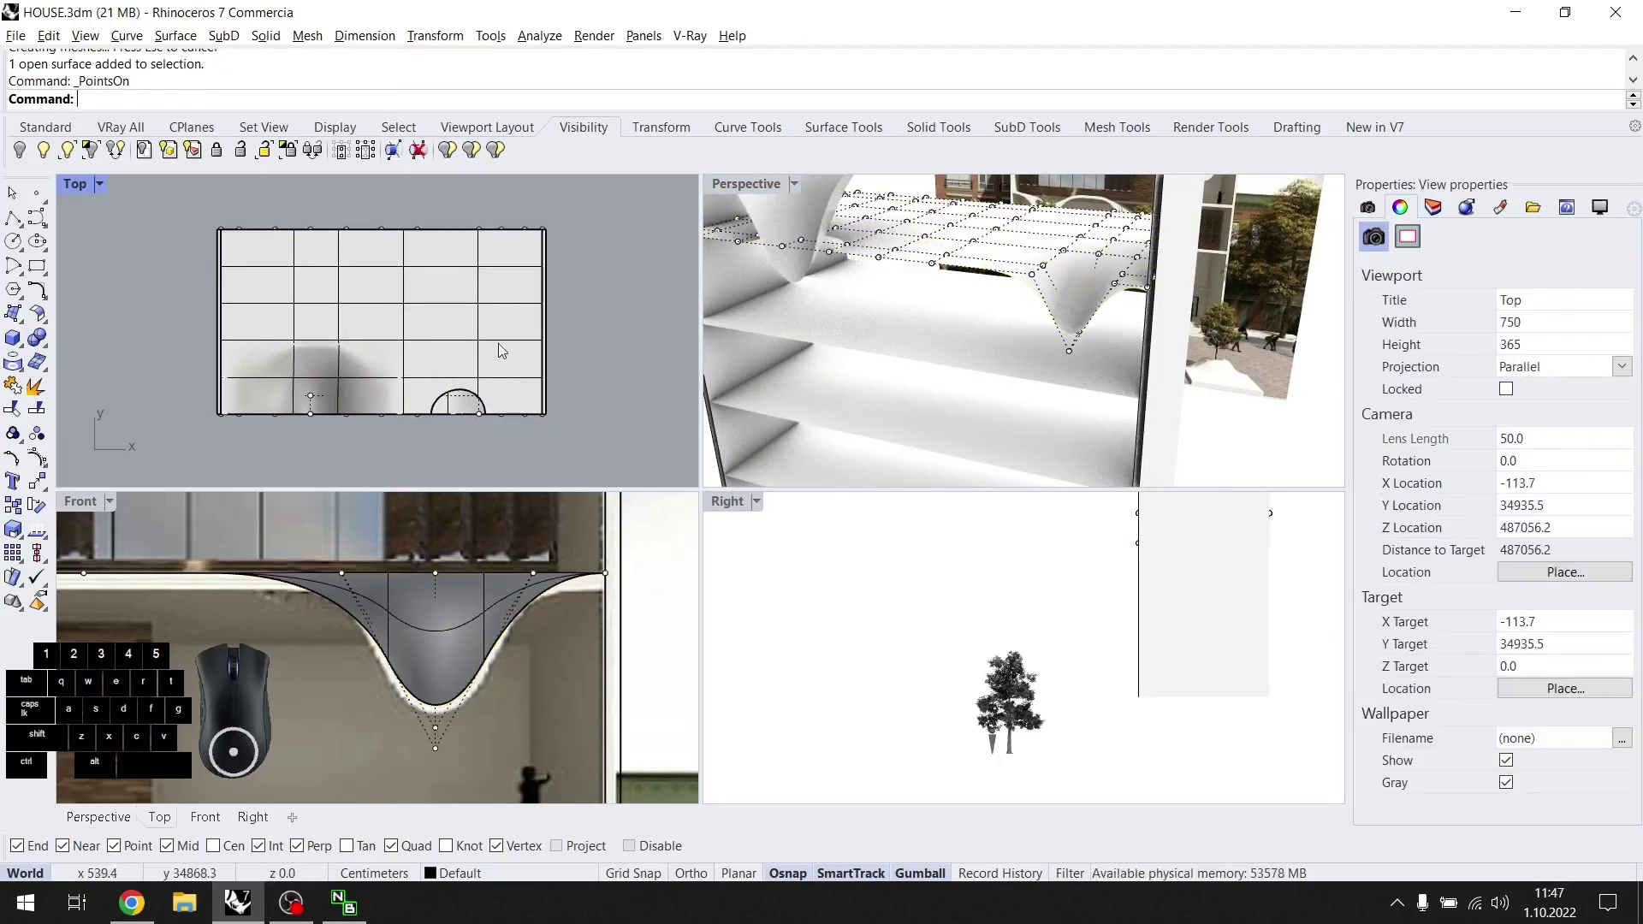
pyautogui.click(86, 183)
pyautogui.click(214, 286)
pyautogui.scroll(3, 499, 368)
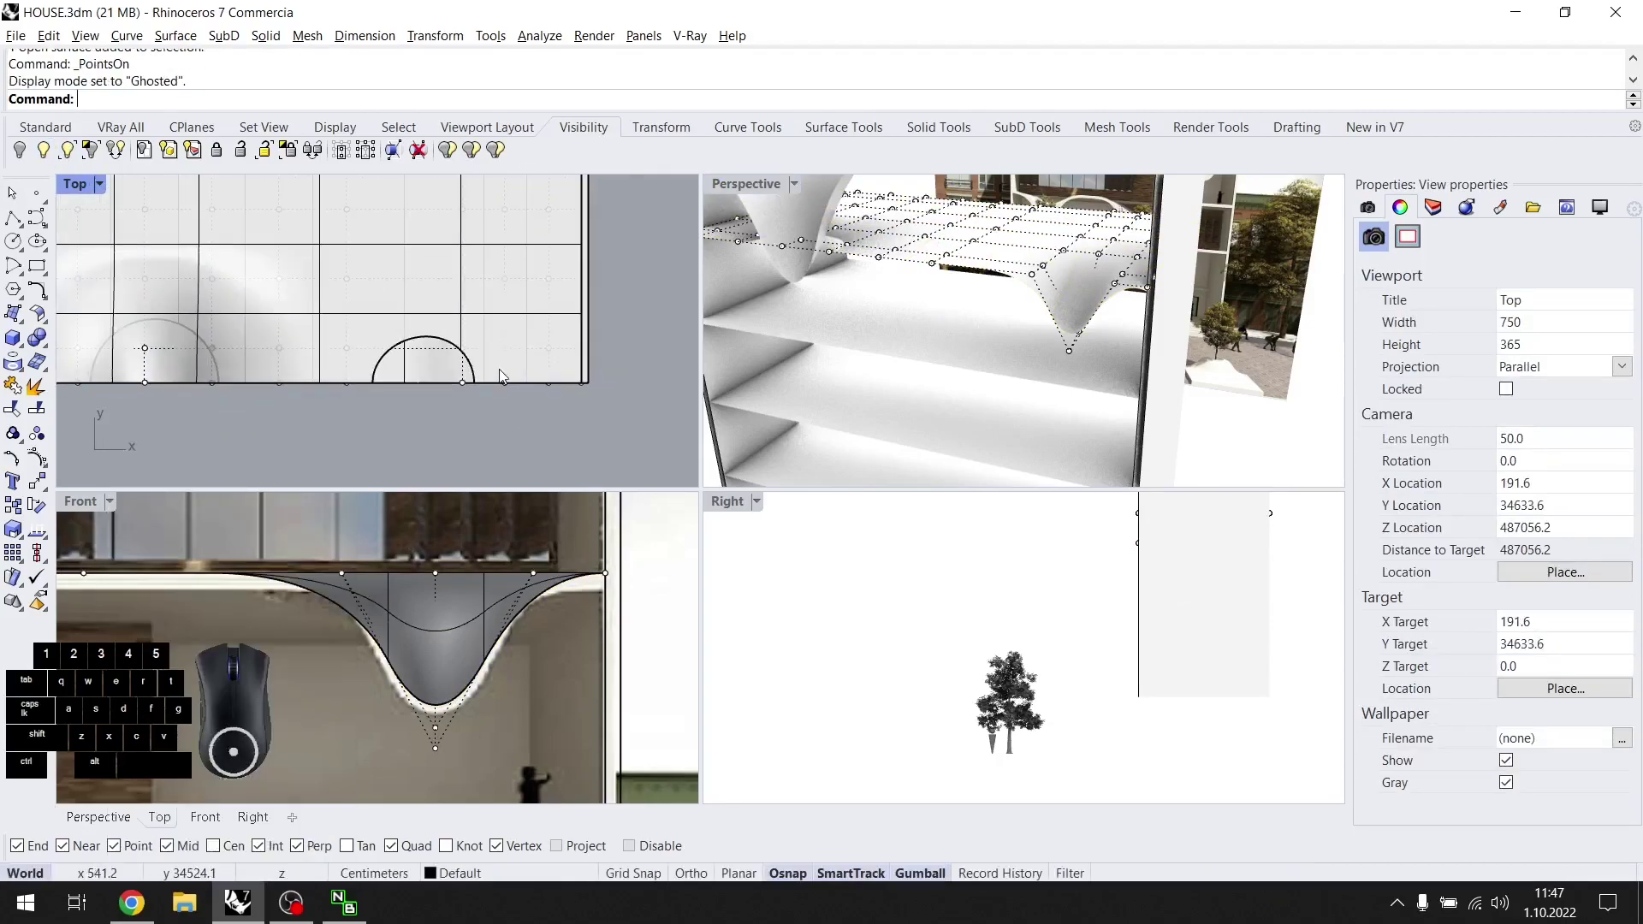
pyautogui.scroll(-2, 484, 390)
# End the point editing, try the Ghosted display in the perspective view, and return that view to Rendered.
pyautogui.moveTo(1067, 331); pyautogui.dragTo(1099, 280, button='right')
pyautogui.press('Escape')
pyautogui.click(1102, 280)
pyautogui.hotkey('ctrl', 'alt', 'g')
pyautogui.press('Escape')
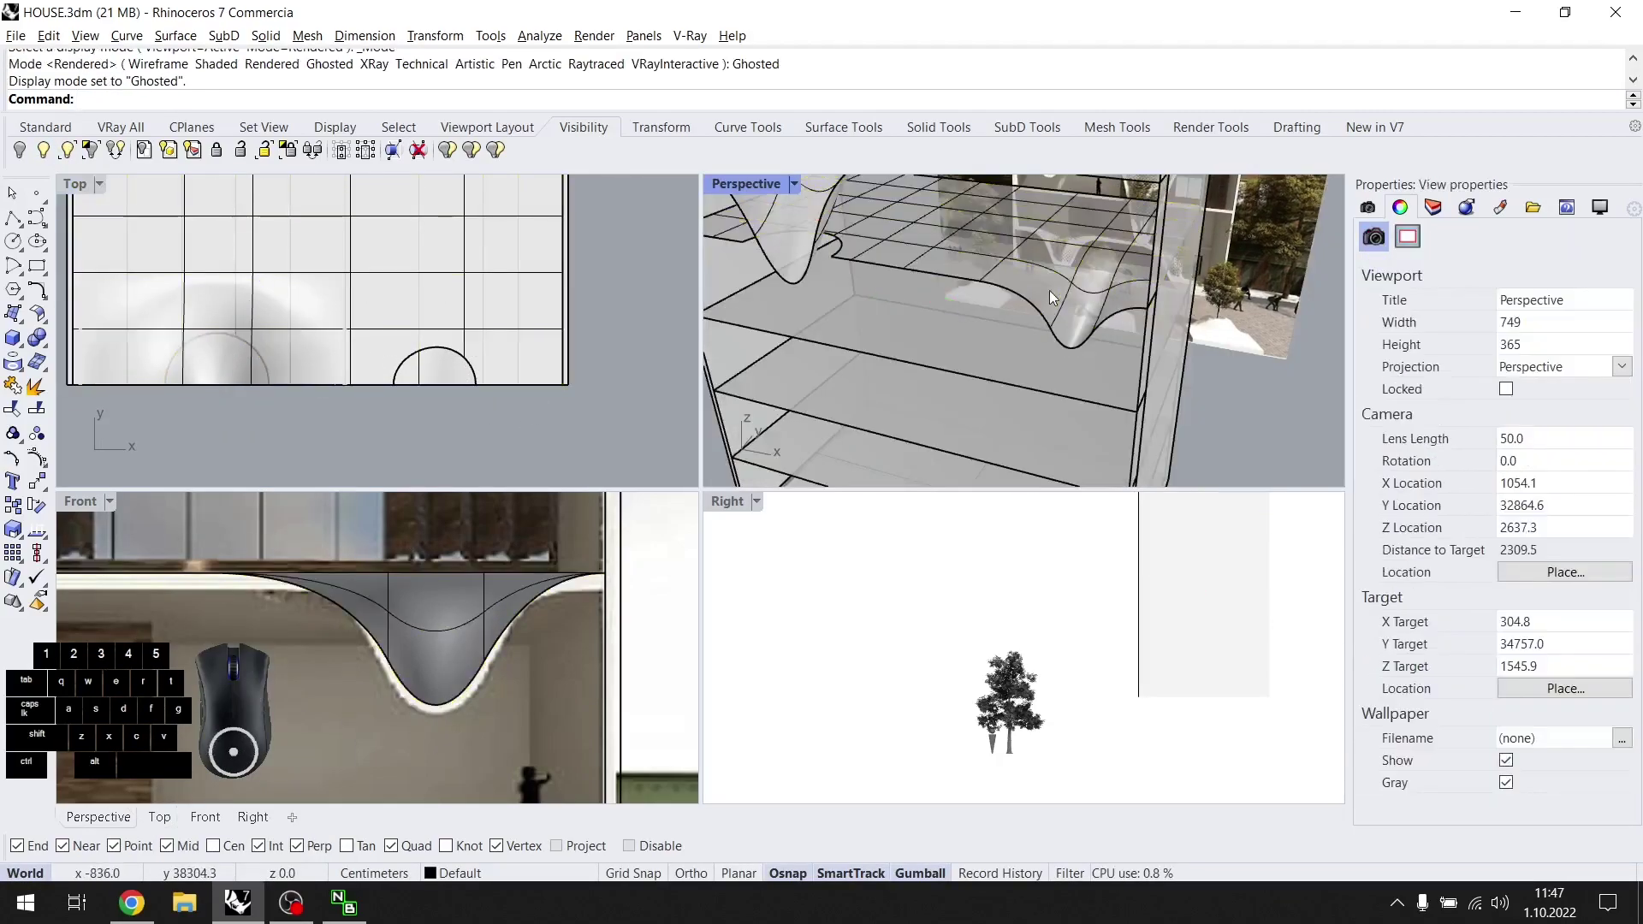
pyautogui.click(1050, 290)
pyautogui.click(794, 184)
pyautogui.click(883, 270)
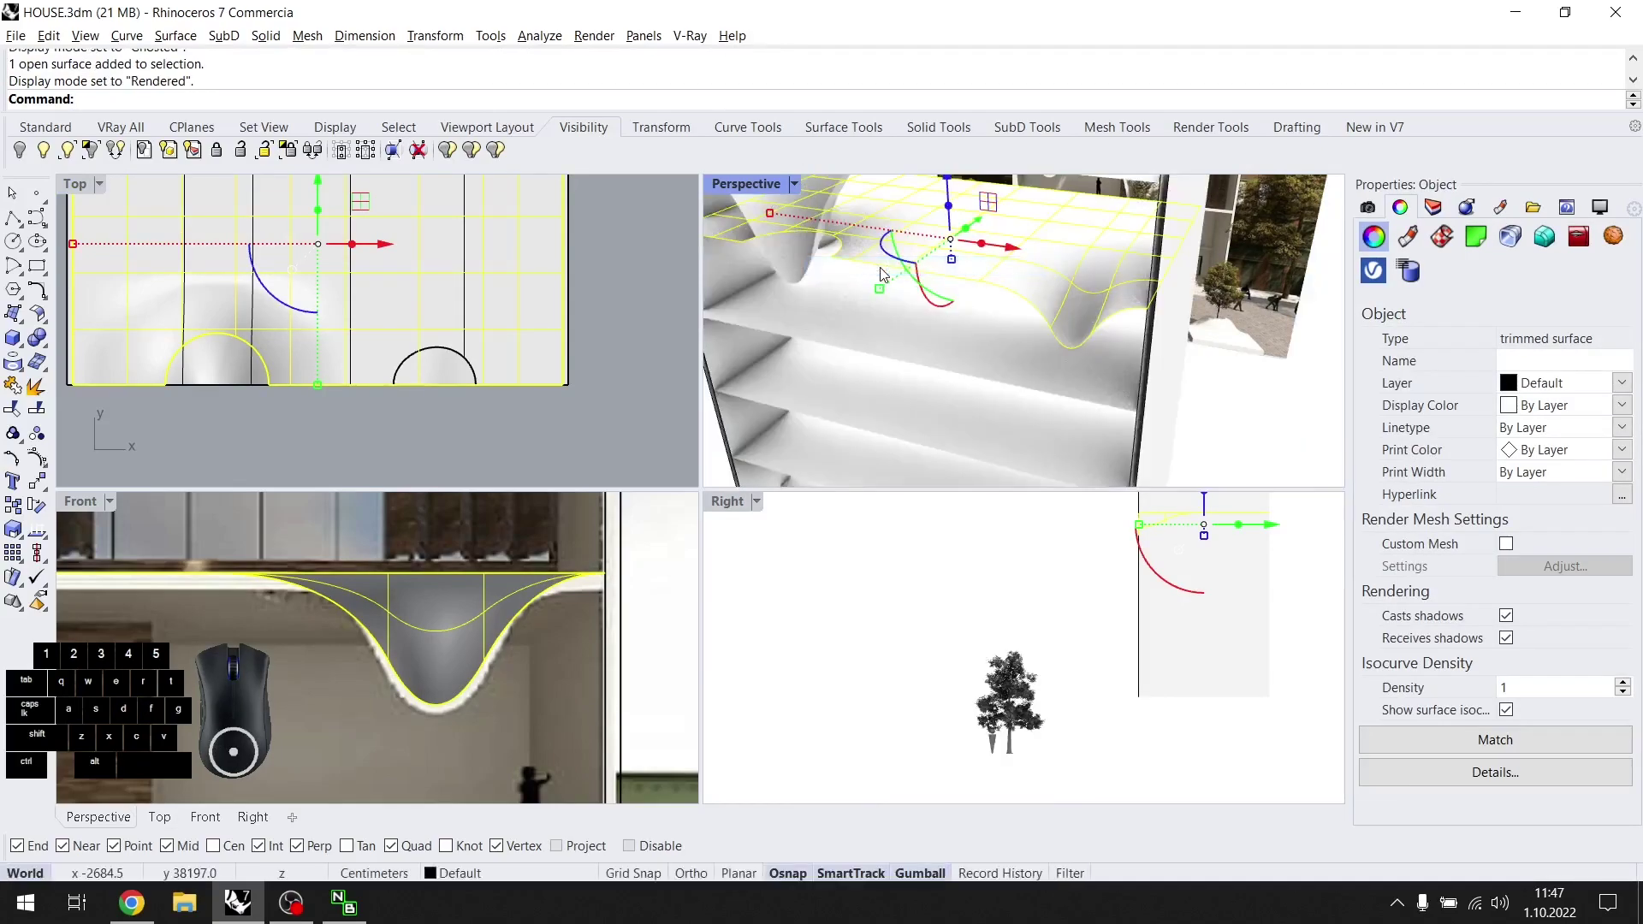
# Raise a single control point at the small right-hand dip in the perspective view, and end the point editing.
pyautogui.press('F10')
pyautogui.moveTo(1174, 342); pyautogui.dragTo(1127, 282, button='right')
pyautogui.scroll(4, 1032, 327)
pyautogui.click(1030, 329)
pyautogui.click(1021, 323)
pyautogui.moveTo(1040, 330); pyautogui.dragTo(1128, 363, button='right')
pyautogui.scroll(-4, 1128, 359)
pyautogui.moveTo(1117, 315); pyautogui.dragTo(1115, 287)
pyautogui.moveTo(1281, 341); pyautogui.dragTo(1115, 359, button='right')
pyautogui.press('Escape')
pyautogui.press('Escape')
# Examine the shaped right-hand dip up close and the whole building in the perspective view.
pyautogui.scroll(4, 1062, 301)
pyautogui.moveTo(1061, 301); pyautogui.dragTo(1068, 363, button='right')
pyautogui.scroll(-6, 957, 262)
pyautogui.scroll(-1, 958, 262)
pyautogui.scroll(-1, 1006, 363)
pyautogui.scroll(-4, 1068, 363)
pyautogui.moveTo(1068, 363); pyautogui.dragTo(1024, 366, button='right')
pyautogui.scroll(-2, 1027, 366)
pyautogui.moveTo(1031, 365)
pyautogui.mouseDown(button='right')
pyautogui.moveTo(1053, 368)
pyautogui.moveTo(1024, 366)
pyautogui.mouseUp(button='right')
pyautogui.scroll(-10, 393, 649)
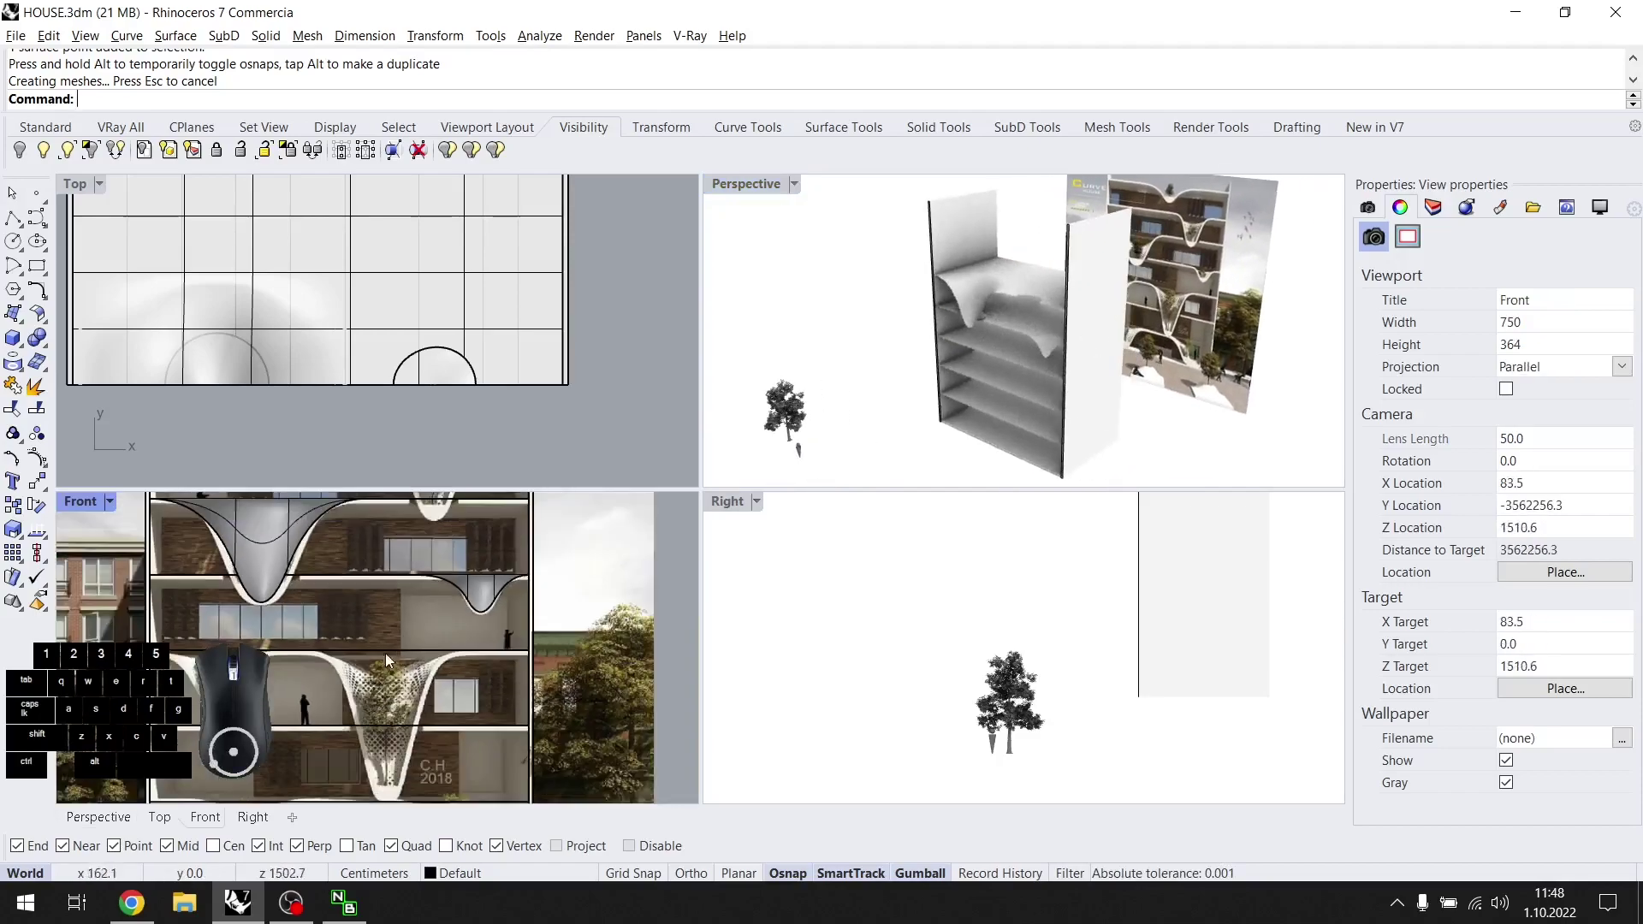
# Start rebuilding the next floor down, and set the top view's display to Wireframe.
pyautogui.scroll(7, 334, 643)
pyautogui.click(334, 641)
pyautogui.scroll(-3, 435, 619)
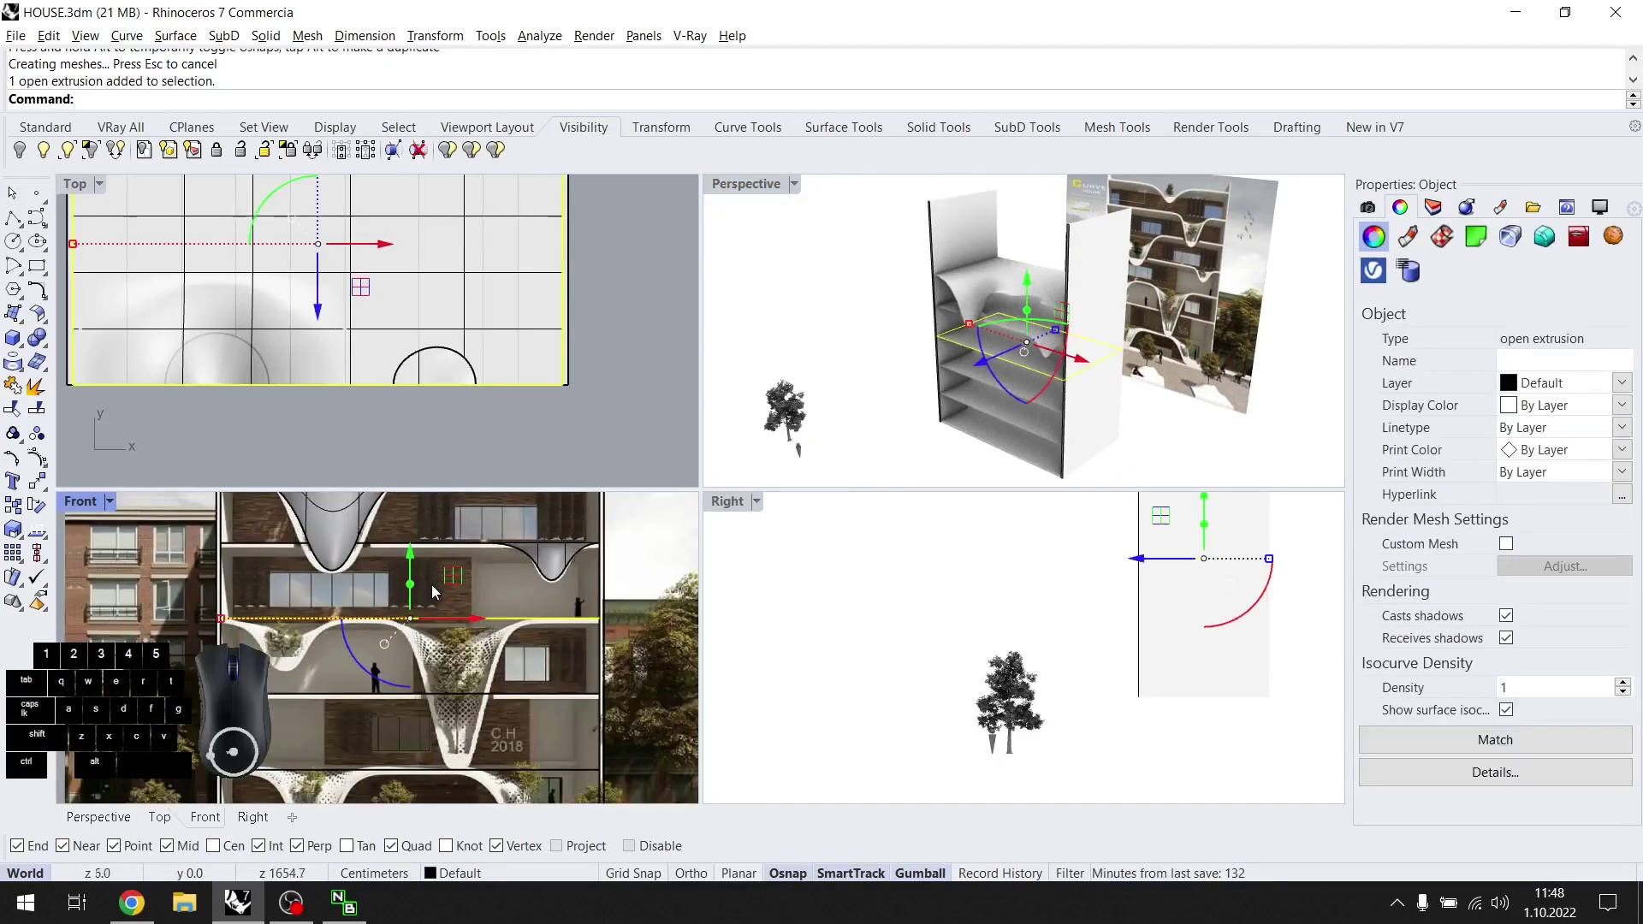
pyautogui.press('Return')
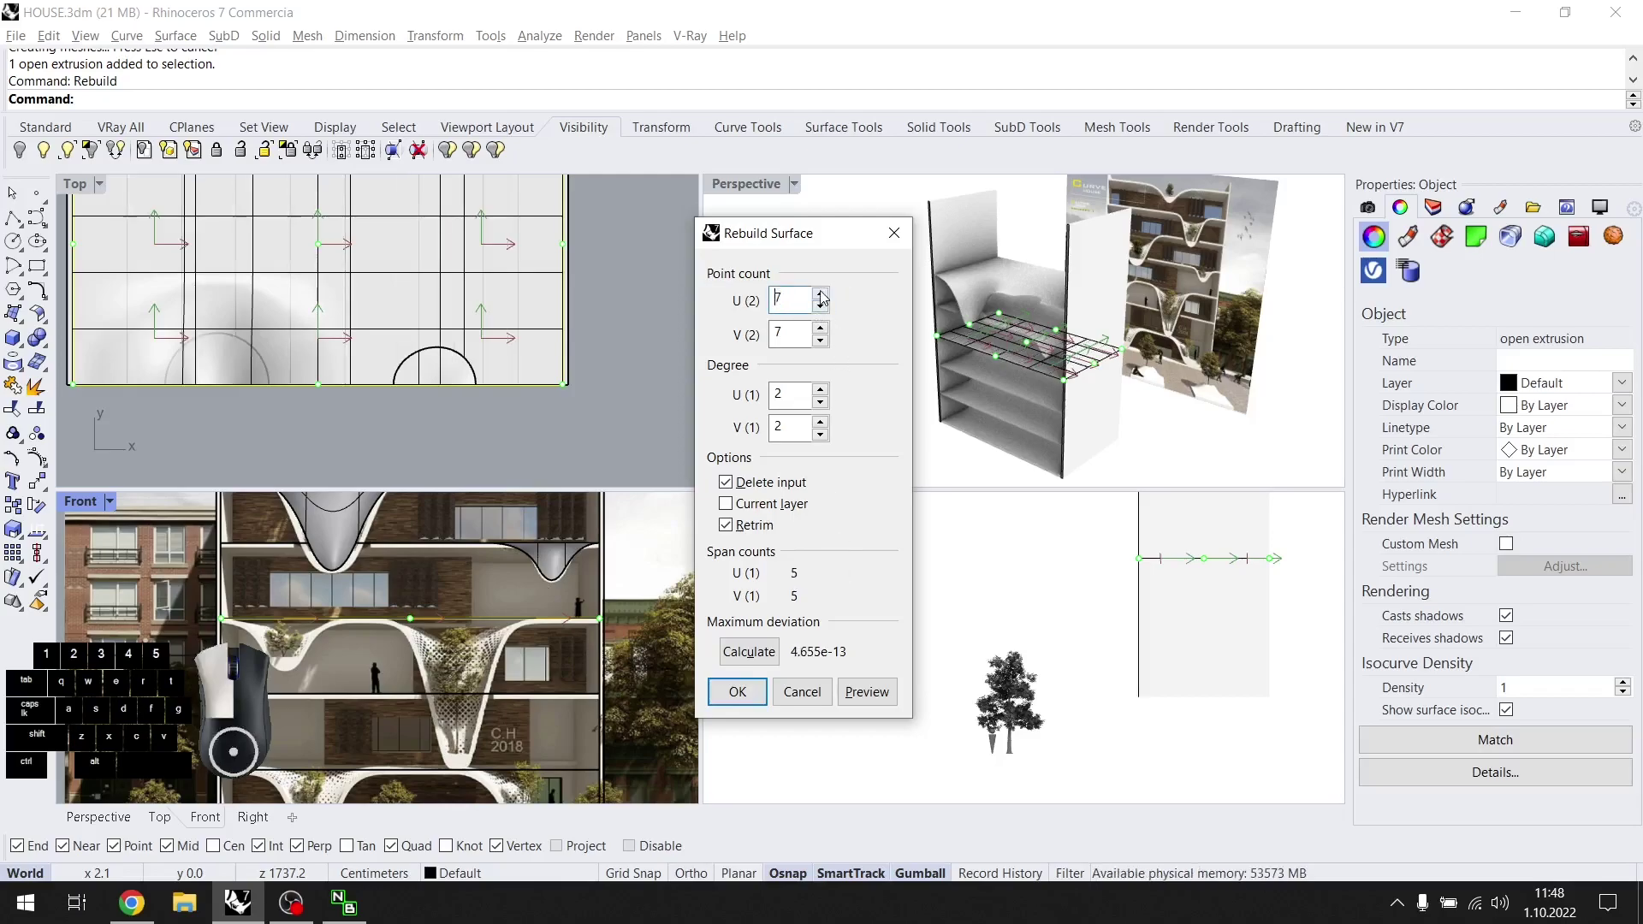
pyautogui.click(99, 183)
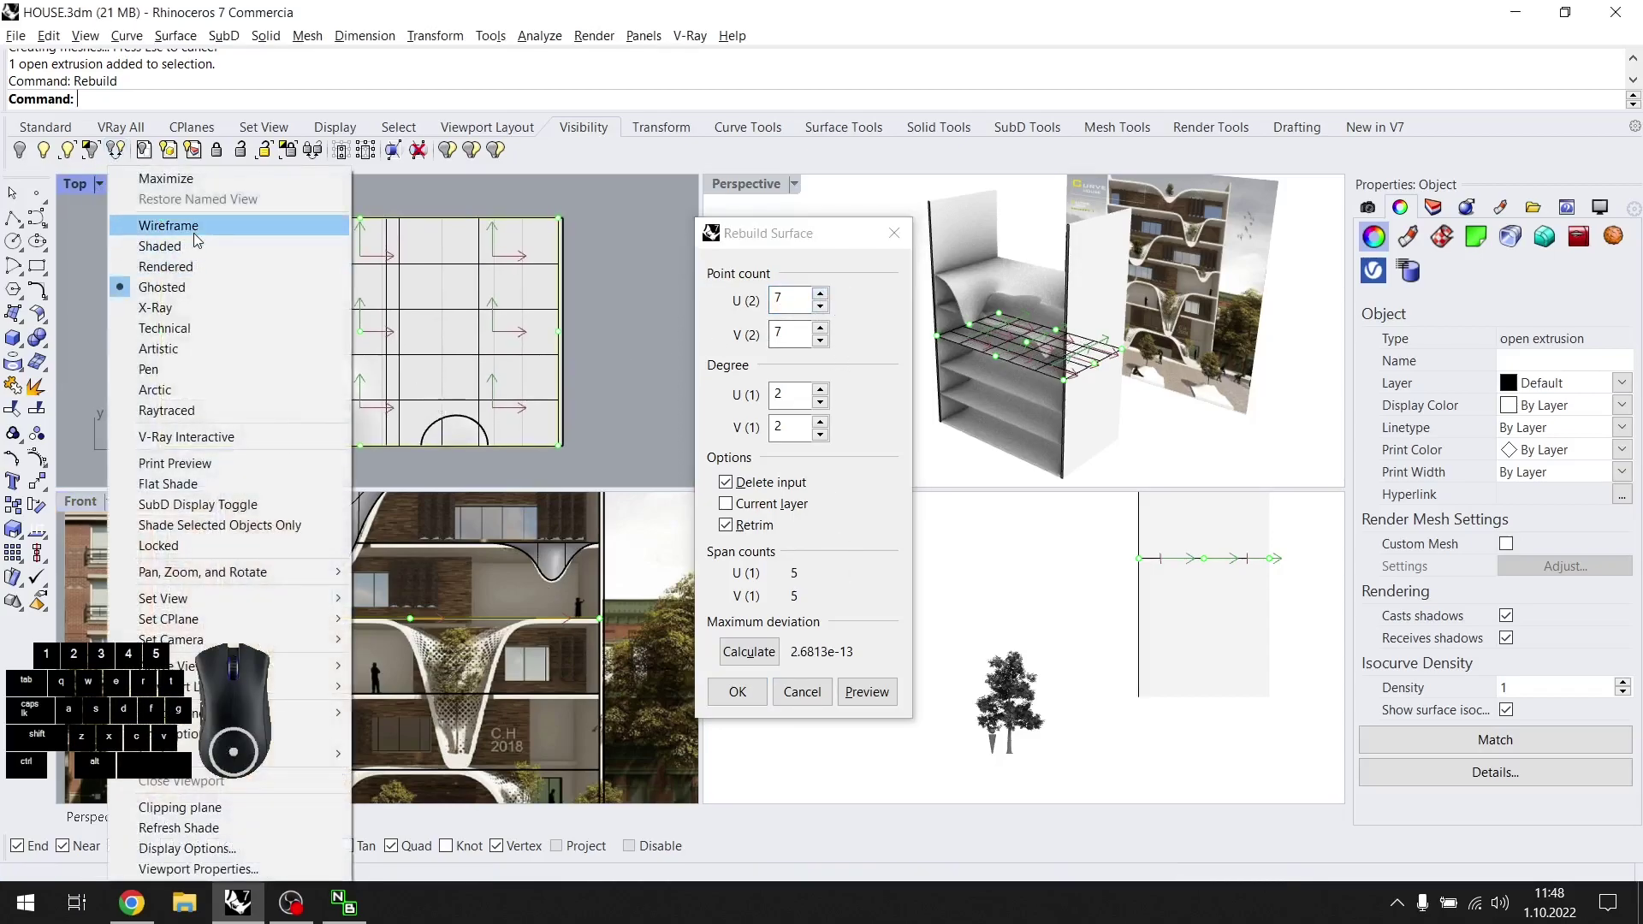
pyautogui.click(169, 225)
pyautogui.scroll(5, 1115, 368)
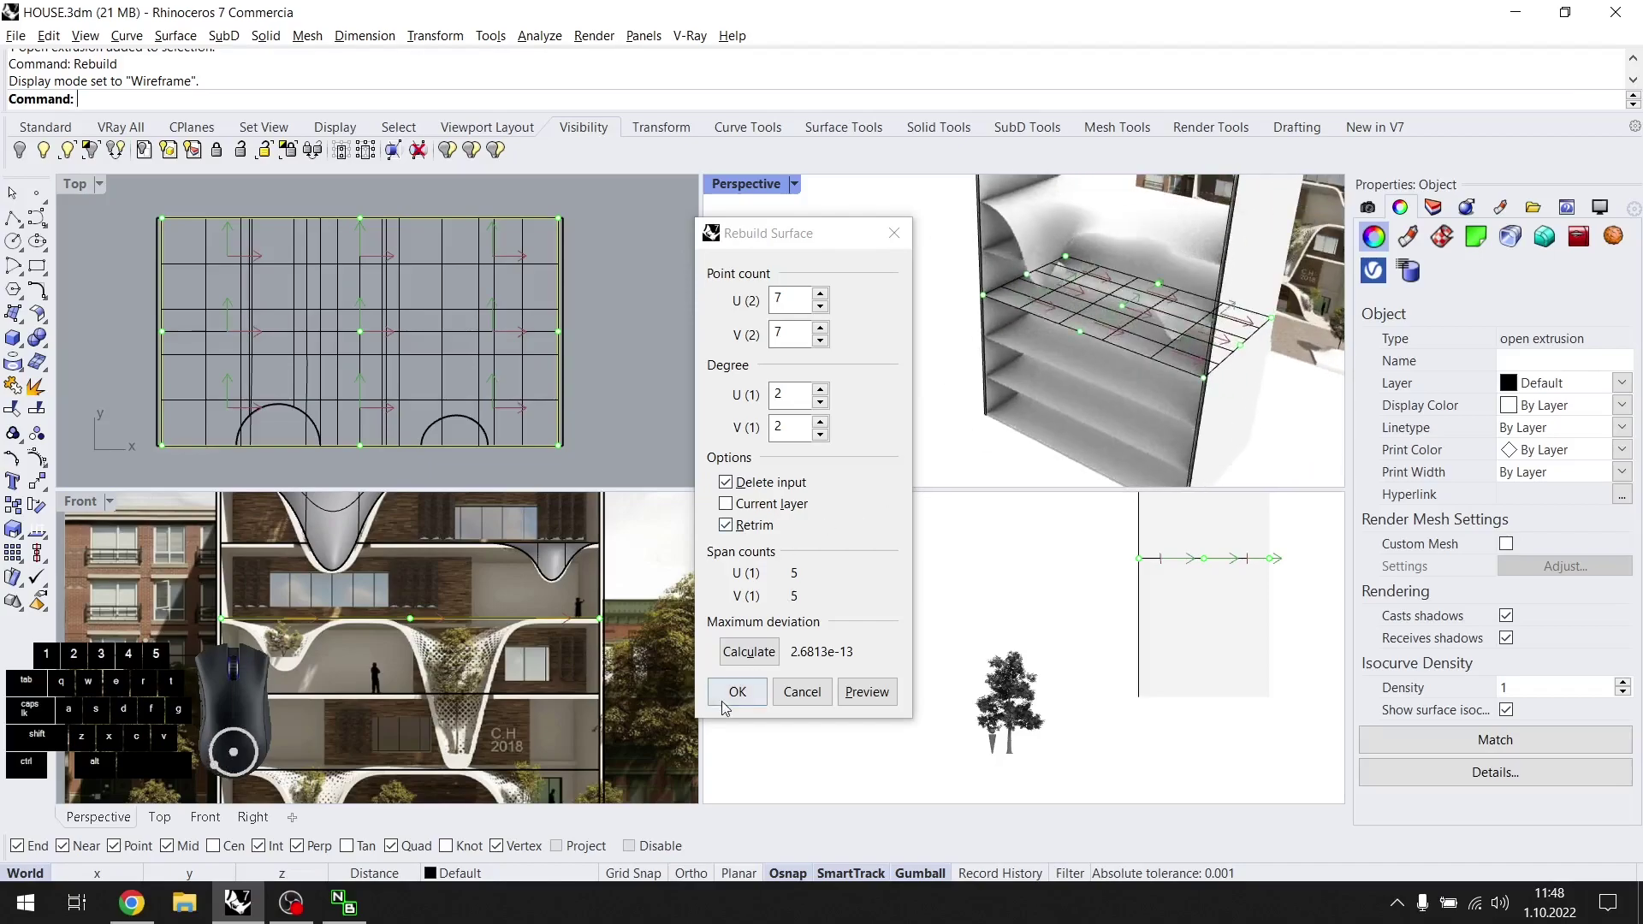
# Try a 7 by 7 point rebuild of that floor with shifted control points, and undo both.
pyautogui.click(724, 699)
pyautogui.scroll(3, 387, 614)
pyautogui.press('F10')
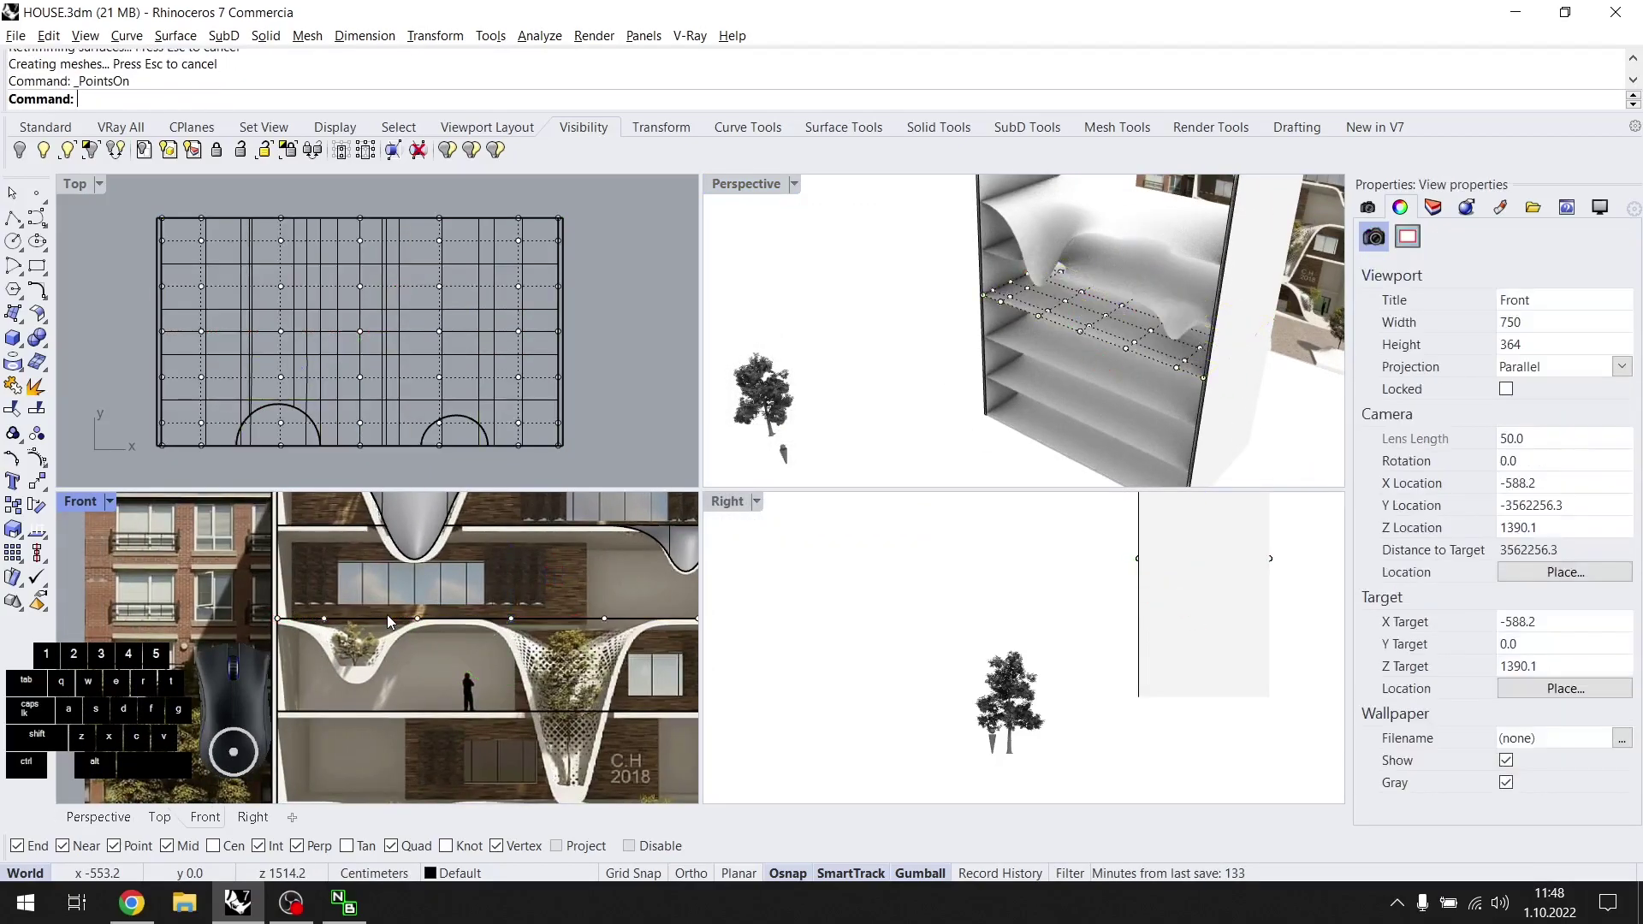
pyautogui.scroll(2, 387, 614)
pyautogui.moveTo(494, 613); pyautogui.dragTo(625, 644)
pyautogui.hotkey('ctrl', 'z')
pyautogui.click(579, 655)
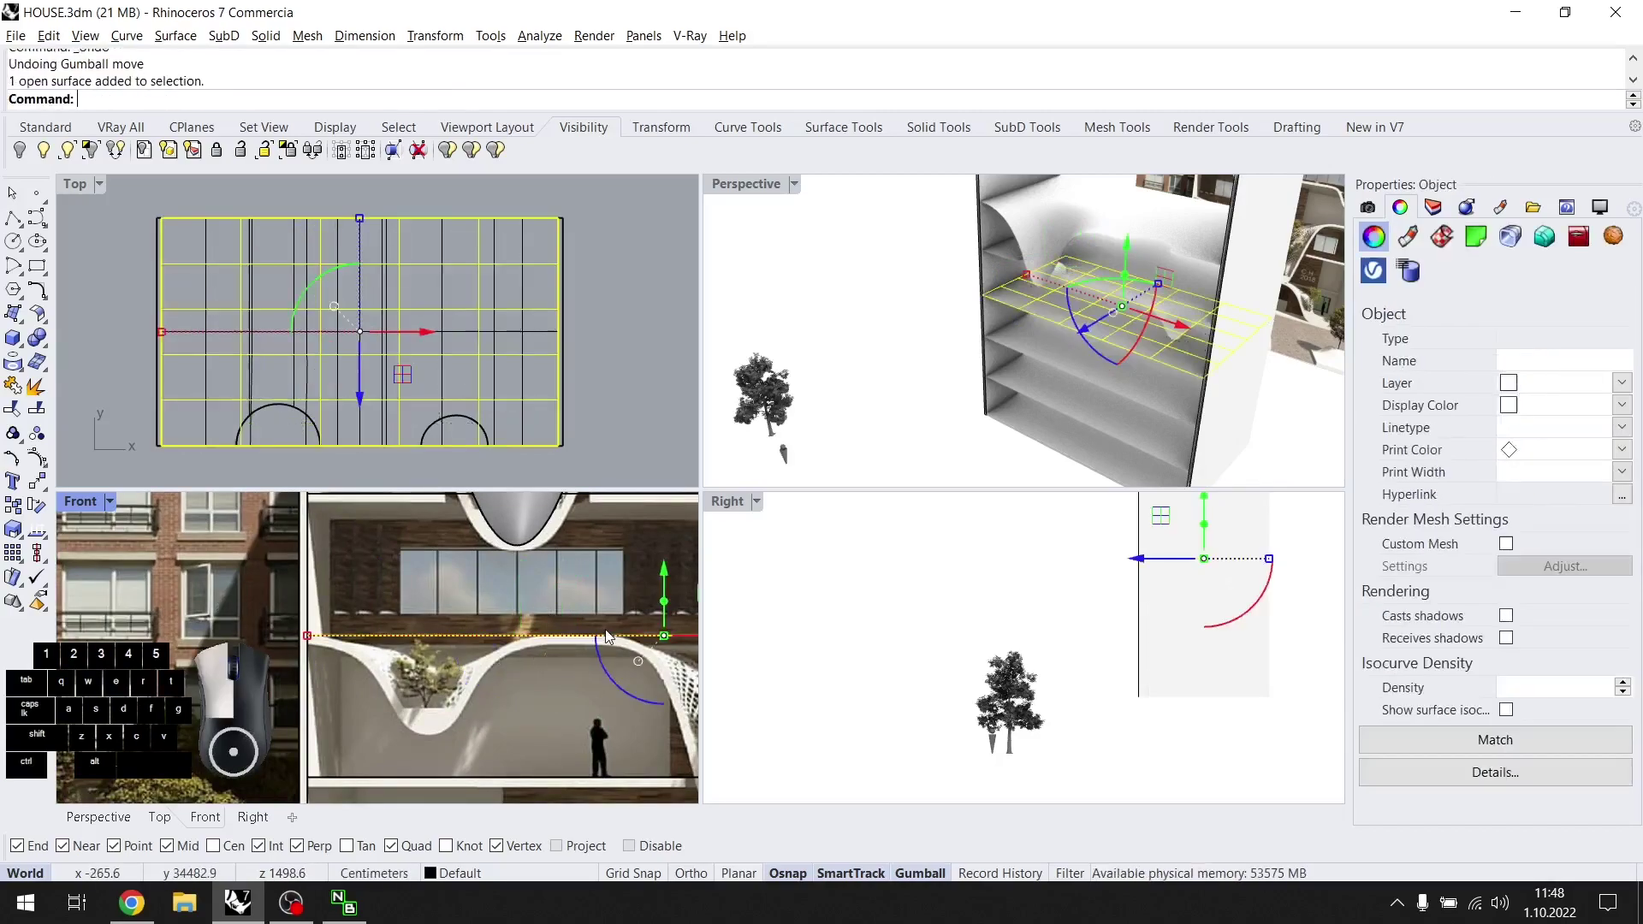
pyautogui.scroll(-2, 578, 655)
pyautogui.hotkey('ctrl', 'z')
# Rebuild the same floor with more than 7 U points, 7 V points and degree 2.
pyautogui.write('re')
pyautogui.press('Return')
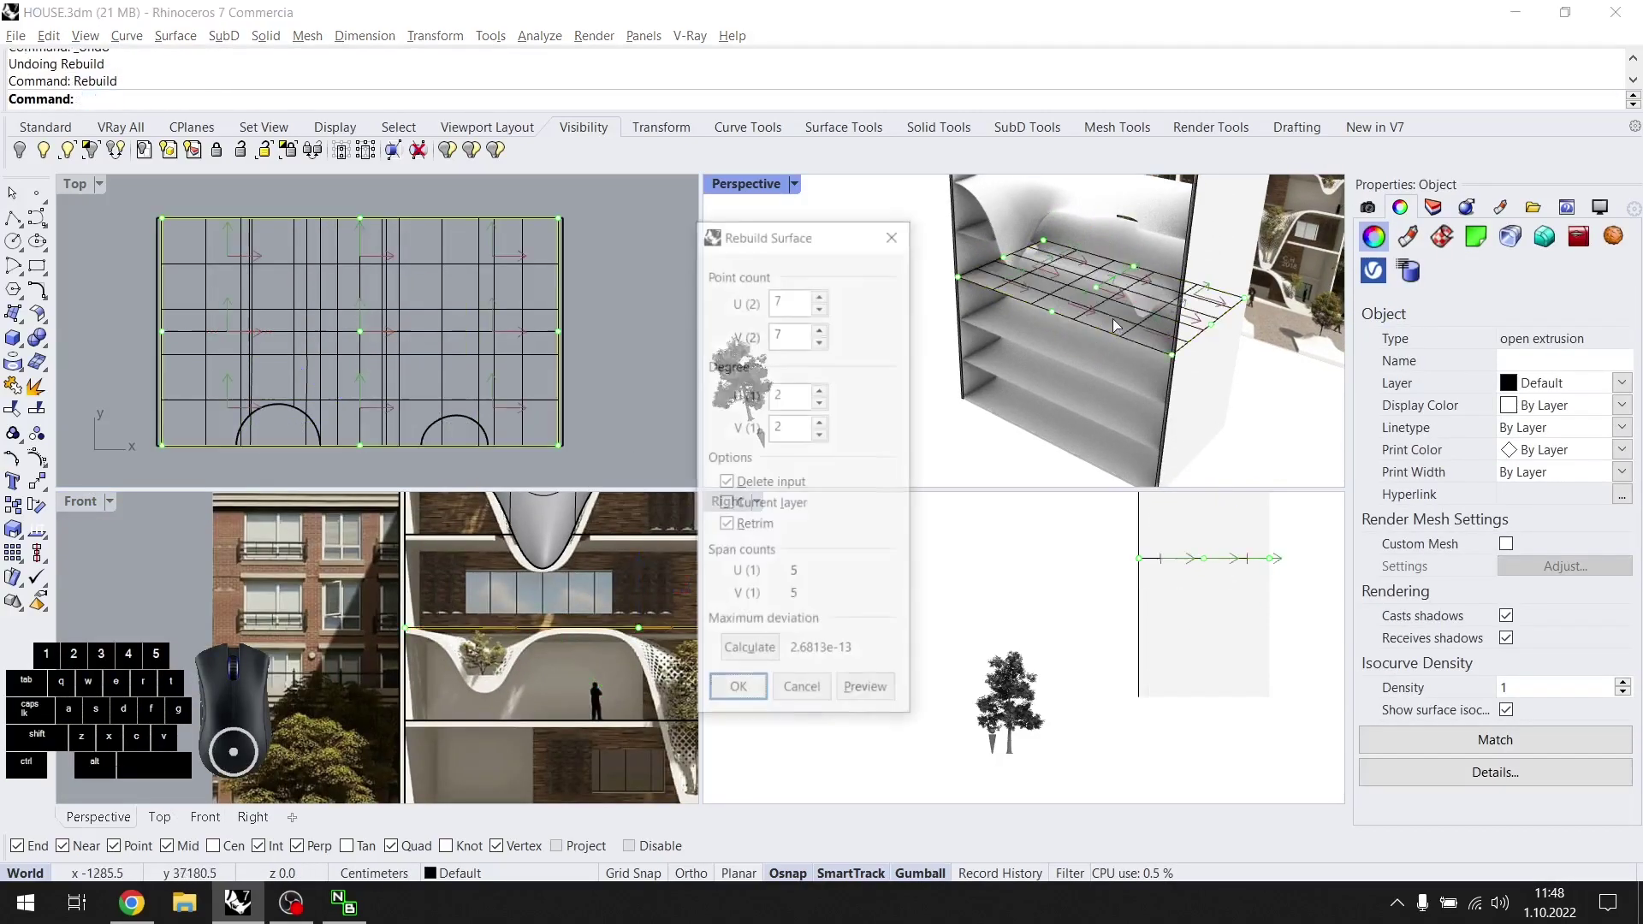
pyautogui.click(822, 296)
pyautogui.click(737, 691)
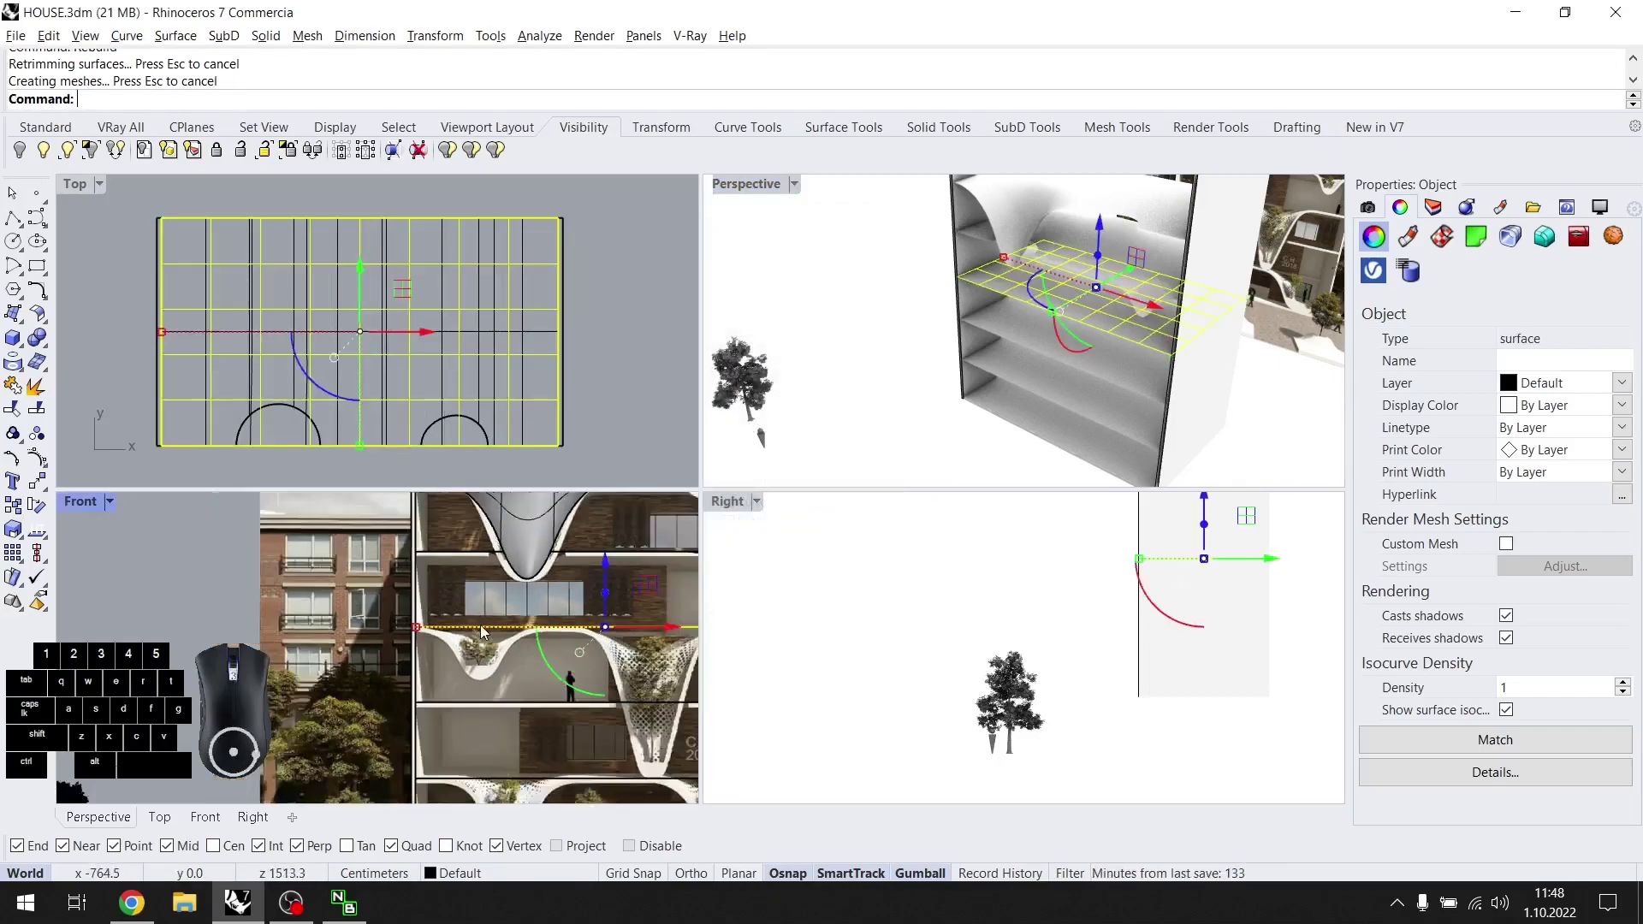
pyautogui.moveTo(472, 664); pyautogui.dragTo(332, 614, button='right')
# Centre a control-point column on this floor's small left-hand dip and lower its front points toward the dip's bottom.
pyautogui.press('F10')
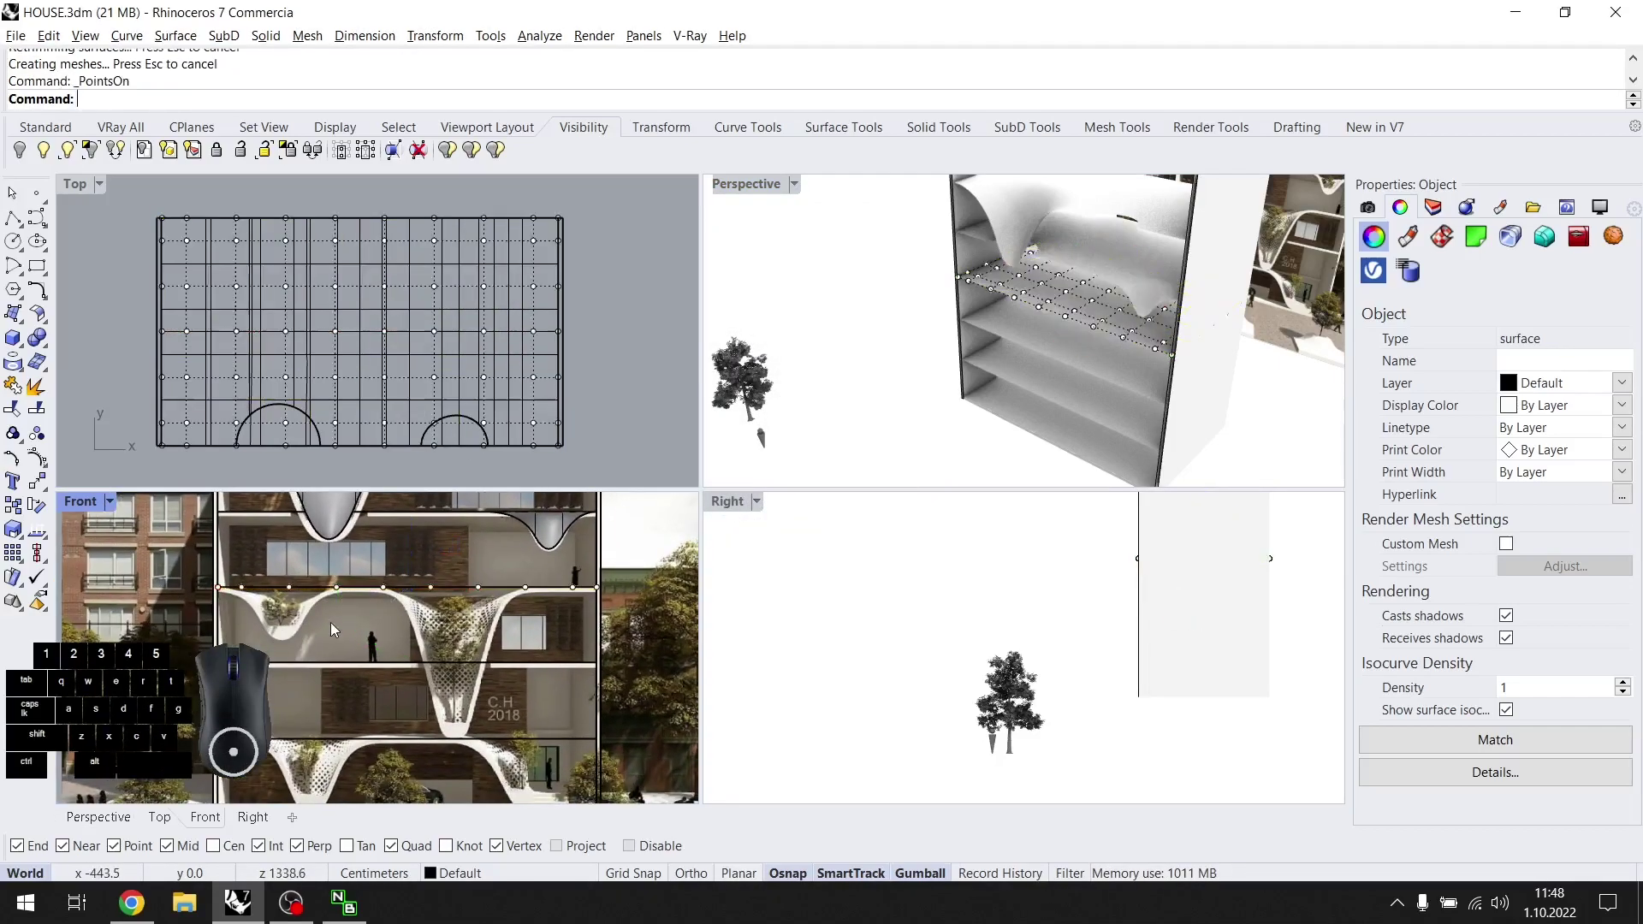
pyautogui.scroll(8, 292, 603)
pyautogui.moveTo(279, 681)
pyautogui.mouseDown()
pyautogui.moveTo(321, 549)
pyautogui.moveTo(279, 689)
pyautogui.mouseUp()
pyautogui.scroll(4, 279, 686)
pyautogui.moveTo(279, 625); pyautogui.dragTo(363, 702, button='right')
pyautogui.keyDown('ctrl'); pyautogui.moveTo(270, 180); pyautogui.dragTo(214, 392); pyautogui.keyUp('ctrl')
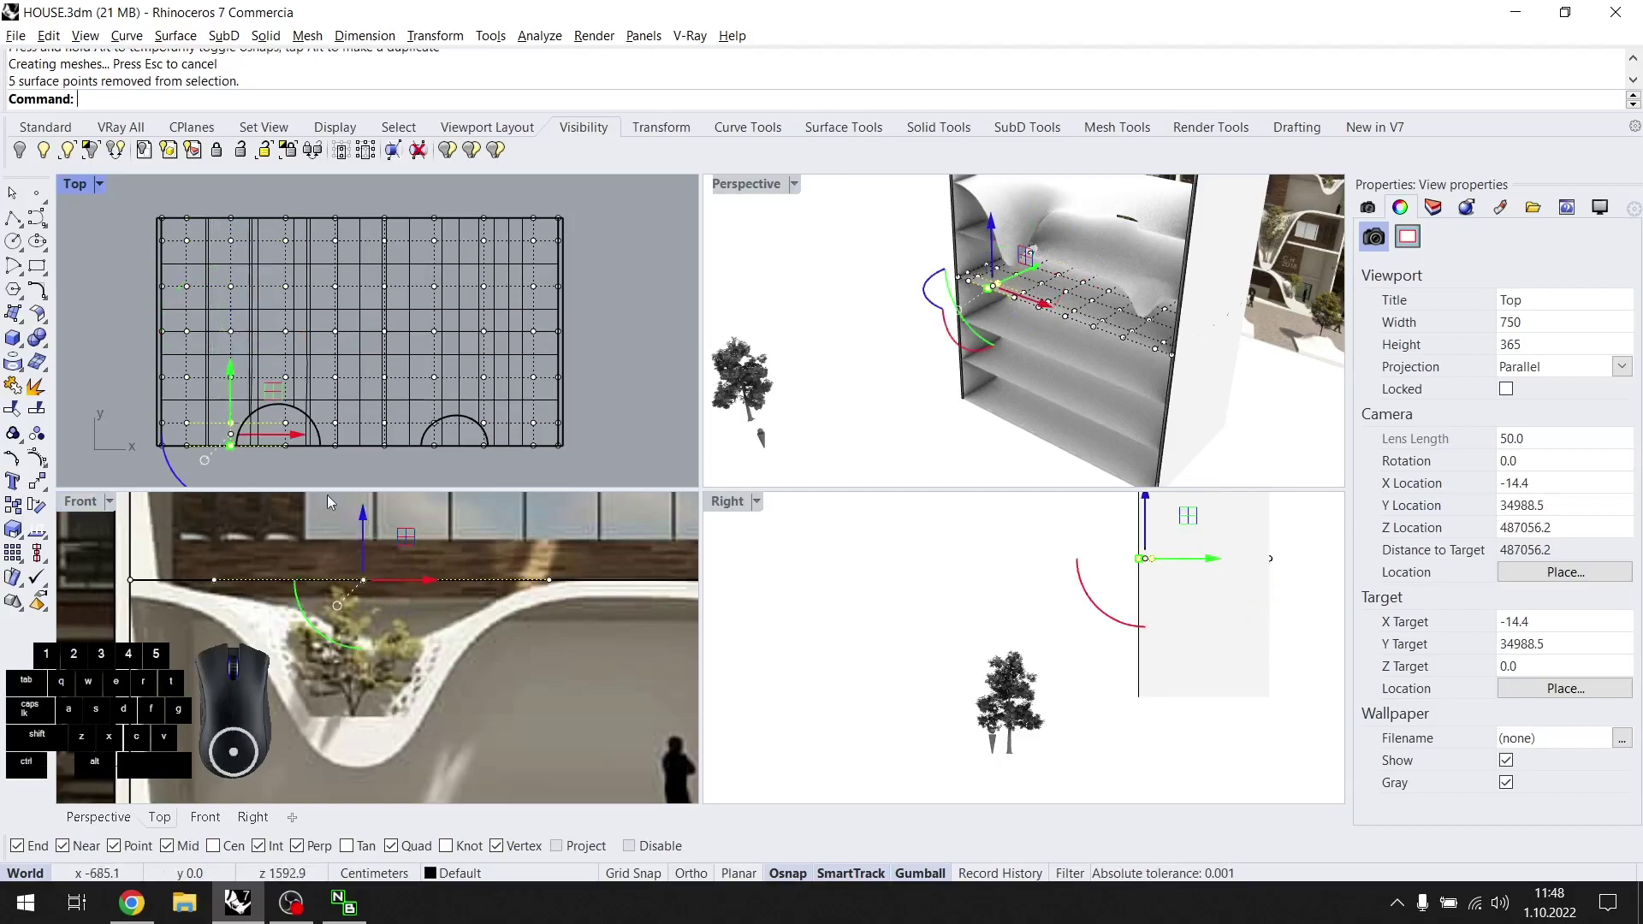
pyautogui.scroll(4, 203, 435)
pyautogui.moveTo(363, 532); pyautogui.dragTo(363, 722)
# Shift the control-point columns on both sides of the small left-hand dip to follow the picture's outline.
pyautogui.moveTo(177, 552); pyautogui.dragTo(299, 581)
pyautogui.moveTo(491, 730); pyautogui.dragTo(426, 707, button='right')
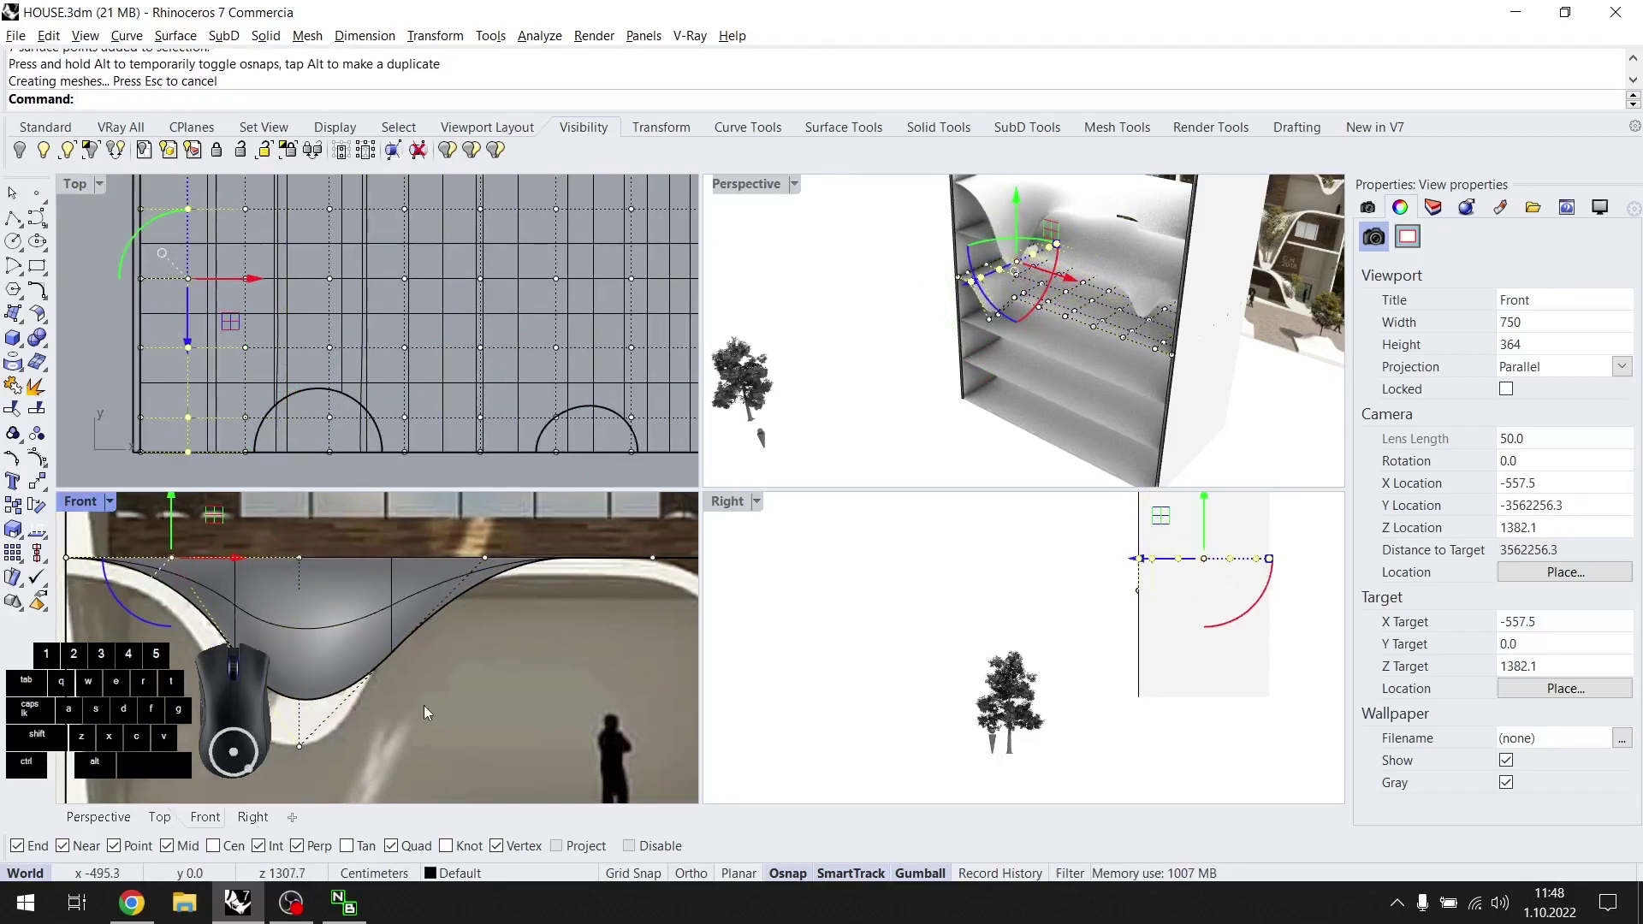
pyautogui.moveTo(438, 524); pyautogui.dragTo(549, 618)
pyautogui.scroll(-2, 549, 618)
pyautogui.moveTo(549, 617); pyautogui.dragTo(517, 651, button='right')
pyautogui.moveTo(517, 603); pyautogui.dragTo(414, 678)
# Lower the front control points of the small left-hand dip to fit the picture, and end the point editing.
pyautogui.moveTo(310, 754); pyautogui.dragTo(389, 693, button='right')
pyautogui.scroll(6, 388, 693)
pyautogui.moveTo(369, 664); pyautogui.dragTo(428, 717)
pyautogui.scroll(6, 224, 406)
pyautogui.scroll(2, 291, 448)
pyautogui.keyDown('ctrl'); pyautogui.moveTo(290, 393); pyautogui.dragTo(245, 436); pyautogui.keyUp('ctrl')
pyautogui.scroll(-9, 414, 640)
pyautogui.moveTo(408, 623); pyautogui.dragTo(427, 680)
pyautogui.scroll(9, 416, 672)
pyautogui.scroll(-8, 368, 618)
pyautogui.press('Escape')
pyautogui.press('Escape')
# Show the same floor's control points and shift the columns to centre one on the large right-hand dip.
pyautogui.scroll(-2, 368, 621)
pyautogui.scroll(4, 490, 608)
pyautogui.moveTo(1112, 338)
pyautogui.mouseDown(button='right')
pyautogui.moveTo(1144, 348)
pyautogui.moveTo(1177, 287)
pyautogui.moveTo(1128, 268)
pyautogui.moveTo(1148, 276)
pyautogui.moveTo(1092, 346)
pyautogui.mouseUp(button='right')
pyautogui.scroll(-4, 1092, 346)
pyautogui.moveTo(1200, 358); pyautogui.dragTo(1181, 340, button='middle')
pyautogui.click(511, 569)
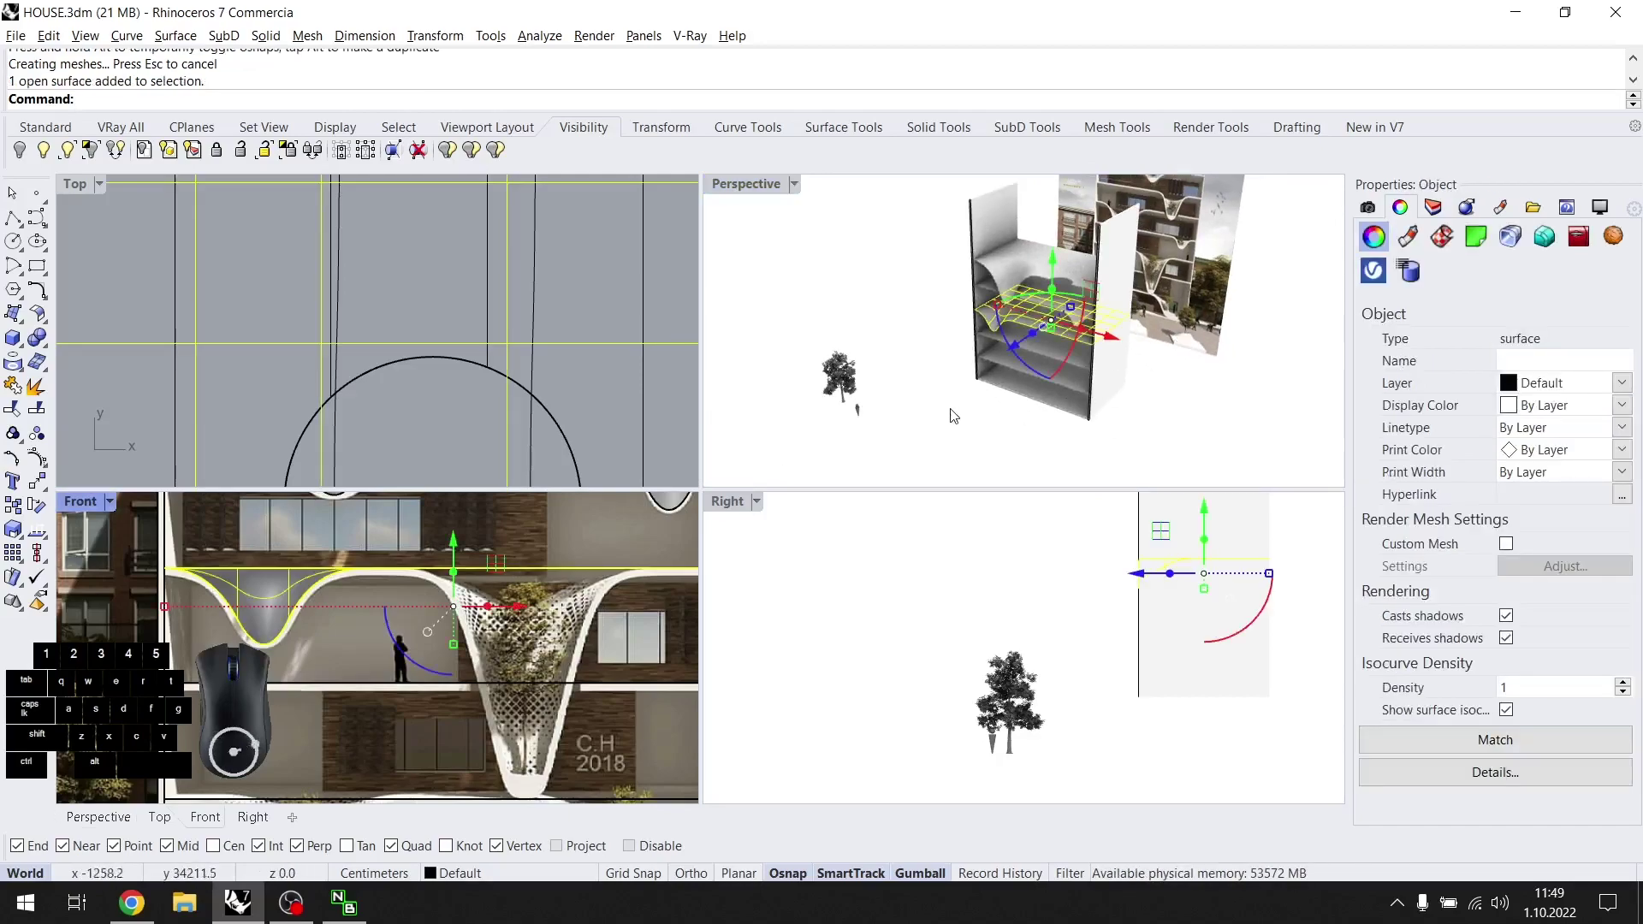
pyautogui.press('F10')
pyautogui.scroll(2, 479, 615)
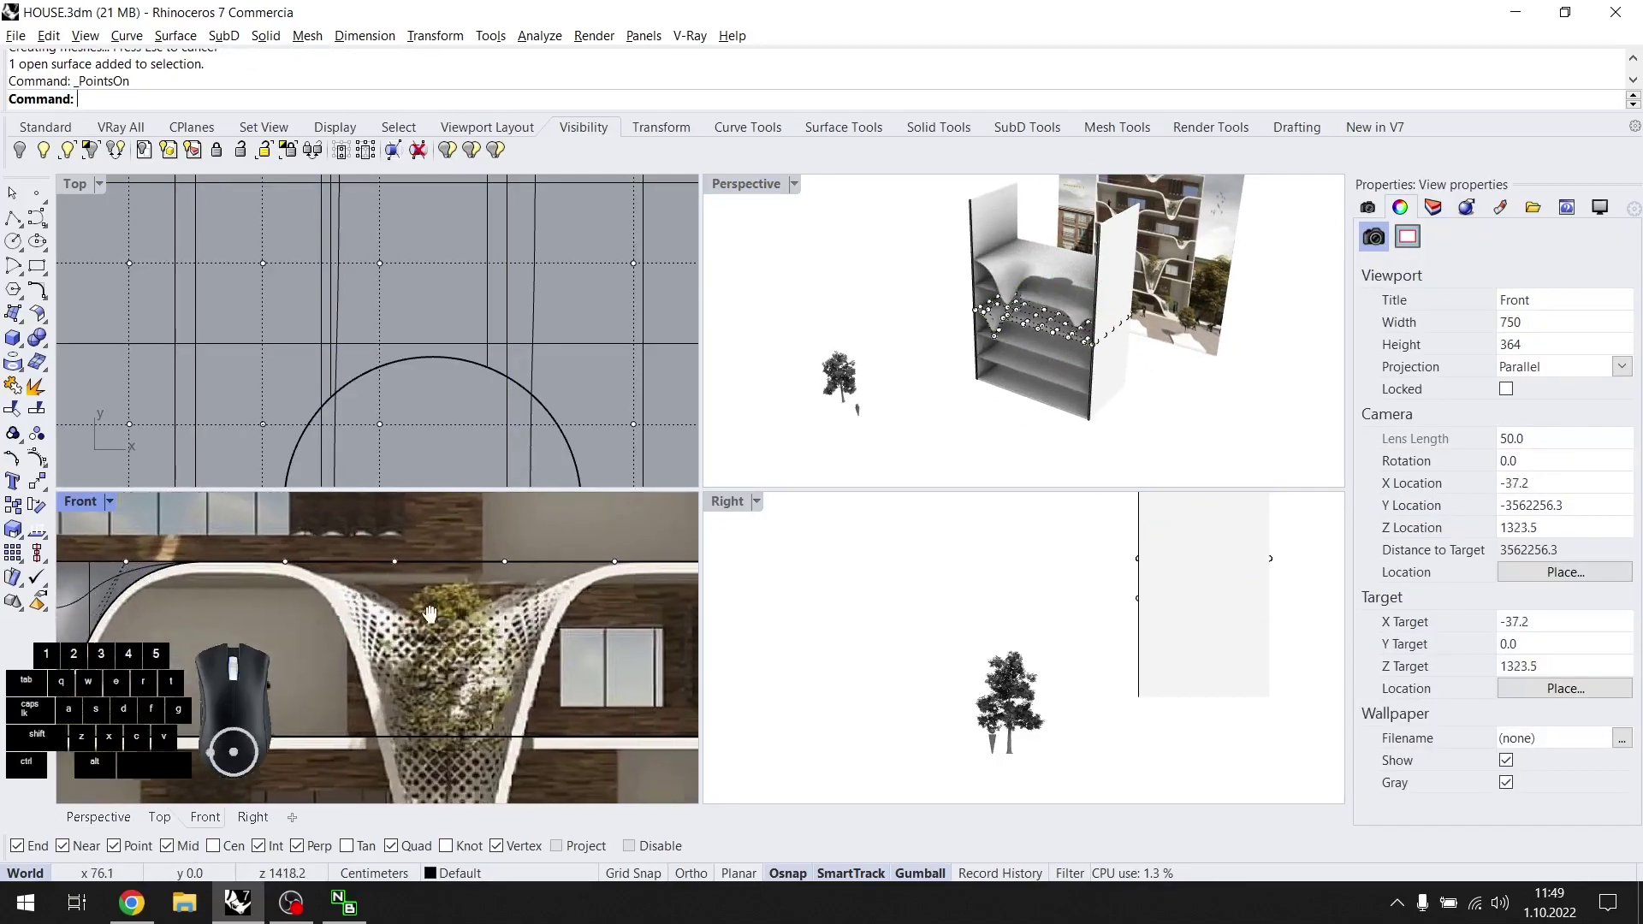
pyautogui.moveTo(335, 563); pyautogui.dragTo(297, 672)
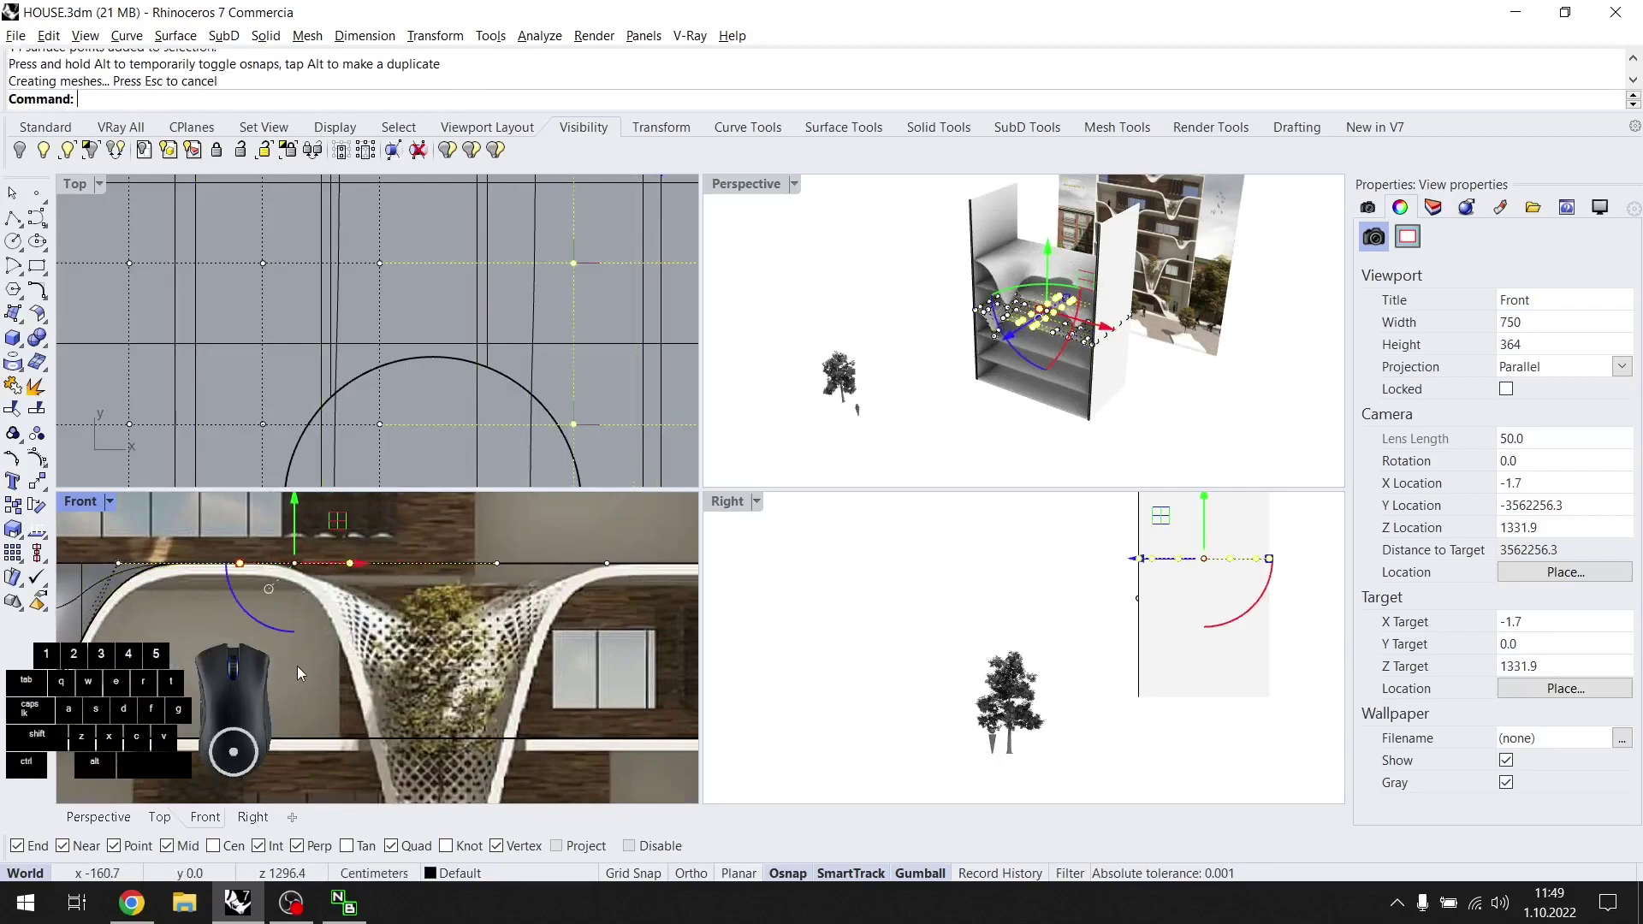
pyautogui.scroll(-5, 489, 604)
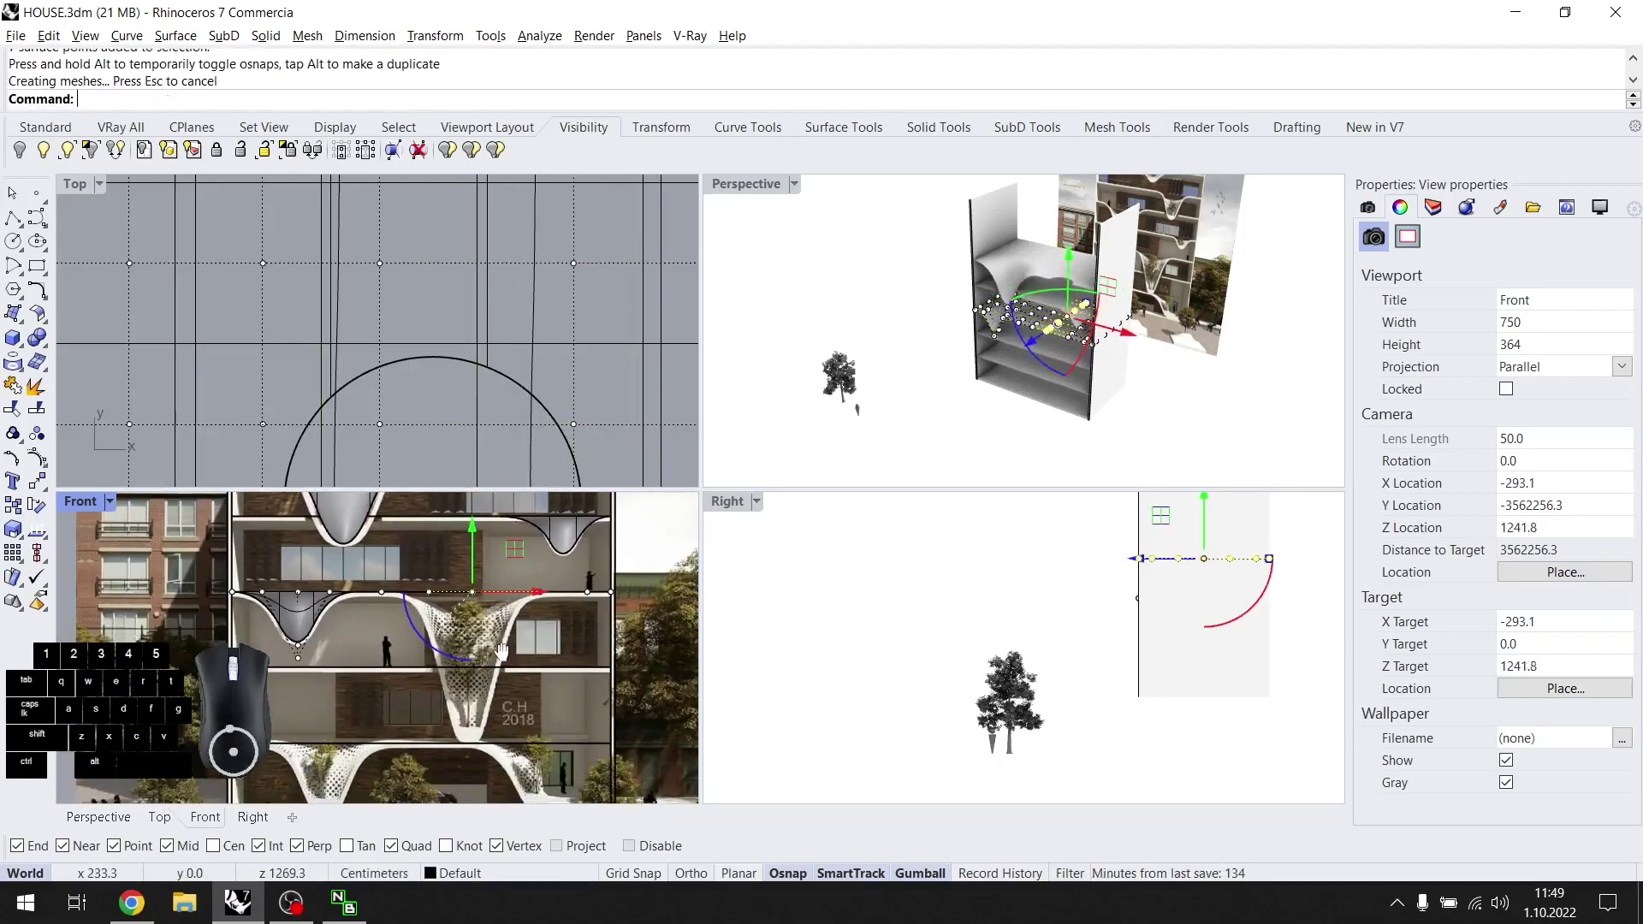
pyautogui.scroll(2, 502, 638)
pyautogui.moveTo(594, 578); pyautogui.dragTo(599, 555)
pyautogui.moveTo(452, 606); pyautogui.dragTo(493, 552)
# Limit the centre column's selection to its front control points and lower them into the large right-hand dip.
pyautogui.scroll(-6, 505, 342)
pyautogui.moveTo(629, 306); pyautogui.dragTo(432, 375, button='right')
pyautogui.scroll(-2, 481, 333)
pyautogui.keyDown('ctrl'); pyautogui.moveTo(591, 218); pyautogui.dragTo(548, 249); pyautogui.keyUp('ctrl')
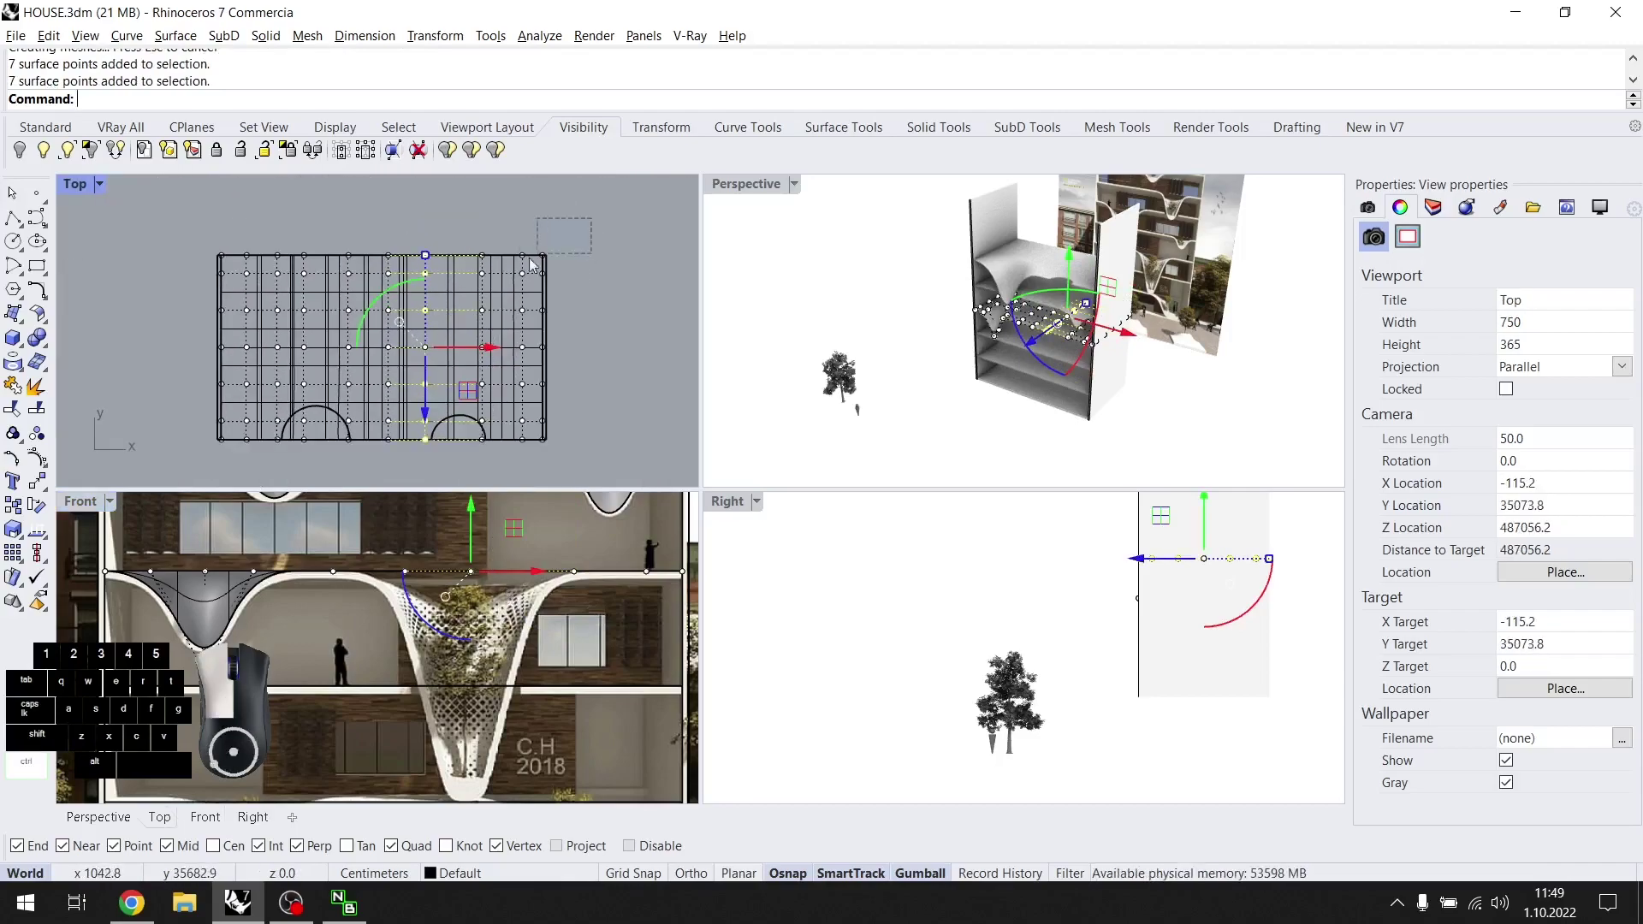
pyautogui.keyDown('ctrl'); pyautogui.moveTo(392, 386); pyautogui.dragTo(392, 390); pyautogui.keyUp('ctrl')
pyautogui.moveTo(465, 524); pyautogui.dragTo(472, 719)
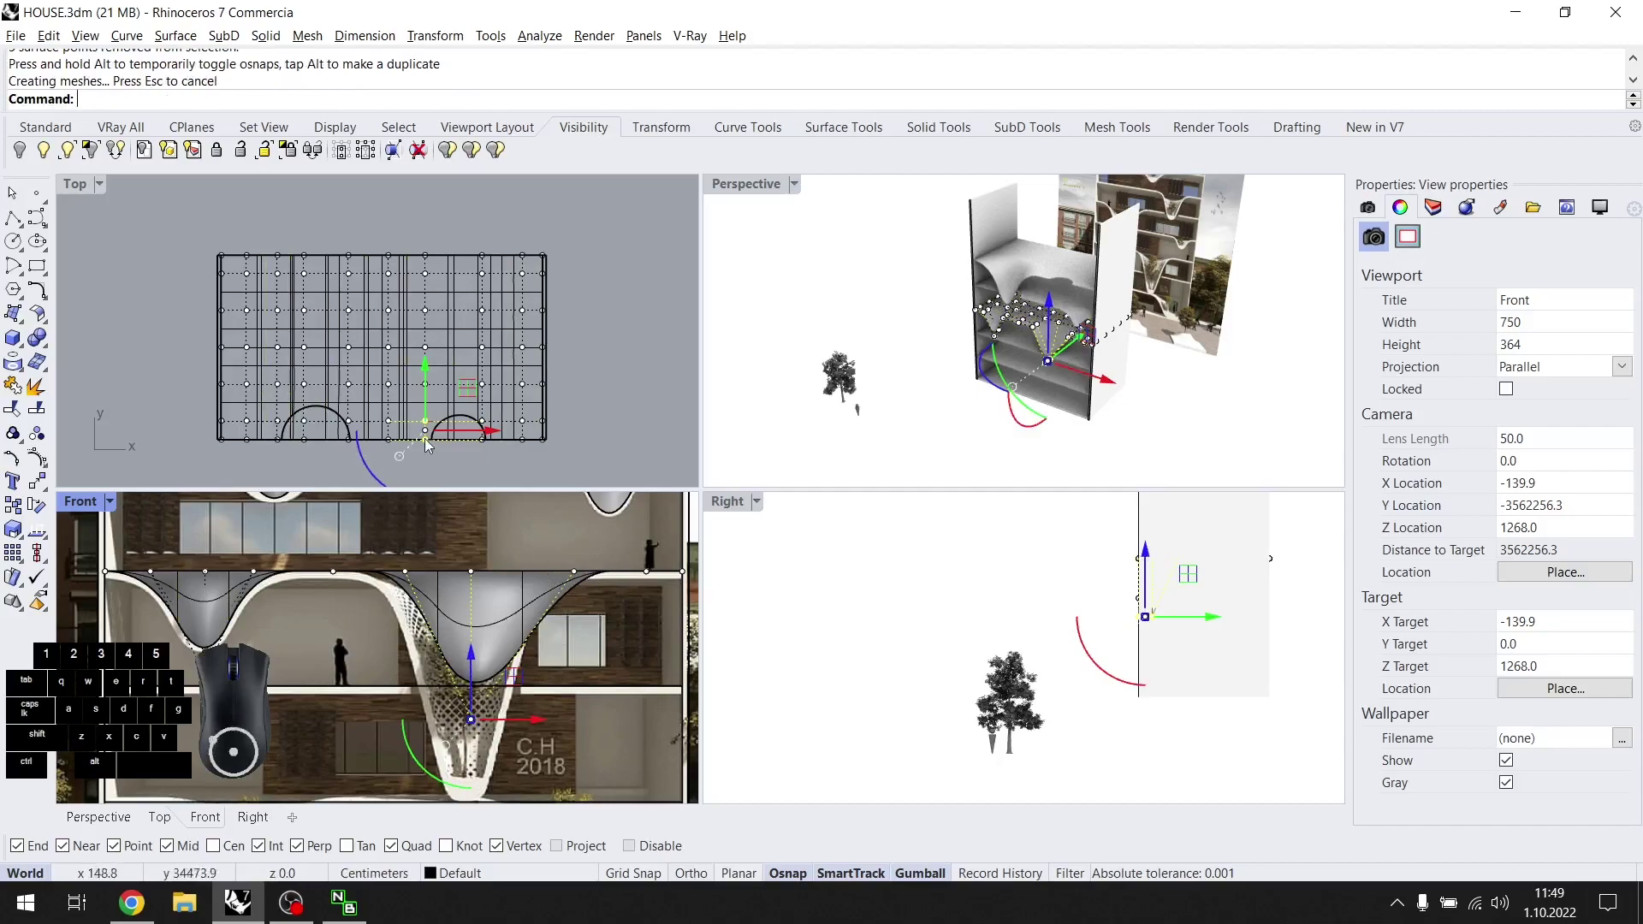
pyautogui.scroll(3, 435, 450)
pyautogui.scroll(5, 1064, 367)
pyautogui.moveTo(504, 705); pyautogui.dragTo(499, 626, button='right')
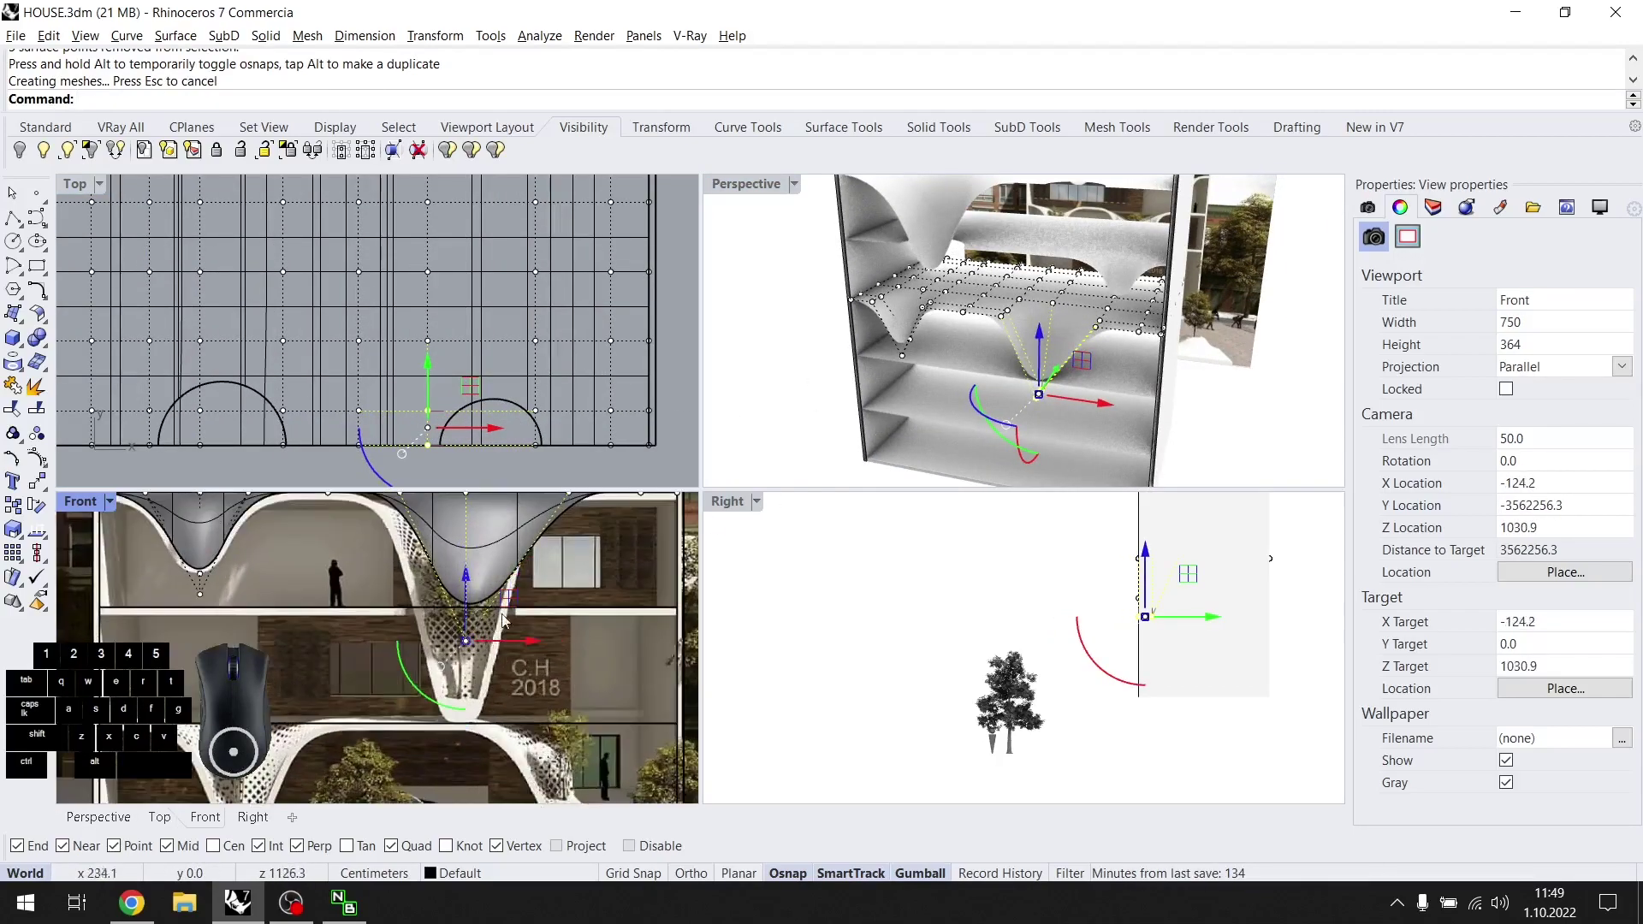
pyautogui.scroll(2, 510, 390)
pyautogui.keyDown('ctrl'); pyautogui.click(425, 423); pyautogui.keyUp('ctrl')
pyautogui.scroll(-2, 499, 663)
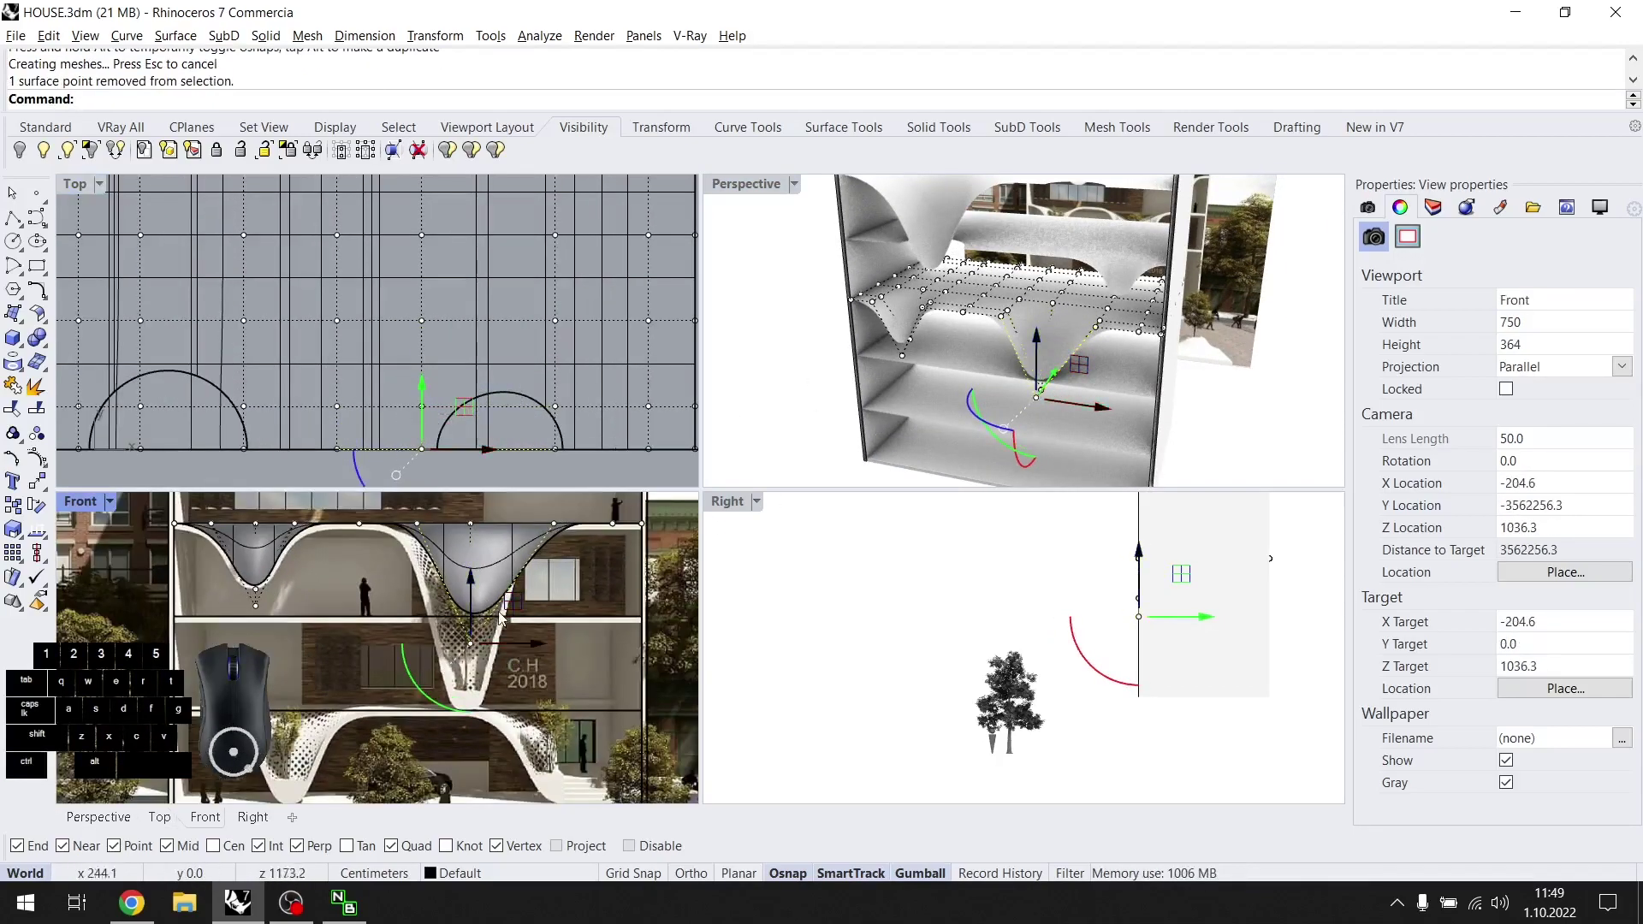
pyautogui.scroll(2, 422, 459)
pyautogui.scroll(-3, 1027, 364)
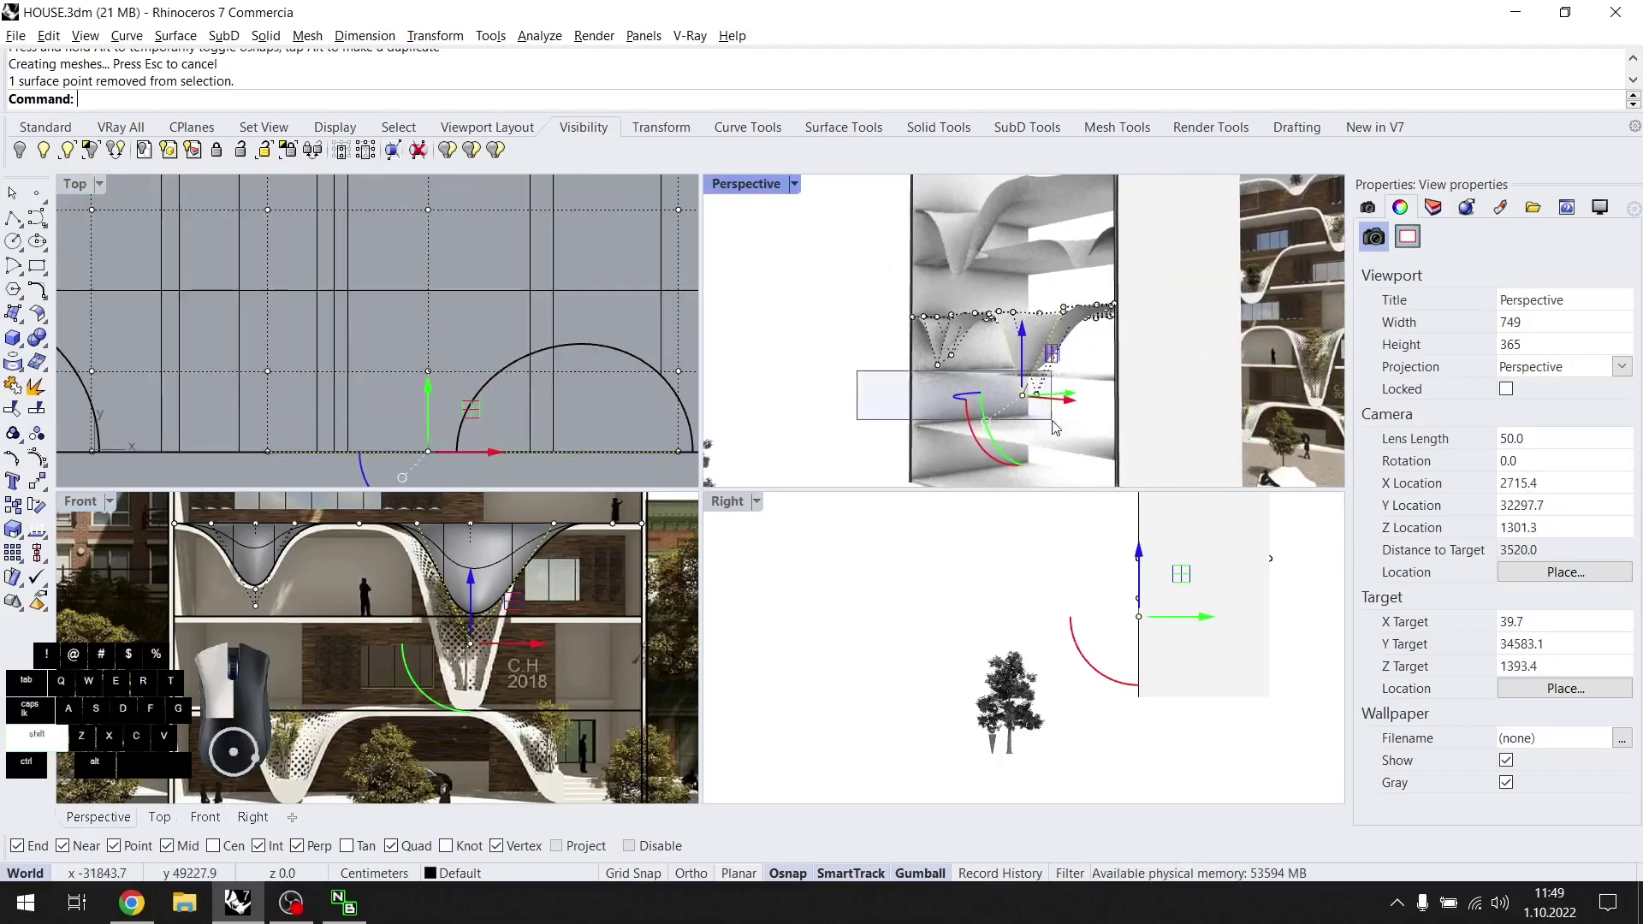
pyautogui.moveTo(1049, 425); pyautogui.dragTo(1049, 426)
pyautogui.scroll(2, 1050, 427)
pyautogui.scroll(3, 536, 642)
pyautogui.scroll(6, 462, 736)
pyautogui.moveTo(535, 635); pyautogui.dragTo(480, 738)
# Shift the control-point columns to the left of the large dip to follow the picture's outline.
pyautogui.scroll(-9, 486, 676)
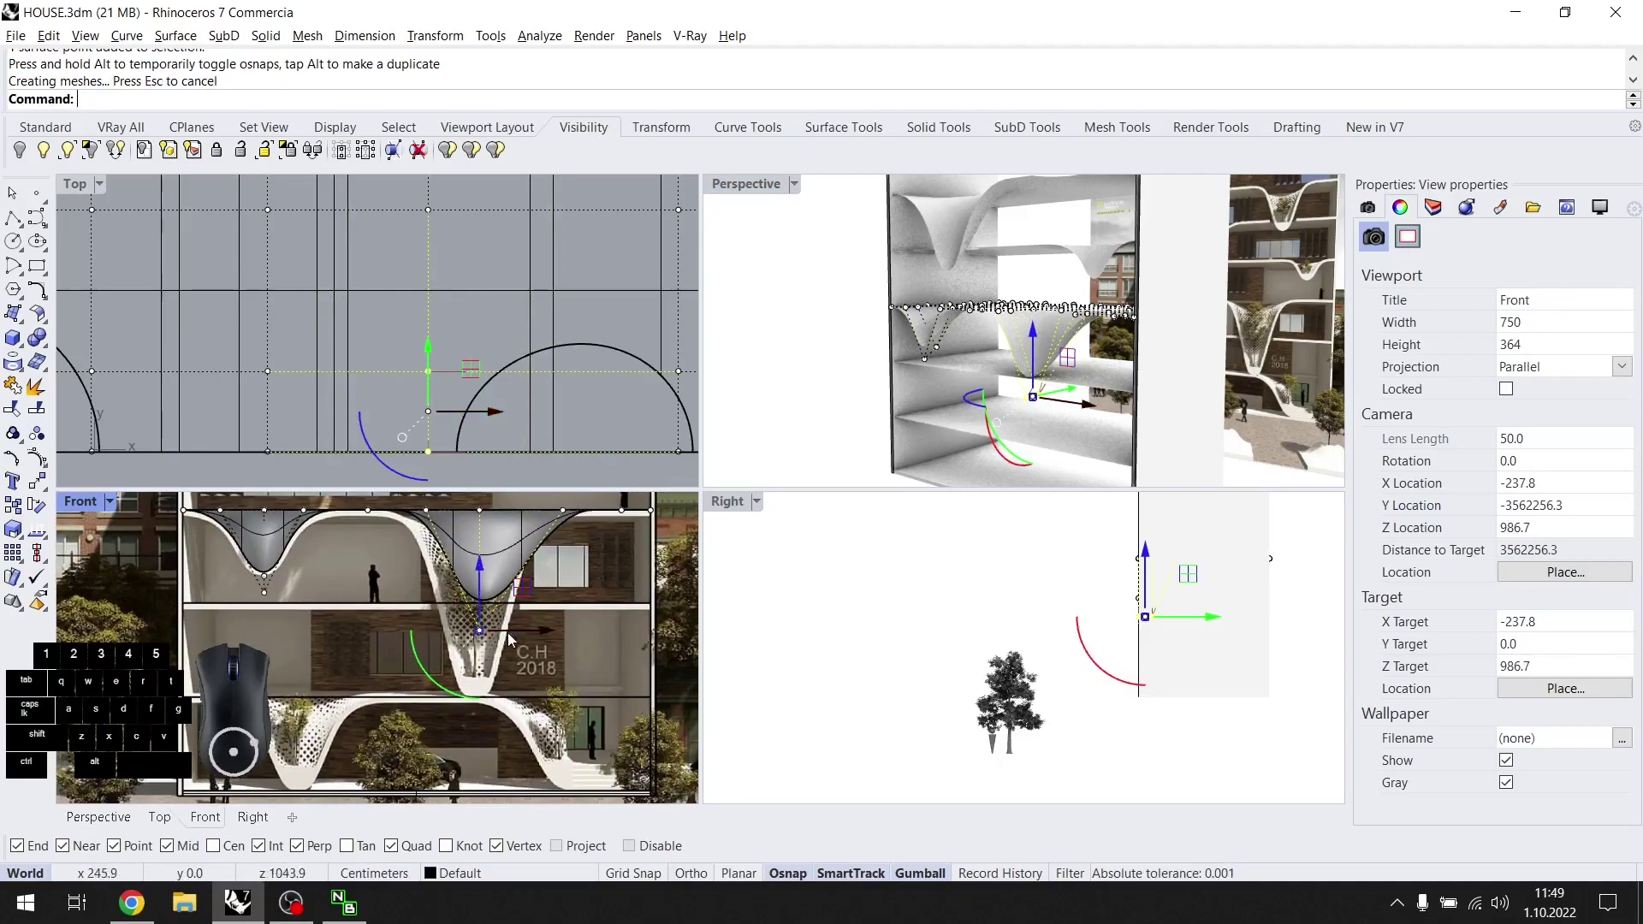
pyautogui.scroll(4, 412, 546)
pyautogui.scroll(-2, 413, 552)
pyautogui.moveTo(412, 552); pyautogui.dragTo(425, 627, button='right')
pyautogui.moveTo(433, 601); pyautogui.dragTo(430, 637)
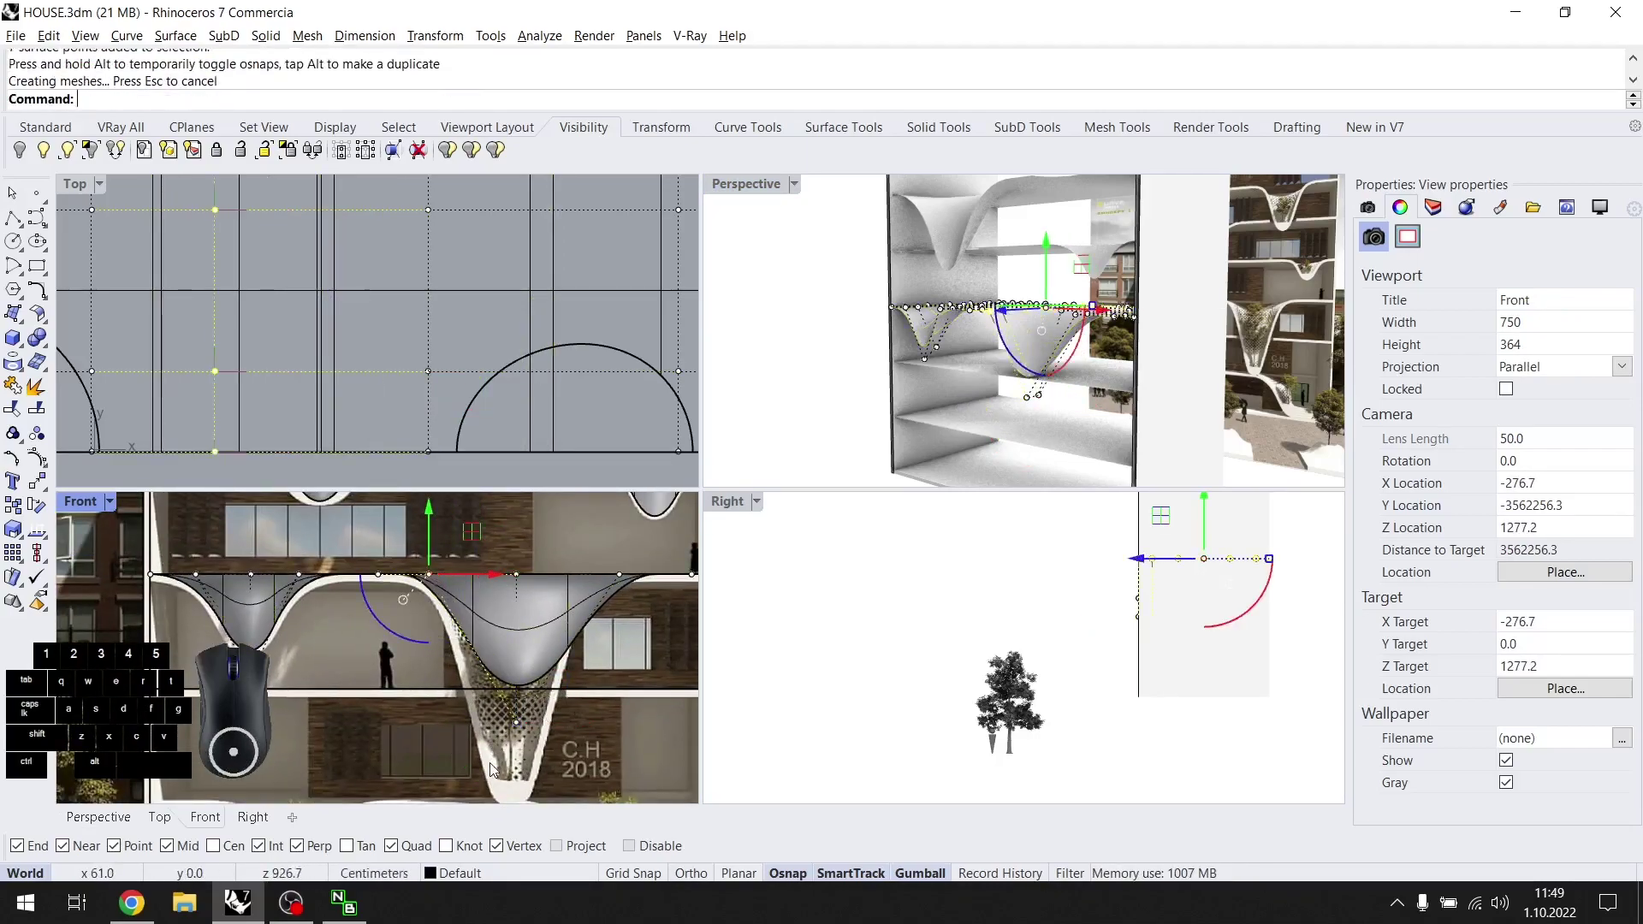
# Isolate the frontmost lower control point of the large dip and lower it toward the dip's bottom in the picture.
pyautogui.moveTo(492, 770); pyautogui.dragTo(537, 707)
pyautogui.scroll(-1, 502, 411)
pyautogui.scroll(10, 1043, 408)
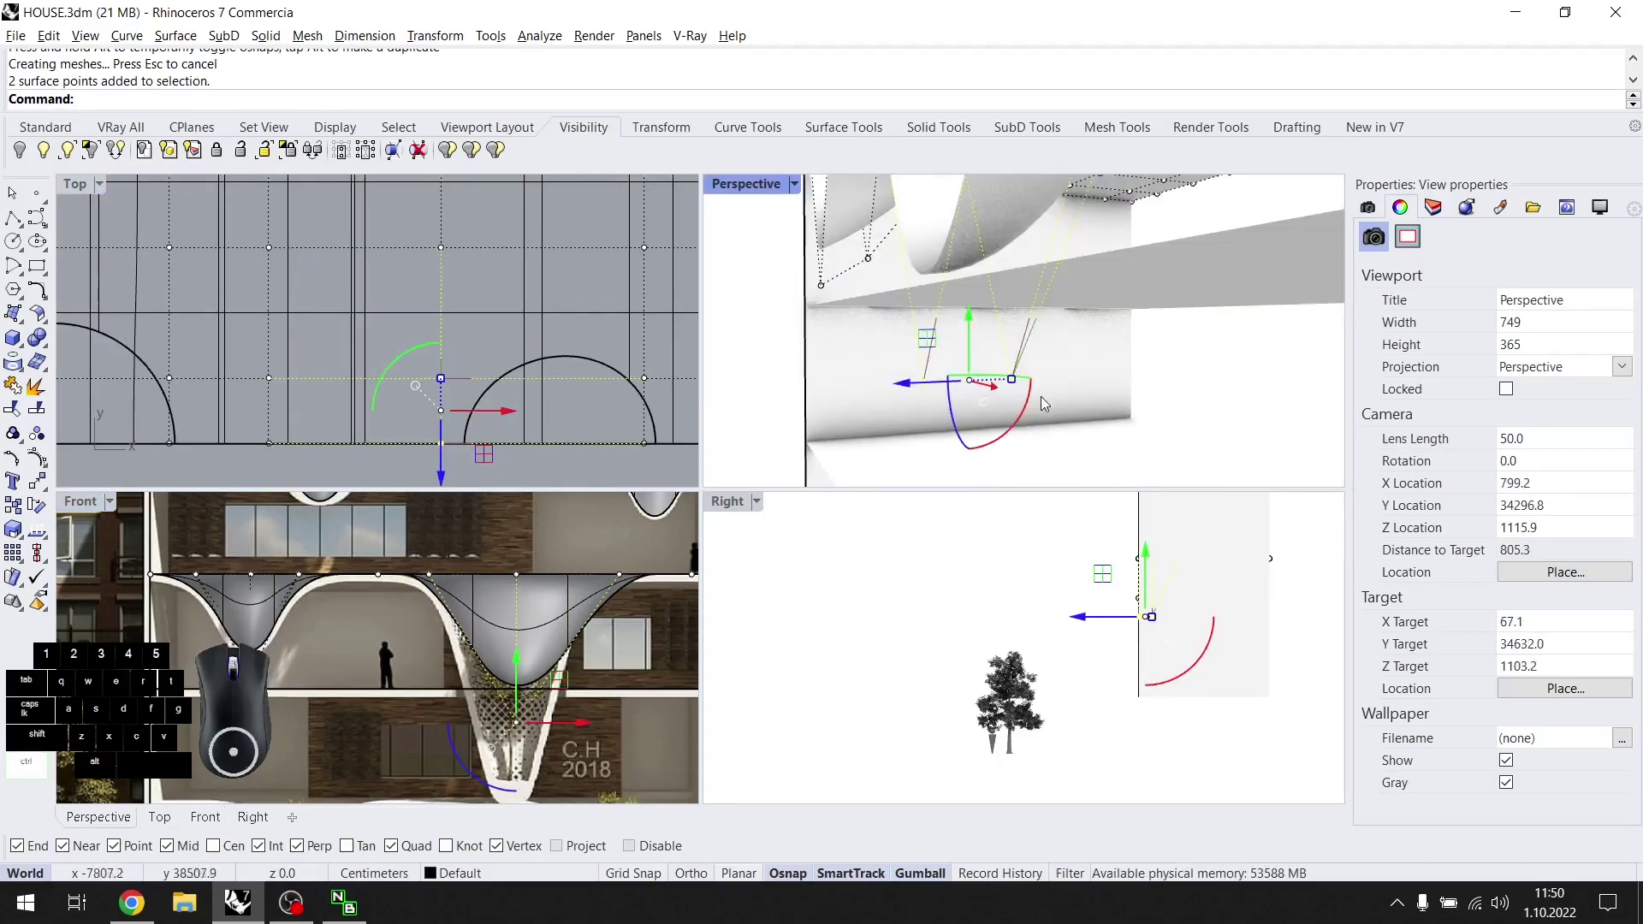
pyautogui.keyDown('ctrl'); pyautogui.moveTo(1055, 383); pyautogui.dragTo(993, 405); pyautogui.keyUp('ctrl')
pyautogui.scroll(-6, 610, 670)
pyautogui.moveTo(610, 670); pyautogui.dragTo(606, 630, button='right')
pyautogui.moveTo(557, 609); pyautogui.dragTo(576, 725)
# Adjust the upper control points beside the large dip to match its flank in the picture, and end the point editing.
pyautogui.scroll(5, 571, 682)
pyautogui.scroll(-4, 539, 727)
pyautogui.scroll(1, 577, 733)
pyautogui.scroll(-9, 508, 746)
pyautogui.scroll(5, 500, 635)
pyautogui.moveTo(484, 562); pyautogui.dragTo(519, 571)
pyautogui.scroll(5, 419, 597)
pyautogui.scroll(-7, 1019, 370)
pyautogui.moveTo(1018, 370); pyautogui.dragTo(1107, 310, button='right')
pyautogui.scroll(-2, 1111, 375)
pyautogui.press('Escape')
pyautogui.press('Escape')
# Reopen the floor's control points, adjust the column on the large dip's right flank, and end the editing.
pyautogui.scroll(5, 1061, 314)
pyautogui.scroll(-7, 1200, 340)
pyautogui.click(1107, 310)
pyautogui.scroll(-3, 525, 603)
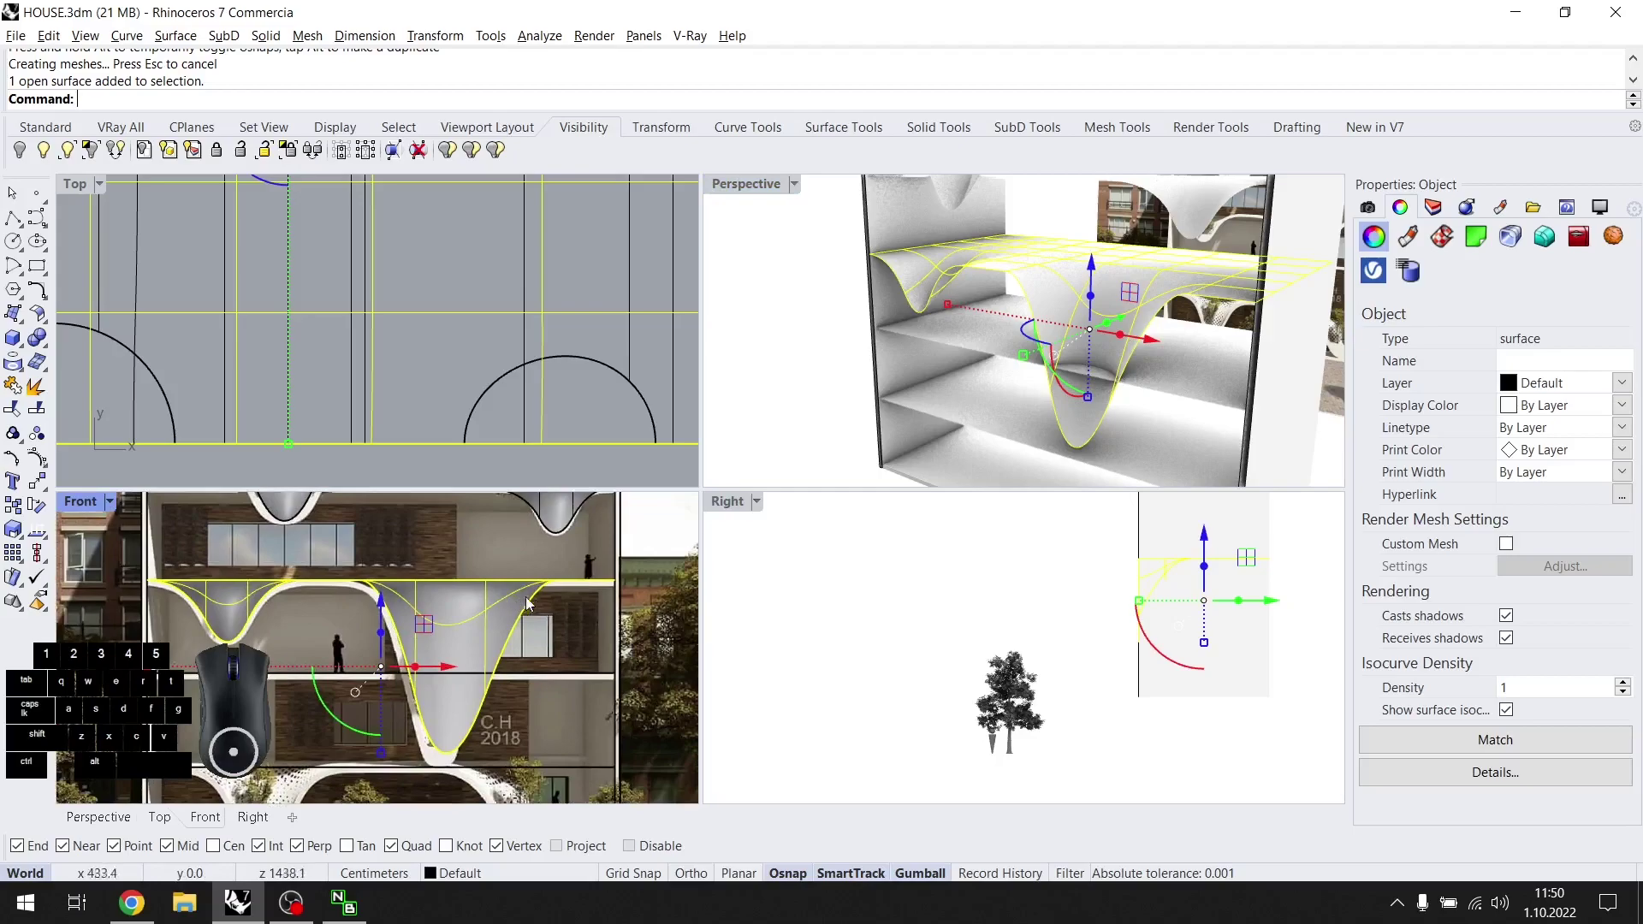
pyautogui.press('F10')
pyautogui.scroll(4, 525, 581)
pyautogui.moveTo(522, 635); pyautogui.dragTo(536, 590)
pyautogui.moveTo(1113, 360); pyautogui.dragTo(1093, 344, button='right')
pyautogui.press('Escape')
pyautogui.press('Escape')
pyautogui.moveTo(1093, 344); pyautogui.dragTo(894, 428, button='right')
pyautogui.scroll(-6, 1084, 343)
pyautogui.scroll(-4, 411, 648)
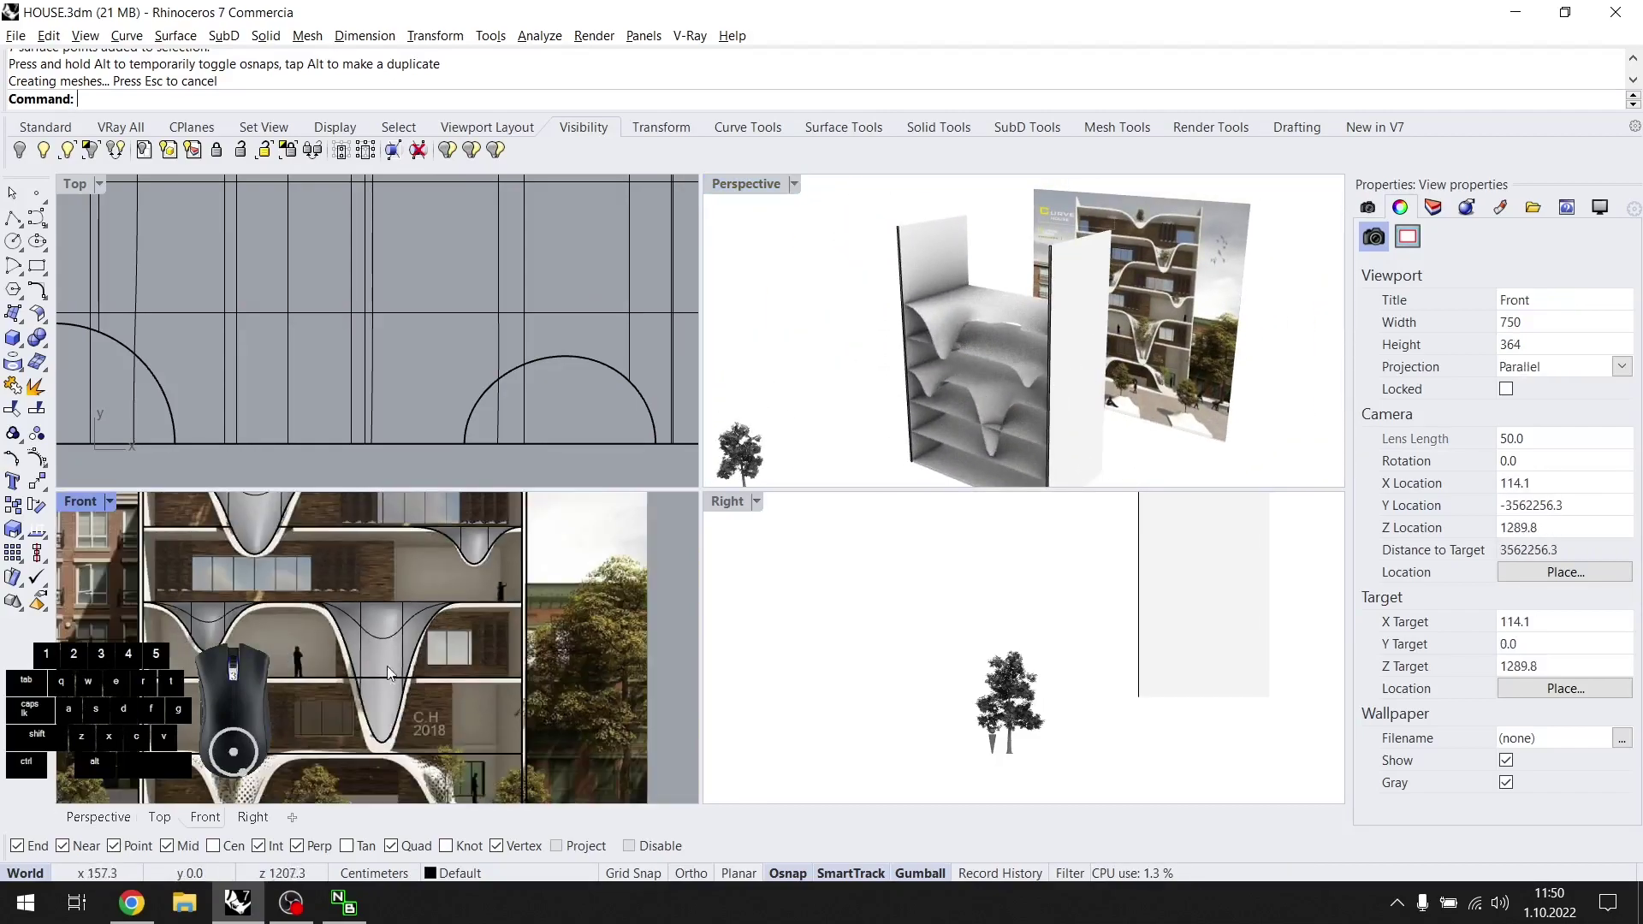
# Fine-tune the lower front control points of the large dip to fit the picture's outline, and end the point editing.
pyautogui.scroll(4, 411, 648)
pyautogui.click(475, 734)
pyautogui.press('F10')
pyautogui.moveTo(460, 698); pyautogui.dragTo(478, 589, button='right')
pyautogui.moveTo(510, 705); pyautogui.dragTo(447, 752)
pyautogui.moveTo(469, 727); pyautogui.dragTo(476, 744)
pyautogui.moveTo(467, 671)
pyautogui.mouseDown()
pyautogui.moveTo(468, 704)
pyautogui.moveTo(472, 667)
pyautogui.mouseUp()
pyautogui.scroll(6, 481, 648)
pyautogui.scroll(-4, 489, 649)
pyautogui.moveTo(541, 764); pyautogui.dragTo(501, 635)
pyautogui.scroll(-5, 501, 635)
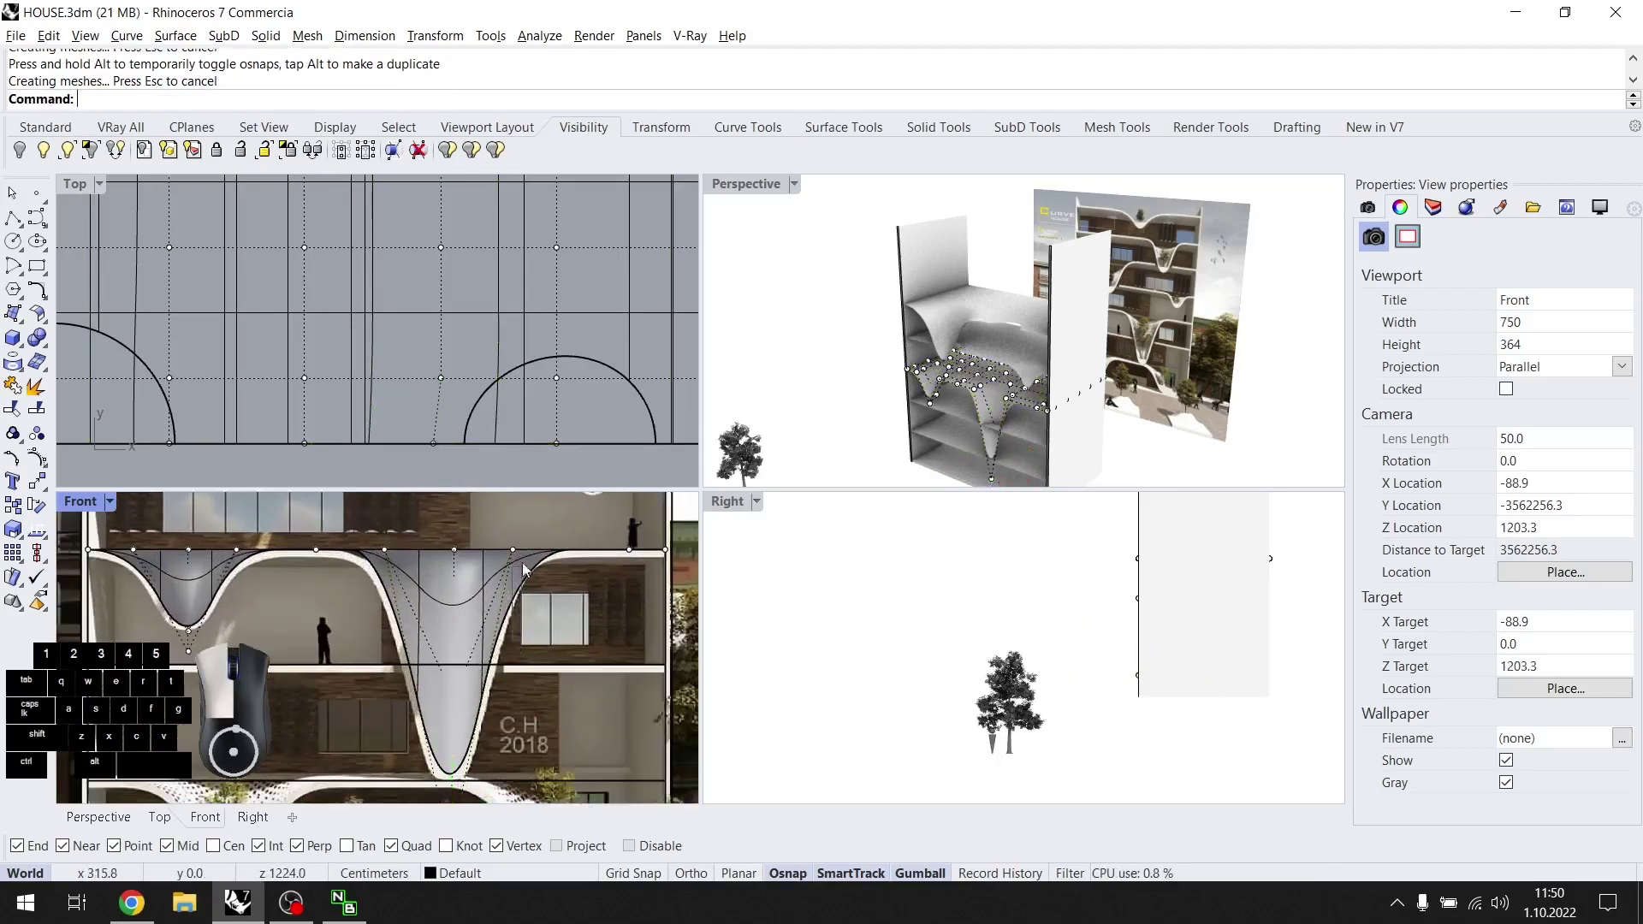
pyautogui.click(513, 550)
pyautogui.press('Escape')
# Hide the two finished curved floors above the current one.
pyautogui.scroll(-5, 406, 600)
pyautogui.click(1147, 291)
pyautogui.scroll(5, 1147, 291)
pyautogui.click(1054, 264)
pyautogui.keyDown('shift'); pyautogui.click(1019, 274); pyautogui.keyUp('shift')
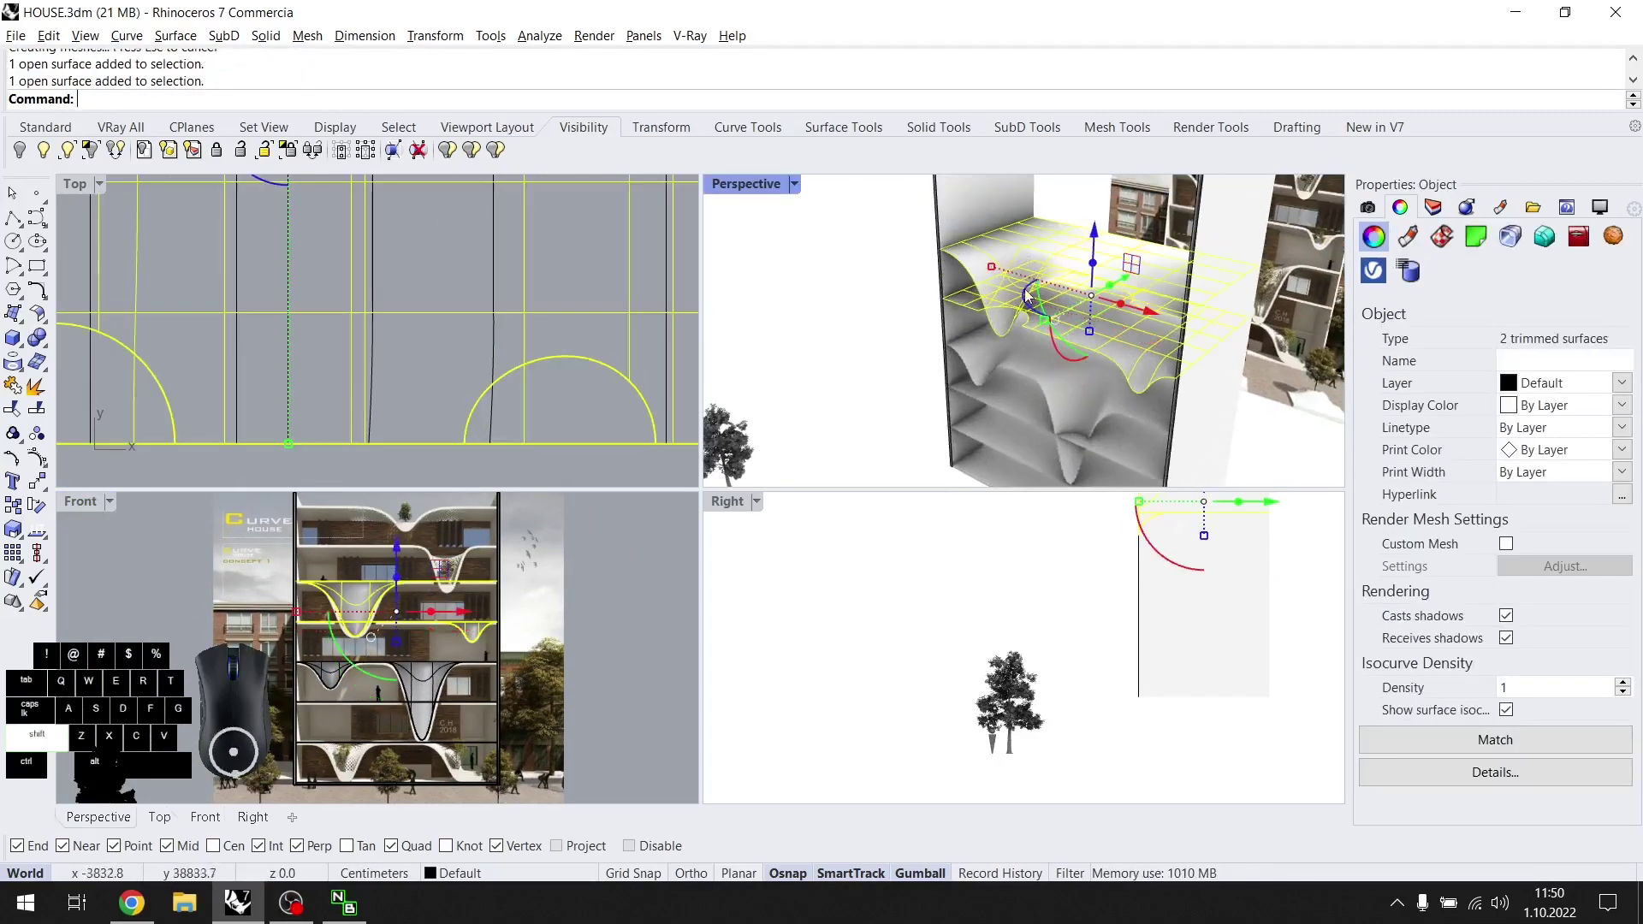
pyautogui.press('Return')
# Display the Top view as Shaded and draw a circle of about 165 cm radius around the large dip at the next floor's front edge.
pyautogui.scroll(-3, 1027, 376)
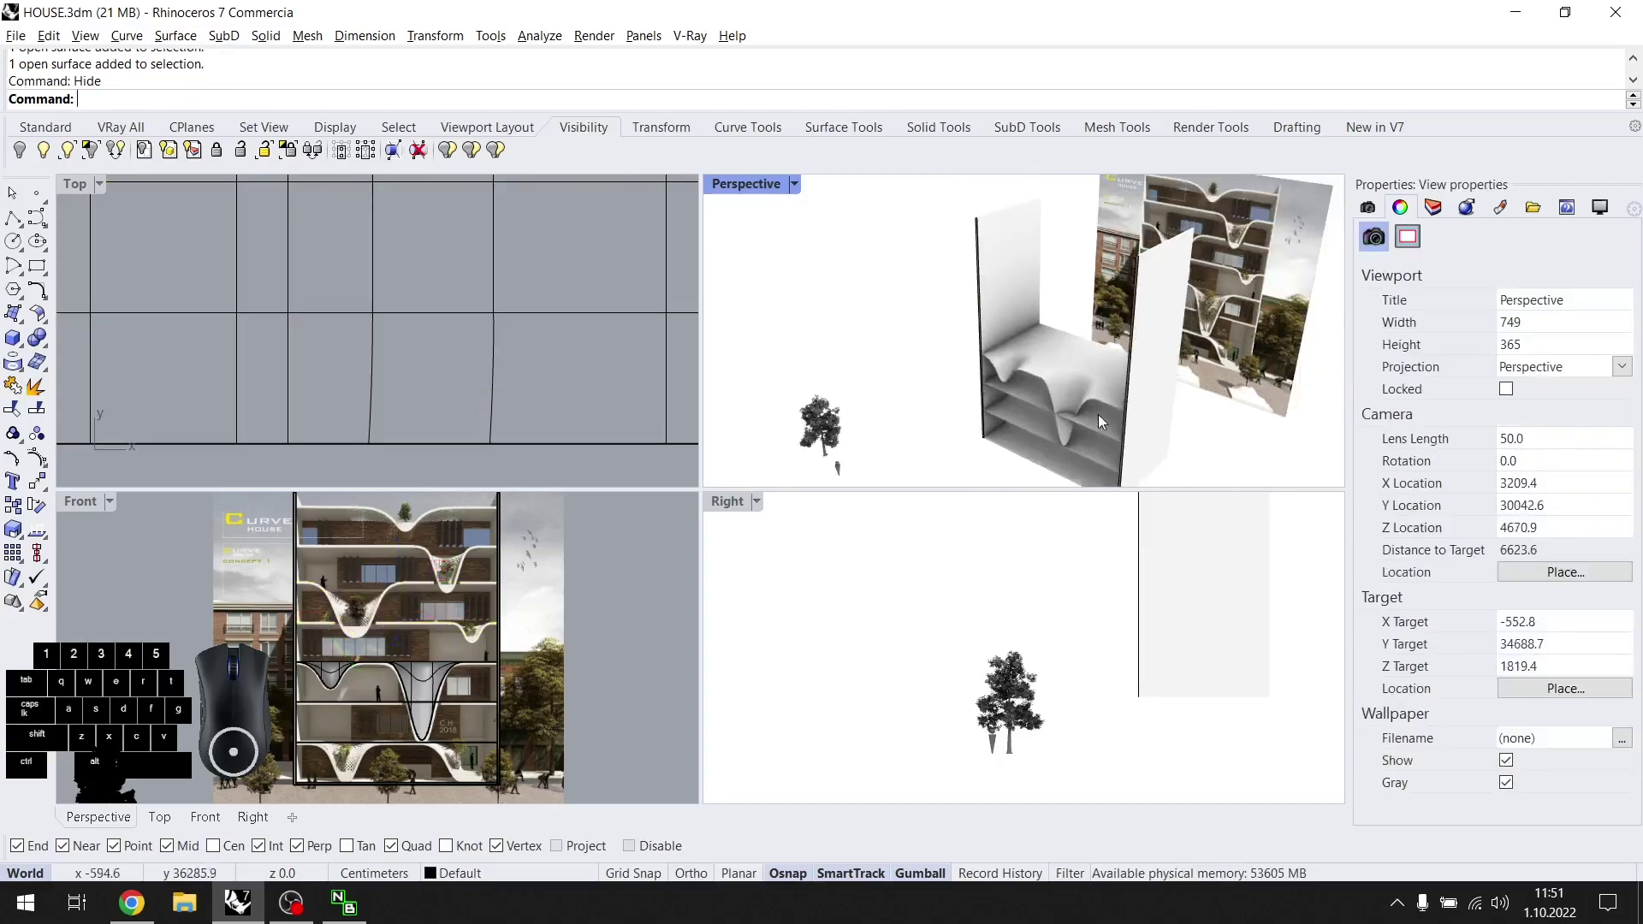
pyautogui.click(1057, 394)
pyautogui.scroll(-3, 402, 351)
pyautogui.scroll(4, 1118, 429)
pyautogui.click(1076, 411)
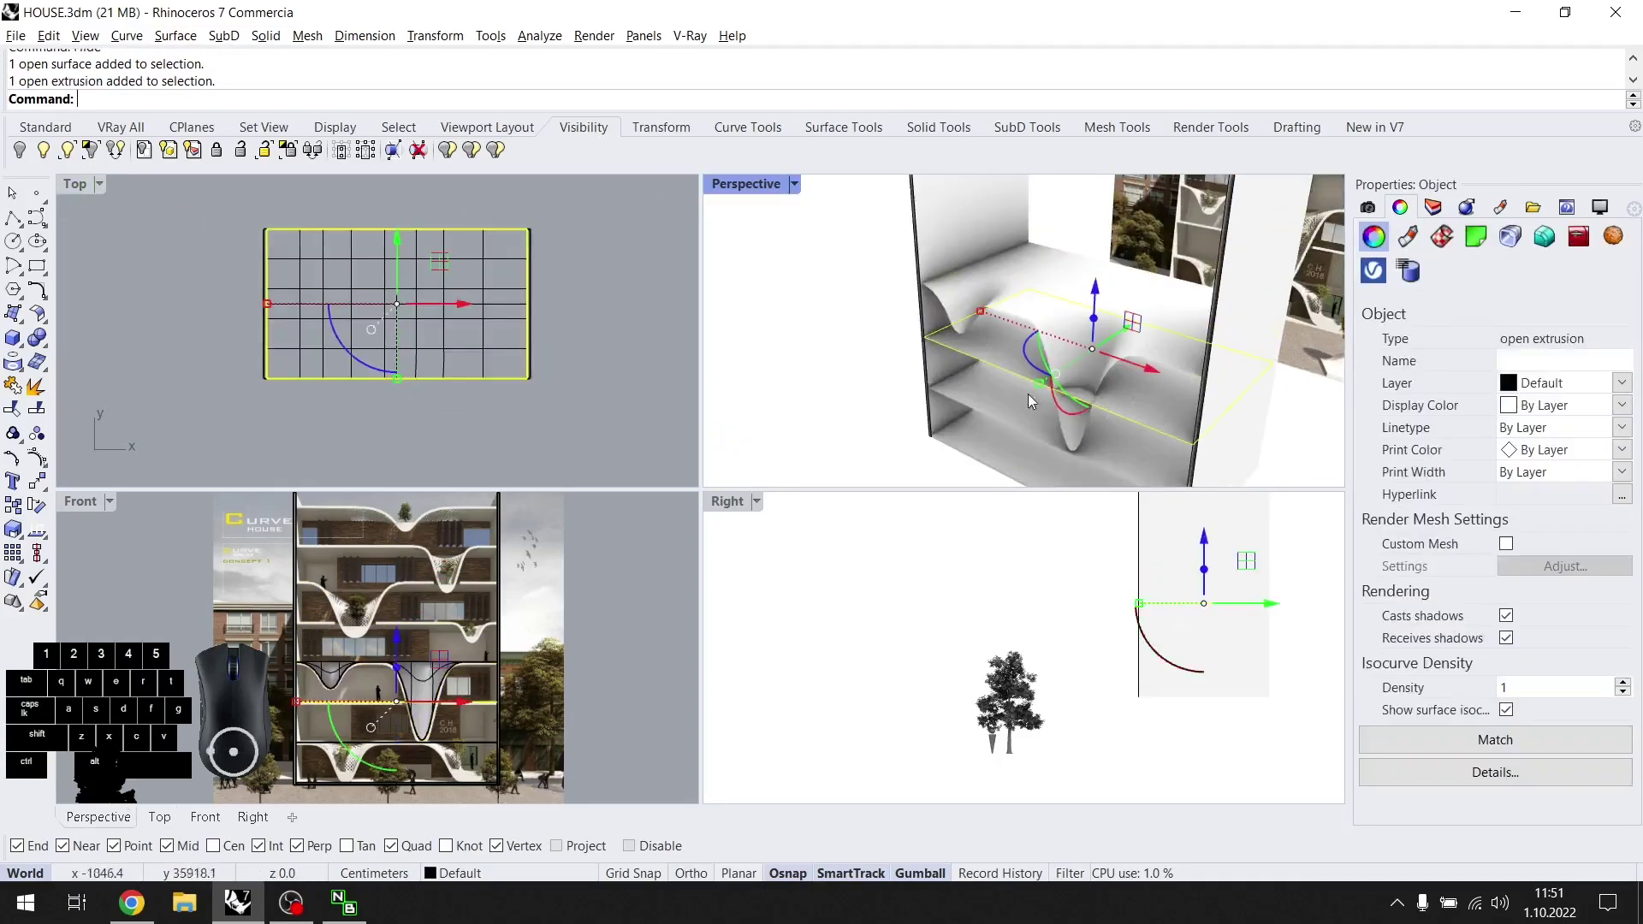
pyautogui.click(75, 183)
pyautogui.click(165, 242)
pyautogui.scroll(4, 462, 398)
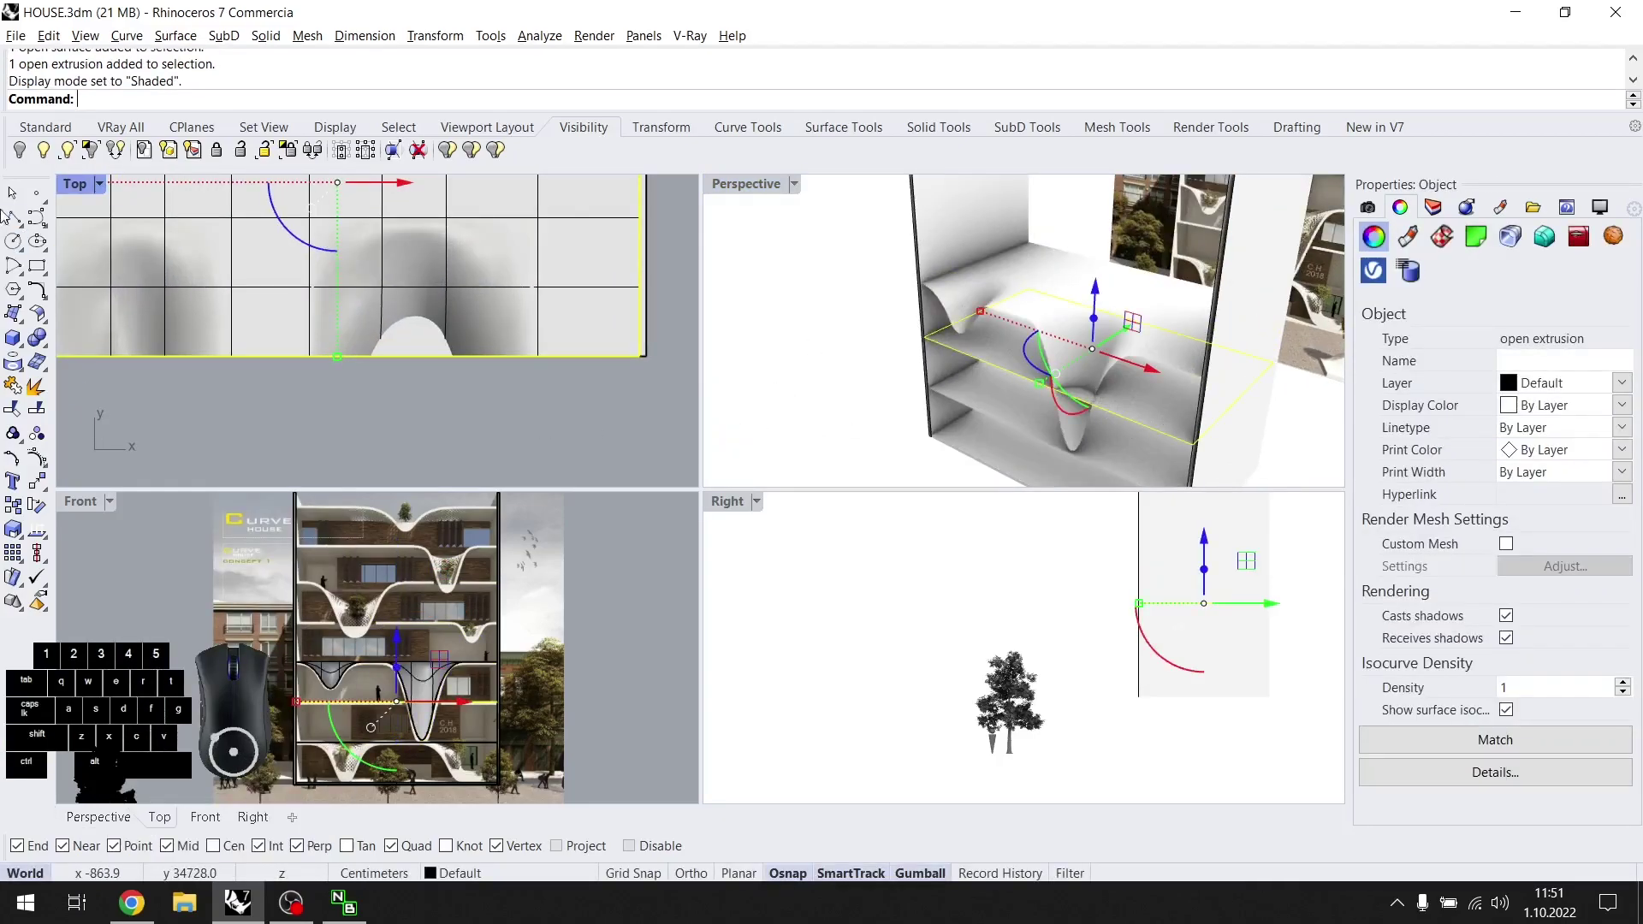
pyautogui.click(14, 244)
pyautogui.click(413, 357)
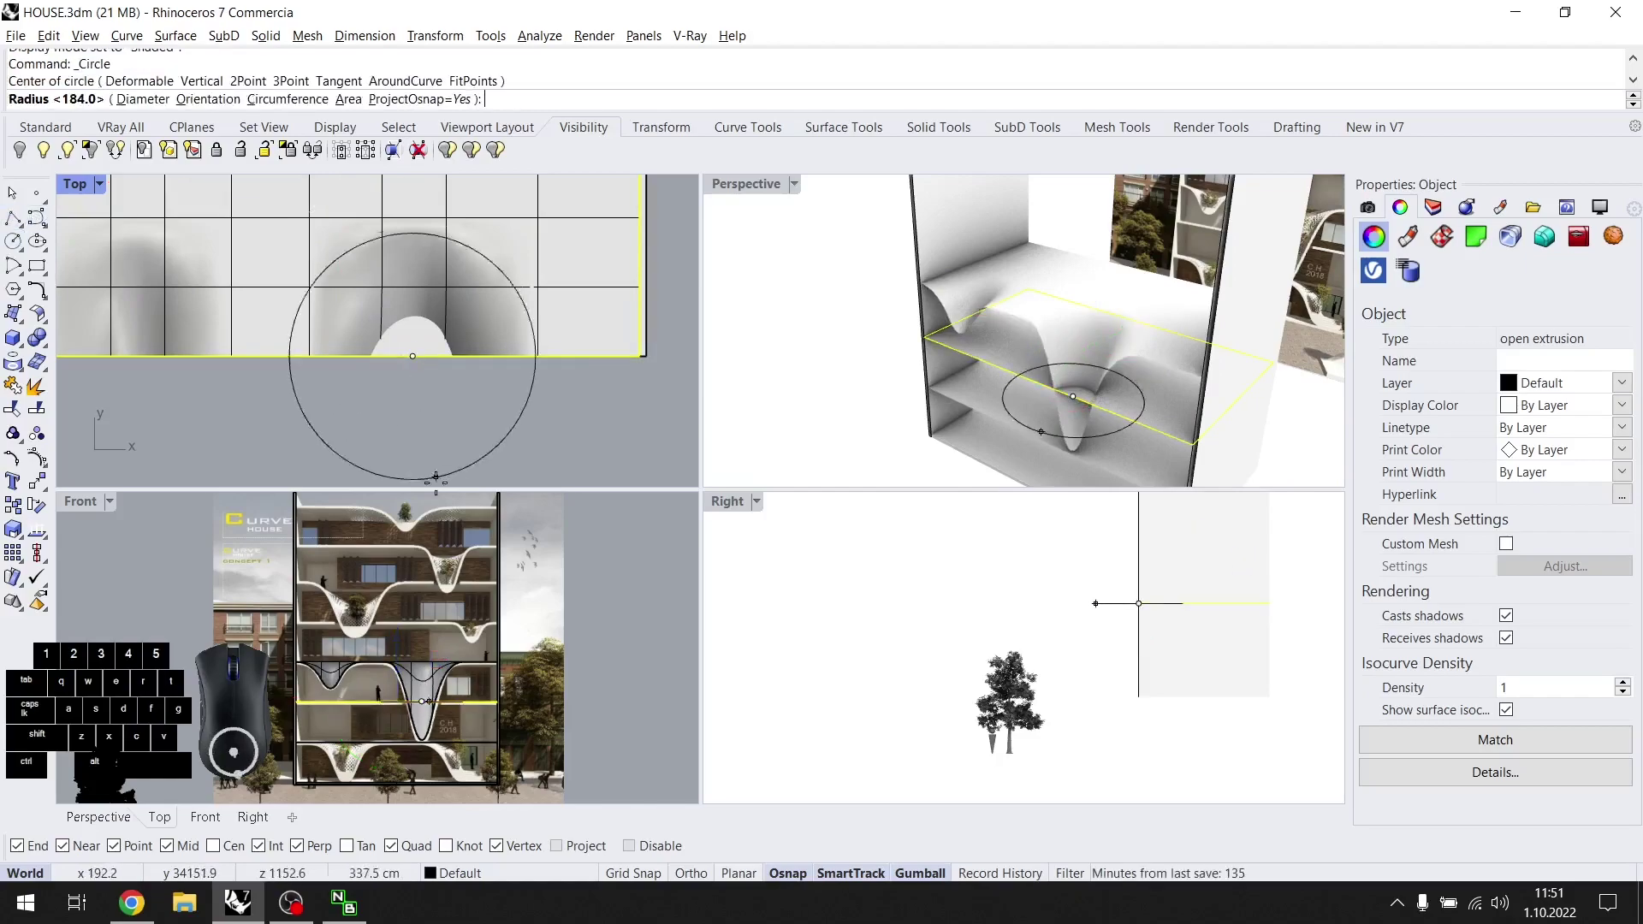
pyautogui.scroll(6, 395, 719)
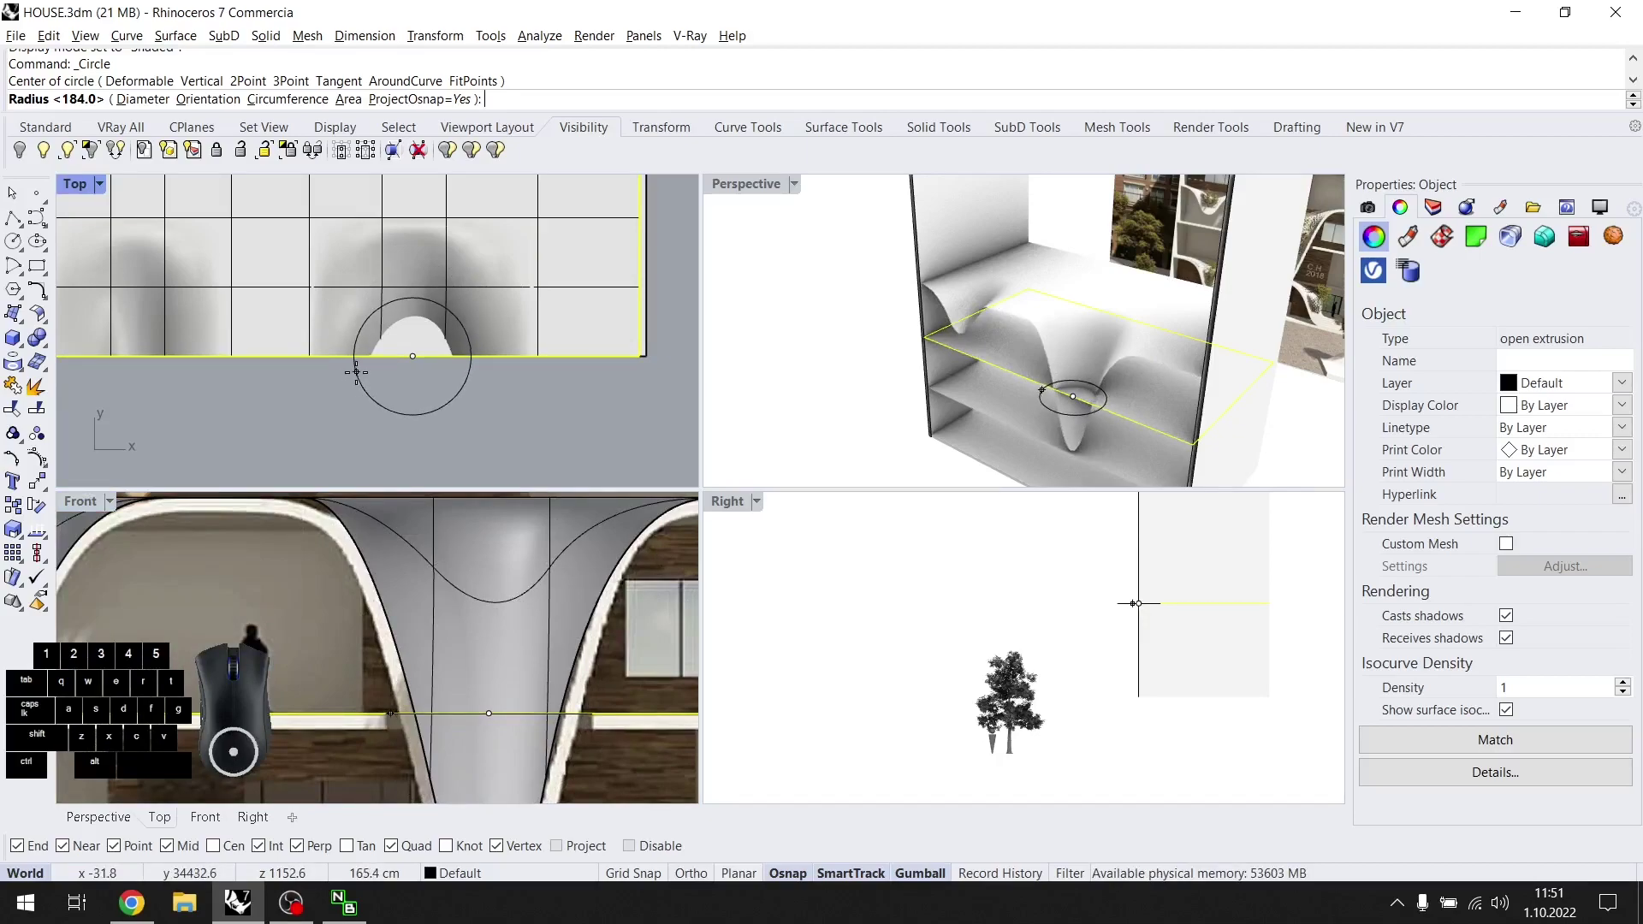
pyautogui.moveTo(428, 388); pyautogui.dragTo(391, 447)
# Trim away the part of the flat floor inside the circle around the large dip.
pyautogui.write('tr')
pyautogui.moveTo(1109, 411); pyautogui.dragTo(1070, 345, button='right')
pyautogui.press('space')
pyautogui.scroll(9, 1092, 356)
pyautogui.click(1091, 354)
pyautogui.scroll(-7, 1100, 345)
pyautogui.press('Escape')
pyautogui.press('Escape')
# Rebuild the next lower flat floor with 10 U points, 7 V points and degree 2 in both directions.
pyautogui.scroll(-6, 1070, 345)
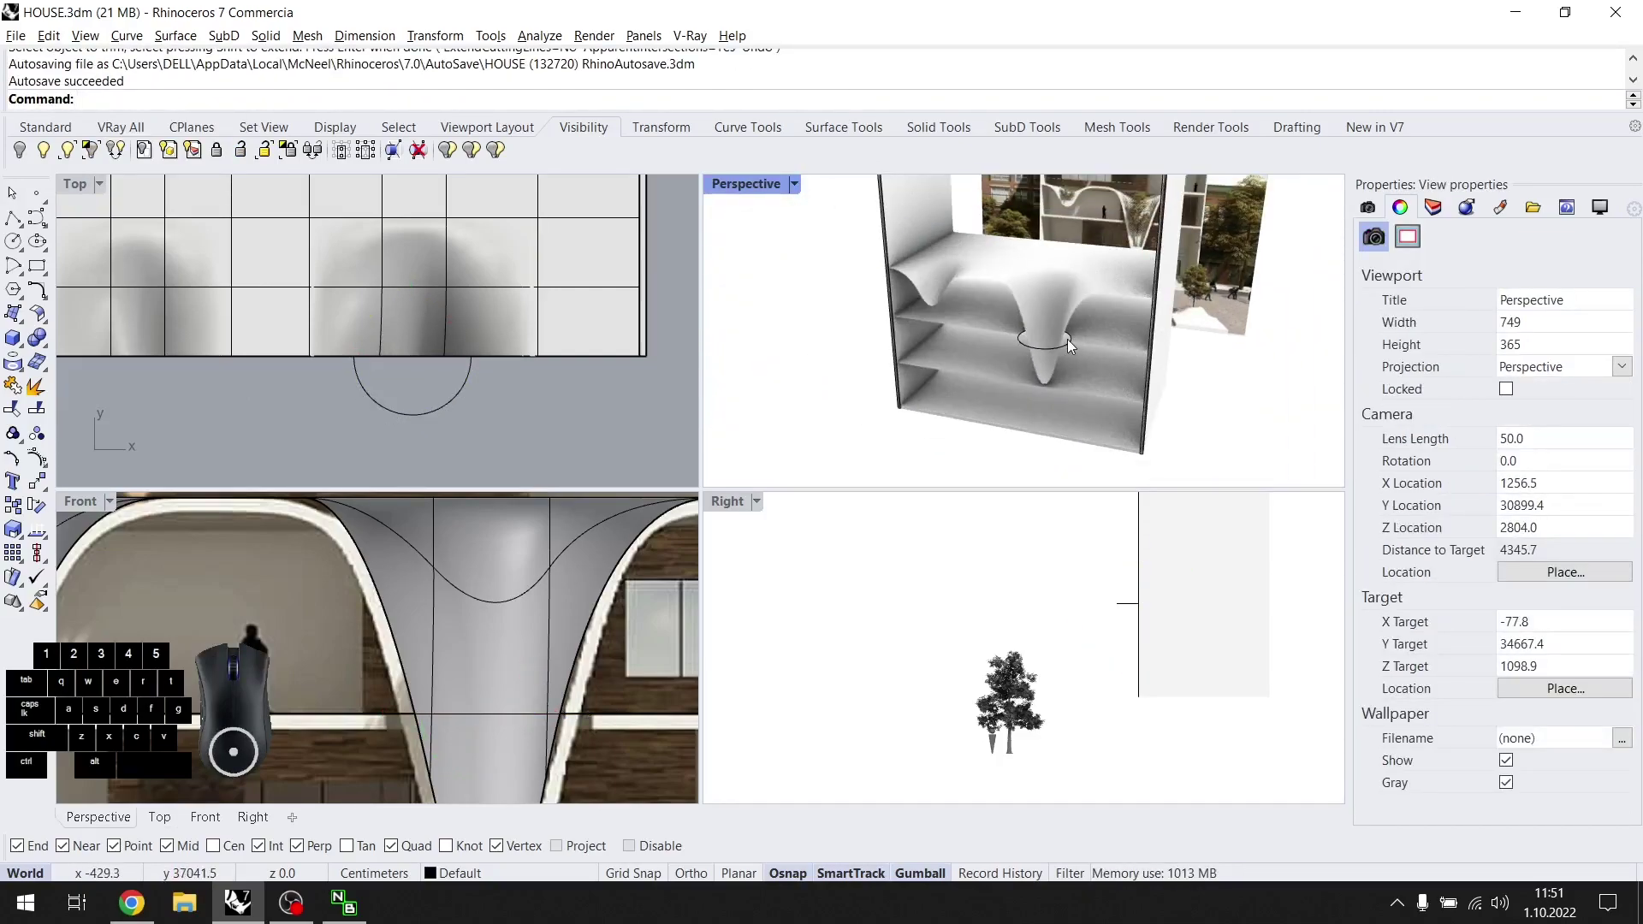
pyautogui.scroll(-5, 526, 620)
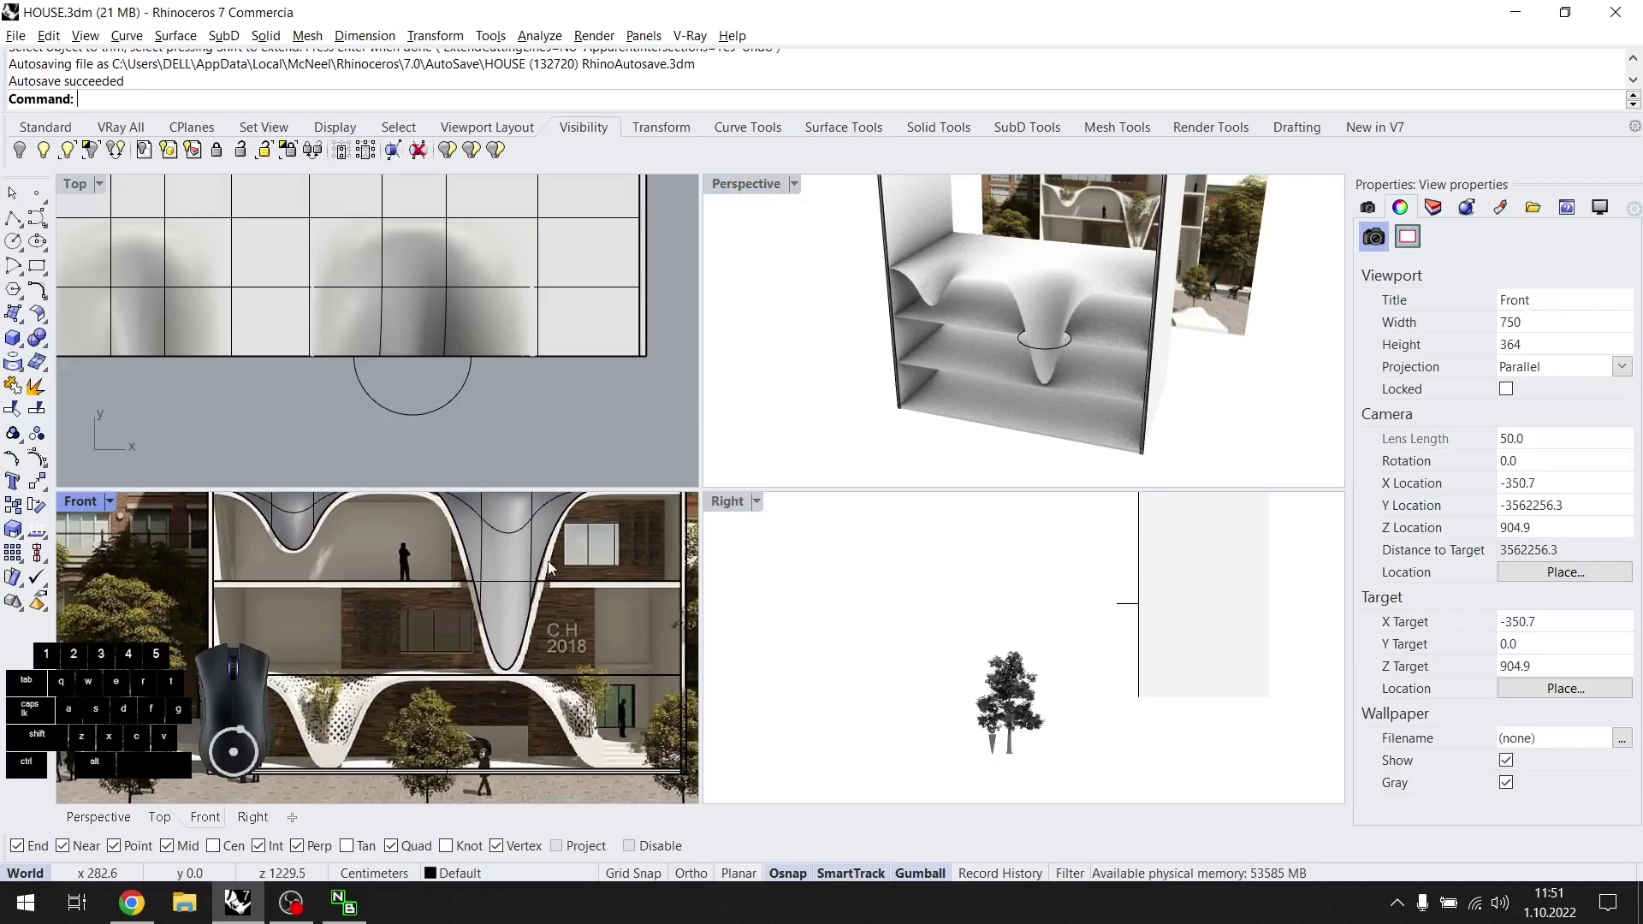
pyautogui.moveTo(569, 568); pyautogui.dragTo(542, 571, button='right')
pyautogui.moveTo(399, 704); pyautogui.dragTo(447, 674, button='right')
pyautogui.click(363, 647)
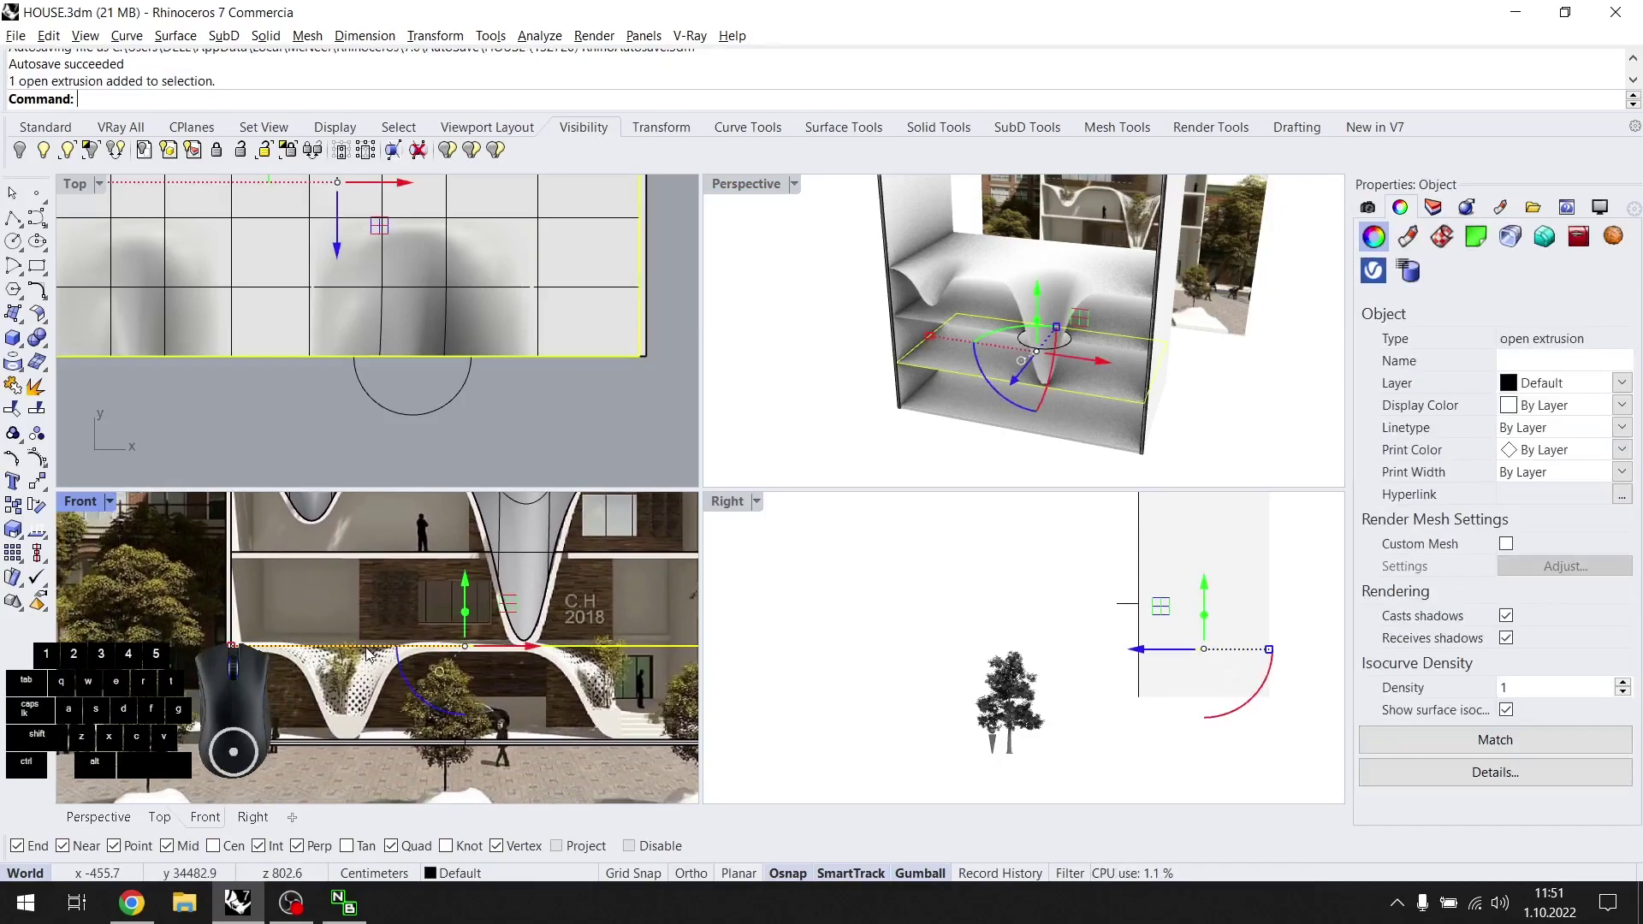
pyautogui.moveTo(1130, 368); pyautogui.dragTo(1065, 374, button='right')
pyautogui.write('Rebuild')
pyautogui.press('Return')
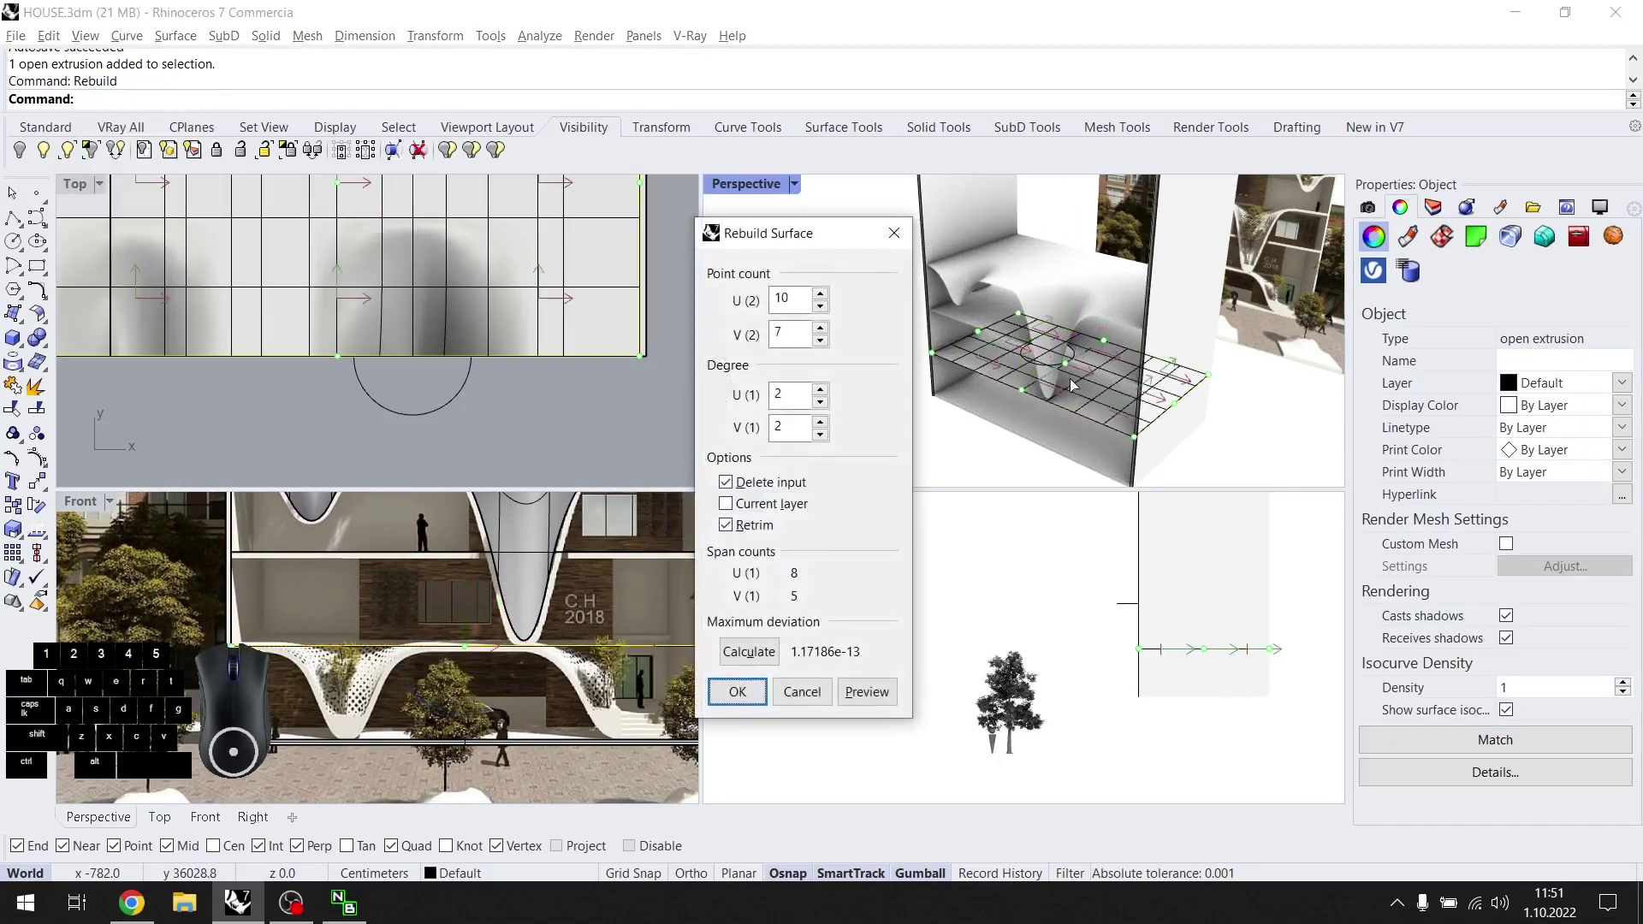
pyautogui.click(763, 692)
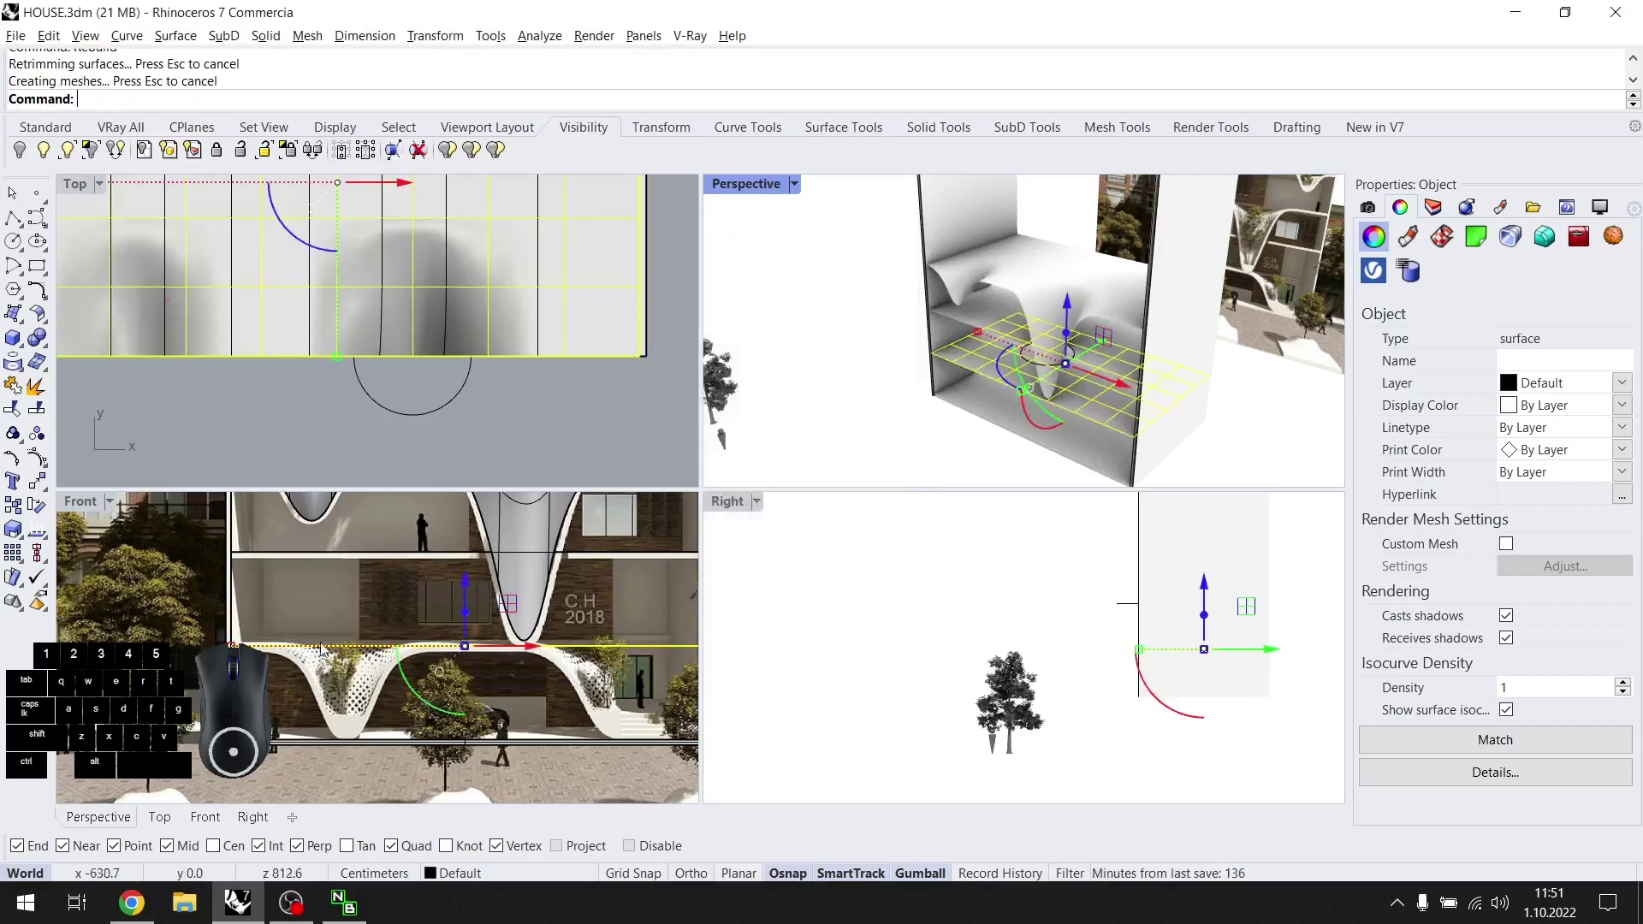
# Show the lowest floor's control points and shift a column of them to line up with the reference picture's left dip.
pyautogui.scroll(2, 358, 647)
pyautogui.press('F10')
pyautogui.scroll(4, 286, 655)
pyautogui.scroll(1, 286, 678)
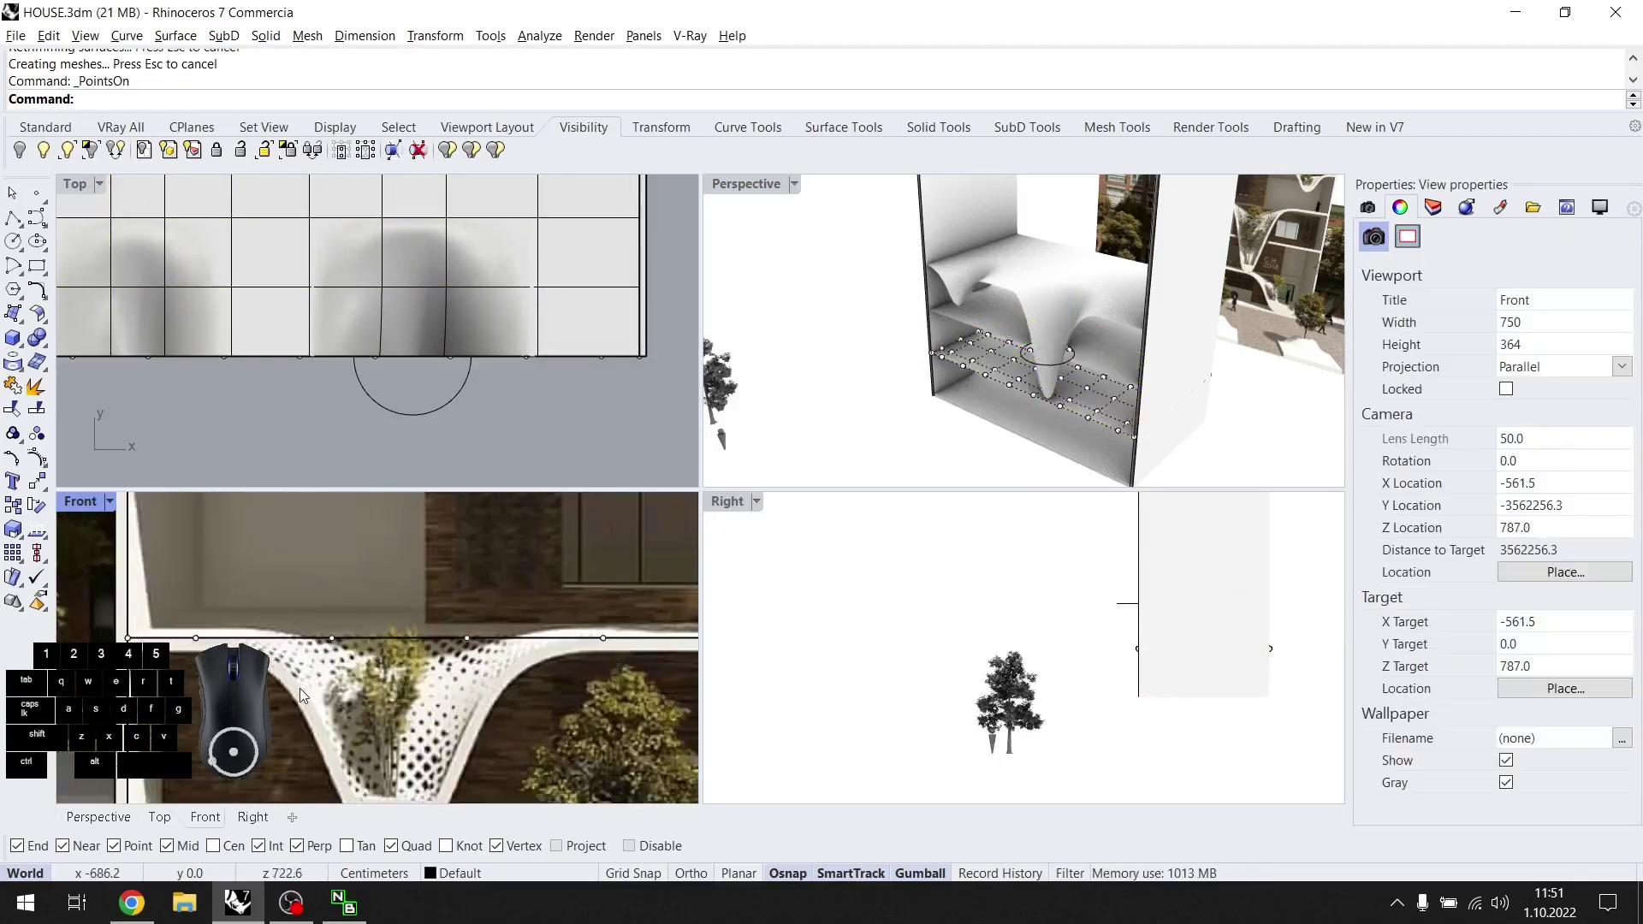
pyautogui.scroll(-3, 299, 692)
pyautogui.moveTo(293, 707); pyautogui.dragTo(437, 604)
pyautogui.moveTo(431, 665); pyautogui.dragTo(380, 629)
# Narrow the selection to the points near the floor's front edge and pull them down to start the left dip.
pyautogui.scroll(-8, 382, 375)
pyautogui.moveTo(382, 375); pyautogui.dragTo(408, 447, button='right')
pyautogui.keyDown('ctrl'); pyautogui.moveTo(410, 246); pyautogui.dragTo(378, 288); pyautogui.keyUp('ctrl')
pyautogui.keyDown('ctrl'); pyautogui.moveTo(286, 401); pyautogui.dragTo(287, 404); pyautogui.keyUp('ctrl')
pyautogui.moveTo(351, 638); pyautogui.dragTo(394, 568, button='right')
pyautogui.moveTo(407, 529); pyautogui.dragTo(408, 644)
# Deselect the points behind the front edge and pull the remaining front control point further down to deepen the left dip.
pyautogui.scroll(4, 441, 735)
pyautogui.moveTo(1104, 411); pyautogui.dragTo(1105, 347, button='right')
pyautogui.scroll(12, 1018, 369)
pyautogui.scroll(-8, 1023, 359)
pyautogui.keyDown('ctrl'); pyautogui.moveTo(1216, 331); pyautogui.dragTo(954, 430); pyautogui.keyUp('ctrl')
pyautogui.scroll(-4, 416, 664)
pyautogui.moveTo(401, 659); pyautogui.dragTo(407, 732)
# Select the column of control points just right of the dip and align it with the reference outline.
pyautogui.scroll(6, 406, 726)
pyautogui.scroll(-6, 586, 580)
pyautogui.moveTo(586, 581); pyautogui.dragTo(457, 671, button='right')
pyautogui.moveTo(479, 677); pyautogui.dragTo(448, 522)
pyautogui.scroll(-5, 453, 591)
pyautogui.scroll(10, 432, 574)
pyautogui.moveTo(397, 647); pyautogui.dragTo(455, 582, button='right')
pyautogui.scroll(-6, 428, 595)
pyautogui.scroll(3, 350, 617)
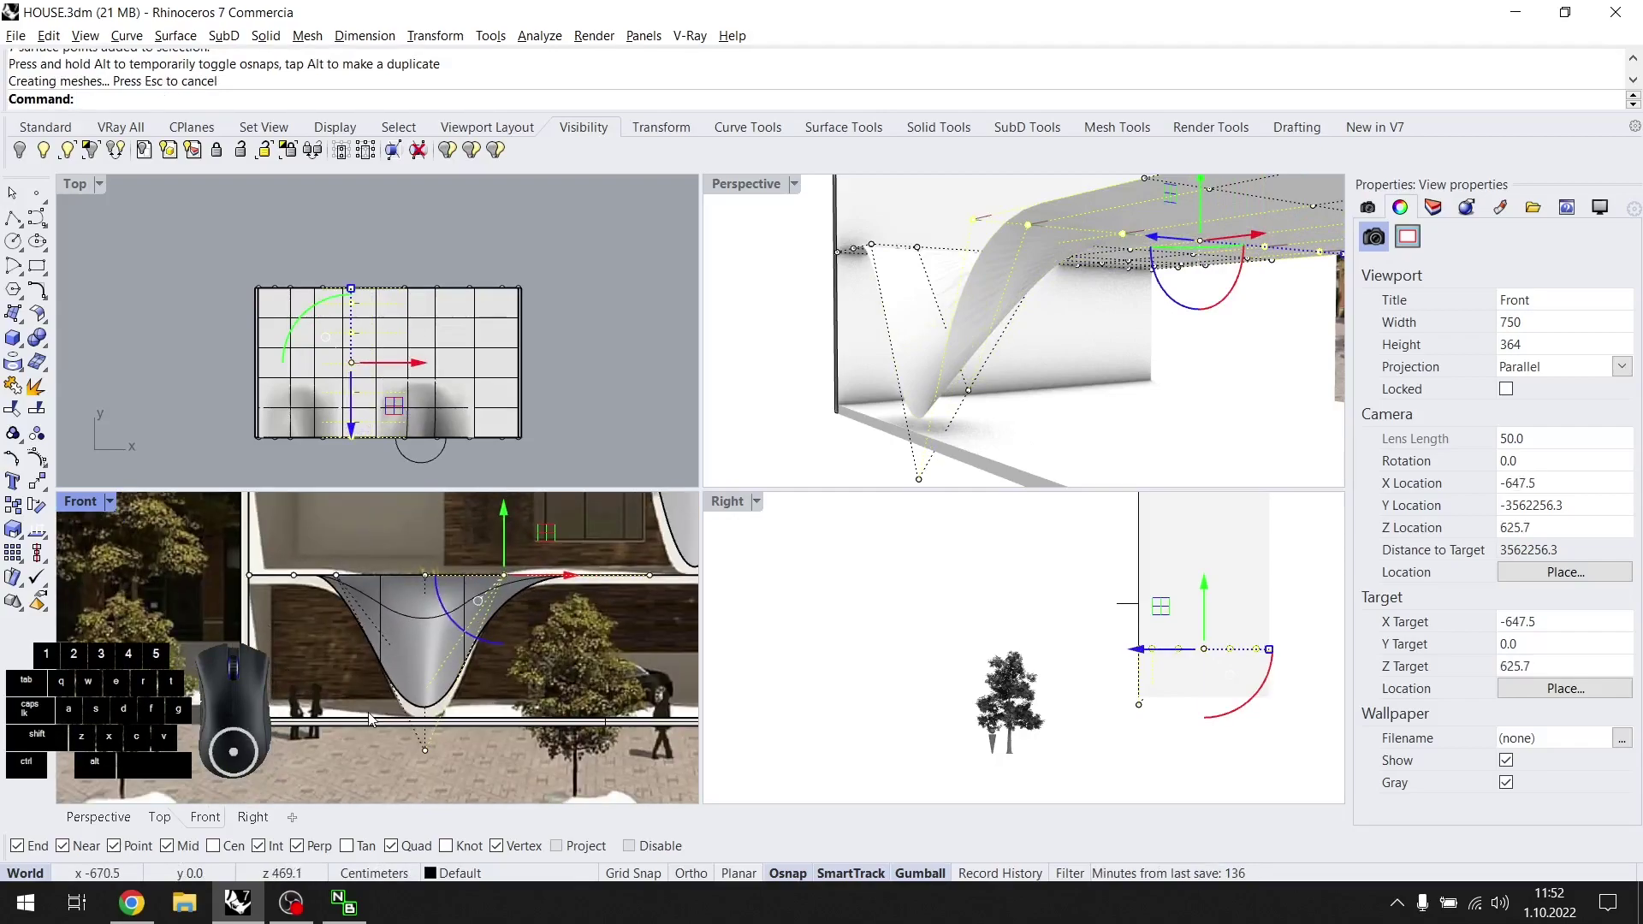
# Shift the control-point columns on both sides of the left dip so its flanks follow the reference outline.
pyautogui.scroll(3, 356, 623)
pyautogui.scroll(-2, 354, 624)
pyautogui.moveTo(282, 628); pyautogui.dragTo(345, 506)
pyautogui.moveTo(387, 634); pyautogui.dragTo(411, 685, button='middle')
pyautogui.moveTo(390, 589); pyautogui.dragTo(238, 635)
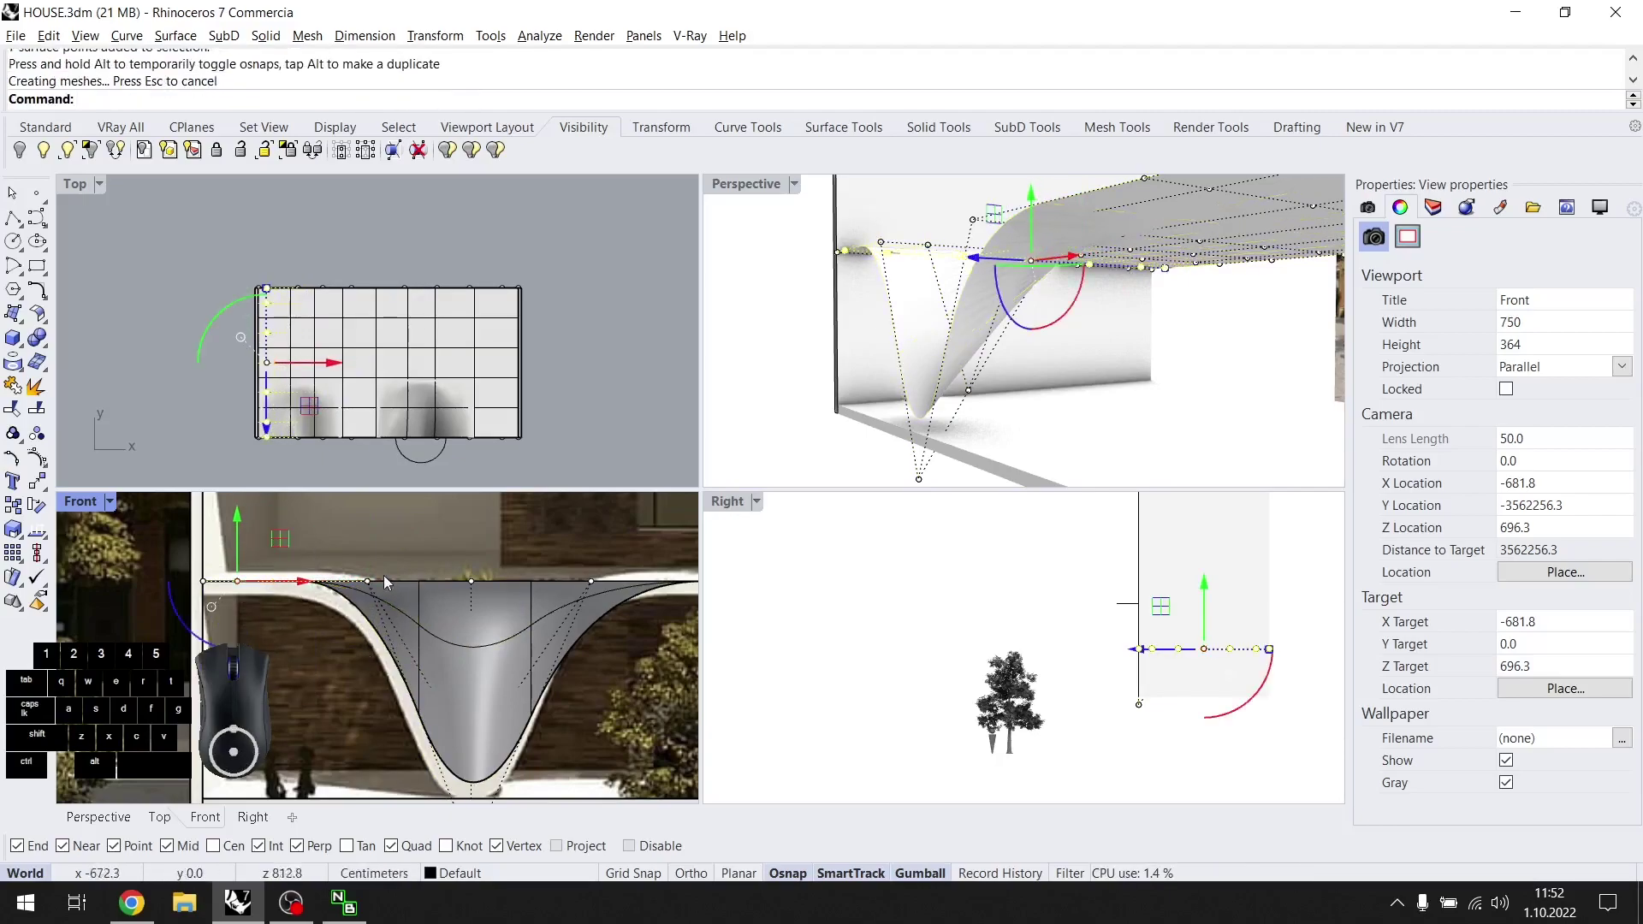
pyautogui.moveTo(397, 611); pyautogui.dragTo(397, 611)
pyautogui.scroll(-2, 425, 680)
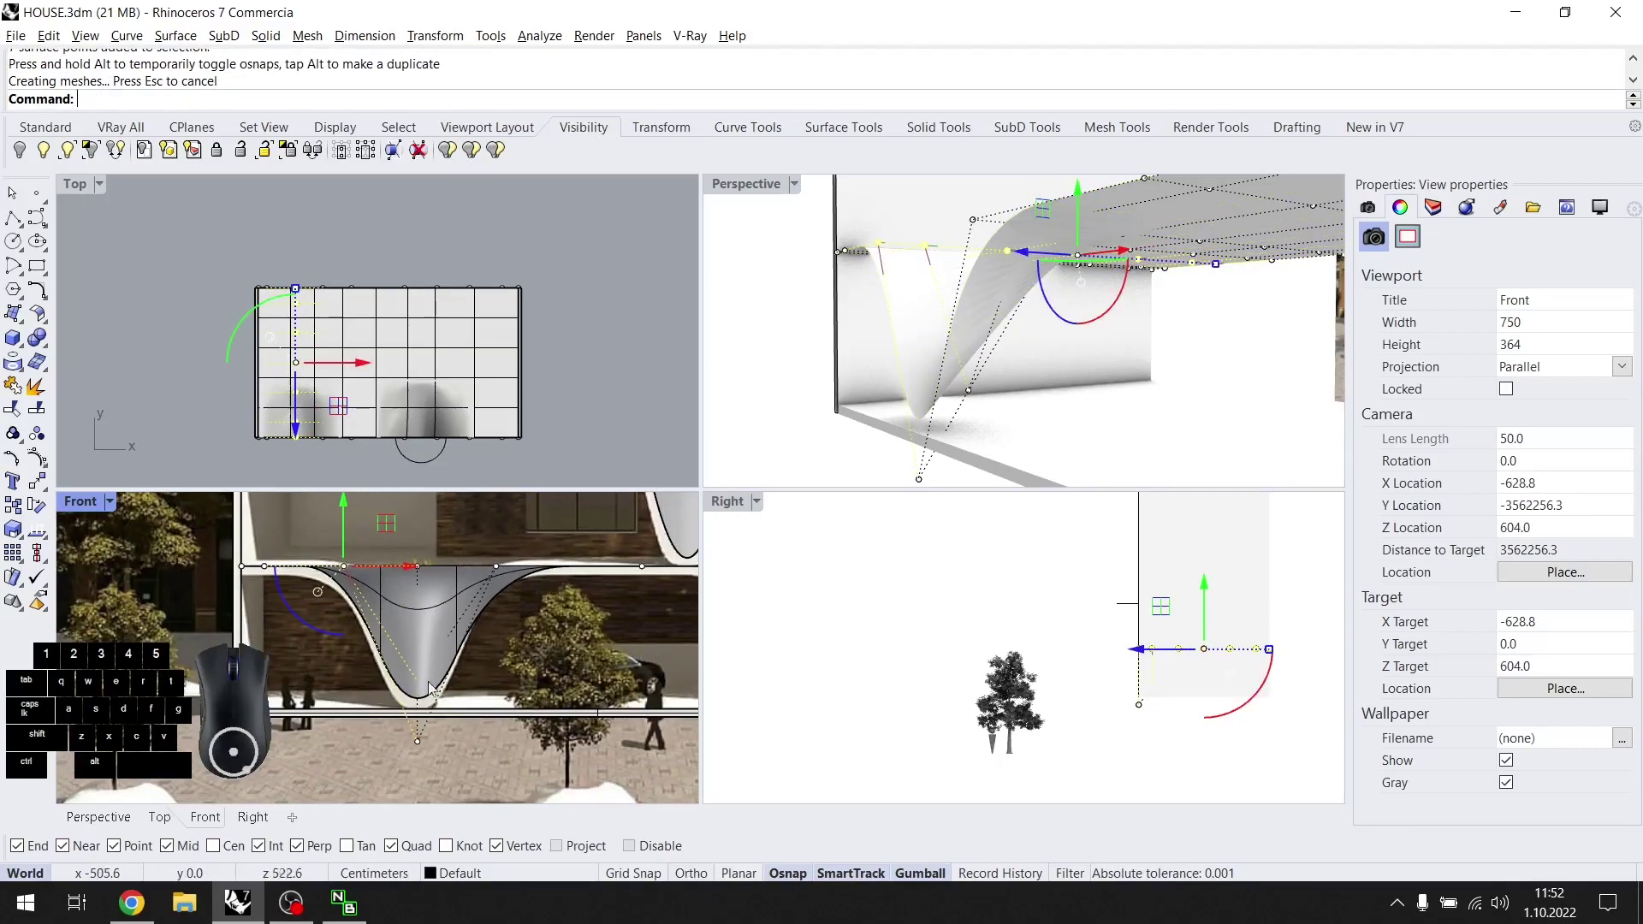
pyautogui.moveTo(520, 558)
pyautogui.mouseDown()
pyautogui.moveTo(492, 592)
pyautogui.moveTo(520, 590)
pyautogui.mouseUp()
pyautogui.moveTo(554, 566); pyautogui.dragTo(540, 566)
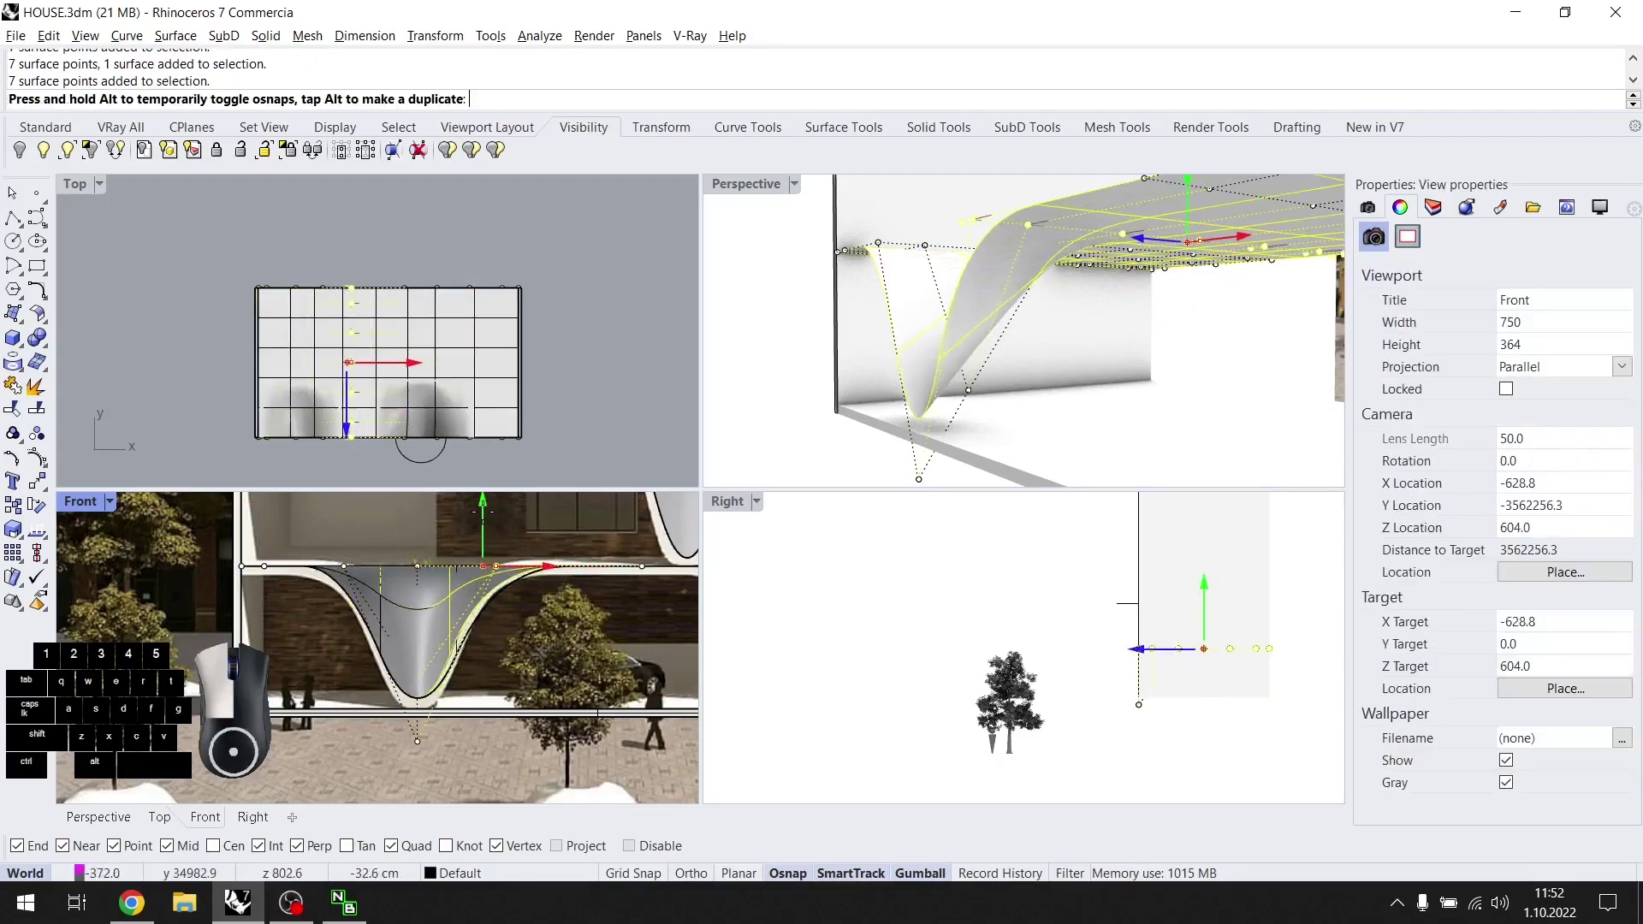
# Lower the control point at the tip of the left dip slightly to match the reference picture.
pyautogui.click(417, 742)
pyautogui.scroll(3, 389, 748)
pyautogui.moveTo(450, 695); pyautogui.dragTo(517, 738)
pyautogui.scroll(-8, 512, 692)
pyautogui.moveTo(505, 691); pyautogui.dragTo(219, 708, button='right')
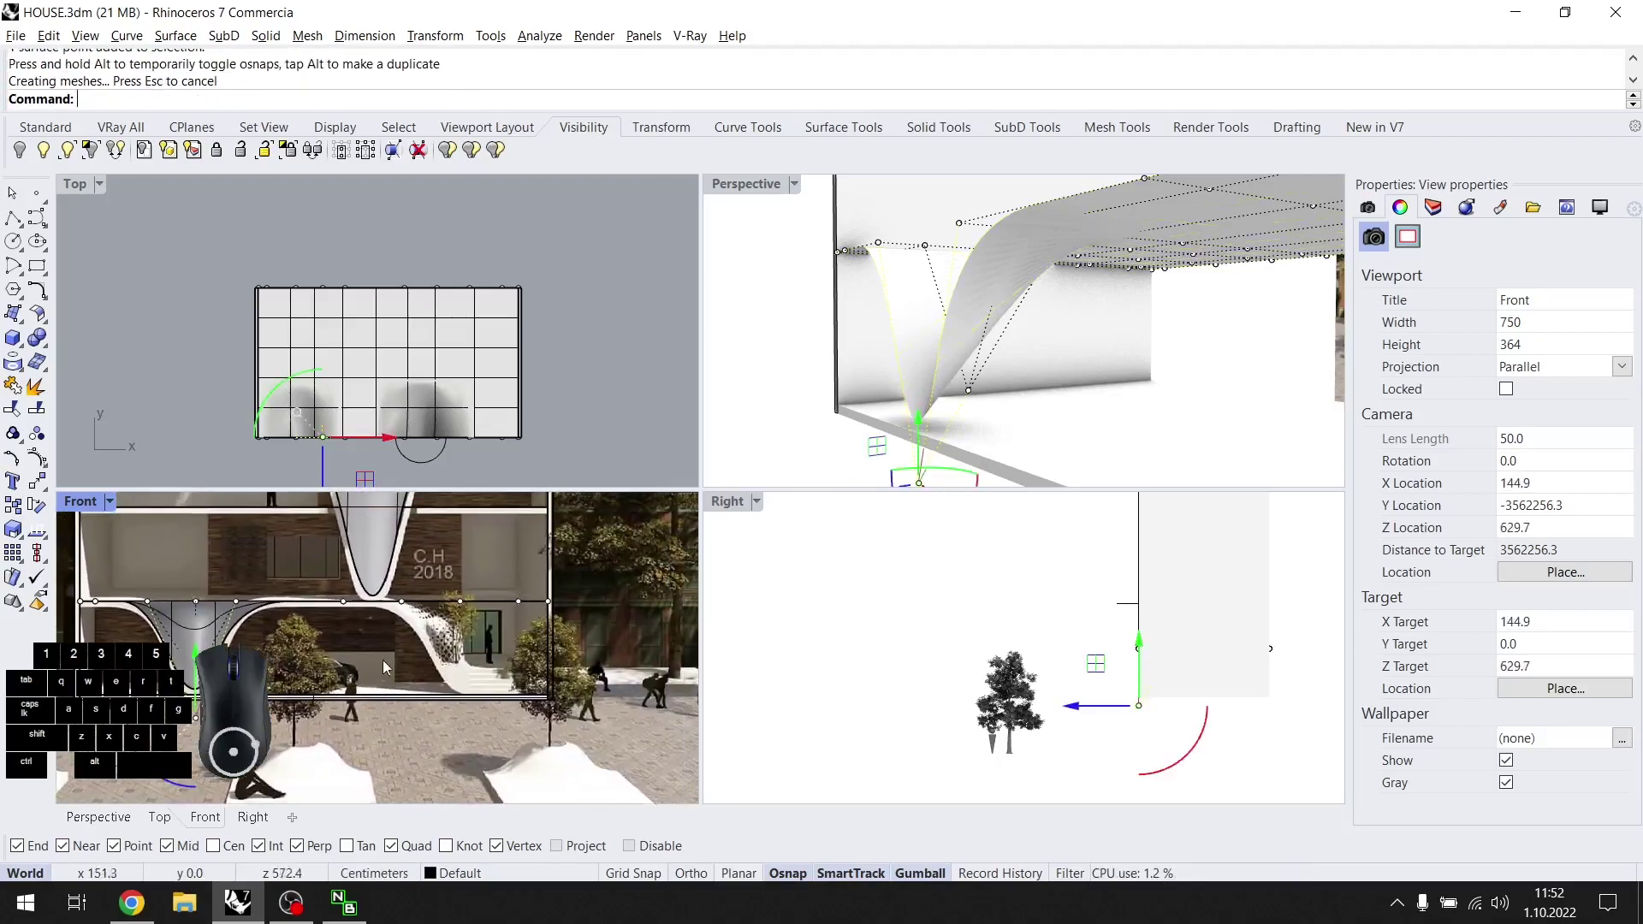
# Show the lowest floor's control points again and lower its three rightmost columns toward the entrance stairs.
pyautogui.scroll(3, 477, 657)
pyautogui.moveTo(477, 658); pyautogui.dragTo(368, 685, button='right')
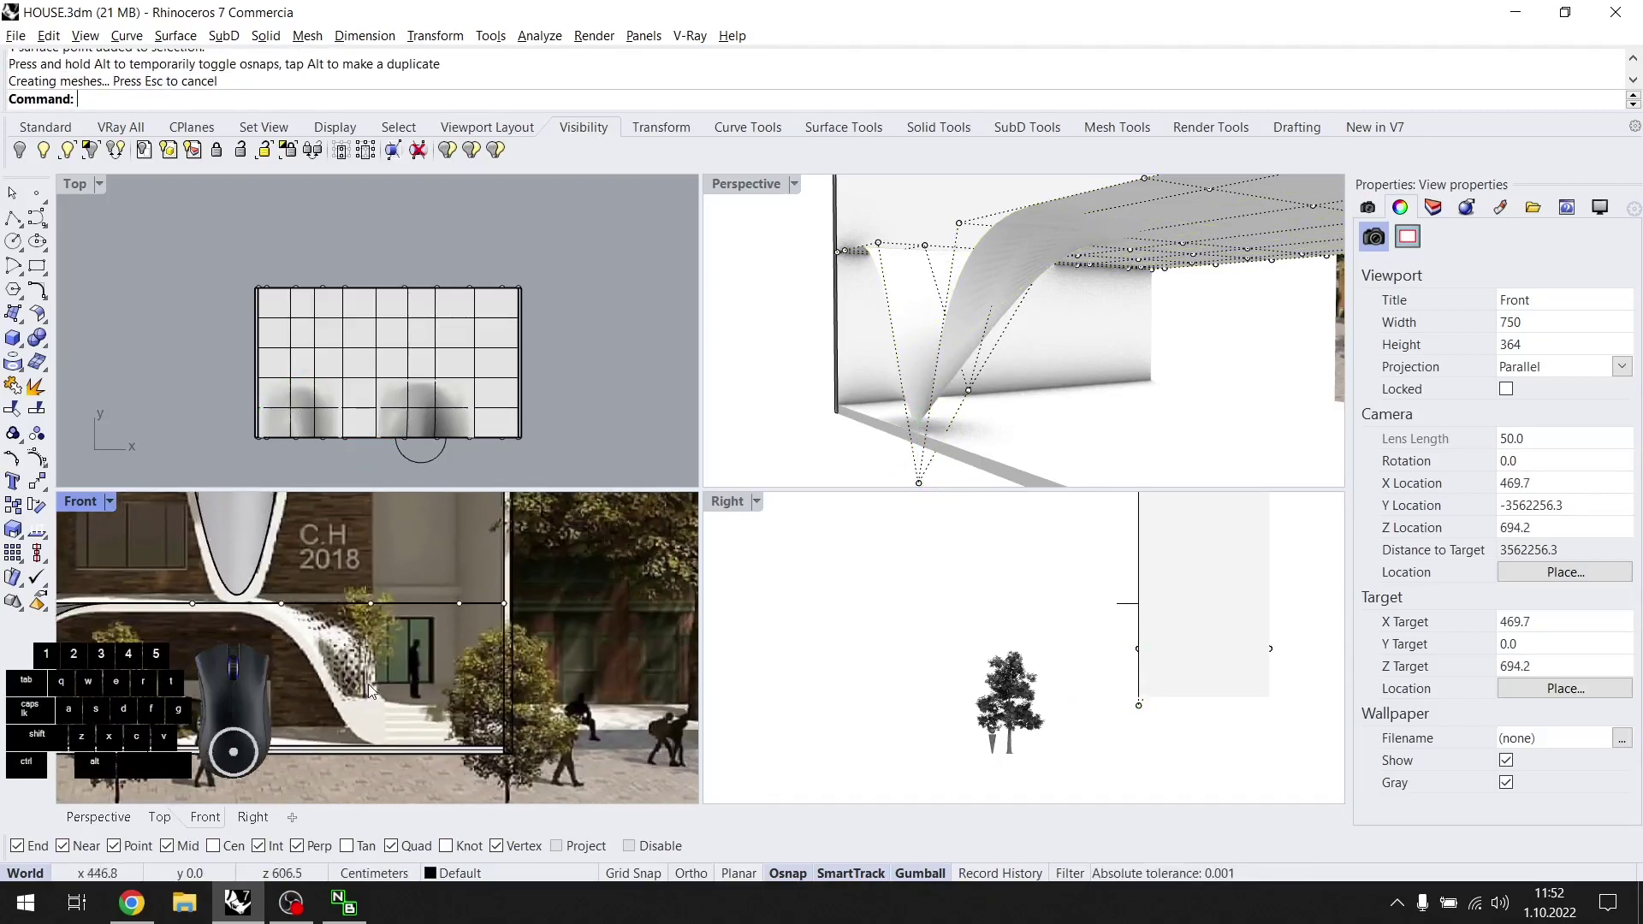
pyautogui.moveTo(1010, 356); pyautogui.dragTo(1119, 356, button='right')
pyautogui.scroll(-8, 1096, 354)
pyautogui.press('Escape')
pyautogui.moveTo(959, 333); pyautogui.dragTo(997, 376, button='right')
pyautogui.click(1046, 256)
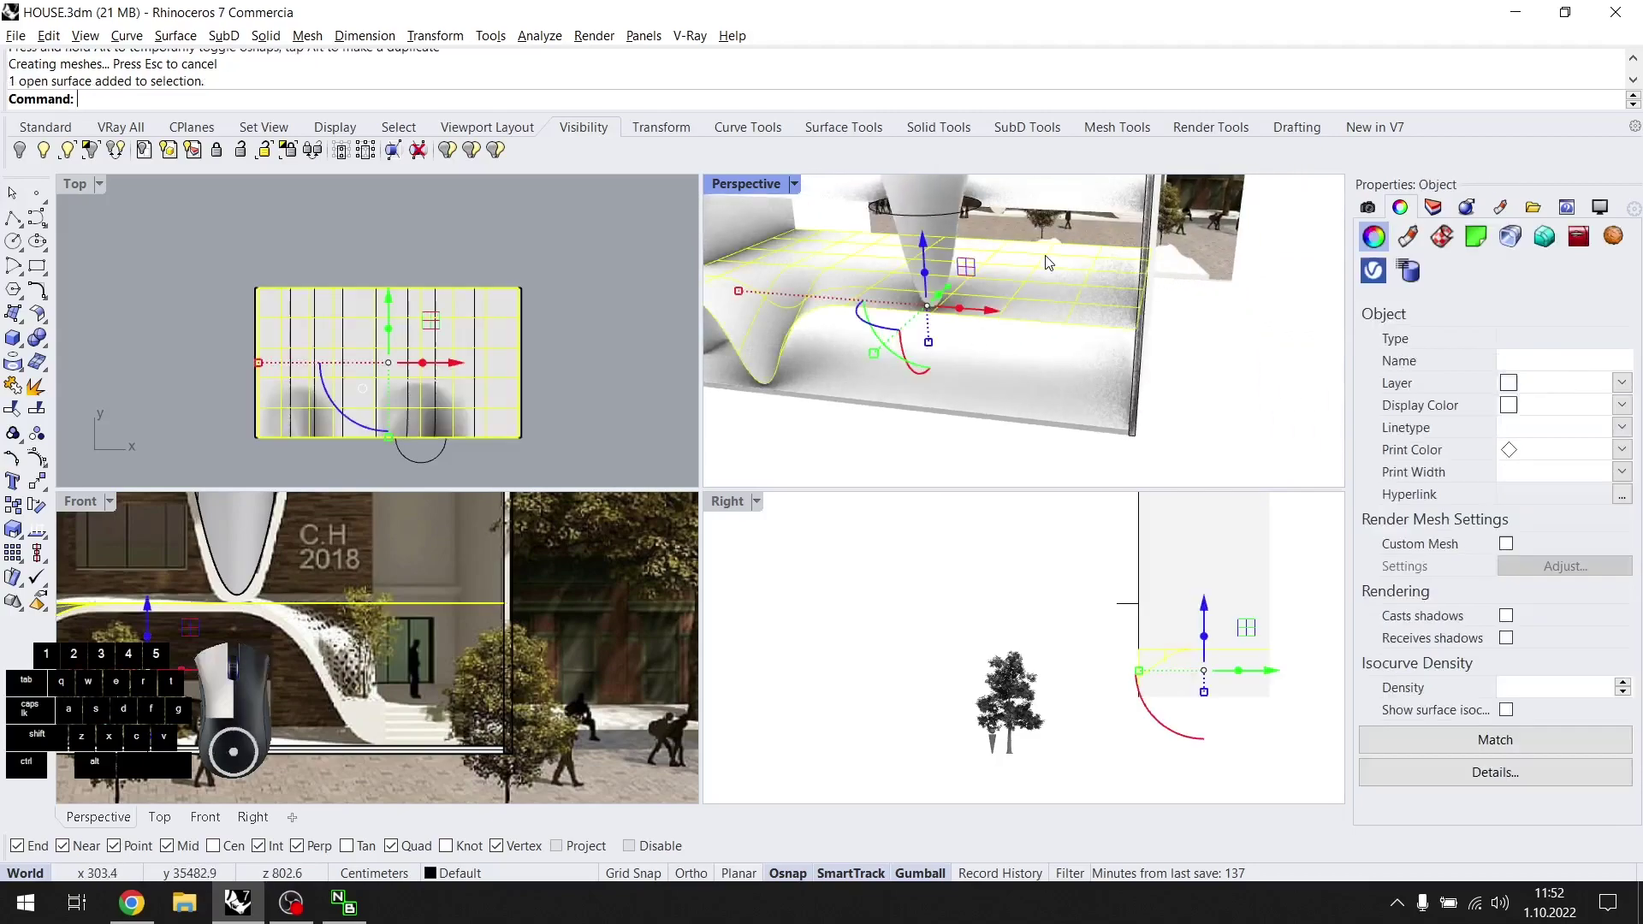
pyautogui.press('F10')
pyautogui.scroll(2, 399, 657)
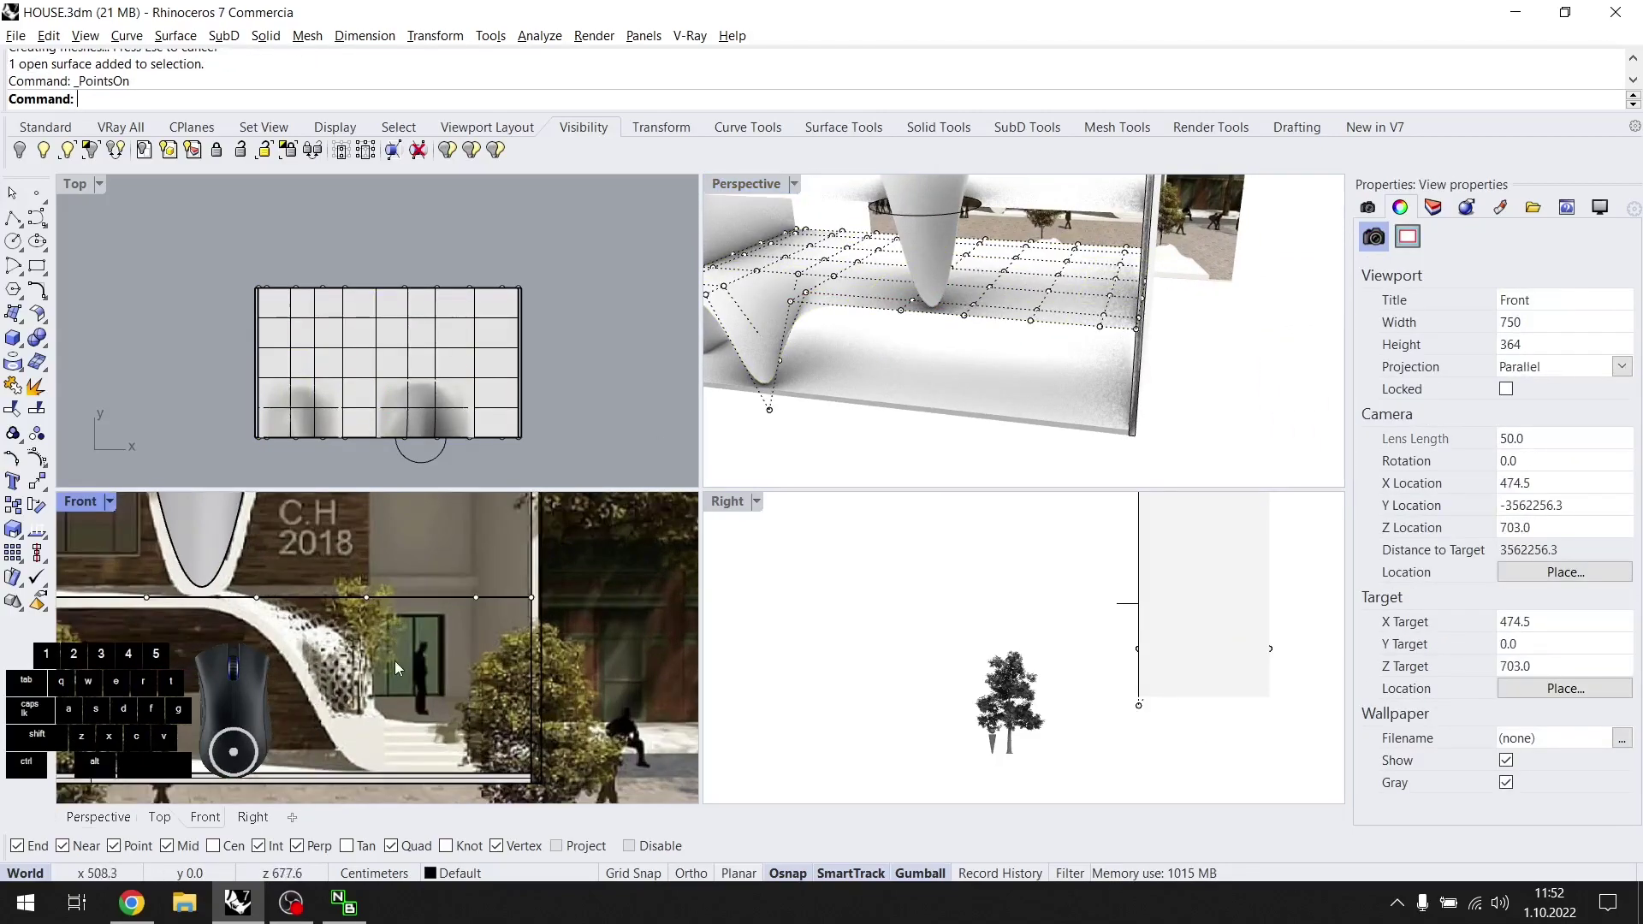
pyautogui.moveTo(363, 650); pyautogui.dragTo(541, 574)
pyautogui.moveTo(441, 544); pyautogui.dragTo(418, 685)
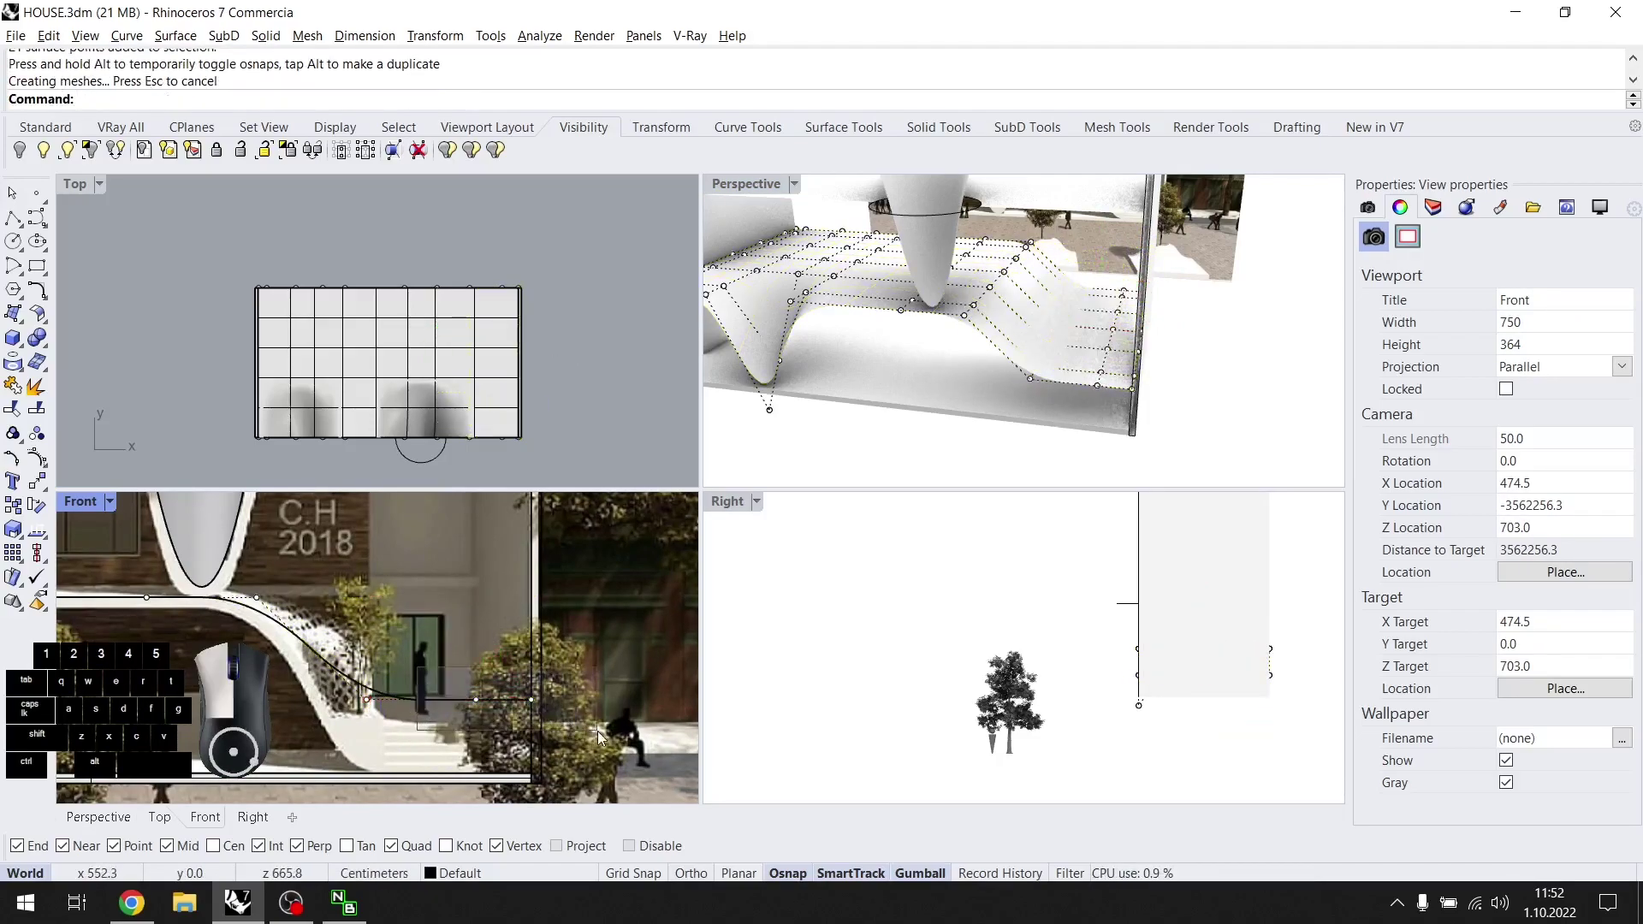
# Lower the last two control-point columns to ground level and pull the inner one left toward the foot of the slope.
pyautogui.moveTo(597, 731); pyautogui.dragTo(600, 733)
pyautogui.moveTo(504, 650); pyautogui.dragTo(491, 775)
pyautogui.moveTo(472, 747); pyautogui.dragTo(488, 657, button='right')
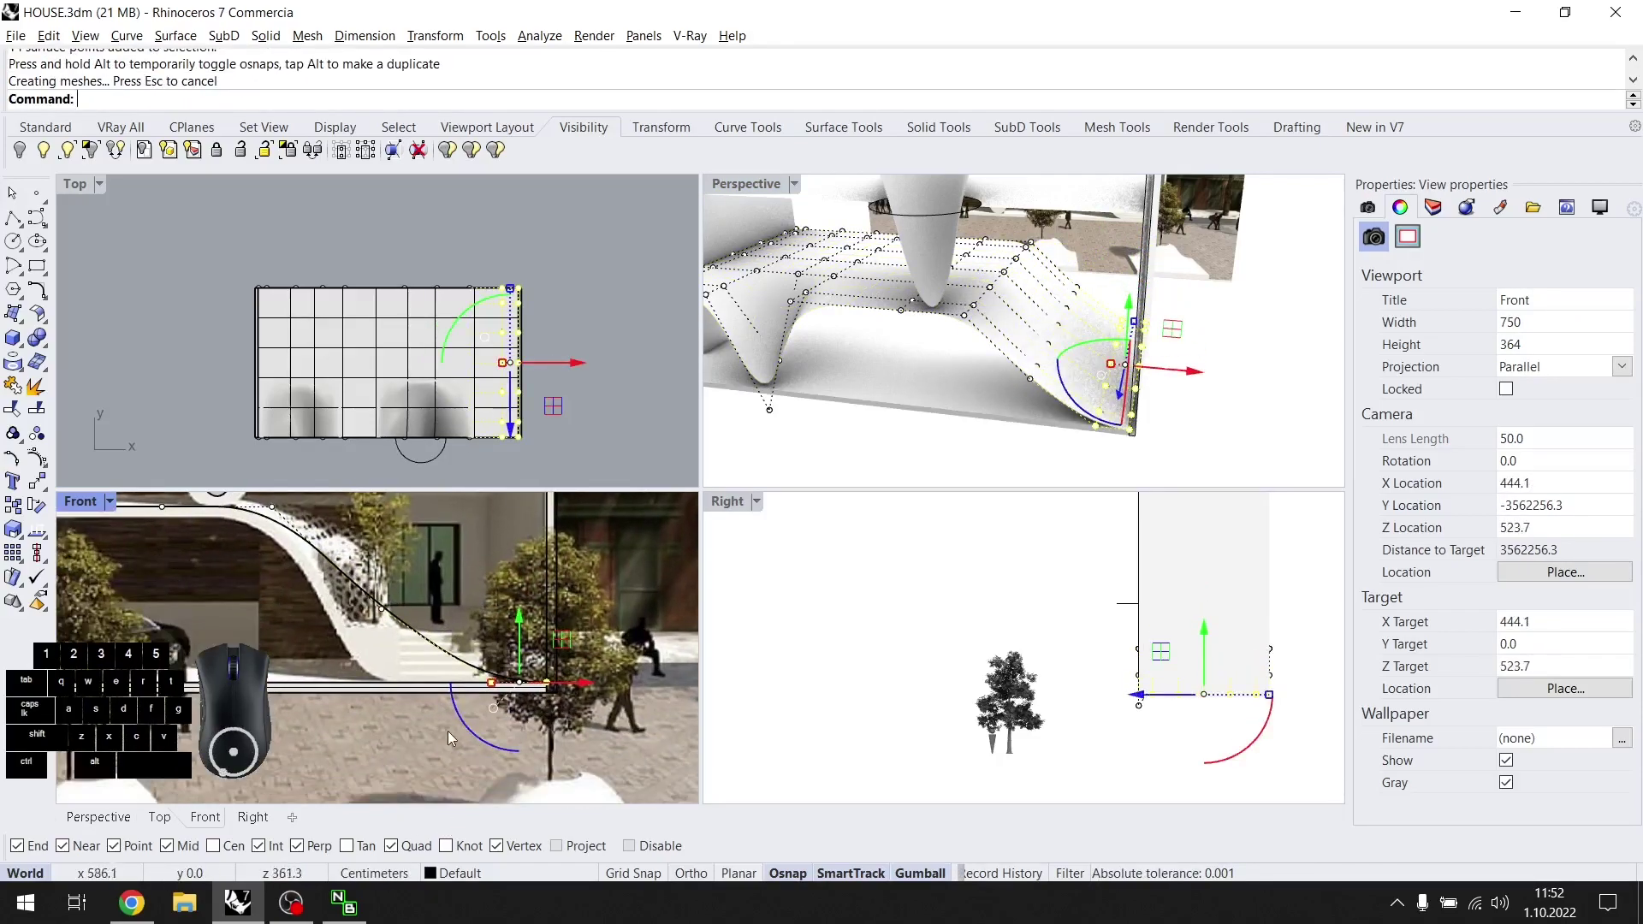
pyautogui.moveTo(501, 669); pyautogui.dragTo(379, 683)
pyautogui.moveTo(902, 360); pyautogui.dragTo(905, 367, button='right')
pyautogui.press('Escape')
pyautogui.press('Escape')
pyautogui.moveTo(1006, 375); pyautogui.dragTo(1060, 391, button='right')
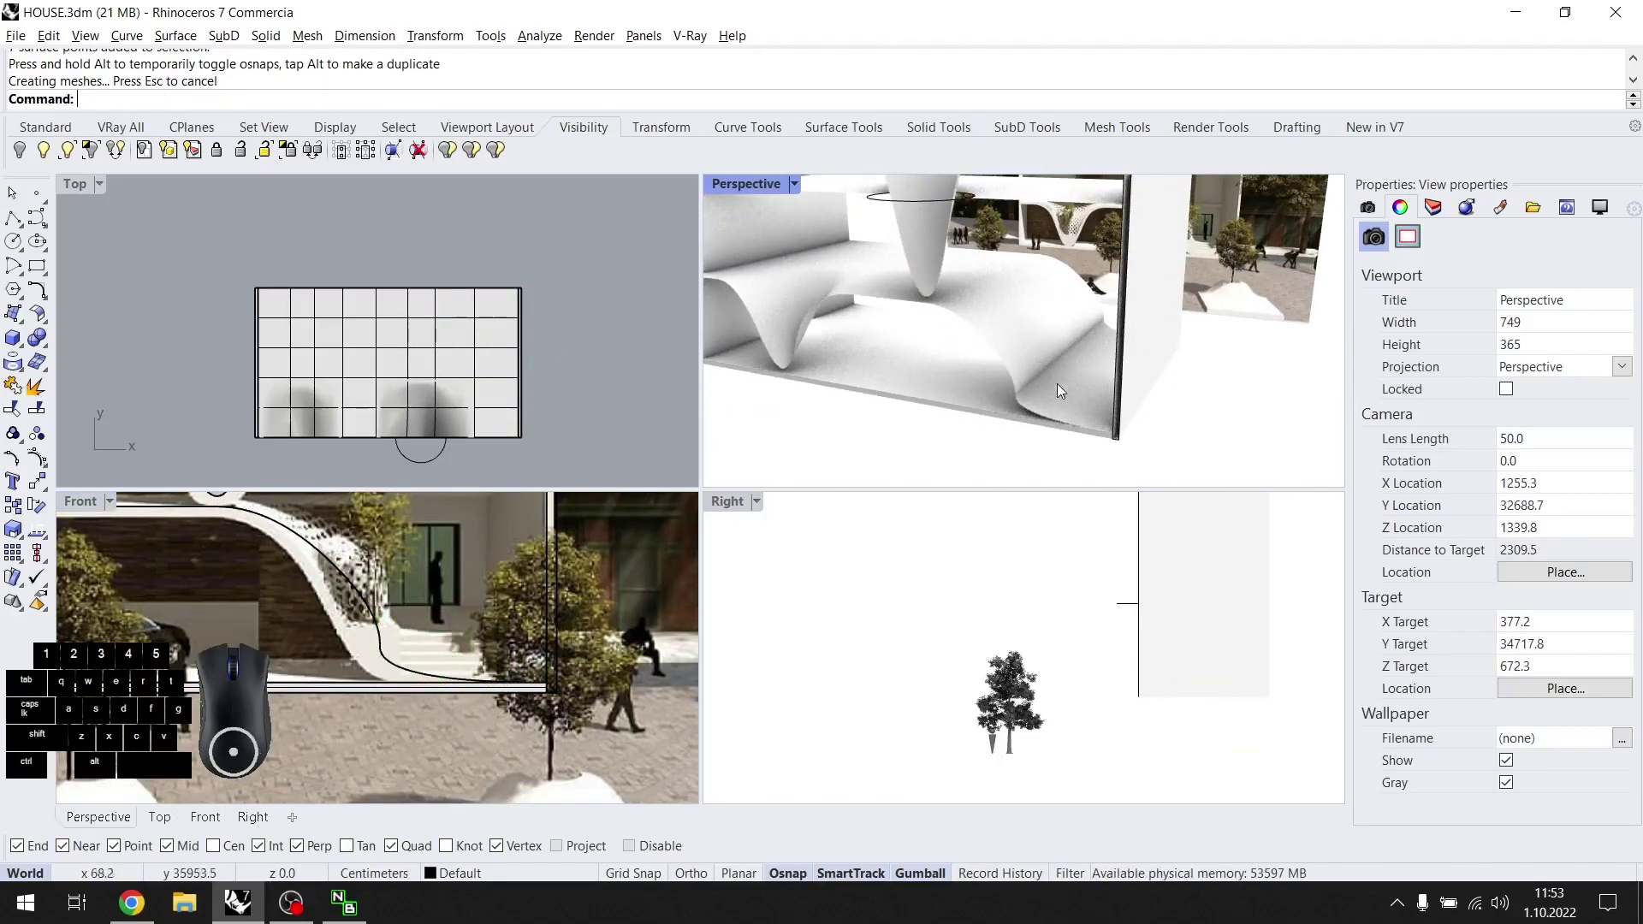
# Reposition the control-point column on the right slope so the curve follows the reference picture's white edge.
pyautogui.click(368, 616)
pyautogui.press('F10')
pyautogui.scroll(-2, 467, 666)
pyautogui.moveTo(452, 593); pyautogui.dragTo(383, 635)
pyautogui.moveTo(434, 629); pyautogui.dragTo(528, 674, button='right')
pyautogui.moveTo(552, 666); pyautogui.dragTo(456, 536)
pyautogui.moveTo(1048, 370)
pyautogui.mouseDown(button='right')
pyautogui.moveTo(1143, 378)
pyautogui.moveTo(1076, 378)
pyautogui.mouseUp(button='right')
pyautogui.press('Escape')
pyautogui.press('Escape')
# Adjust the control-point column at the foot of the right slope to match the reference curve near the stairs.
pyautogui.click(541, 638)
pyautogui.press('F10')
pyautogui.moveTo(541, 639); pyautogui.dragTo(497, 741)
pyautogui.scroll(3, 501, 733)
pyautogui.moveTo(601, 737); pyautogui.dragTo(371, 691, button='right')
pyautogui.scroll(-4, 423, 717)
pyautogui.scroll(6, 368, 698)
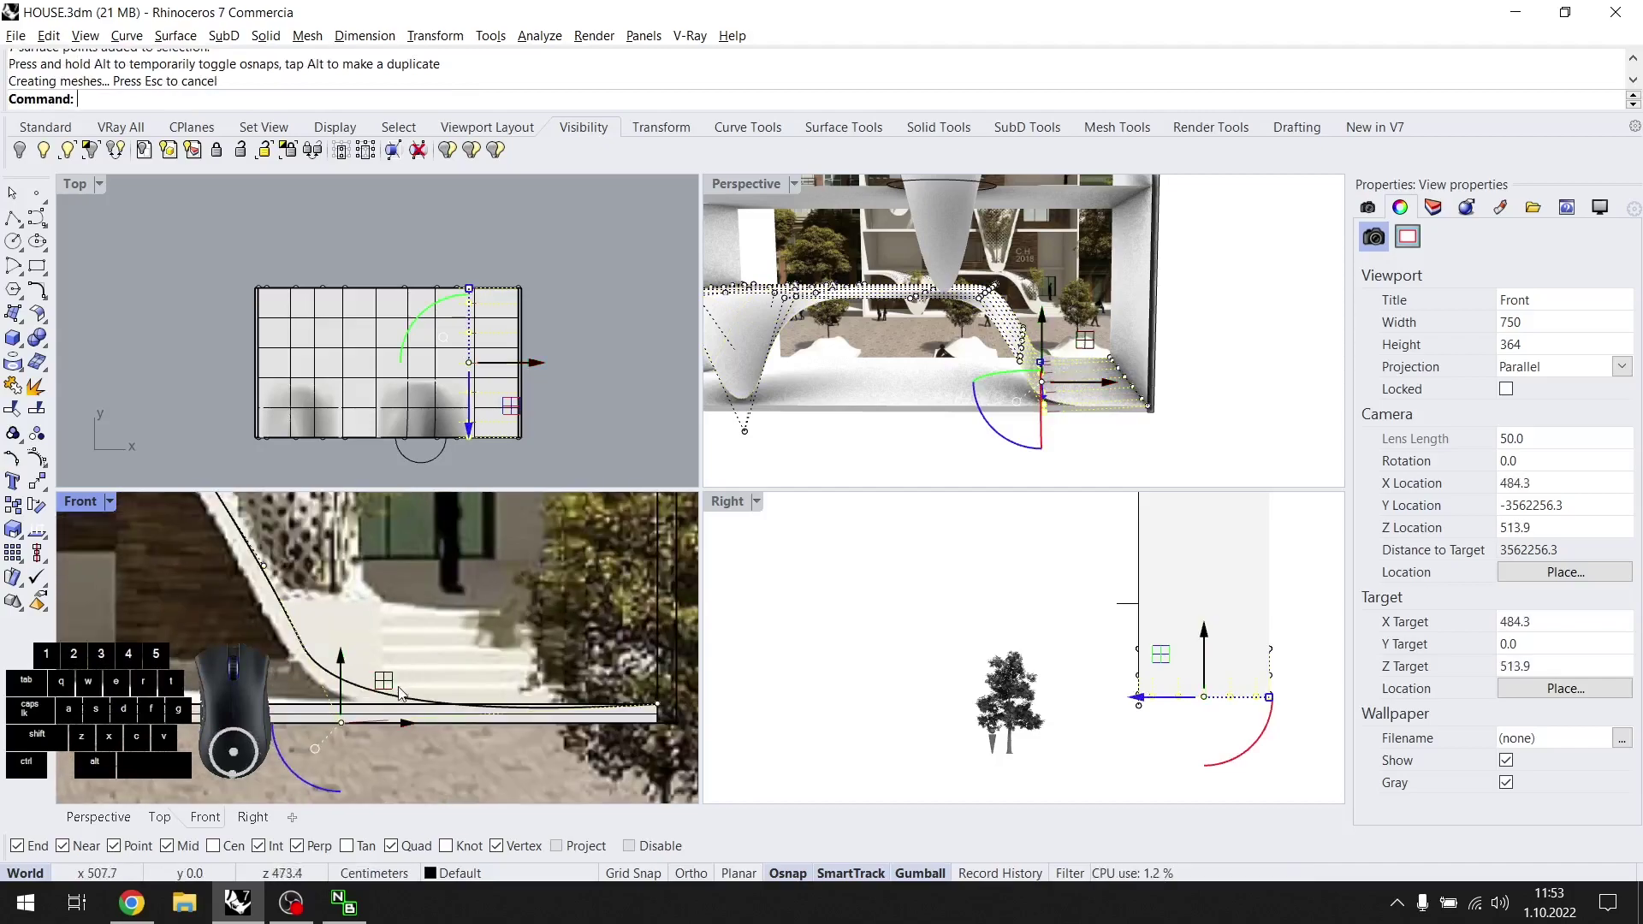
# Show the reshaped lowest floor's control points and display the Top view as Wireframe.
pyautogui.moveTo(1220, 356); pyautogui.dragTo(1130, 341, button='right')
pyautogui.scroll(-2, 990, 334)
pyautogui.moveTo(990, 334); pyautogui.dragTo(935, 351, button='right')
pyautogui.scroll(-6, 377, 655)
pyautogui.moveTo(348, 630); pyautogui.dragTo(414, 676, button='right')
pyautogui.click(1034, 283)
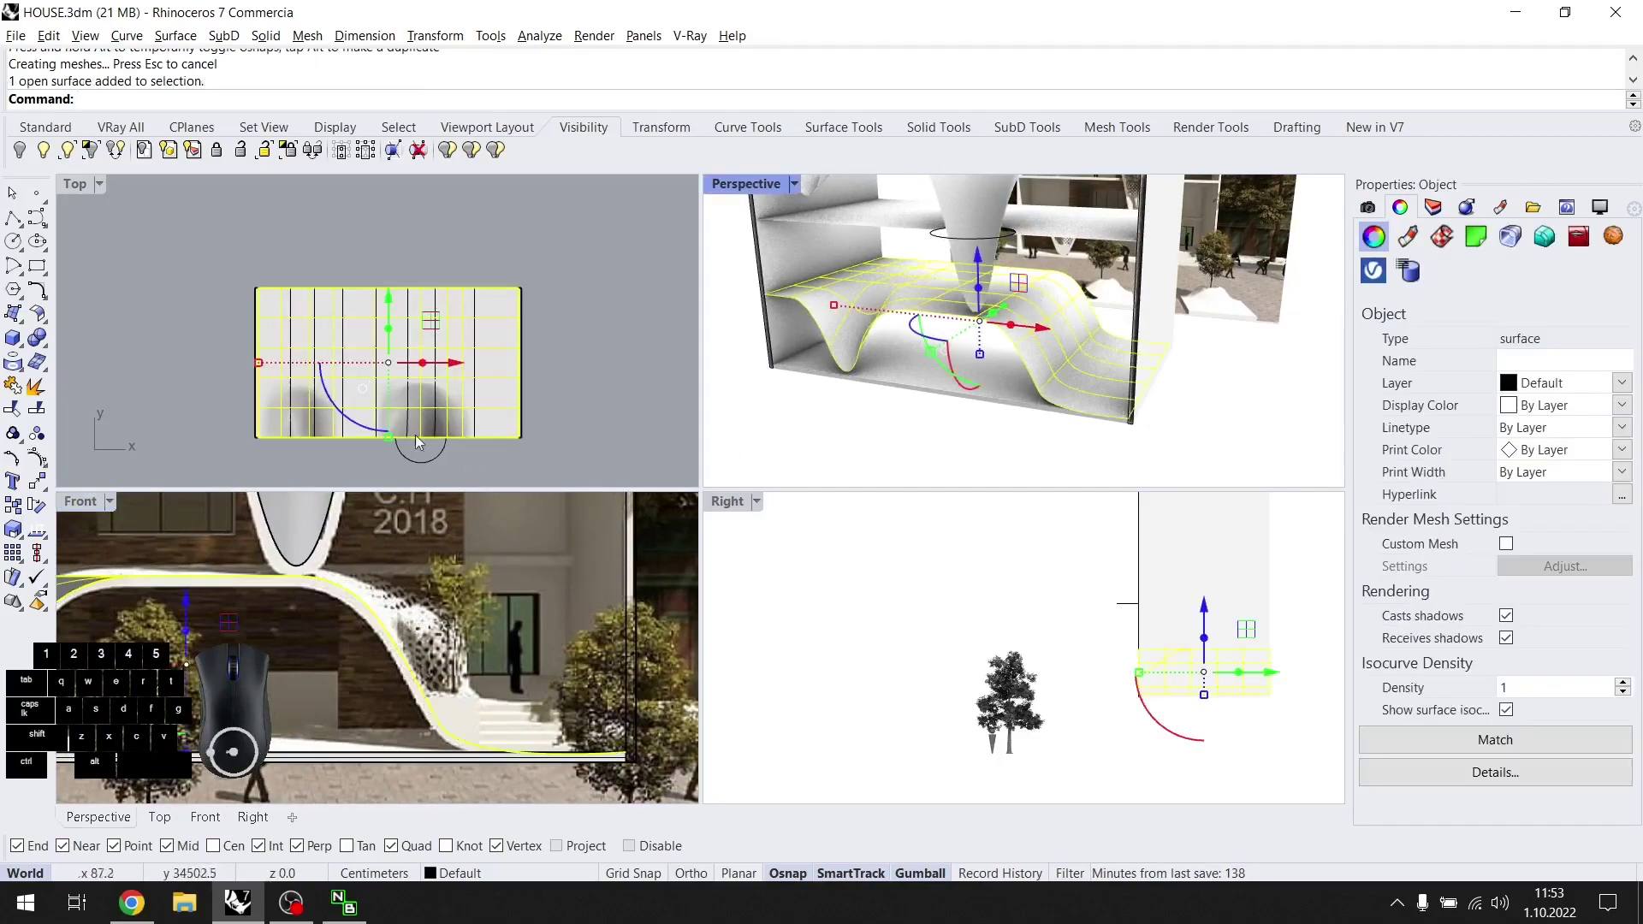
pyautogui.press('F10')
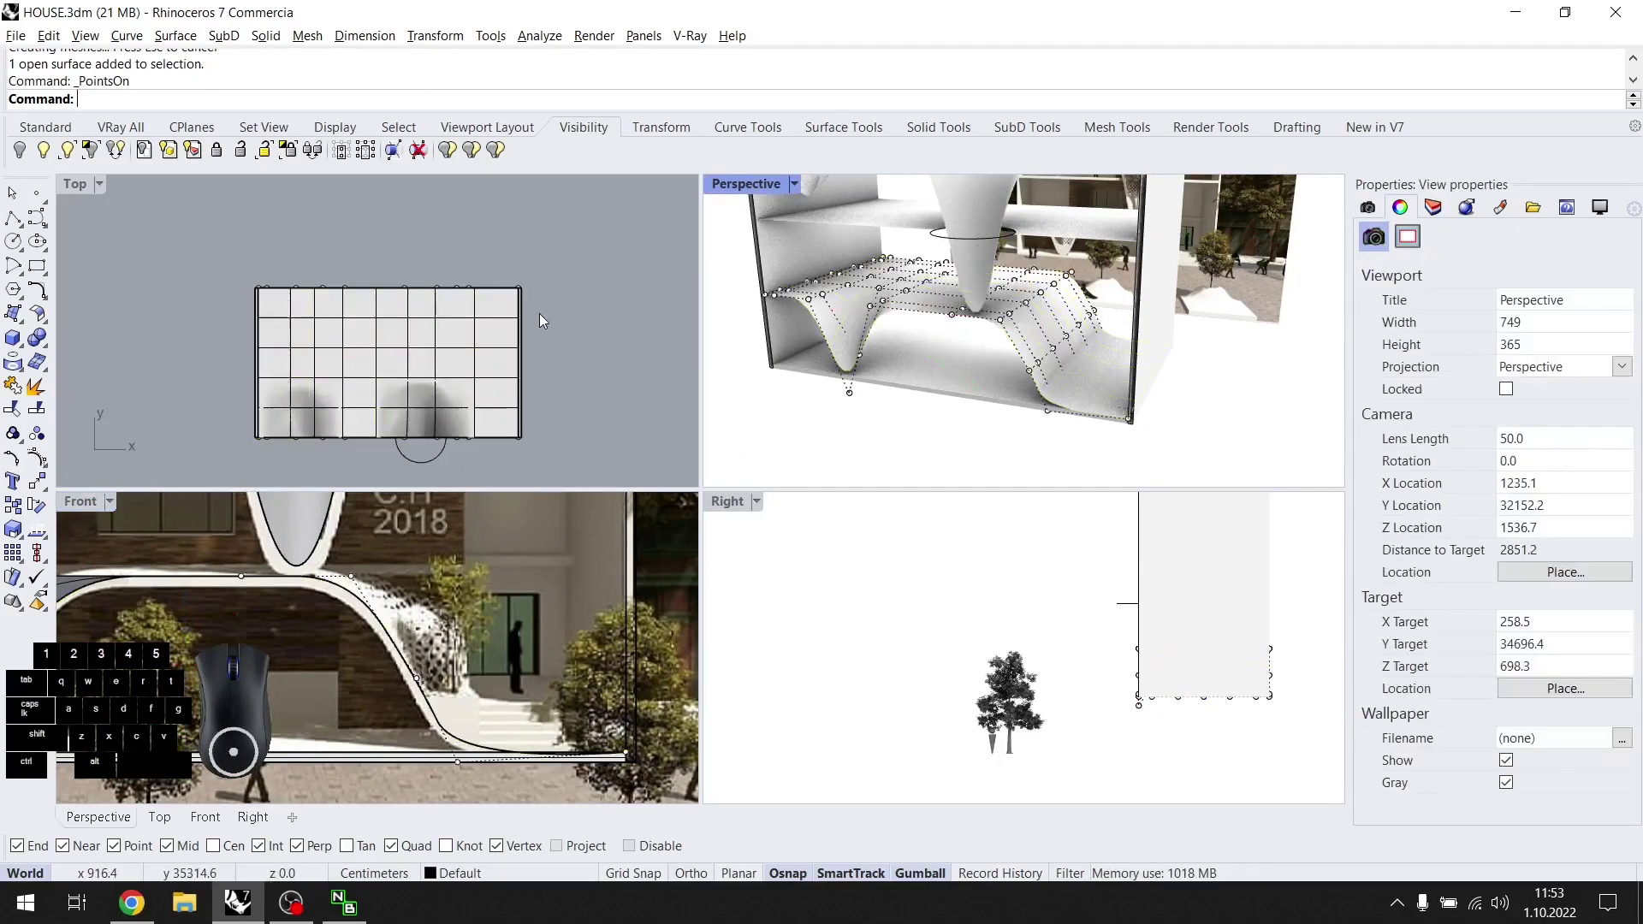
pyautogui.click(96, 187)
pyautogui.click(99, 185)
pyautogui.click(171, 225)
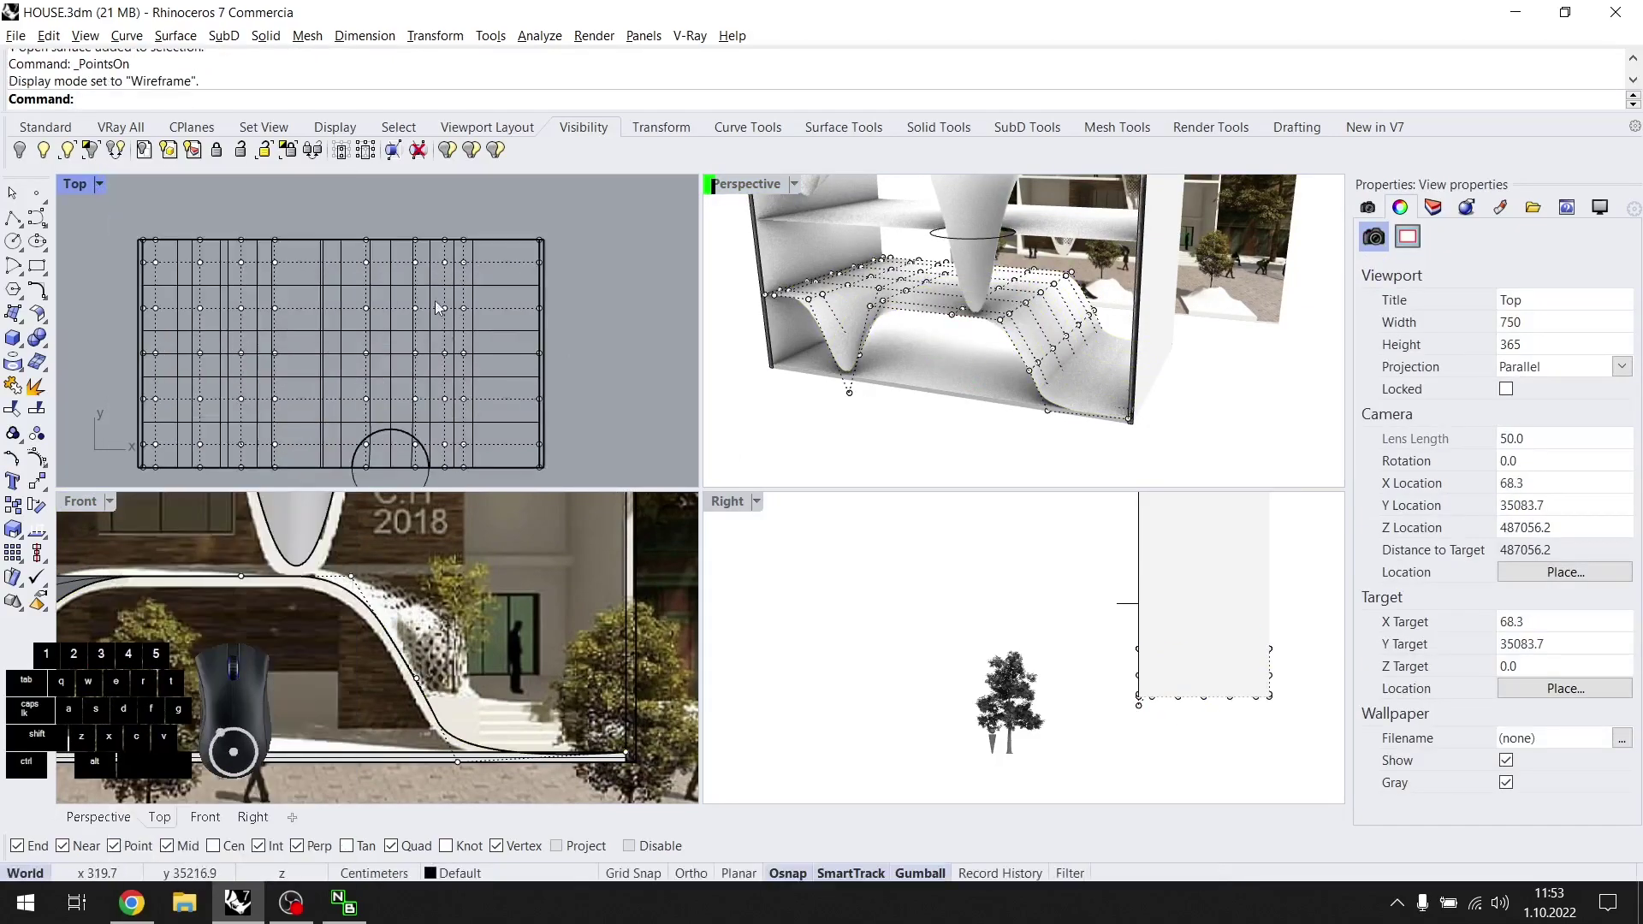
# Select the 12 rear control points along the right slope and raise them in stages toward the flat floor's level.
pyautogui.moveTo(411, 208); pyautogui.dragTo(492, 357)
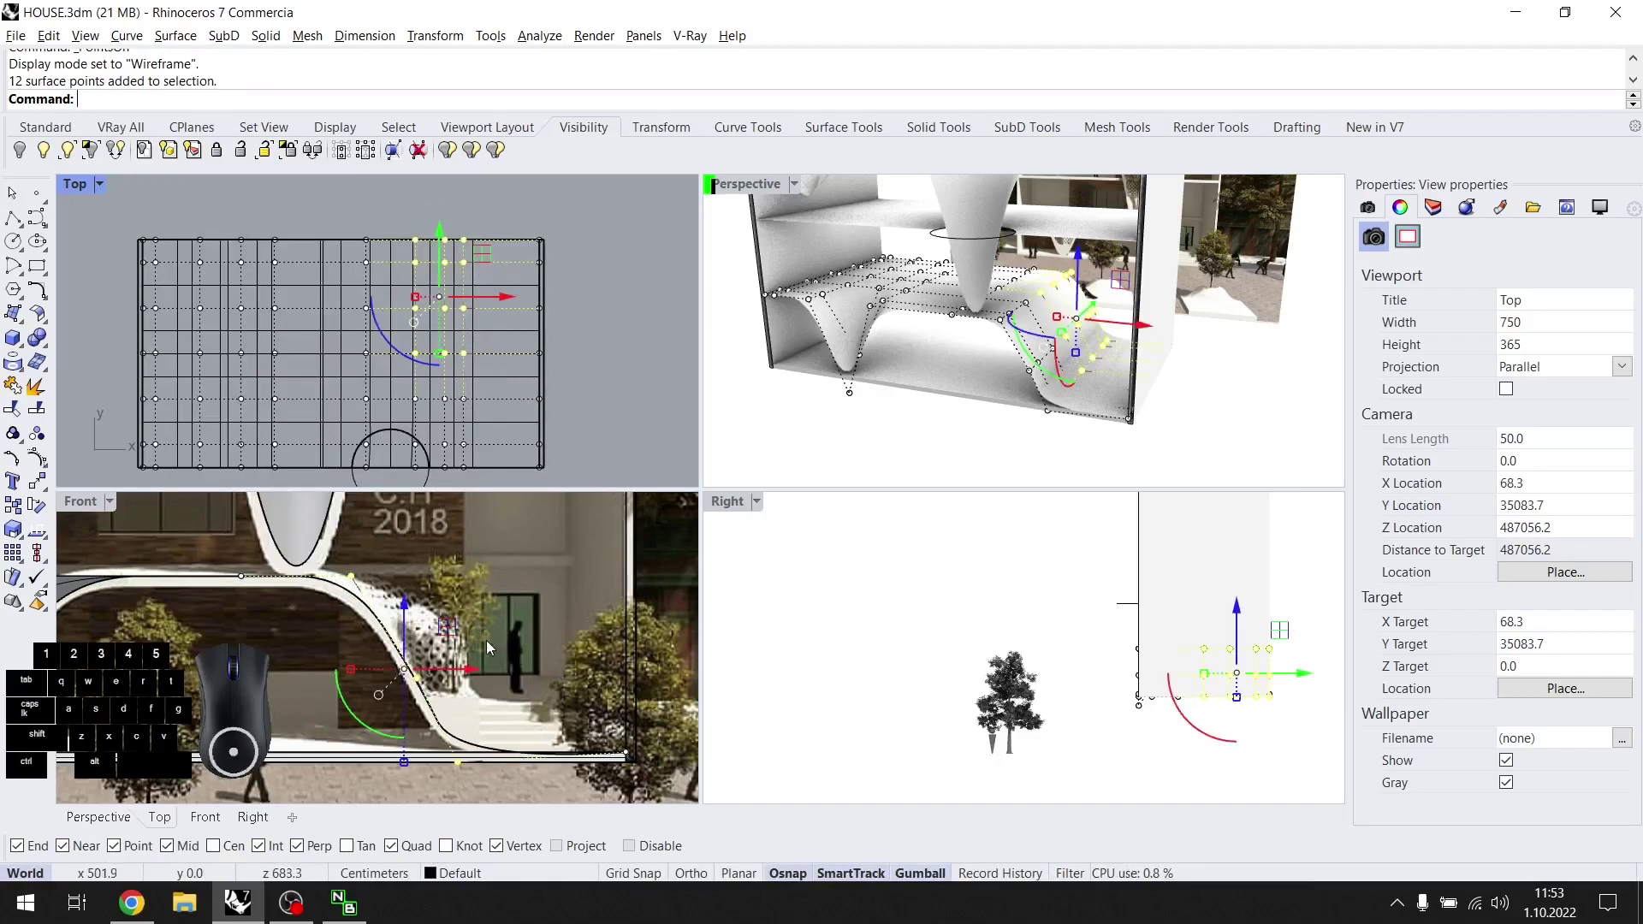
pyautogui.moveTo(433, 593); pyautogui.dragTo(371, 632, button='right')
pyautogui.keyDown('ctrl'); pyautogui.moveTo(395, 508); pyautogui.dragTo(396, 508); pyautogui.keyUp('ctrl')
pyautogui.moveTo(457, 623); pyautogui.dragTo(470, 587)
pyautogui.keyDown('ctrl'); pyautogui.moveTo(425, 518); pyautogui.dragTo(521, 661); pyautogui.keyUp('ctrl')
pyautogui.moveTo(479, 571); pyautogui.dragTo(405, 541)
pyautogui.press('Escape')
# Select the rear control points at the lowest floor's right end and raise them to the flat floor's level.
pyautogui.moveTo(1023, 314); pyautogui.dragTo(1032, 350, button='right')
pyautogui.click(1091, 327)
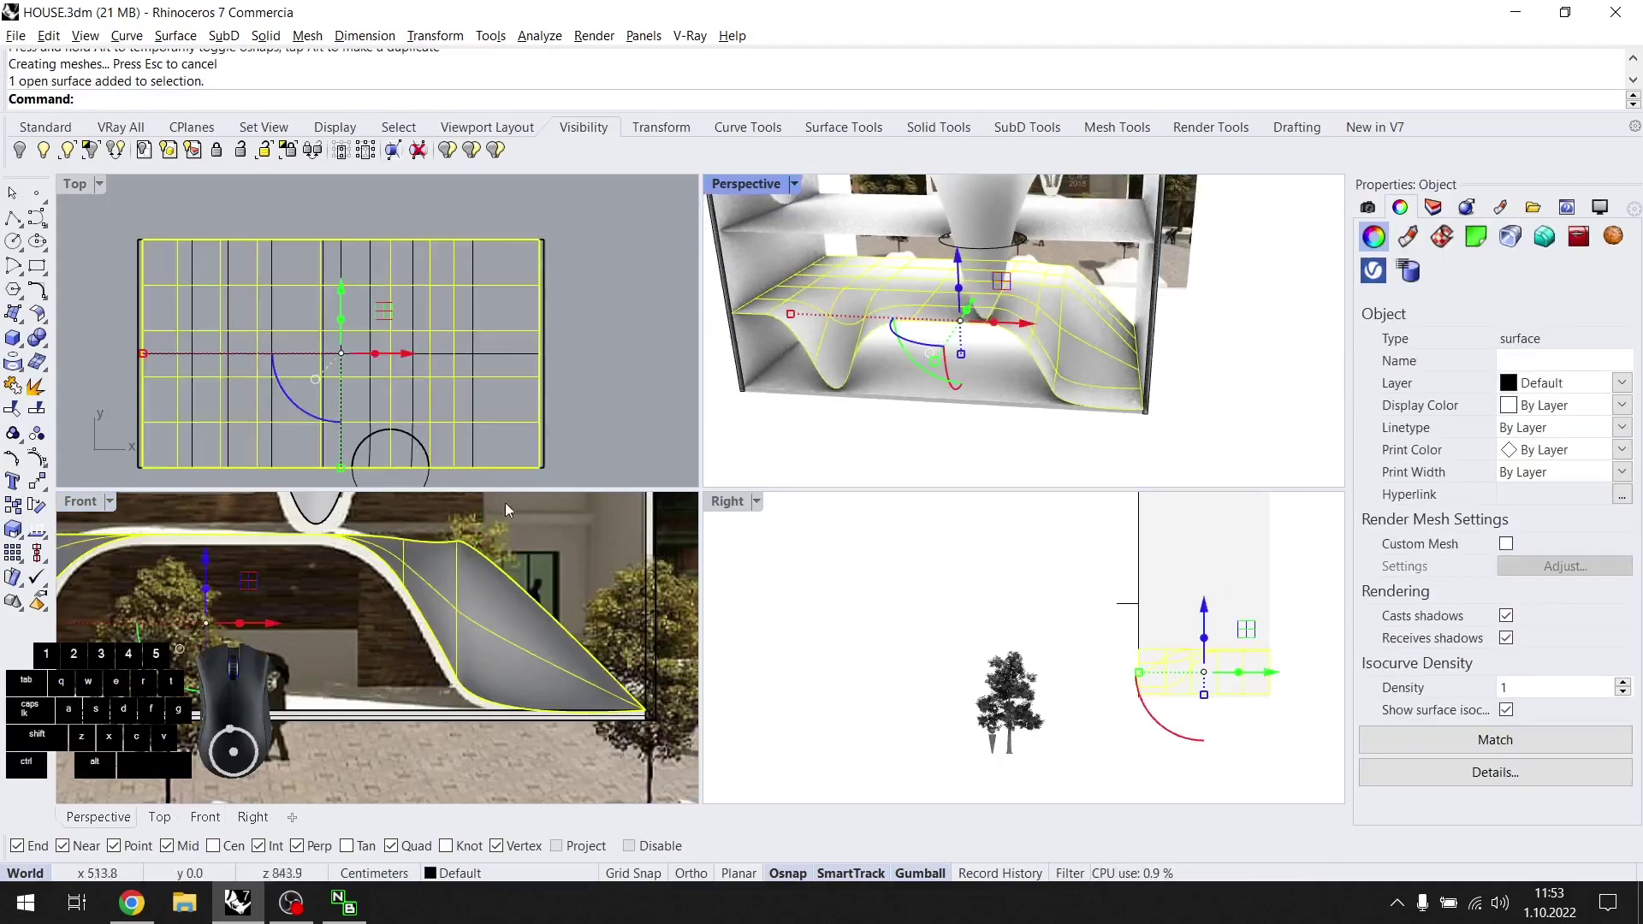
pyautogui.rightClick(507, 255)
pyautogui.click(496, 264)
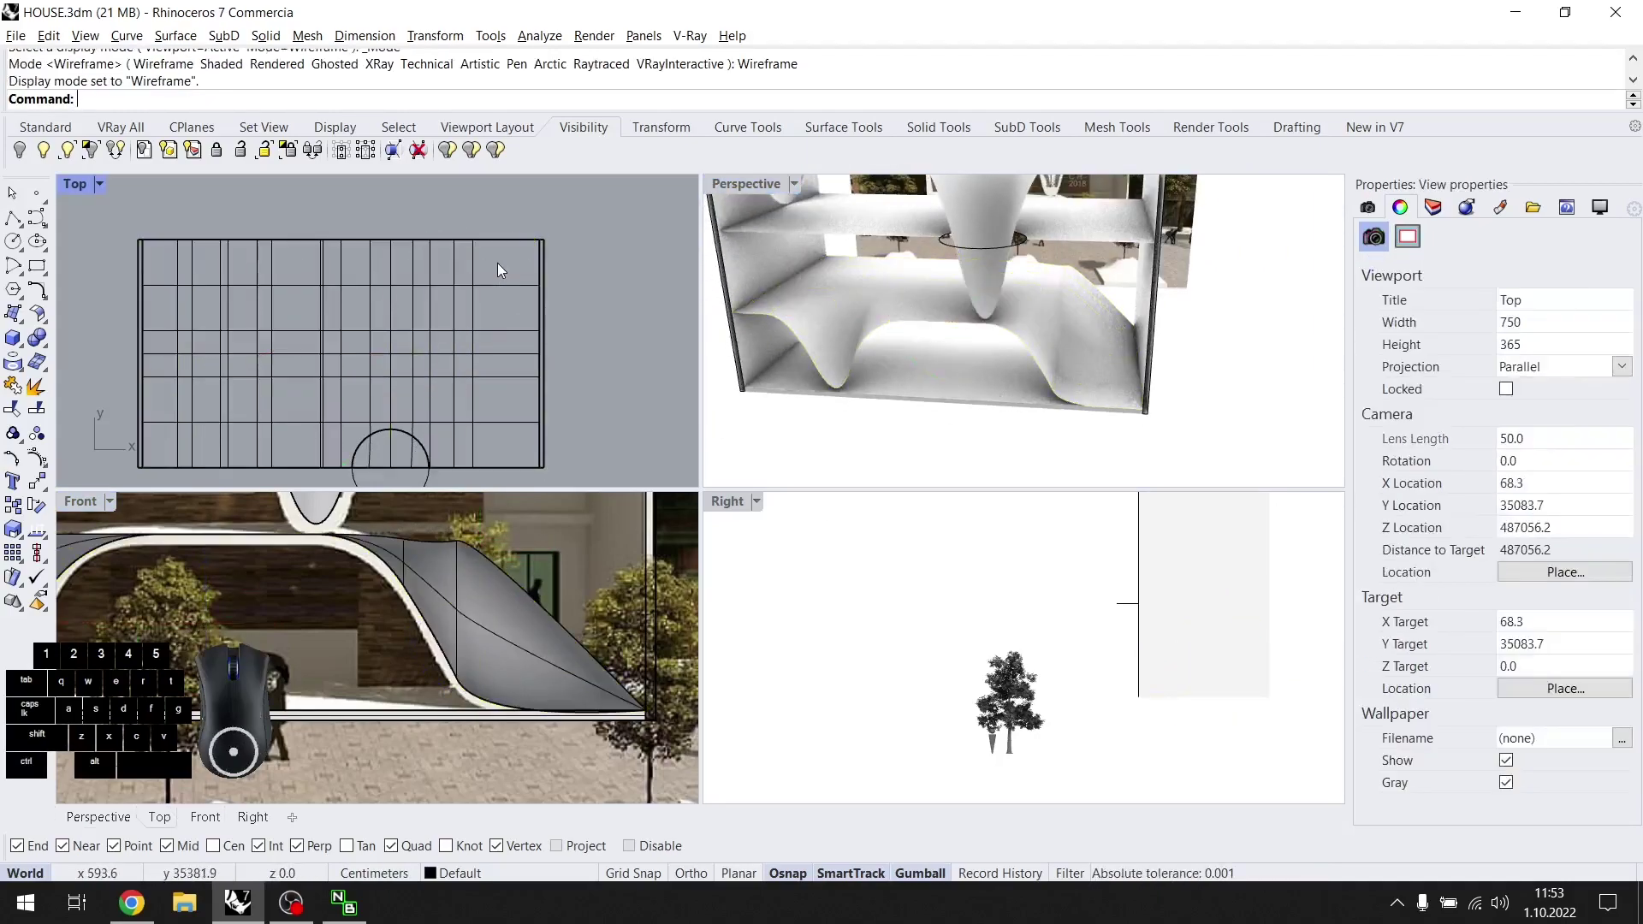
pyautogui.click(1037, 328)
pyautogui.press('F10')
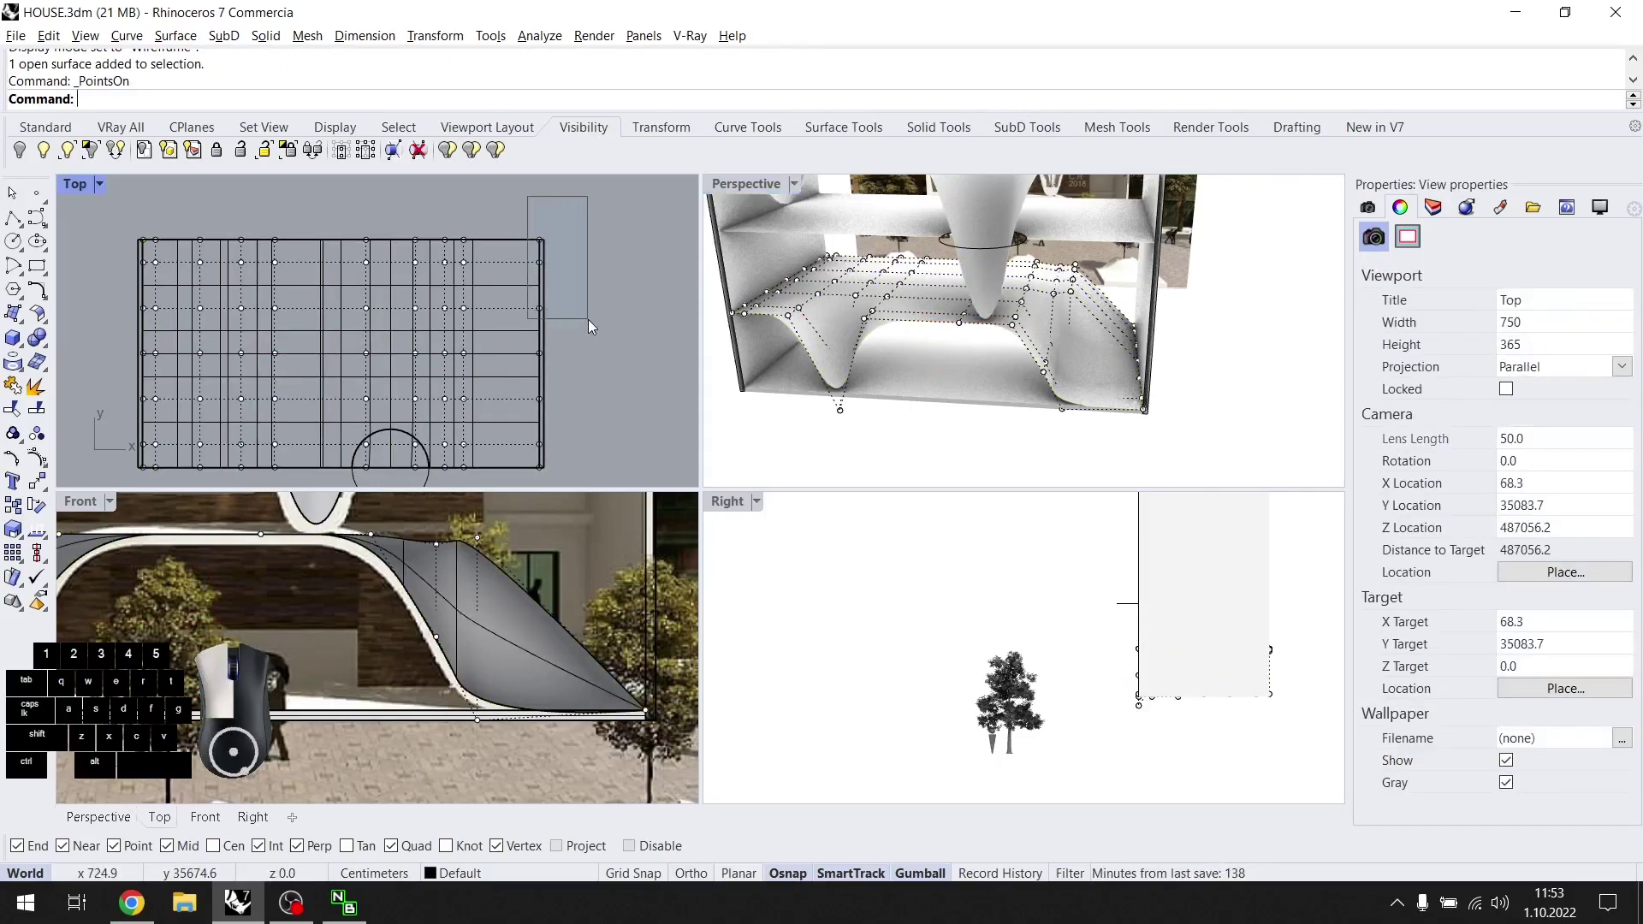
pyautogui.moveTo(617, 360); pyautogui.dragTo(617, 363)
pyautogui.moveTo(590, 599); pyautogui.dragTo(516, 613, button='right')
pyautogui.moveTo(572, 661); pyautogui.dragTo(383, 574)
# Align the remaining raised rear control points so the back of the slope is level with the flat floor.
pyautogui.scroll(4, 364, 547)
pyautogui.moveTo(361, 512); pyautogui.dragTo(263, 545)
pyautogui.moveTo(452, 568); pyautogui.dragTo(453, 570)
pyautogui.moveTo(422, 513); pyautogui.dragTo(363, 546)
pyautogui.press('Escape')
pyautogui.press('Escape')
# Maximize the Perspective view and delete the leftover trimming circle around the large dip.
pyautogui.moveTo(1109, 300)
pyautogui.mouseDown(button='right')
pyautogui.moveTo(1042, 294)
pyautogui.moveTo(1222, 299)
pyautogui.moveTo(1089, 300)
pyautogui.mouseUp(button='right')
pyautogui.scroll(-4, 1061, 325)
pyautogui.moveTo(1032, 355); pyautogui.dragTo(983, 390, button='right')
pyautogui.scroll(-2, 1037, 312)
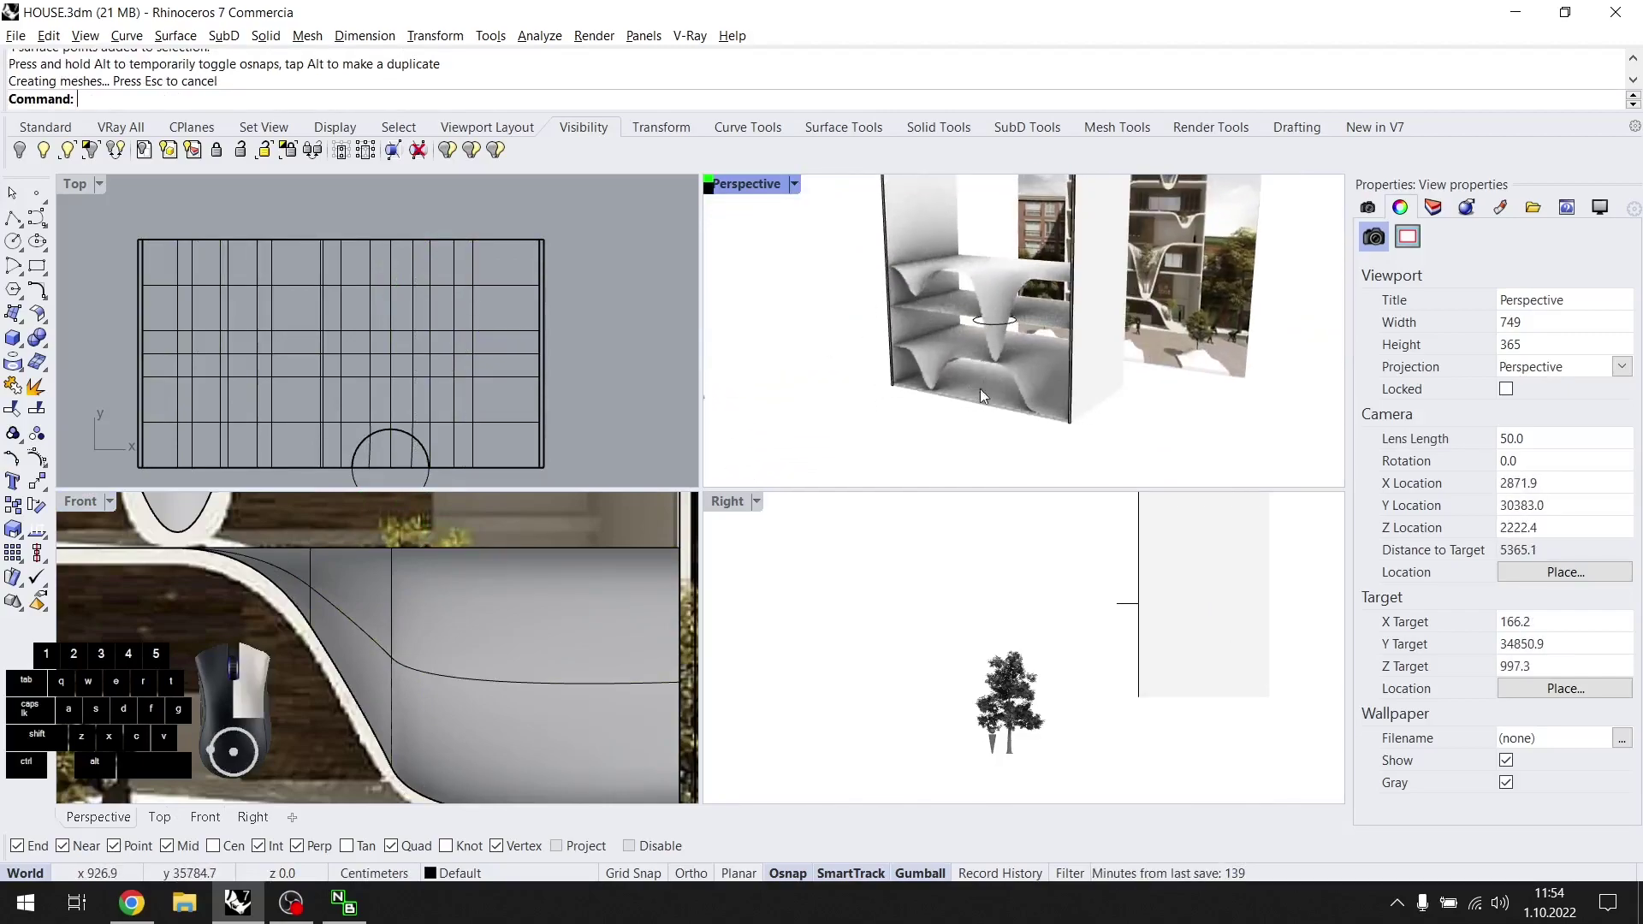
pyautogui.doubleClick(748, 182)
pyautogui.scroll(-8, 828, 479)
pyautogui.moveTo(796, 480); pyautogui.dragTo(827, 526, button='right')
pyautogui.scroll(6, 784, 550)
pyautogui.click(783, 525)
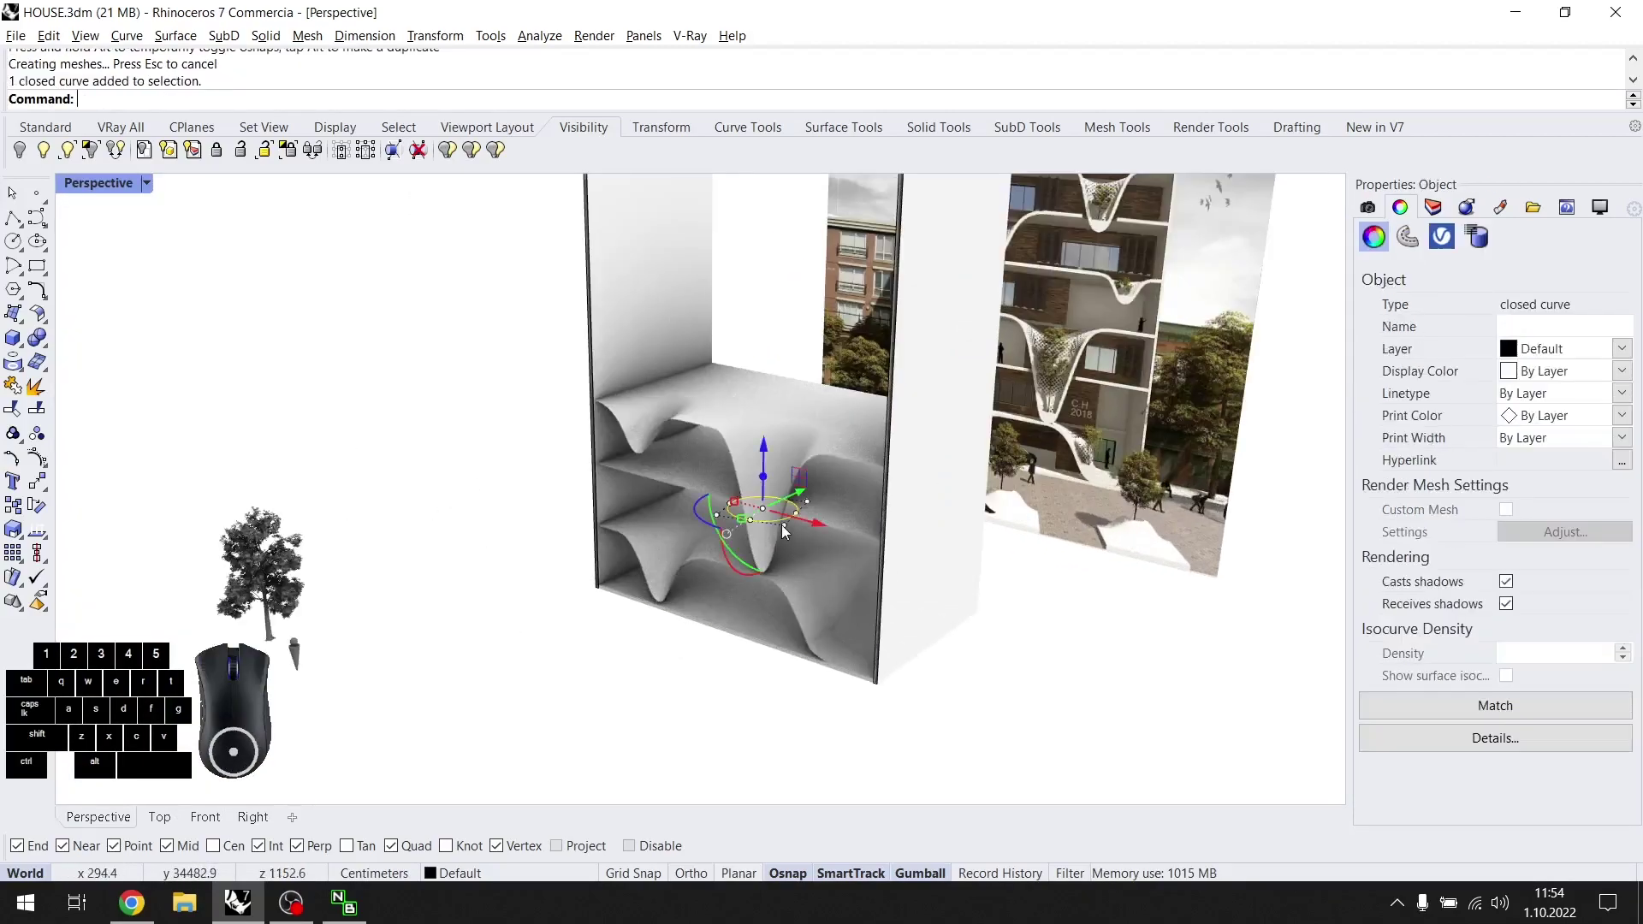
pyautogui.press('Delete')
# Show the hidden curved floors and the building's solid block again.
pyautogui.scroll(-3, 783, 526)
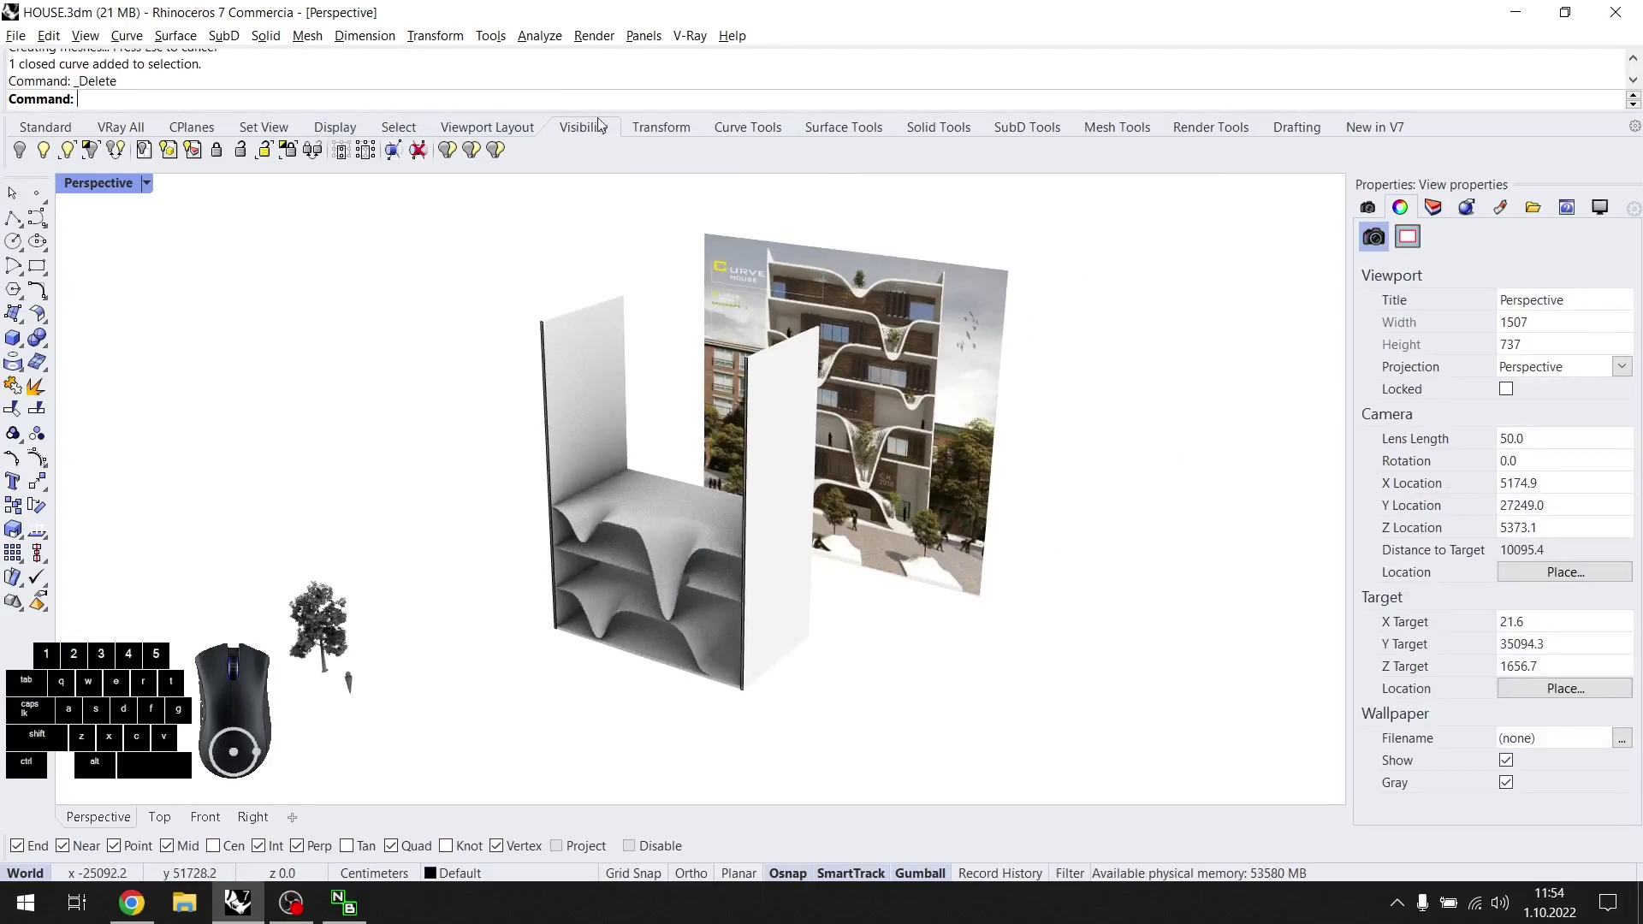
pyautogui.click(68, 152)
pyautogui.click(666, 497)
pyautogui.click(597, 396)
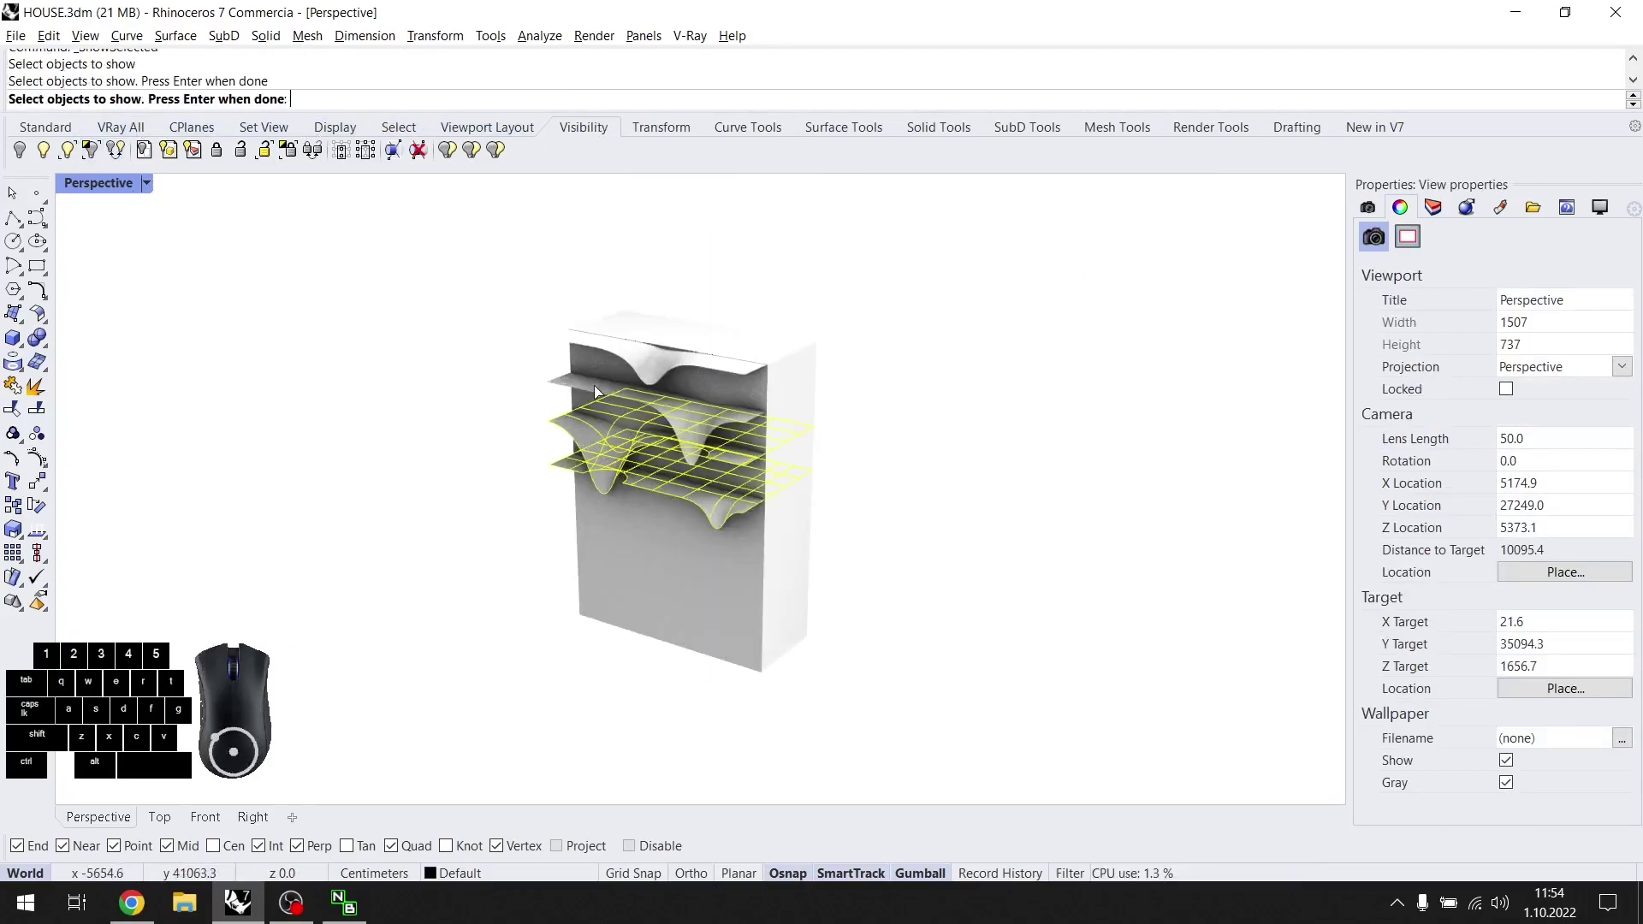
pyautogui.press('Return')
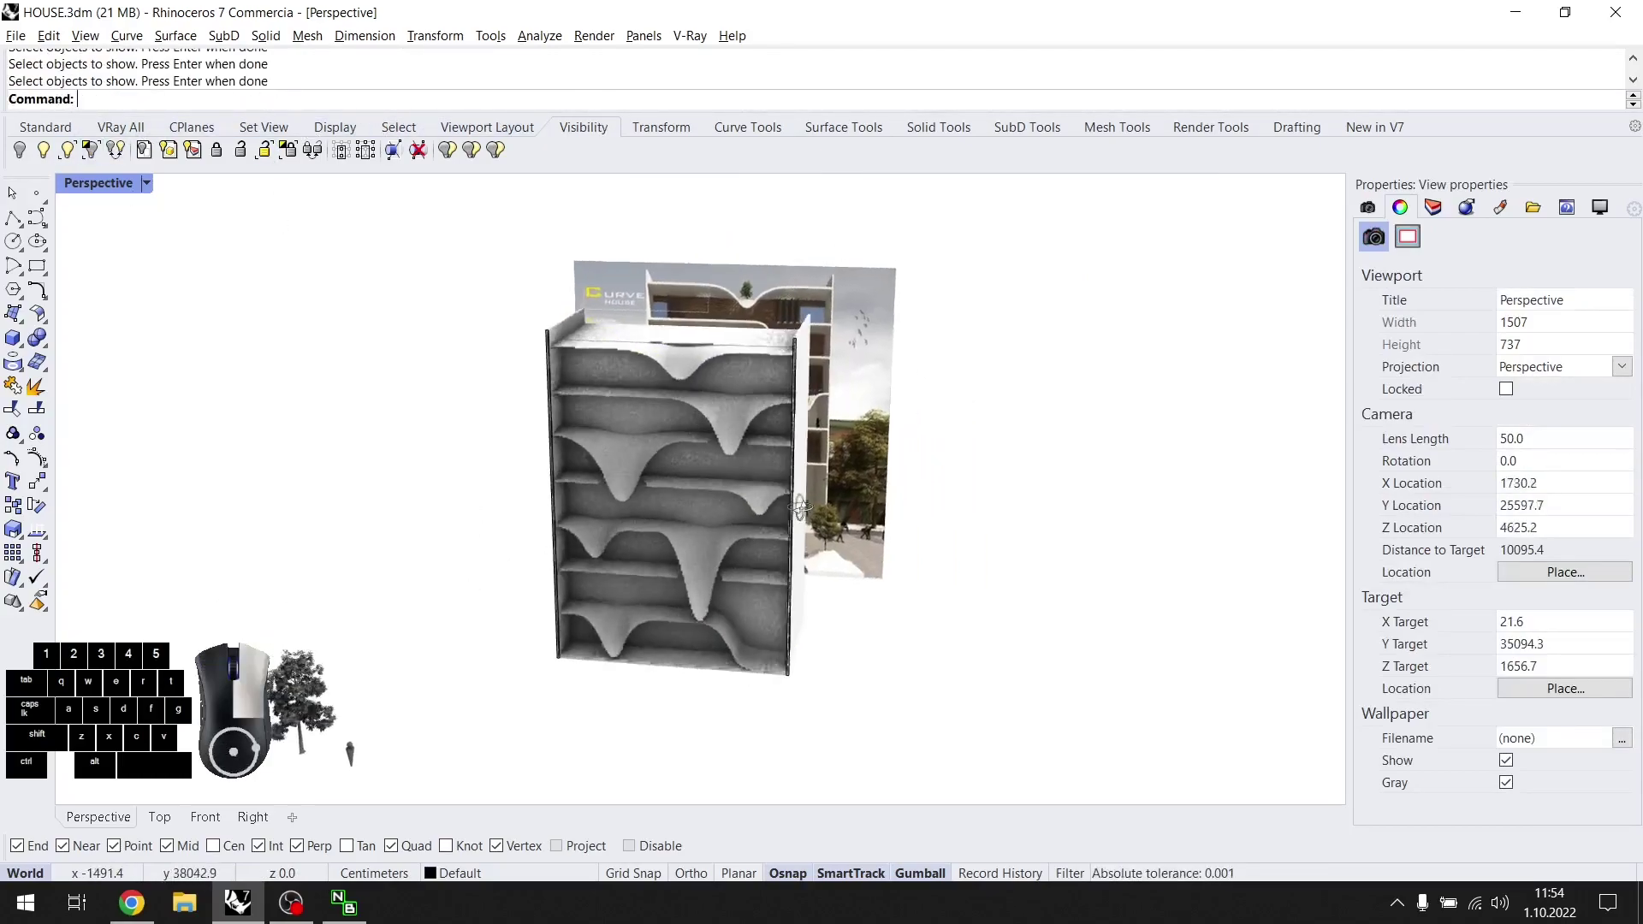
pyautogui.scroll(4, 683, 337)
pyautogui.scroll(6, 686, 334)
pyautogui.keyDown('ctrl'); pyautogui.keyDown('shift'); pyautogui.click(702, 332); pyautogui.keyUp('shift'); pyautogui.keyUp('ctrl')
pyautogui.moveTo(696, 320)
pyautogui.mouseDown(button='right')
pyautogui.moveTo(702, 333)
pyautogui.moveTo(616, 337)
pyautogui.mouseUp(button='right')
pyautogui.press('Escape')
pyautogui.scroll(4, 642, 345)
pyautogui.click(647, 347)
pyautogui.press('Escape')
pyautogui.moveTo(685, 385); pyautogui.dragTo(856, 448, button='right')
pyautogui.click(810, 440)
pyautogui.scroll(2, 854, 446)
pyautogui.keyDown('ctrl'); pyautogui.keyDown('shift'); pyautogui.click(690, 354); pyautogui.keyUp('shift'); pyautogui.keyUp('ctrl')
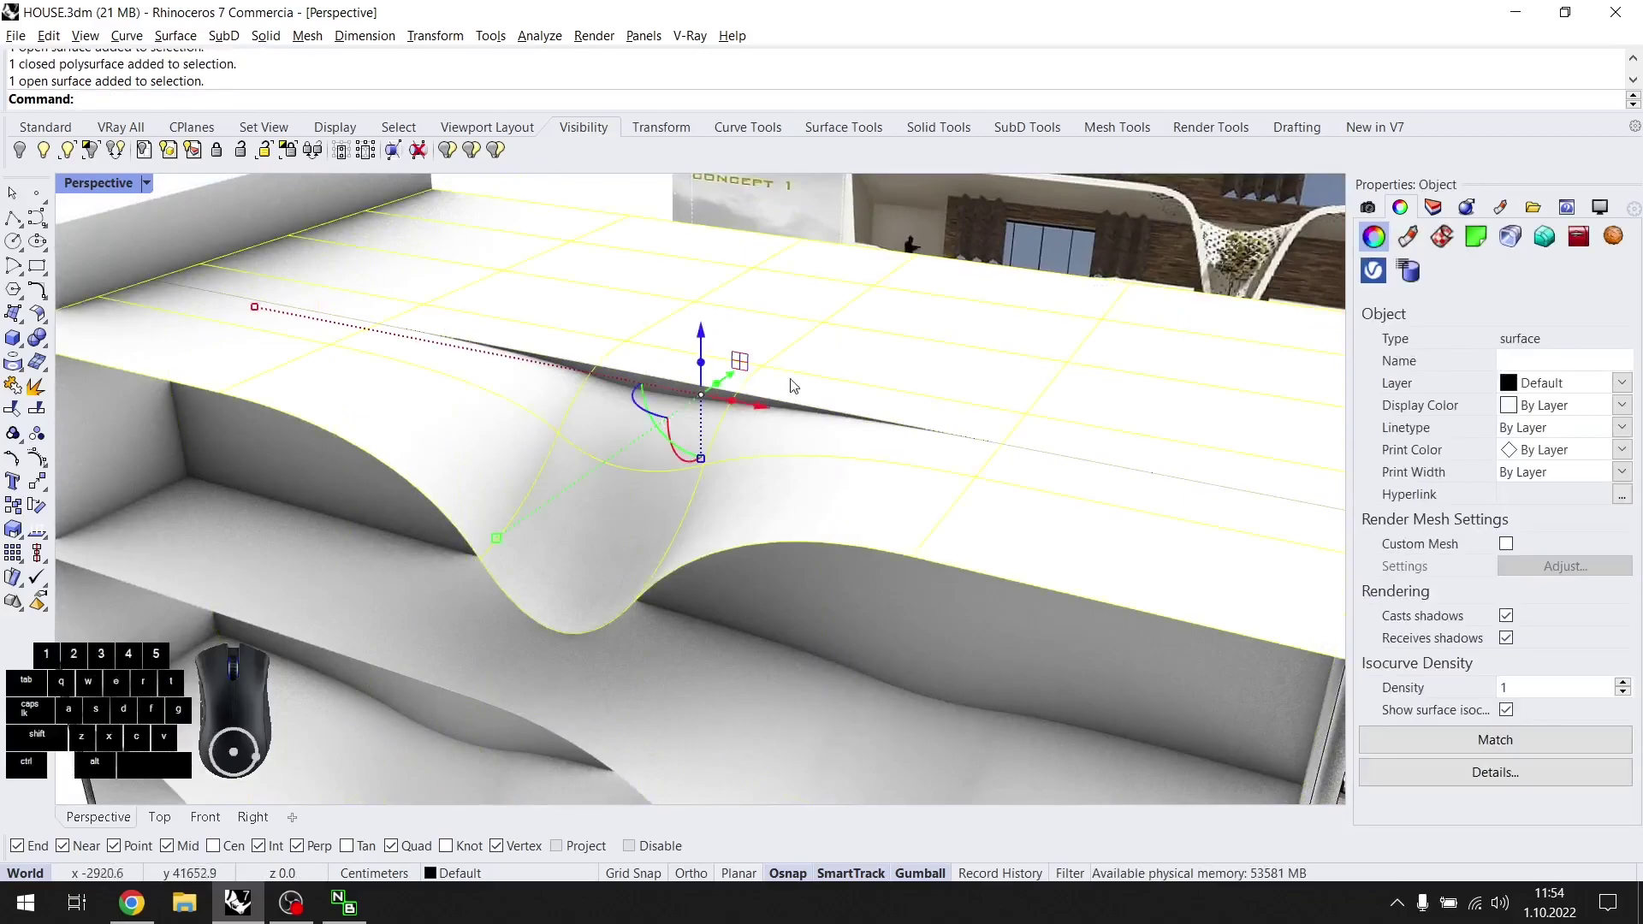
pyautogui.press('Escape')
# Hide the topmost curved surface to expose the solid block beneath it.
pyautogui.moveTo(783, 380); pyautogui.dragTo(828, 414, button='right')
pyautogui.scroll(3, 828, 414)
pyautogui.click(828, 415)
pyautogui.click(690, 402)
pyautogui.scroll(-5, 933, 461)
pyautogui.moveTo(933, 461); pyautogui.dragTo(767, 422, button='right')
pyautogui.write('Hide')
pyautogui.press('space')
# Select the top face of the solid block and move it down slightly.
pyautogui.moveTo(565, 427); pyautogui.dragTo(629, 445, button='right')
pyautogui.keyDown('ctrl'); pyautogui.keyDown('shift'); pyautogui.click(624, 367); pyautogui.keyUp('shift'); pyautogui.keyUp('ctrl')
pyautogui.moveTo(624, 367); pyautogui.dragTo(743, 287, button='right')
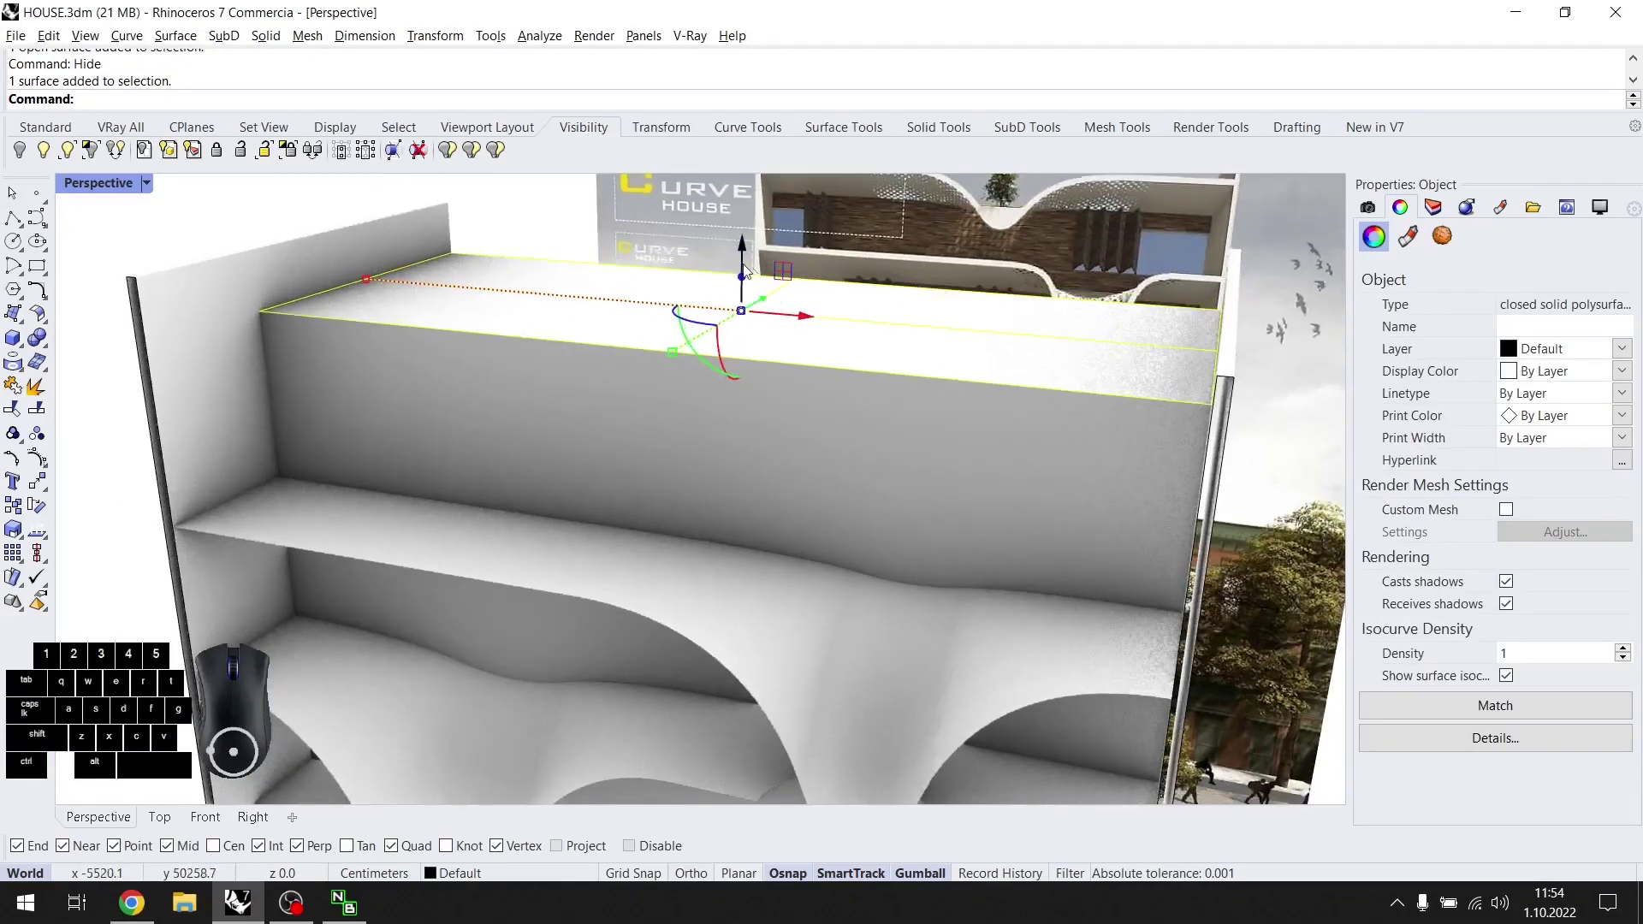
pyautogui.moveTo(746, 246); pyautogui.dragTo(682, 445)
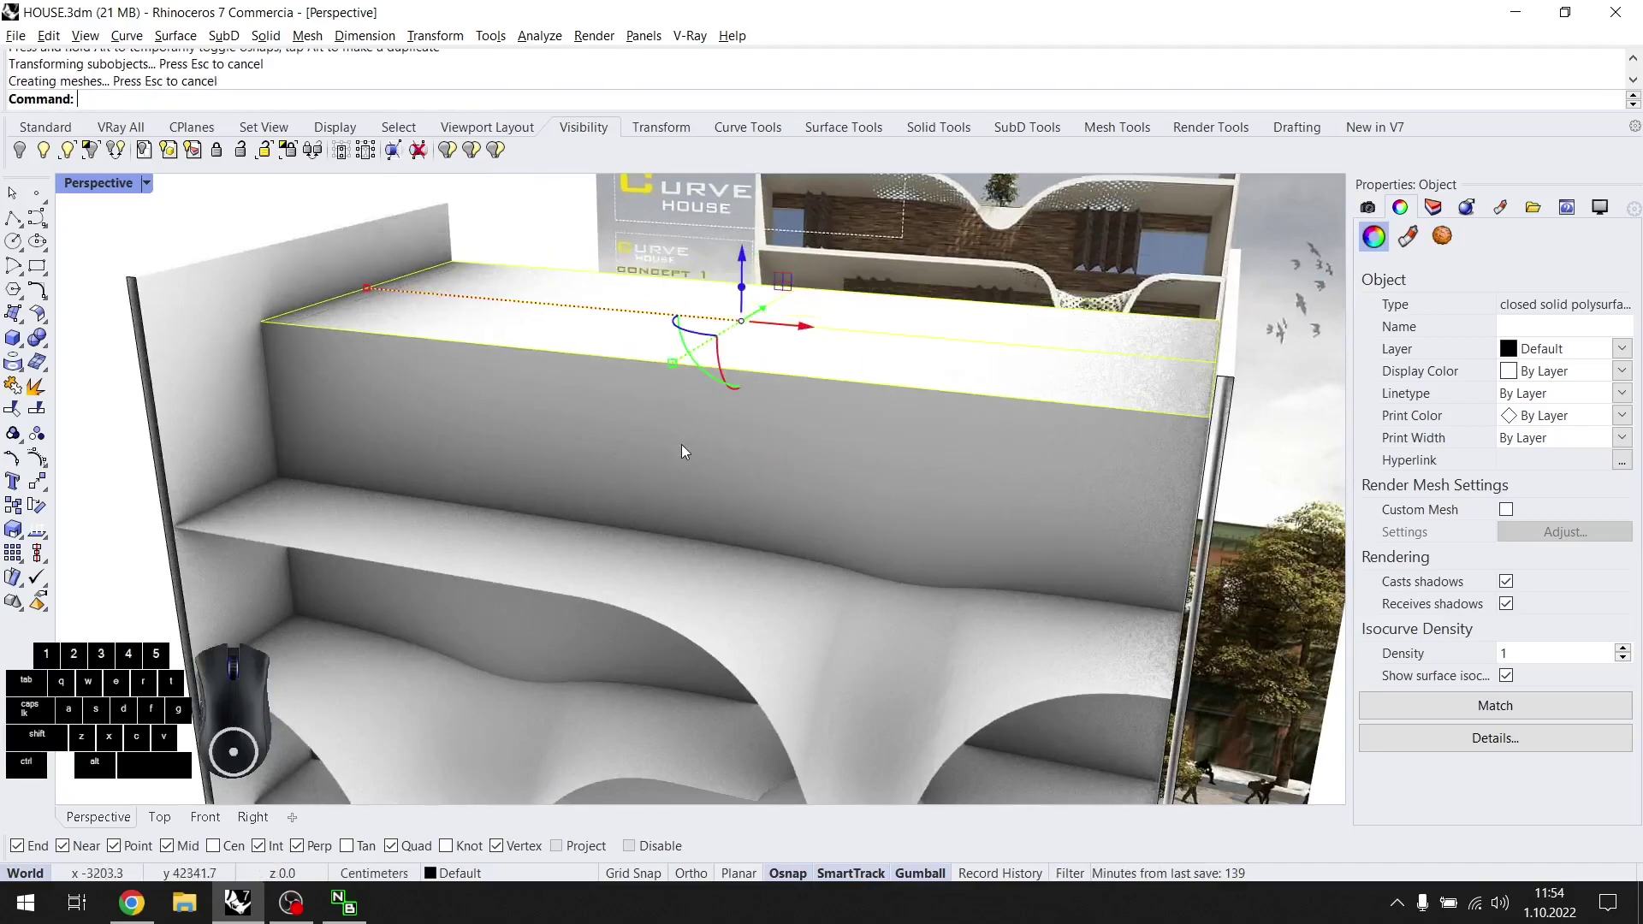
# Try showing the hidden topmost curved surface over the solid block to check the fit, and undo it.
pyautogui.press('Escape')
pyautogui.scroll(-5, 681, 444)
pyautogui.moveTo(682, 444); pyautogui.dragTo(411, 378, button='right')
pyautogui.click(68, 161)
pyautogui.click(622, 390)
pyautogui.rightClick(623, 390)
pyautogui.scroll(-4, 740, 476)
pyautogui.moveTo(740, 477); pyautogui.dragTo(774, 454, button='right')
pyautogui.scroll(6, 793, 469)
pyautogui.hotkey('ctrl', 'z')
# Select the top face of the solid block and move it farther down.
pyautogui.keyDown('ctrl'); pyautogui.keyDown('shift'); pyautogui.click(772, 441); pyautogui.keyUp('shift'); pyautogui.keyUp('ctrl')
pyautogui.moveTo(789, 349); pyautogui.dragTo(812, 438)
pyautogui.press('Escape')
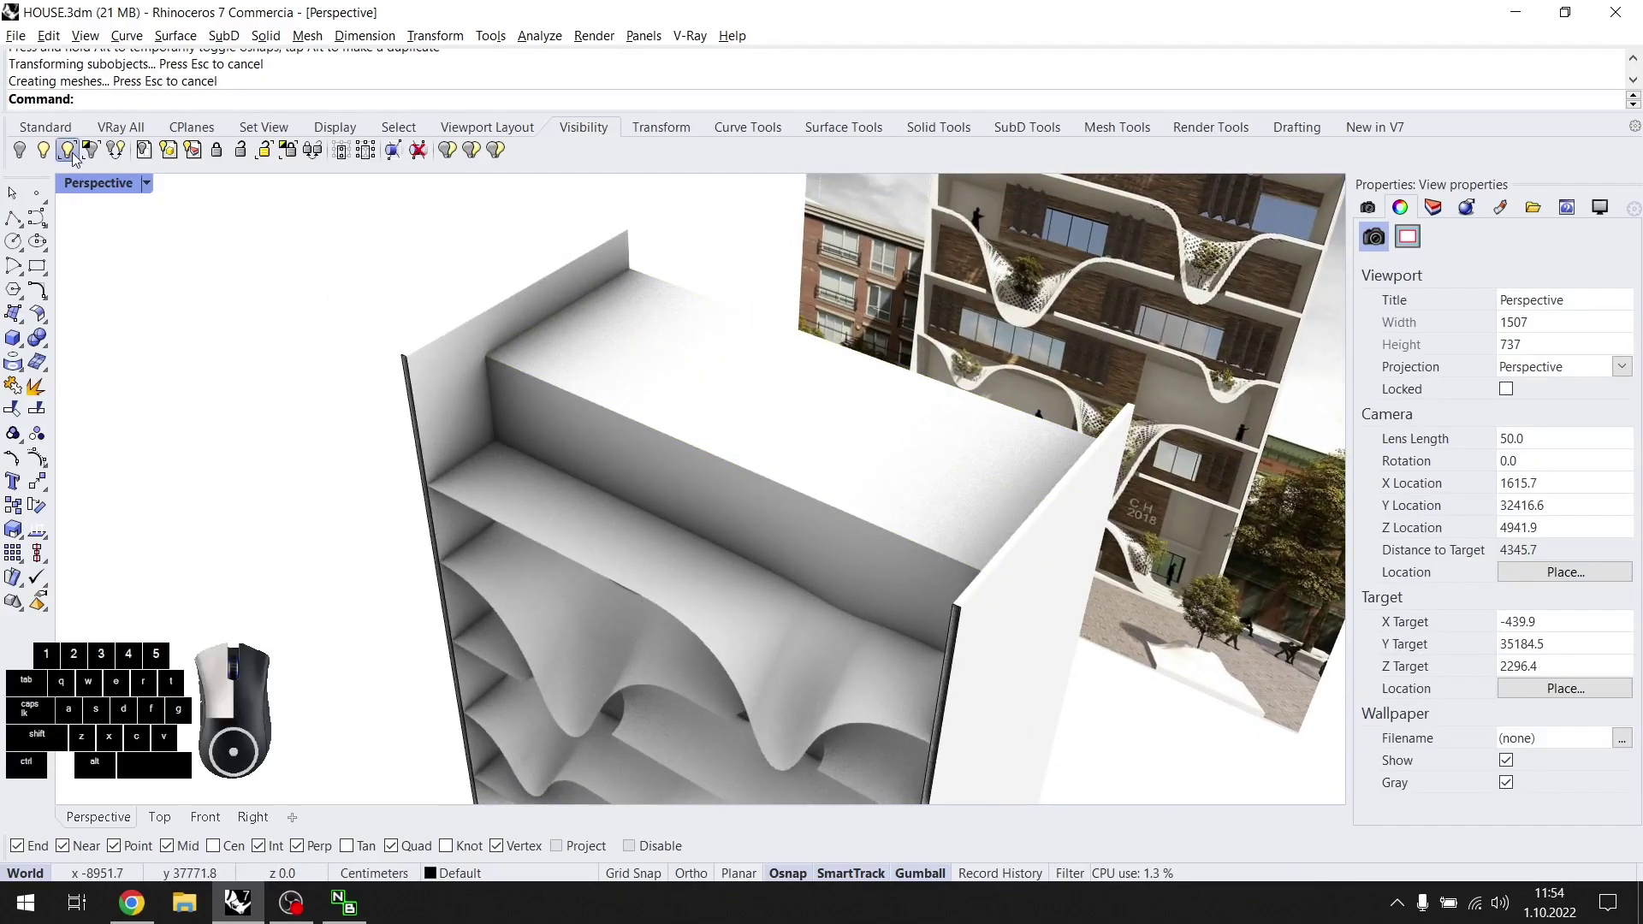
# Show the hidden topmost curved surface again above the lowered block.
pyautogui.click(68, 157)
pyautogui.click(665, 340)
pyautogui.rightClick(666, 343)
pyautogui.moveTo(684, 352); pyautogui.dragTo(843, 453, button='right')
pyautogui.scroll(-3, 876, 448)
pyautogui.scroll(-3, 876, 448)
pyautogui.scroll(4, 916, 466)
# Select the two side walls and cap their openings.
pyautogui.click(921, 342)
pyautogui.moveTo(920, 343); pyautogui.dragTo(940, 393, button='right')
pyautogui.keyDown('shift'); pyautogui.click(511, 294); pyautogui.keyUp('shift')
pyautogui.write('cap')
pyautogui.press('Return')
pyautogui.press('Escape')
# Delete the leftover closed curve at the side wall and check the walls.
pyautogui.moveTo(511, 295); pyautogui.dragTo(792, 347, button='right')
pyautogui.scroll(2, 952, 299)
pyautogui.click(951, 299)
pyautogui.click(659, 401)
pyautogui.press('Delete')
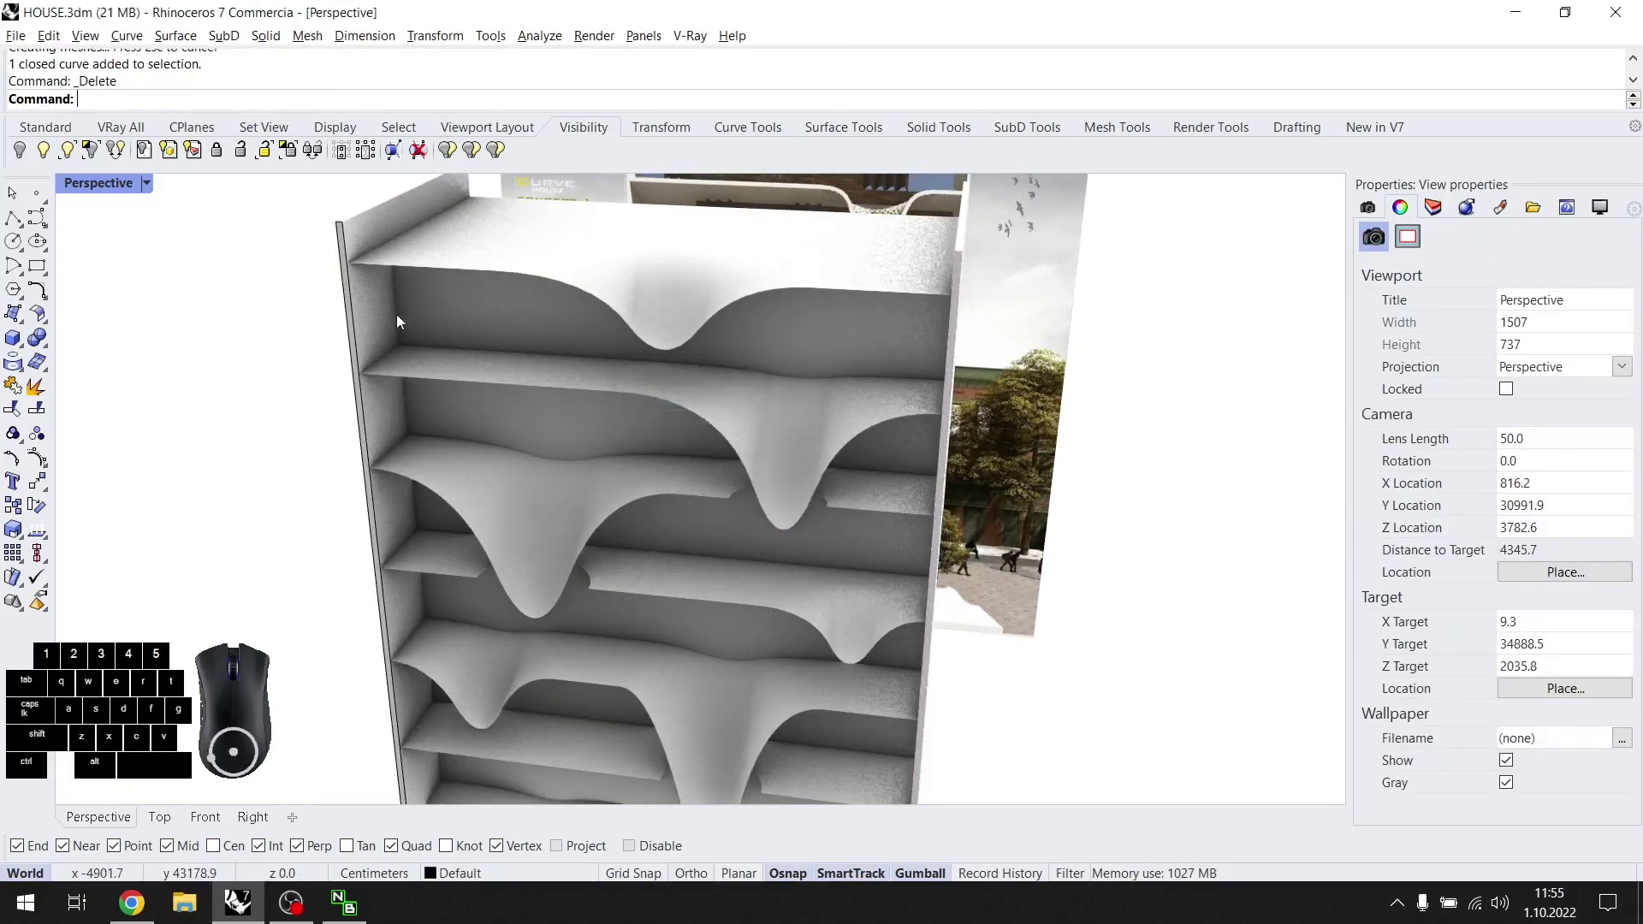
pyautogui.click(359, 298)
pyautogui.click(353, 307)
pyautogui.press('Escape')
pyautogui.scroll(-3, 353, 308)
pyautogui.moveTo(354, 308); pyautogui.dragTo(752, 473, button='right')
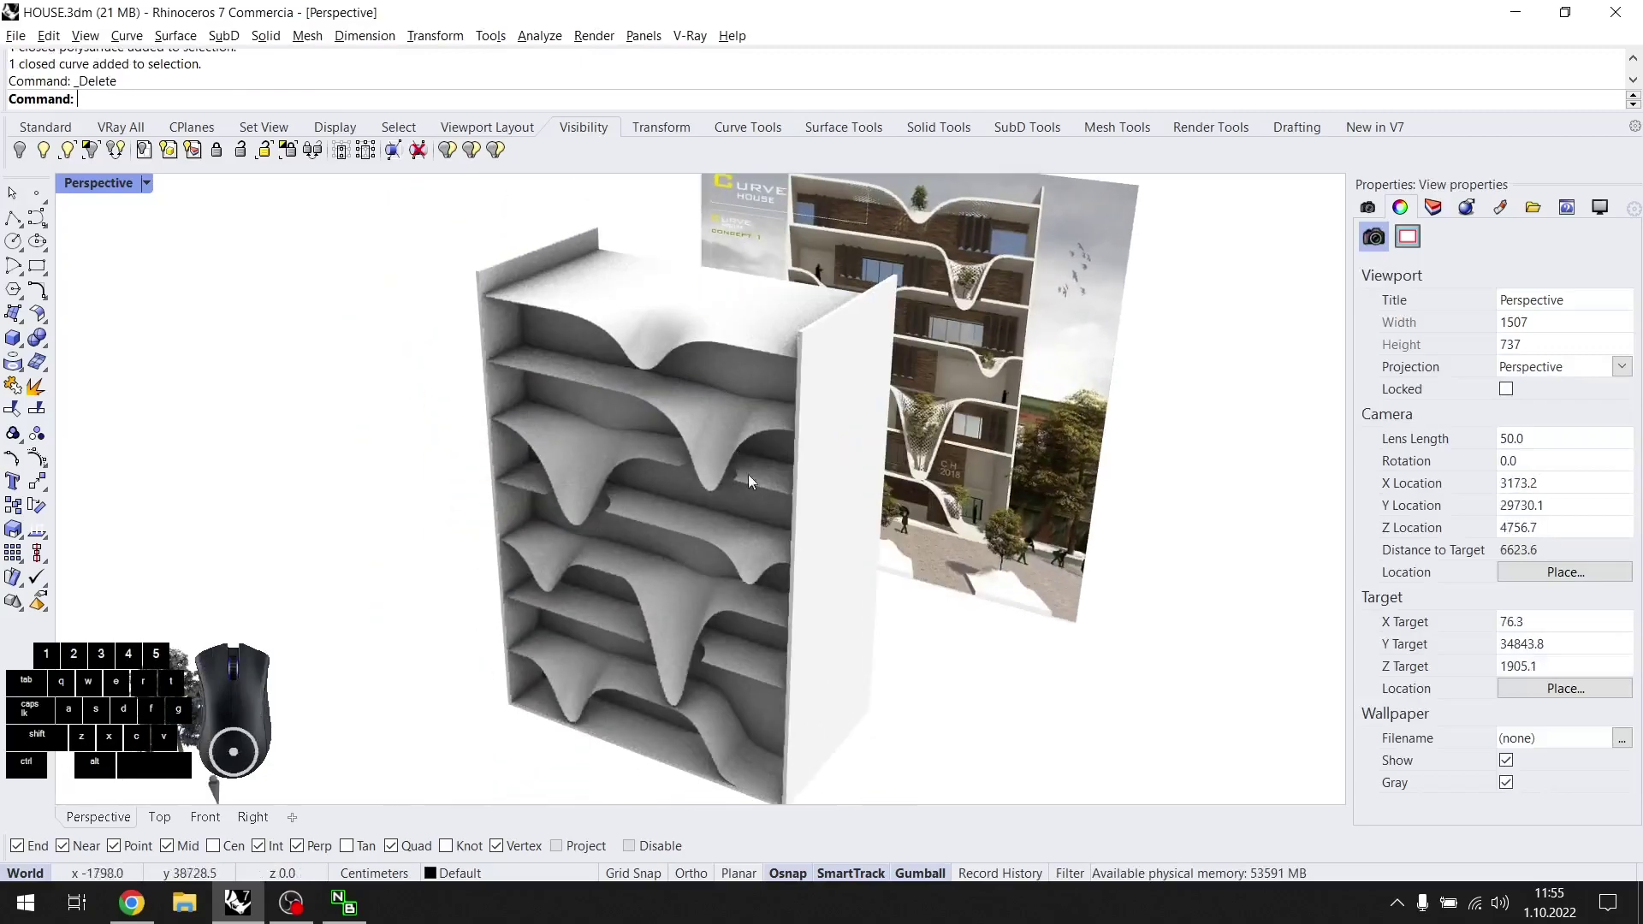
# Offset all the floor surfaces as solids by 20 cm, with every direction flipped downward.
pyautogui.click(716, 725)
pyautogui.keyDown('shift'); pyautogui.click(575, 467); pyautogui.keyUp('shift')
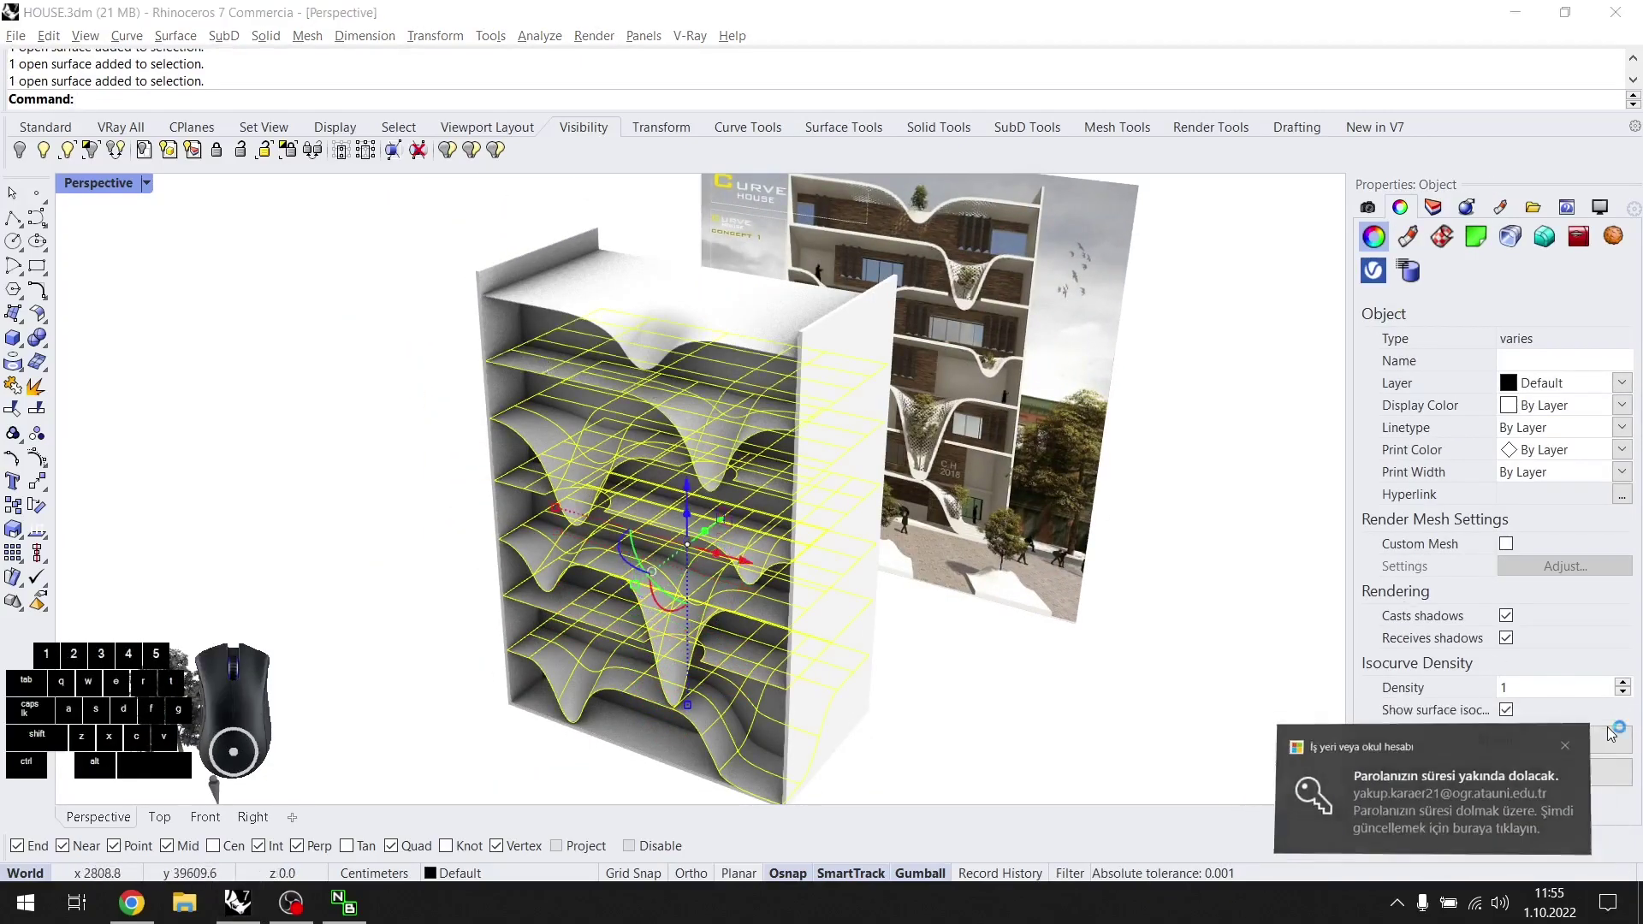
pyautogui.moveTo(625, 314); pyautogui.dragTo(989, 558, button='right')
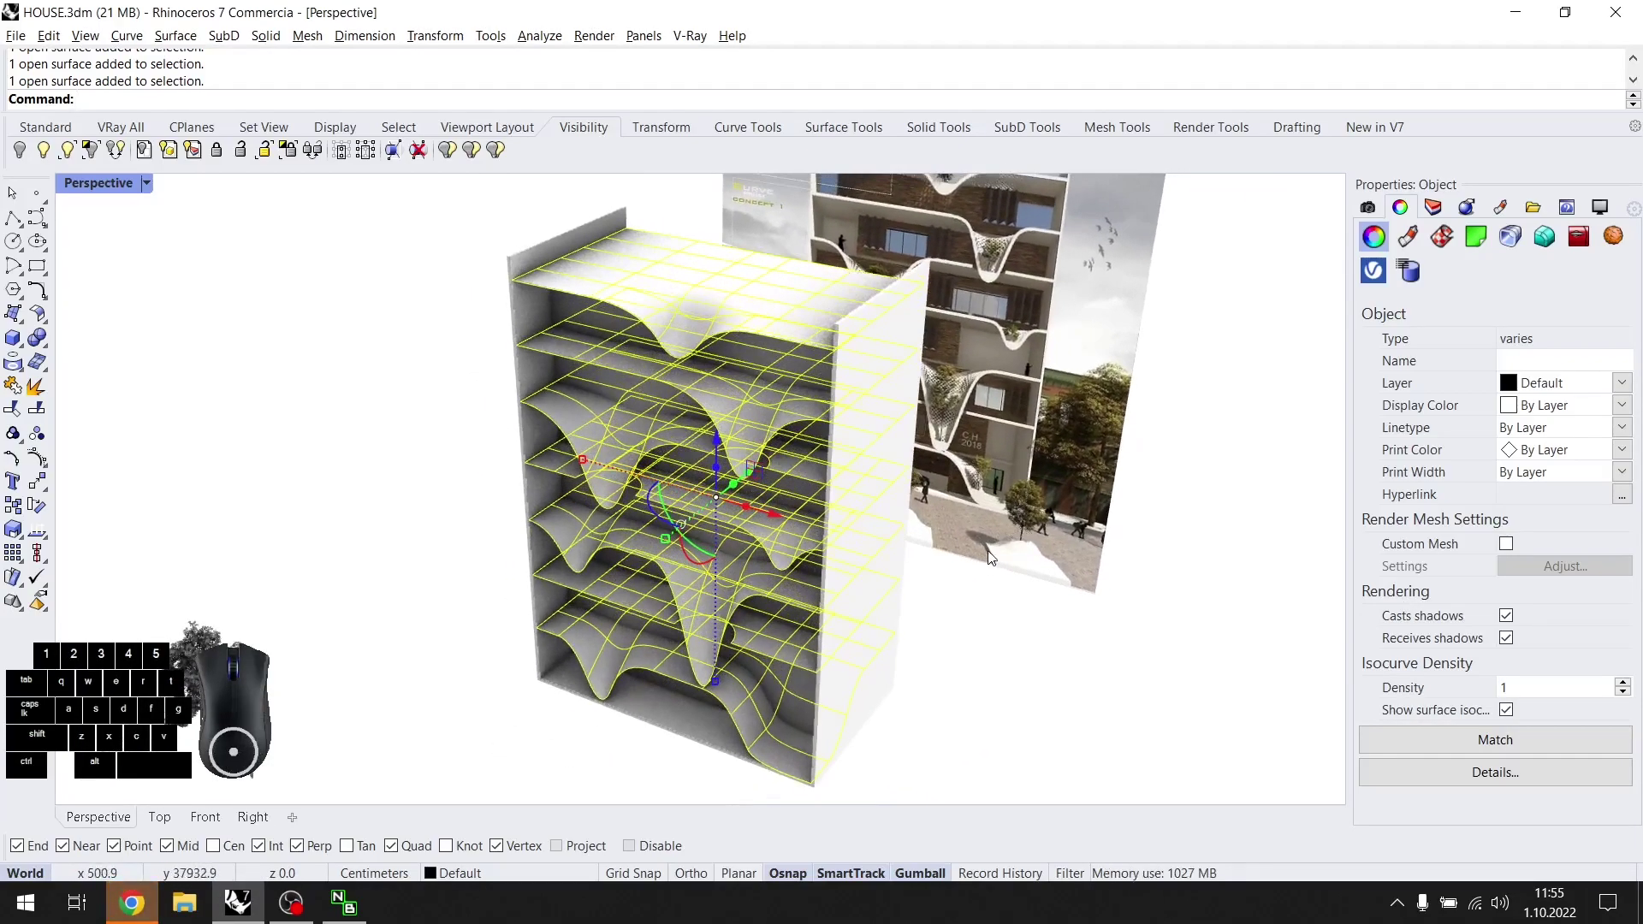
pyautogui.press('Return')
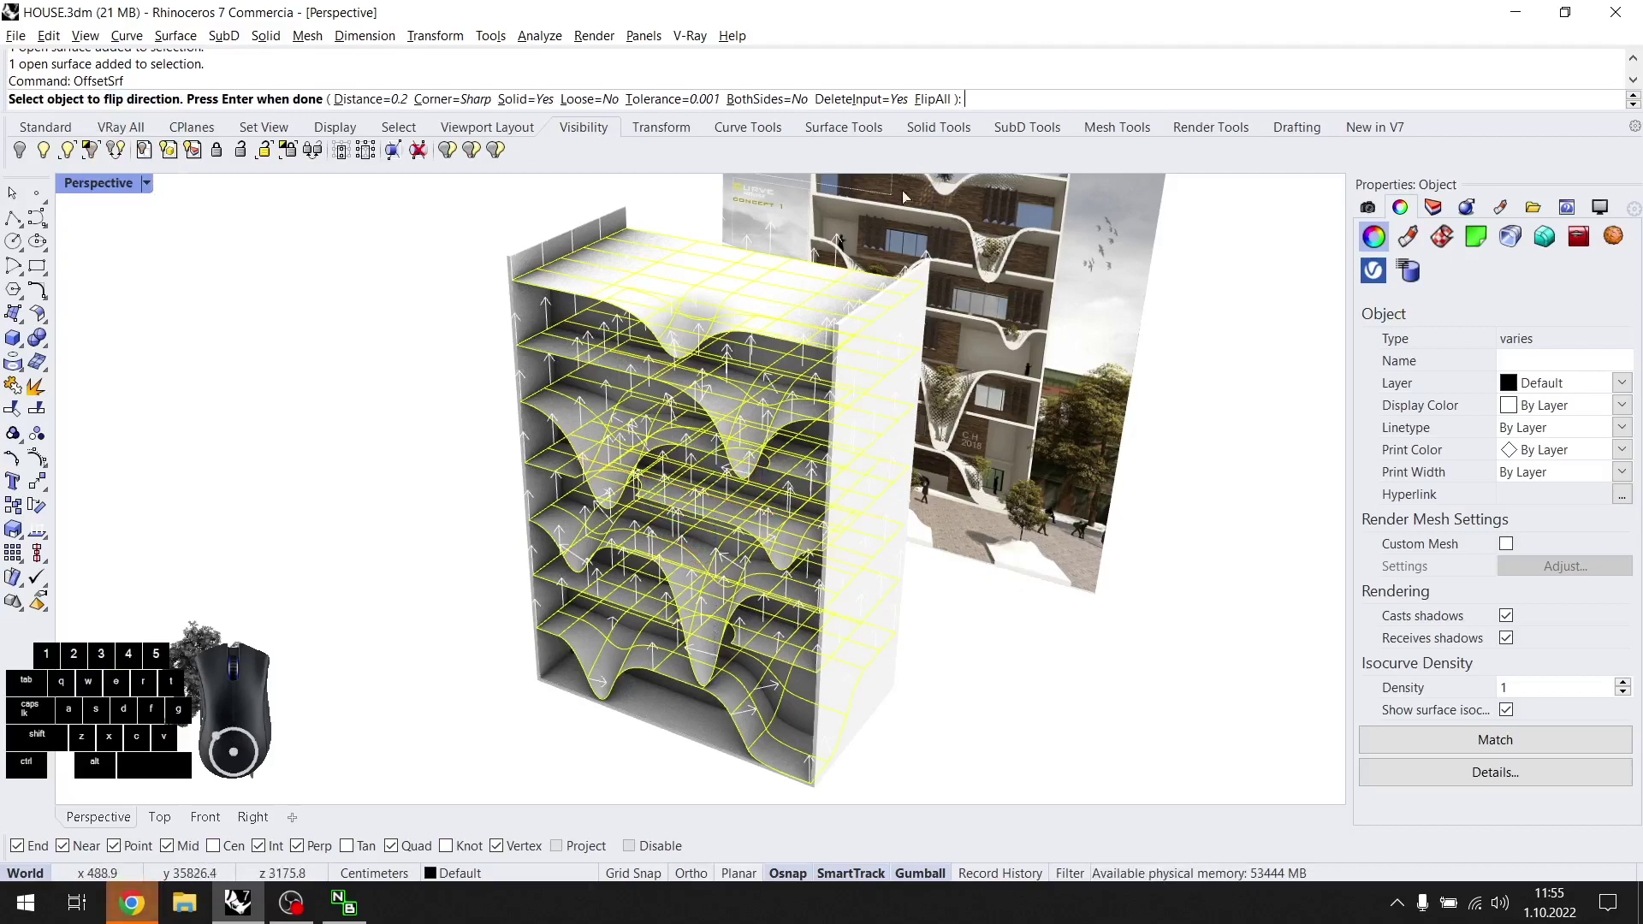
pyautogui.click(931, 99)
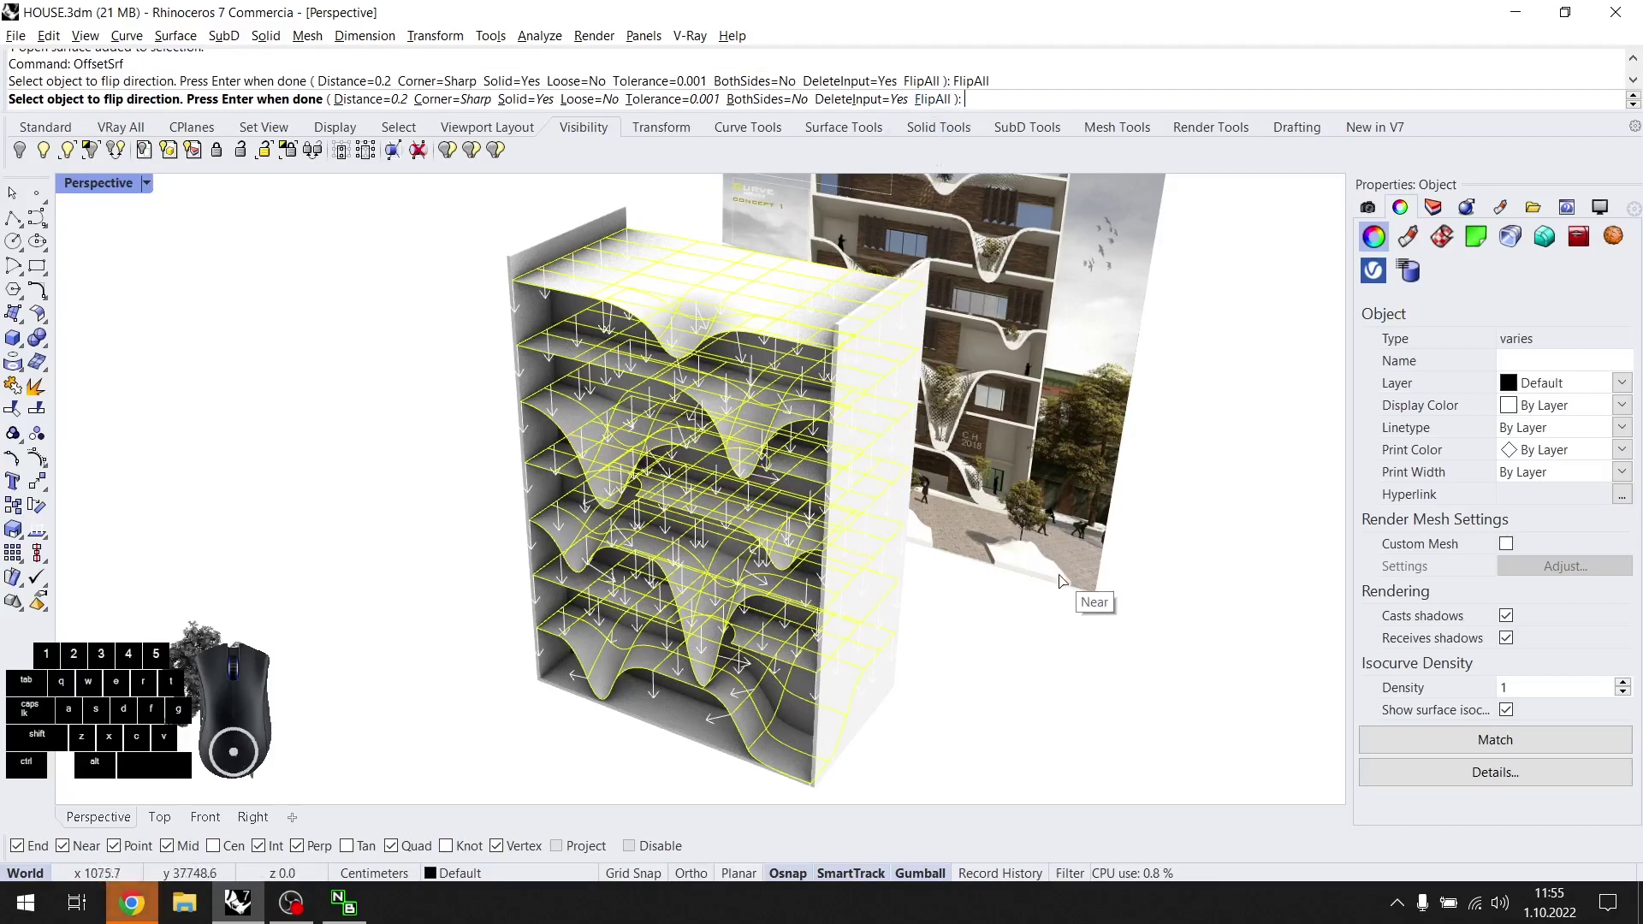
pyautogui.press('Return')
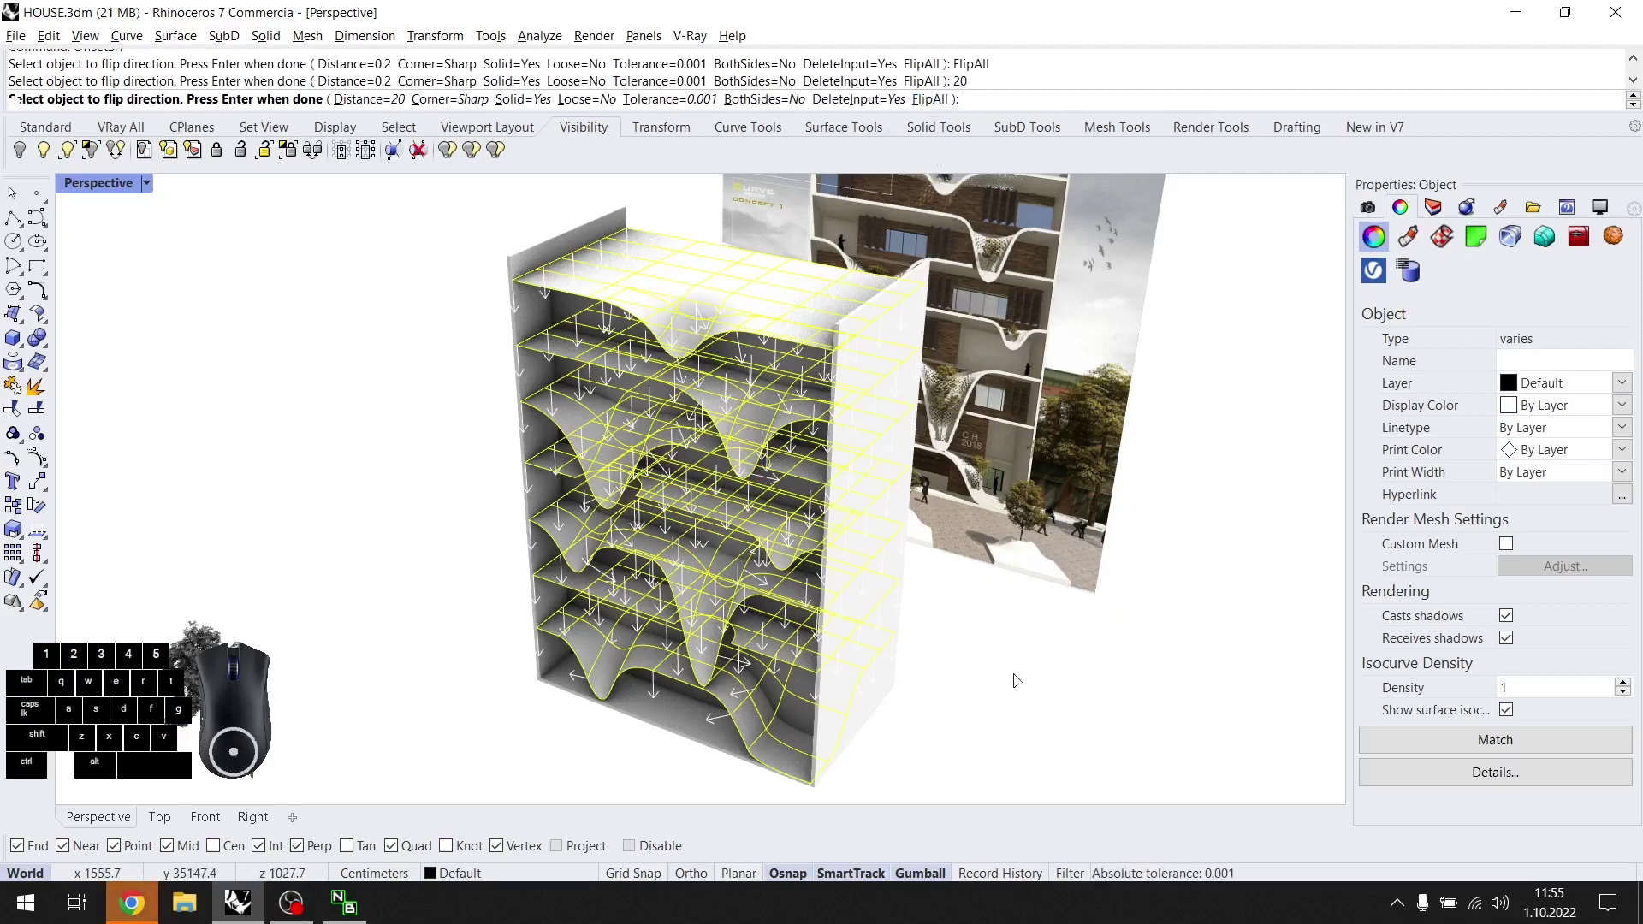
# Examine the thickened curved floors from several angles, close up and as a whole building.
pyautogui.moveTo(1019, 630); pyautogui.dragTo(676, 531, button='right')
pyautogui.scroll(4, 697, 597)
pyautogui.moveTo(749, 626); pyautogui.dragTo(820, 561, button='right')
pyautogui.scroll(-2, 711, 641)
pyautogui.scroll(-6, 710, 613)
pyautogui.moveTo(728, 629); pyautogui.dragTo(646, 629, button='right')
pyautogui.scroll(4, 669, 535)
pyautogui.scroll(-2, 669, 543)
pyautogui.moveTo(758, 555); pyautogui.dragTo(807, 573, button='right')
pyautogui.moveTo(753, 514); pyautogui.dragTo(882, 477, button='right')
pyautogui.scroll(-2, 998, 418)
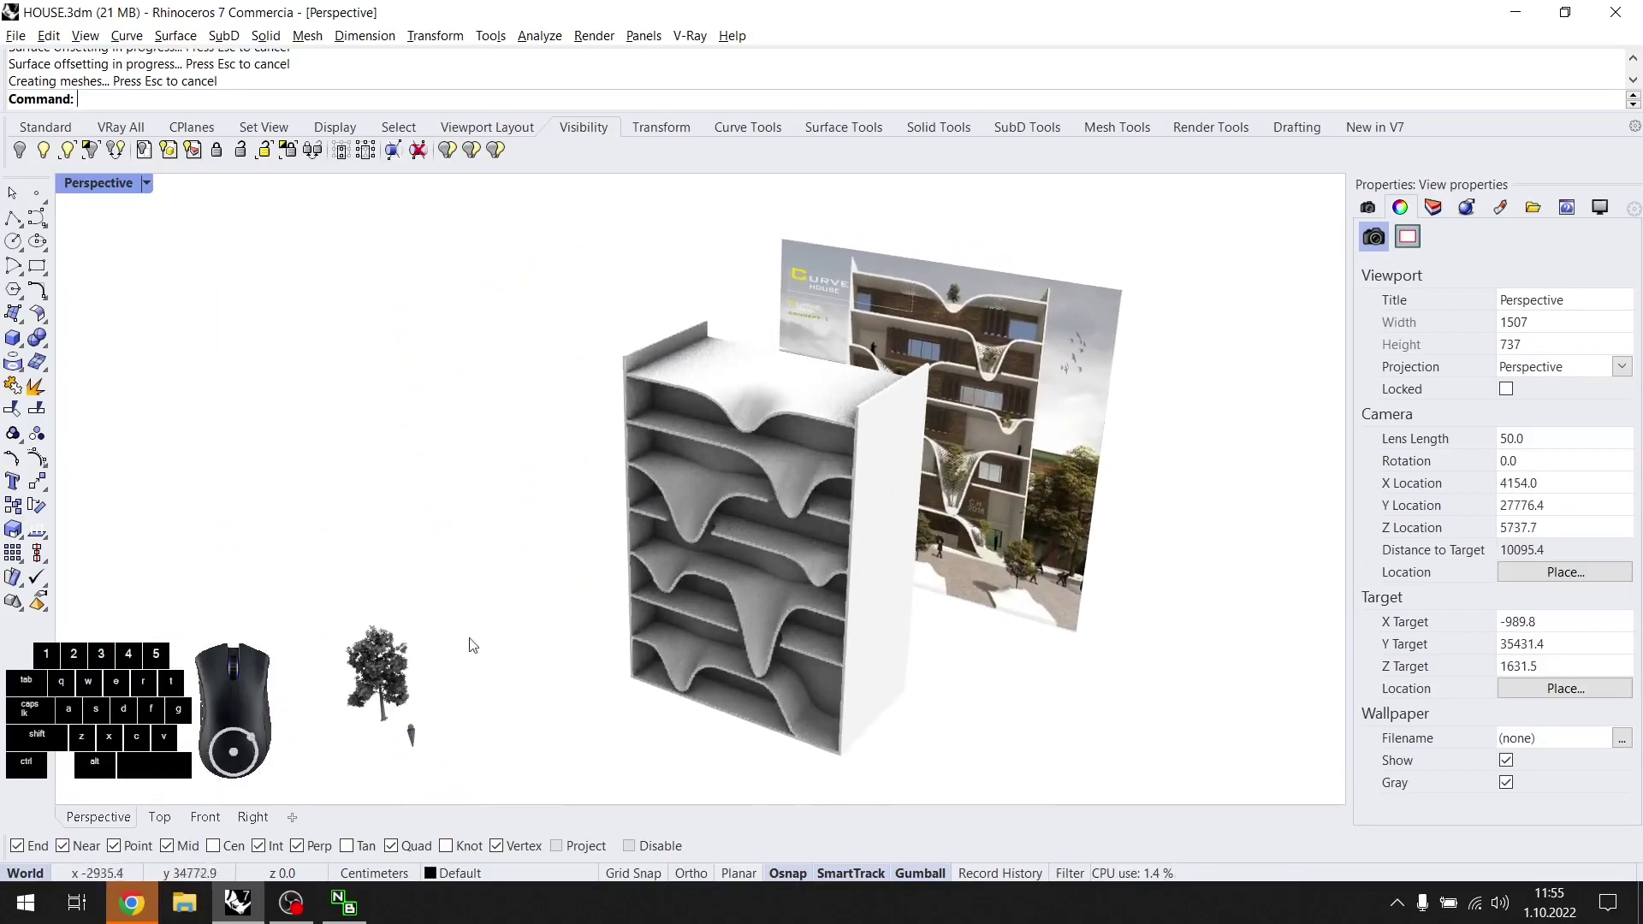
pyautogui.click(377, 676)
pyautogui.click(377, 676)
pyautogui.click(204, 817)
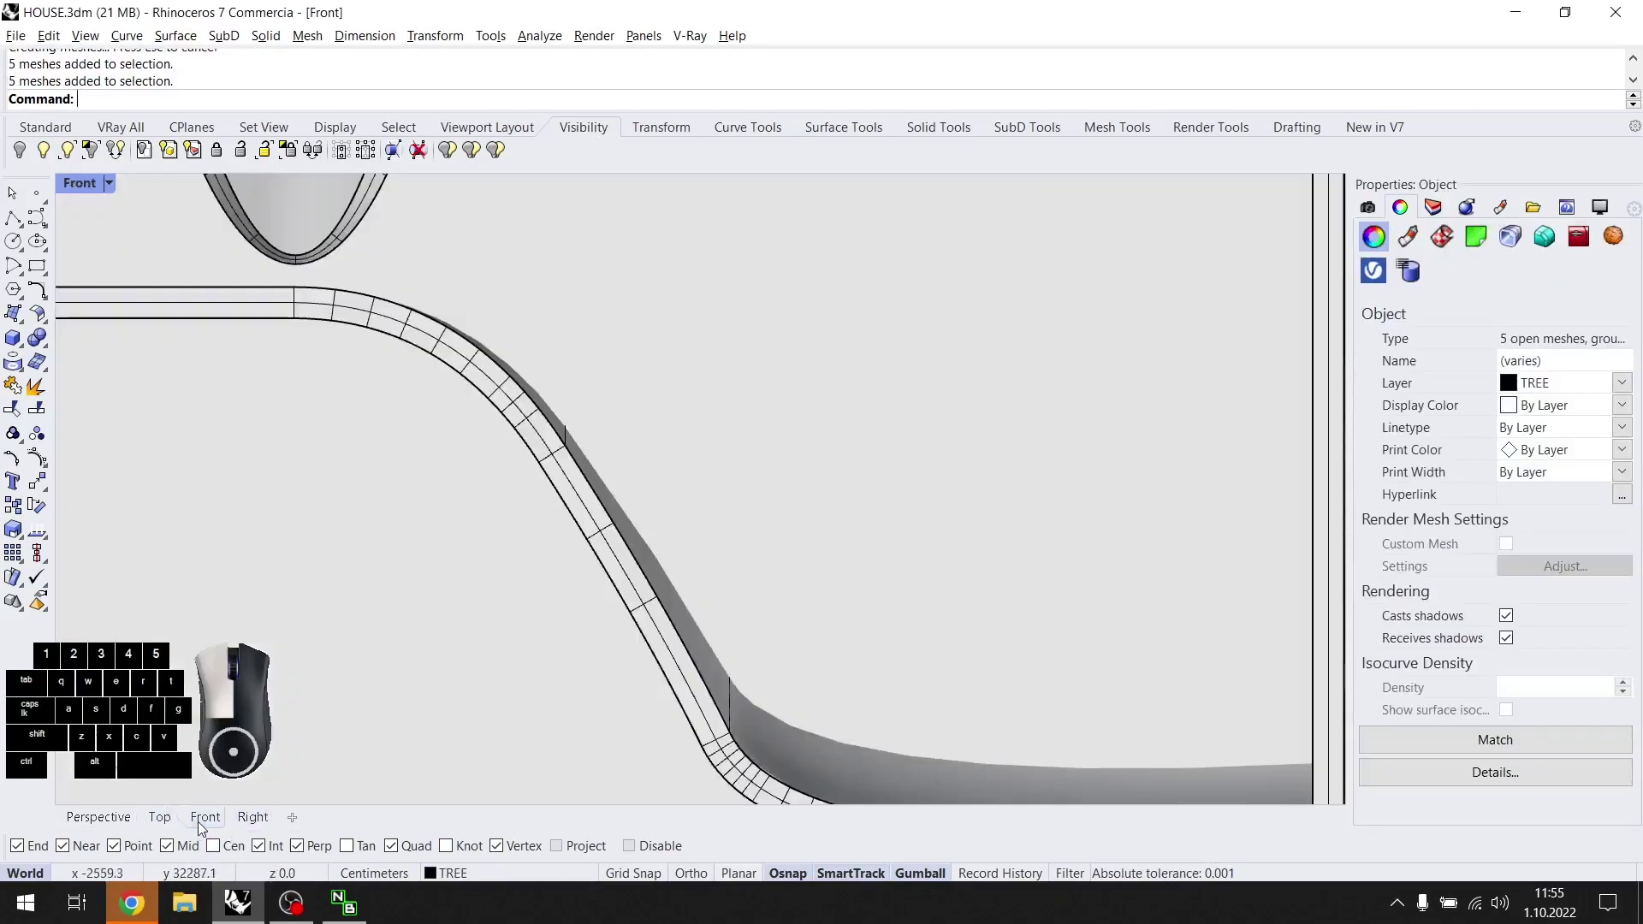
pyautogui.scroll(-6, 481, 588)
pyautogui.scroll(2, 414, 526)
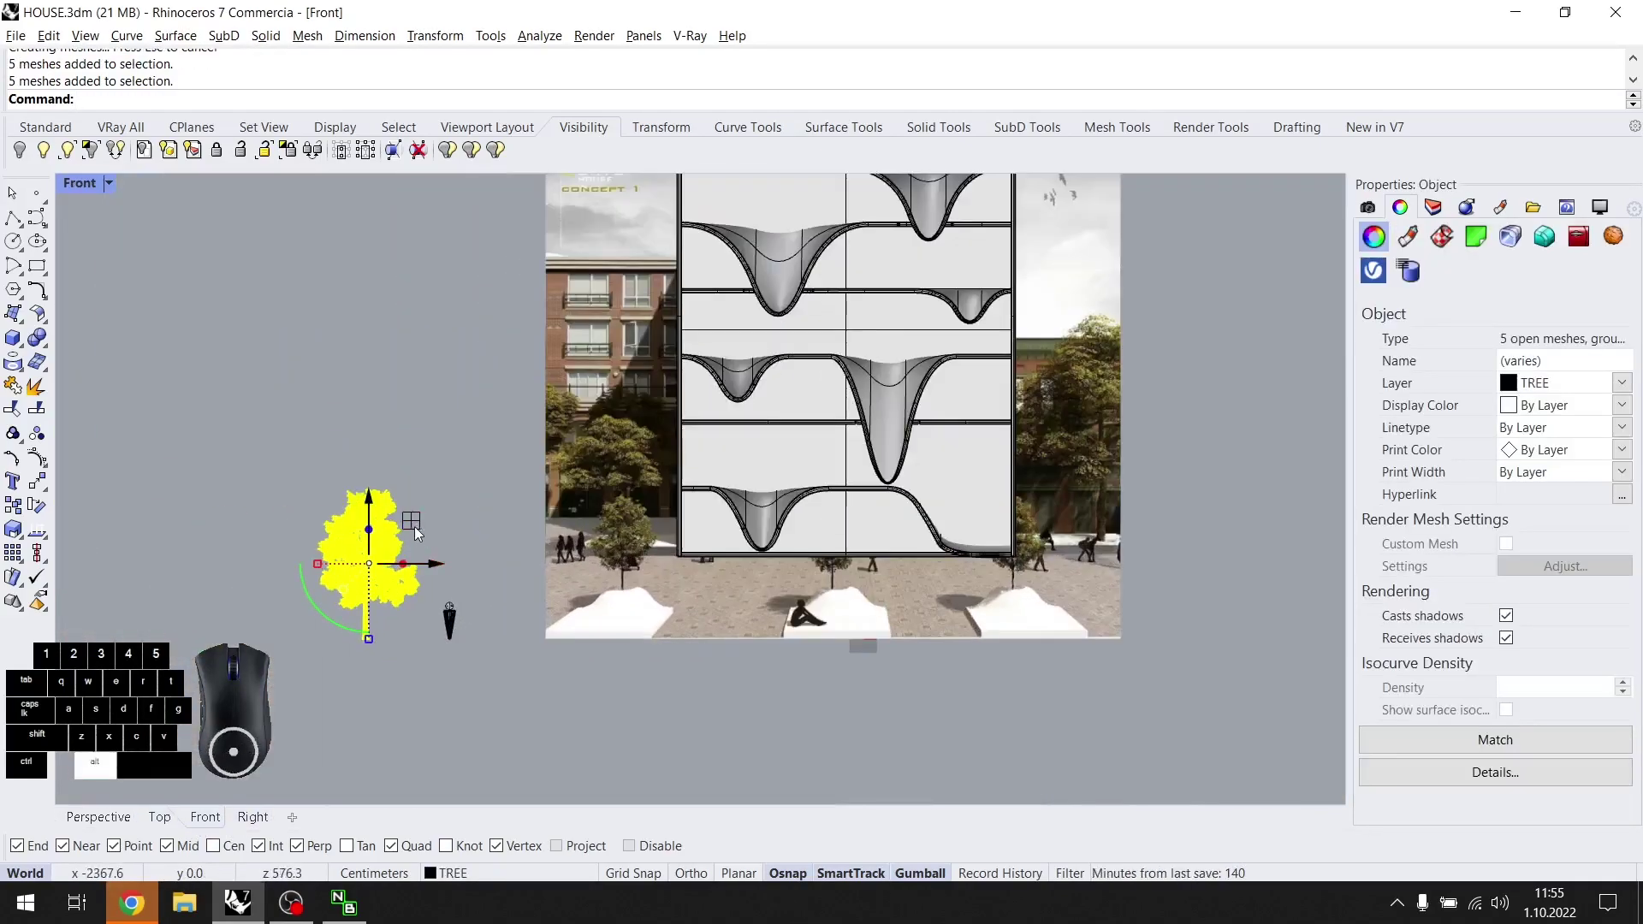
pyautogui.click(527, 504)
pyautogui.click(98, 817)
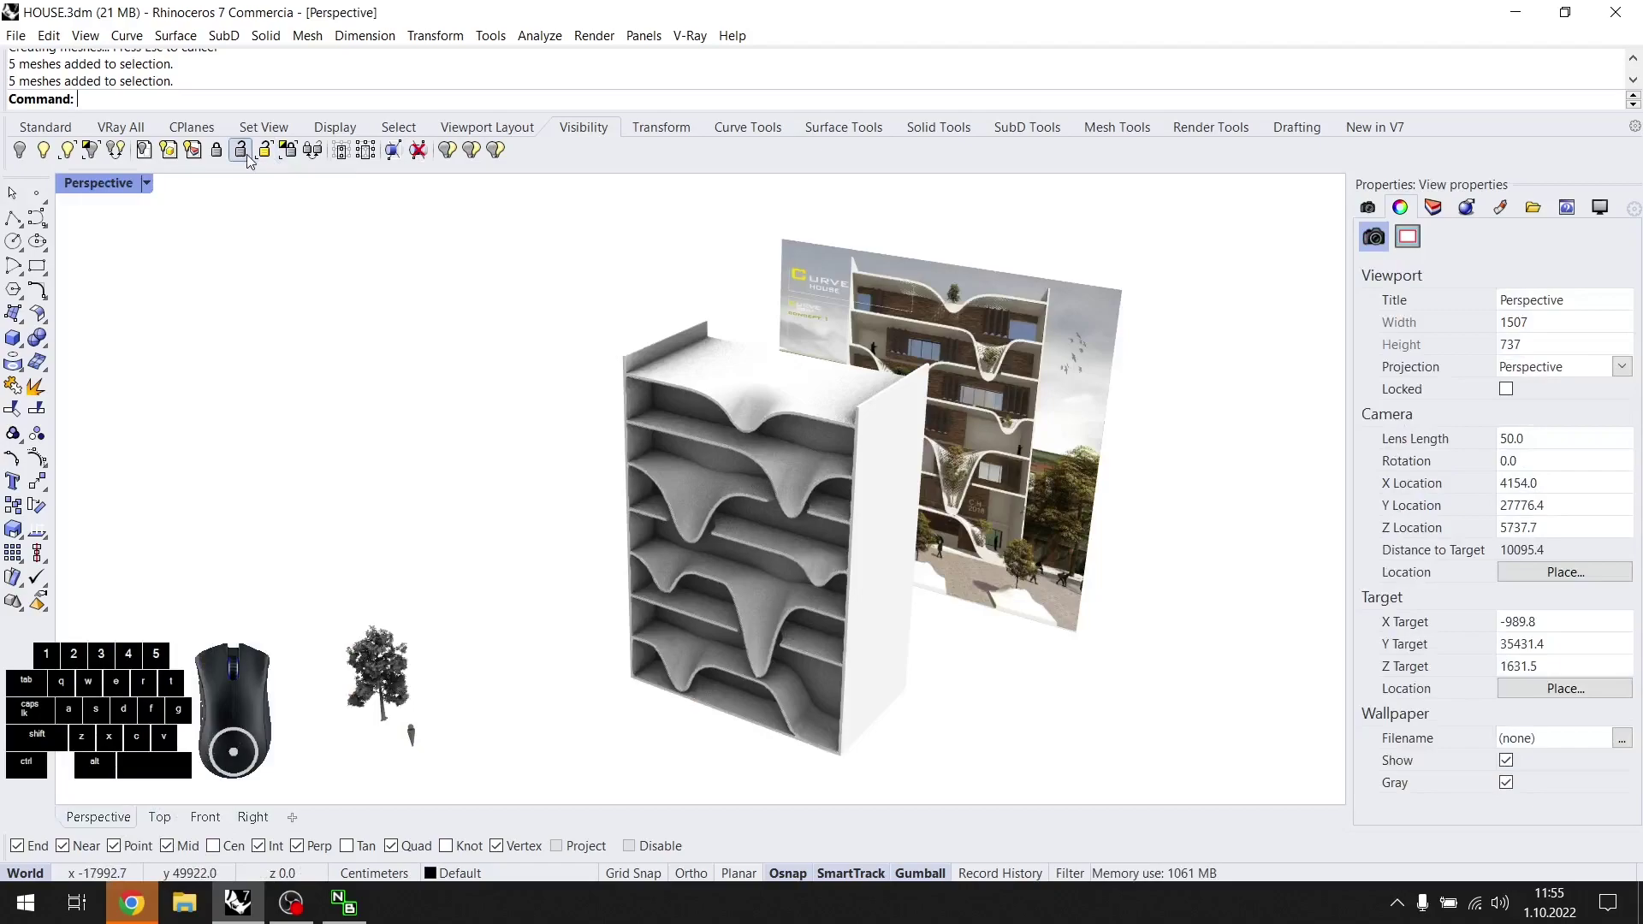
# Unlock the Curve House reference picture and move it in front of the building.
pyautogui.click(1087, 370)
pyautogui.moveTo(1087, 370); pyautogui.dragTo(826, 808)
pyautogui.moveTo(826, 805); pyautogui.dragTo(343, 803, button='right')
pyautogui.click(253, 802)
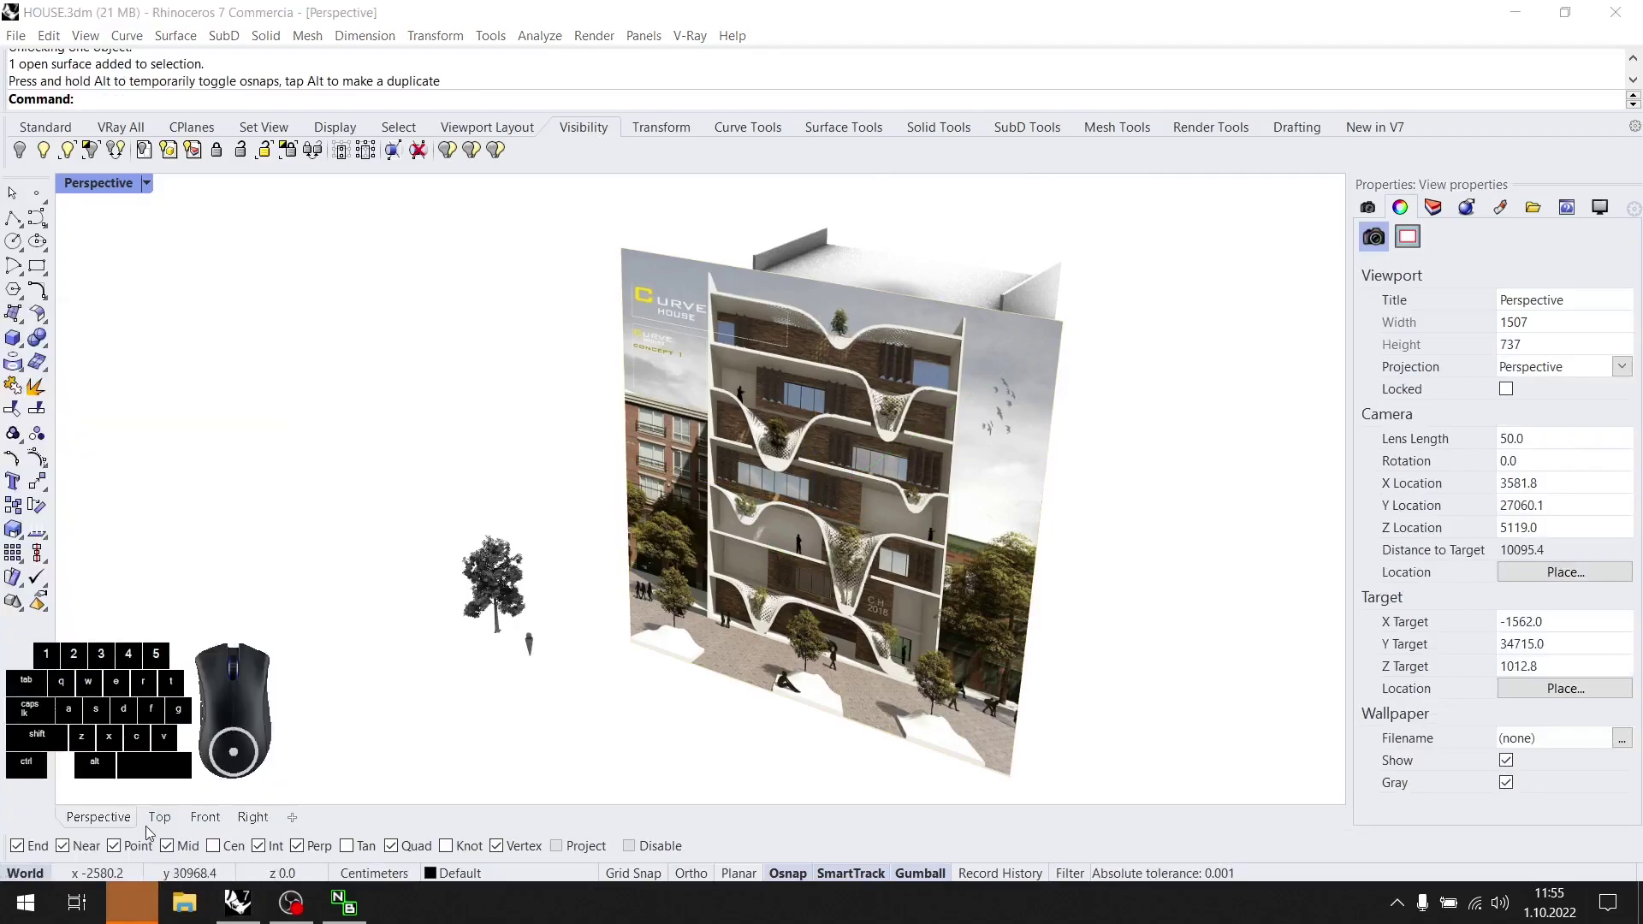
pyautogui.rightClick(137, 901)
pyautogui.click(68, 862)
# In the Front view, move the tree onto the reference picture and place a copy near the lower-left planter dip.
pyautogui.moveTo(702, 565); pyautogui.dragTo(801, 567, button='right')
pyautogui.click(433, 531)
pyautogui.click(205, 817)
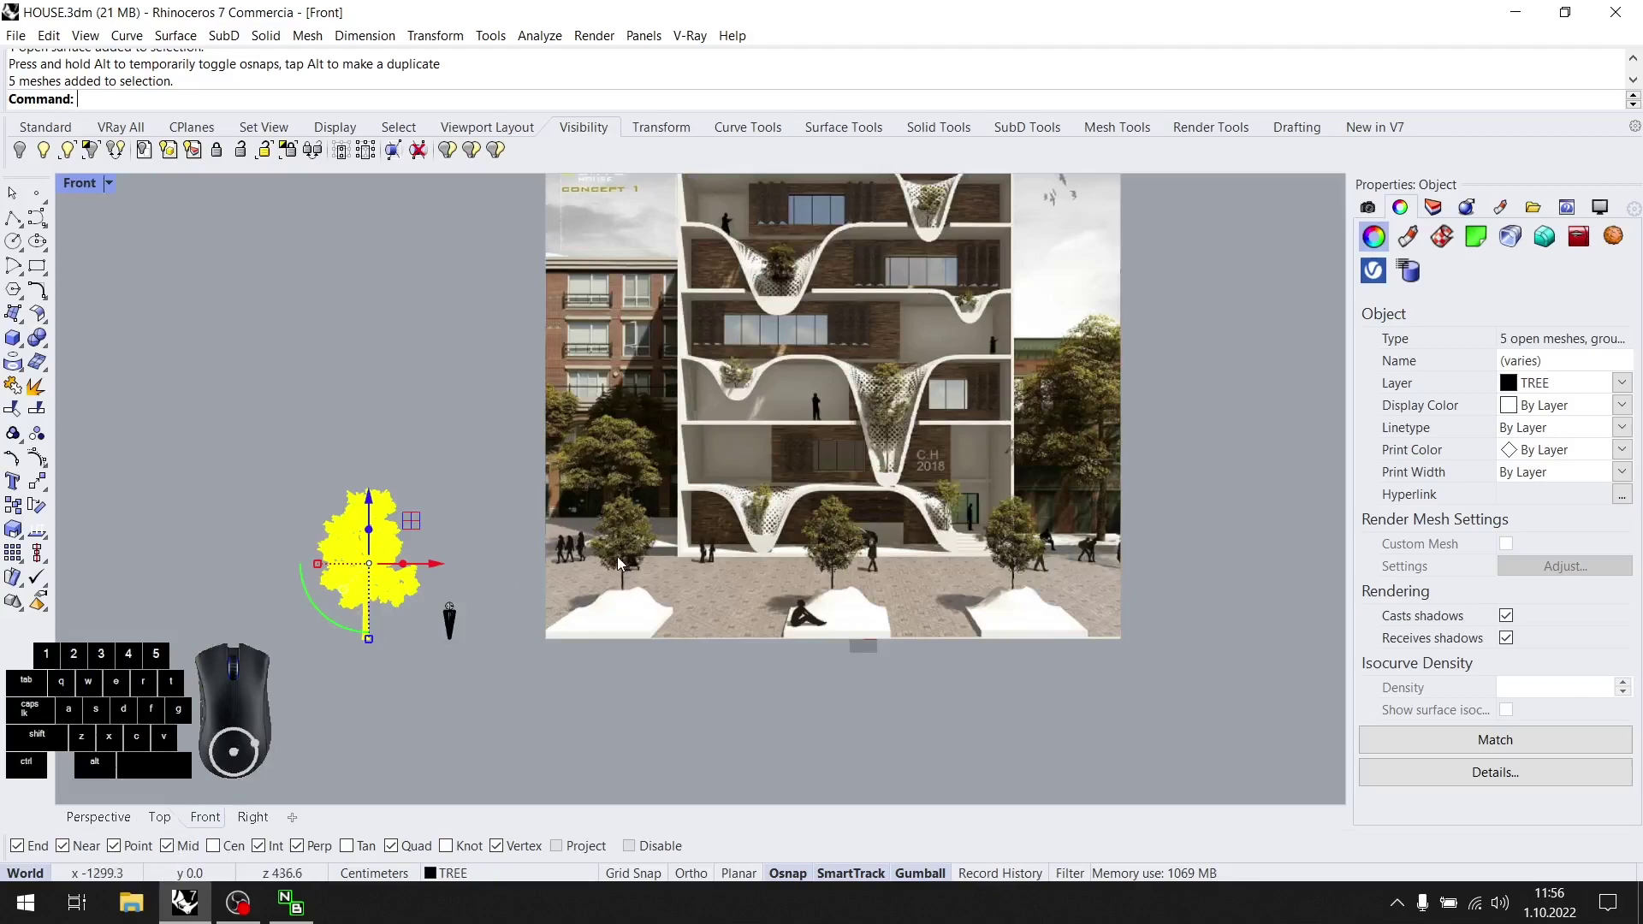
pyautogui.moveTo(433, 569); pyautogui.dragTo(618, 641)
pyautogui.scroll(3, 1023, 579)
pyautogui.moveTo(618, 522); pyautogui.dragTo(764, 428)
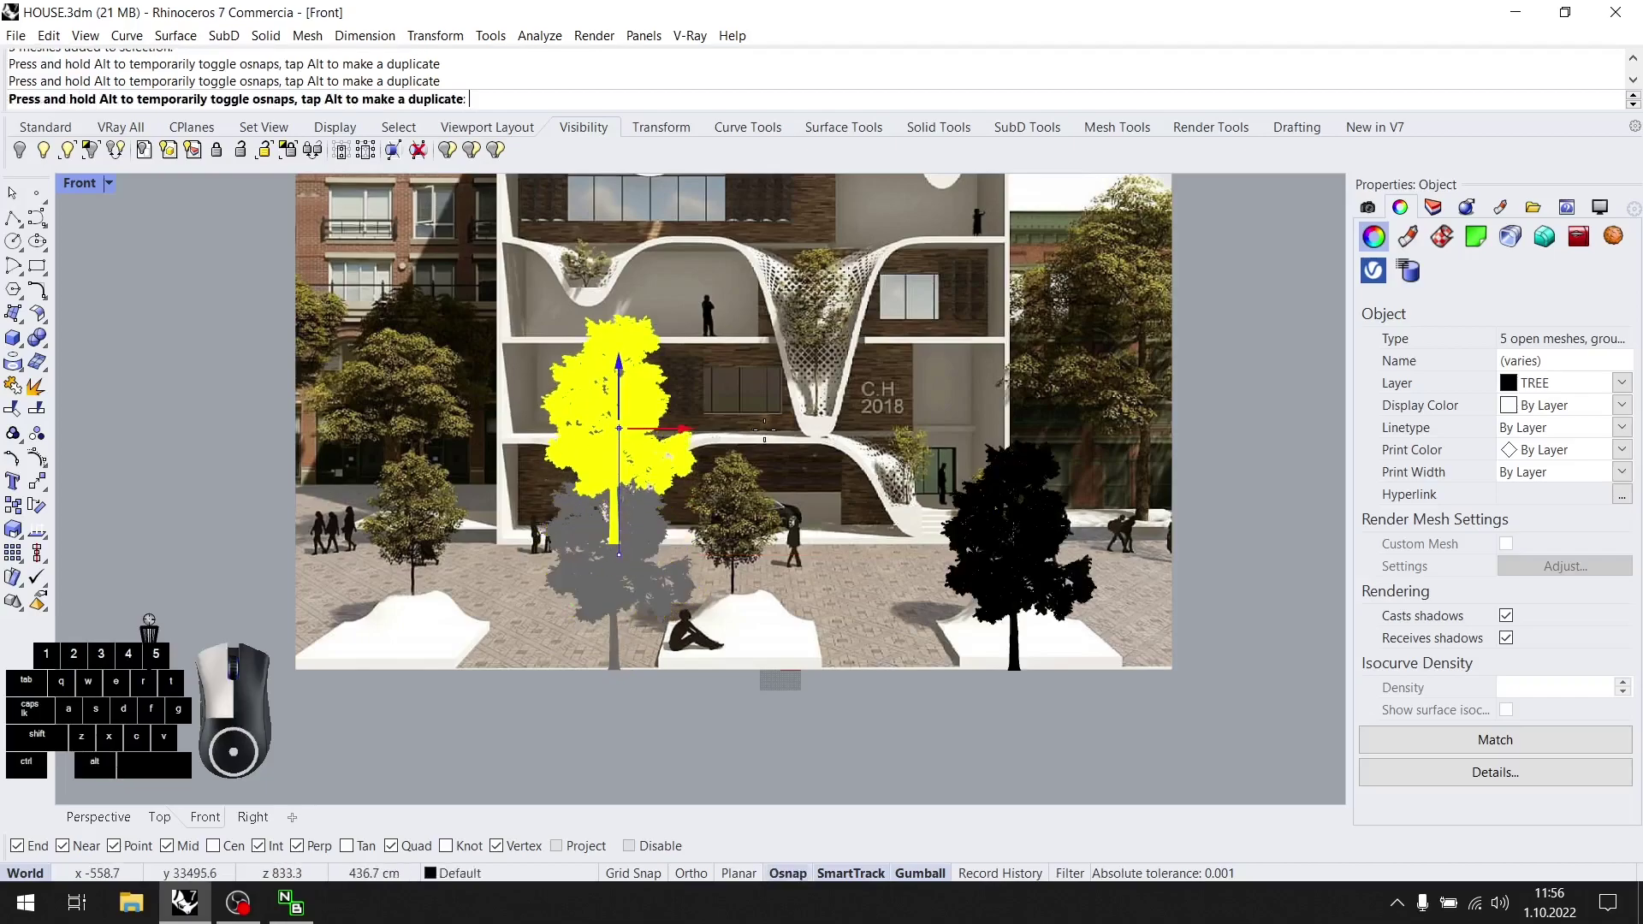
# Move the tree copy back in plan toward the building's facade, behind the reference picture.
pyautogui.click(99, 817)
pyautogui.moveTo(770, 462); pyautogui.dragTo(836, 581, button='right')
pyautogui.keyDown('shift'); pyautogui.moveTo(757, 481); pyautogui.dragTo(751, 545); pyautogui.keyUp('shift')
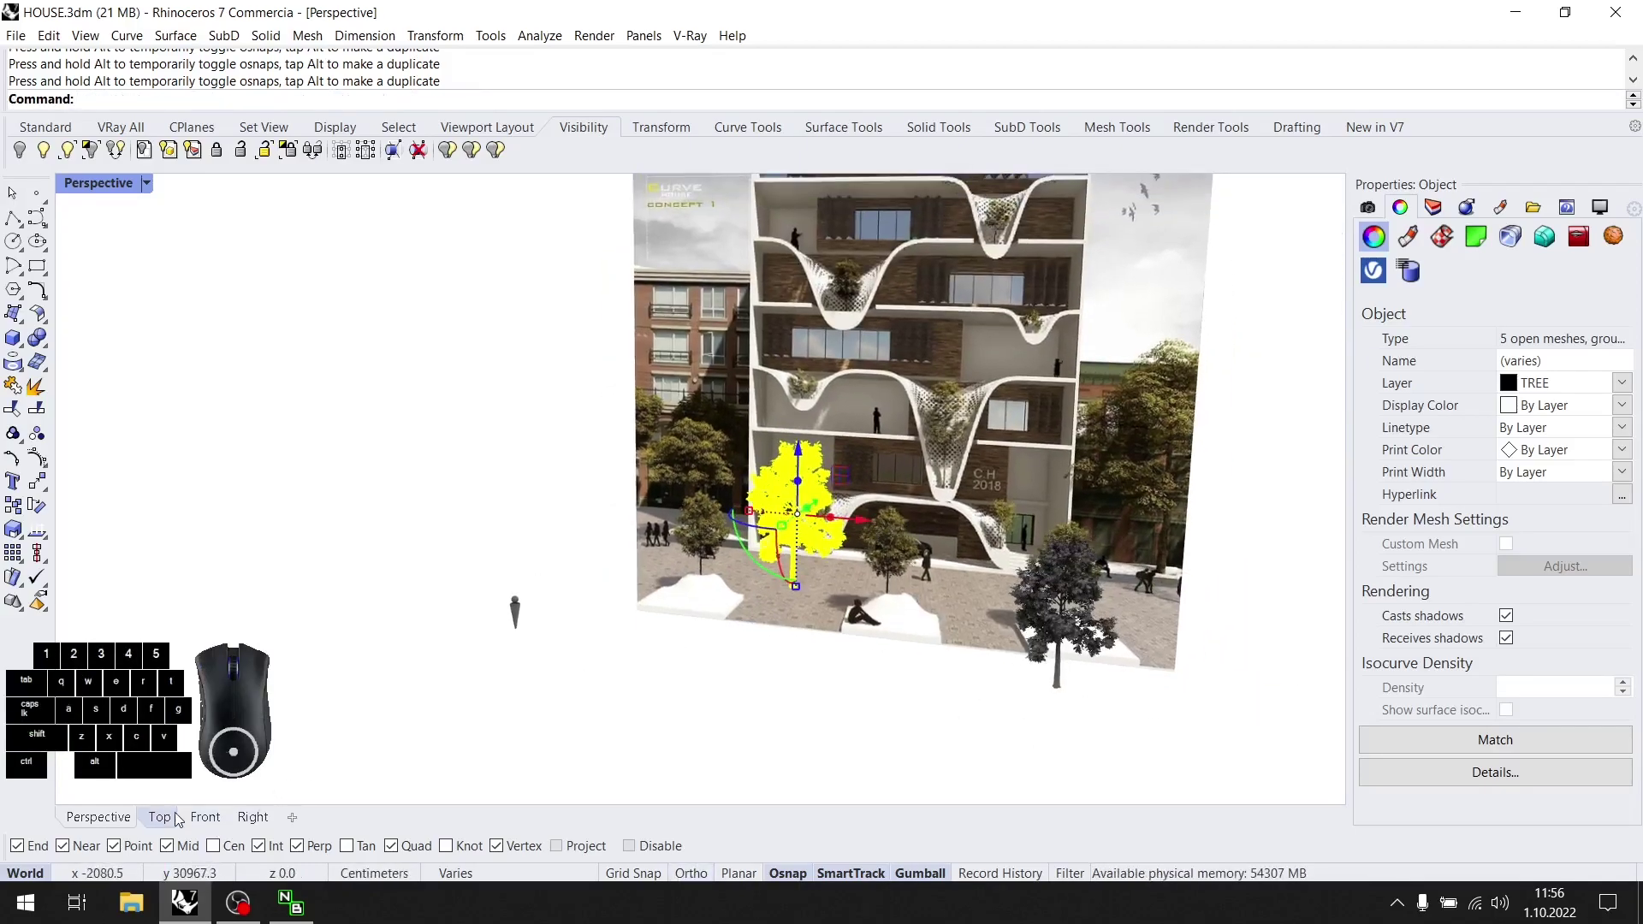
pyautogui.click(206, 818)
pyautogui.click(175, 818)
pyautogui.moveTo(545, 551); pyautogui.dragTo(944, 382)
pyautogui.click(100, 818)
pyautogui.moveTo(826, 561); pyautogui.dragTo(812, 584, button='right')
pyautogui.scroll(-5, 811, 584)
# Move the reference picture back behind the building.
pyautogui.click(702, 588)
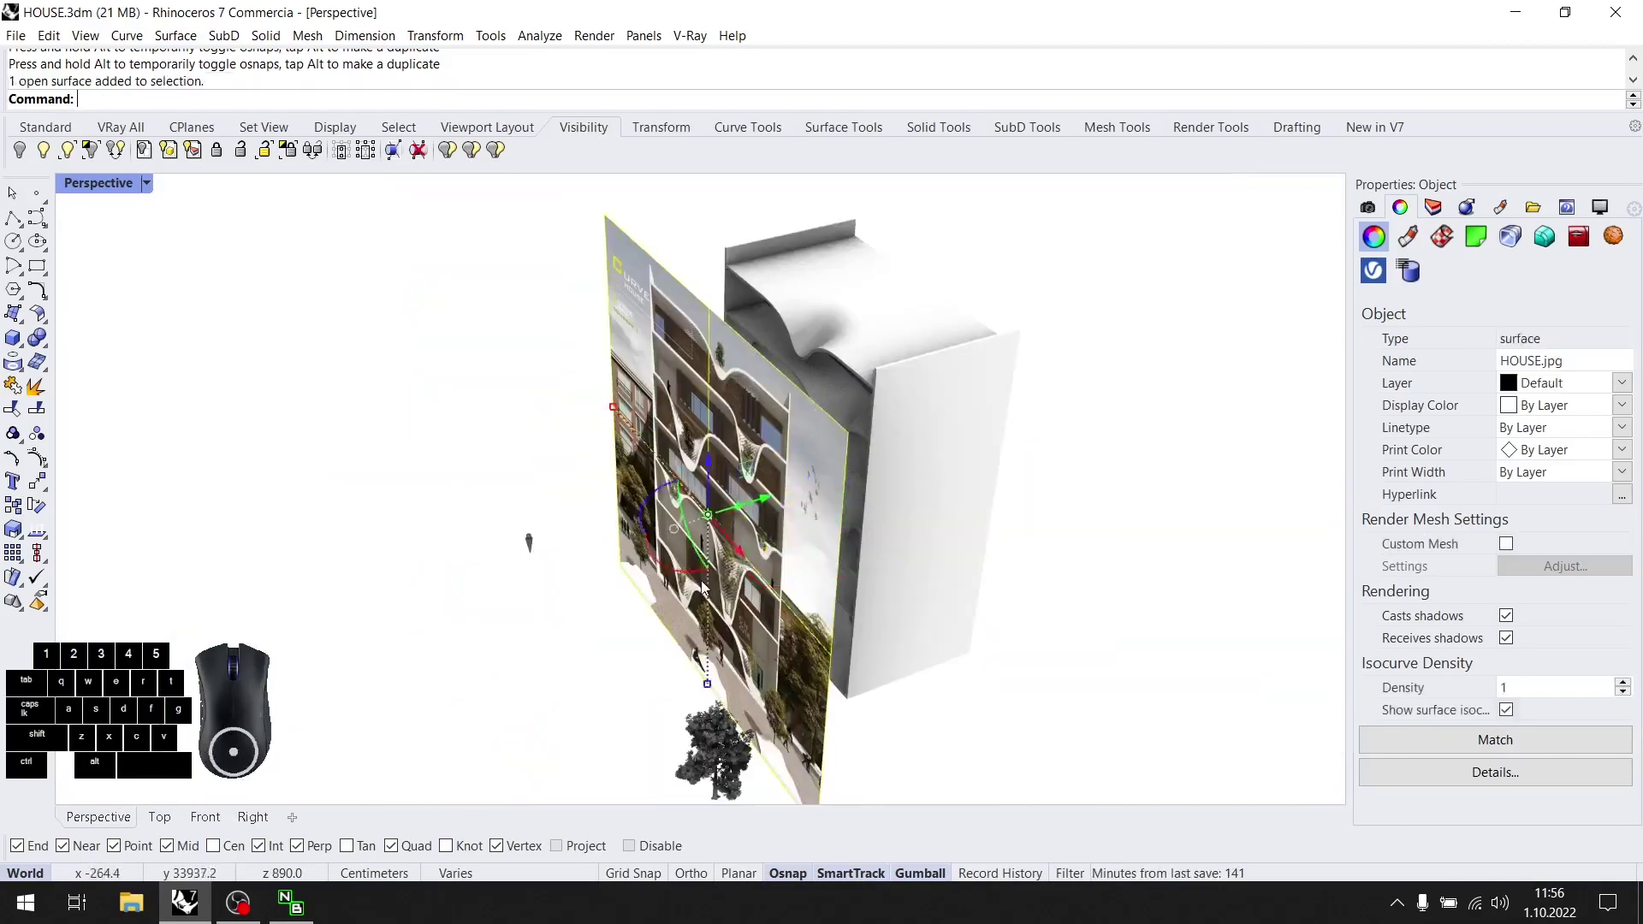
pyautogui.moveTo(769, 503); pyautogui.dragTo(1202, 369)
pyautogui.click(942, 543)
pyautogui.moveTo(942, 543); pyautogui.dragTo(1104, 523, button='right')
pyautogui.scroll(9, 777, 486)
# Scale down the tree copy uniformly and lower it into the lower-left planter dip.
pyautogui.click(761, 488)
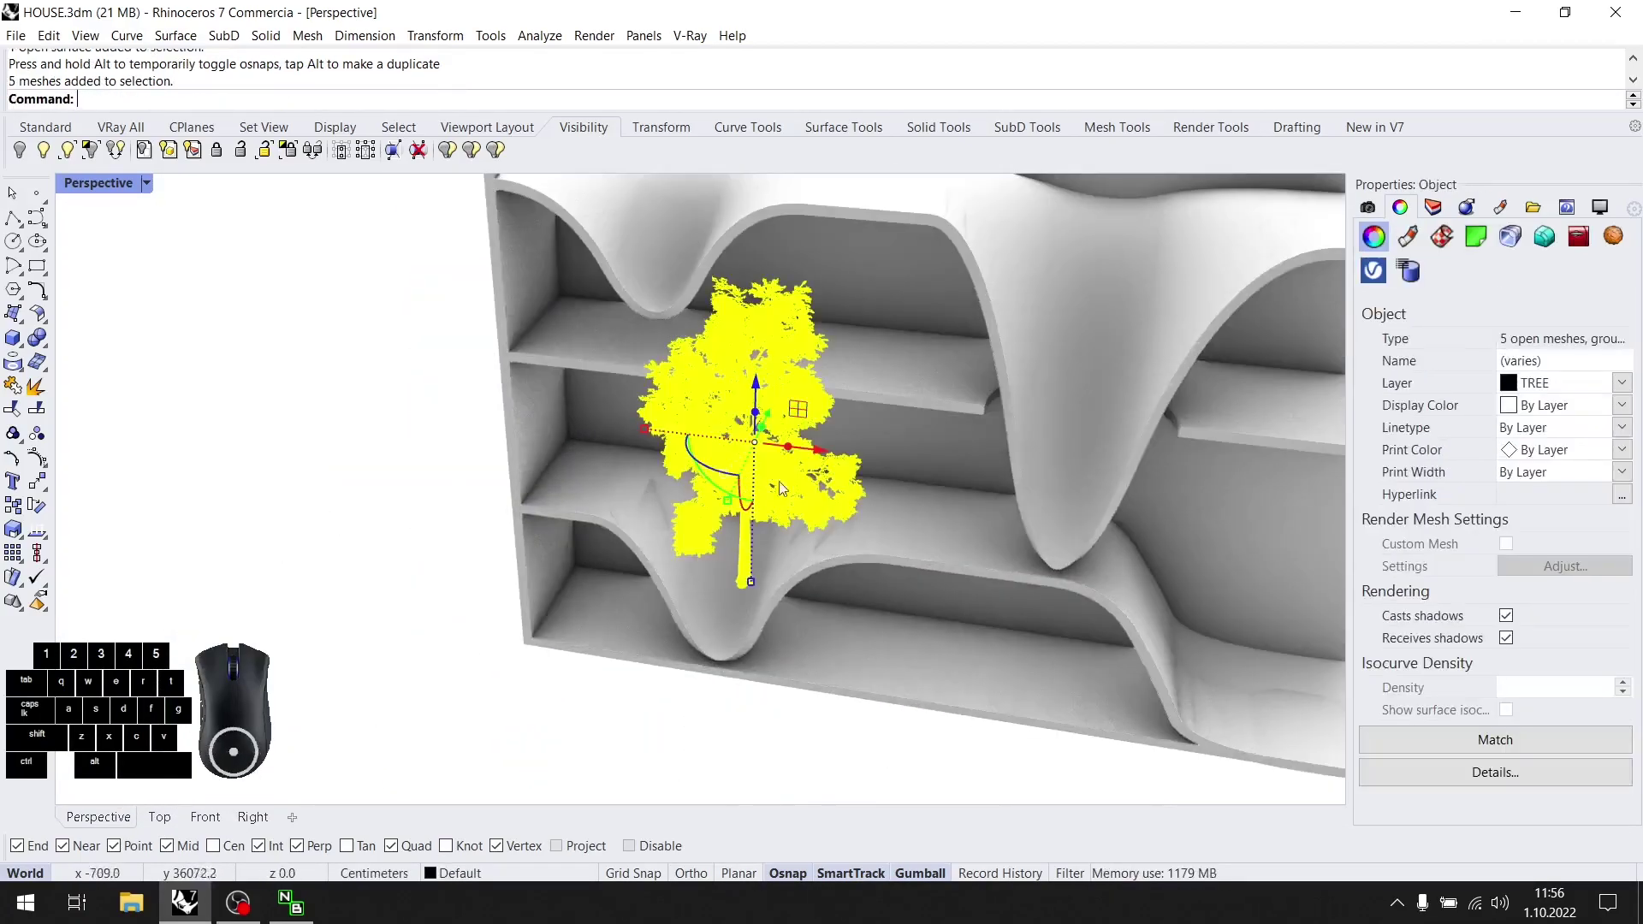
pyautogui.moveTo(770, 418); pyautogui.dragTo(858, 548)
pyautogui.scroll(8, 787, 555)
pyautogui.scroll(-4, 858, 548)
pyautogui.keyDown('shift'); pyautogui.moveTo(545, 426); pyautogui.dragTo(605, 516); pyautogui.keyUp('shift')
pyautogui.moveTo(911, 565); pyautogui.dragTo(758, 524, button='right')
pyautogui.moveTo(734, 423); pyautogui.dragTo(843, 658)
pyautogui.moveTo(762, 618); pyautogui.dragTo(843, 561, button='right')
pyautogui.click(828, 558)
pyautogui.click(801, 441)
pyautogui.moveTo(792, 400); pyautogui.dragTo(793, 627)
pyautogui.click(934, 540)
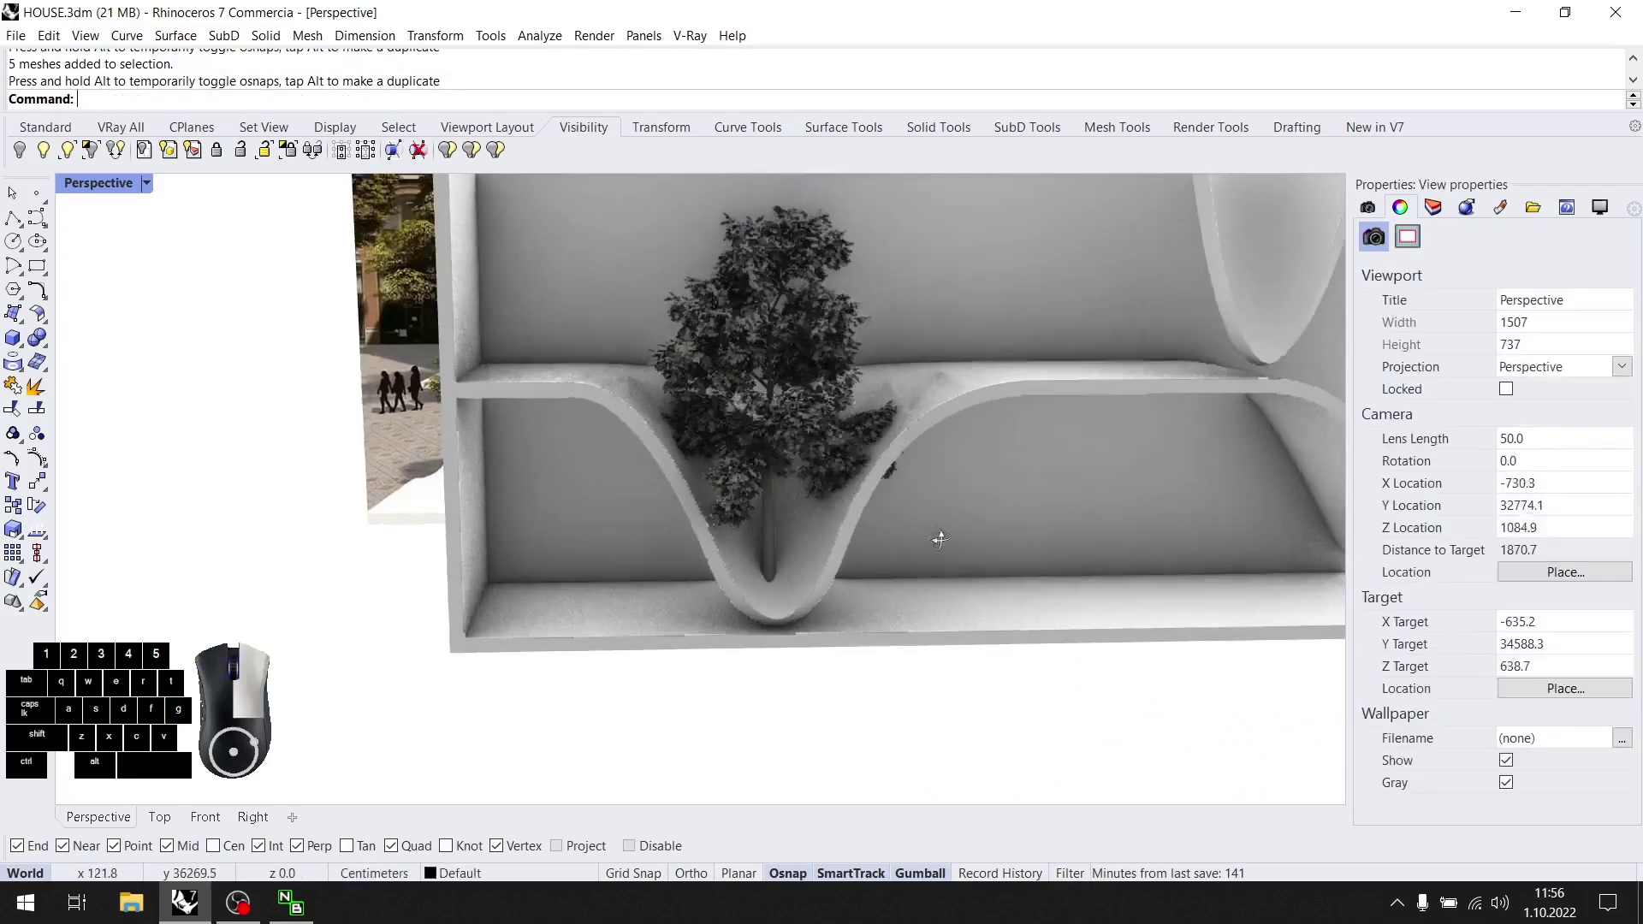
# Shrink the tree in the lower-left dip uniformly once more.
pyautogui.scroll(-5, 975, 542)
pyautogui.moveTo(978, 542); pyautogui.dragTo(865, 518, button='right')
pyautogui.scroll(4, 851, 505)
pyautogui.click(841, 488)
pyautogui.scroll(5, 776, 492)
pyautogui.keyDown('shift'); pyautogui.moveTo(688, 467); pyautogui.dragTo(723, 554); pyautogui.keyUp('shift')
# Relocate the tree's gumball and reposition the tree inside the lower-left planter dip.
pyautogui.moveTo(856, 620); pyautogui.dragTo(967, 645, button='right')
pyautogui.keyDown('ctrl'); pyautogui.moveTo(884, 732); pyautogui.dragTo(887, 728); pyautogui.keyUp('ctrl')
pyautogui.keyDown('shift'); pyautogui.moveTo(912, 668); pyautogui.dragTo(930, 585, button='right'); pyautogui.keyUp('shift')
pyautogui.moveTo(919, 573); pyautogui.dragTo(893, 790)
pyautogui.scroll(-5, 1003, 663)
pyautogui.press('Escape')
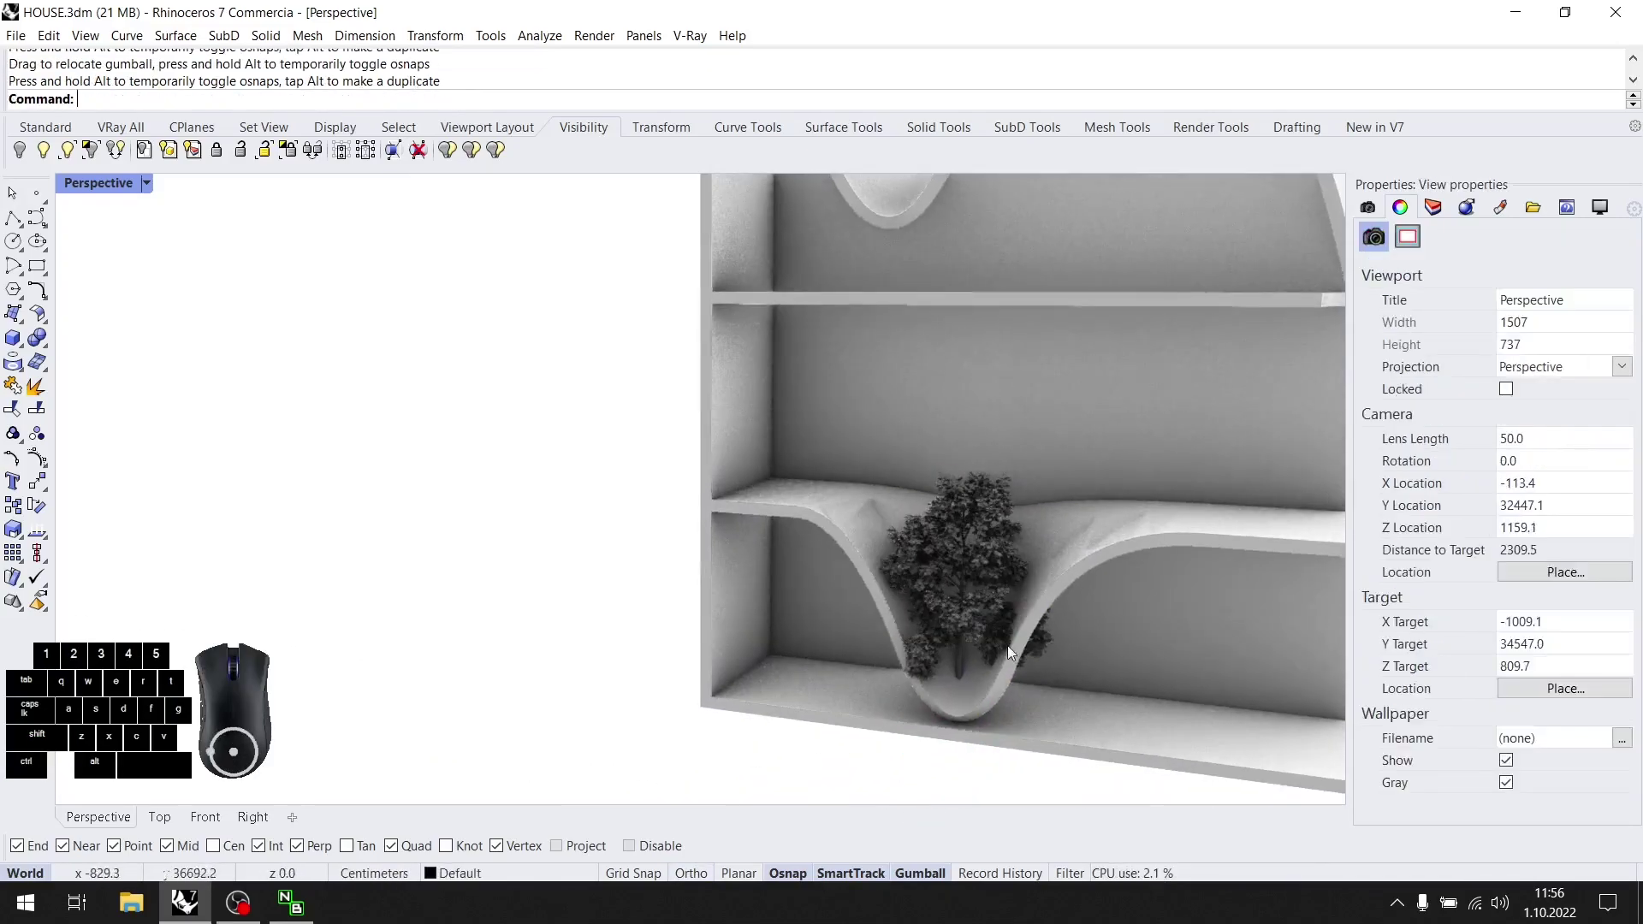
pyautogui.scroll(4, 1009, 645)
pyautogui.click(948, 548)
pyautogui.moveTo(948, 516); pyautogui.dragTo(1290, 556)
pyautogui.press('Escape')
# Move the full-size tree farther out in front of the building.
pyautogui.scroll(-7, 1174, 646)
pyautogui.keyDown('shift'); pyautogui.moveTo(1174, 645); pyautogui.dragTo(770, 599, button='right'); pyautogui.keyUp('shift')
pyautogui.scroll(-6, 876, 587)
pyautogui.scroll(-2, 702, 615)
pyautogui.scroll(-6, 775, 598)
pyautogui.moveTo(937, 542); pyautogui.dragTo(898, 673)
pyautogui.click(766, 672)
# Duplicate the small planter tree and place the copy in the lower-right curved dip of the same floor.
pyautogui.moveTo(766, 673); pyautogui.dragTo(766, 590, button='right')
pyautogui.scroll(4, 825, 612)
pyautogui.click(503, 565)
pyautogui.keyDown('alt'); pyautogui.moveTo(574, 578); pyautogui.dragTo(622, 674); pyautogui.keyUp('alt')
pyautogui.scroll(10, 659, 582)
pyautogui.moveTo(630, 606); pyautogui.dragTo(572, 374)
pyautogui.click(646, 419)
pyautogui.scroll(-6, 696, 570)
pyautogui.moveTo(696, 570); pyautogui.dragTo(618, 497, button='right')
pyautogui.scroll(-4, 612, 500)
pyautogui.scroll(-3, 611, 500)
pyautogui.scroll(8, 445, 471)
# Slightly enlarge the lower-right tree copy and shift it into its place in the curve.
pyautogui.click(552, 505)
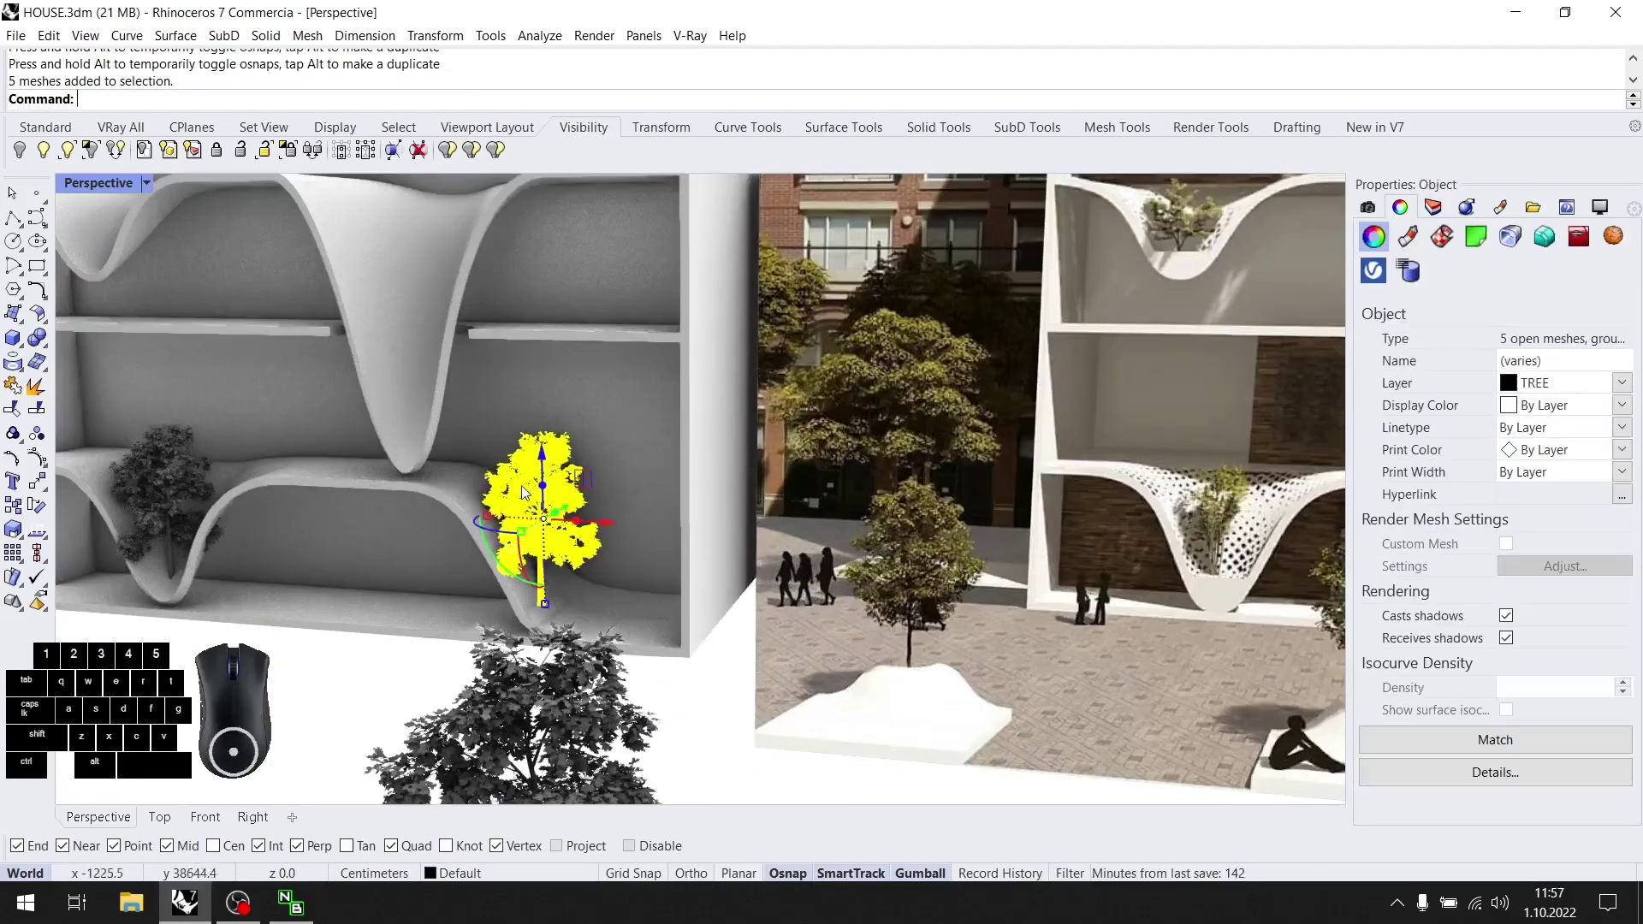
pyautogui.scroll(4, 552, 513)
pyautogui.moveTo(468, 532)
pyautogui.keyDown('shift'); pyautogui.mouseDown()
pyautogui.moveTo(409, 565)
pyautogui.moveTo(455, 533)
pyautogui.mouseUp(); pyautogui.keyUp('shift')
pyautogui.moveTo(558, 479); pyautogui.dragTo(747, 496)
pyautogui.click(748, 504)
pyautogui.scroll(-6, 748, 504)
pyautogui.moveTo(742, 500); pyautogui.dragTo(502, 584, button='right')
pyautogui.scroll(-4, 668, 492)
pyautogui.scroll(-2, 466, 592)
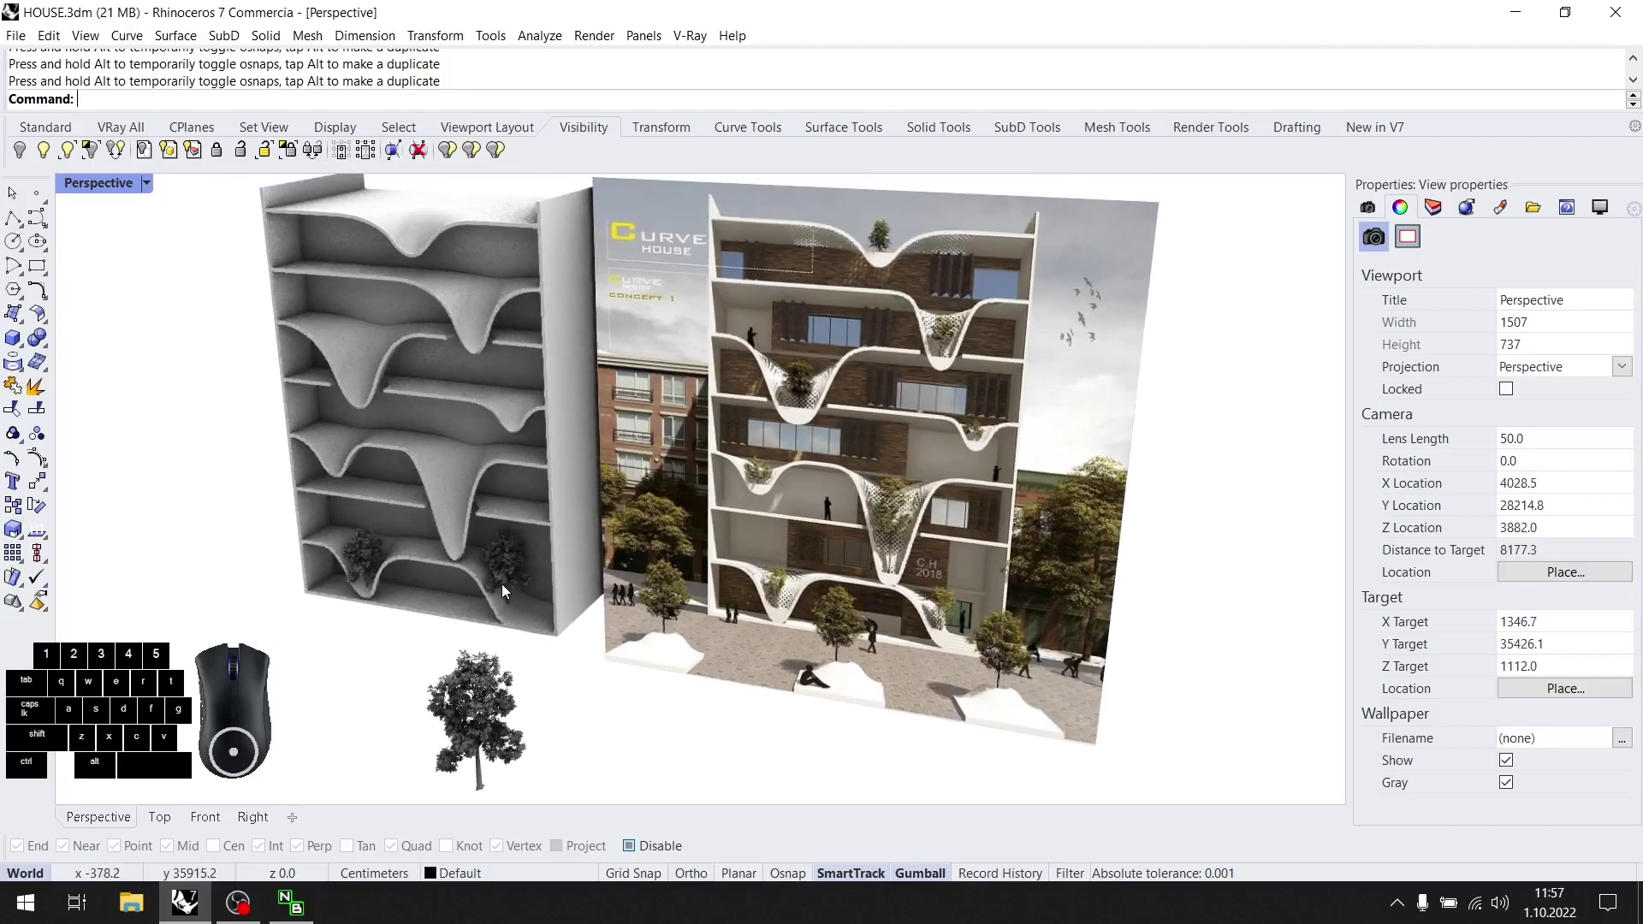
# Copy the lower-right tree up to the large deep dip above it and enlarge the copy uniformly.
pyautogui.click(497, 579)
pyautogui.keyDown('alt'); pyautogui.moveTo(498, 578); pyautogui.dragTo(453, 499); pyautogui.keyUp('alt')
pyautogui.scroll(3, 453, 561)
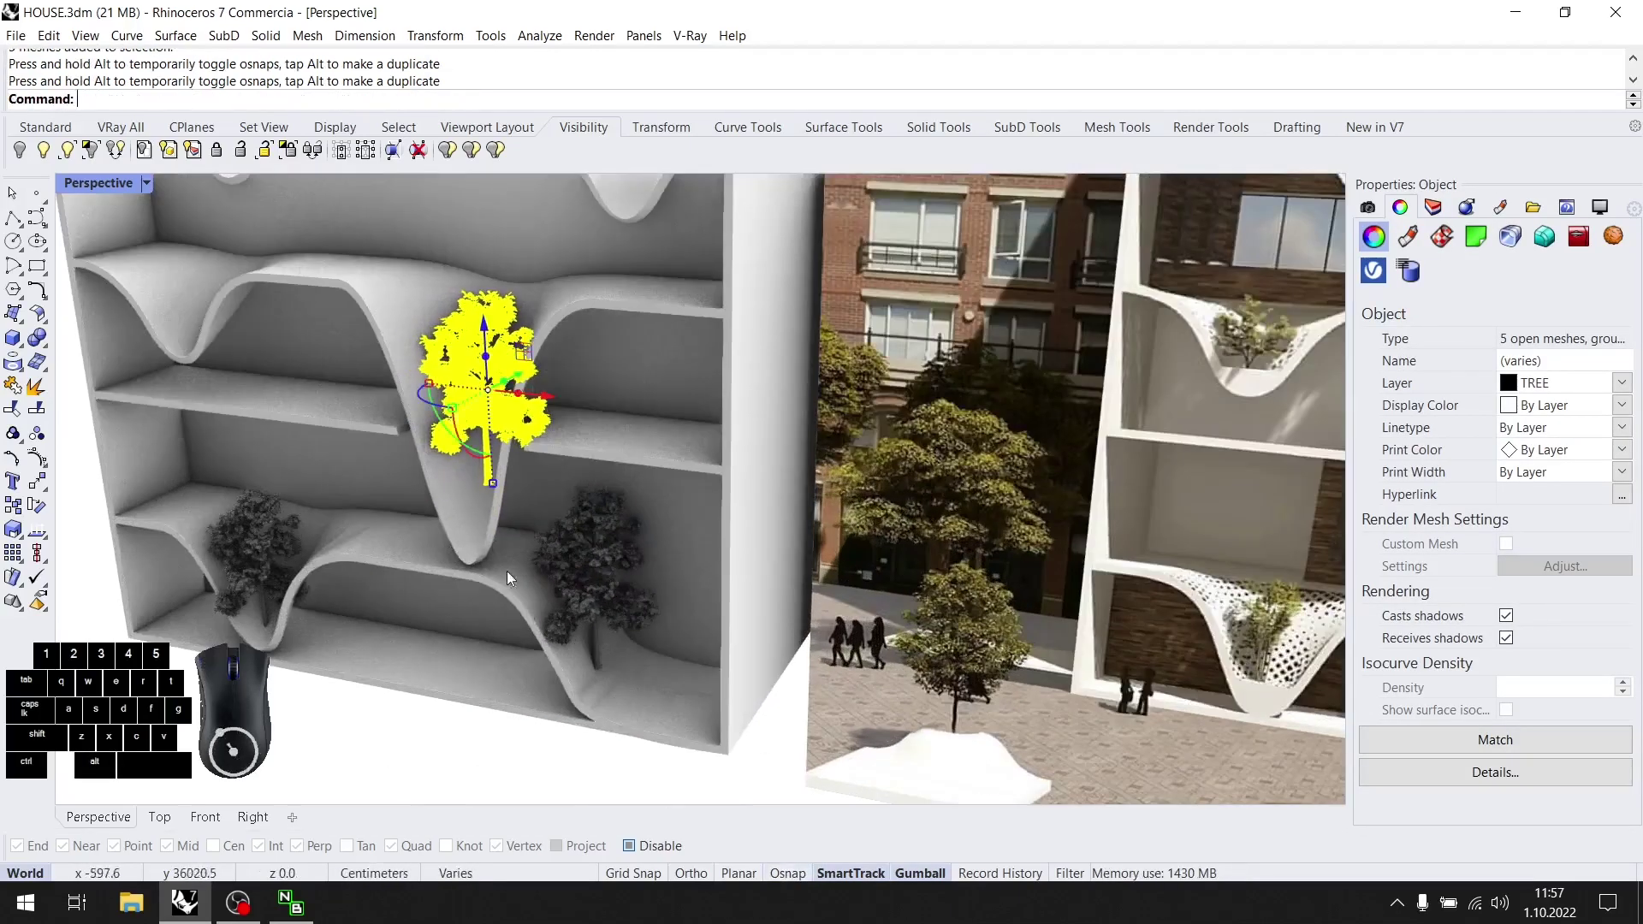
pyautogui.scroll(3, 464, 431)
pyautogui.keyDown('shift'); pyautogui.click(439, 414); pyautogui.keyUp('shift')
pyautogui.press('Escape')
pyautogui.click(542, 420)
pyautogui.keyDown('shift'); pyautogui.moveTo(464, 414); pyautogui.dragTo(406, 414); pyautogui.keyUp('shift')
# Re-enable object snaps and move the enlarged tree into the large deep dip.
pyautogui.click(631, 846)
pyautogui.moveTo(629, 617); pyautogui.dragTo(552, 479, button='right')
pyautogui.press('Escape')
pyautogui.click(555, 463)
pyautogui.moveTo(525, 392); pyautogui.dragTo(527, 650)
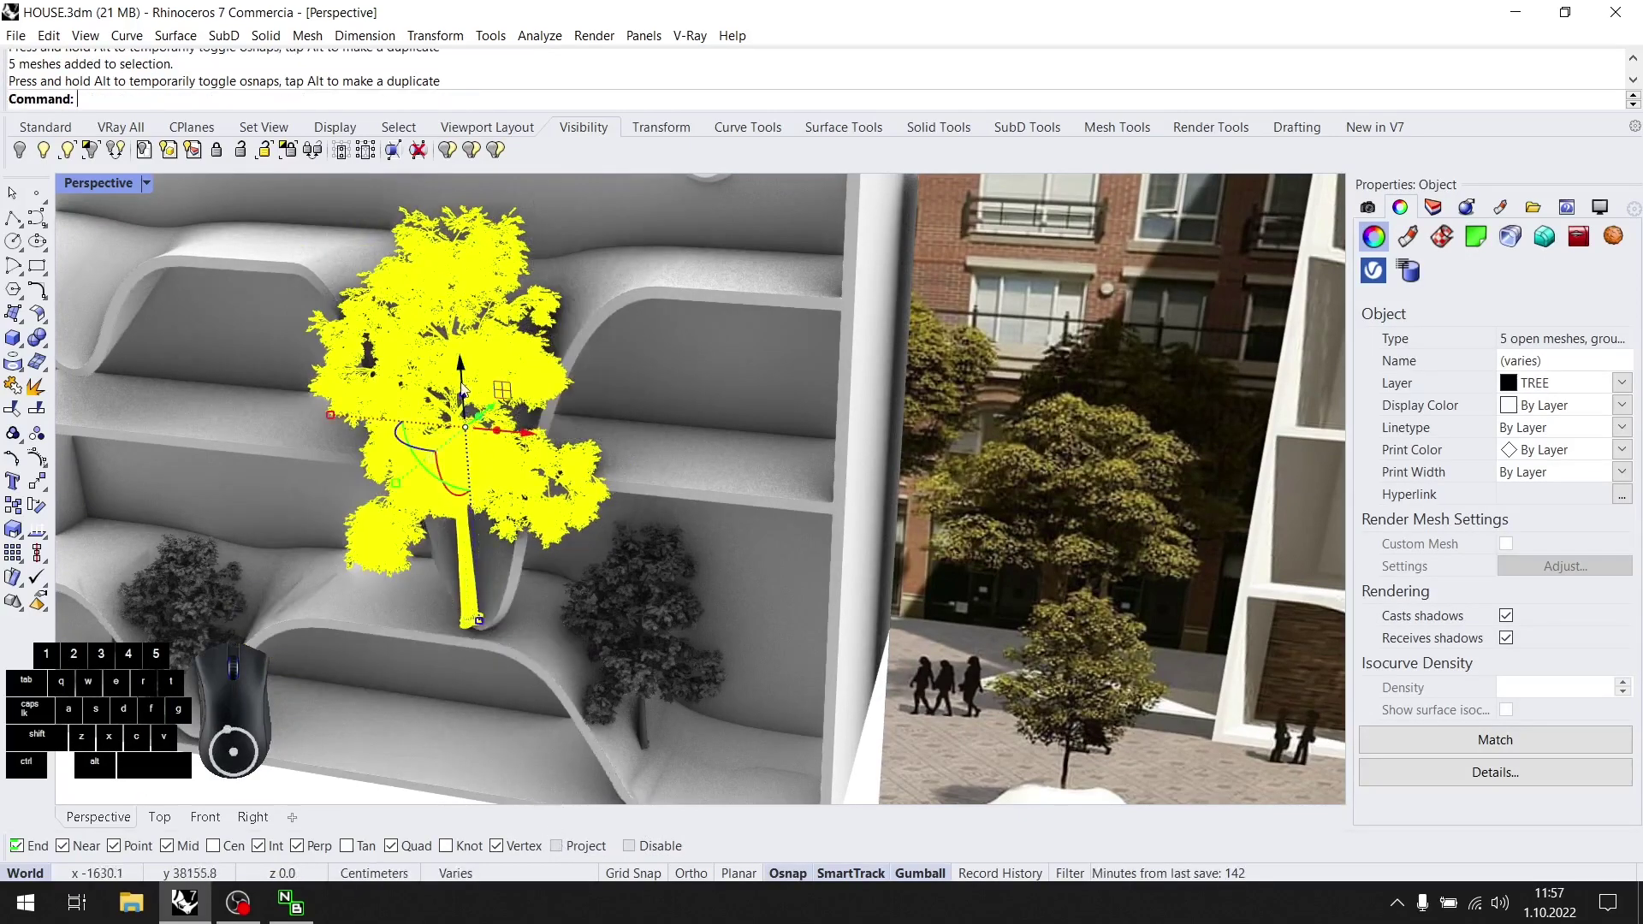
pyautogui.moveTo(645, 347); pyautogui.dragTo(543, 414, button='right')
pyautogui.moveTo(463, 299); pyautogui.dragTo(503, 358)
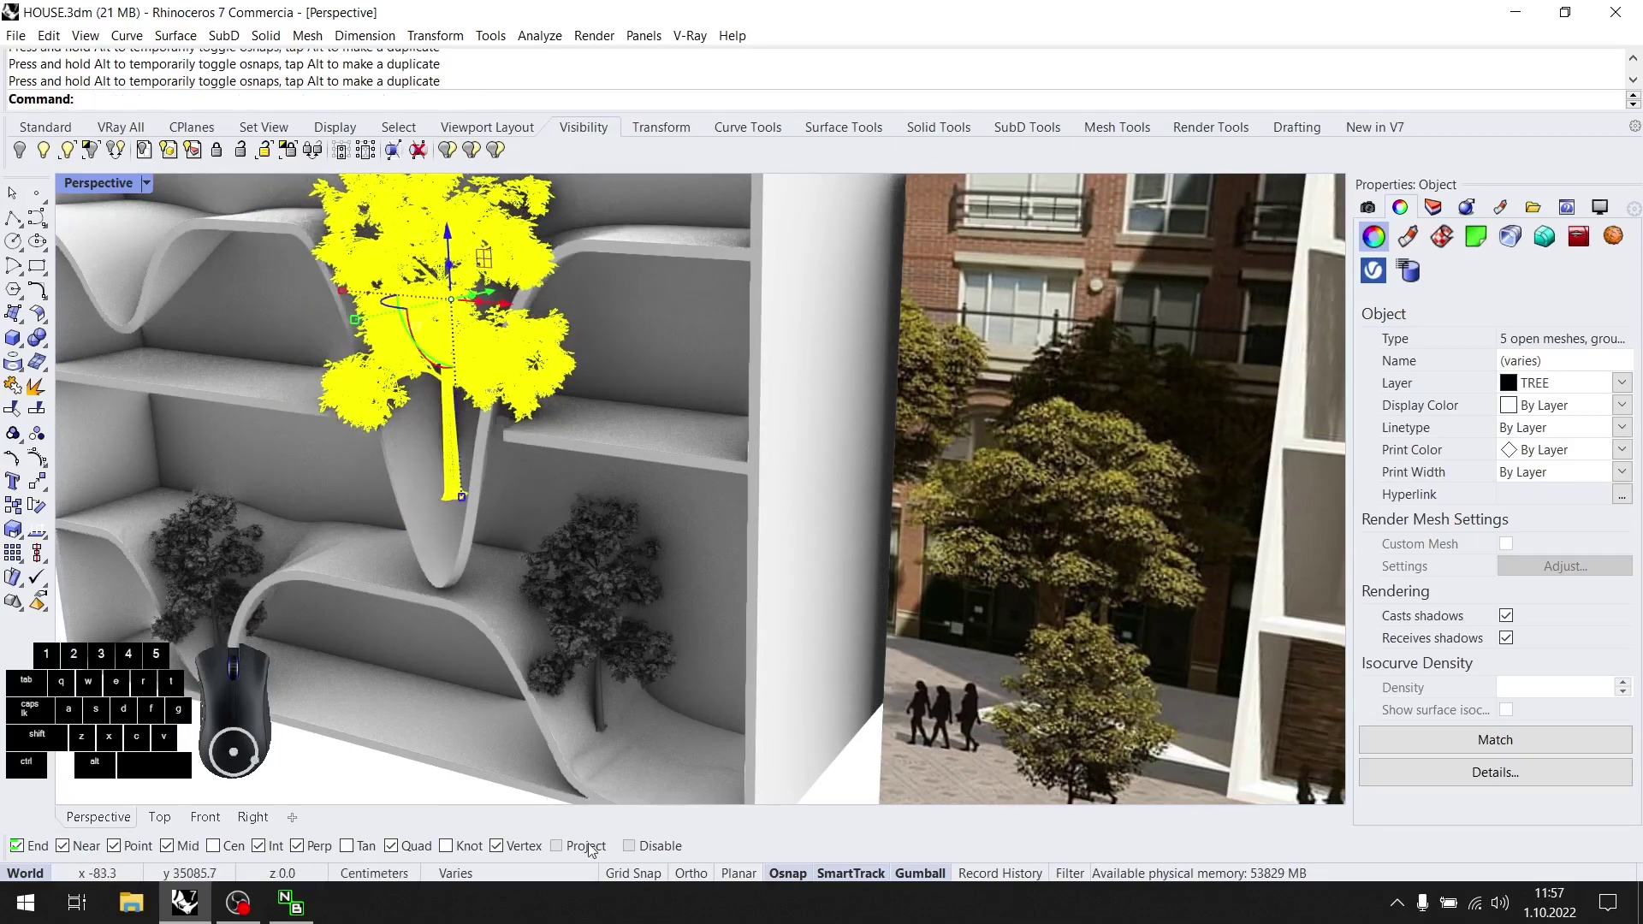
pyautogui.scroll(-5, 572, 480)
pyautogui.press('Escape')
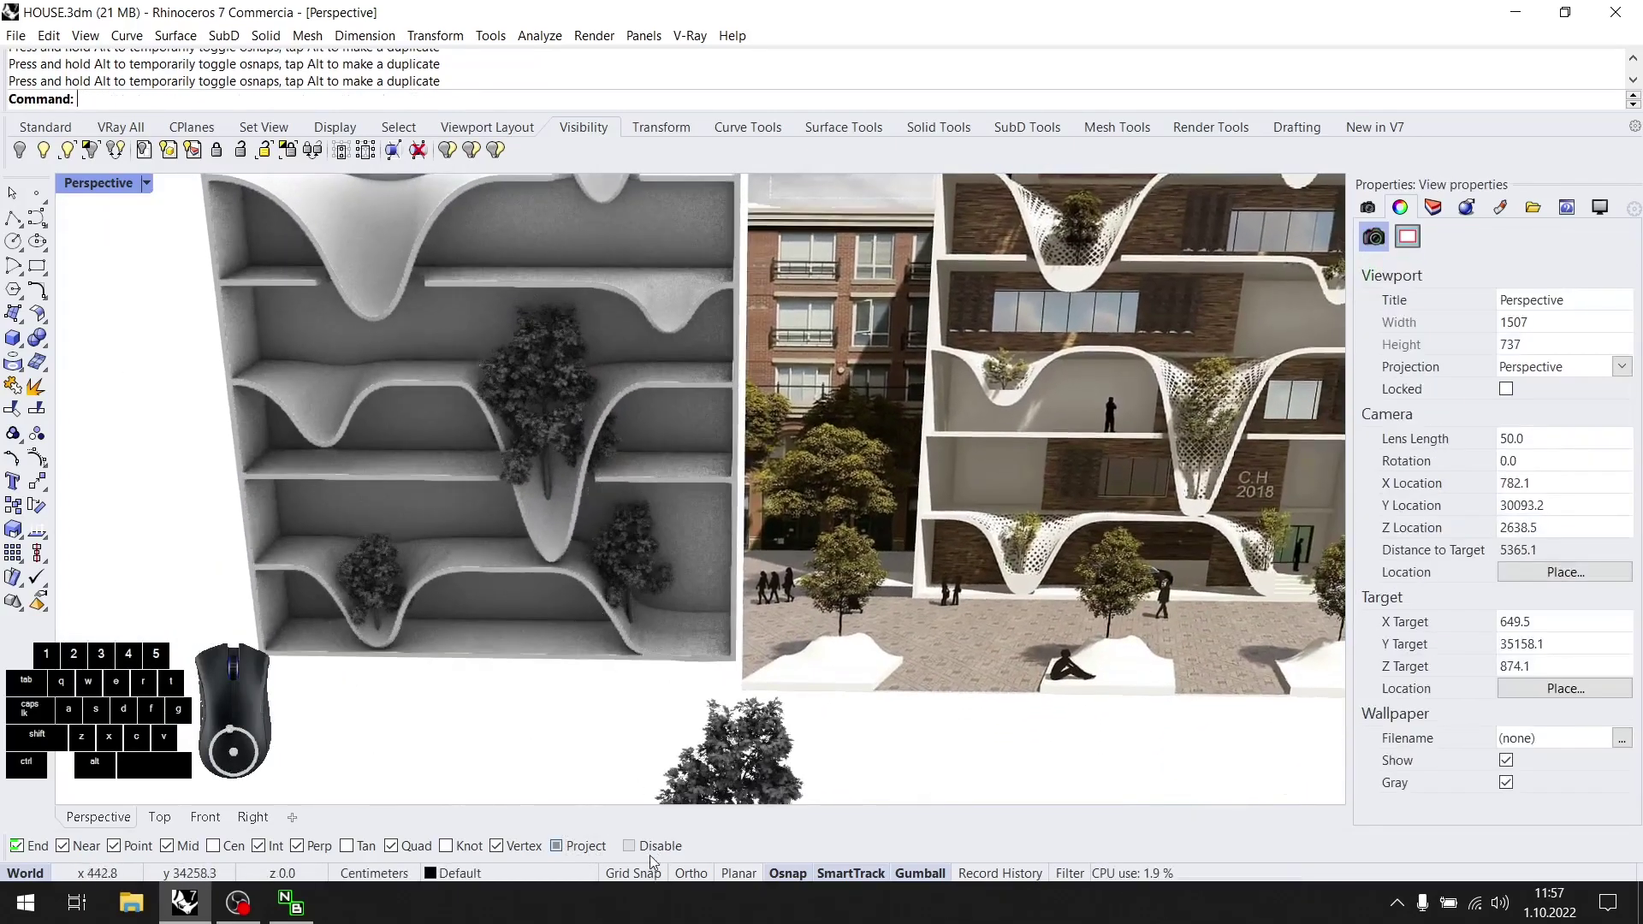
# Disable object snaps and adjust the large tree's position inside the deep dip.
pyautogui.click(647, 851)
pyautogui.click(541, 450)
pyautogui.scroll(3, 542, 450)
pyautogui.moveTo(583, 437); pyautogui.dragTo(542, 571)
pyautogui.moveTo(567, 368); pyautogui.dragTo(551, 383)
pyautogui.moveTo(625, 485)
pyautogui.mouseDown(button='right')
pyautogui.moveTo(648, 495)
pyautogui.moveTo(621, 503)
pyautogui.mouseUp(button='right')
pyautogui.press('Escape')
# Copy the lower-left planter tree up into the left dip of the curved floor above and adjust its position.
pyautogui.scroll(-6, 556, 464)
pyautogui.click(376, 539)
pyautogui.keyDown('alt'); pyautogui.moveTo(368, 486); pyautogui.dragTo(325, 397); pyautogui.keyUp('alt')
pyautogui.scroll(3, 462, 425)
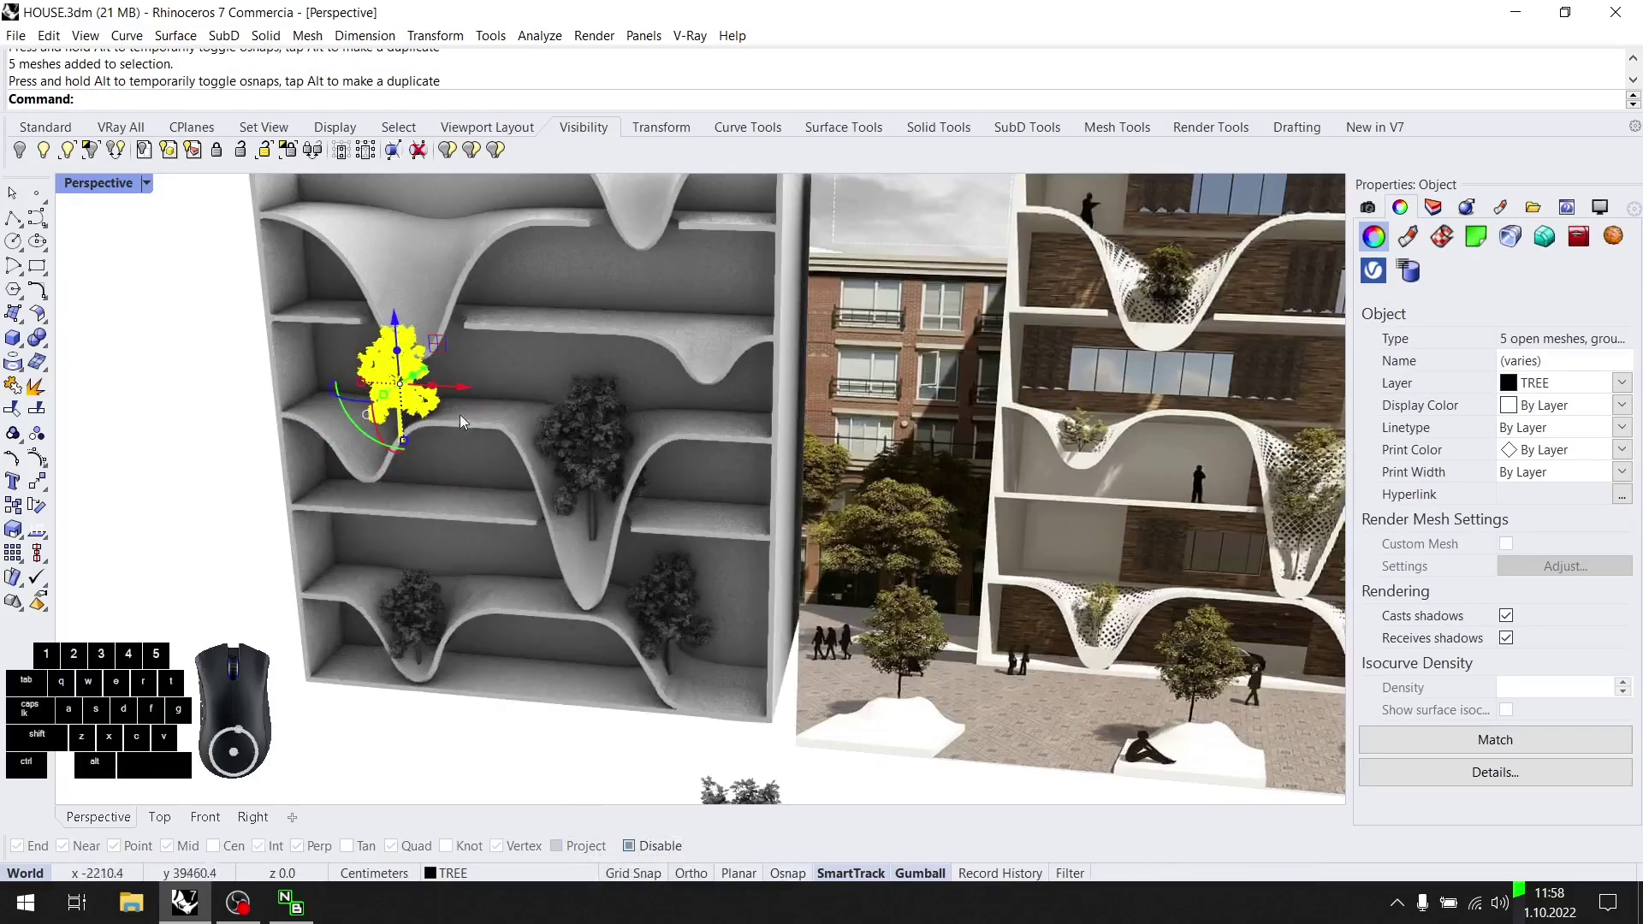
pyautogui.moveTo(368, 476); pyautogui.dragTo(365, 480)
pyautogui.scroll(5, 360, 355)
pyautogui.moveTo(363, 332); pyautogui.dragTo(367, 372)
pyautogui.click(541, 455)
pyautogui.scroll(-8, 590, 453)
# Duplicate the left-dip tree and place the copy in the right-hand dip of the next curved floor up.
pyautogui.moveTo(593, 454); pyautogui.dragTo(479, 506, button='right')
pyautogui.scroll(-4, 532, 439)
pyautogui.scroll(4, 526, 496)
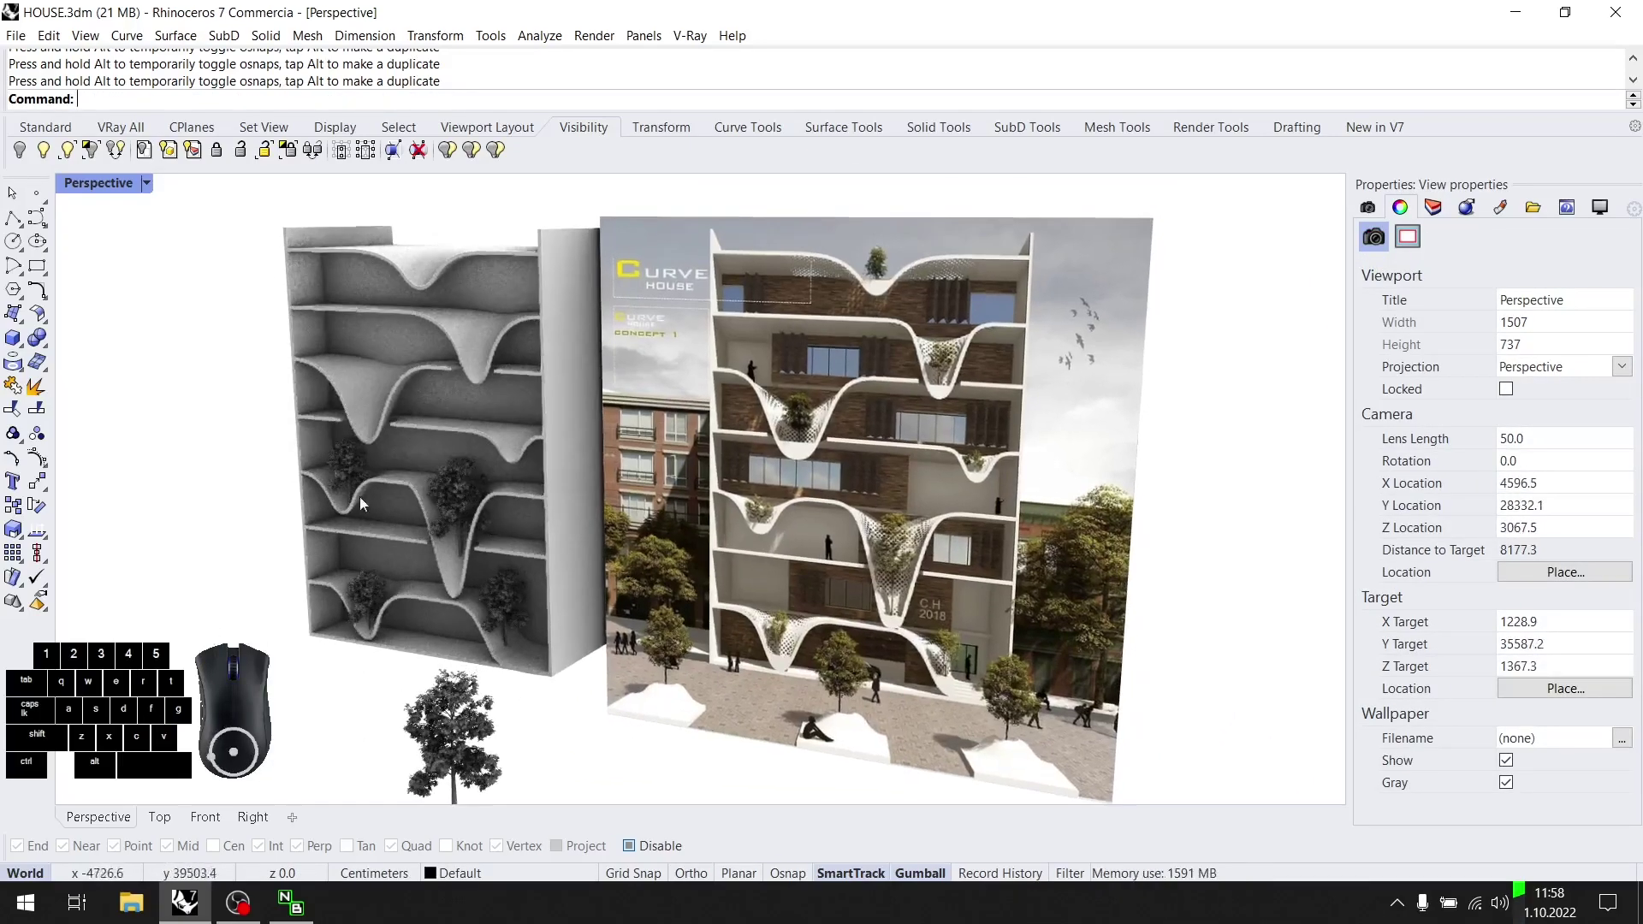
pyautogui.click(346, 473)
pyautogui.moveTo(352, 411); pyautogui.dragTo(433, 434)
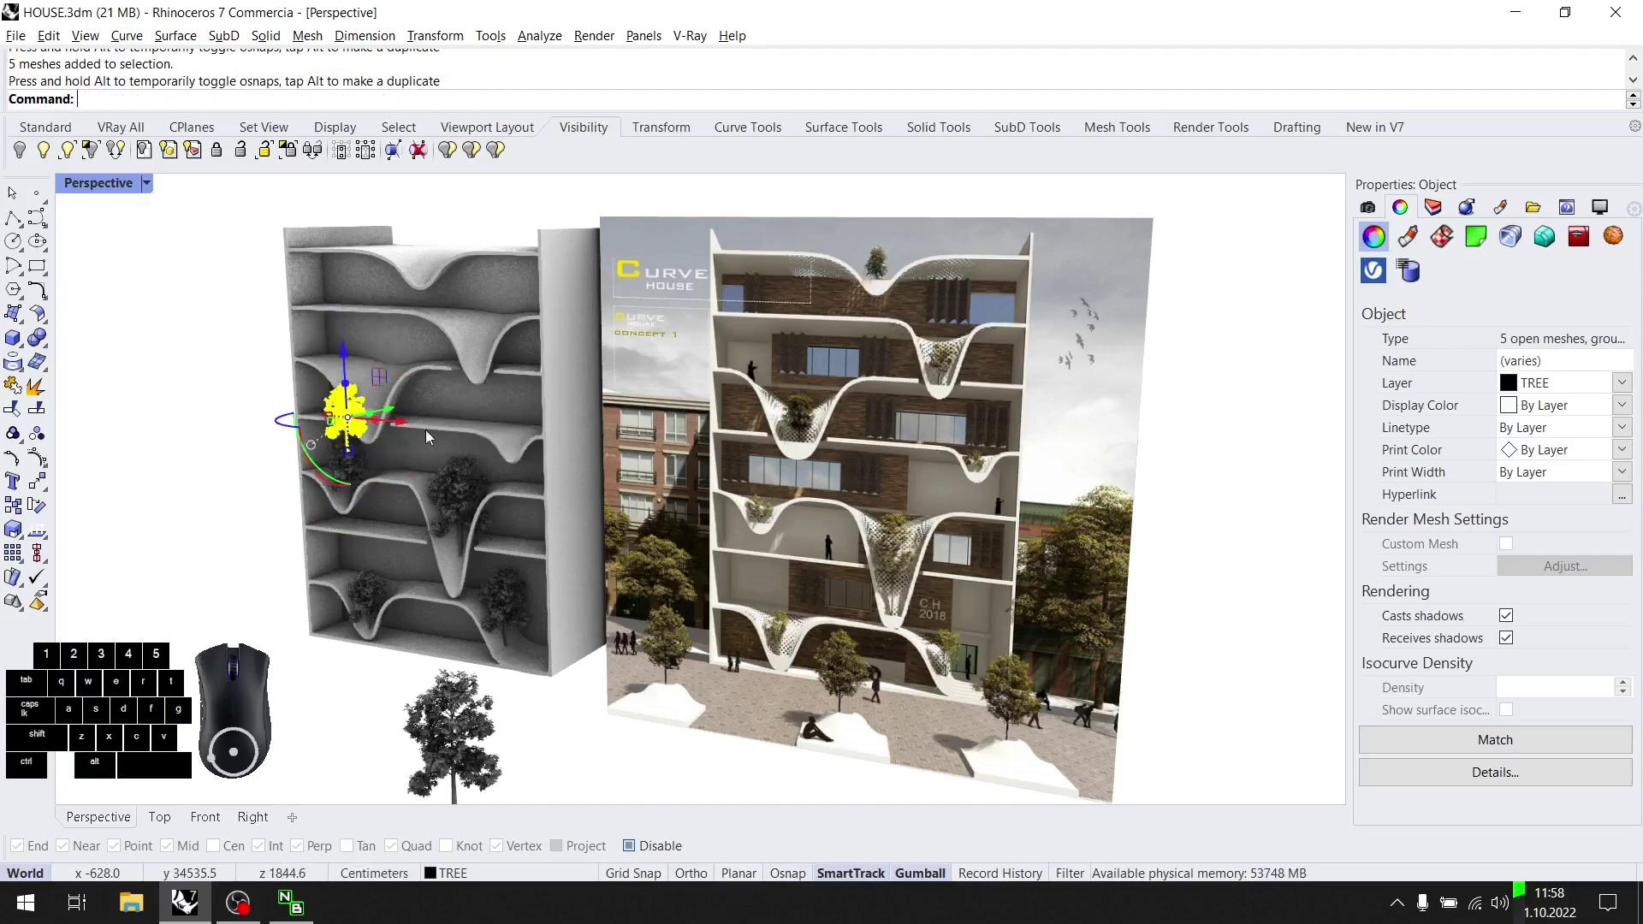
pyautogui.scroll(6, 508, 466)
pyautogui.click(522, 461)
pyautogui.click(524, 428)
pyautogui.moveTo(526, 330); pyautogui.dragTo(608, 332)
pyautogui.press('Escape')
pyautogui.scroll(-10, 613, 335)
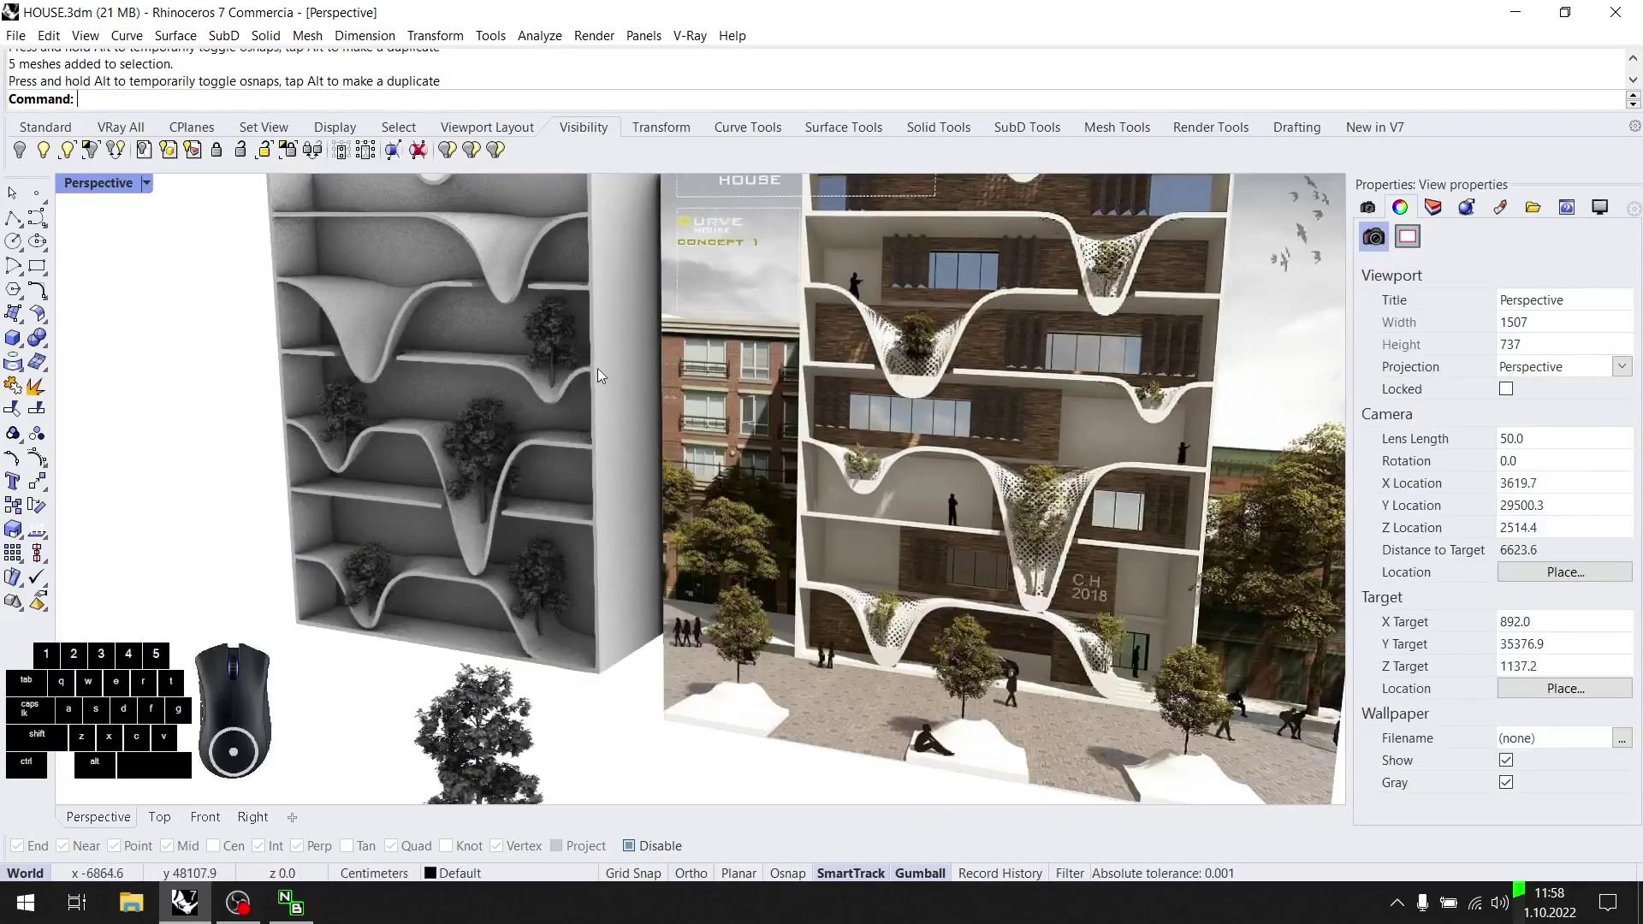
# Copy that tree across into the deep left dip one curved floor higher, enlarge the copy uniformly and shift it into place.
pyautogui.scroll(5, 514, 441)
pyautogui.click(530, 457)
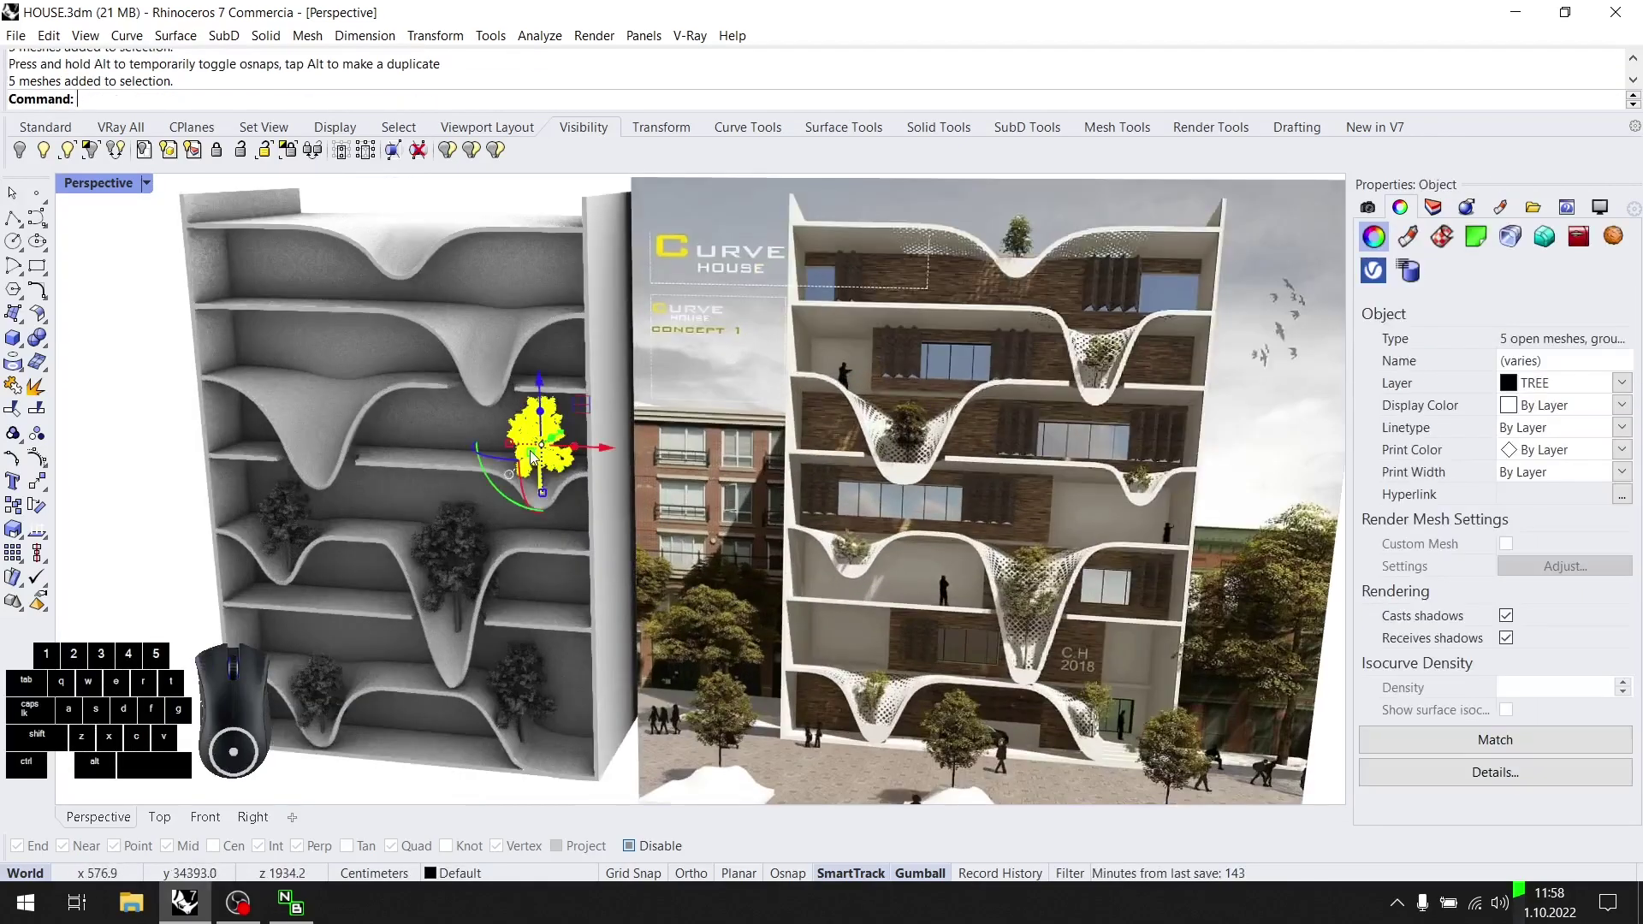
pyautogui.moveTo(604, 455); pyautogui.dragTo(316, 502)
pyautogui.click(630, 846)
pyautogui.scroll(5, 315, 351)
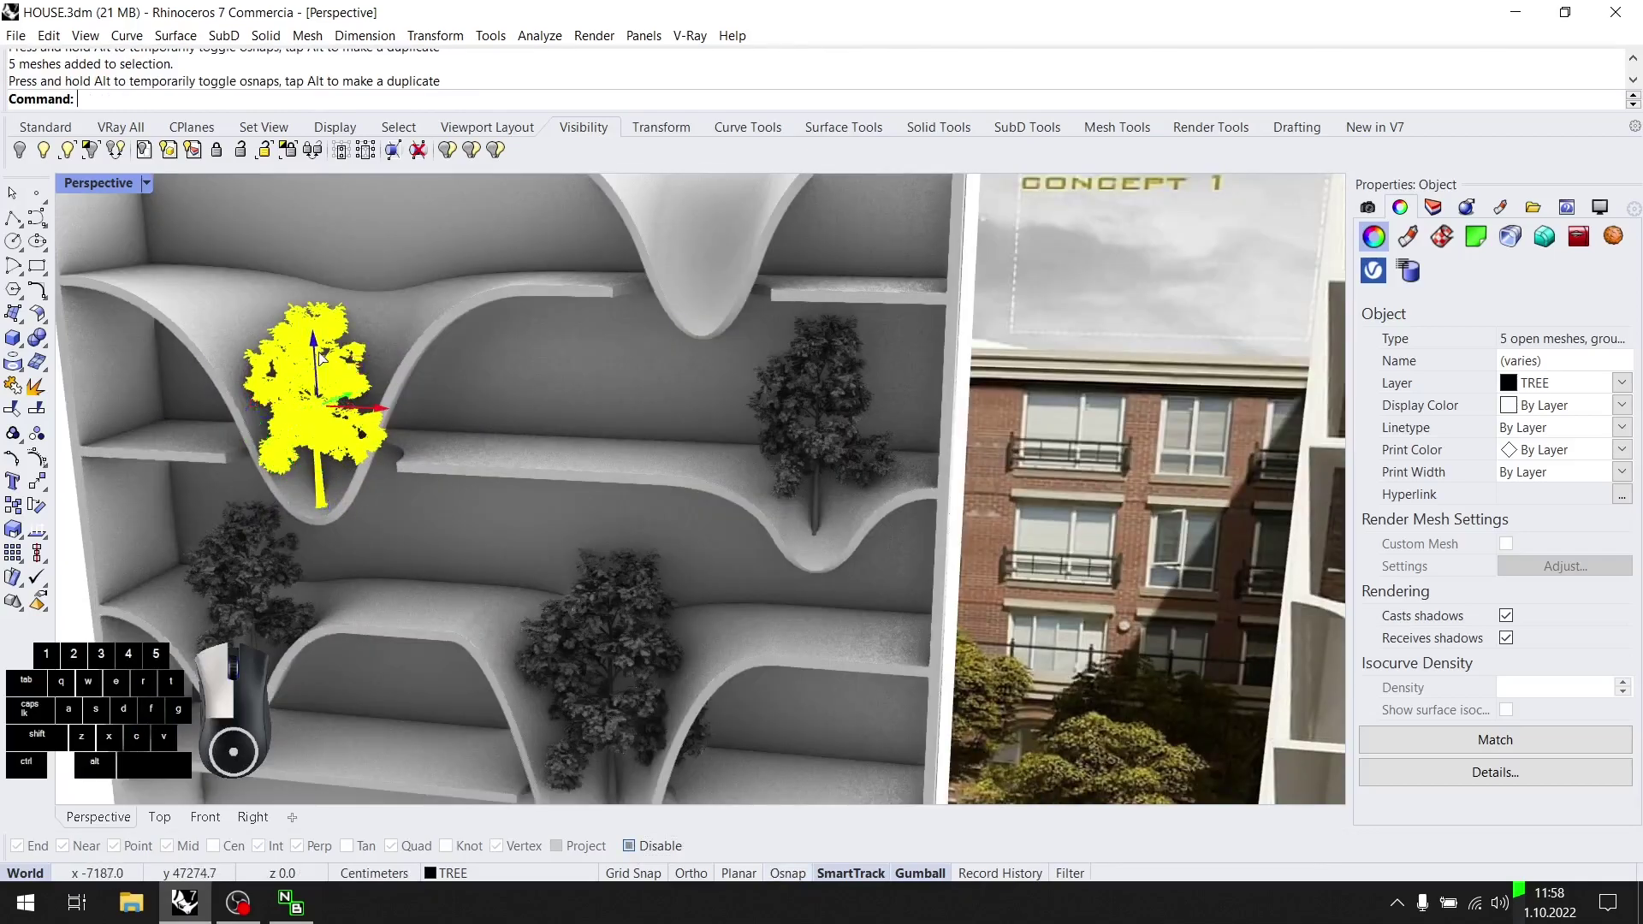
pyautogui.moveTo(535, 382); pyautogui.dragTo(535, 381)
pyautogui.keyDown('shift'); pyautogui.moveTo(248, 388); pyautogui.dragTo(232, 389); pyautogui.keyUp('shift')
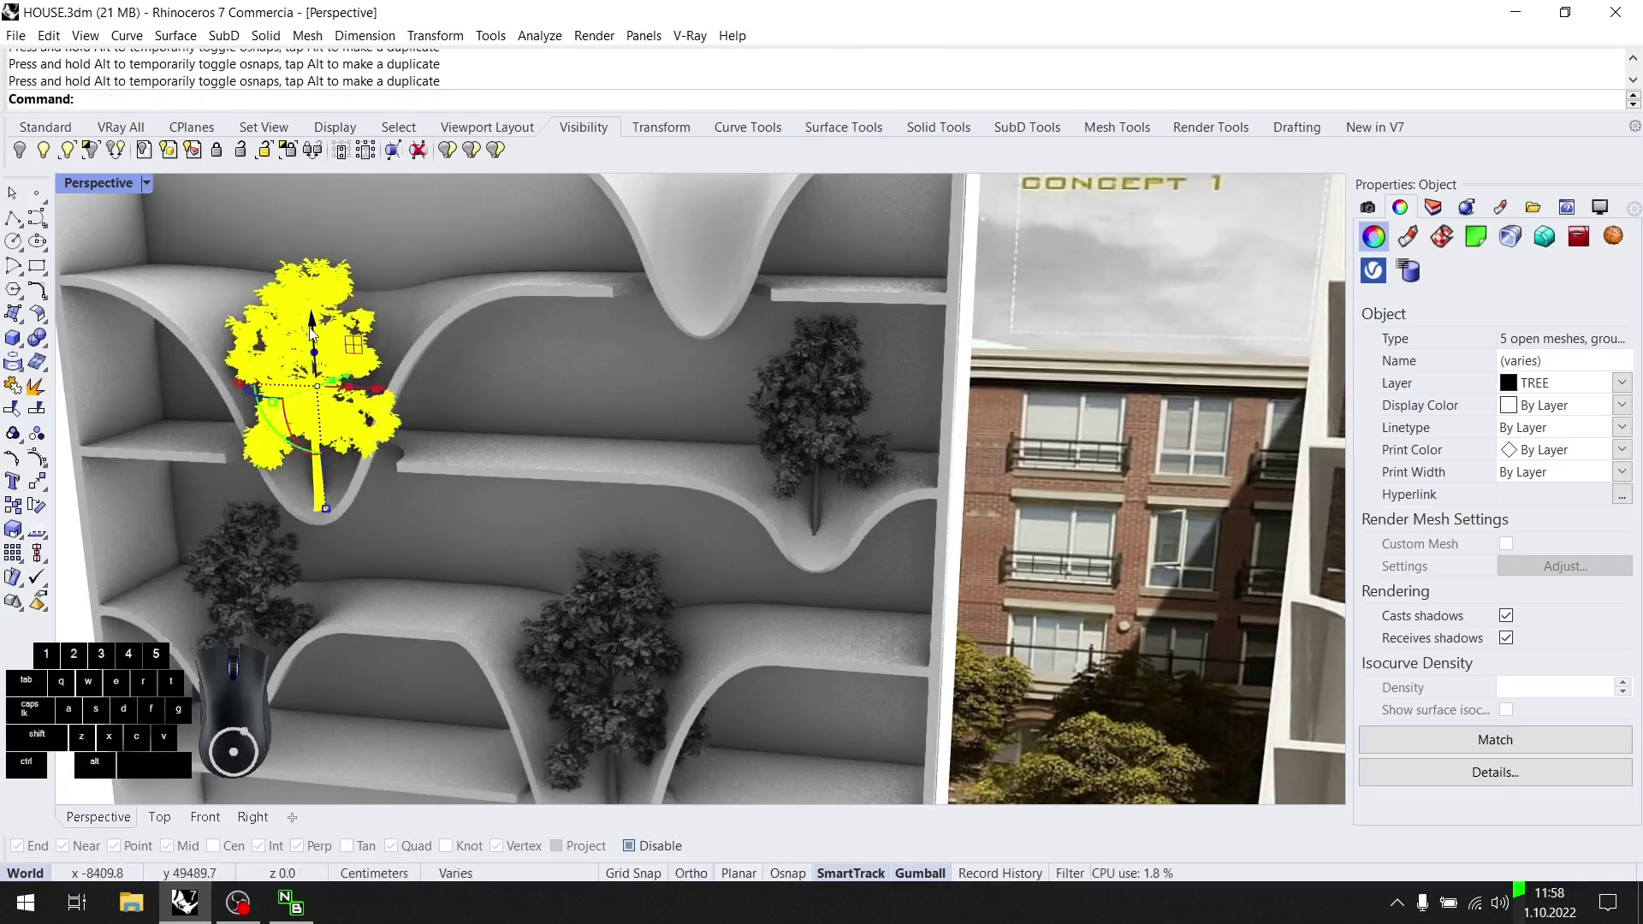
pyautogui.moveTo(313, 332); pyautogui.dragTo(568, 363)
pyautogui.click(567, 363)
# Select all the building's walls and floors in the Top view and assign them a new Plastic material.
pyautogui.scroll(-8, 564, 361)
pyautogui.moveTo(610, 402); pyautogui.dragTo(541, 417, button='right')
pyautogui.keyDown('shift'); pyautogui.moveTo(465, 459); pyautogui.dragTo(595, 565, button='right'); pyautogui.keyUp('shift')
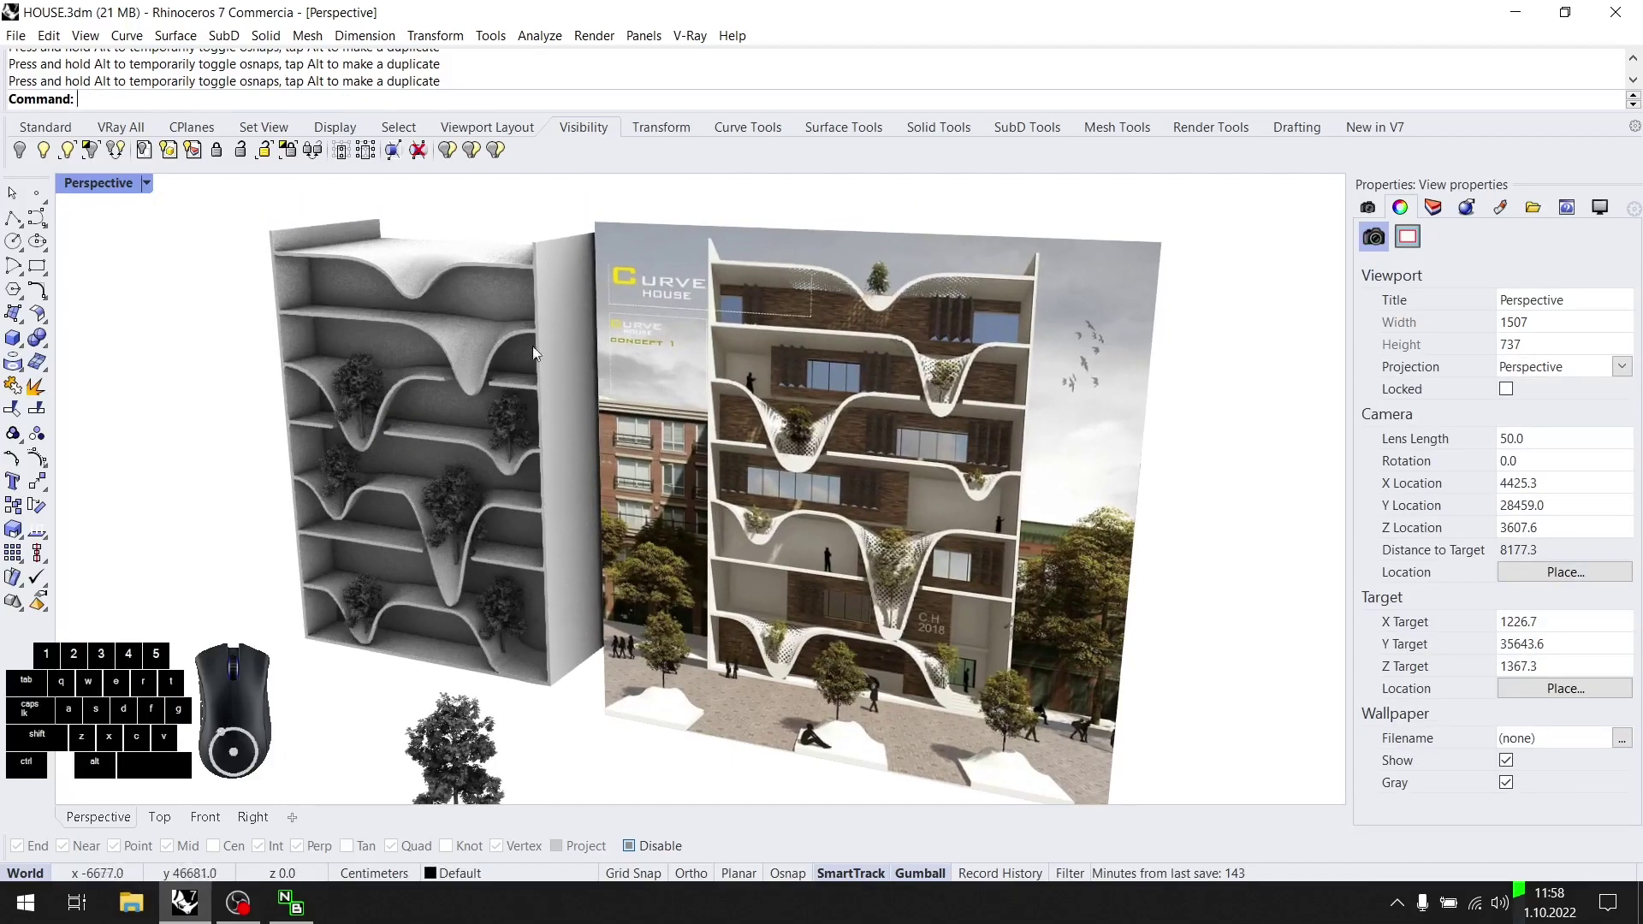
pyautogui.click(178, 822)
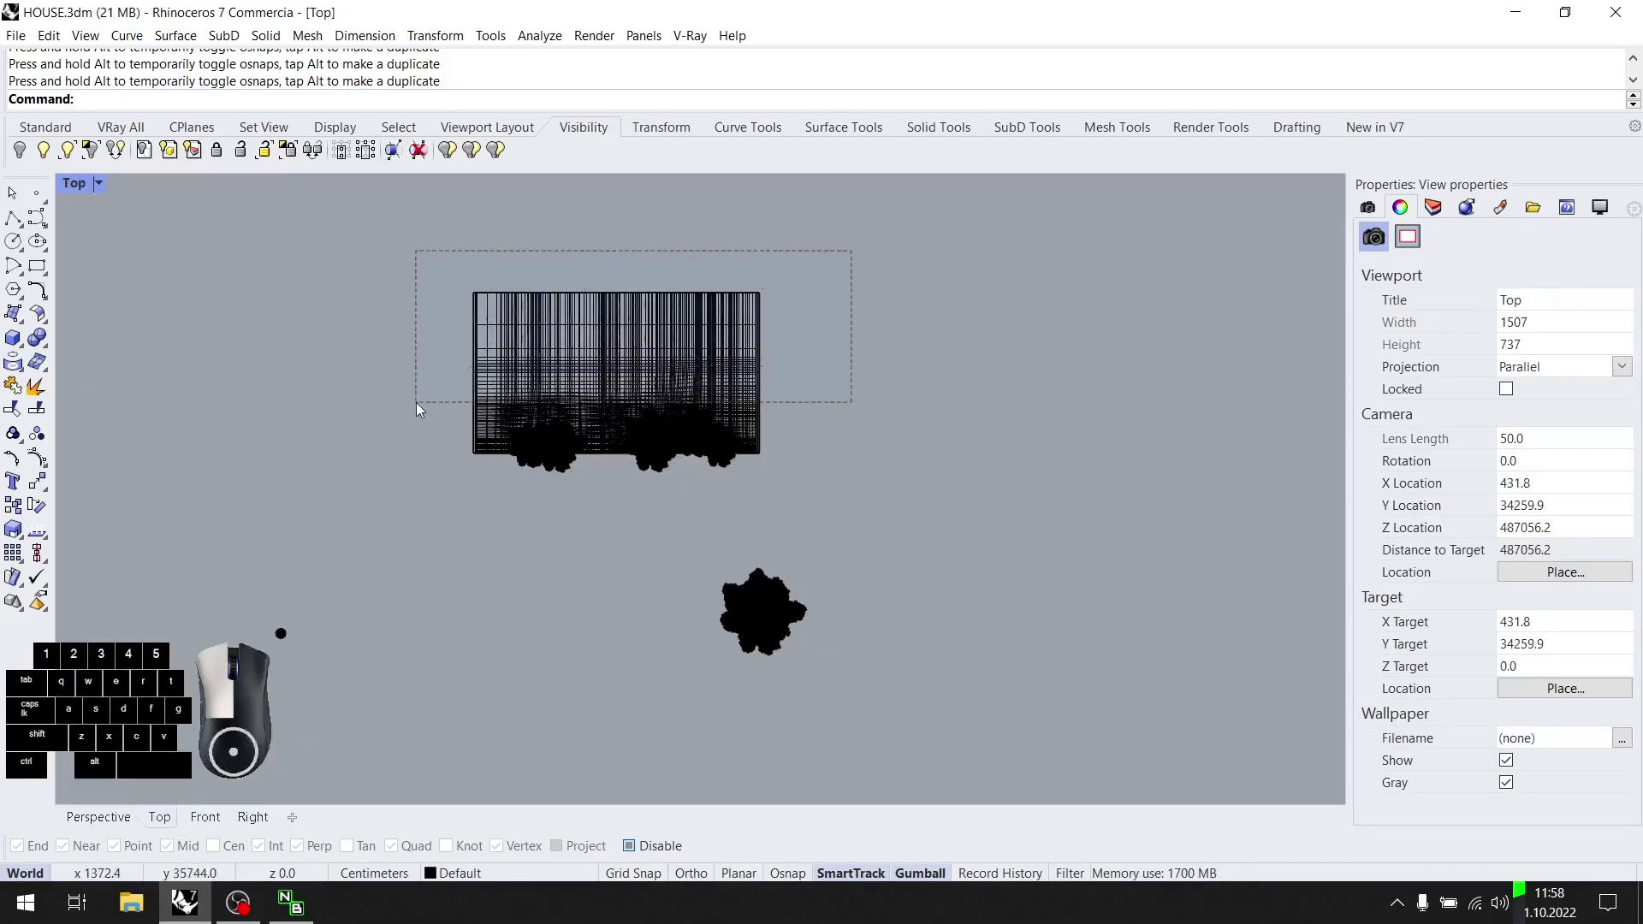
pyautogui.moveTo(415, 402); pyautogui.dragTo(415, 404)
pyautogui.click(99, 817)
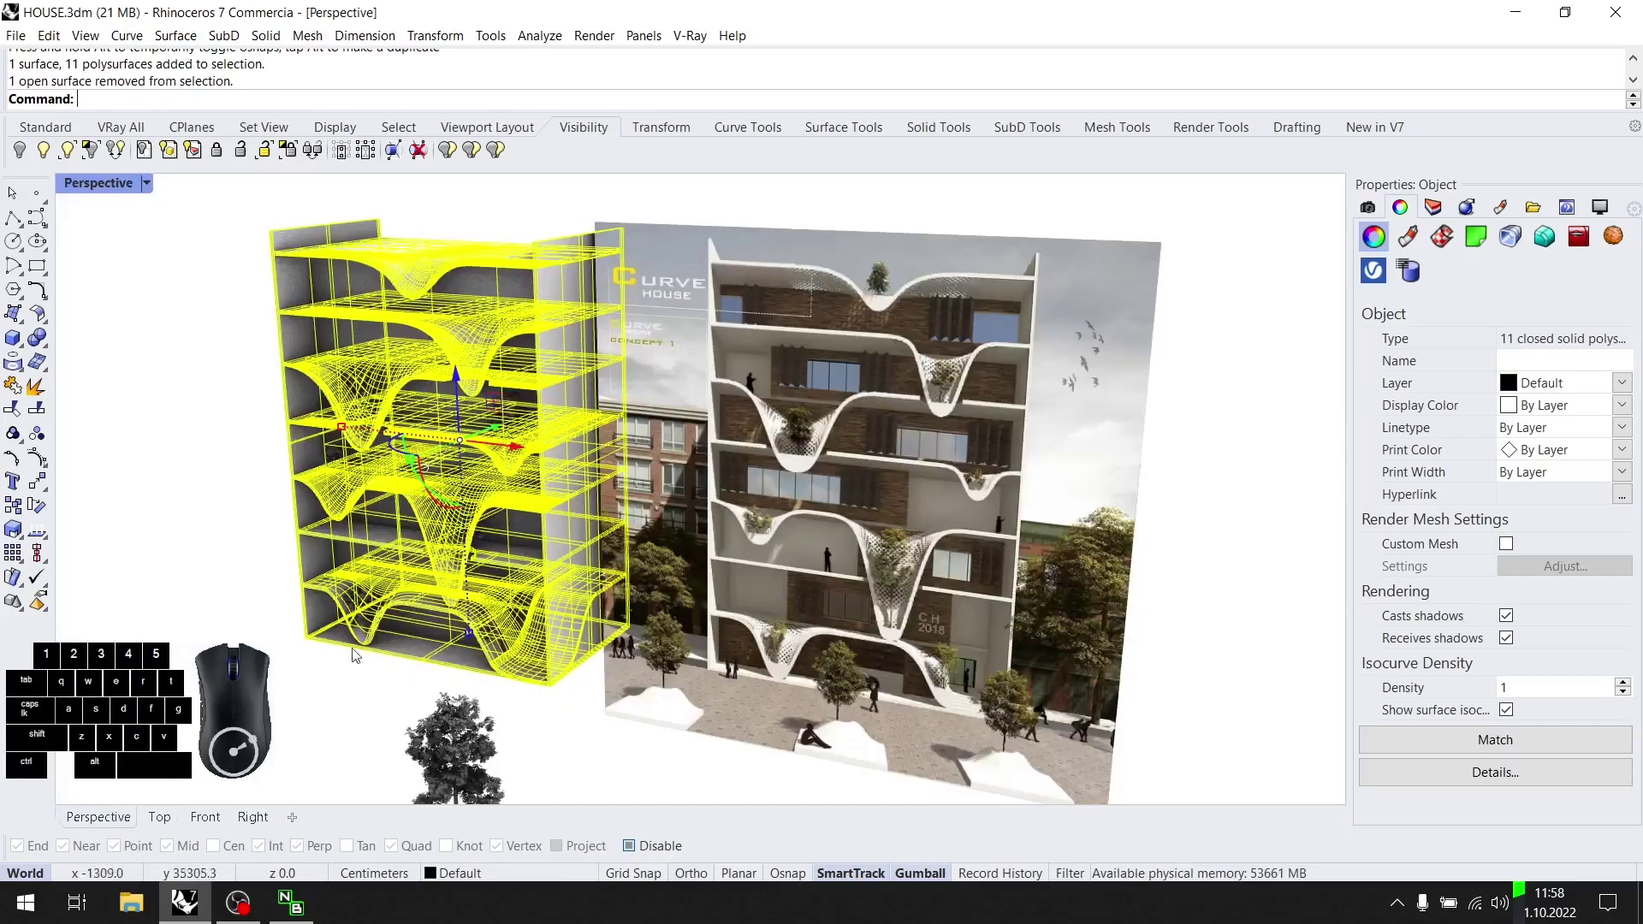
pyautogui.click(1408, 237)
pyautogui.click(1500, 207)
pyautogui.scroll(-1, 1580, 369)
pyautogui.scroll(1, 1590, 429)
pyautogui.scroll(-1, 1590, 430)
pyautogui.click(1585, 392)
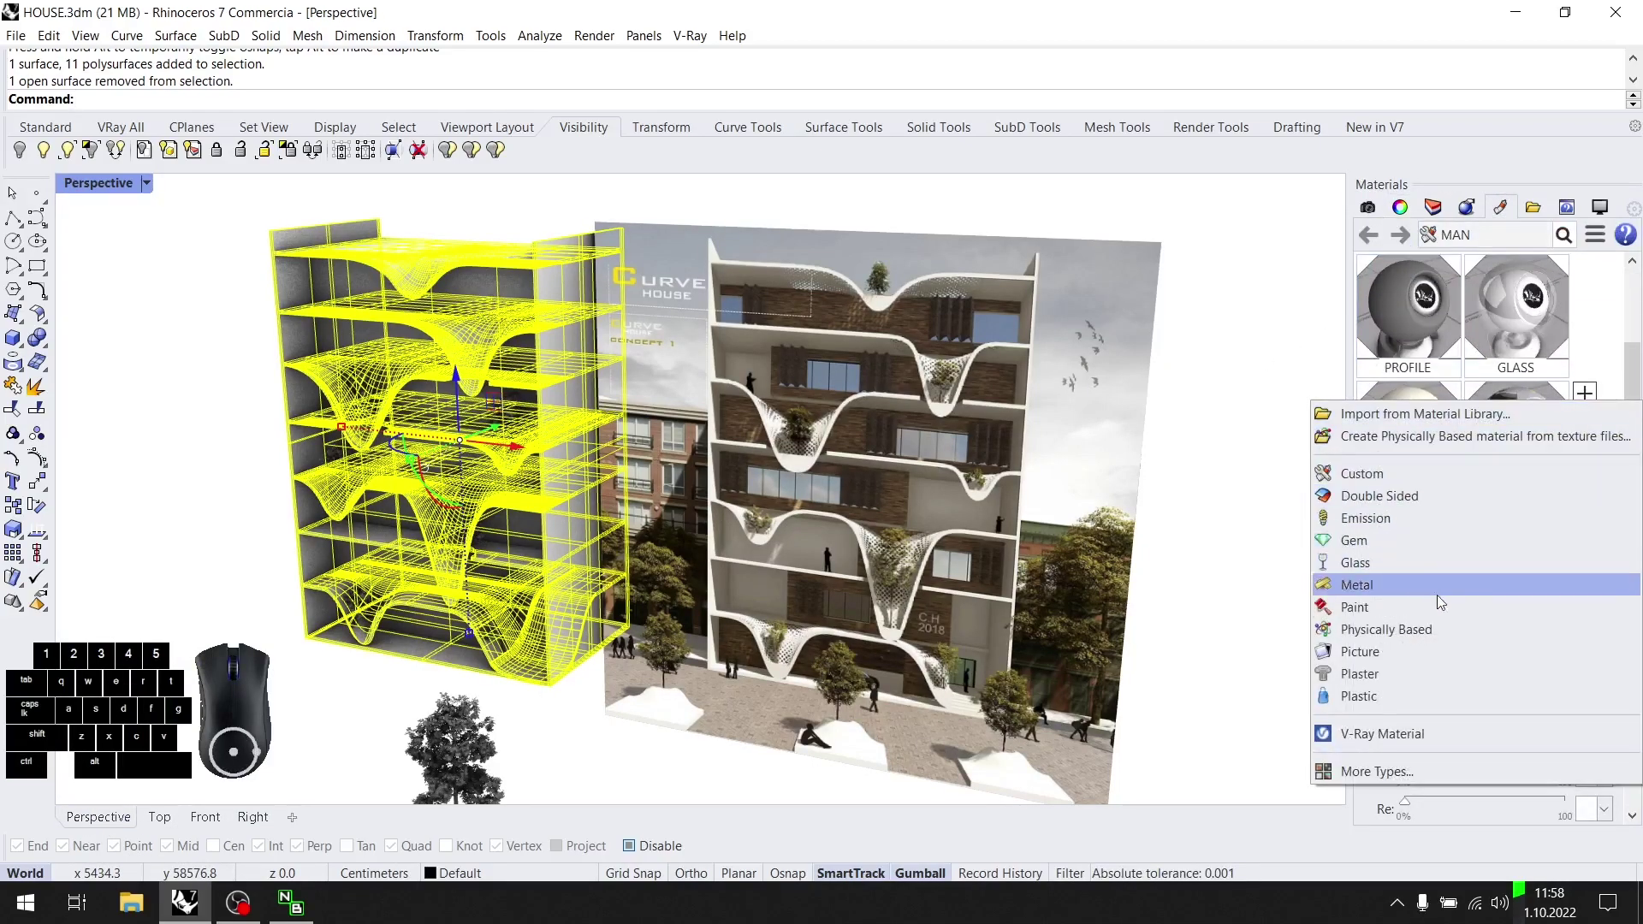
pyautogui.click(1404, 699)
pyautogui.rightClick(1409, 414)
pyautogui.click(1393, 17)
pyautogui.click(454, 226)
# Inspect the building model and its planter trees from several angles against the reference facade.
pyautogui.moveTo(531, 359); pyautogui.dragTo(741, 400, button='right')
pyautogui.scroll(4, 651, 343)
pyautogui.scroll(5, 719, 428)
pyautogui.moveTo(672, 496)
pyautogui.mouseDown(button='right')
pyautogui.moveTo(695, 577)
pyautogui.moveTo(676, 505)
pyautogui.mouseUp(button='right')
pyautogui.scroll(-9, 667, 488)
pyautogui.scroll(6, 608, 428)
pyautogui.scroll(-2, 607, 429)
pyautogui.moveTo(608, 429); pyautogui.dragTo(603, 495, button='right')
pyautogui.scroll(-6, 627, 387)
pyautogui.scroll(6, 522, 471)
pyautogui.scroll(-3, 503, 466)
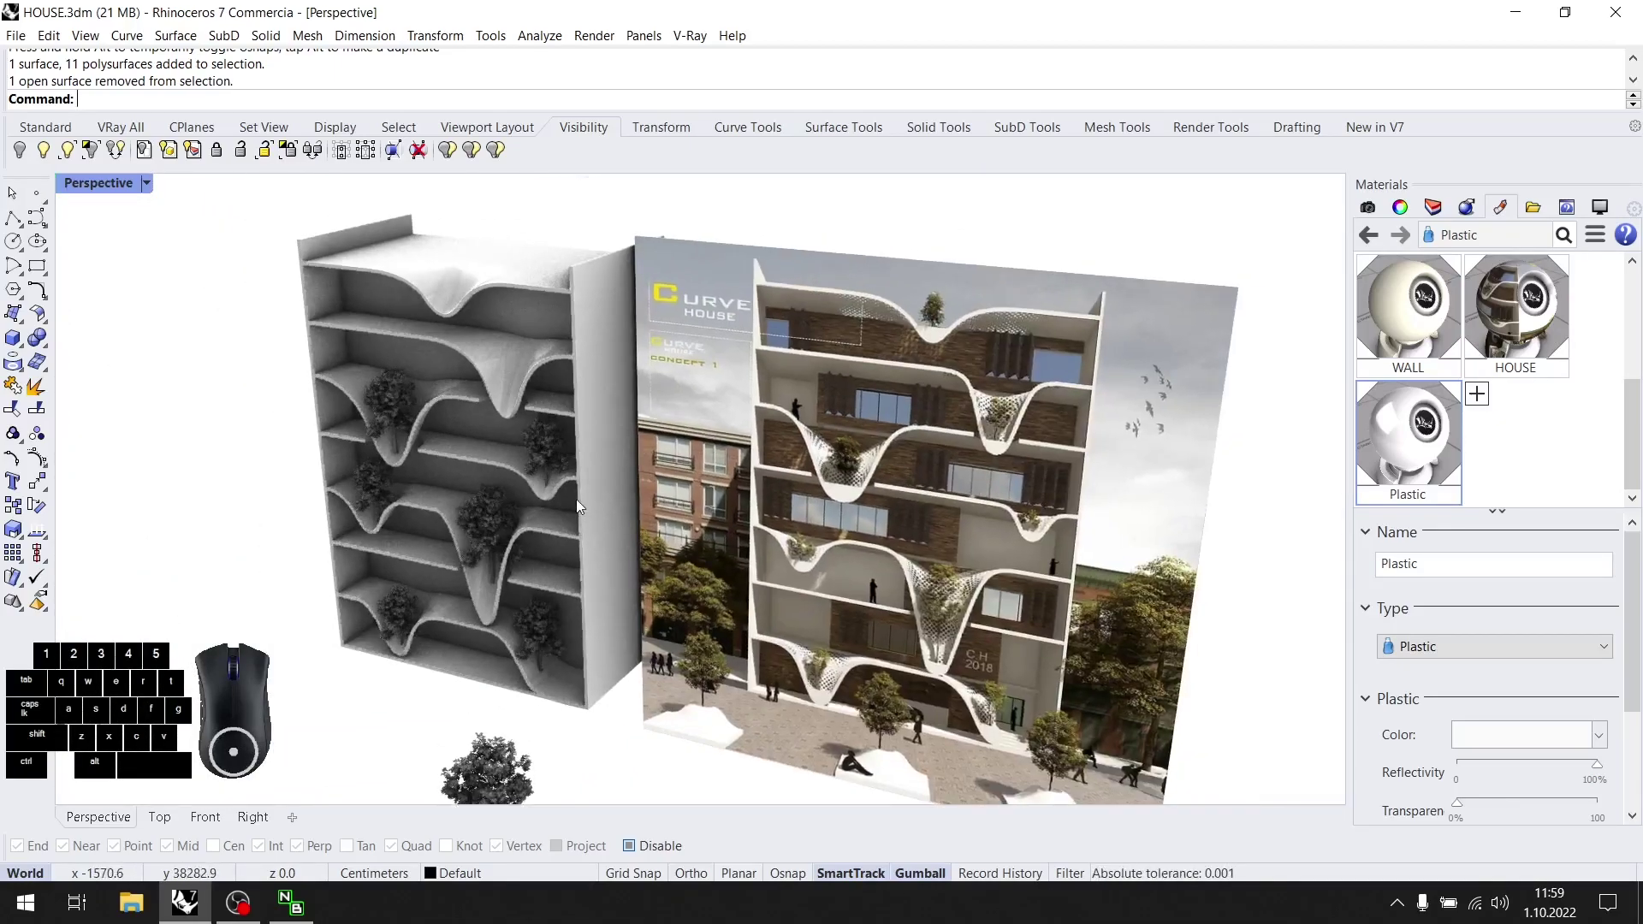
# Place a tree copy in the right dip of the second-highest curved floor, and duplicate it up to the roof's dip.
pyautogui.scroll(2, 638, 532)
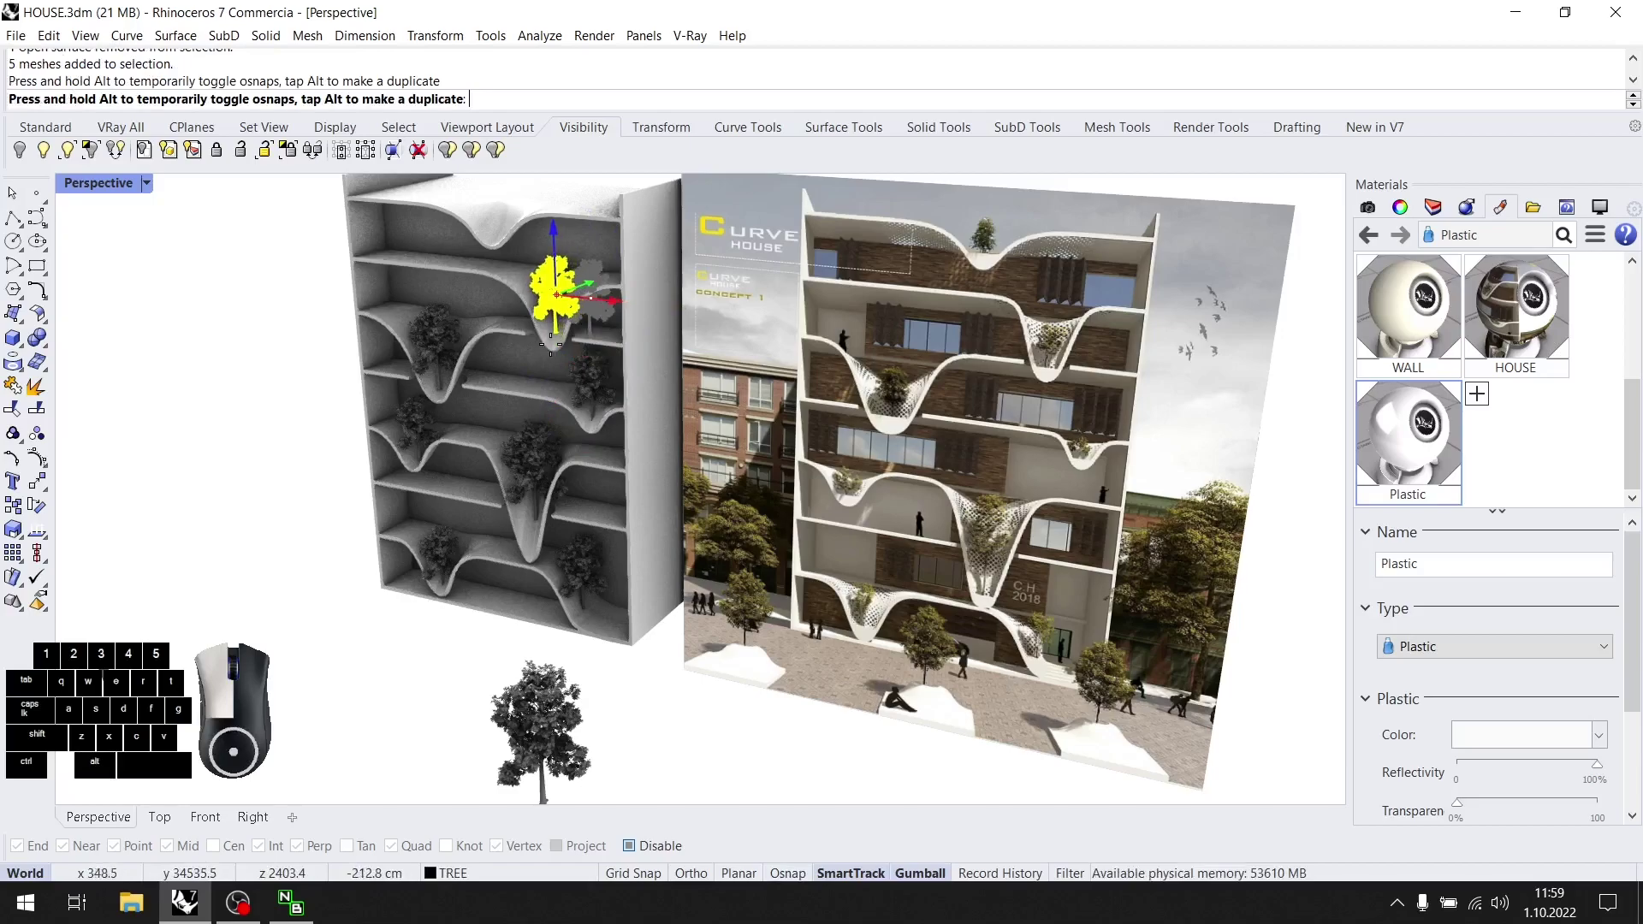
pyautogui.scroll(-2, 673, 420)
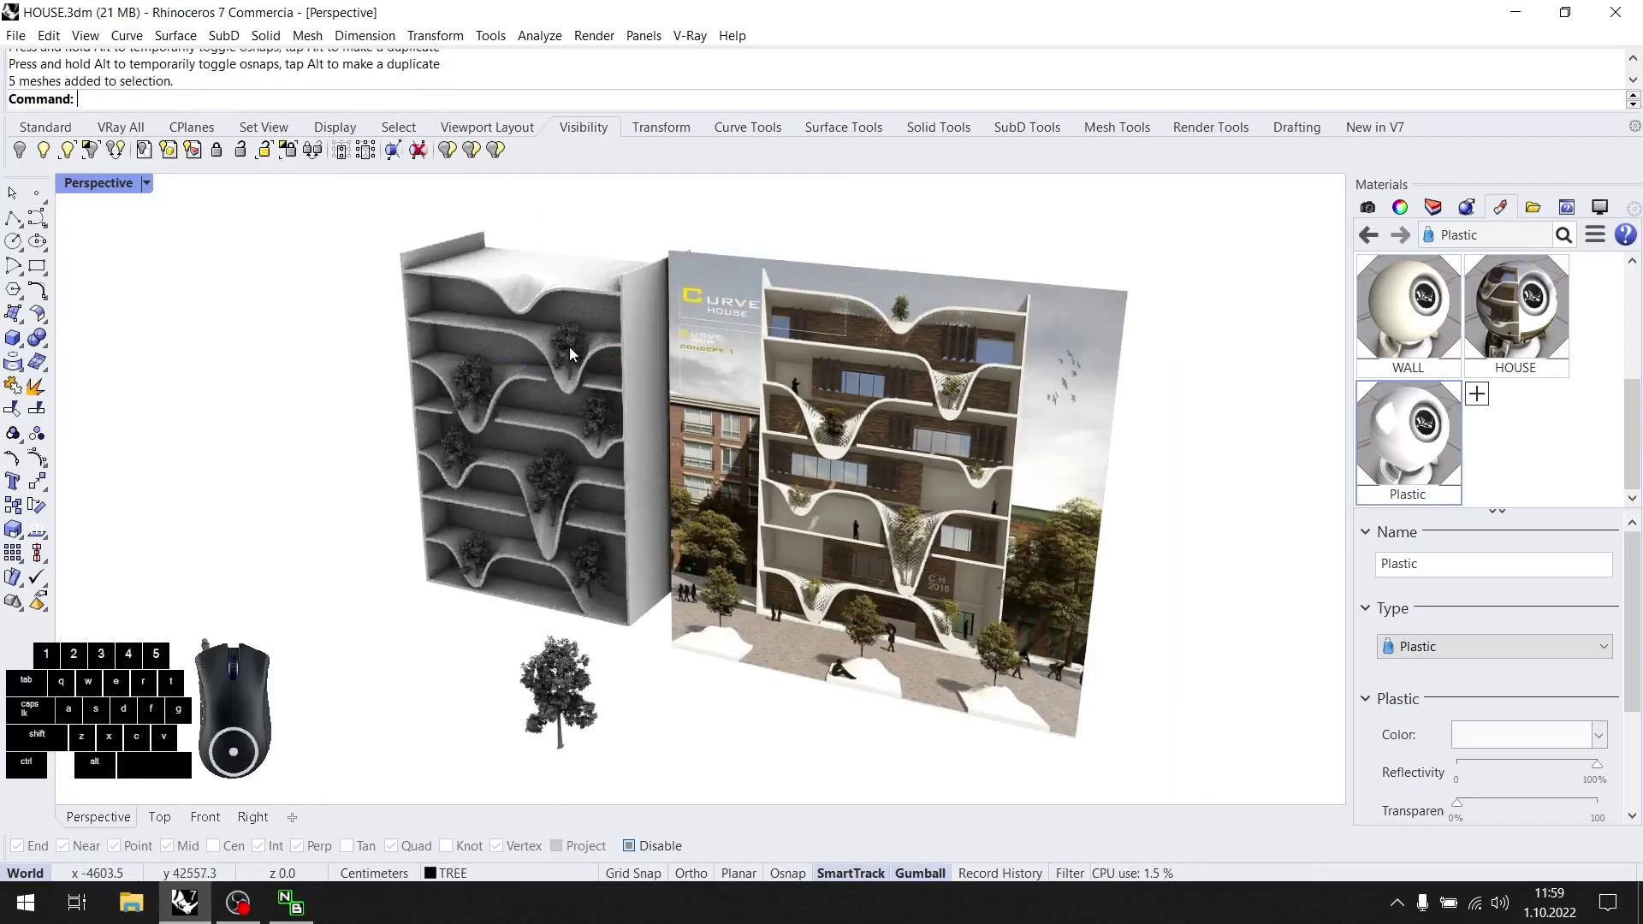
pyautogui.scroll(3, 570, 348)
pyautogui.click(570, 348)
pyautogui.keyDown('alt'); pyautogui.moveTo(568, 288); pyautogui.dragTo(472, 192); pyautogui.keyUp('alt')
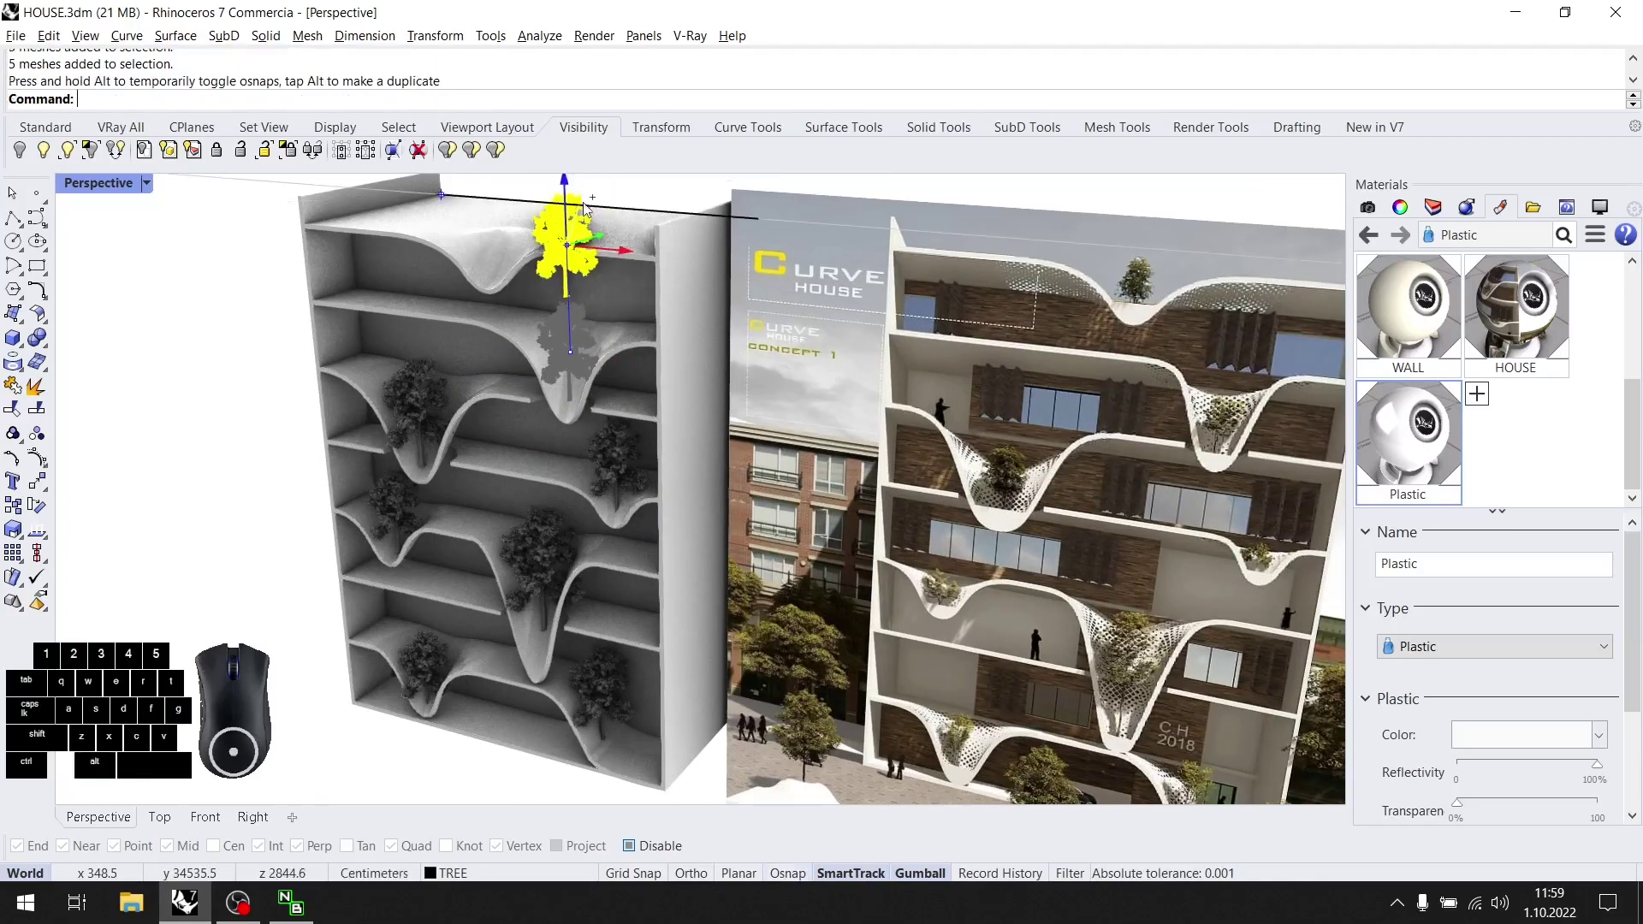
pyautogui.keyDown('shift'); pyautogui.moveTo(584, 208); pyautogui.dragTo(643, 248, button='right'); pyautogui.keyUp('shift')
pyautogui.moveTo(682, 289); pyautogui.dragTo(540, 356)
pyautogui.moveTo(547, 358); pyautogui.dragTo(618, 370, button='right')
pyautogui.press('Escape')
# Fine-tune the roof tree's position so it stands in the roof's curved dip.
pyautogui.scroll(5, 593, 329)
pyautogui.scroll(-7, 593, 329)
pyautogui.scroll(2, 591, 272)
pyautogui.click(589, 271)
pyautogui.scroll(5, 589, 274)
pyautogui.moveTo(631, 268); pyautogui.dragTo(761, 342)
pyautogui.press('Escape')
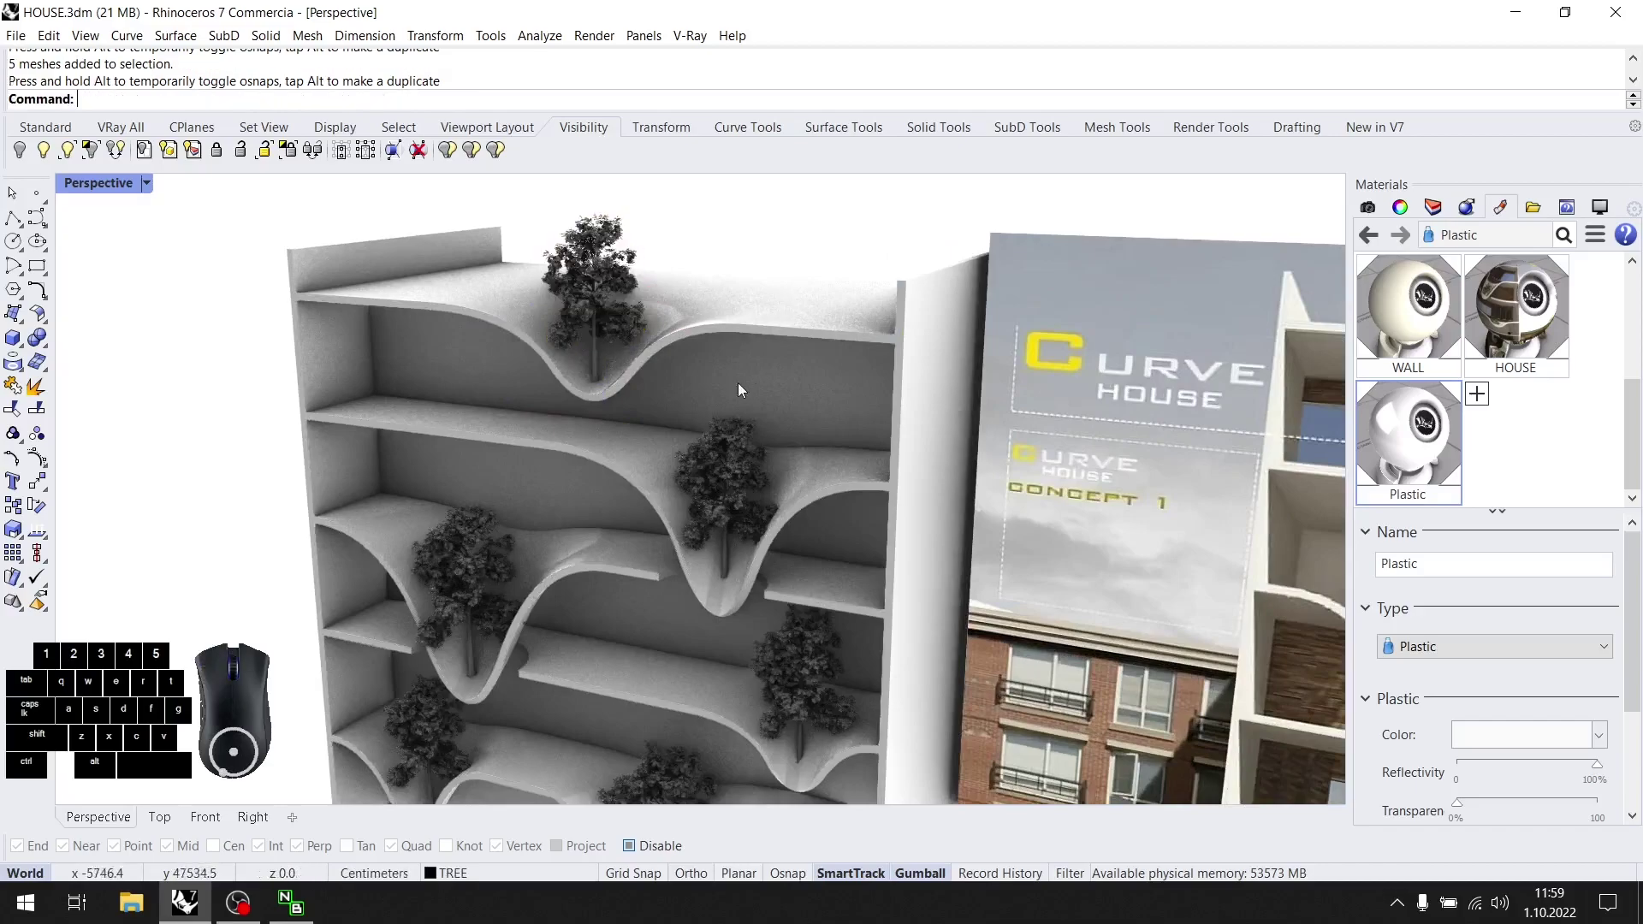
pyautogui.scroll(-9, 743, 377)
pyautogui.moveTo(644, 410); pyautogui.dragTo(578, 377, button='right')
pyautogui.scroll(5, 560, 393)
pyautogui.scroll(-3, 578, 376)
pyautogui.keyDown('shift'); pyautogui.moveTo(743, 426); pyautogui.dragTo(679, 482, button='right'); pyautogui.keyUp('shift')
pyautogui.scroll(-3, 668, 461)
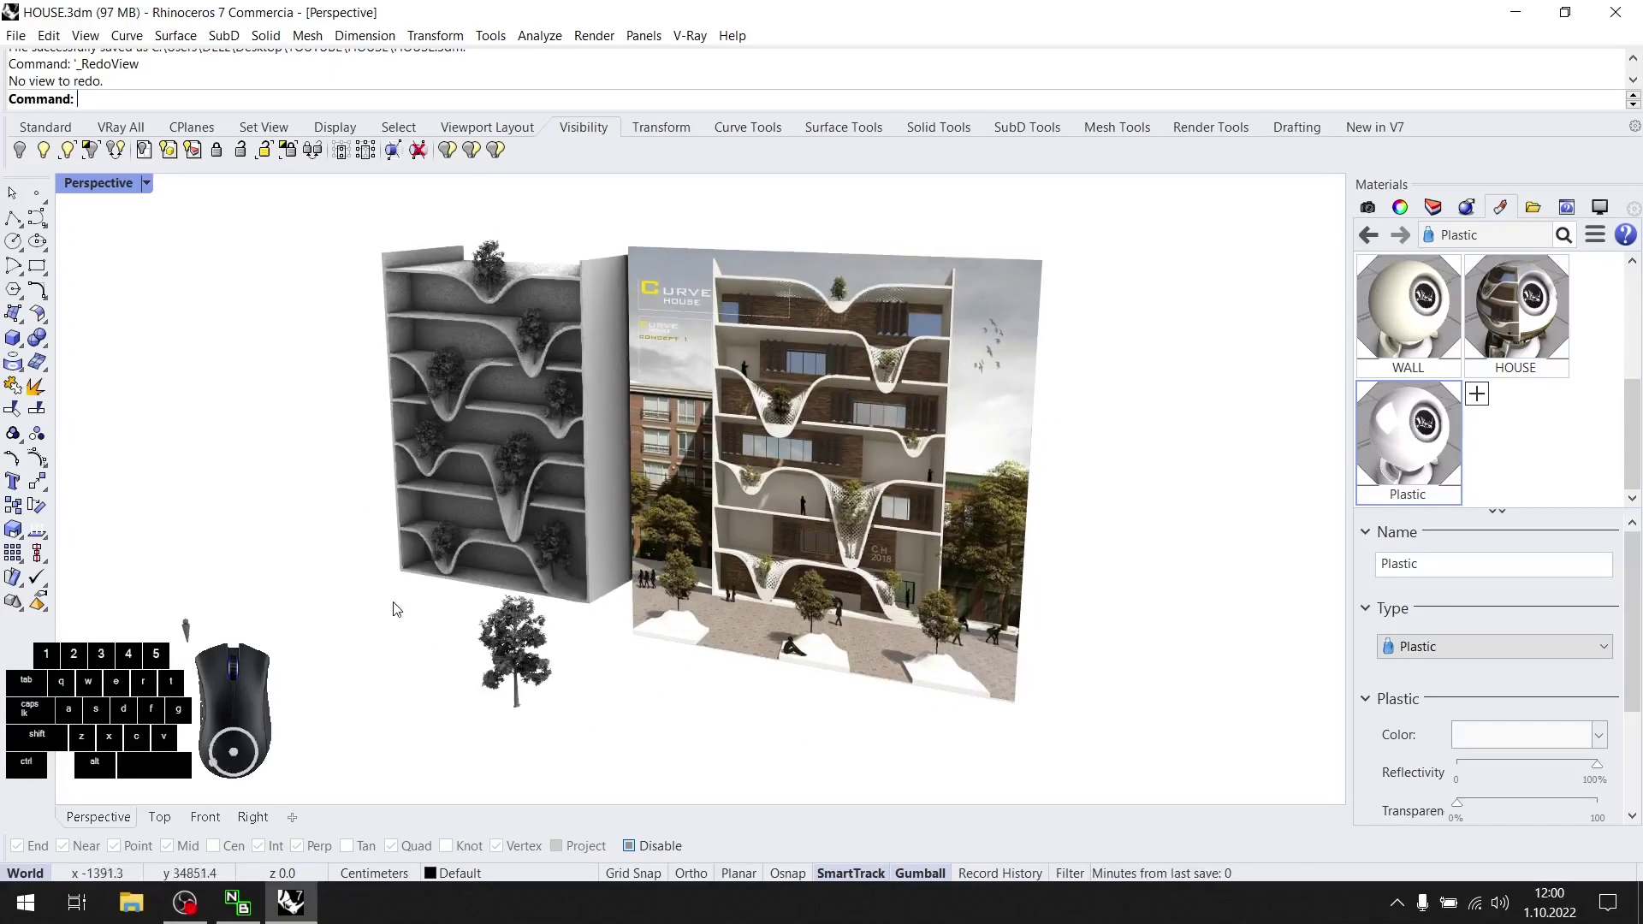
# In the four-view layout, move the human figure in front of the building's left end and place a copy beside it.
pyautogui.moveTo(244, 640); pyautogui.dragTo(182, 676)
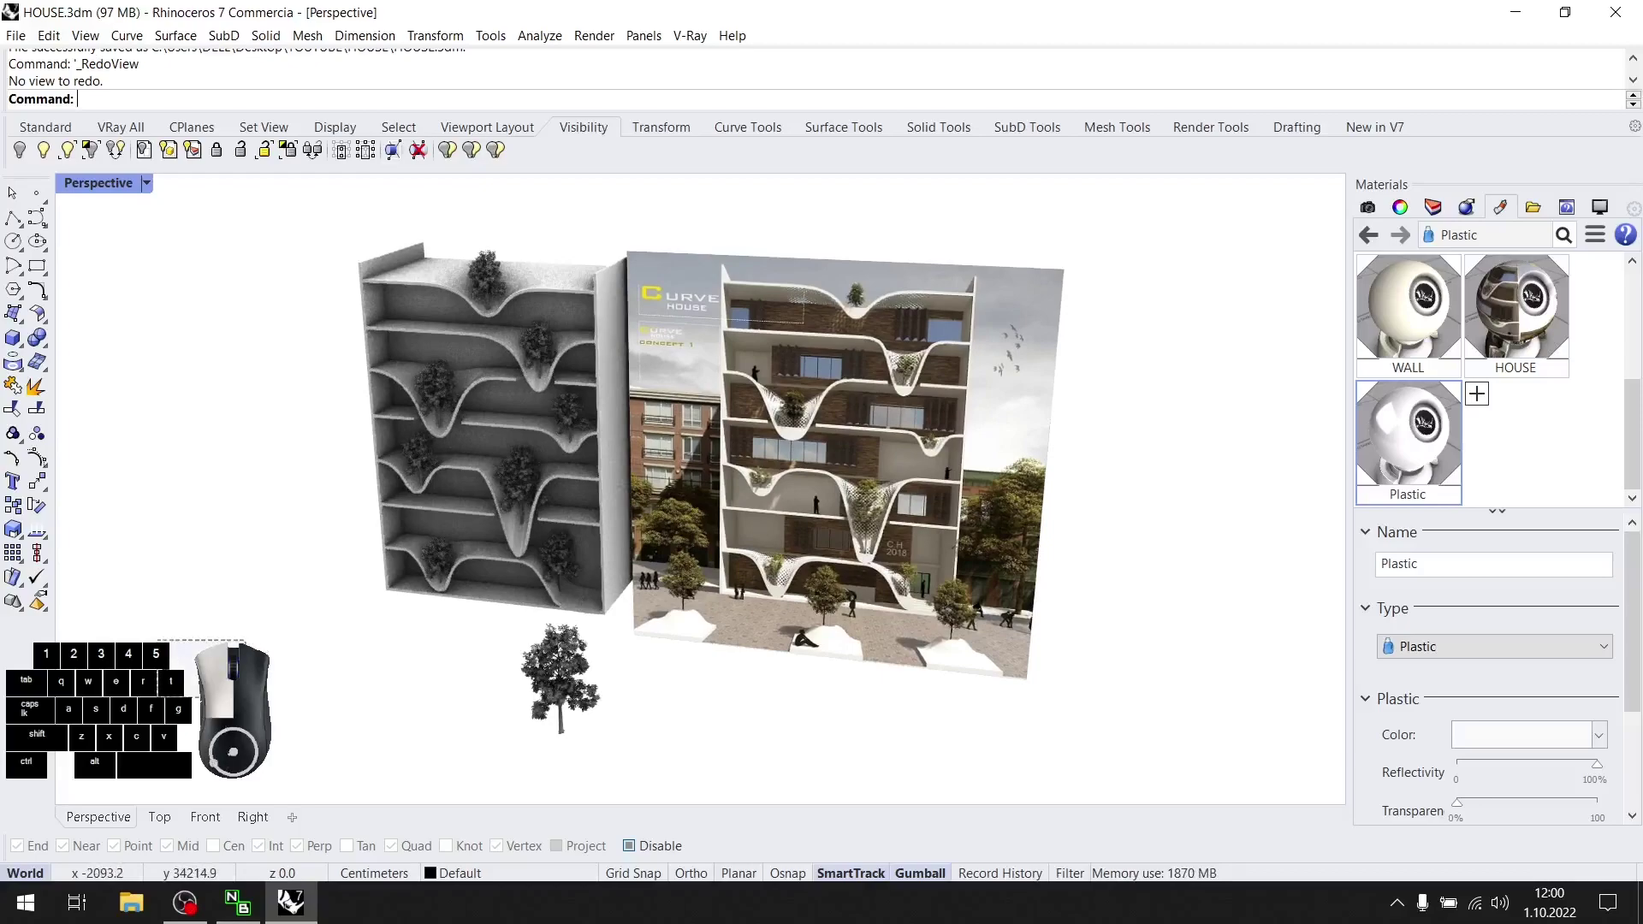
pyautogui.scroll(-5, 702, 582)
pyautogui.moveTo(666, 582); pyautogui.dragTo(621, 597, button='right')
pyautogui.doubleClick(115, 188)
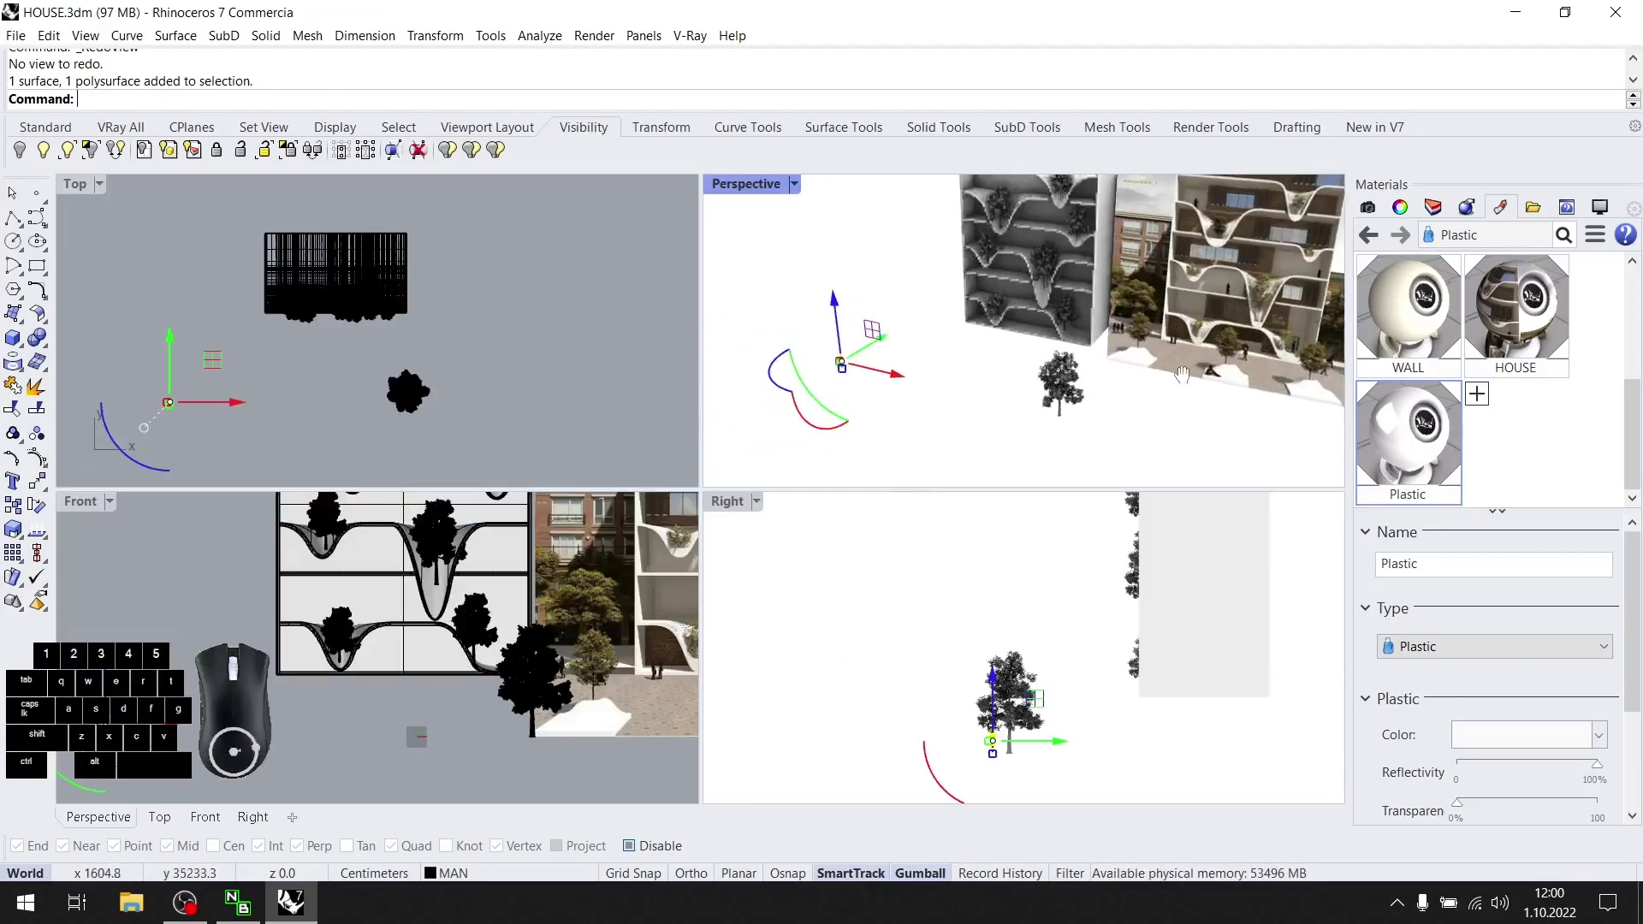
pyautogui.moveTo(1061, 419); pyautogui.dragTo(839, 421, button='right')
pyautogui.scroll(4, 274, 344)
pyautogui.moveTo(218, 359); pyautogui.dragTo(300, 322)
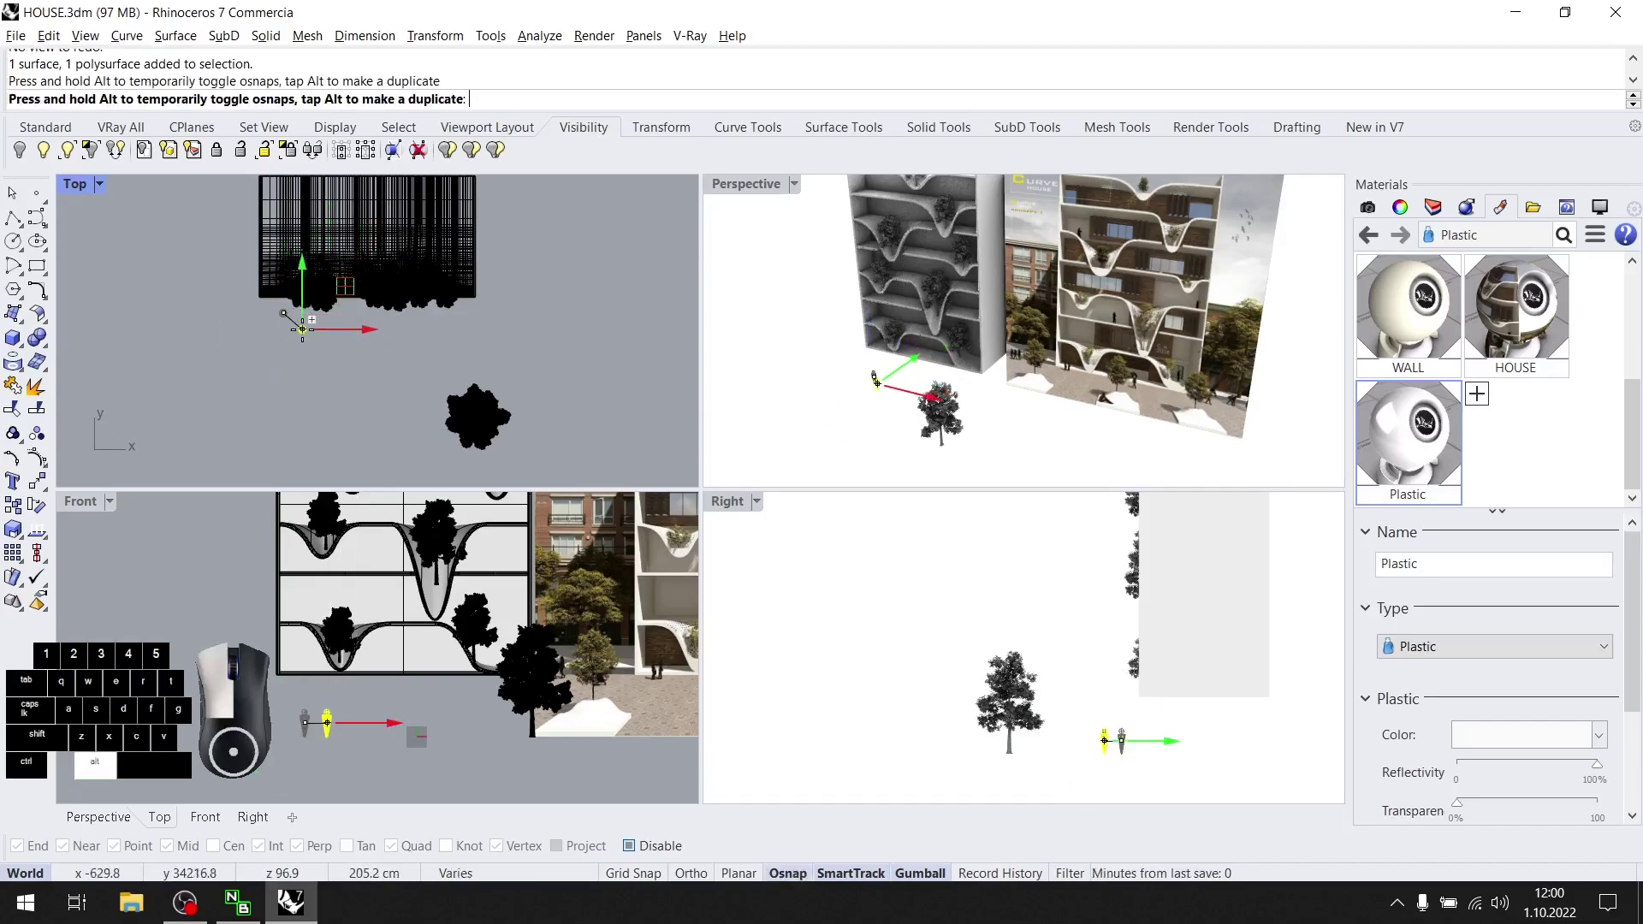
pyautogui.scroll(3, 289, 321)
pyautogui.scroll(-2, 387, 366)
pyautogui.scroll(2, 413, 741)
# Relocate the gumball to the feet of both human figures and raise them to the building's base level.
pyautogui.moveTo(389, 693); pyautogui.dragTo(301, 744)
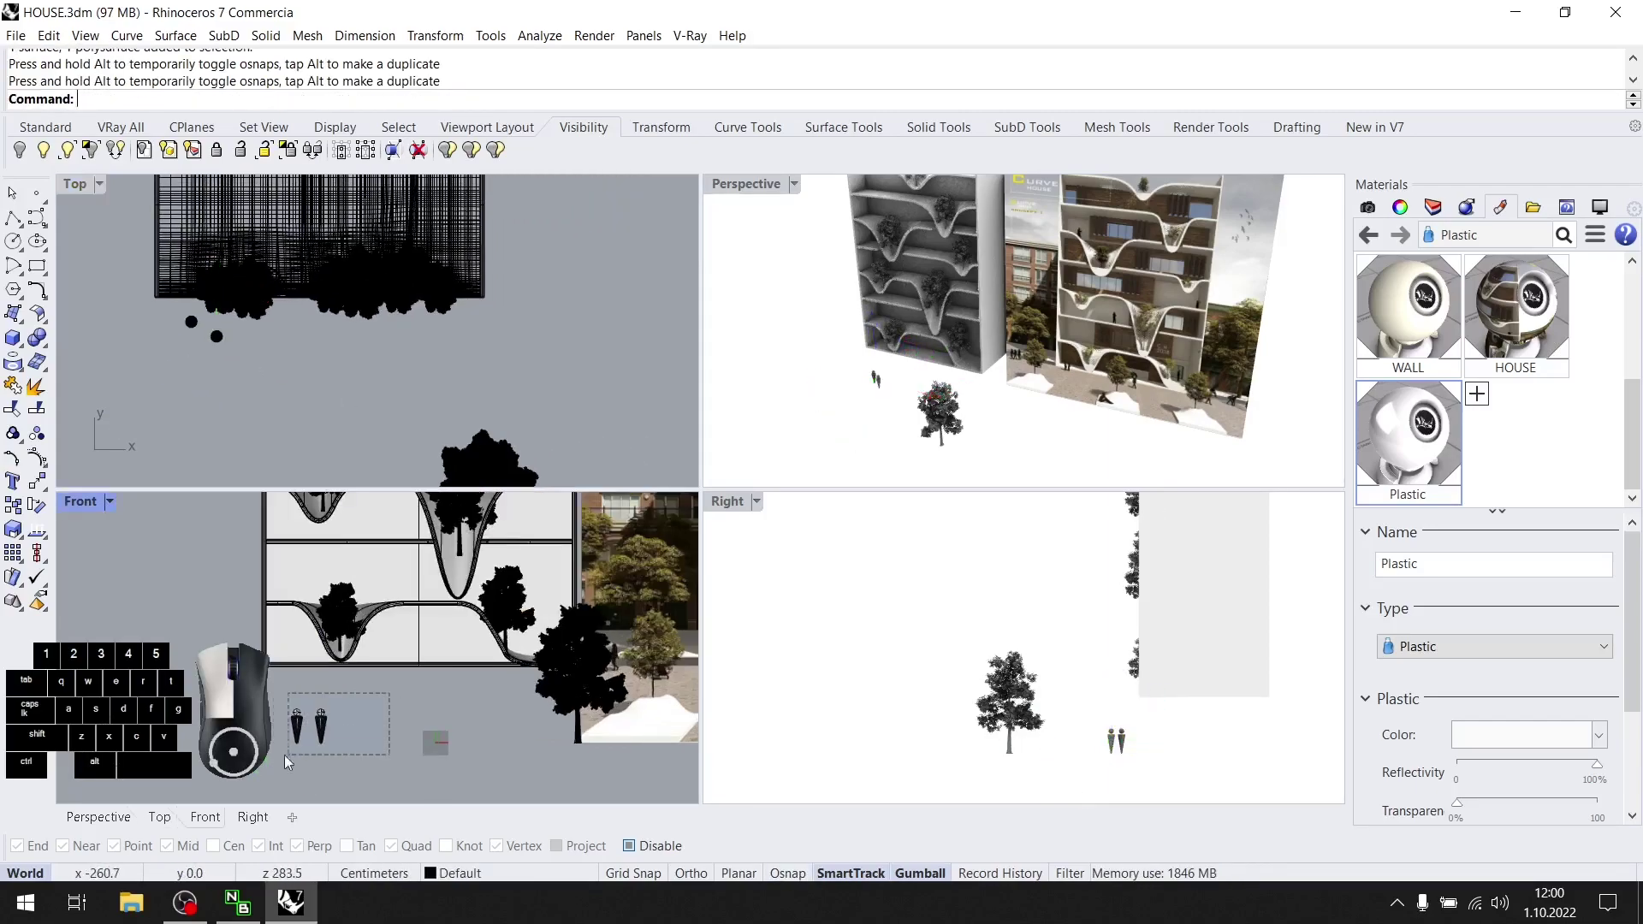
pyautogui.keyDown('ctrl'); pyautogui.scroll(4, 318, 753); pyautogui.keyUp('ctrl')
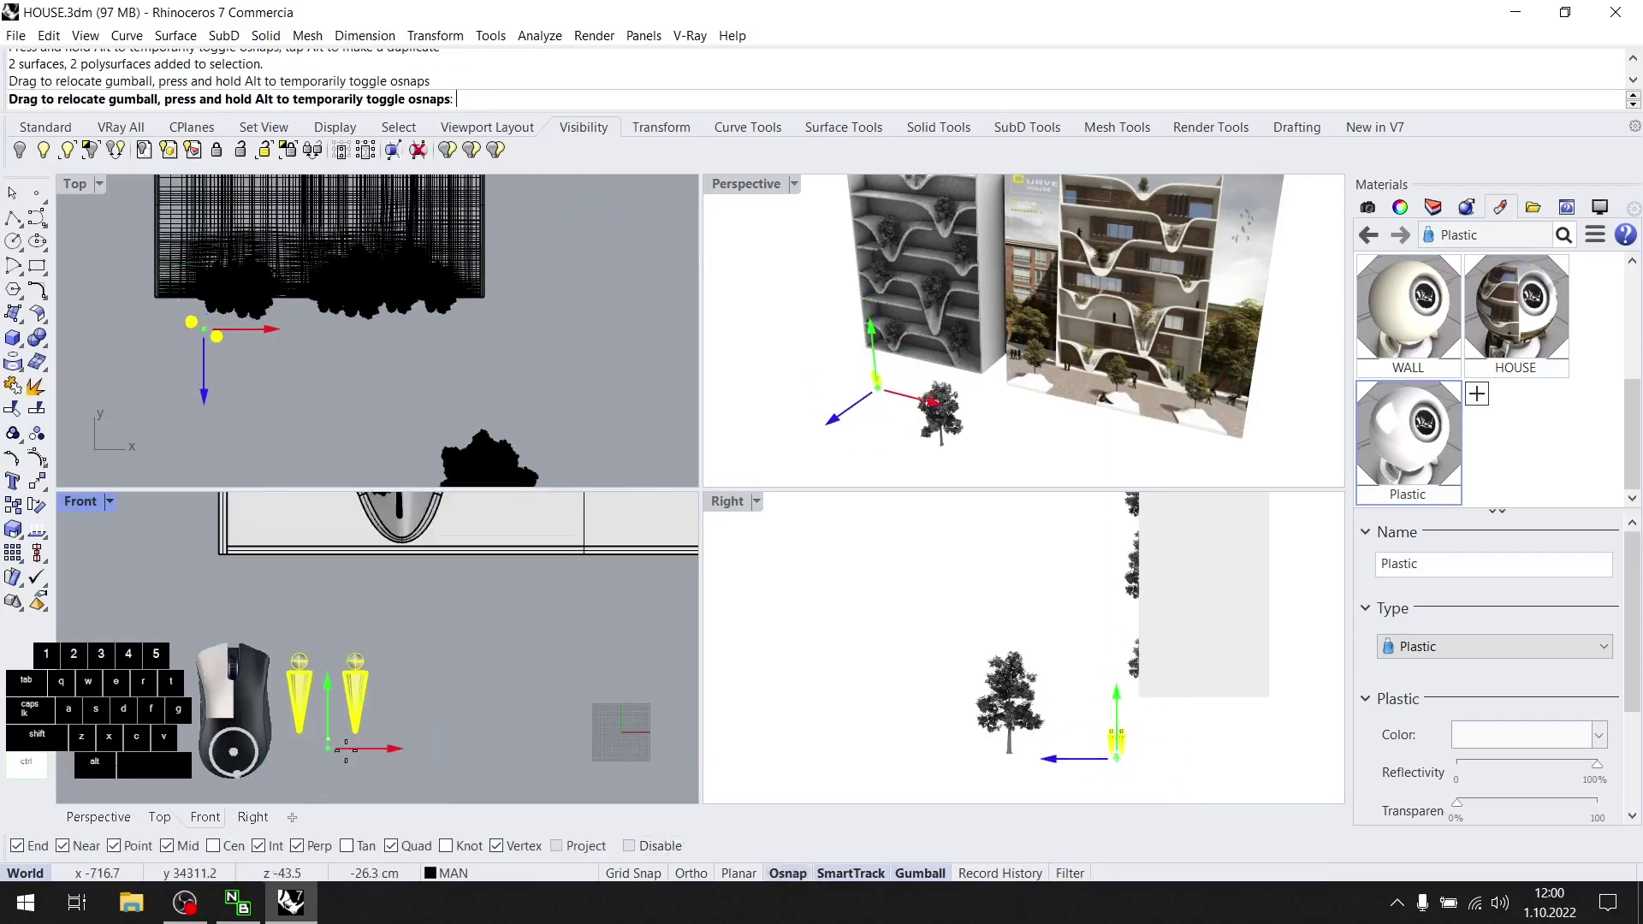
pyautogui.moveTo(328, 689); pyautogui.dragTo(455, 556)
pyautogui.scroll(-7, 455, 556)
pyautogui.moveTo(455, 558); pyautogui.dragTo(202, 649, button='right')
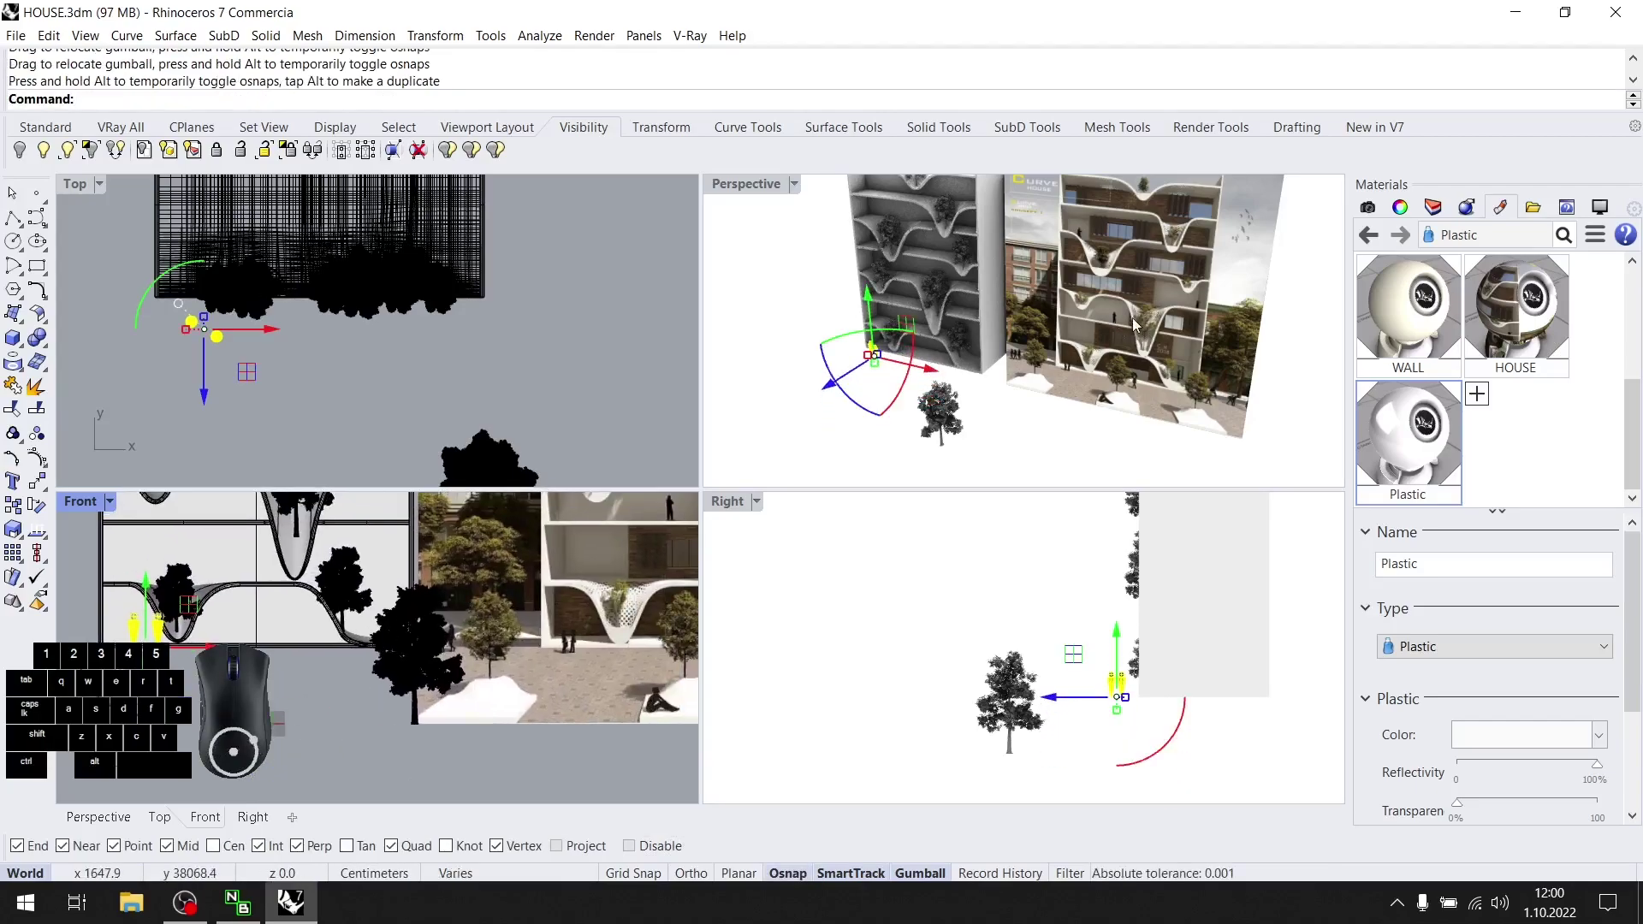
# Relocate the gumball to the foot of the large freestanding tree and raise the tree to the building's base level.
pyautogui.moveTo(1082, 338); pyautogui.dragTo(1051, 373, button='right')
pyautogui.scroll(2, 1051, 374)
pyautogui.click(904, 439)
pyautogui.scroll(2, 606, 727)
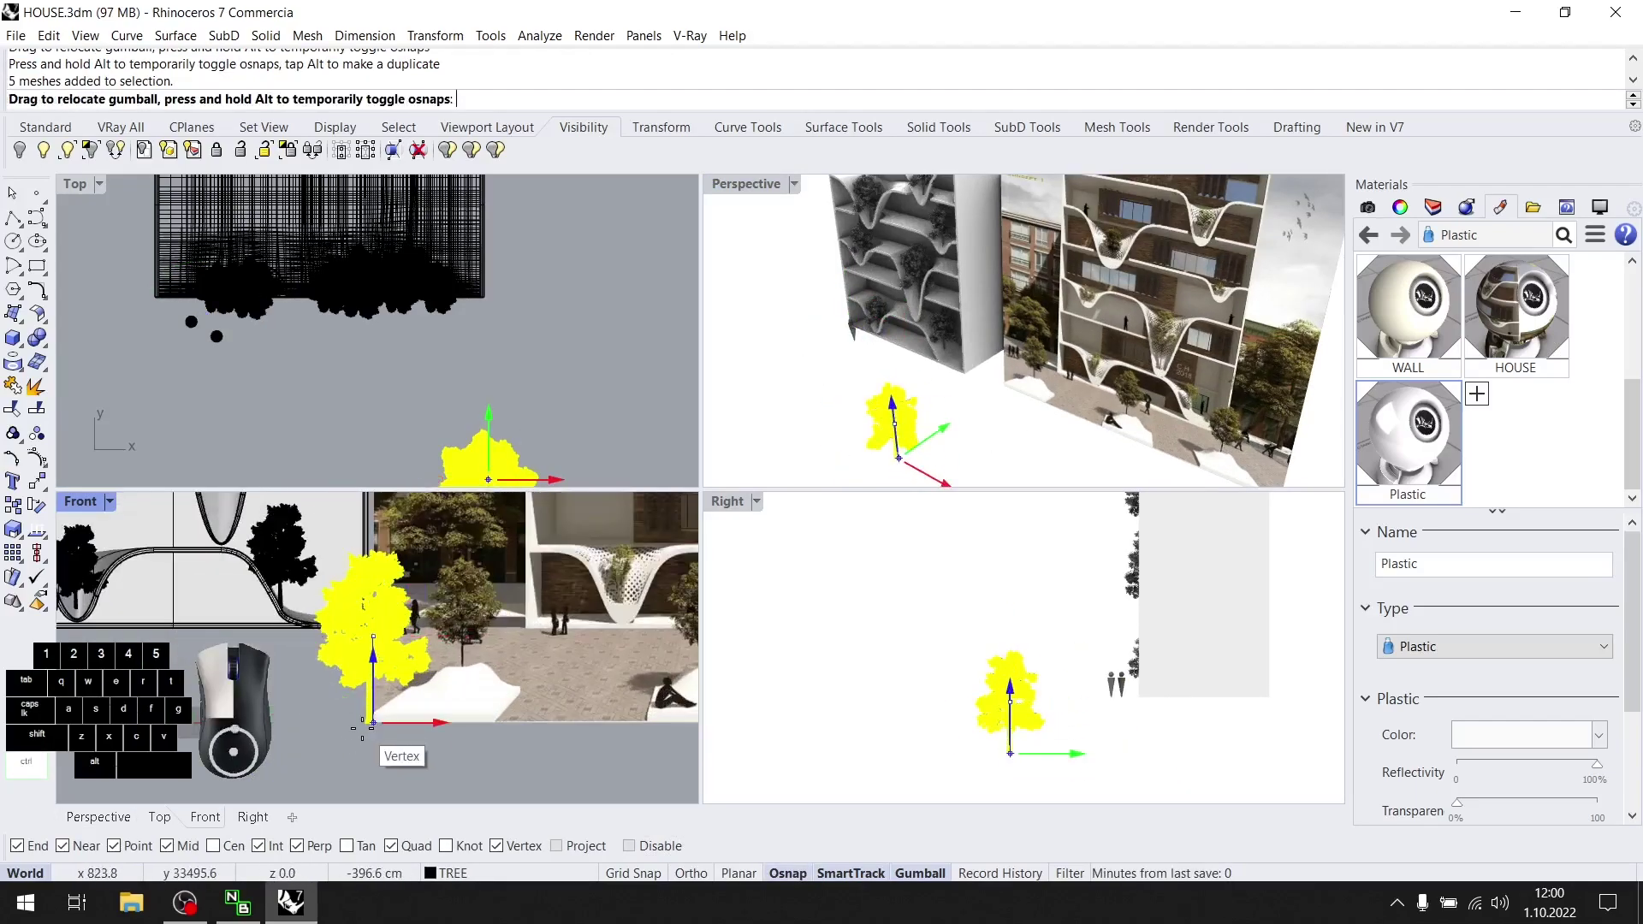
pyautogui.scroll(-3, 514, 651)
pyautogui.click(521, 652)
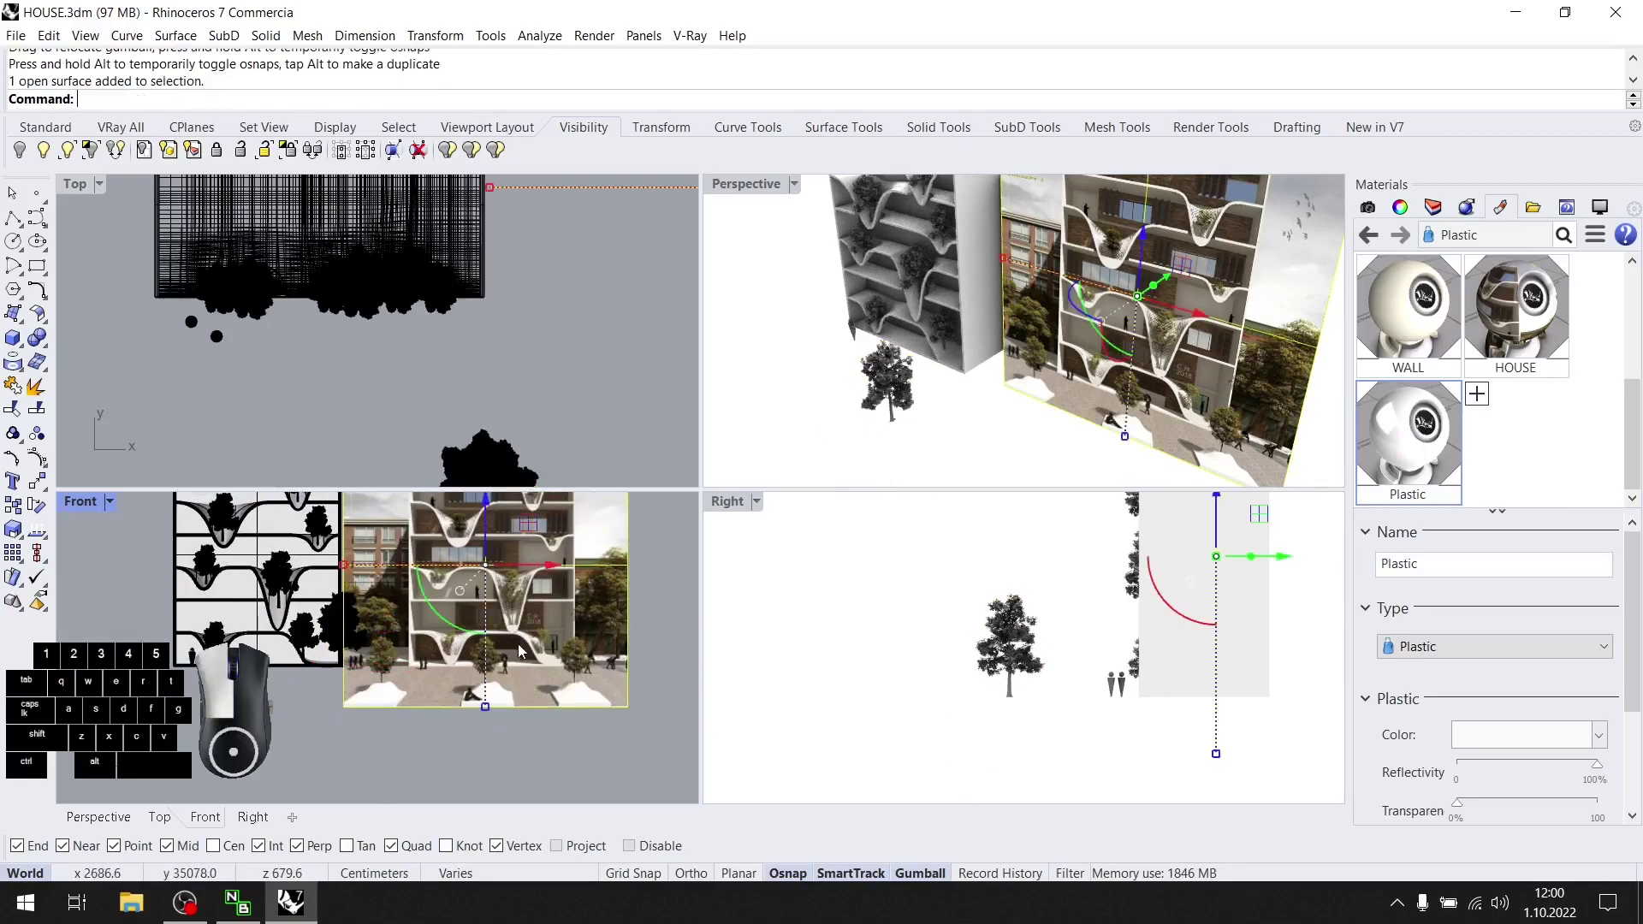
# Copy one human figure towards the middle of the forecourt, then move the freestanding tree closer to the facade and shrink it slightly.
pyautogui.click(817, 374)
pyautogui.scroll(5, 927, 382)
pyautogui.keyDown('shift'); pyautogui.click(829, 313); pyautogui.keyUp('shift')
pyautogui.scroll(-5, 829, 317)
pyautogui.moveTo(235, 380); pyautogui.dragTo(205, 330)
pyautogui.scroll(-5, 770, 340)
pyautogui.moveTo(1019, 342); pyautogui.dragTo(1001, 392, button='right')
pyautogui.moveTo(215, 336); pyautogui.dragTo(354, 361)
pyautogui.moveTo(487, 478); pyautogui.dragTo(386, 423)
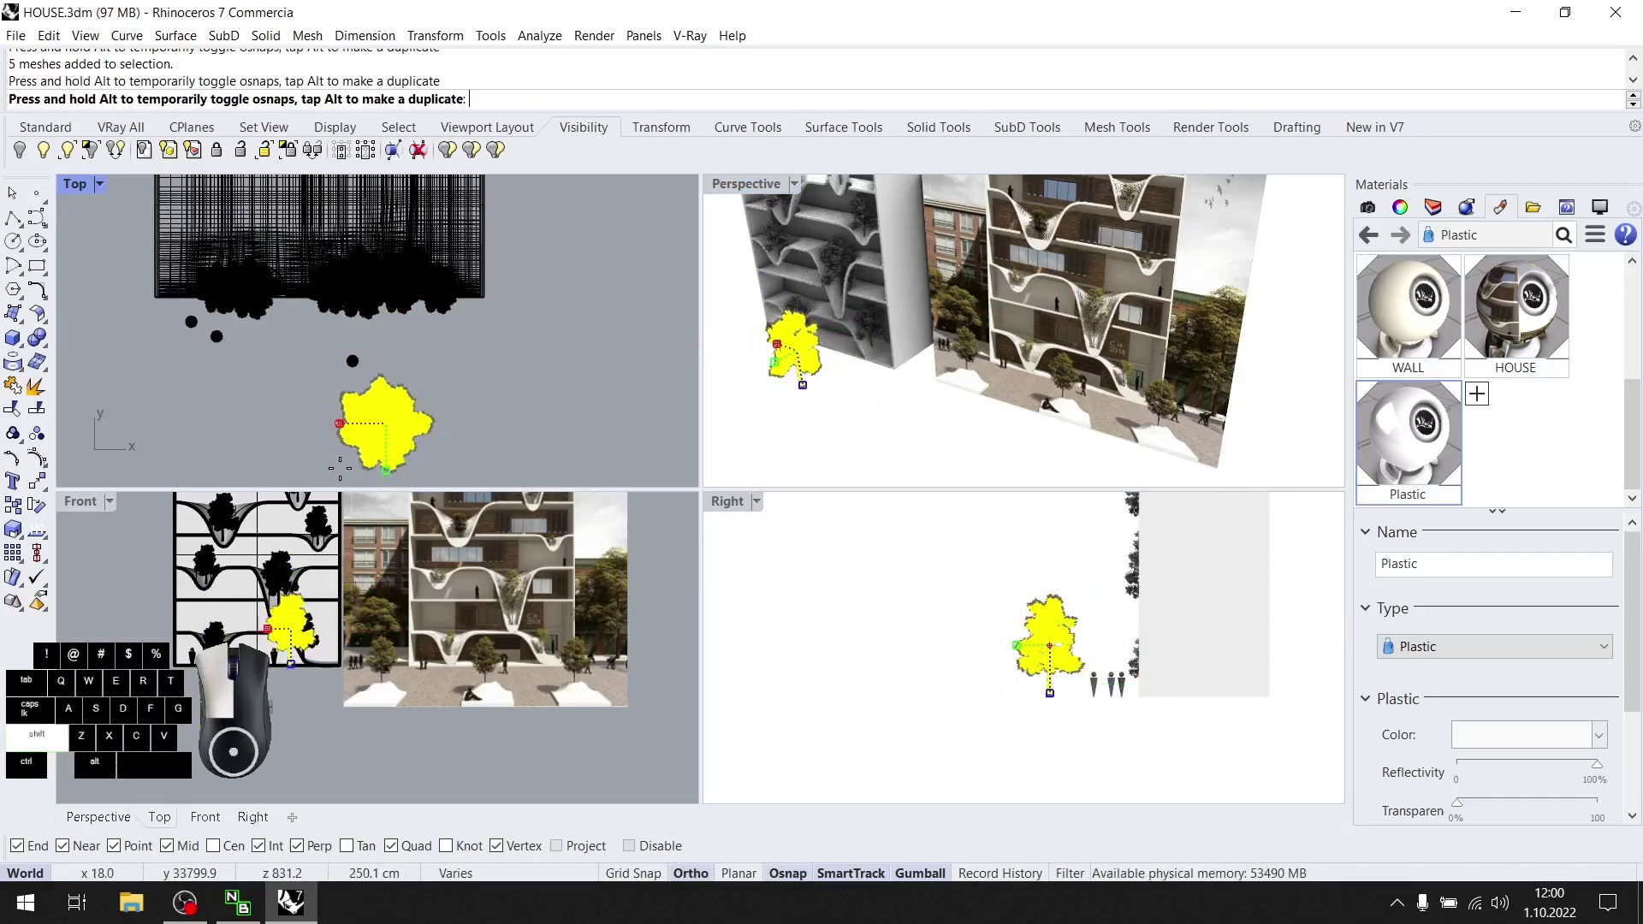
# Add two human figure copies in front of the building's right end.
pyautogui.click(376, 347)
pyautogui.keyDown('alt'); pyautogui.moveTo(396, 319); pyautogui.dragTo(563, 271); pyautogui.keyUp('alt')
pyautogui.click(597, 329)
# Place a group of human figure copies on the ground left of the building and return to a full Perspective view.
pyautogui.moveTo(1027, 344); pyautogui.dragTo(1197, 359, button='right')
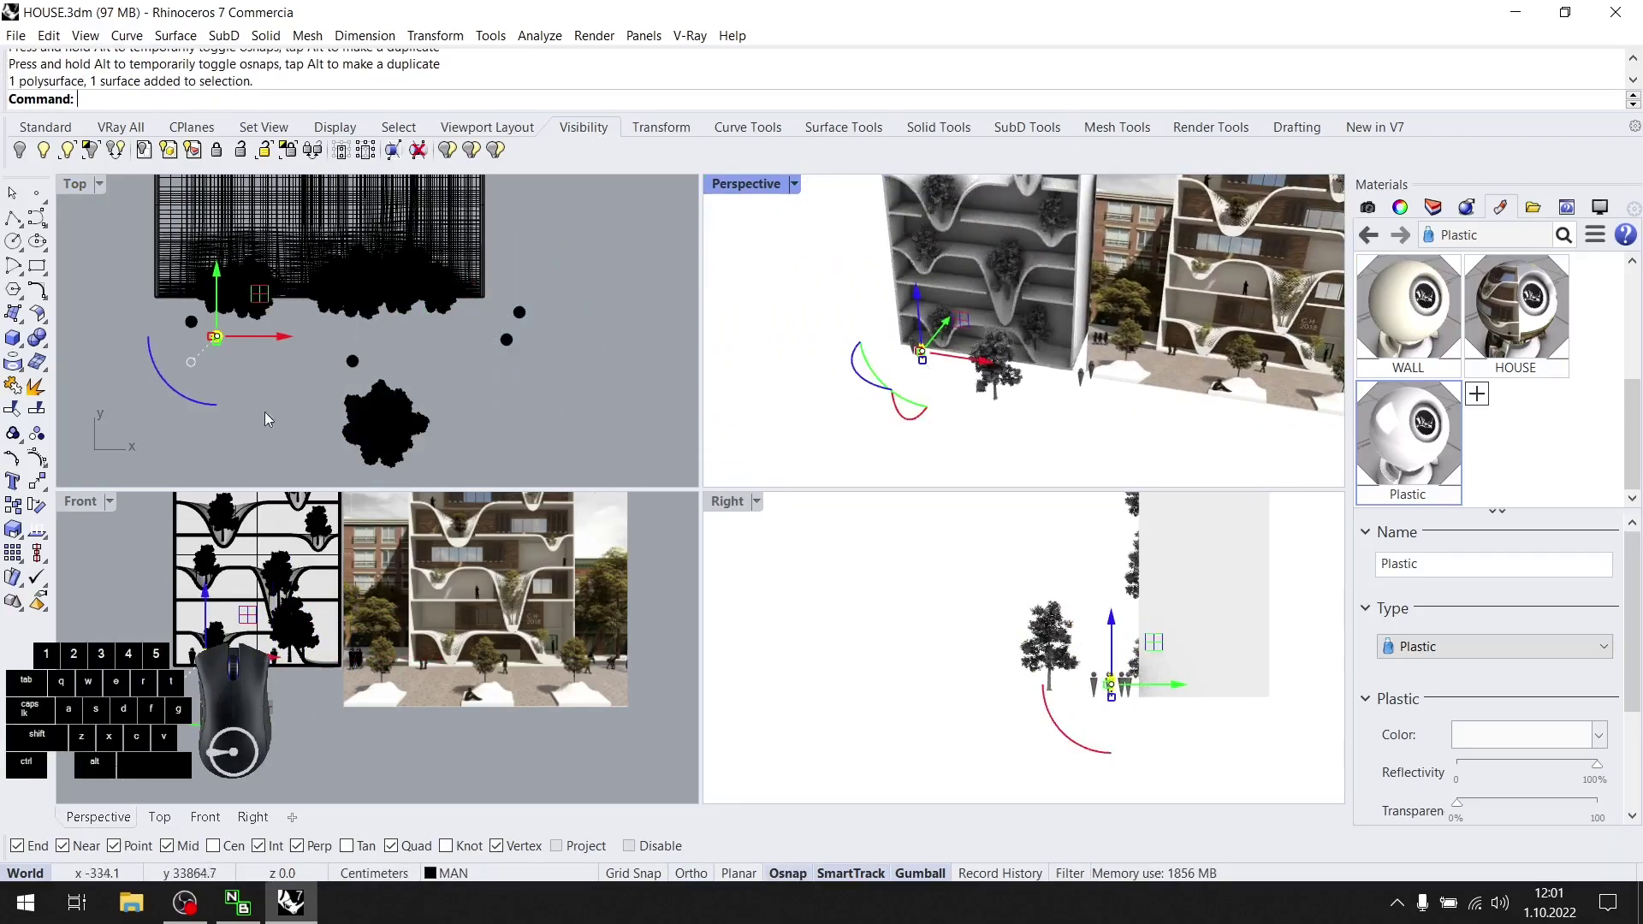
pyautogui.scroll(-2, 243, 400)
pyautogui.moveTo(244, 400); pyautogui.dragTo(388, 419, button='right')
pyautogui.keyDown('alt'); pyautogui.moveTo(257, 367); pyautogui.dragTo(257, 338); pyautogui.keyUp('alt')
pyautogui.press('Escape')
pyautogui.moveTo(967, 376); pyautogui.dragTo(984, 334, button='right')
pyautogui.doubleClick(747, 185)
pyautogui.moveTo(736, 324); pyautogui.dragTo(772, 531, button='right')
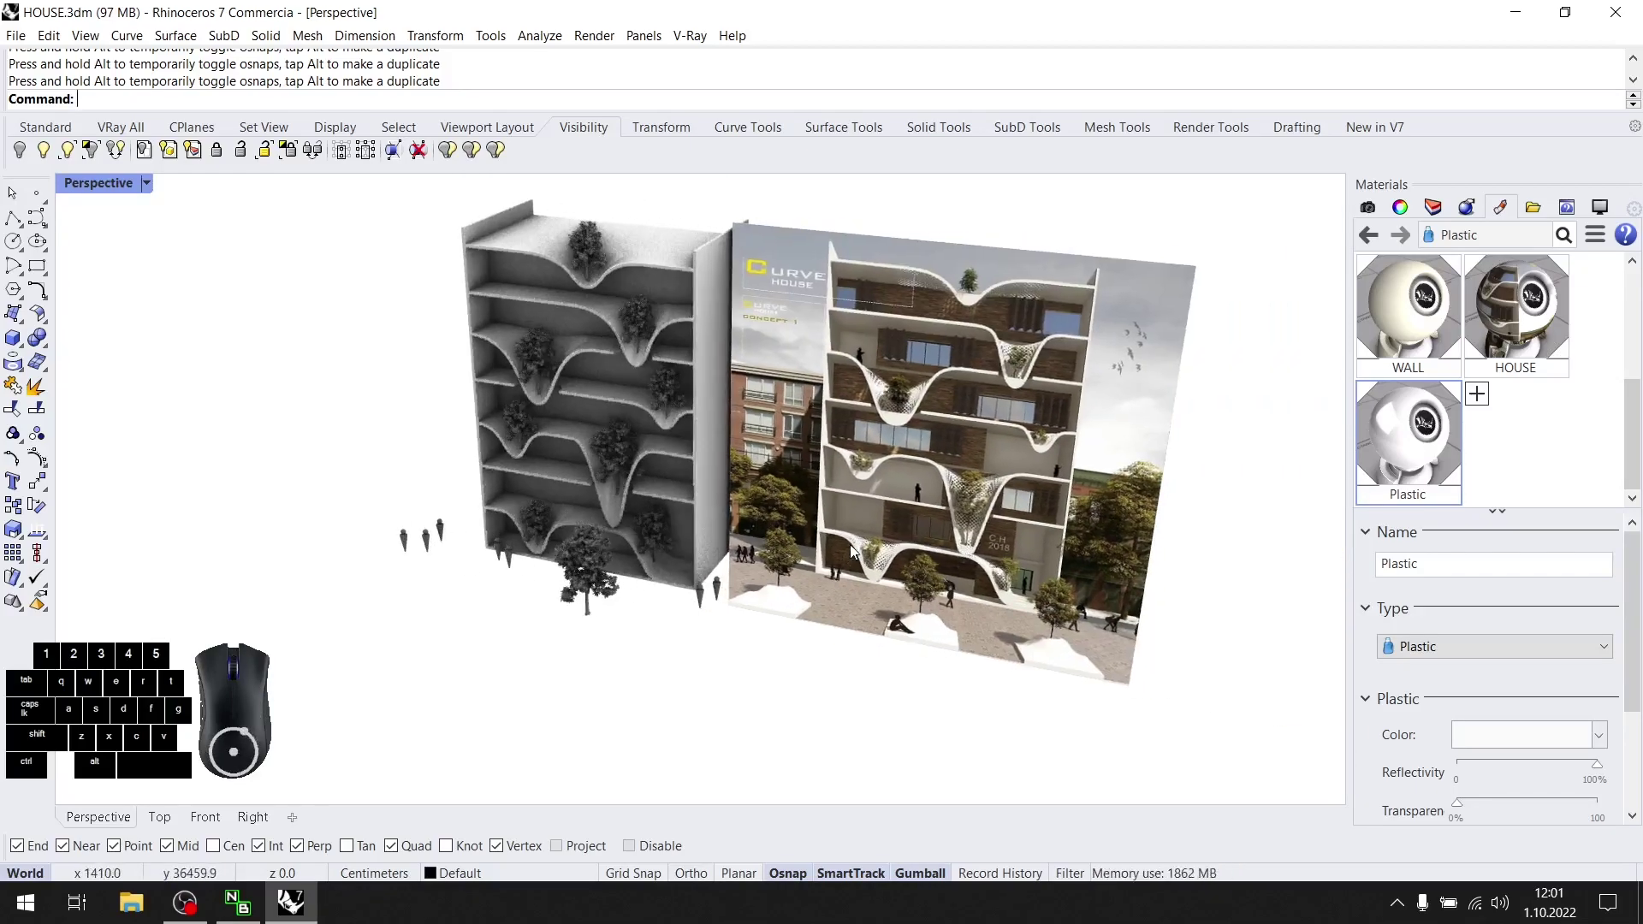
# In the Front view, relocate the gumball to one outer-left figure's feet and raise the figure to the flat floor slab's level.
pyautogui.scroll(2, 451, 554)
pyautogui.click(206, 816)
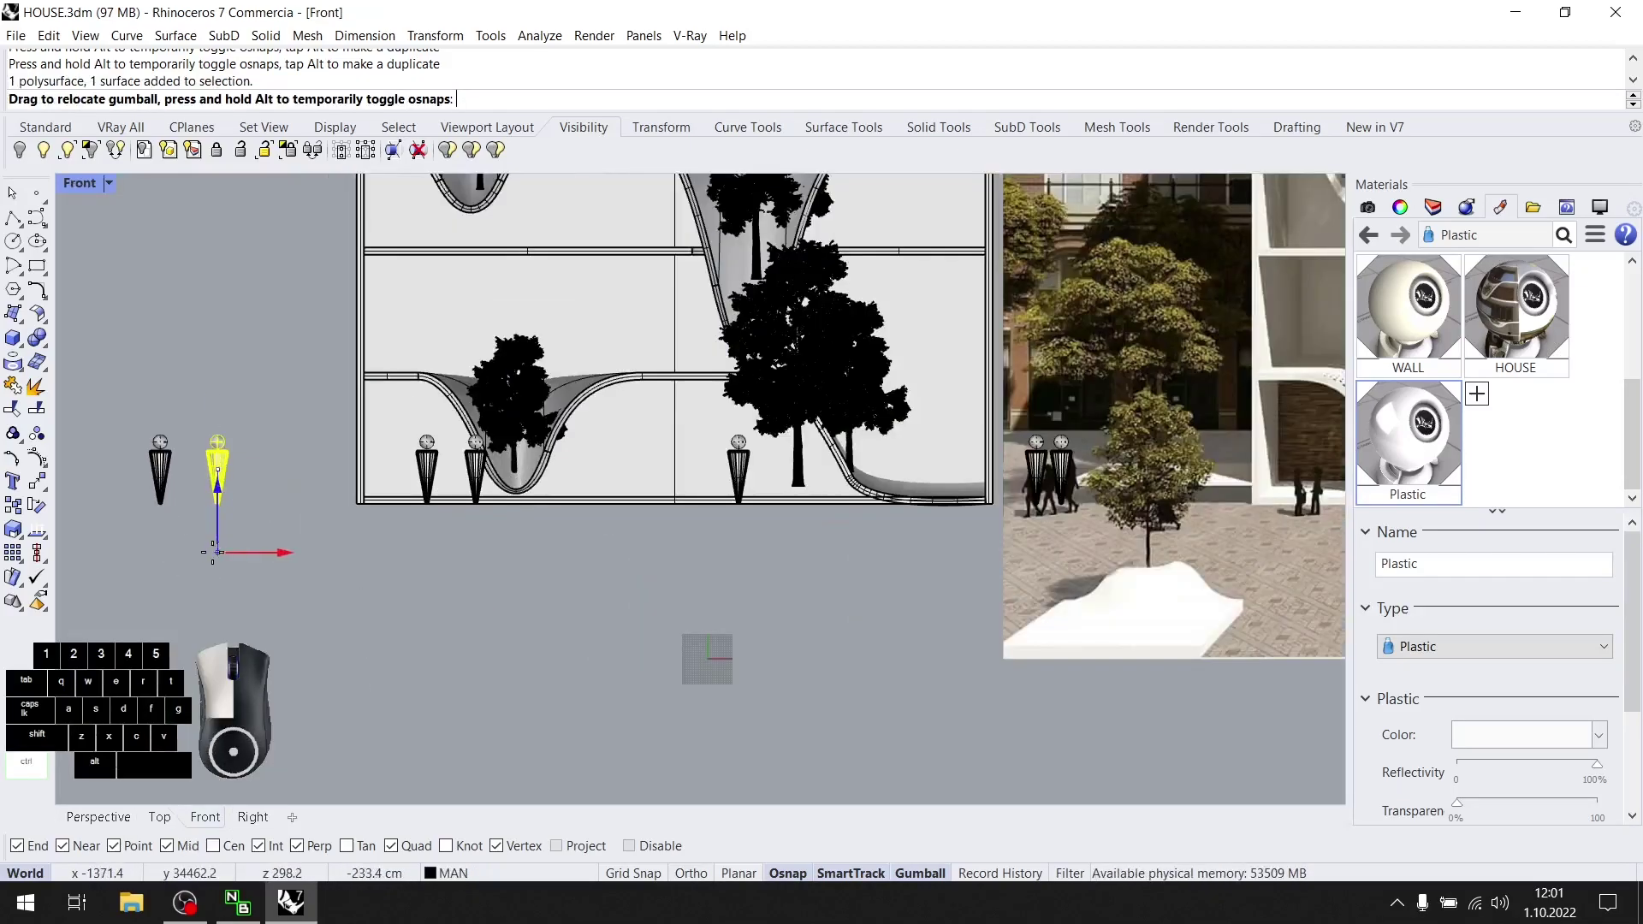
pyautogui.keyDown('ctrl'); pyautogui.moveTo(234, 540); pyautogui.dragTo(252, 533); pyautogui.keyUp('ctrl')
pyautogui.scroll(4, 308, 505)
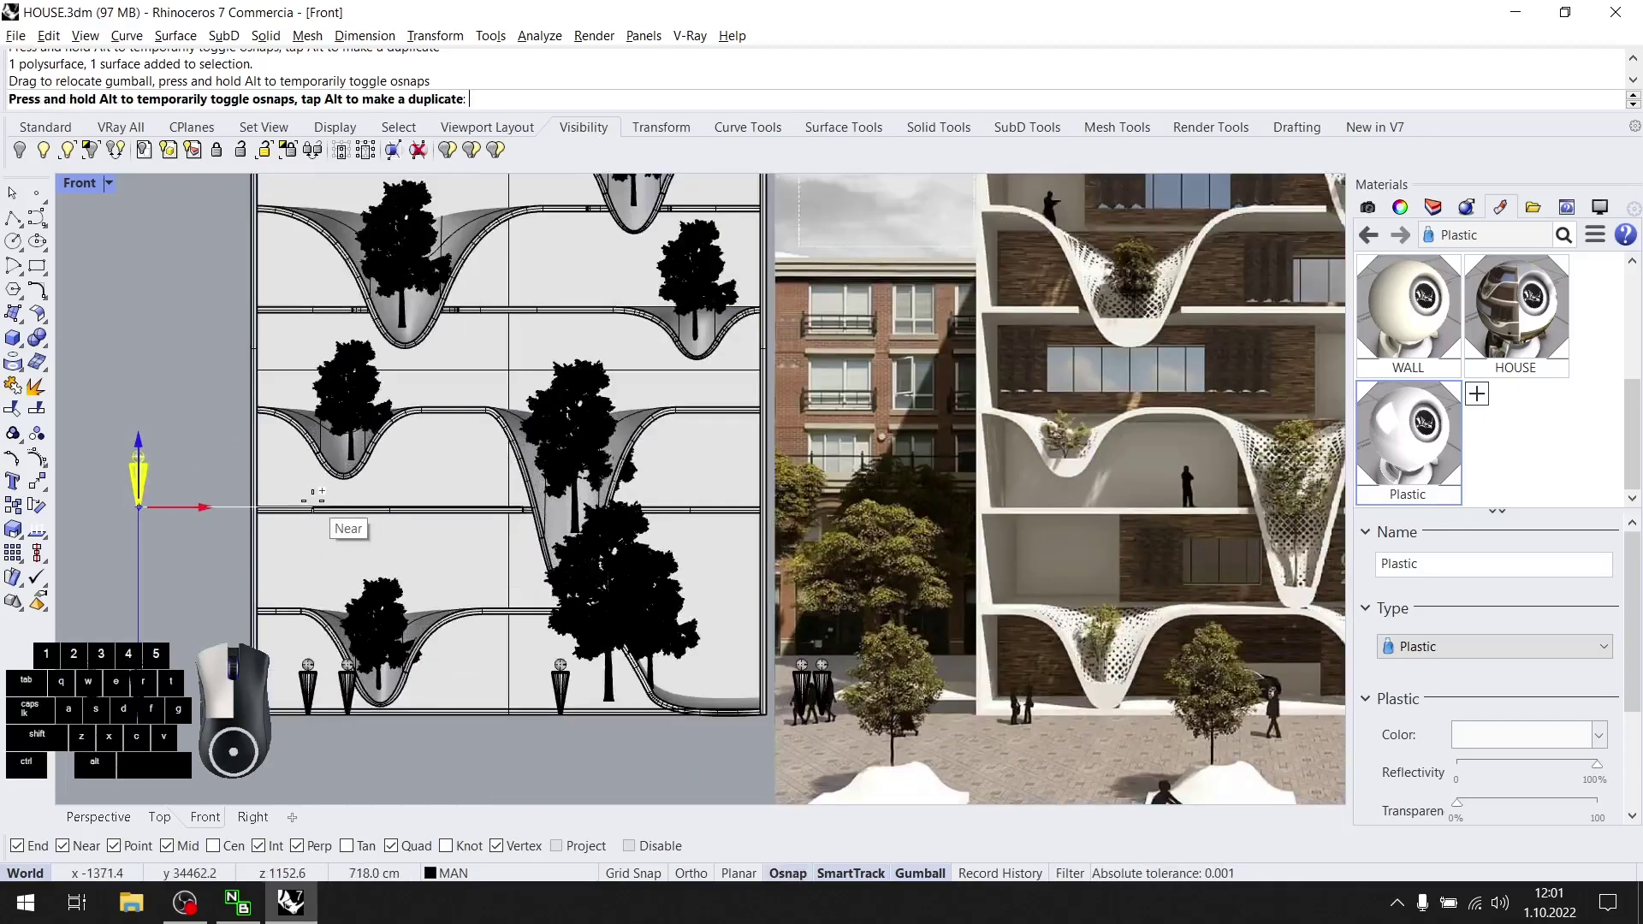
# Undo the last drag in the Top view and move the raised figure back from the facade edge onto the floor slab.
pyautogui.click(159, 817)
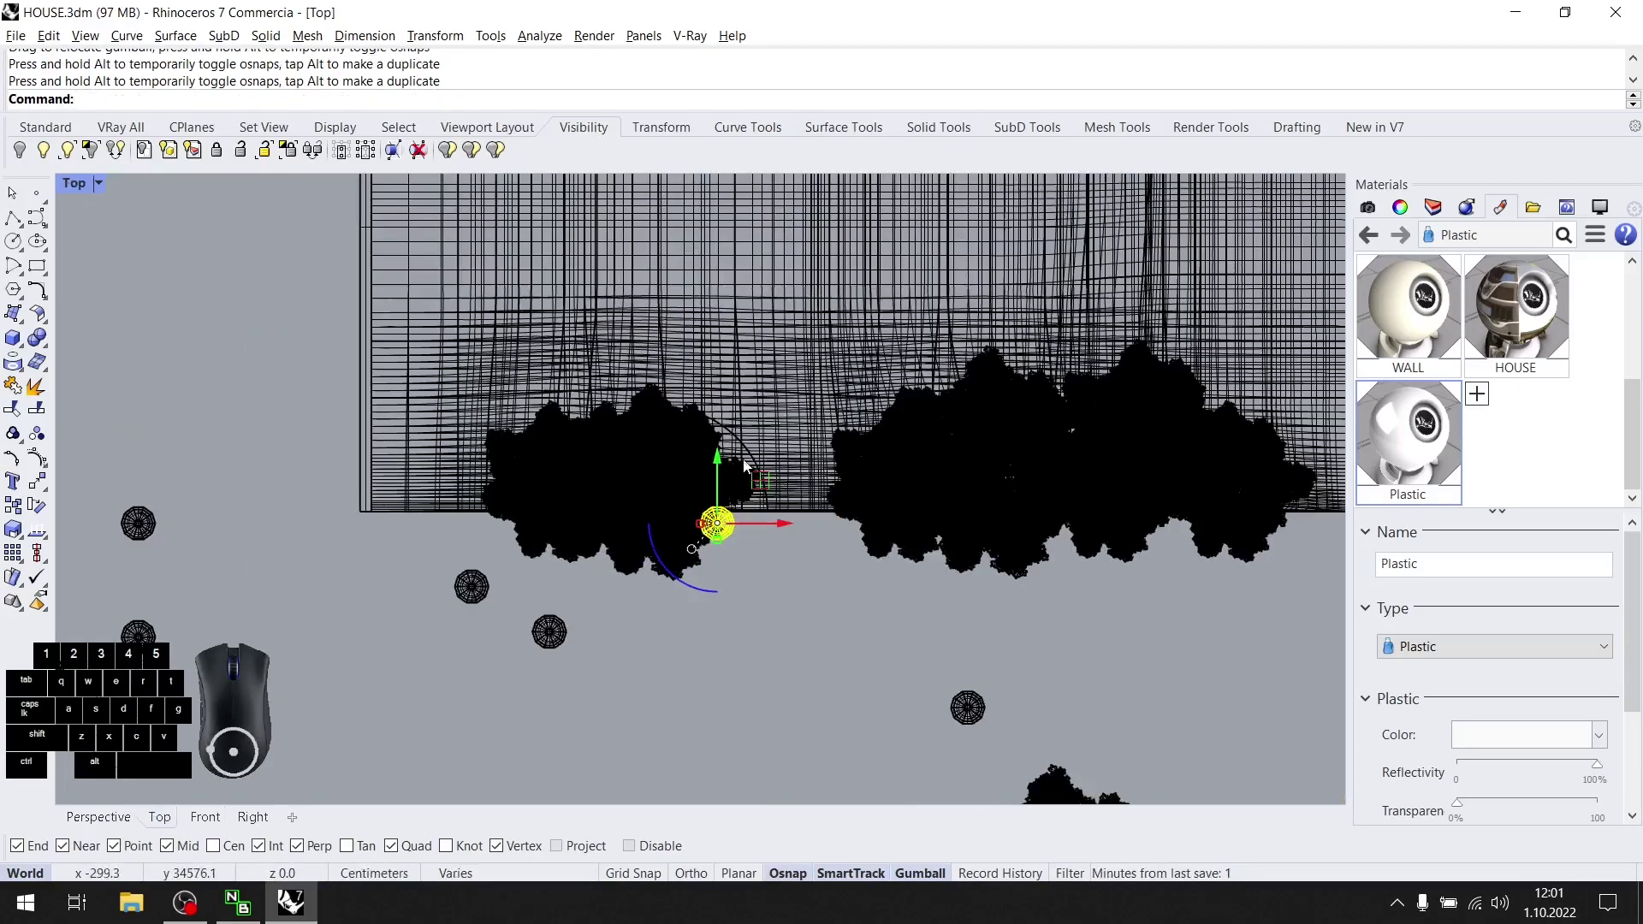
pyautogui.click(737, 529)
pyautogui.hotkey('ctrl', 'z')
pyautogui.scroll(3, 737, 529)
pyautogui.click(732, 529)
pyautogui.click(733, 529)
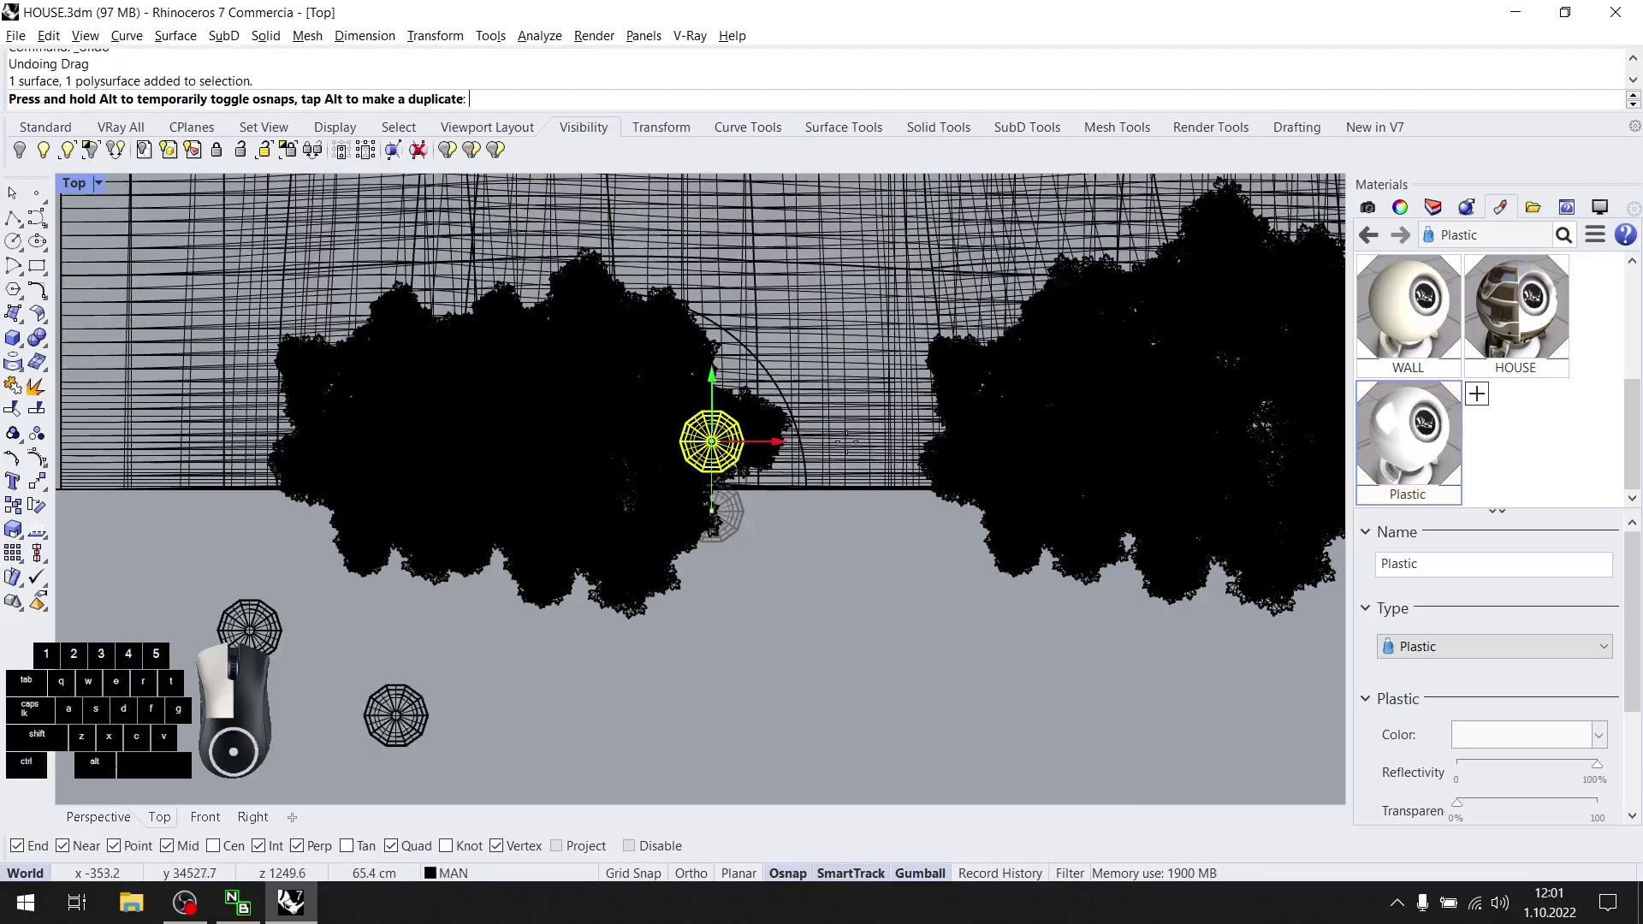
# Set the gumball at the raised figure's feet, copy the figure to the curved floor above and shift the copy to its right end.
pyautogui.click(102, 817)
pyautogui.scroll(-3, 721, 453)
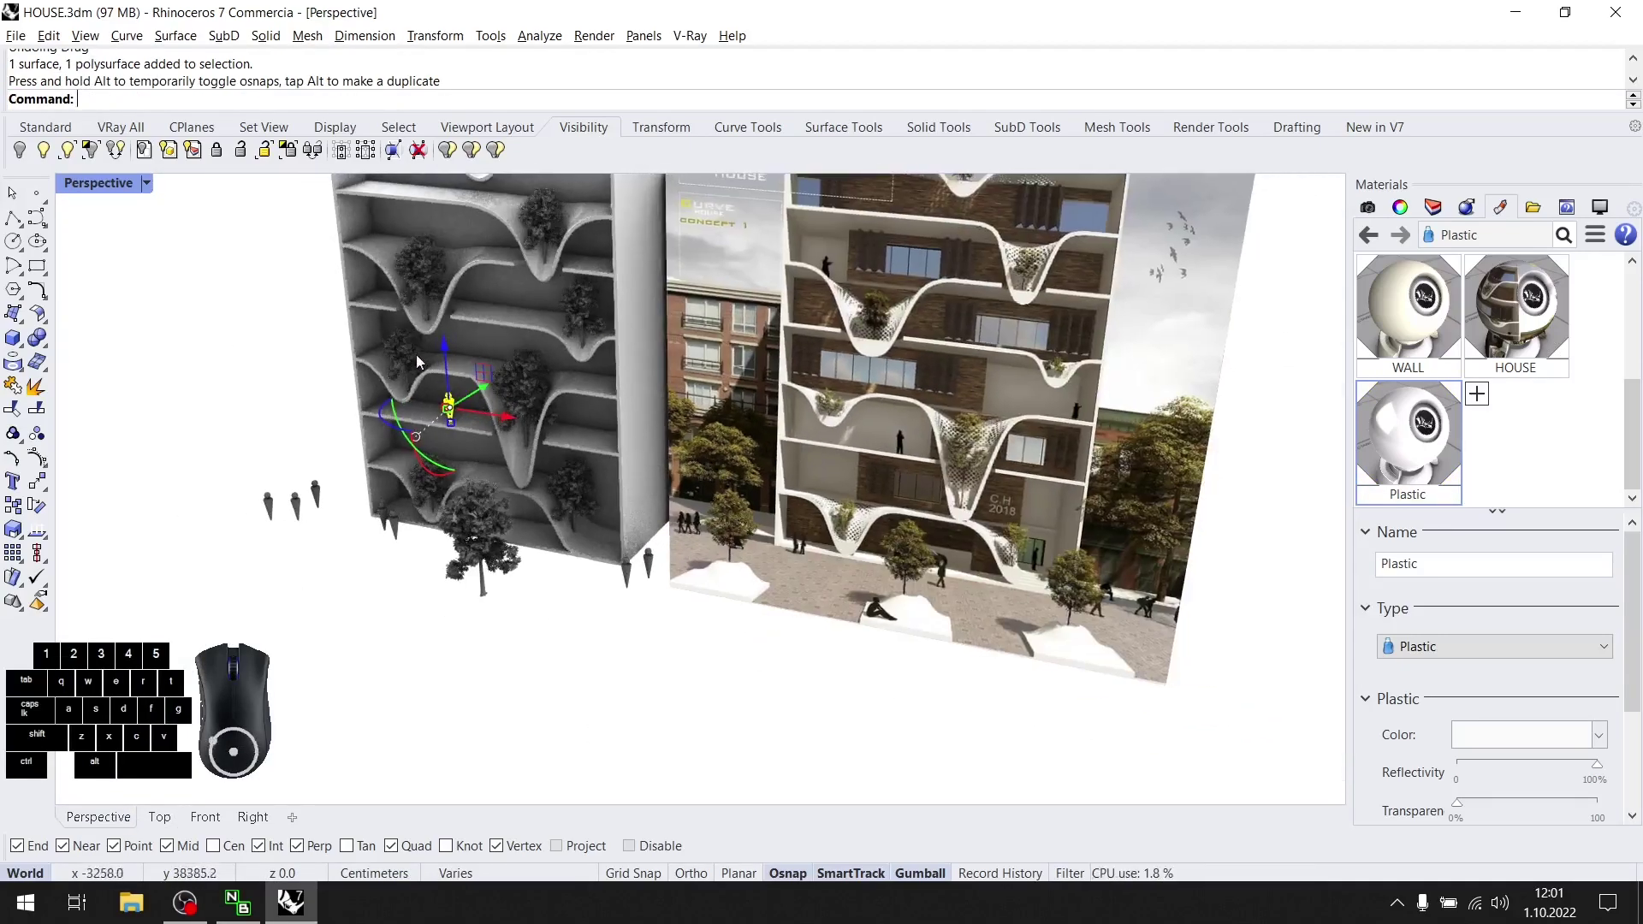
pyautogui.scroll(1, 467, 382)
pyautogui.keyDown('ctrl'); pyautogui.click(466, 382); pyautogui.keyUp('ctrl')
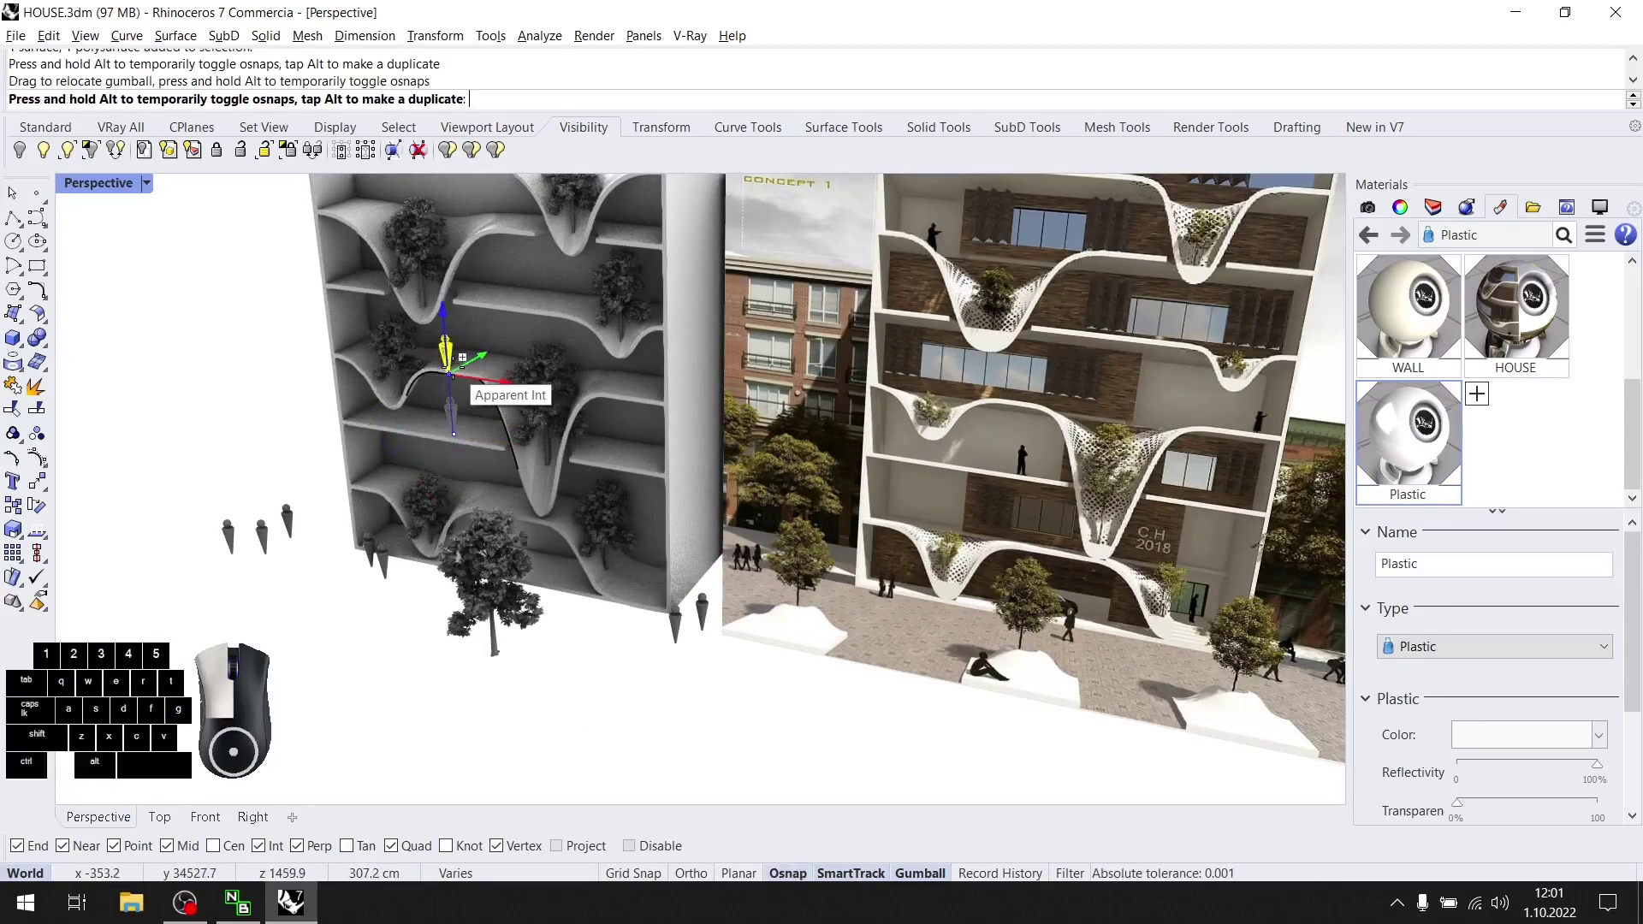
pyautogui.moveTo(653, 392)
pyautogui.mouseDown()
pyautogui.moveTo(546, 390)
pyautogui.moveTo(632, 400)
pyautogui.mouseUp()
pyautogui.scroll(2, 632, 401)
pyautogui.scroll(-3, 514, 411)
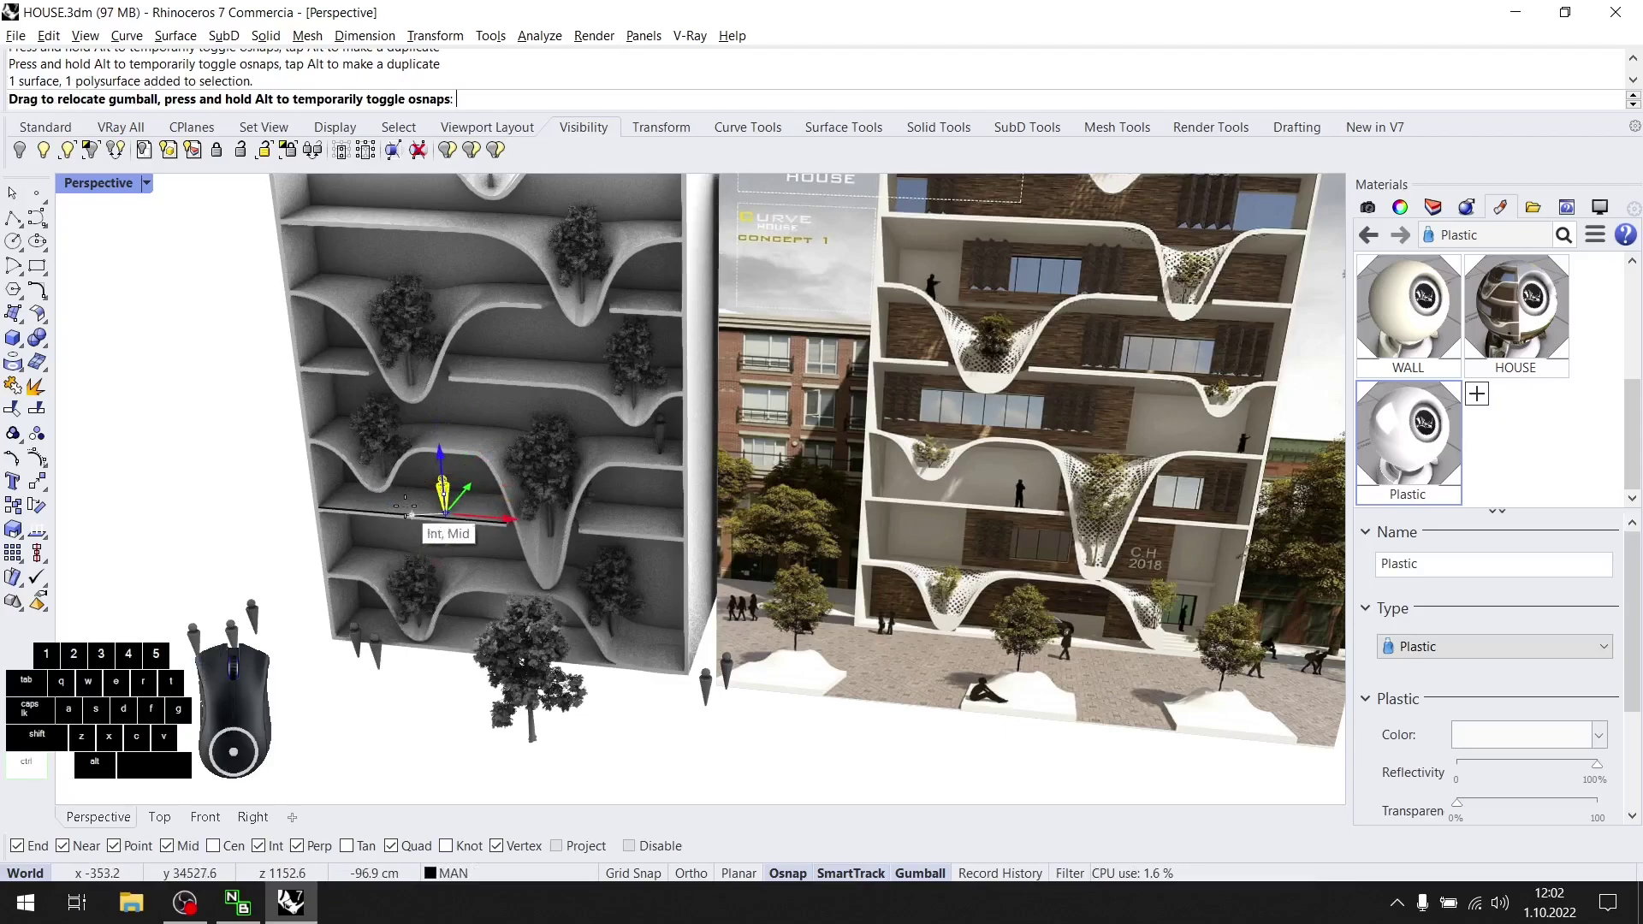
# Copy the standing figure up to the higher curved floor and shift the copy to that floor's left end.
pyautogui.moveTo(440, 467); pyautogui.dragTo(458, 335)
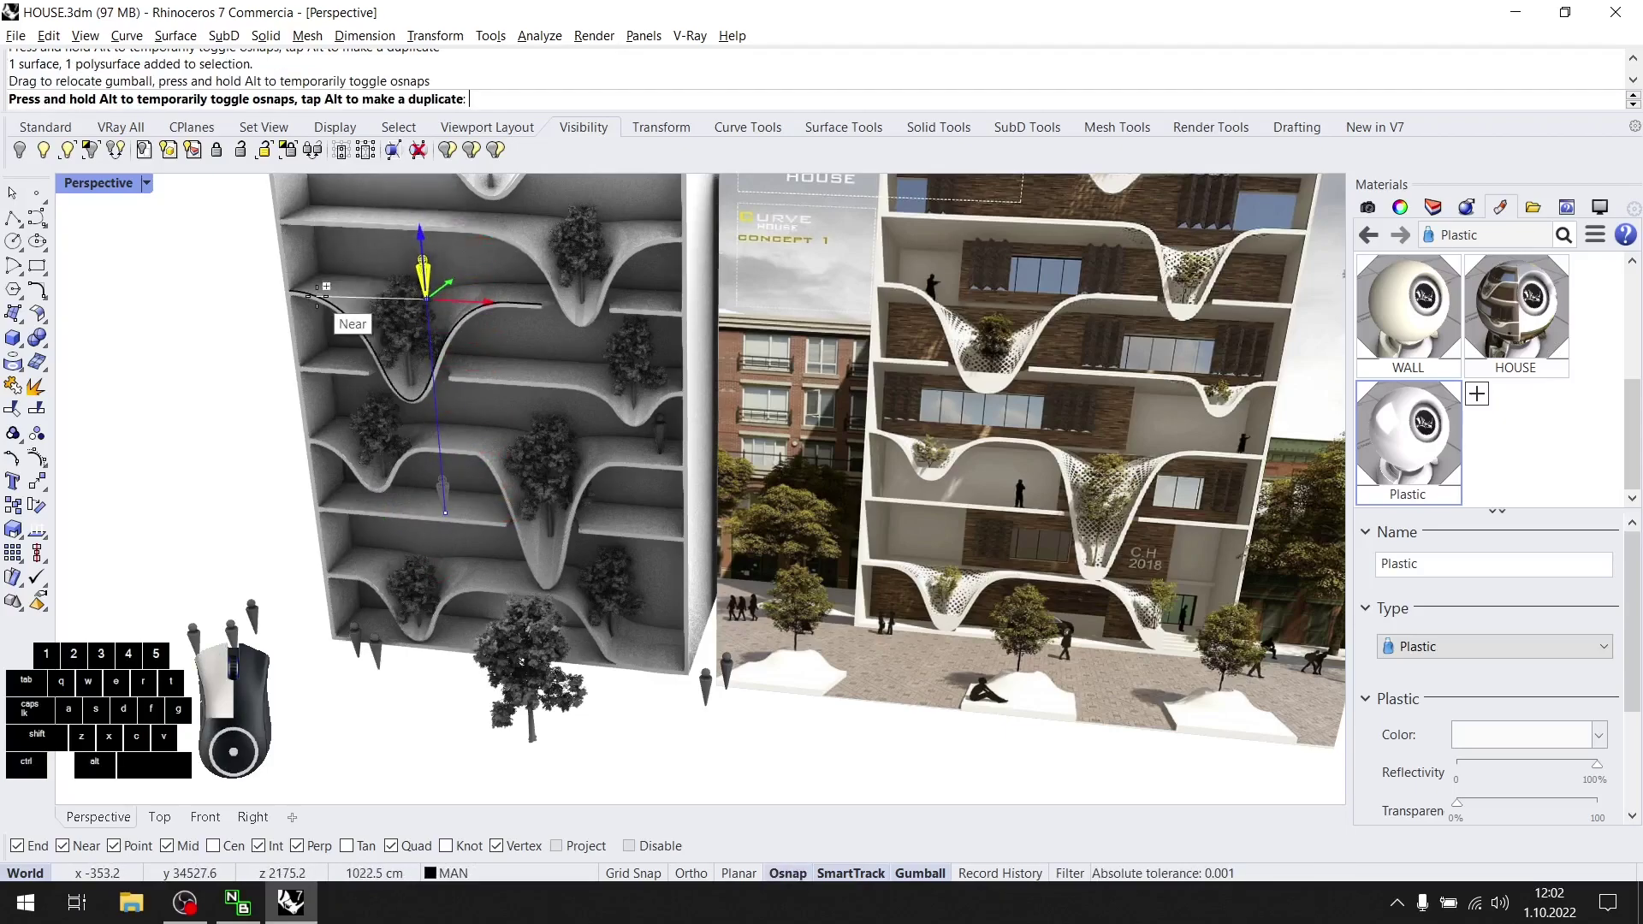
pyautogui.moveTo(560, 303); pyautogui.dragTo(481, 300)
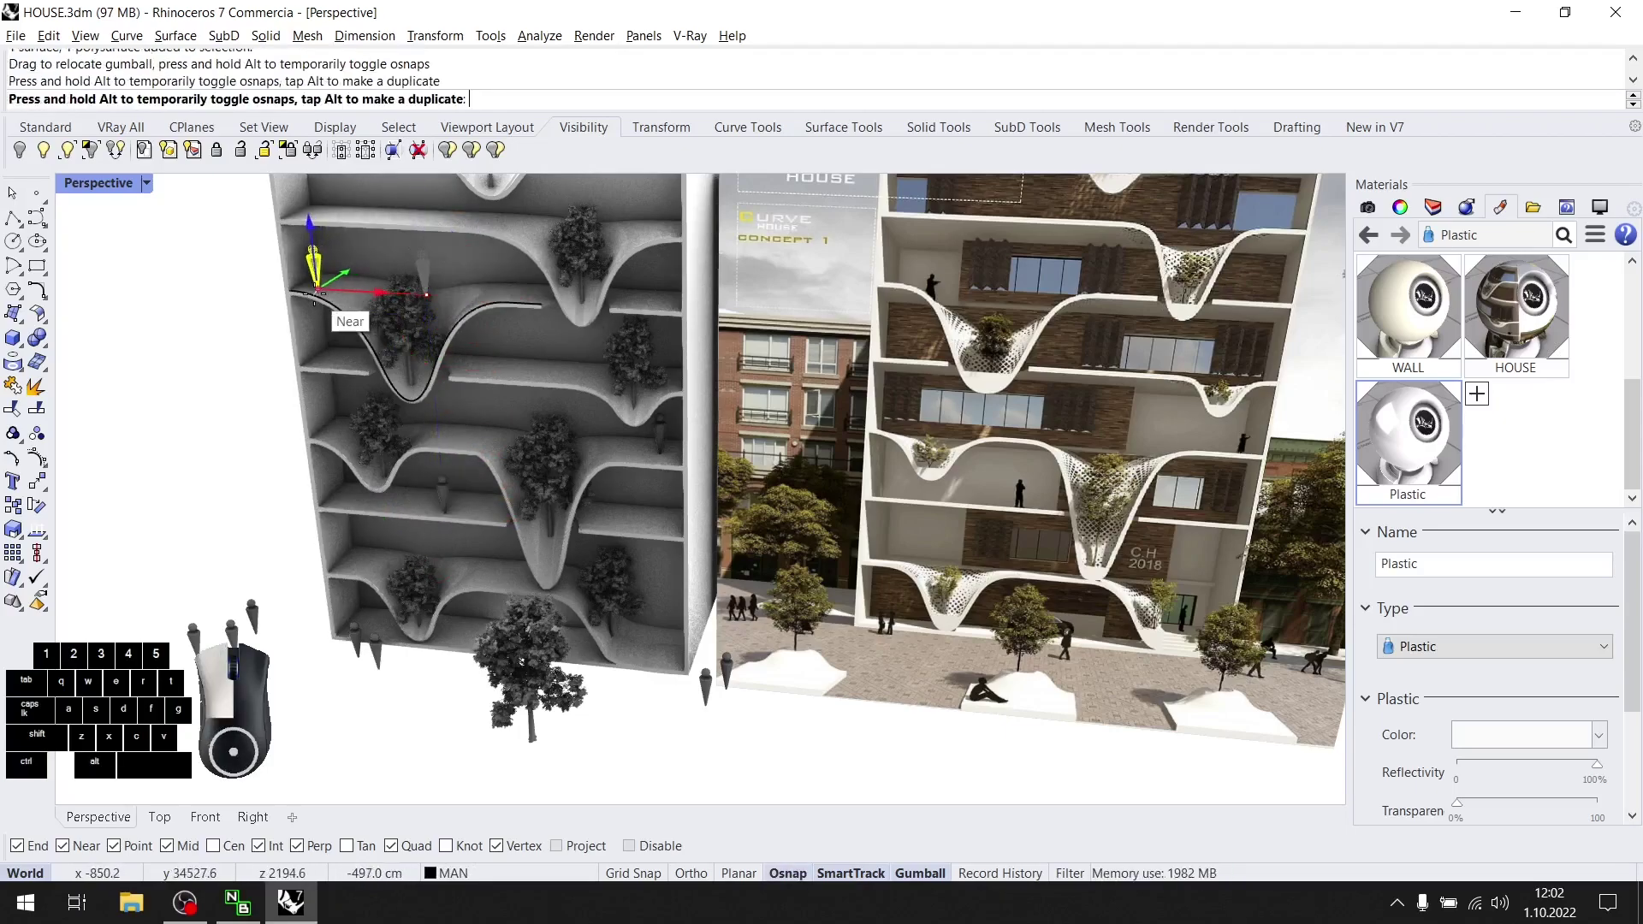
pyautogui.scroll(5, 315, 291)
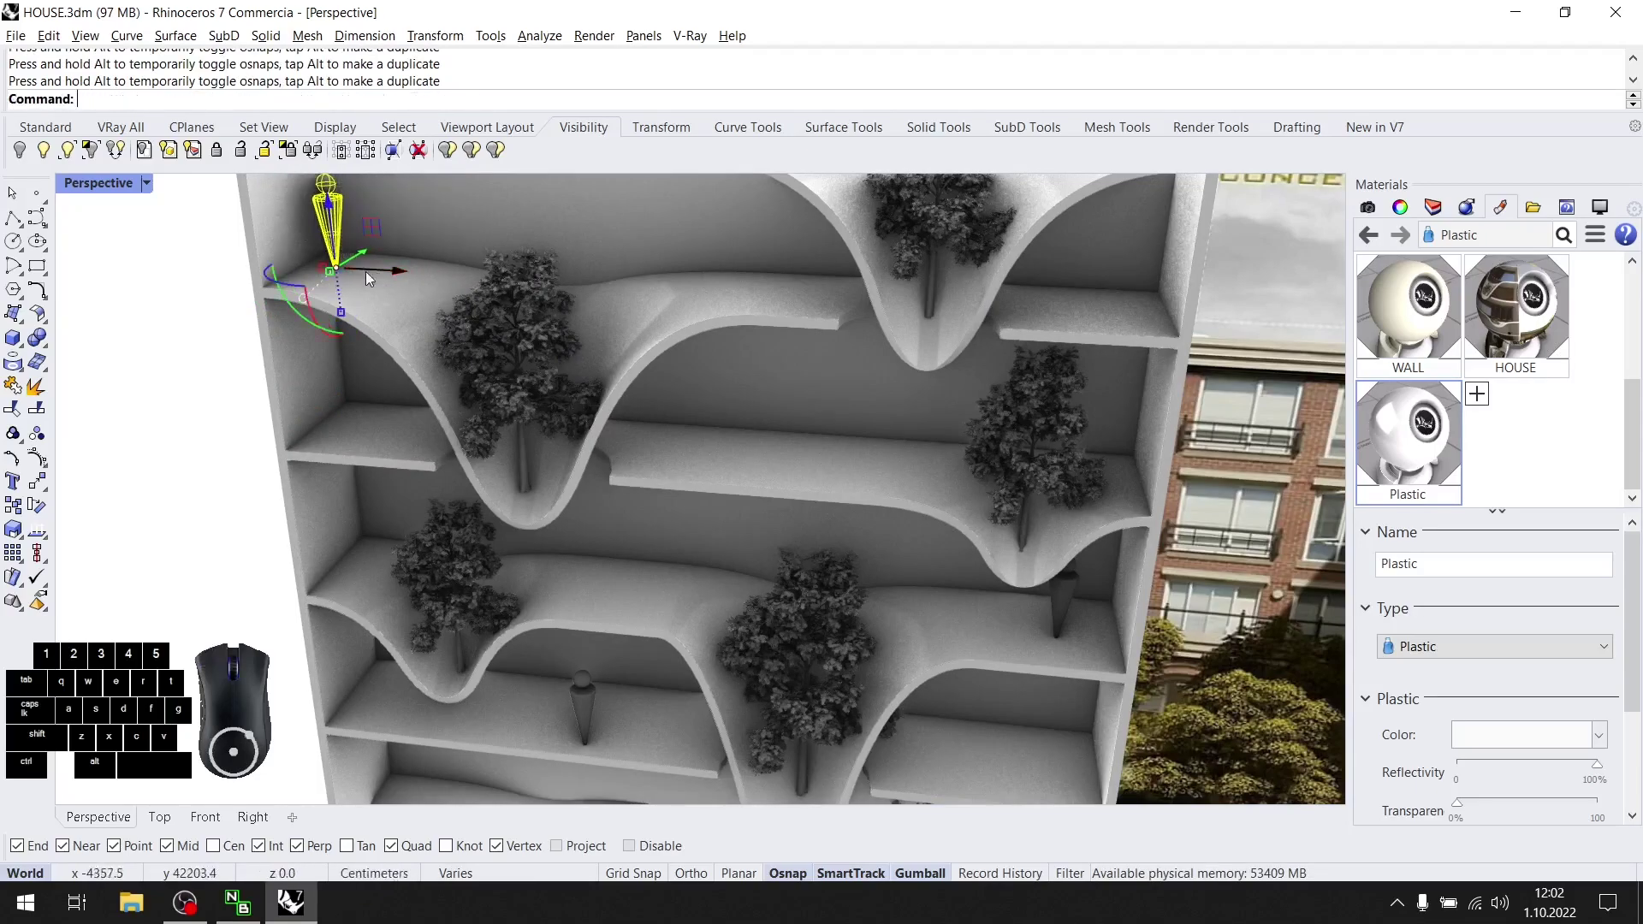
# Hide the large tree standing on the ground in front of the building.
pyautogui.scroll(-5, 347, 283)
pyautogui.click(568, 655)
pyautogui.write('H')
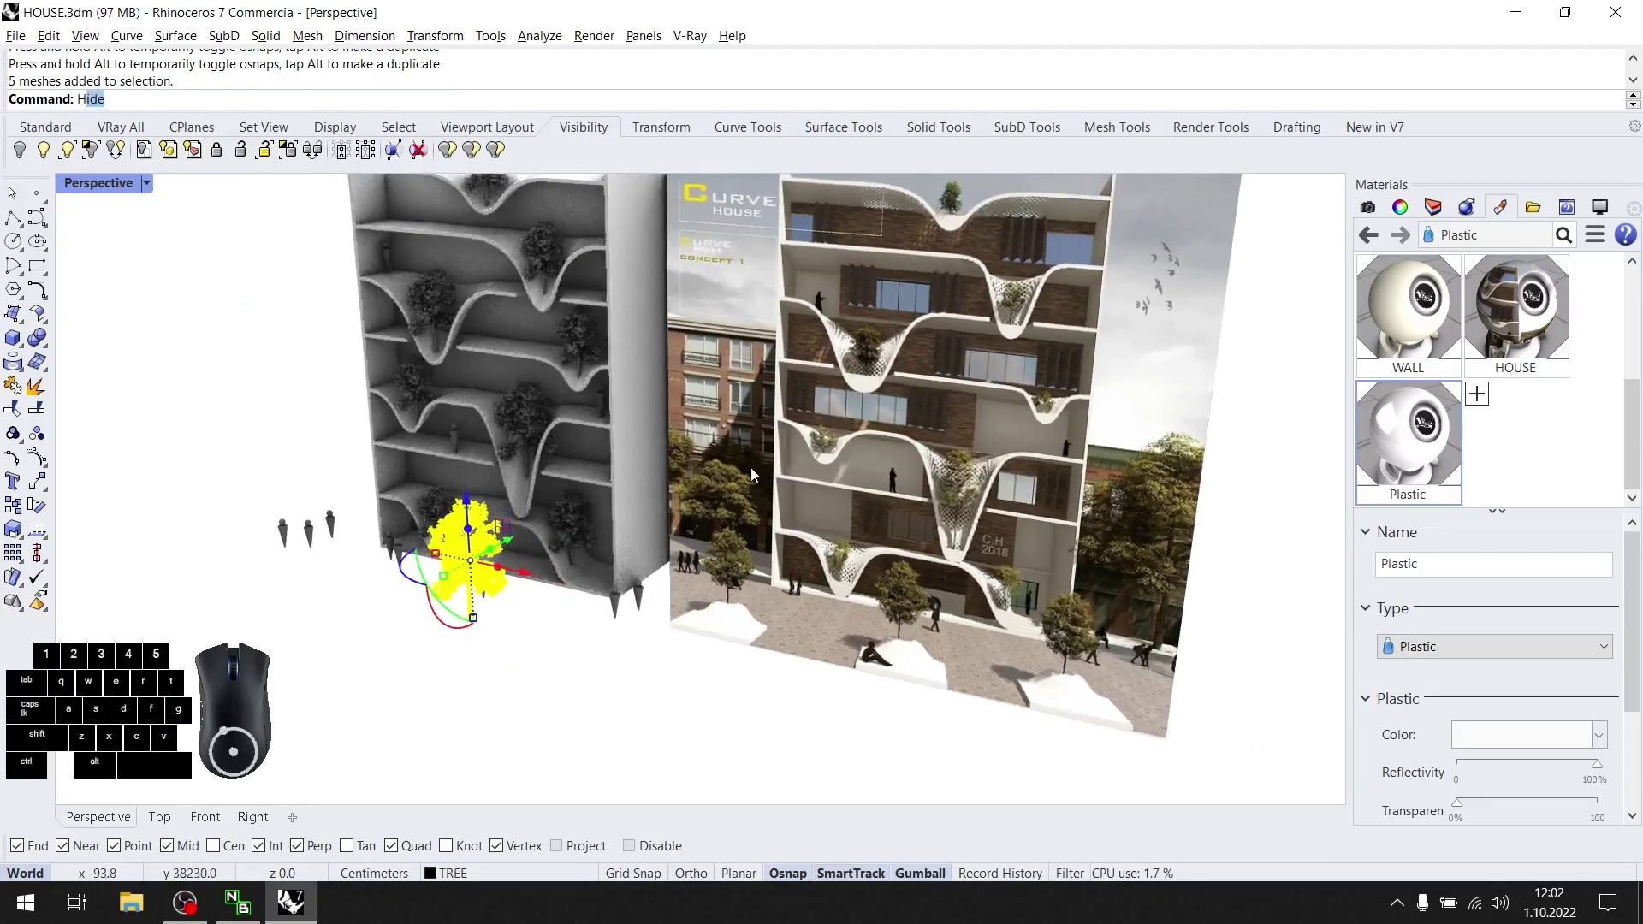
pyautogui.press('Return')
pyautogui.moveTo(754, 474); pyautogui.dragTo(459, 465, button='right')
# Draw a large flat box around the building from the Top view and align its top face with the building's base as ground.
pyautogui.click(159, 817)
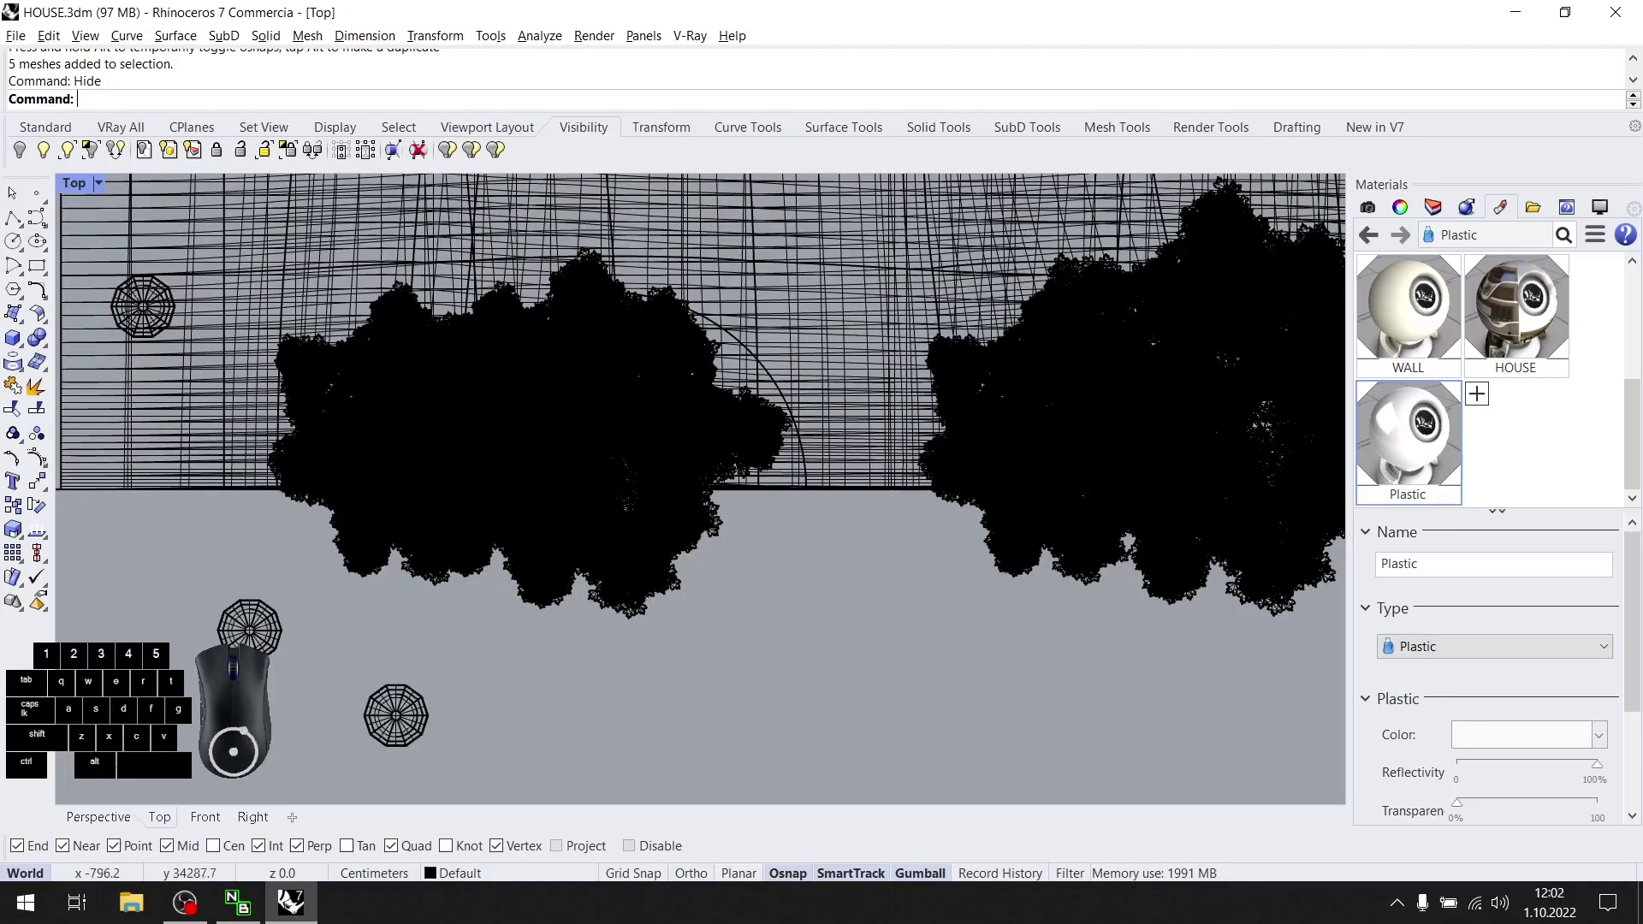
pyautogui.doubleClick(72, 184)
pyautogui.click(590, 414)
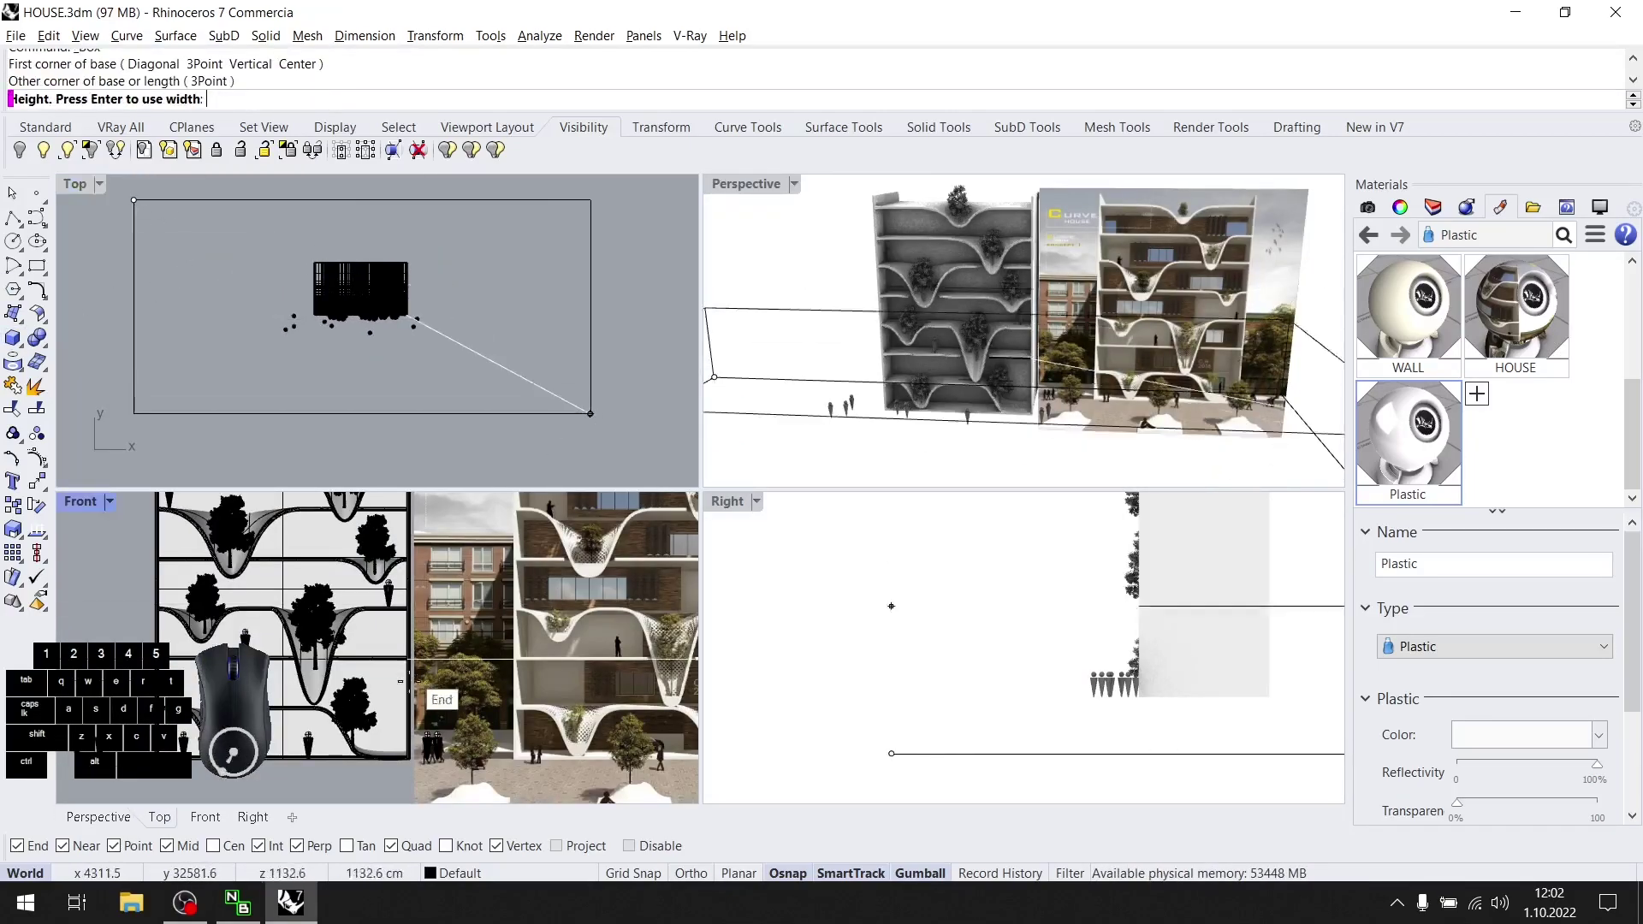
pyautogui.scroll(-2, 310, 685)
pyautogui.click(310, 661)
pyautogui.moveTo(355, 607); pyautogui.dragTo(514, 531)
pyautogui.click(1031, 376)
pyautogui.scroll(2, 1031, 377)
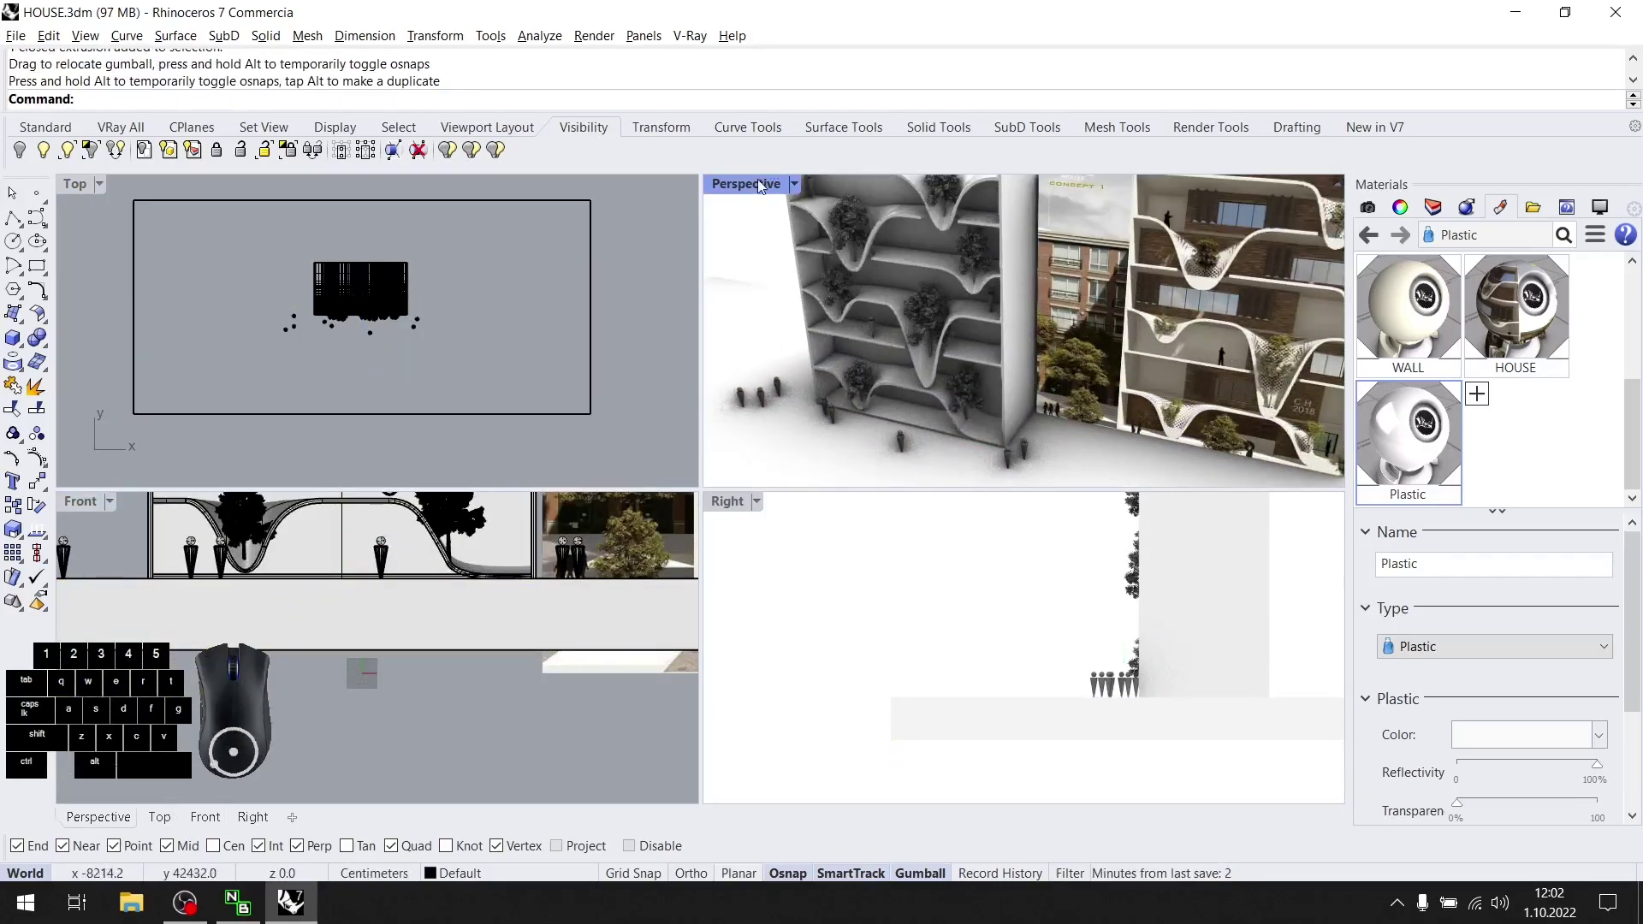
# Stretch the ground box in the Top view so it extends far beyond the building, and return to a full Perspective view.
pyautogui.moveTo(363, 420); pyautogui.dragTo(363, 420)
pyautogui.scroll(5, 363, 411)
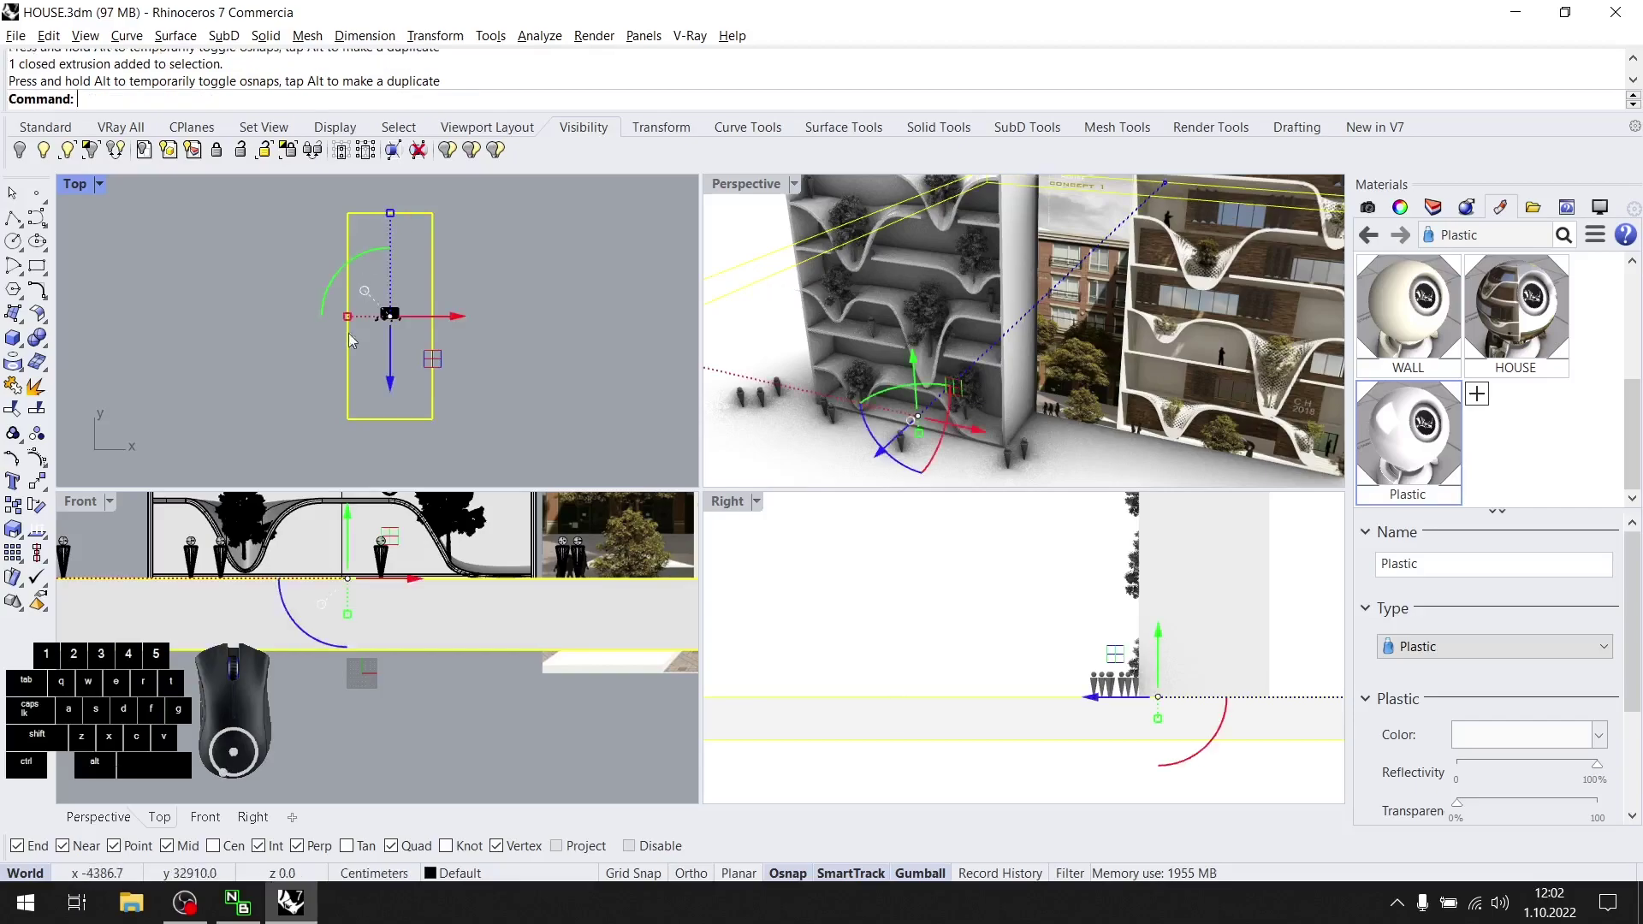
pyautogui.moveTo(259, 326); pyautogui.dragTo(259, 324)
pyautogui.doubleClick(746, 183)
pyautogui.scroll(-3, 940, 383)
pyautogui.scroll(2, 866, 532)
pyautogui.moveTo(866, 532); pyautogui.dragTo(856, 603, button='right')
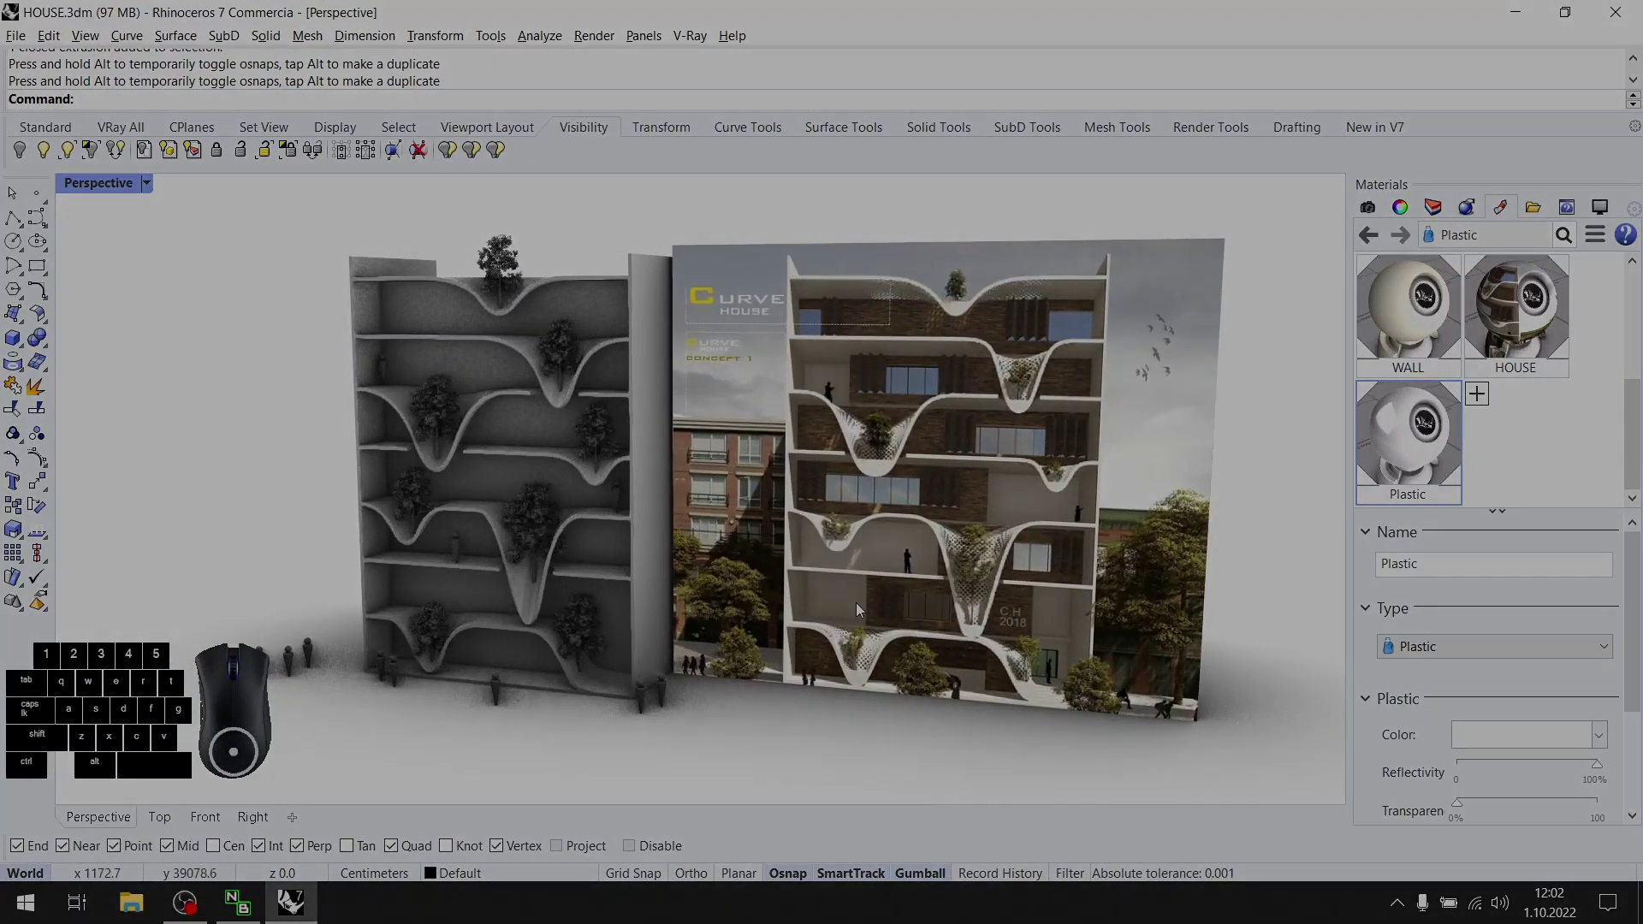